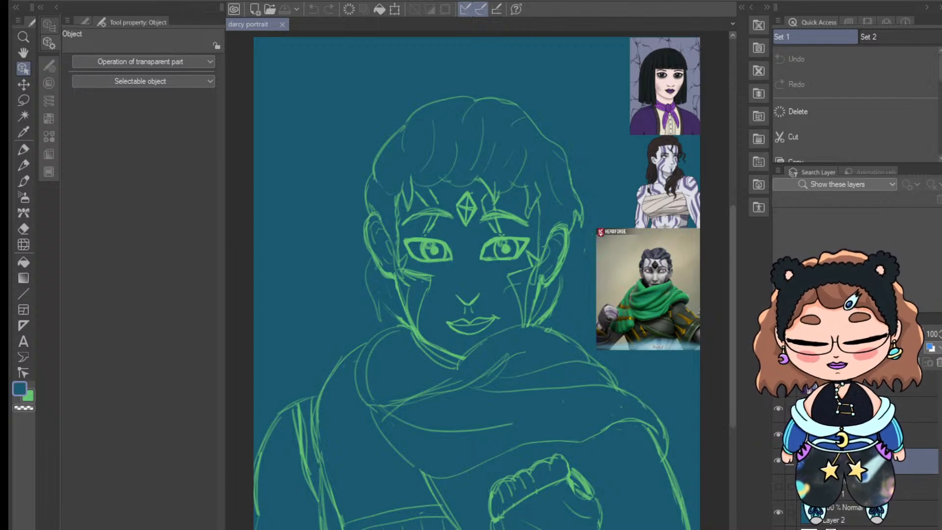
Erase the overshooting sketch marks at both corners of the mouth with the hard eraser
scroll(475, 317, up, 5)
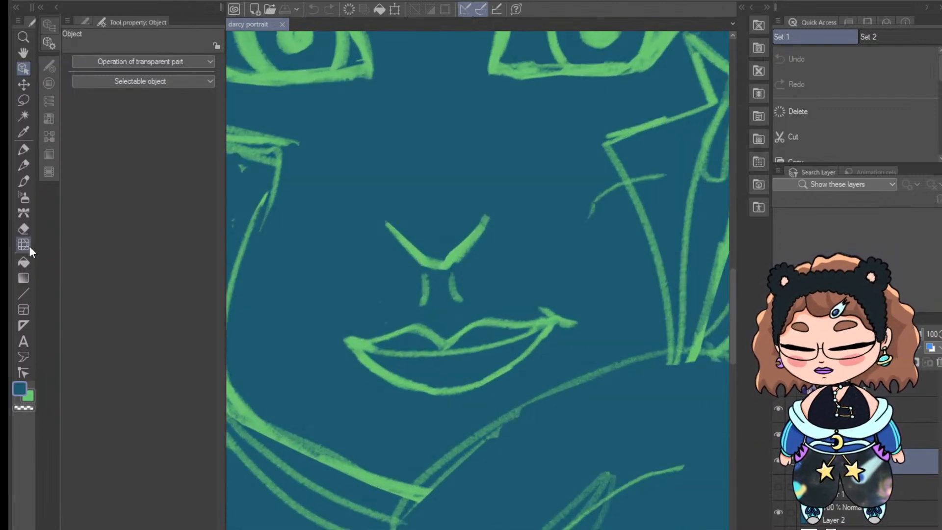
click(28, 227)
mouse_move(578, 313)
mouse_down()
mouse_move(561, 333)
mouse_move(581, 301)
mouse_move(542, 296)
mouse_move(532, 310)
mouse_move(566, 300)
mouse_up()
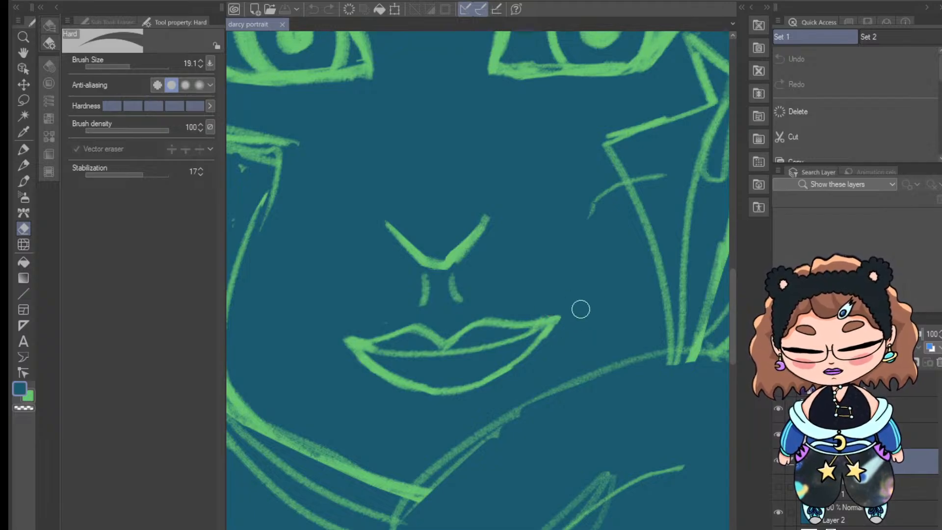
drag(558, 332, 563, 328)
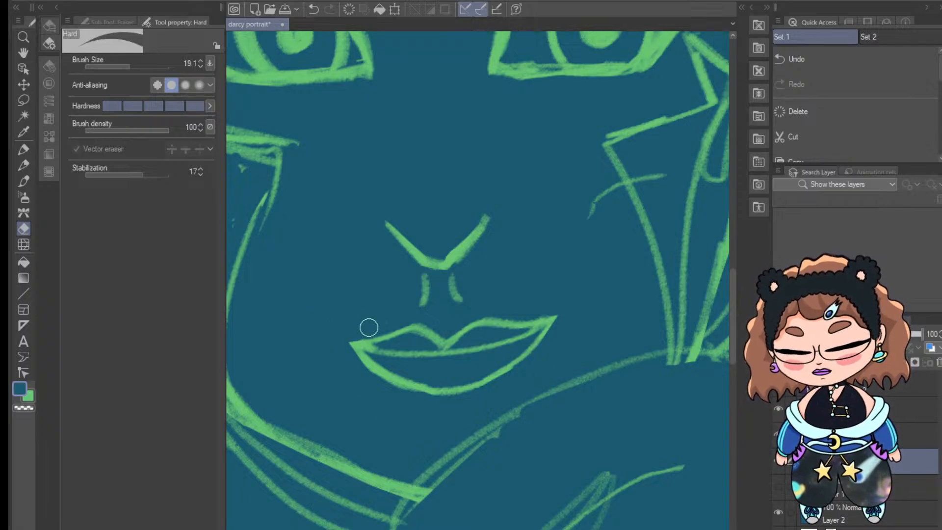
Lasso the diamond gem on the forehead and slightly adjust its placement with a Scale/Rotate transformation, leaving nothing selected
key(ctrl+minus)
key(ctrl+minus)
key(ctrl+minus)
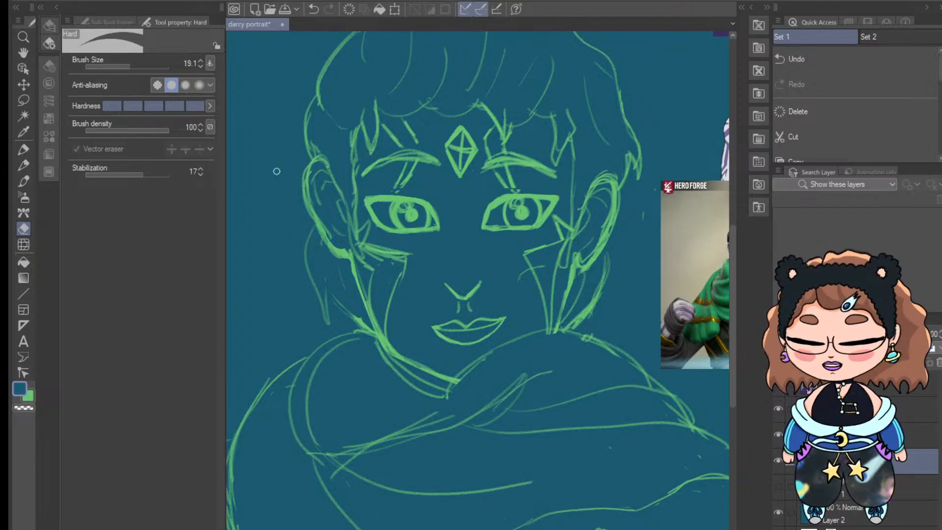
click(24, 101)
mouse_move(448, 122)
mouse_down()
mouse_move(476, 178)
mouse_move(467, 116)
mouse_up()
click(513, 202)
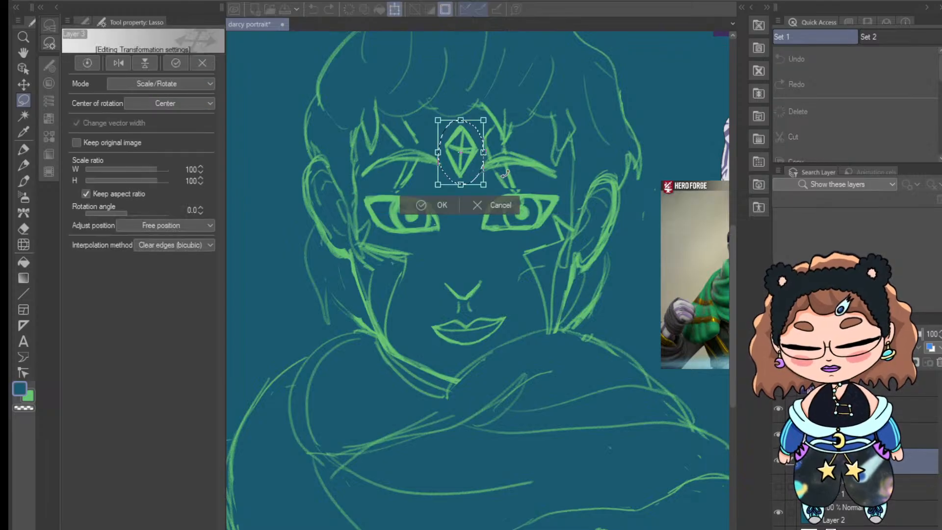
click(425, 206)
click(350, 204)
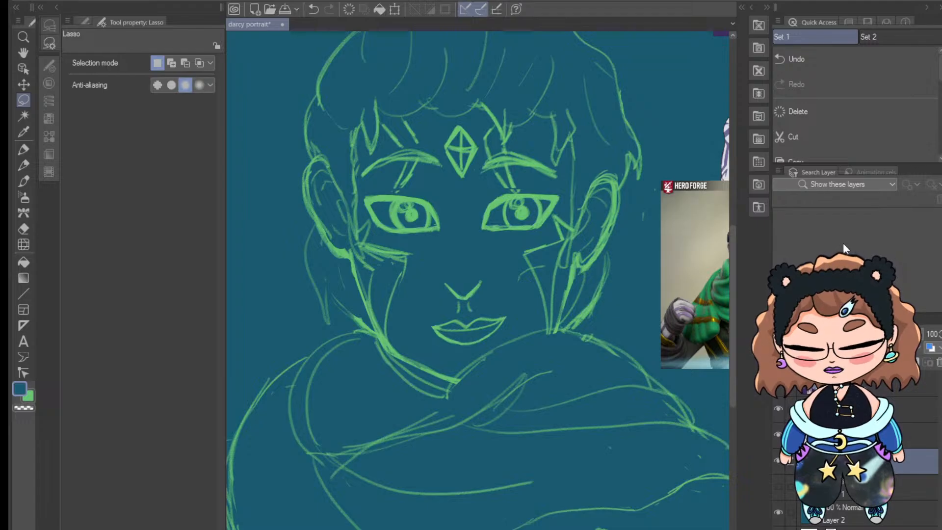
Clean up stray sketch lines on the brow and along the jaw where it meets the scarf with the hard eraser
drag(732, 297, 730, 264)
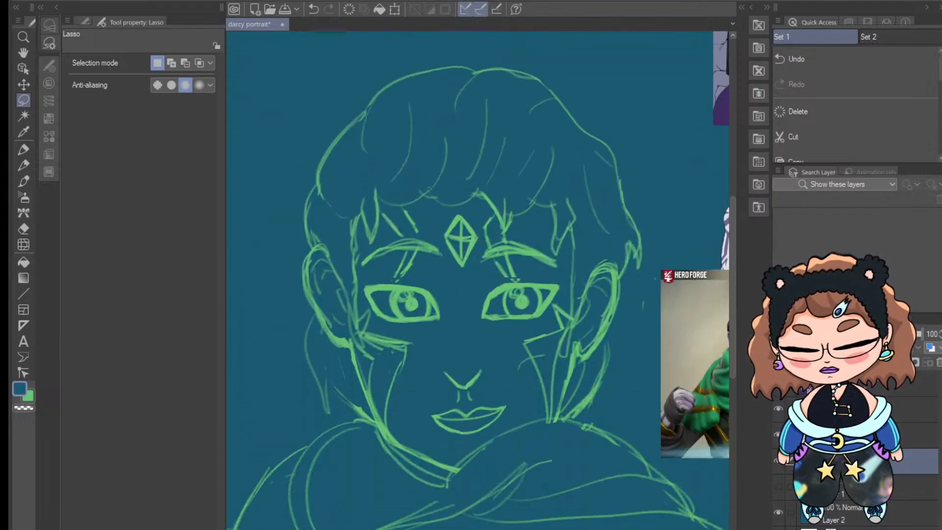
key(ctrl+minus)
key(ctrl+minus)
key(ctrl+minus)
key(ctrl+plus)
key(ctrl+plus)
key(ctrl+plus)
key(ctrl+plus)
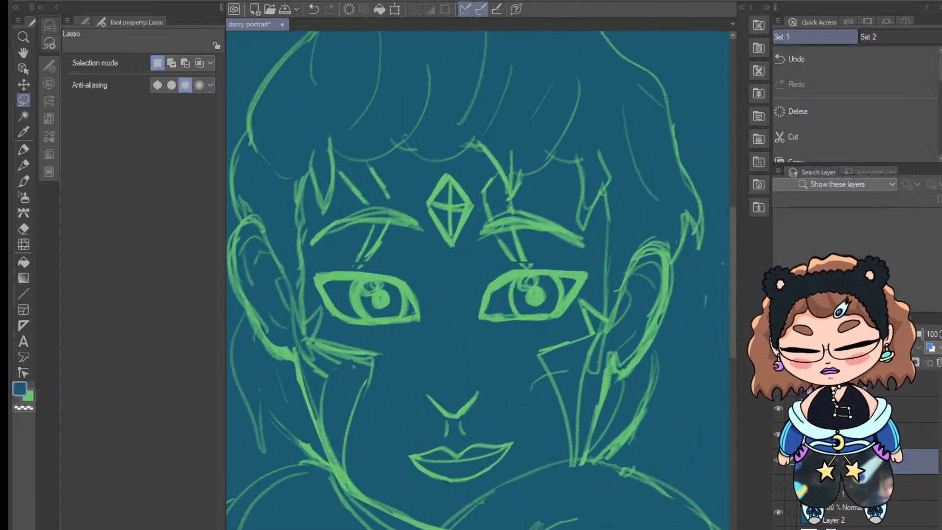
key(ctrl+plus)
click(24, 228)
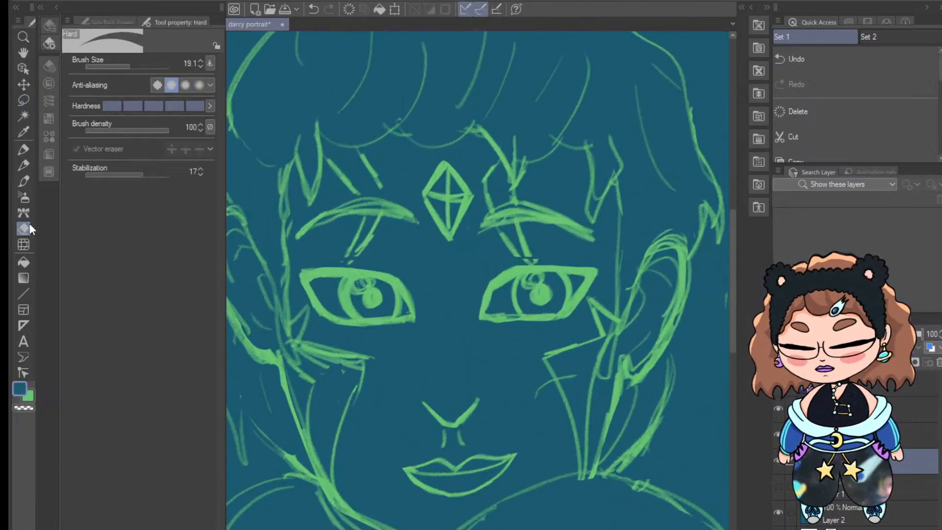
drag(582, 226, 599, 234)
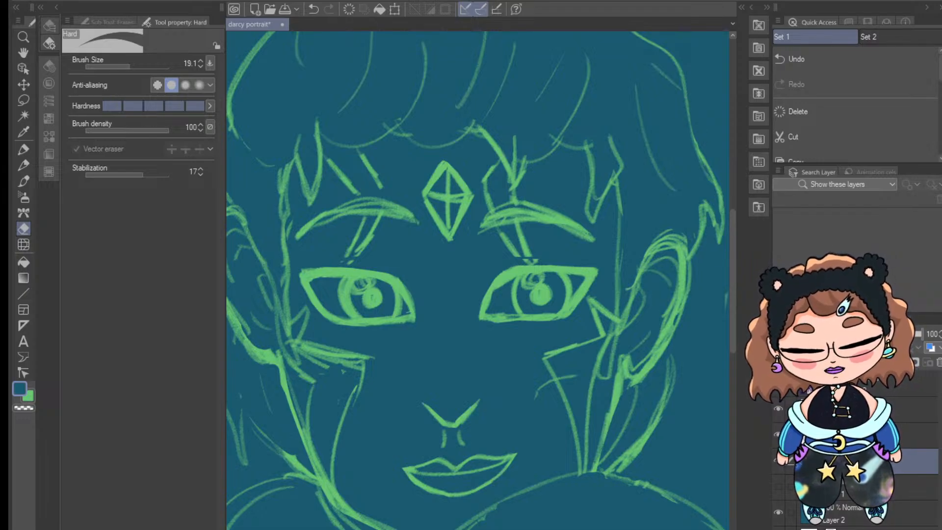
Thin the doubled outline of the ear on the reference-image side of the portrait with the hard eraser
scroll(477, 280, left, 8)
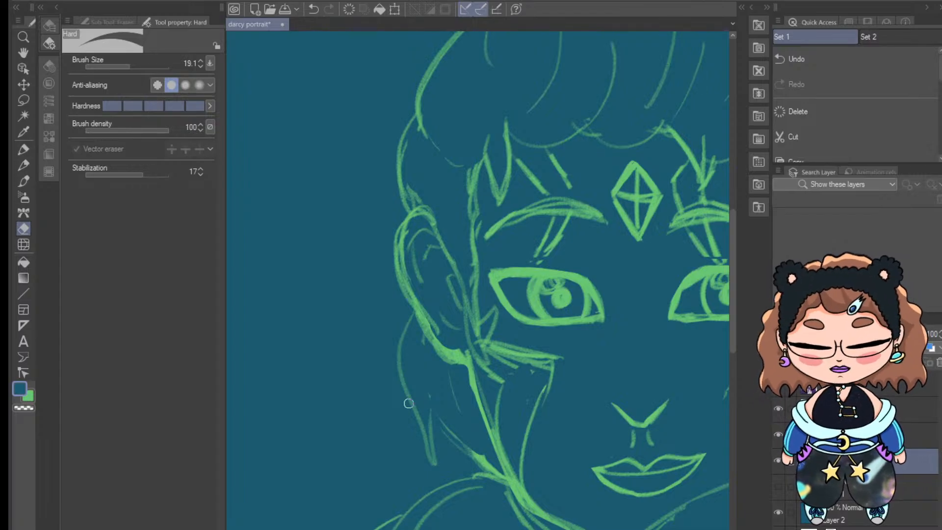
scroll(477, 280, right, 9)
scroll(477, 280, left, 4)
scroll(477, 280, right, 1)
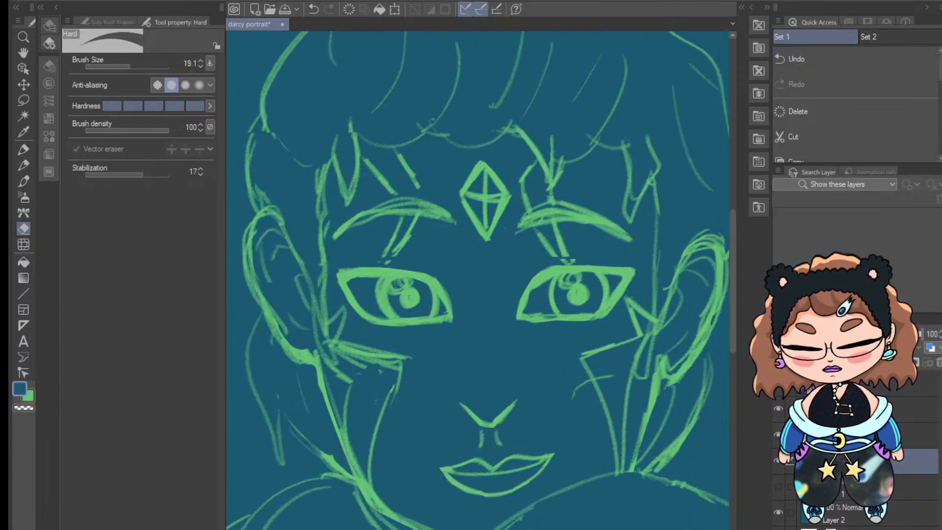
scroll(477, 280, right, 2)
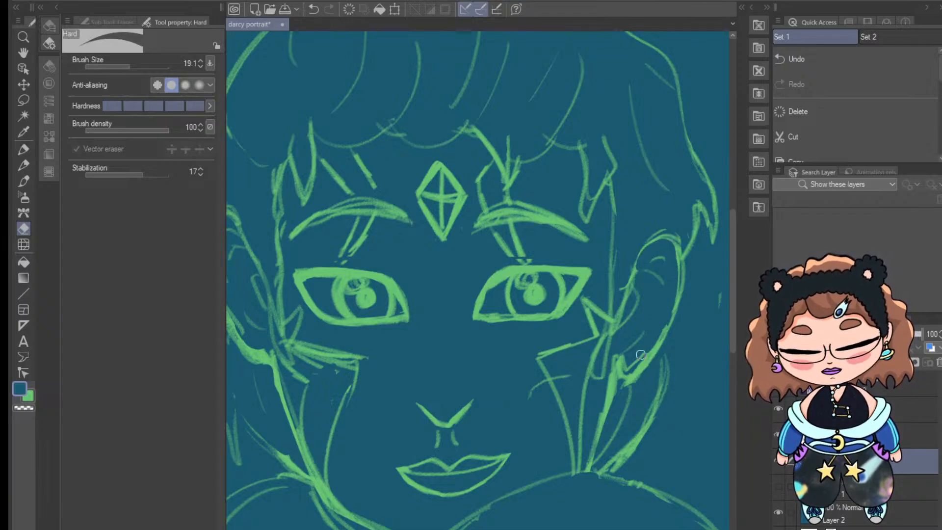
scroll(477, 280, left, 4)
scroll(477, 280, right, 3)
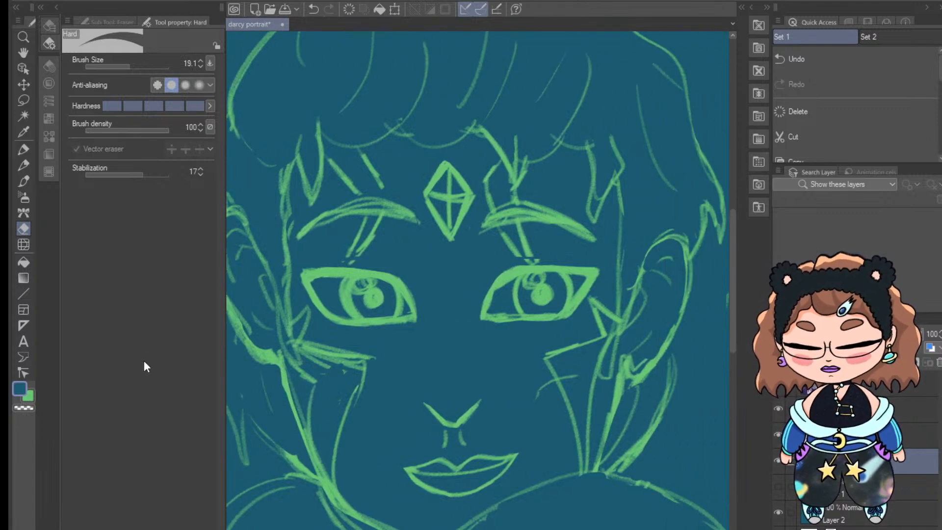
Mirror the canvas view horizontally and check the proportions and symmetry of the whole portrait and the face
key(h)
drag(311, 407, 308, 272)
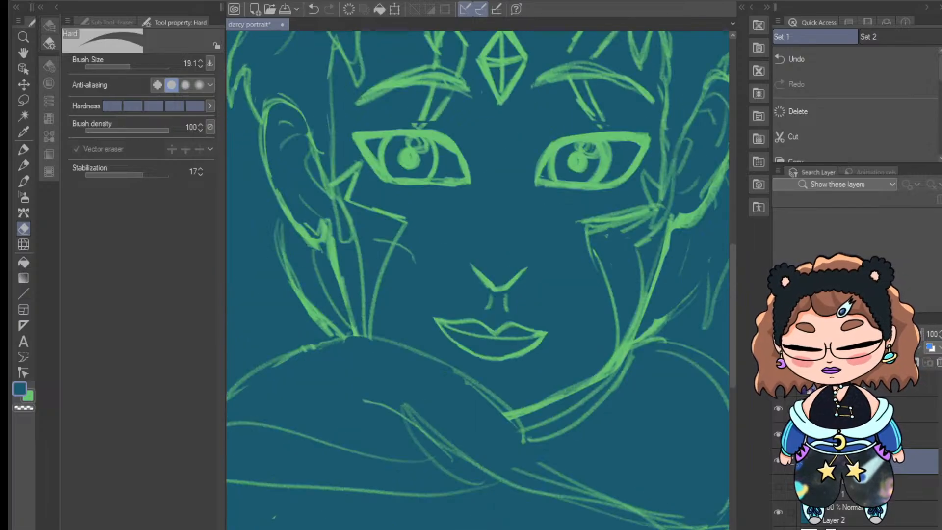
key(ctrl+minus)
key(ctrl+minus)
key(ctrl+minus)
key(ctrl+minus)
key(ctrl+minus)
key(ctrl+minus)
key(ctrl+plus)
key(ctrl+plus)
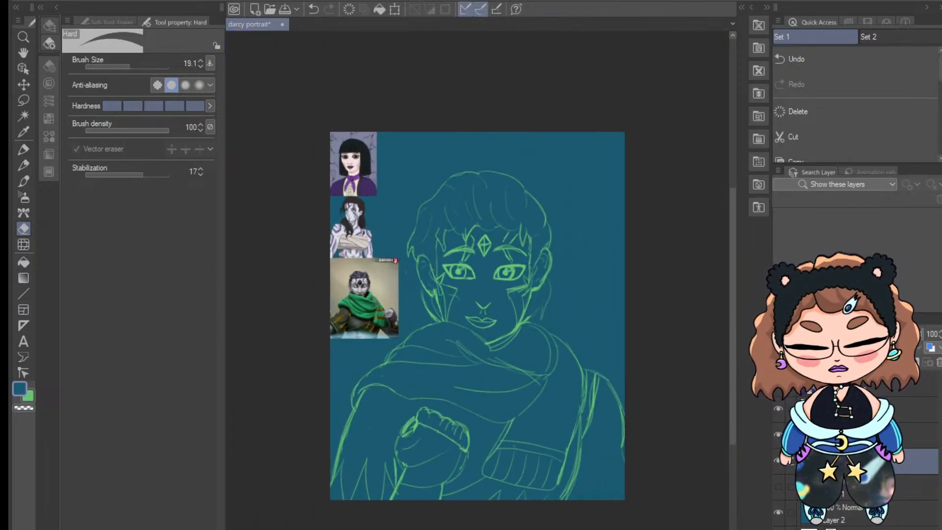
key(ctrl+plus)
key(ctrl+plus)
key(ctrl+plus)
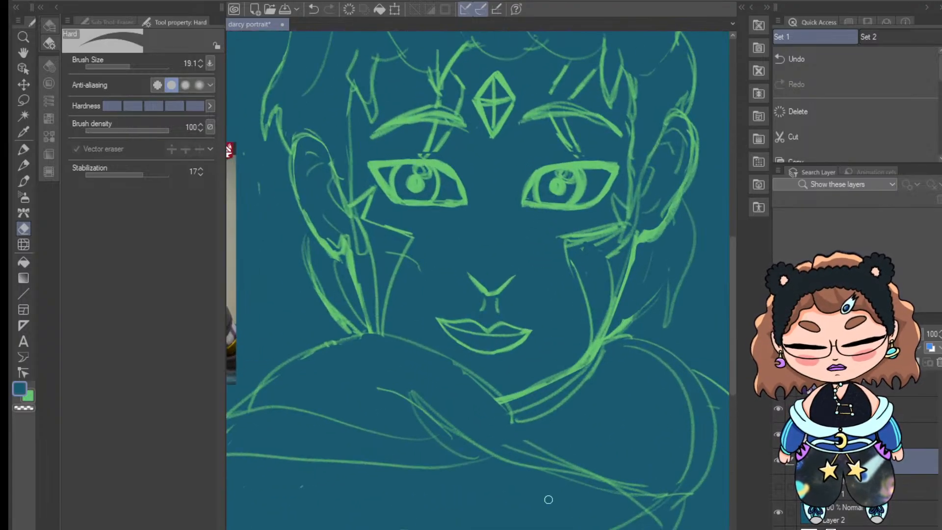
Erase the rough outline of the other ear, redraw it in green with the mechanical pencil, and clean up the earlobe and eye highlights
scroll(729, 278, up, 5)
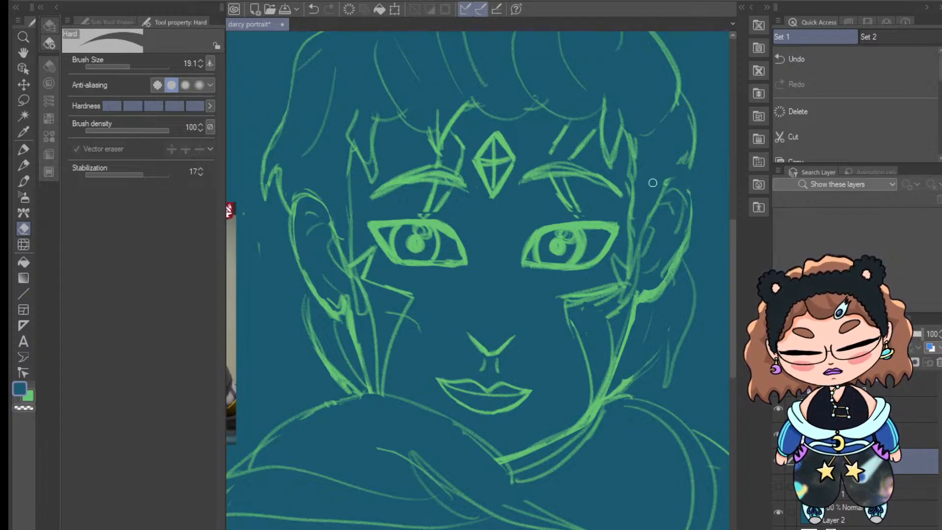
click(24, 166)
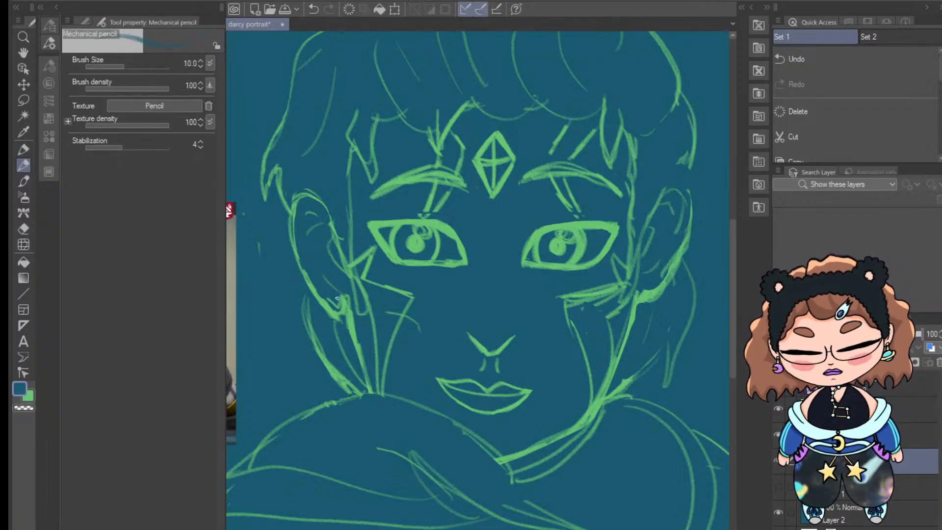
click(31, 398)
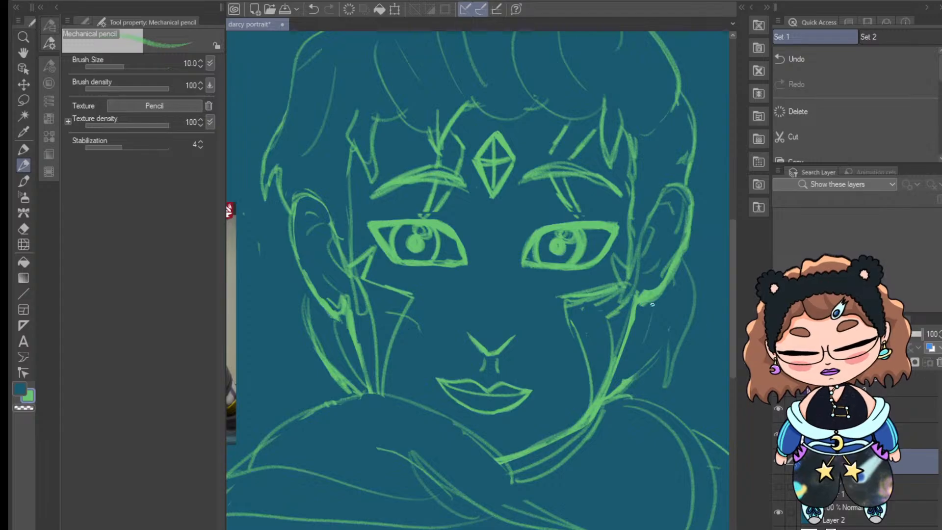
click(23, 228)
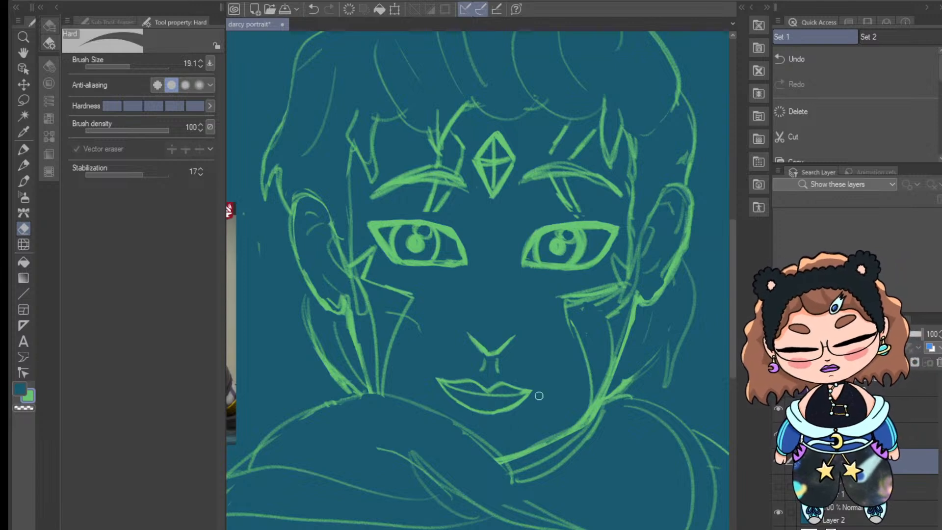
Lasso the mouth and rotate it slightly with a Scale/Rotate transformation, leaving nothing selected
click(24, 100)
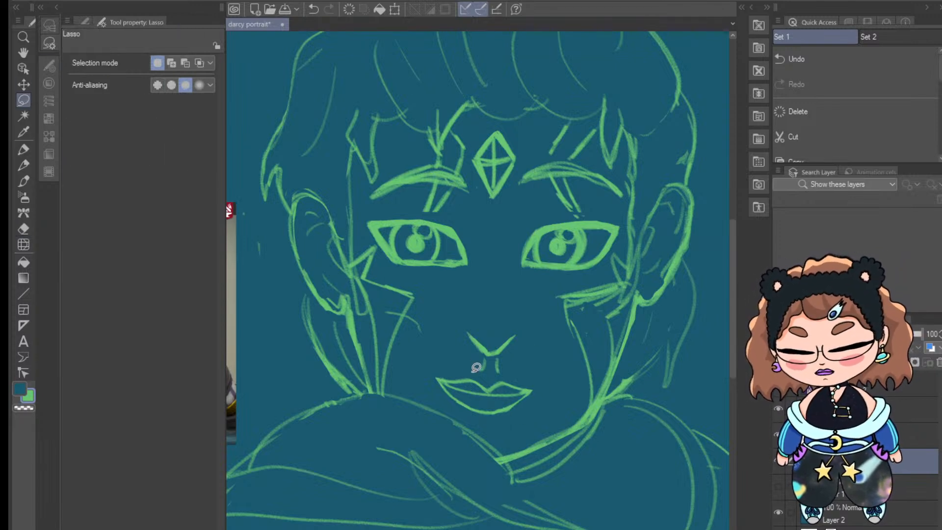
mouse_move(472, 374)
mouse_down()
mouse_move(427, 379)
mouse_move(475, 421)
mouse_move(527, 424)
mouse_move(539, 378)
mouse_move(476, 372)
mouse_up()
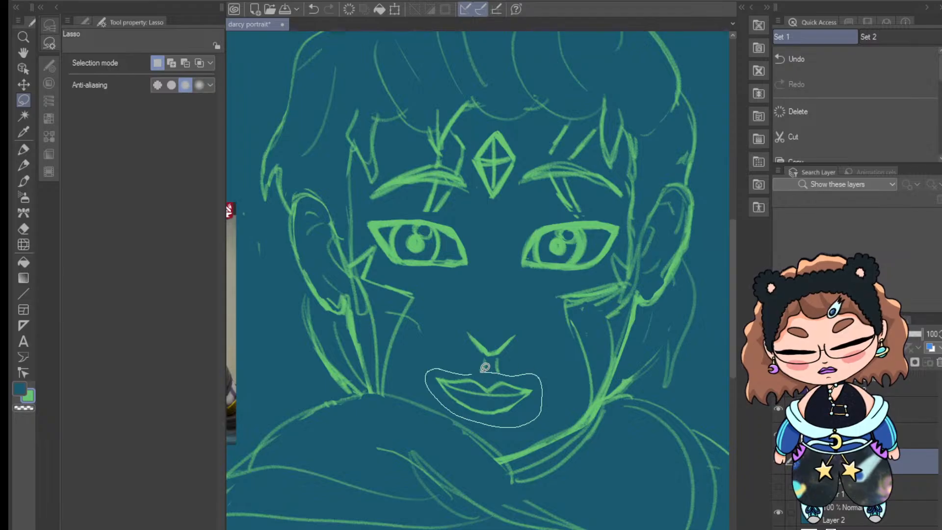
click(538, 451)
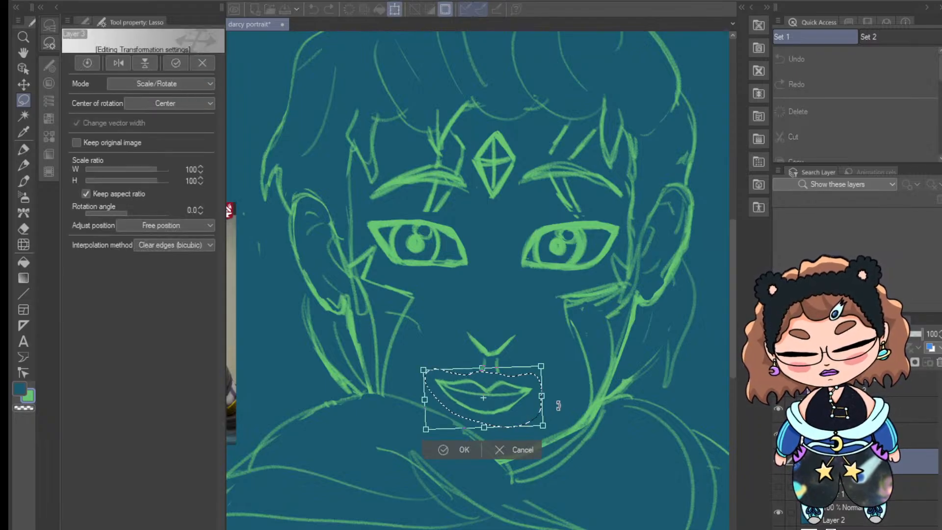
click(449, 447)
click(372, 446)
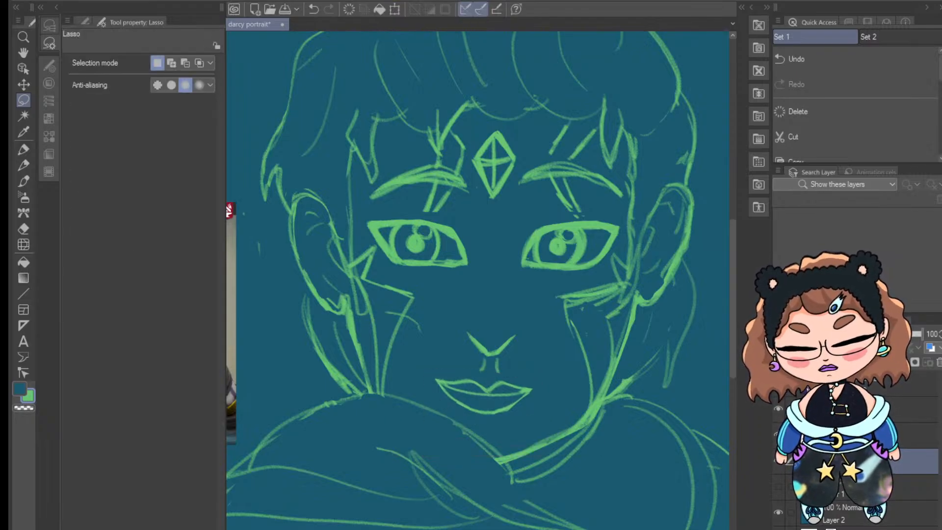
Erase small stray marks beside the hair and ear, and strengthen the curved line above the brow with the mechanical pencil
click(24, 229)
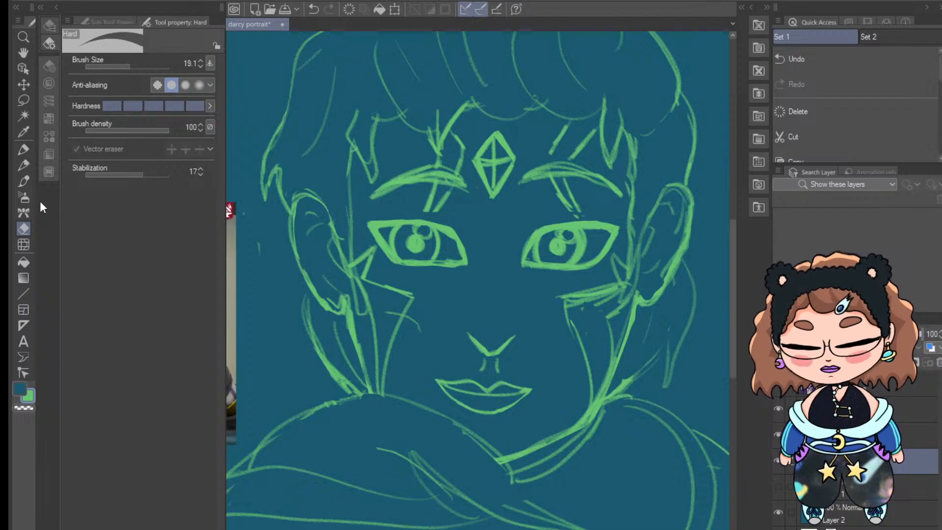
key(p)
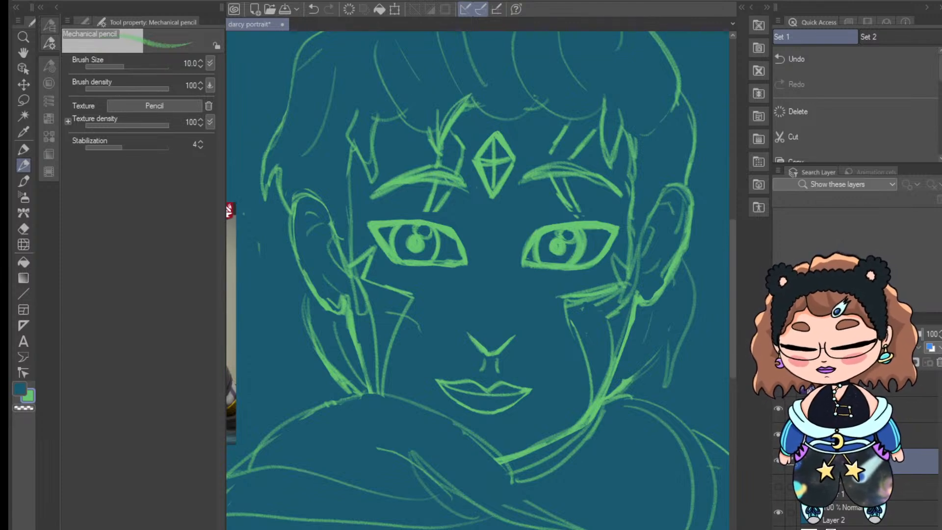
scroll(478, 315, down, 7)
scroll(478, 314, up, 2)
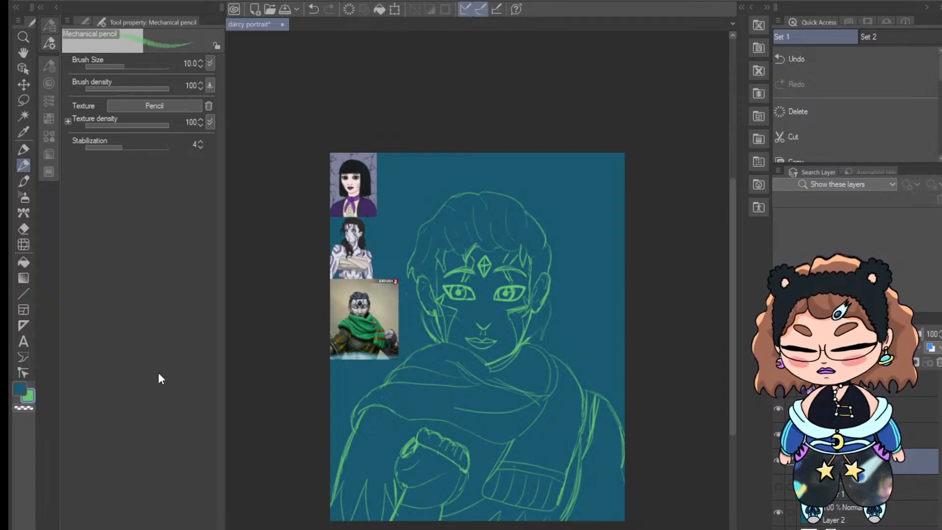
Recolor the green sketch lines to a light grey by adjusting the layer's color values
click(336, 287)
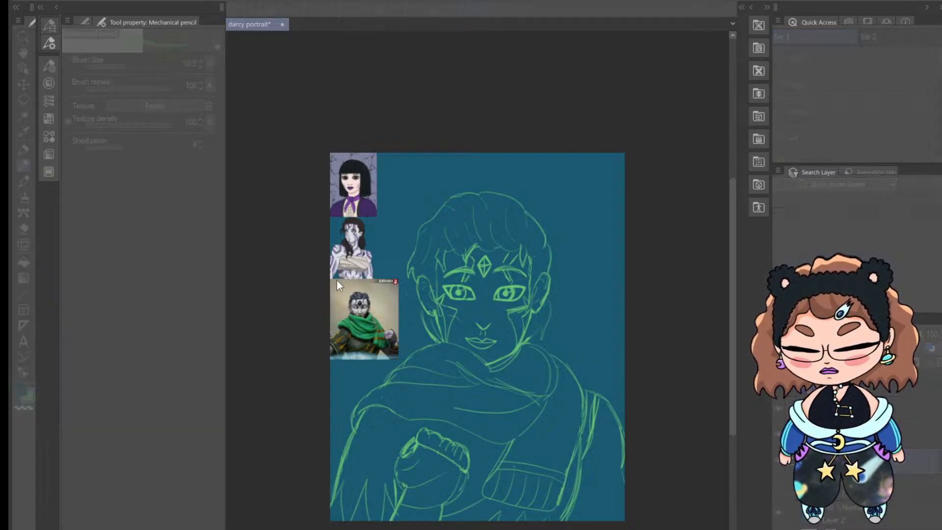
click(795, 196)
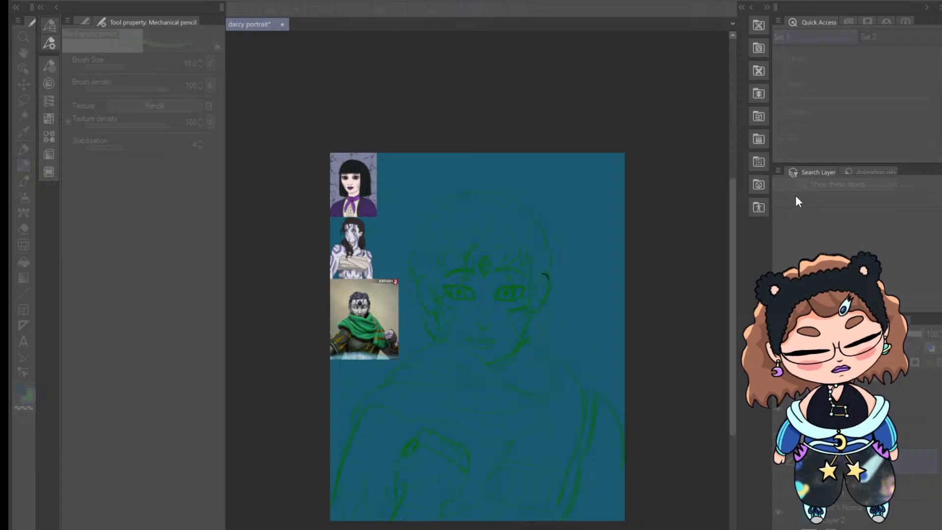
drag(775, 187, 884, 180)
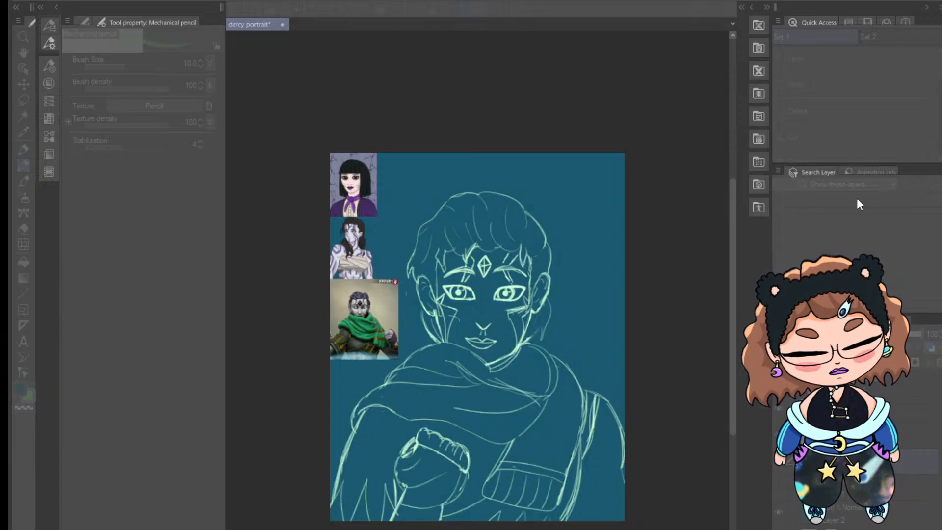
click(773, 212)
key(Return)
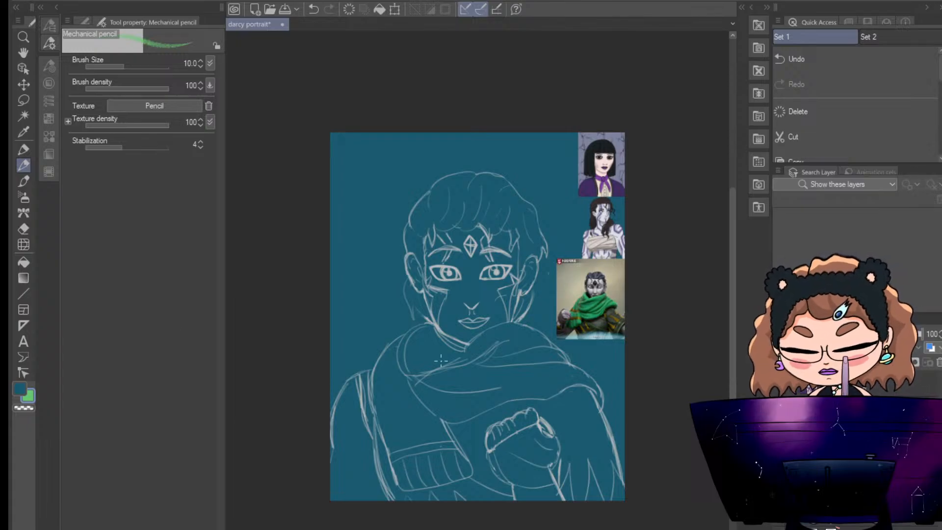
Pick the grey-purple hair color from the Hero Forge reference image as the drawing color
click(30, 131)
key(ctrl+plus)
key(ctrl+plus)
key(ctrl+plus)
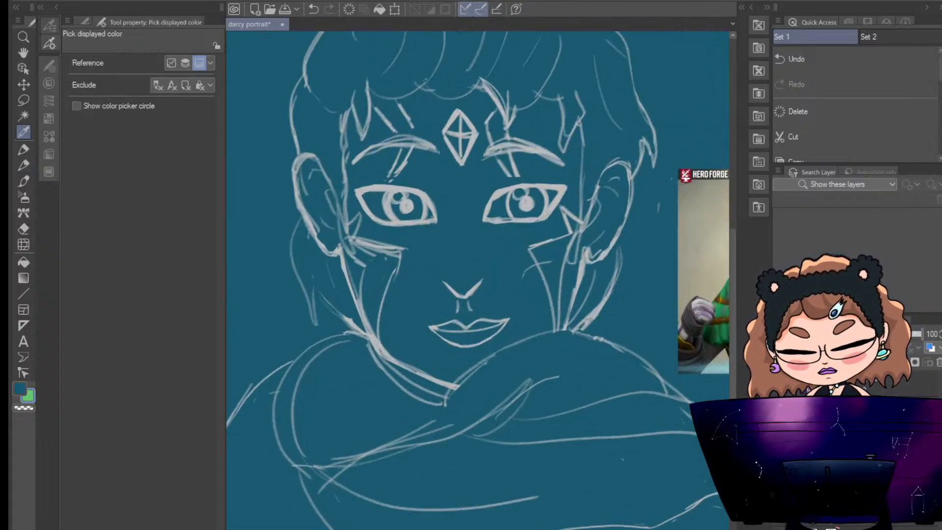
drag(535, 529, 608, 529)
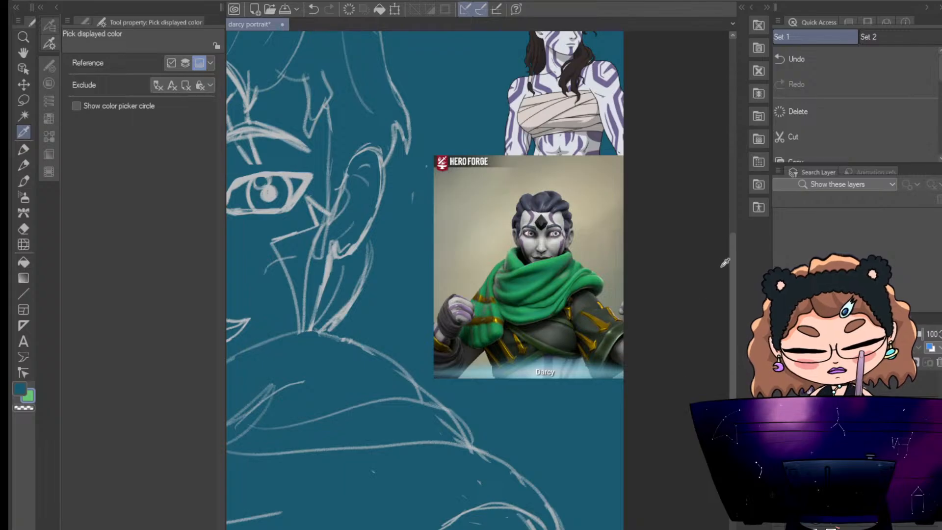
scroll(725, 264, up, 2)
click(559, 252)
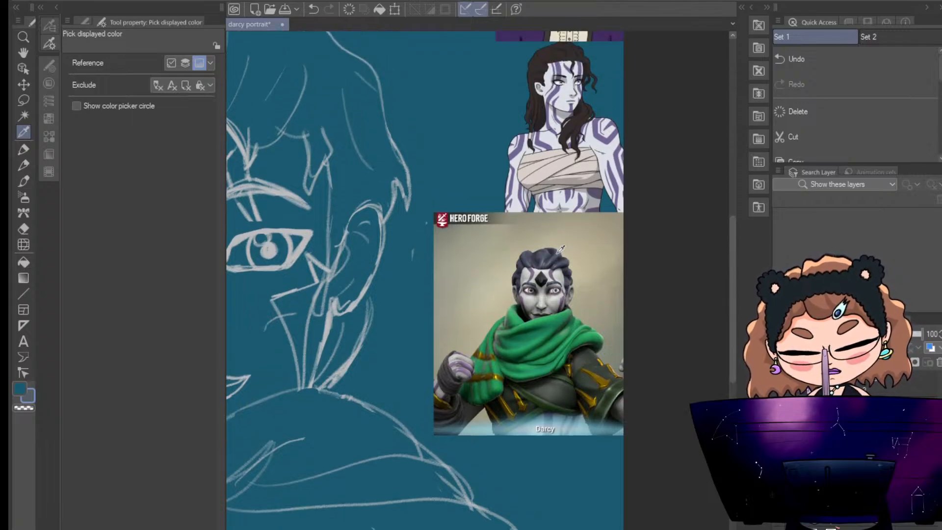
Sample the grey-purple hair of the Hero Forge figure again and choose the なめらか線画ペン pen for inking
click(558, 257)
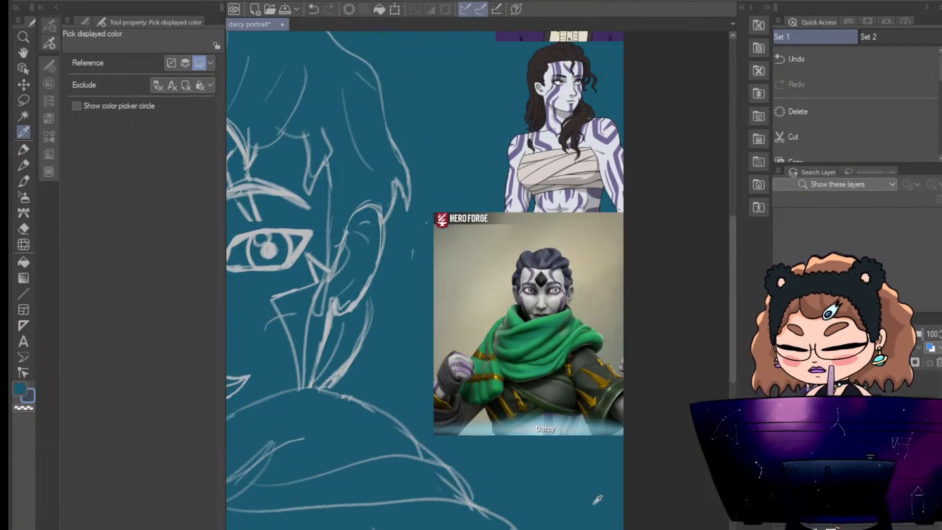
drag(606, 529, 529, 529)
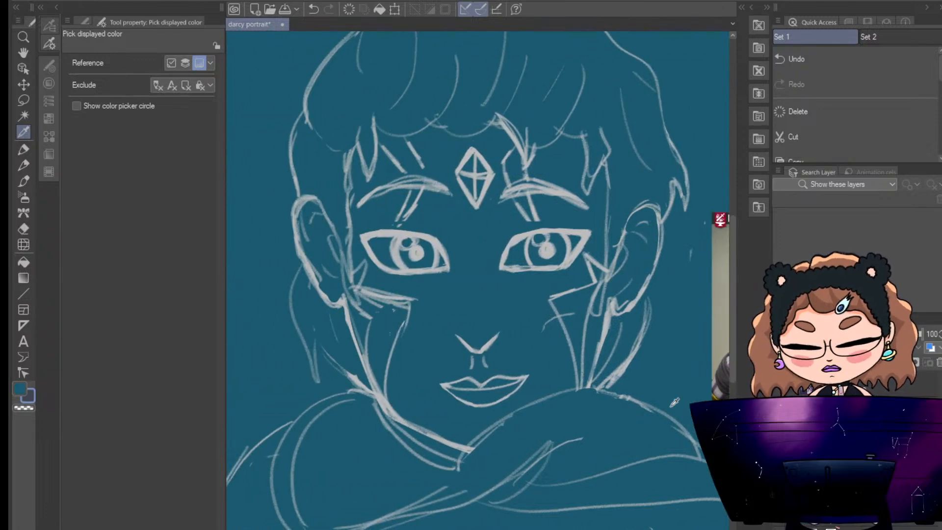
click(23, 149)
click(104, 23)
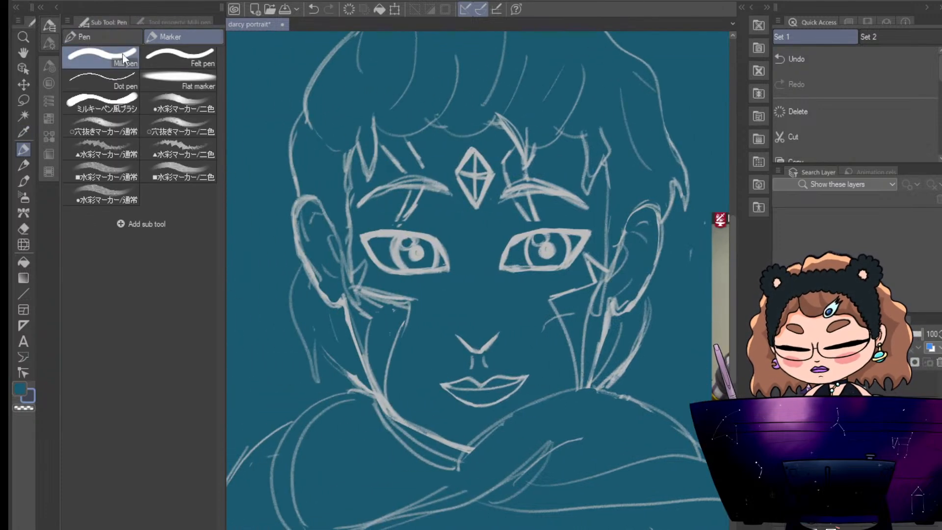
click(119, 35)
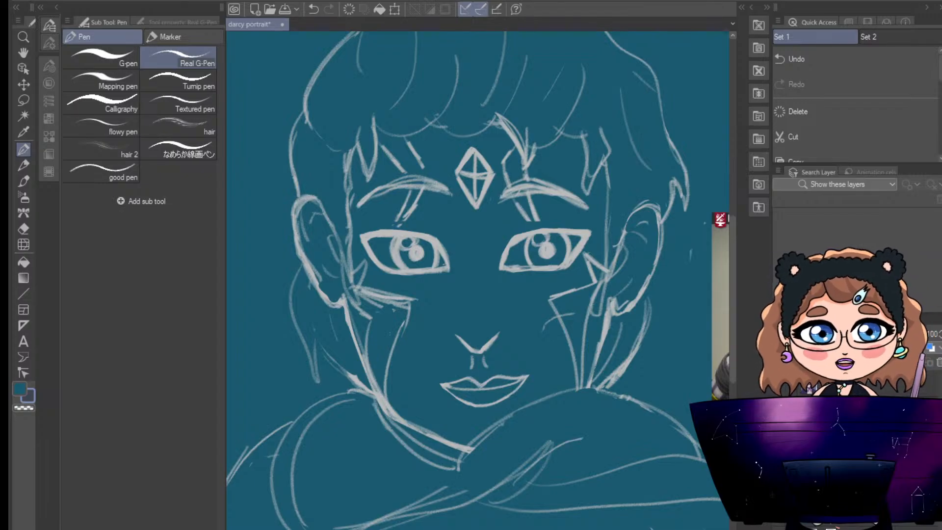
click(178, 148)
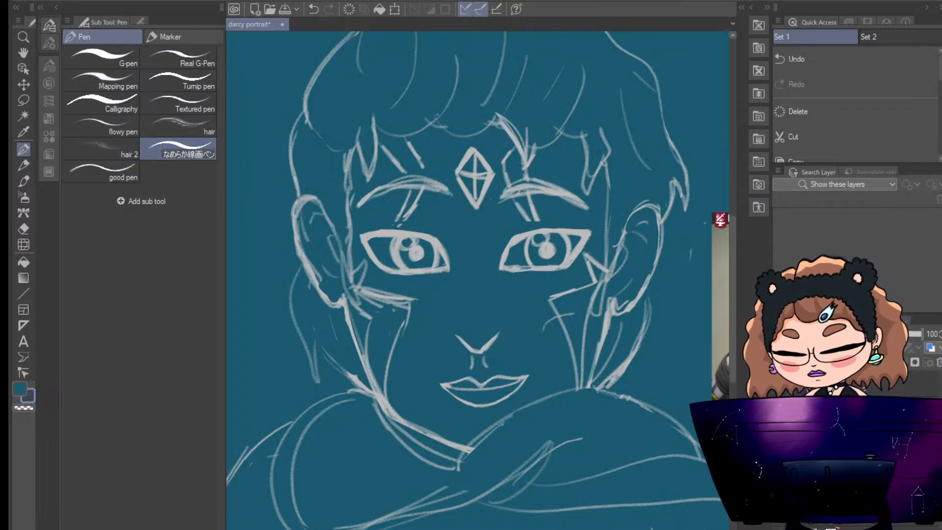
mouse_move(225, 404)
mouse_down()
mouse_move(331, 401)
mouse_move(227, 406)
mouse_up()
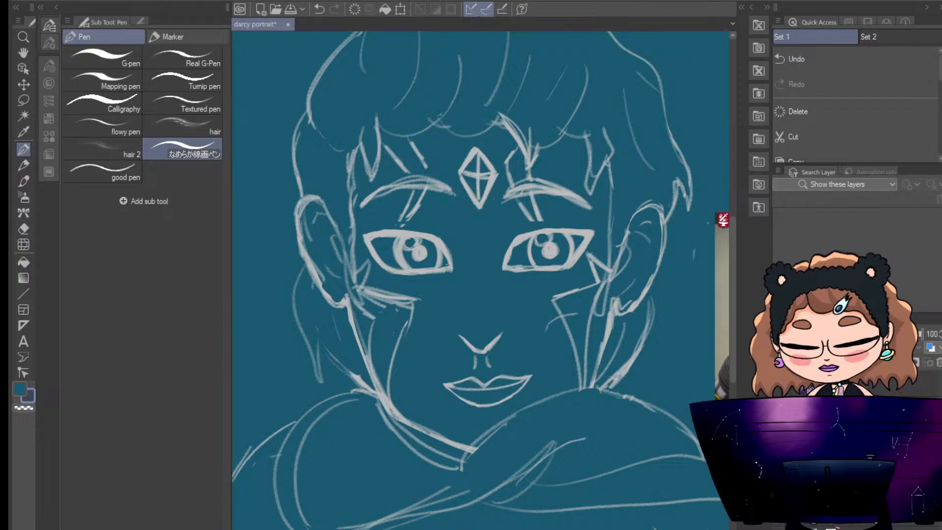
Set the pen's brush size to 10 and try a stroke along the upper lid of the character's left eye
scroll(481, 319, down, 2)
scroll(481, 319, up, 6)
scroll(480, 319, down, 4)
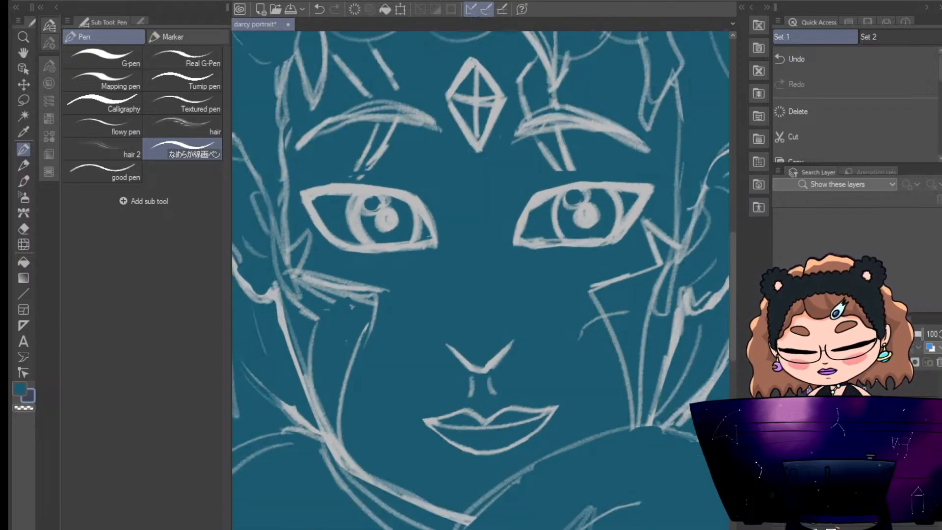
scroll(481, 308, up, 2)
drag(733, 341, 733, 323)
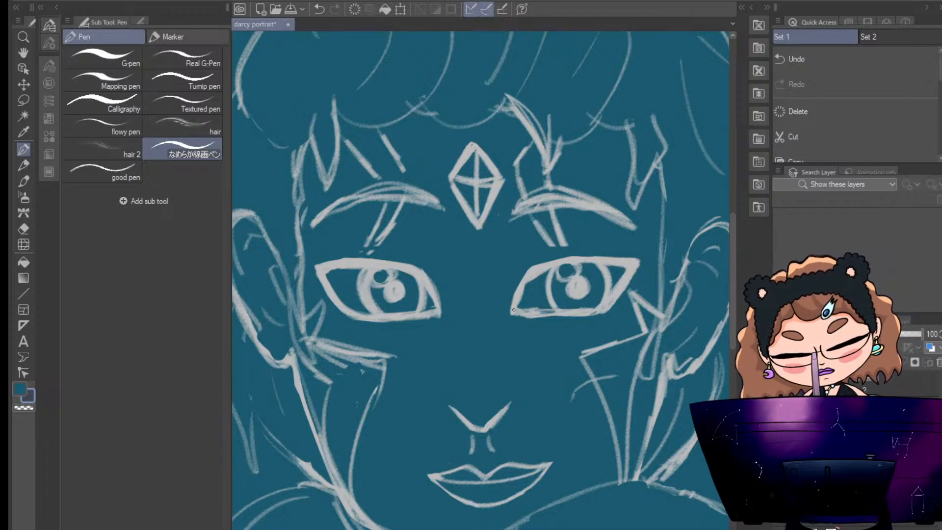
click(143, 21)
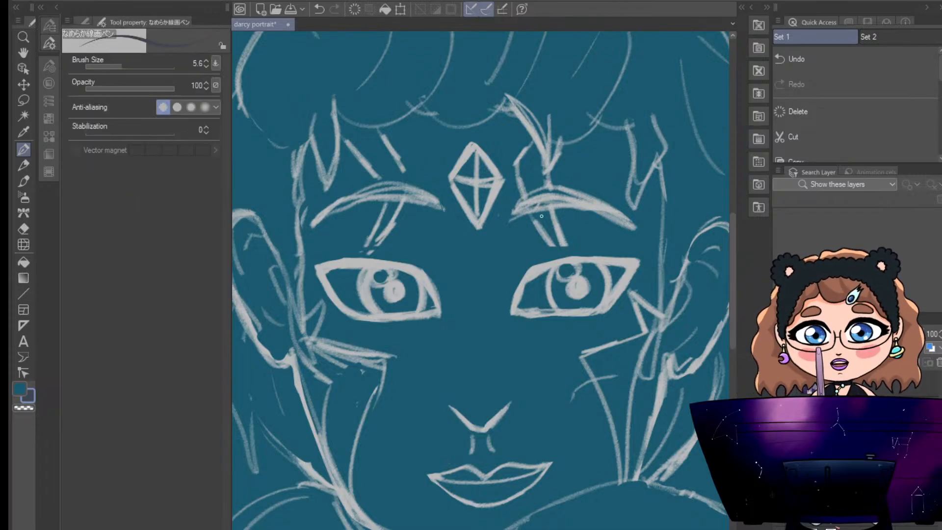
click(206, 61)
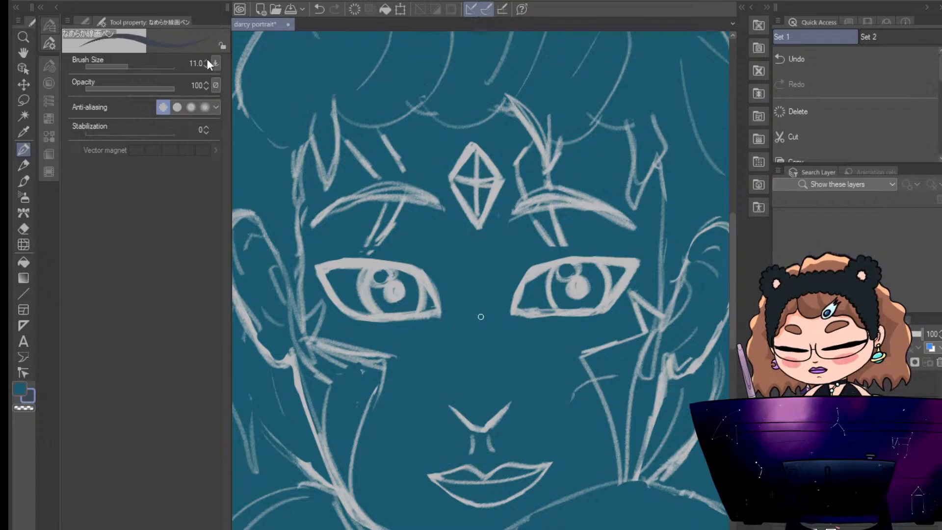
mouse_move(514, 309)
mouse_down()
mouse_move(534, 274)
mouse_move(562, 262)
mouse_move(646, 264)
mouse_up()
key(ctrl+z)
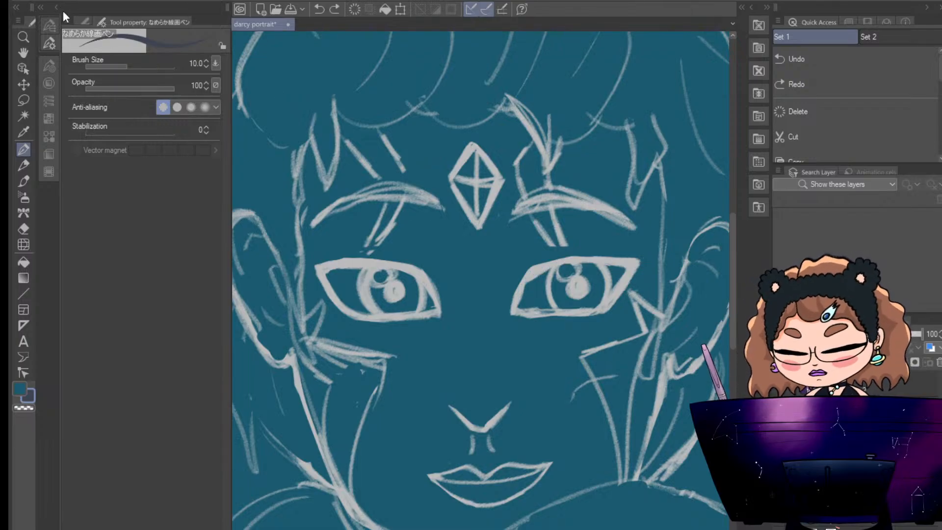
Try pen stabilization values of 2 and 5 with strokes along the upper lid of the character's left eye
drag(102, 130, 116, 130)
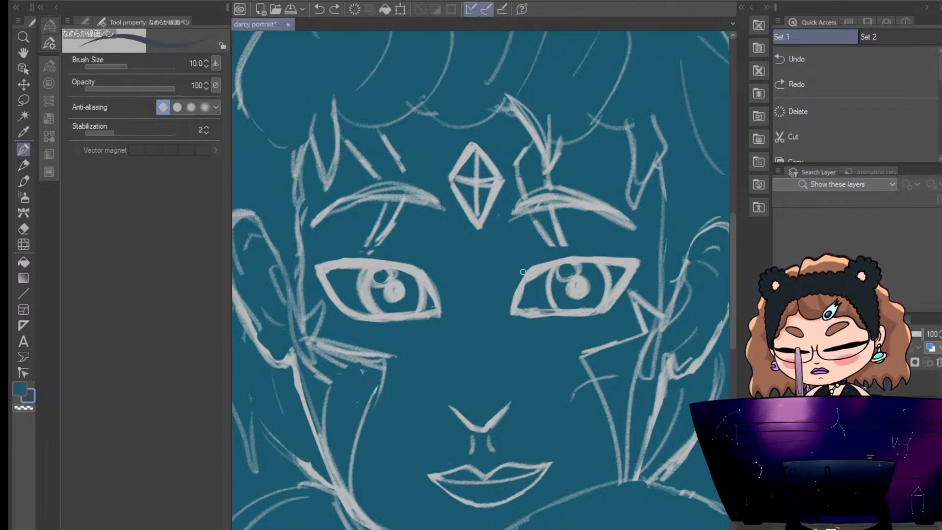
mouse_move(513, 312)
mouse_down()
mouse_move(539, 269)
mouse_move(631, 253)
mouse_up()
key(ctrl+z)
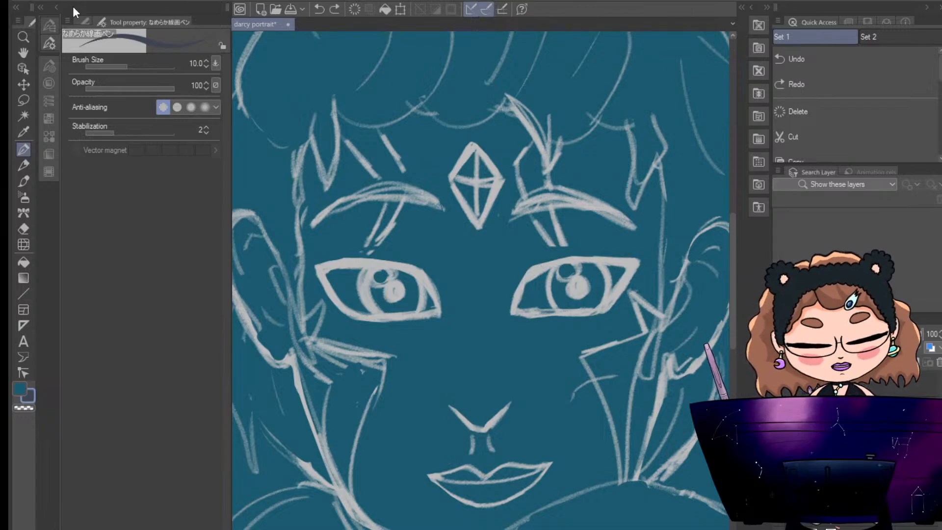
drag(118, 130, 128, 130)
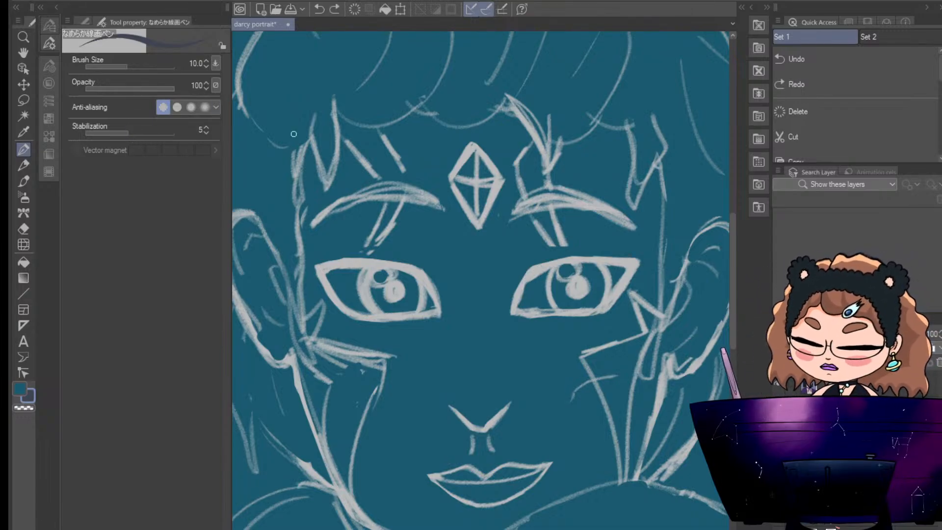
mouse_move(516, 312)
mouse_down()
mouse_move(539, 270)
mouse_move(638, 261)
mouse_up()
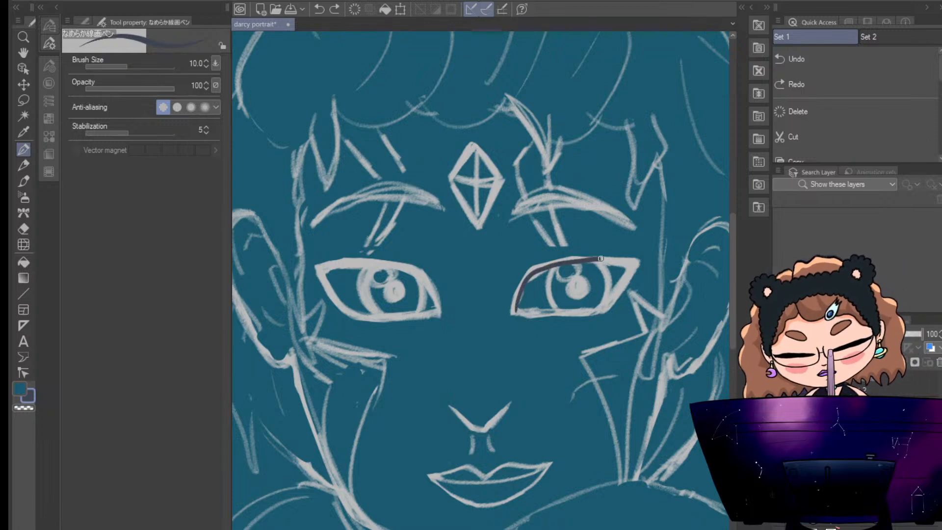
key(ctrl+z)
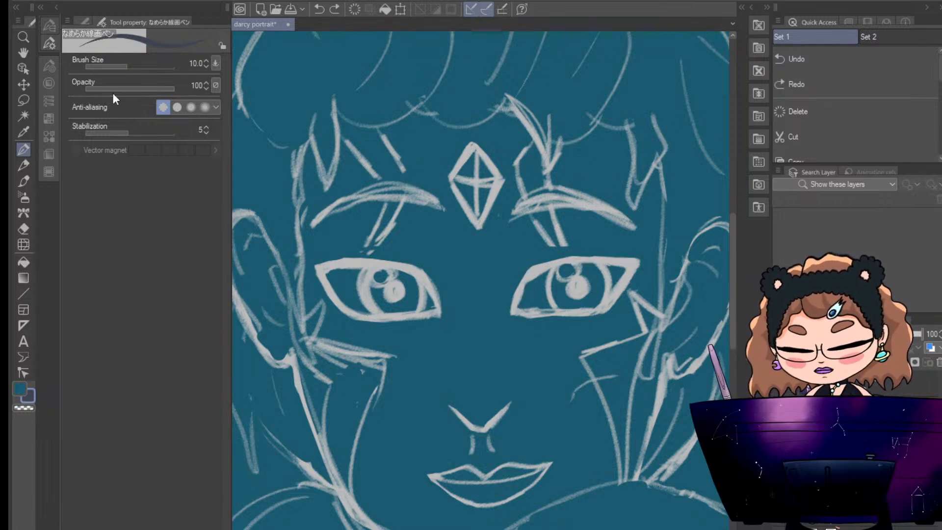
Set stabilization to 7 and ink the upper lid of the character's left eye, redrawing the stroke until it curves smoothly
click(134, 130)
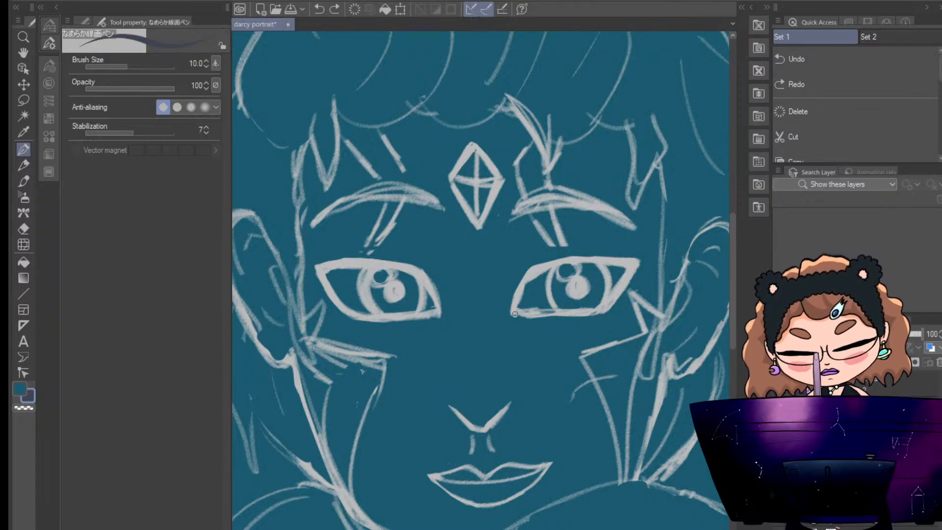
mouse_move(516, 314)
mouse_down()
mouse_move(543, 271)
mouse_move(622, 258)
mouse_up()
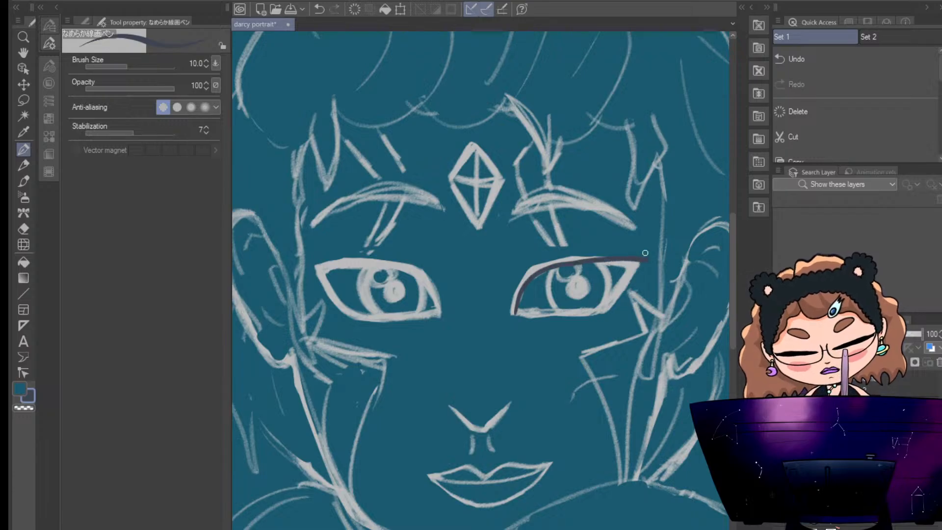
key(ctrl+z)
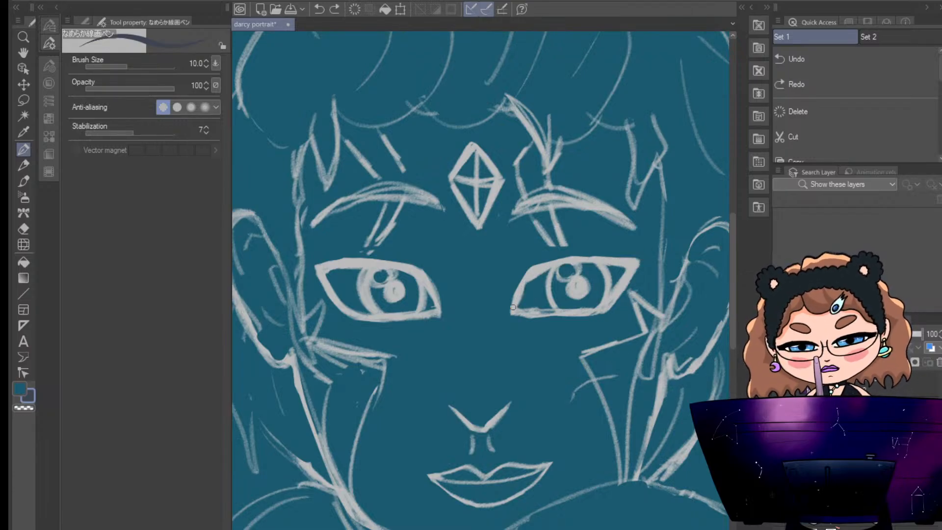
mouse_move(512, 313)
mouse_down()
mouse_move(534, 270)
mouse_move(638, 265)
mouse_up()
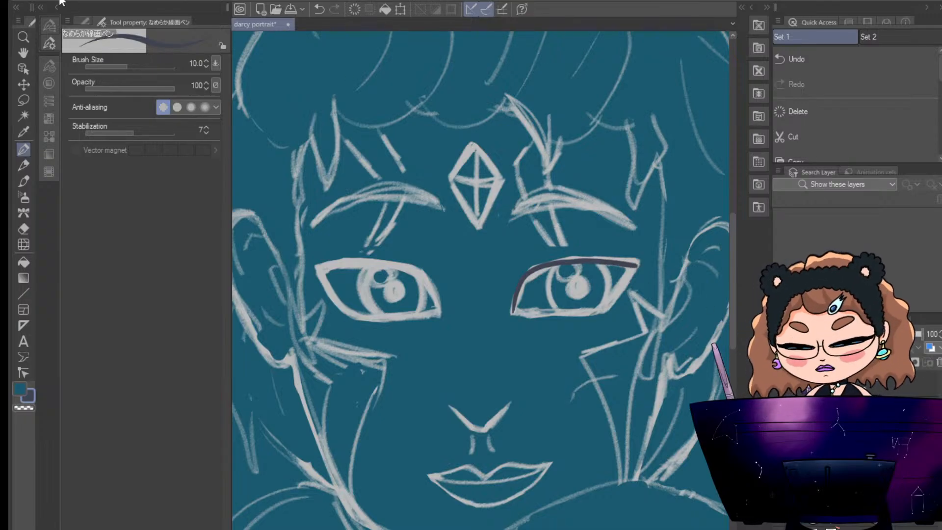
key(ctrl+z)
mouse_move(623, 258)
mouse_down()
mouse_move(566, 256)
mouse_move(528, 268)
mouse_move(512, 296)
mouse_move(511, 311)
mouse_move(603, 315)
mouse_up()
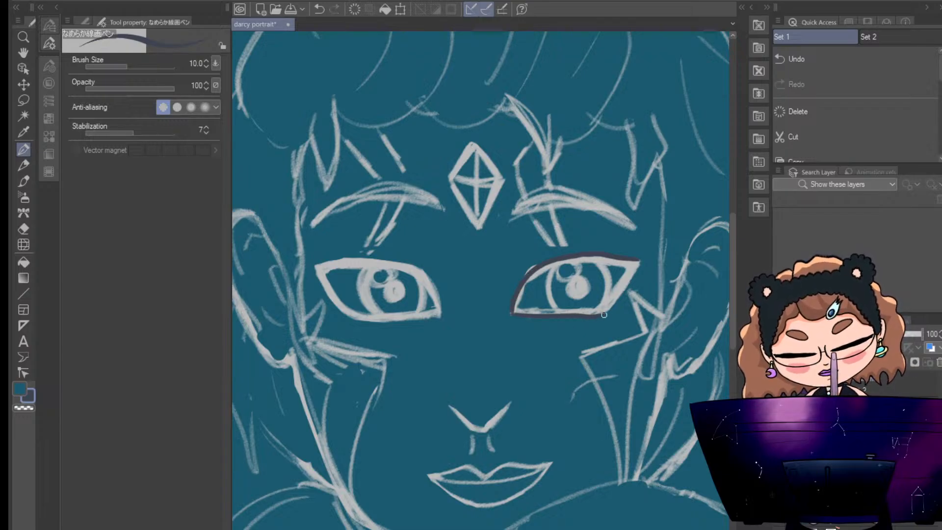
key(ctrl+z)
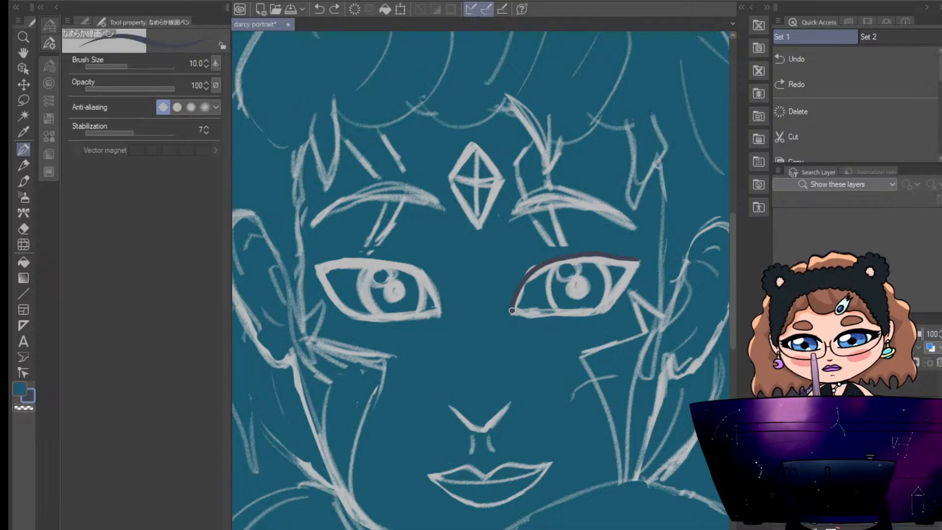
Ink the outer corner and lower lid of the character's left eye, closing the outline
drag(511, 313, 579, 309)
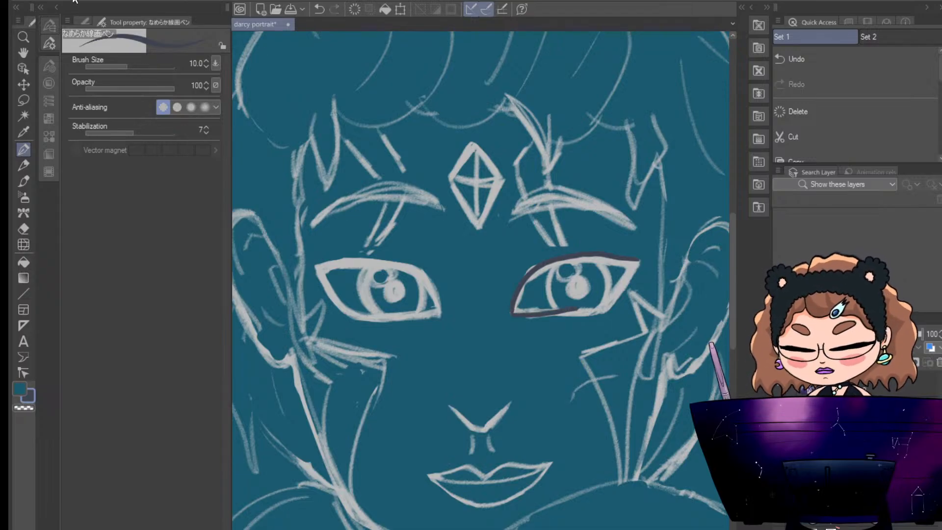
key(ctrl+z)
drag(637, 262, 610, 311)
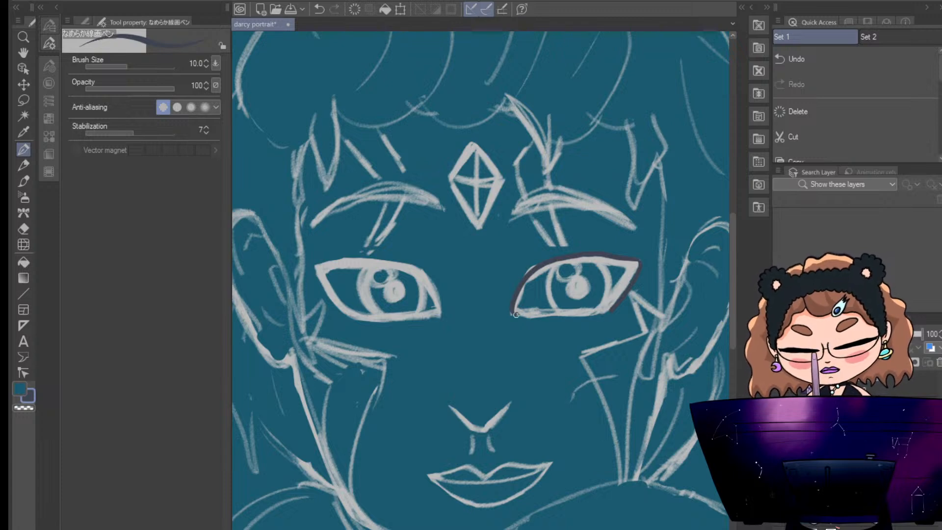
mouse_move(513, 313)
mouse_down()
mouse_move(588, 317)
mouse_move(611, 301)
mouse_up()
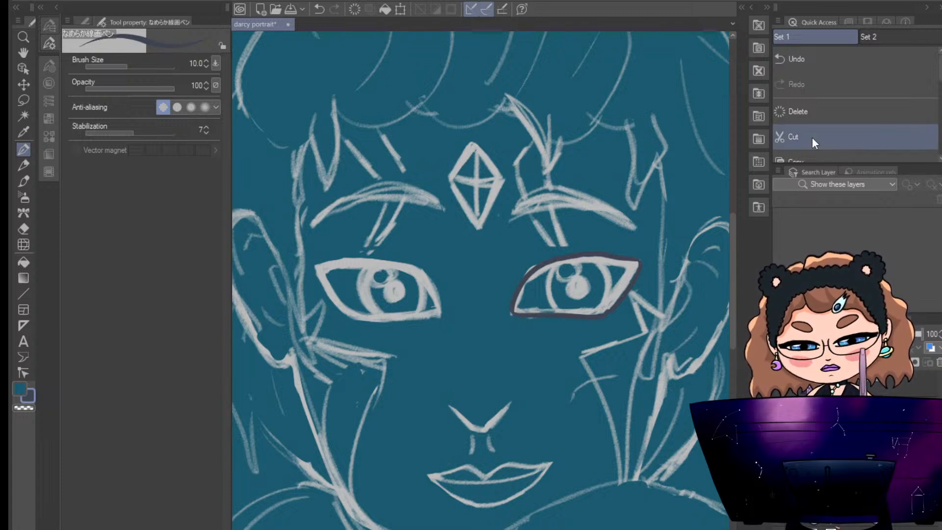
key(ctrl+z)
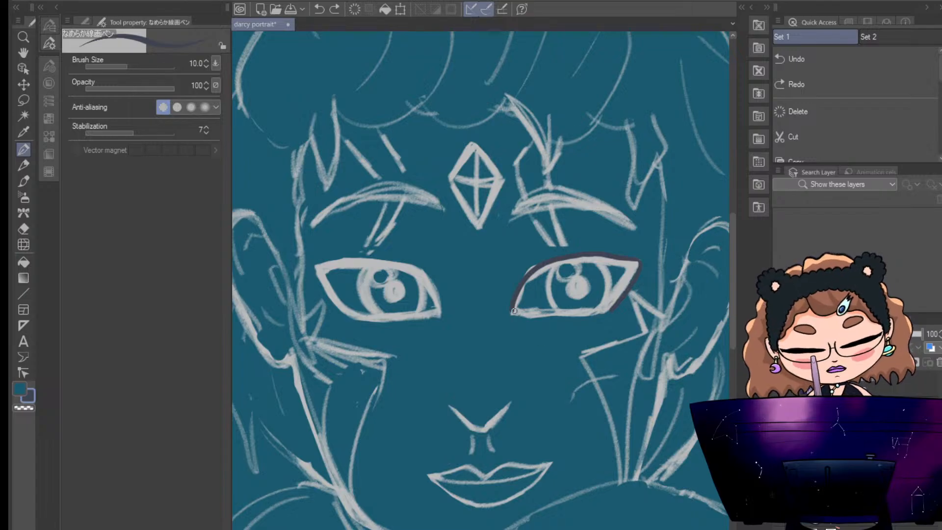
mouse_move(513, 311)
mouse_down()
mouse_move(557, 319)
mouse_move(612, 307)
mouse_up()
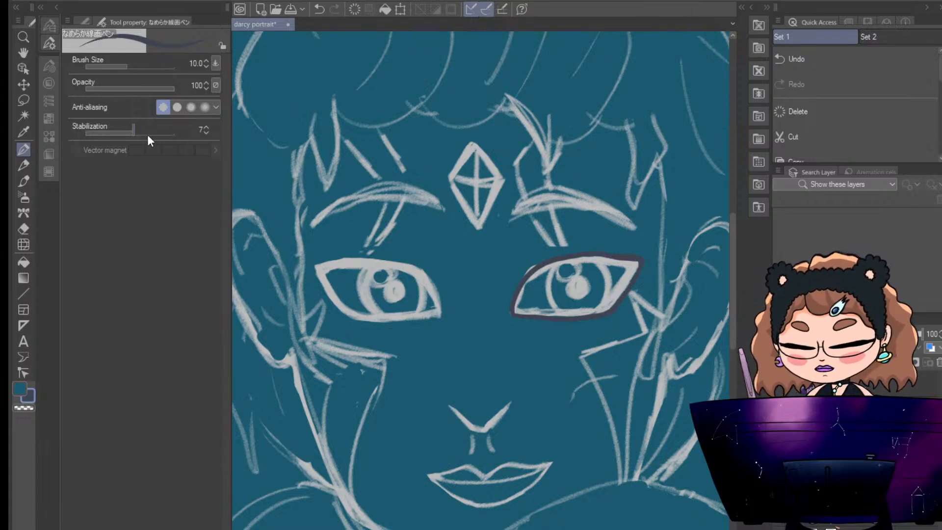
Set stabilization to 11 and test it with loose strokes between the eyes, undoing each one
drag(173, 130, 142, 132)
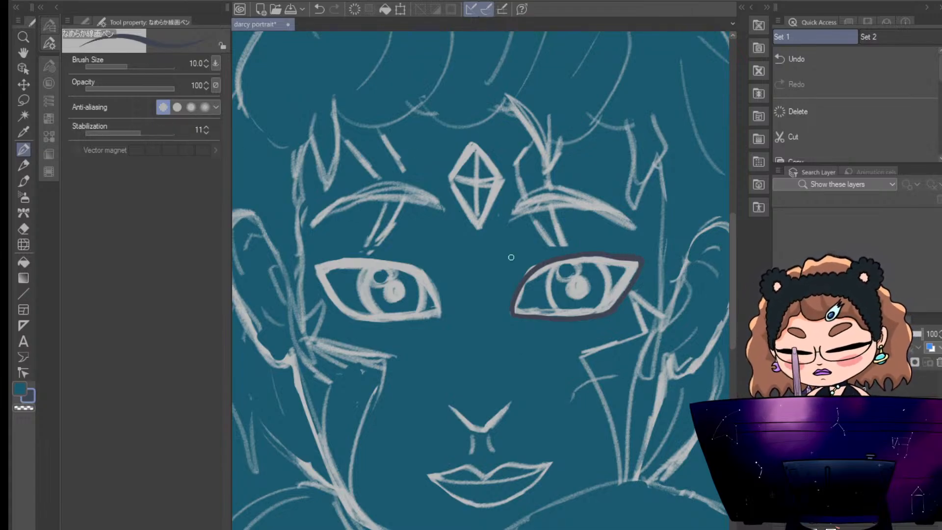
mouse_move(500, 244)
mouse_down()
mouse_move(471, 276)
mouse_move(516, 352)
mouse_move(545, 398)
mouse_up()
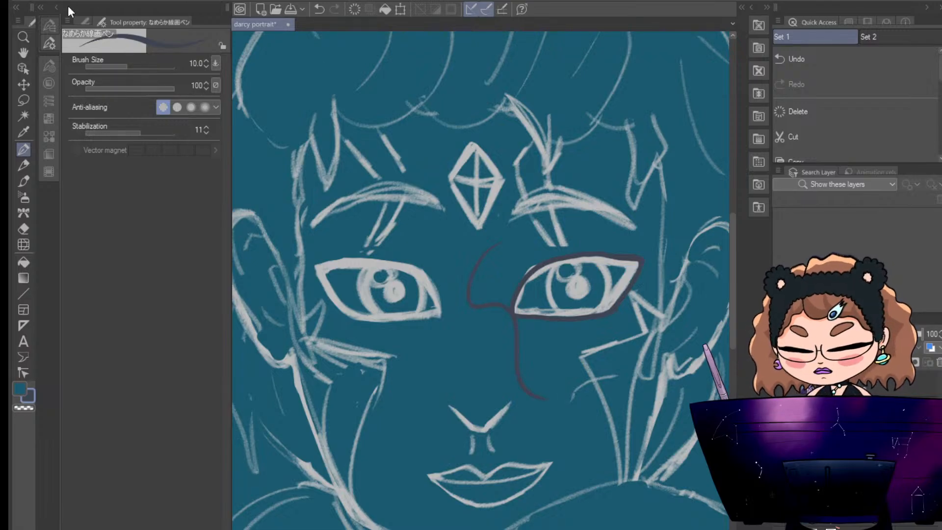
key(ctrl+z)
drag(472, 275, 487, 319)
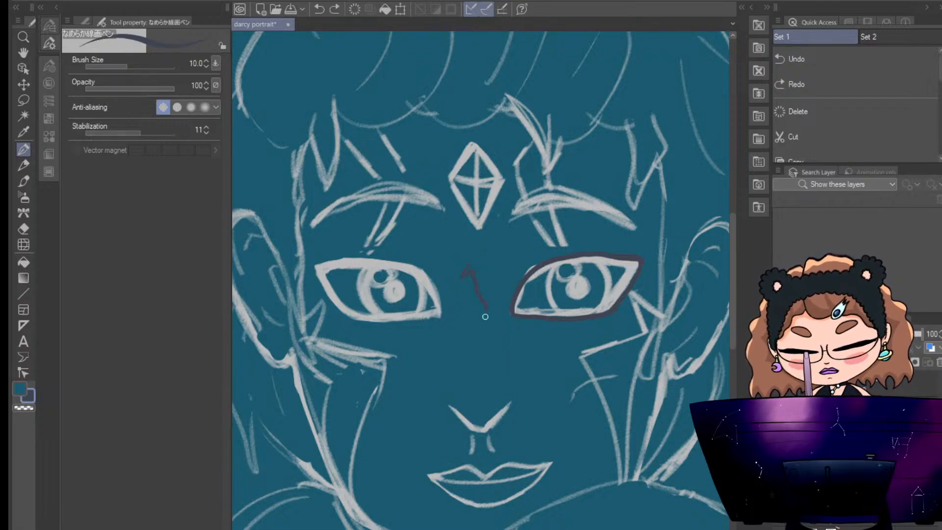
key(ctrl+z)
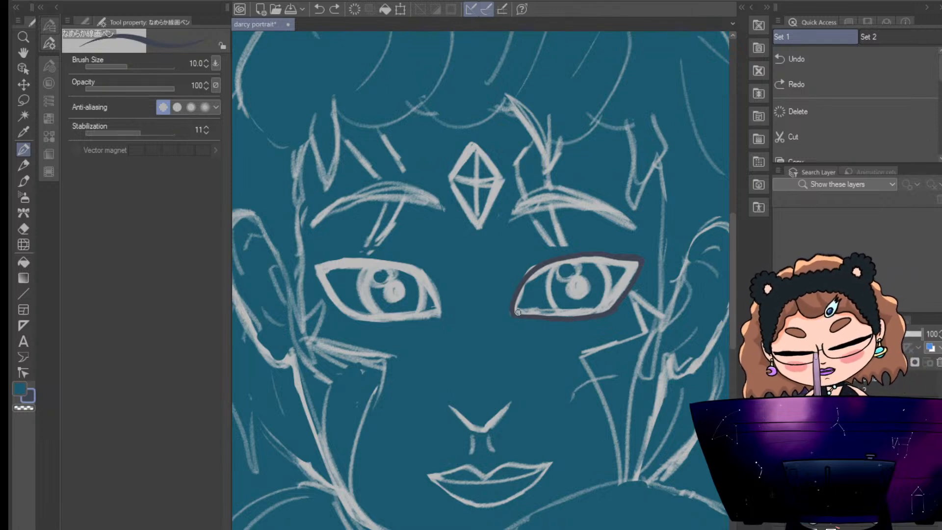
Thicken the outline of the character's left eye along its inside and ink the iris edge nearest the nose
mouse_move(512, 309)
mouse_down()
mouse_move(538, 273)
mouse_move(575, 262)
mouse_move(632, 265)
mouse_move(602, 307)
mouse_up()
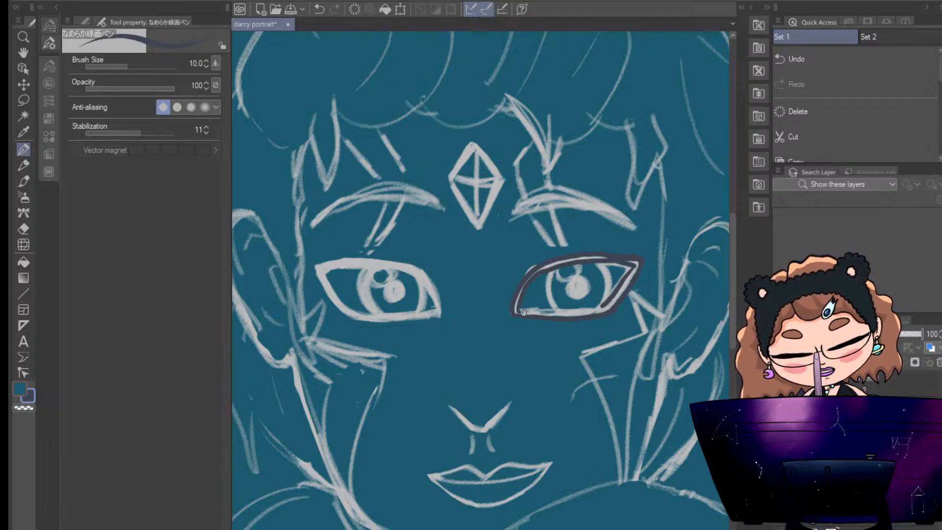
drag(518, 313, 604, 306)
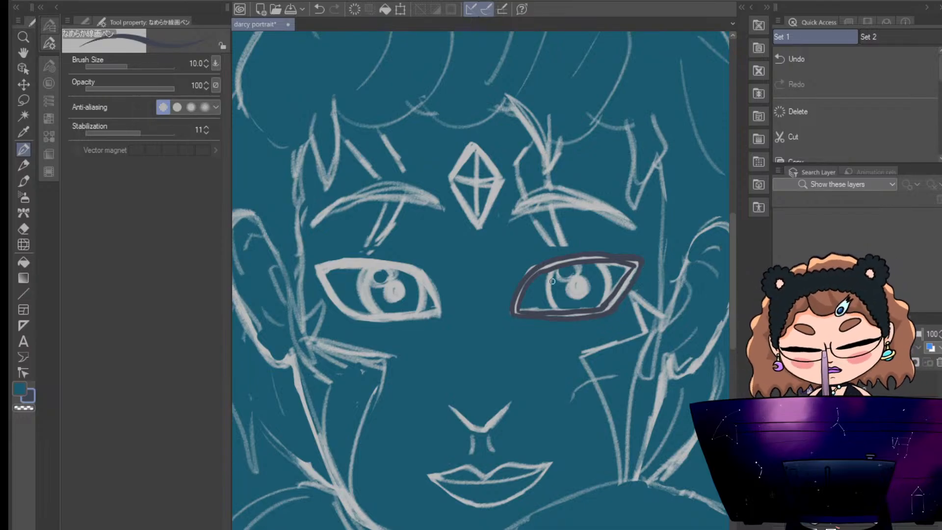
drag(553, 268, 560, 309)
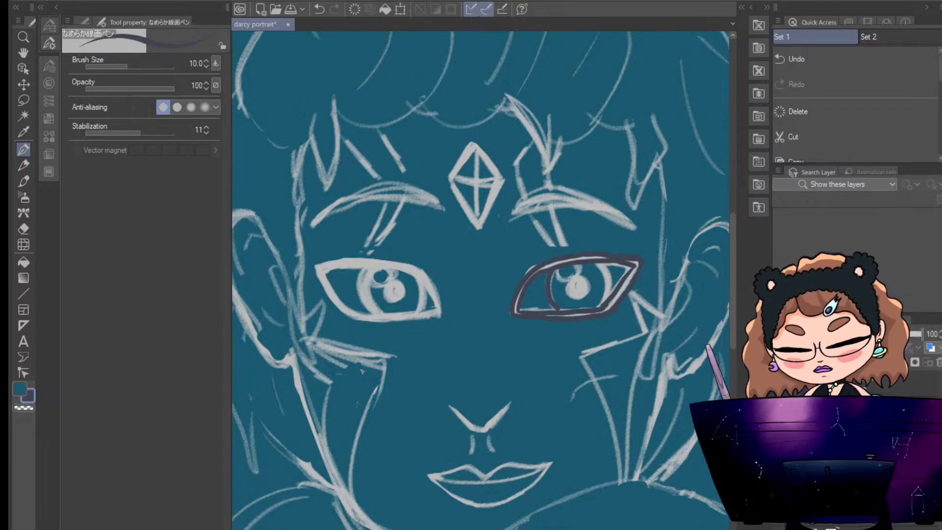
key(ctrl+z)
drag(553, 269, 549, 310)
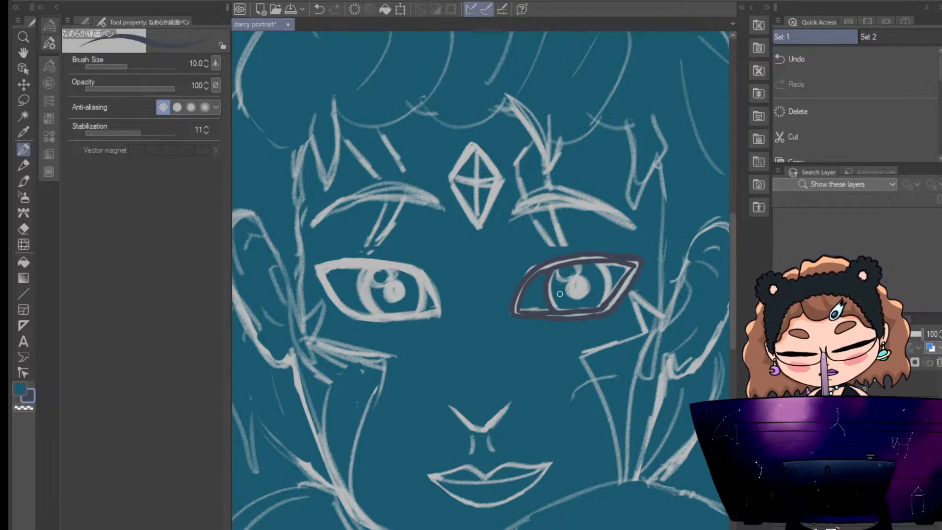
Ink the outer iris edge, pupil and highlight of the character's left eye, and thicken the eye outline
mouse_move(599, 261)
mouse_down()
mouse_move(611, 278)
mouse_move(606, 300)
mouse_move(570, 295)
mouse_move(580, 277)
mouse_move(584, 292)
mouse_move(578, 284)
mouse_up()
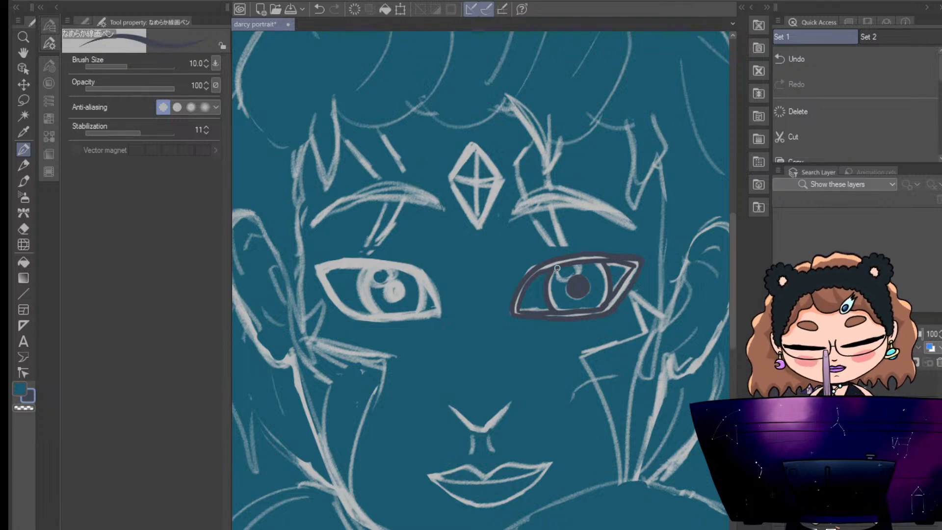
mouse_move(557, 268)
mouse_down()
mouse_move(558, 280)
mouse_move(579, 271)
mouse_move(575, 262)
mouse_up()
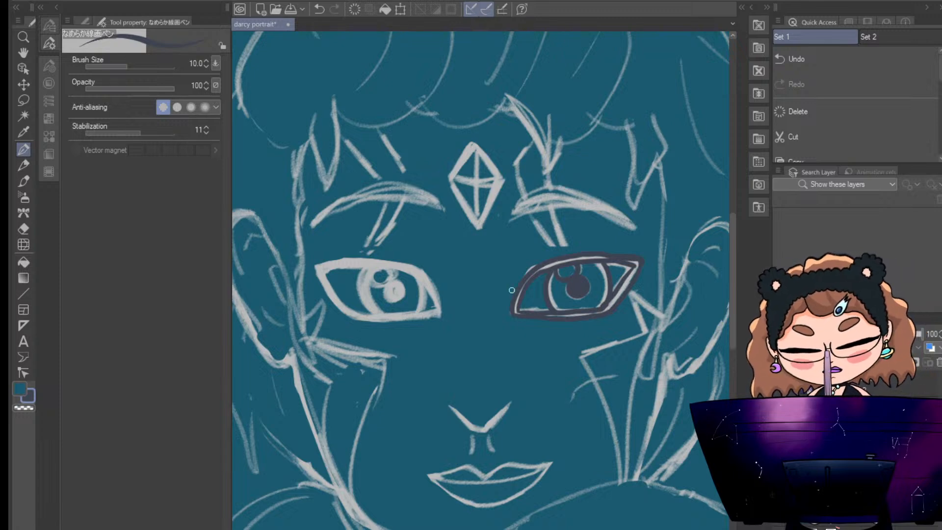
mouse_move(536, 272)
mouse_down()
mouse_move(515, 314)
mouse_move(580, 315)
mouse_move(612, 311)
mouse_move(599, 312)
mouse_move(635, 268)
mouse_up()
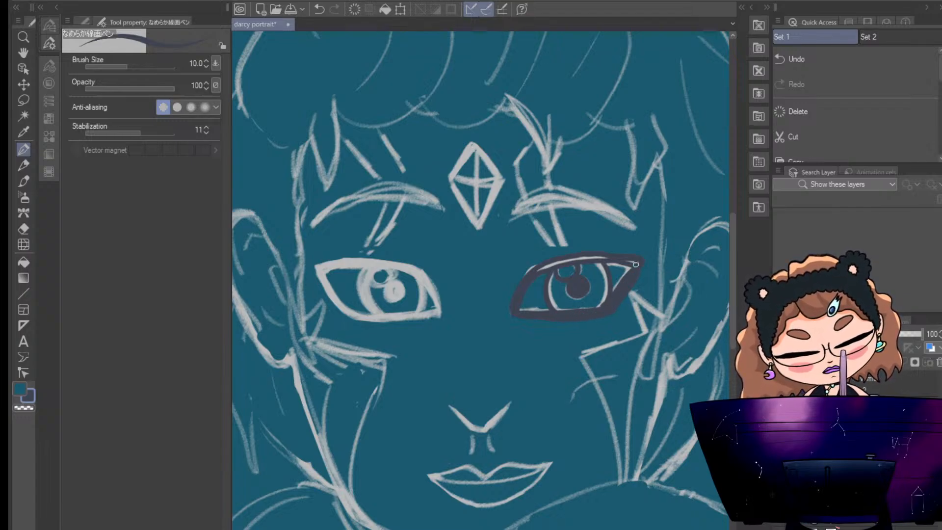
mouse_move(532, 270)
mouse_down()
mouse_move(578, 258)
mouse_move(634, 262)
mouse_up()
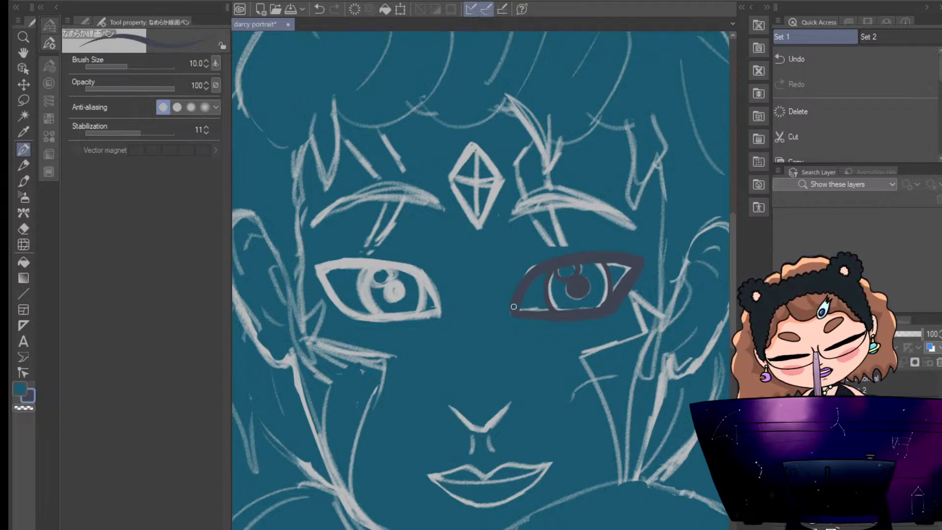
click(23, 229)
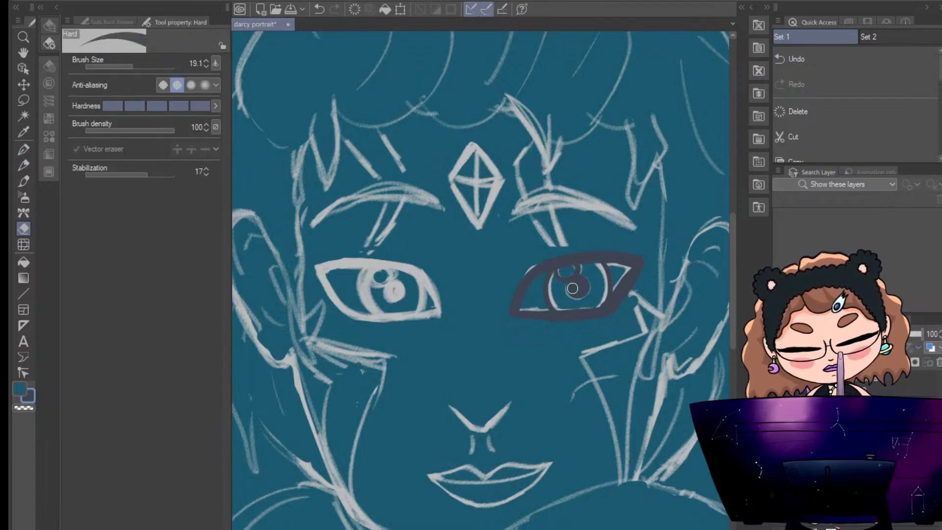
Undo all the ink strokes on the character's left eye, back to the bare sketch
key(ctrl+z)
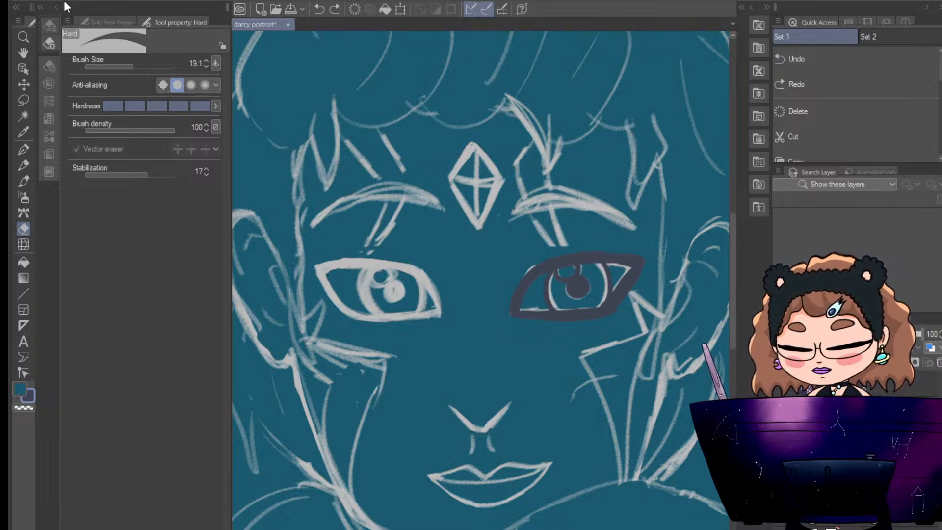
key(ctrl+z)
key(ctrl+z)
key(ctrl+z)
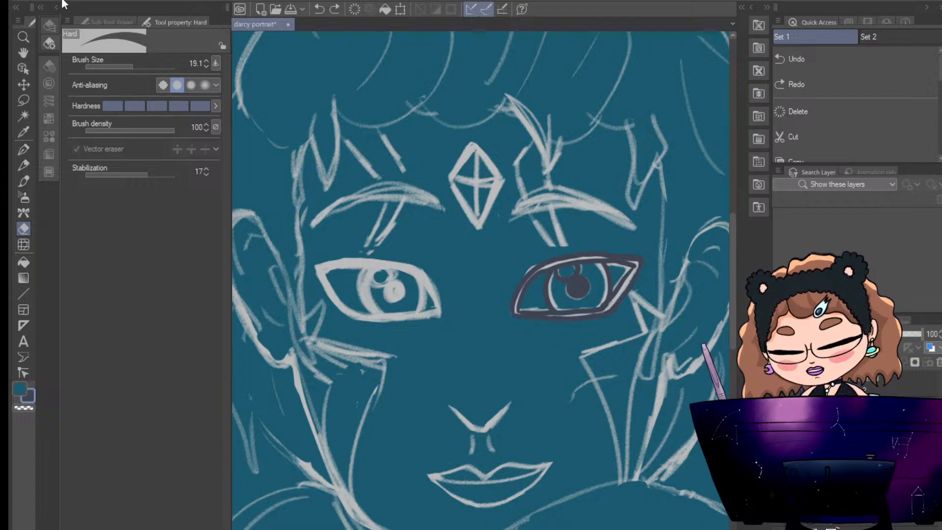
key(ctrl+z)
key(ctrl+z)
key(ctrl+z)
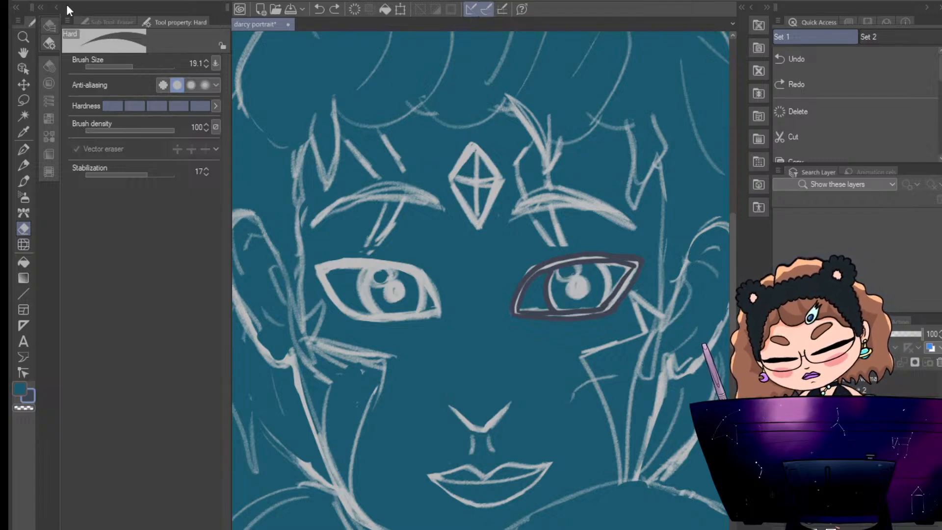
key(ctrl+z)
key(ctrl+z)
key(ctrl+z)
key(ctrl+z)
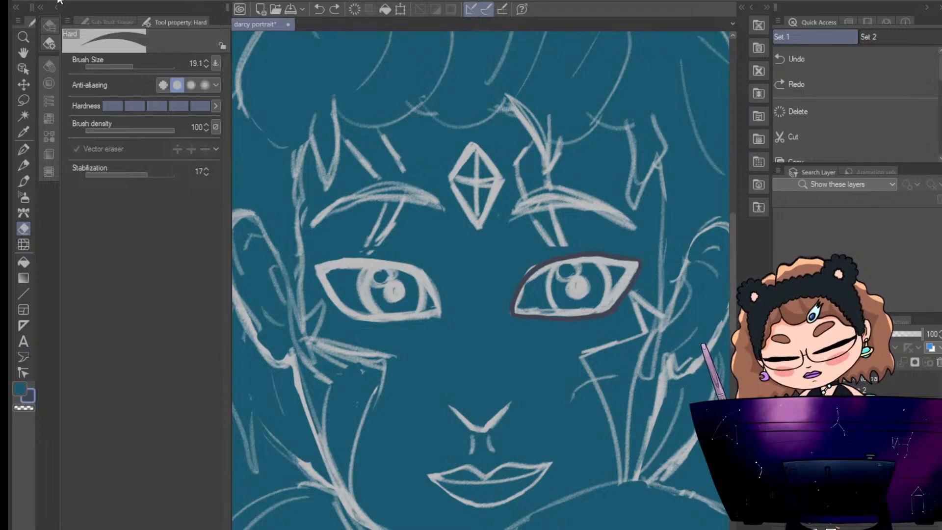
key(ctrl+z)
key(ctrl+z)
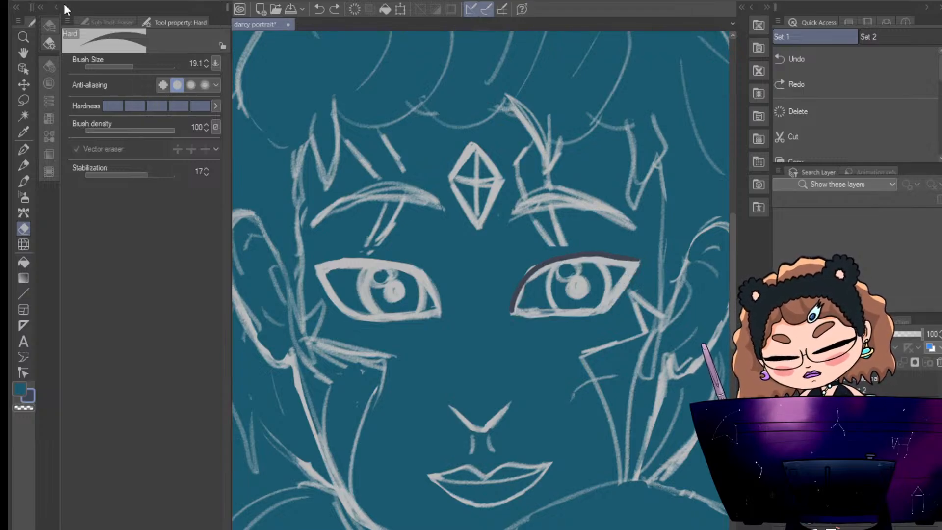
key(ctrl+z)
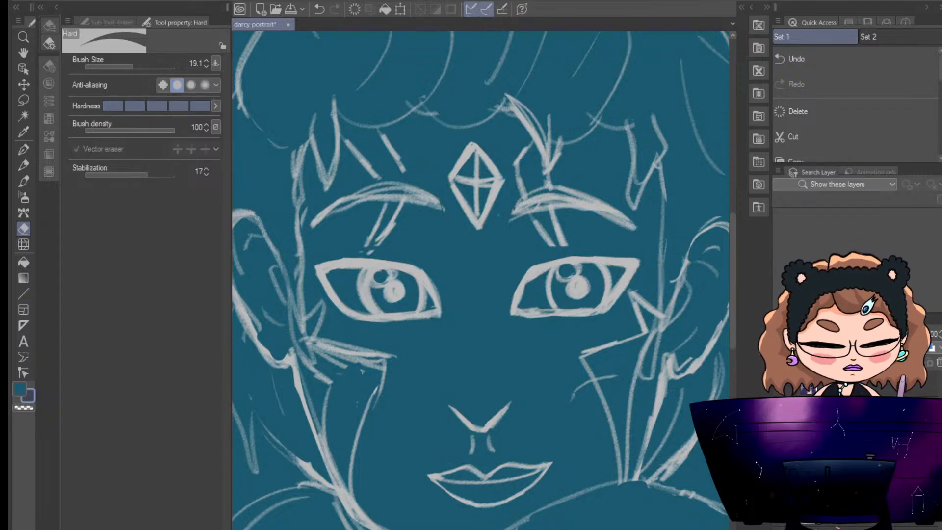
Set the line art pen's brush size to 8 and ink a closed outline around the character's left eye
key(p)
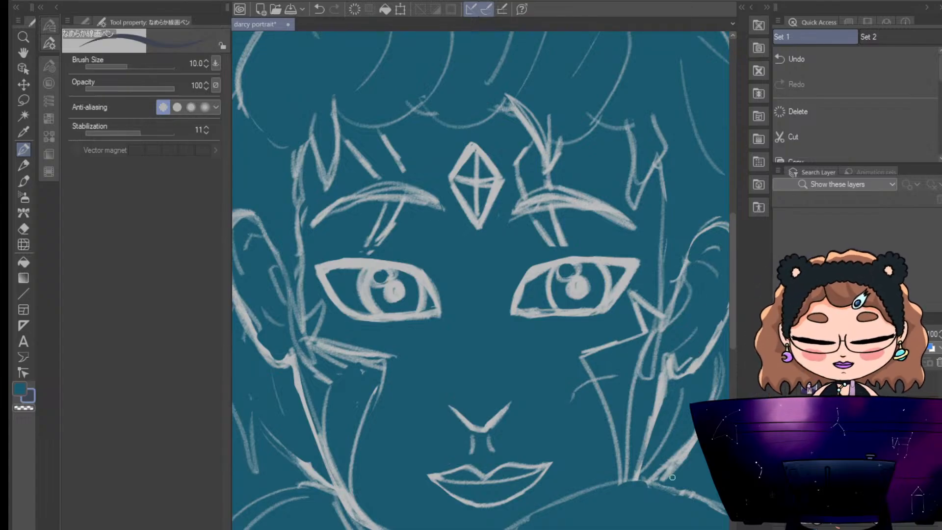
click(207, 65)
click(207, 65)
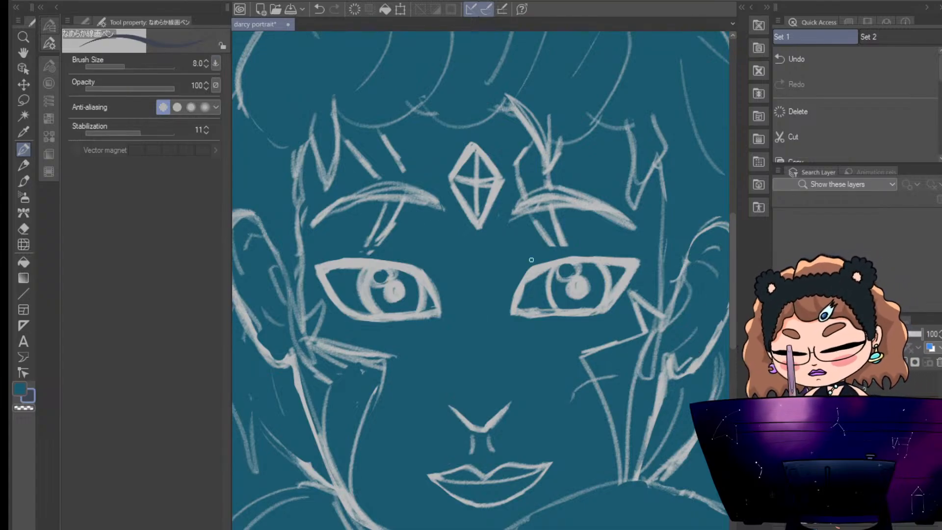
mouse_move(511, 314)
mouse_down()
mouse_move(527, 271)
mouse_move(541, 264)
mouse_move(642, 261)
mouse_move(608, 309)
mouse_up()
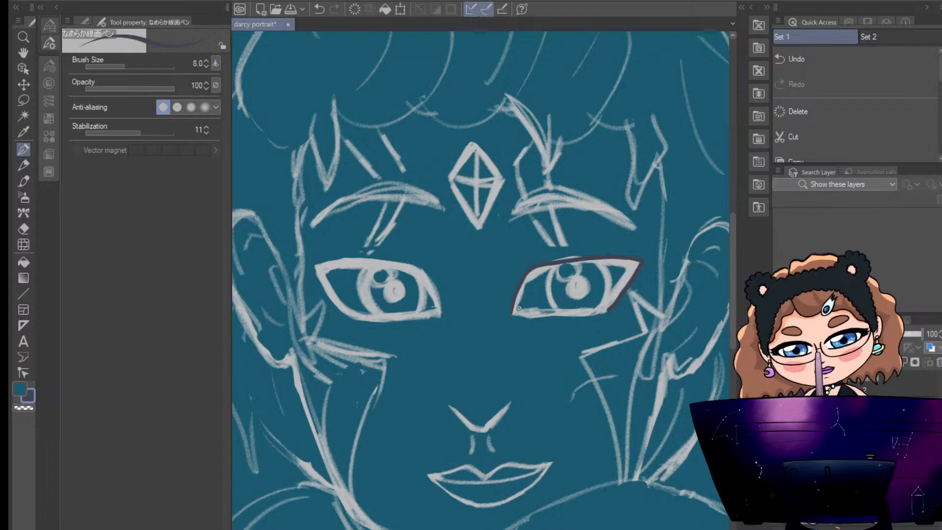
key(ctrl+plus)
key(ctrl+plus)
key(ctrl+plus)
key(ctrl+plus)
key(ctrl+plus)
drag(687, 373, 368, 376)
mouse_move(270, 307)
mouse_down()
mouse_move(335, 318)
mouse_move(564, 304)
mouse_up()
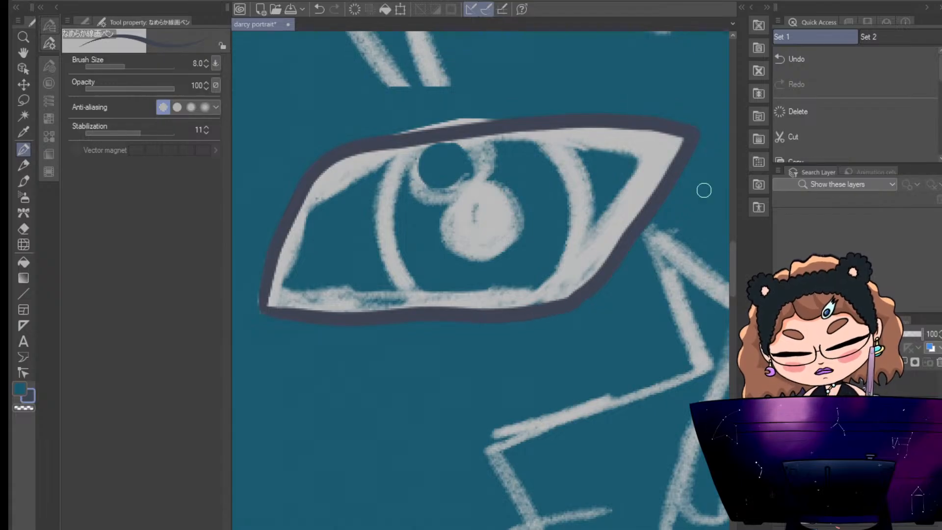
Thicken the outline of the character's left eye along the upper lid, inner corner, lower lid and outer corner
drag(377, 142, 516, 118)
drag(604, 121, 673, 131)
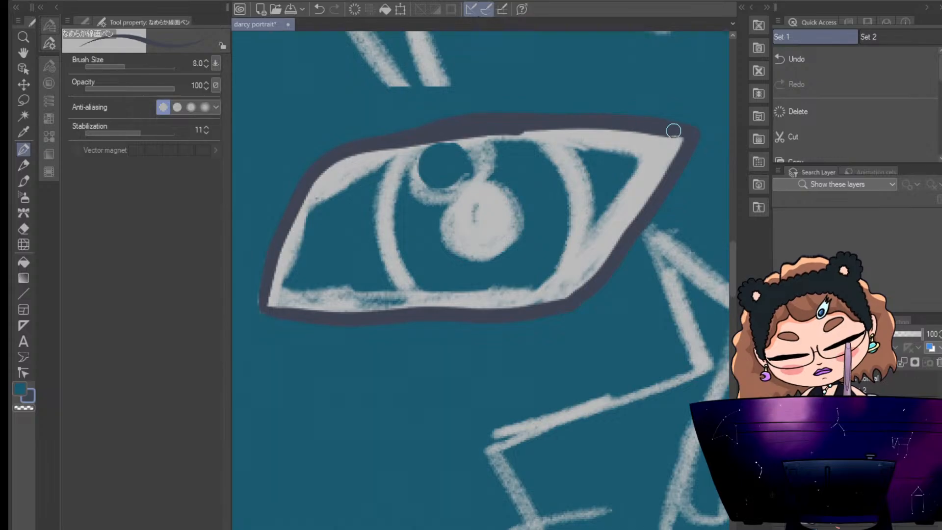
mouse_move(336, 166)
mouse_down()
mouse_move(291, 220)
mouse_move(268, 298)
mouse_move(325, 310)
mouse_move(267, 310)
mouse_move(512, 308)
mouse_up()
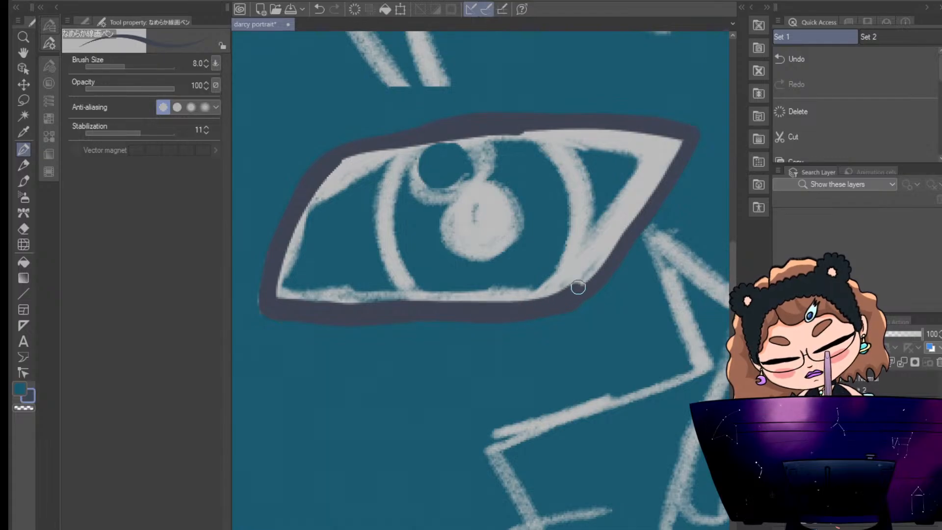
mouse_move(578, 287)
mouse_down()
mouse_move(649, 201)
mouse_move(679, 147)
mouse_up()
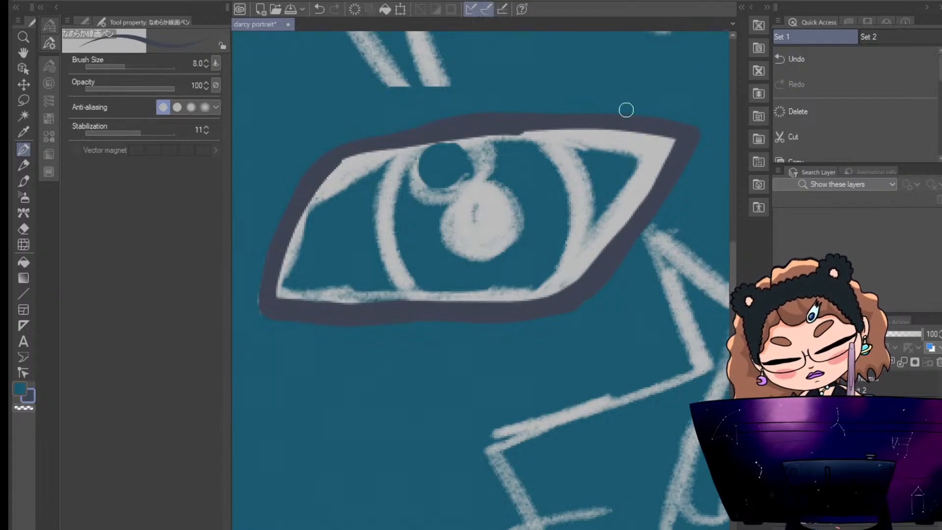
drag(513, 129, 684, 137)
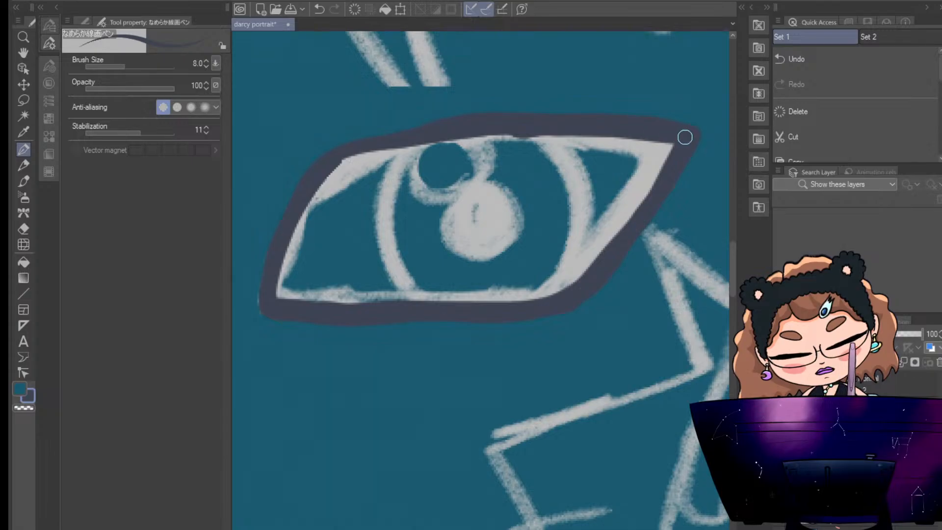
Round the upper lid's inner curve and widen the eye outline inward along both corners and the lower lid
drag(323, 169, 382, 143)
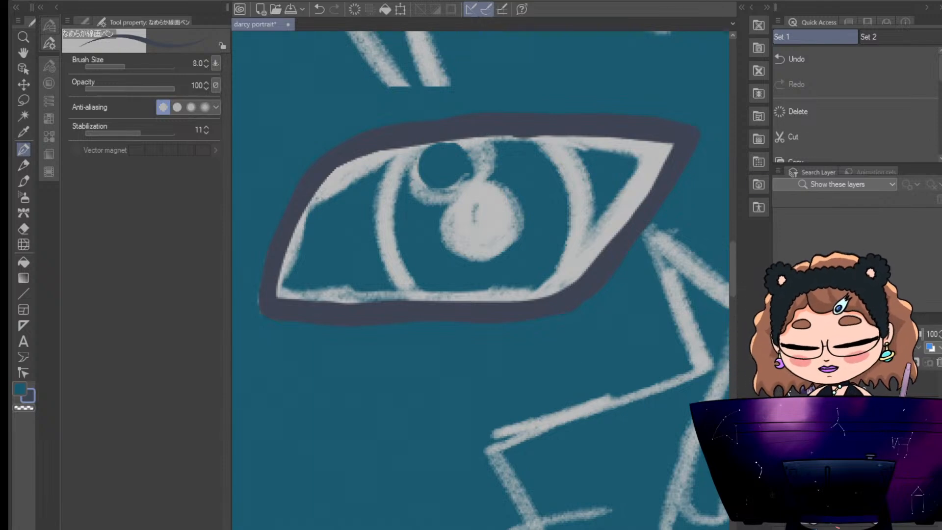
mouse_move(343, 164)
mouse_down()
mouse_move(304, 227)
mouse_move(282, 303)
mouse_move(311, 200)
mouse_up()
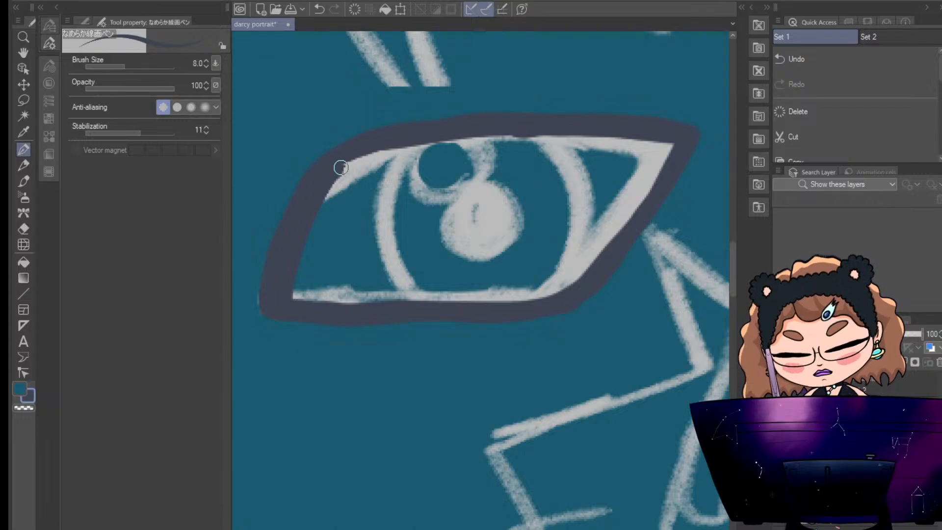
mouse_move(341, 168)
mouse_down()
mouse_move(374, 151)
mouse_move(487, 133)
mouse_move(677, 146)
mouse_move(629, 180)
mouse_move(537, 301)
mouse_move(598, 247)
mouse_move(558, 295)
mouse_move(638, 202)
mouse_move(625, 219)
mouse_move(659, 160)
mouse_move(610, 219)
mouse_up()
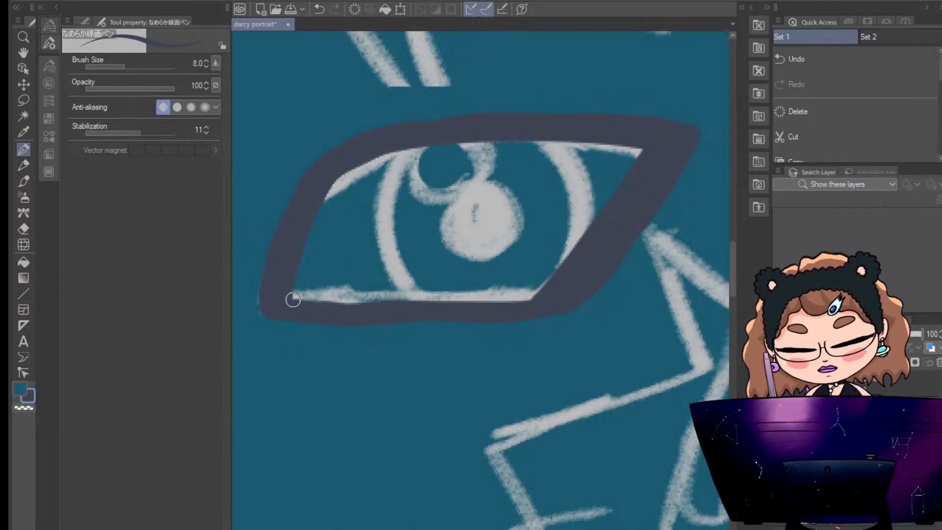
drag(289, 296, 530, 296)
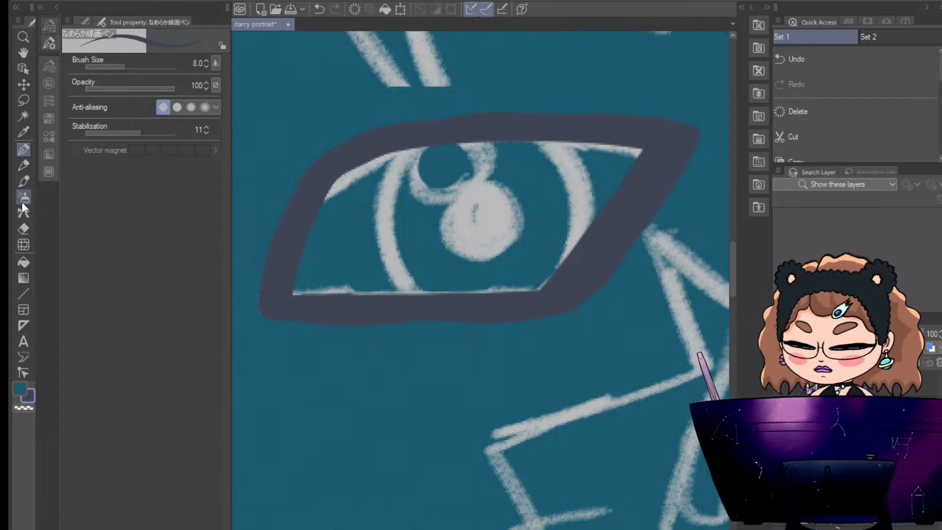
Trim the outer edges of the eye outline with the hard eraser and re-ink the over-erased side nearest the nose
click(24, 229)
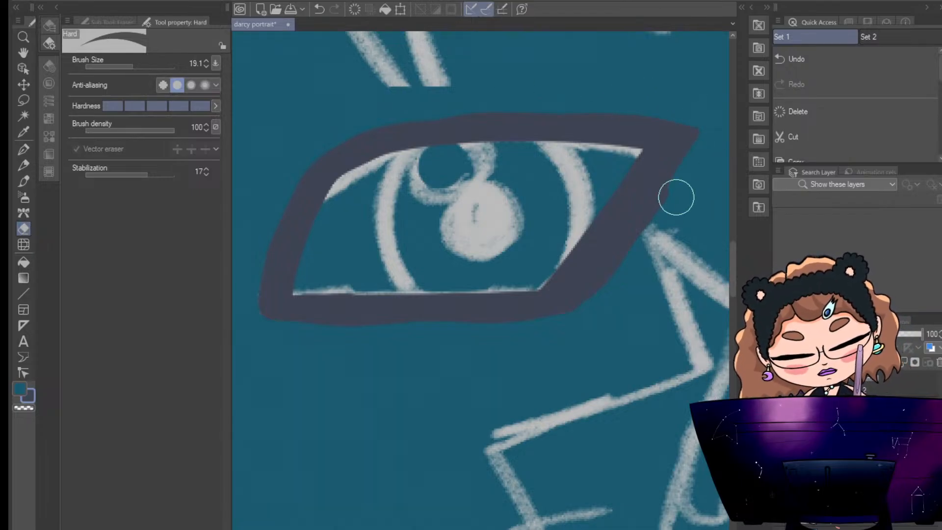
drag(676, 198, 561, 330)
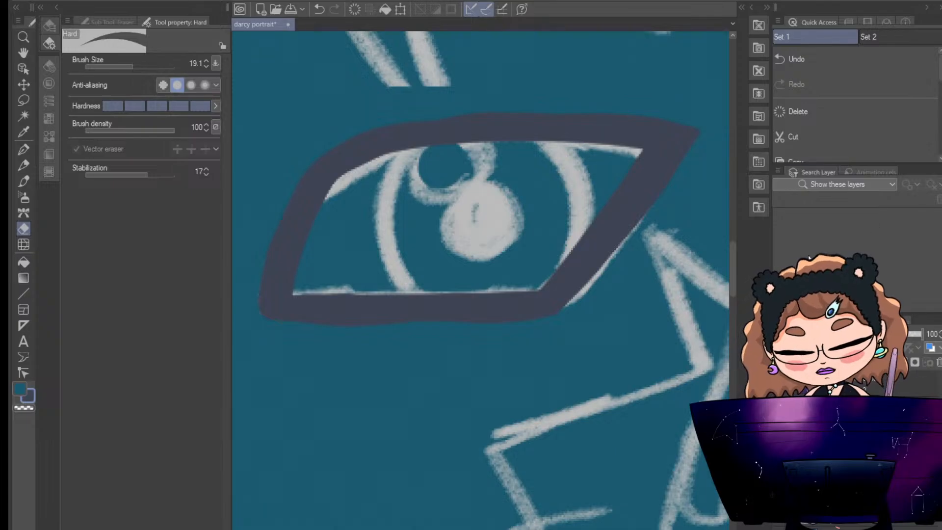
drag(269, 224, 258, 336)
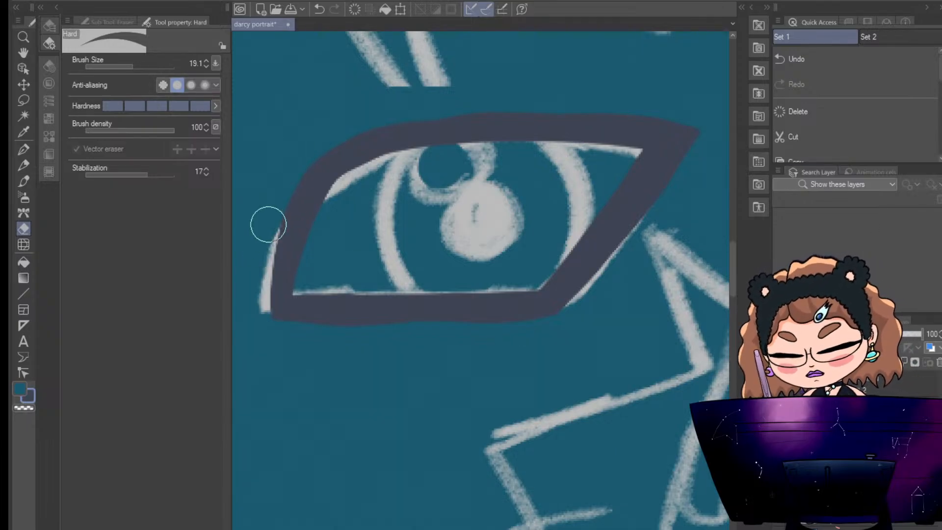
click(23, 149)
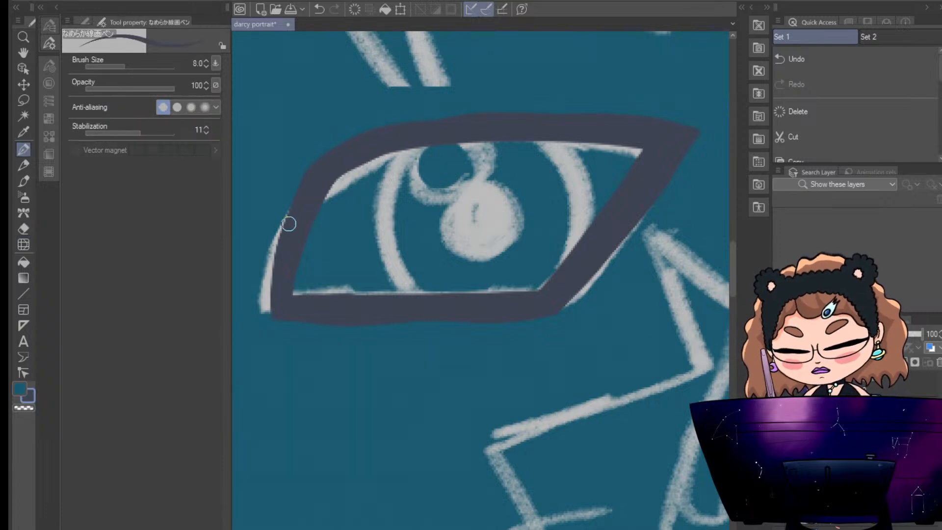
mouse_move(289, 224)
mouse_down()
mouse_move(265, 294)
mouse_move(276, 313)
mouse_move(310, 188)
mouse_up()
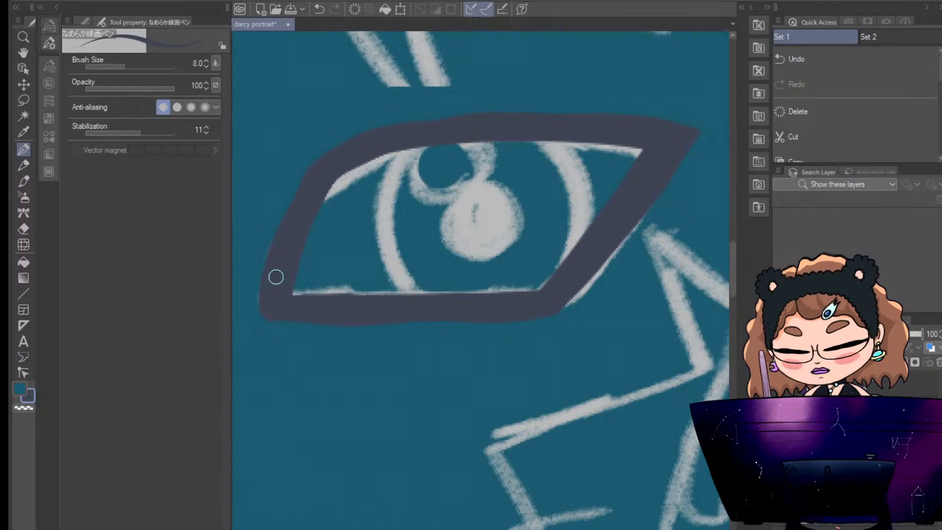
key(e)
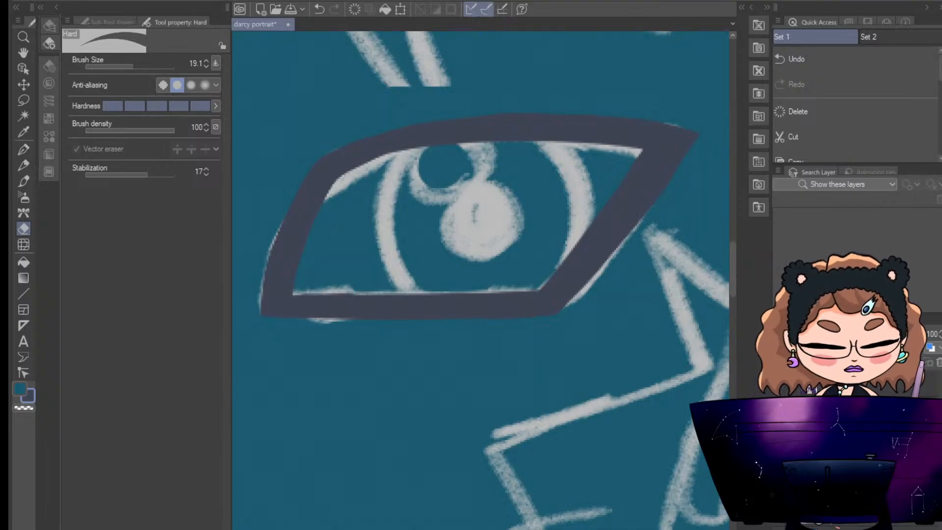
Ink both iris edges and the round highlight inside the character's left eye, and fill in the pupil
key(p)
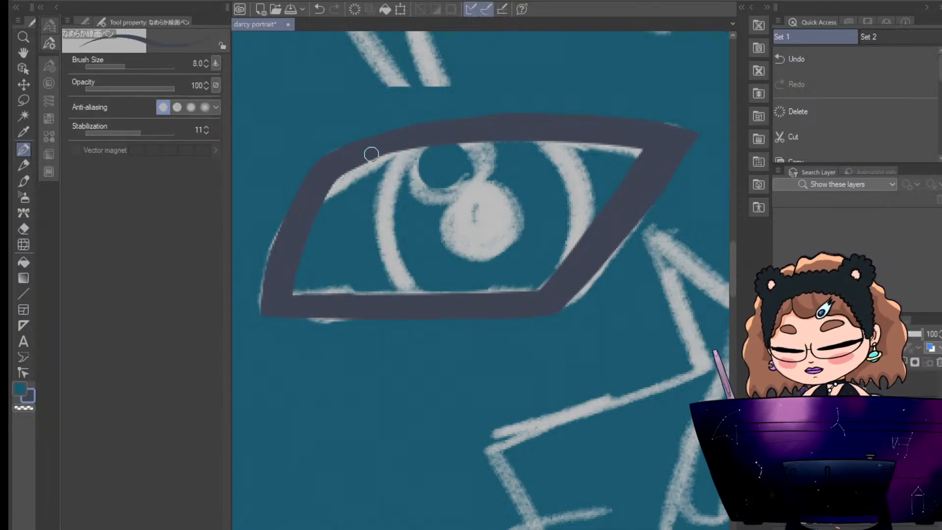
mouse_move(407, 148)
mouse_down()
mouse_move(381, 189)
mouse_move(374, 238)
mouse_move(387, 279)
mouse_move(406, 294)
mouse_up()
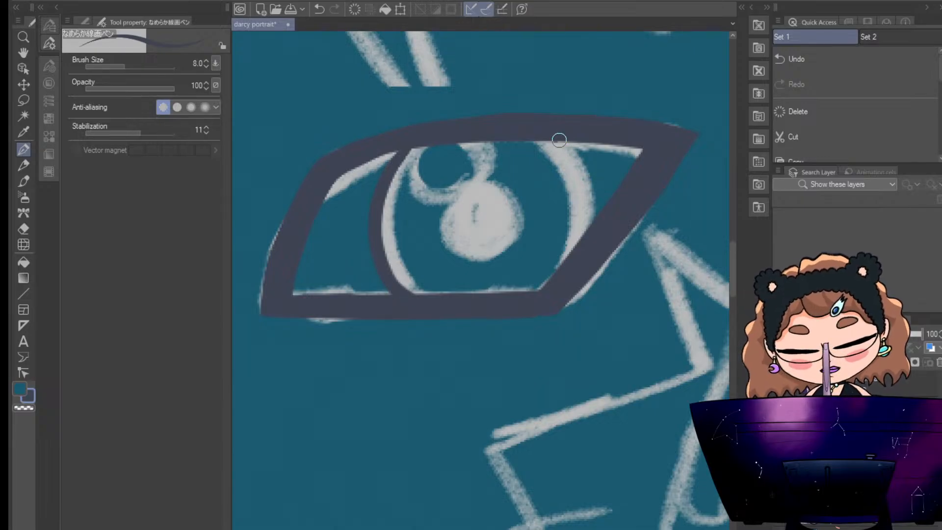
mouse_move(557, 140)
mouse_down()
mouse_move(582, 161)
mouse_move(595, 230)
mouse_up()
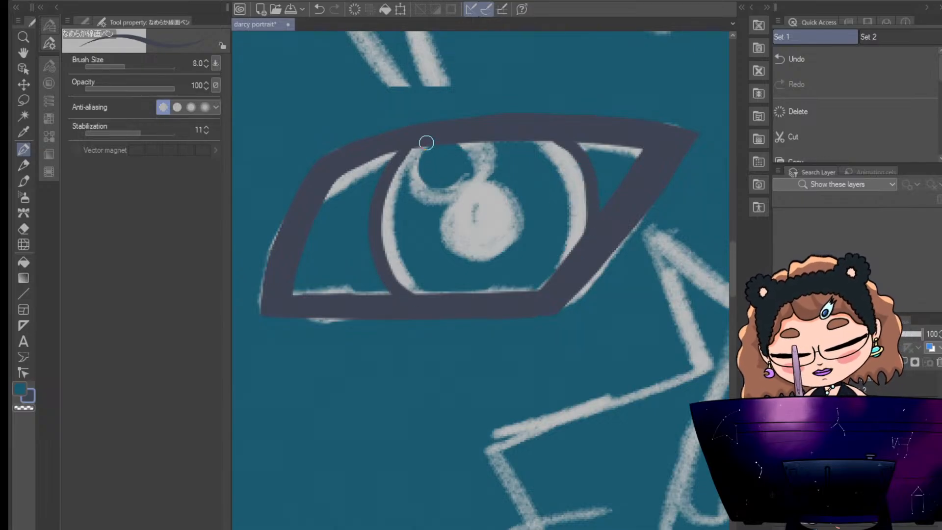
mouse_move(414, 150)
mouse_down()
mouse_move(424, 199)
mouse_move(456, 195)
mouse_move(478, 179)
mouse_move(452, 138)
mouse_up()
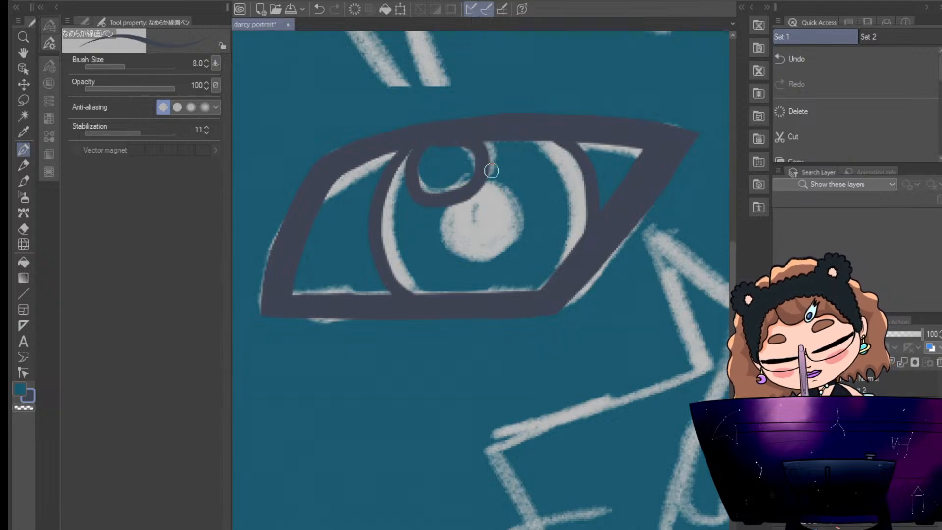
mouse_move(461, 200)
mouse_down()
mouse_move(443, 234)
mouse_move(461, 257)
mouse_move(499, 250)
mouse_move(512, 226)
mouse_move(501, 200)
mouse_move(480, 191)
mouse_move(451, 219)
mouse_move(482, 243)
mouse_move(454, 231)
mouse_move(491, 197)
mouse_move(486, 220)
mouse_move(494, 216)
mouse_move(495, 198)
mouse_move(478, 190)
mouse_move(494, 187)
mouse_move(514, 204)
mouse_move(518, 229)
mouse_up()
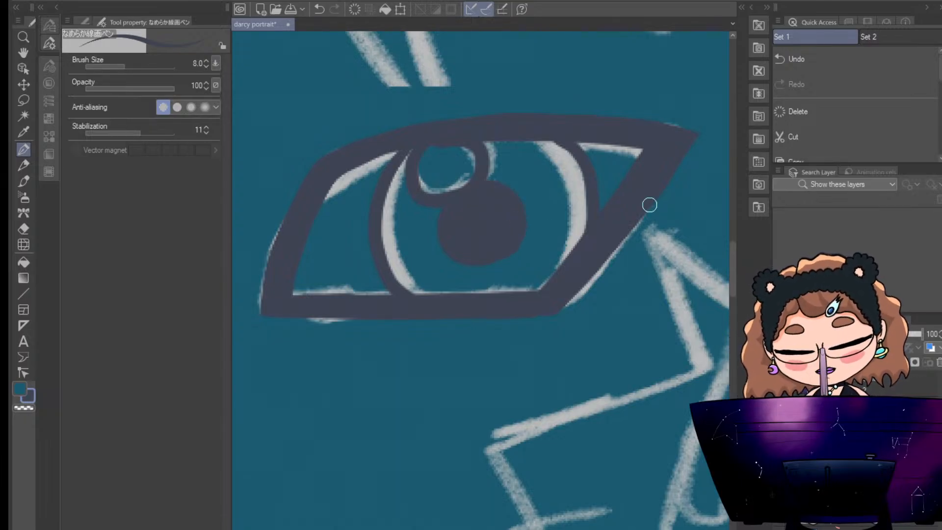
key(e)
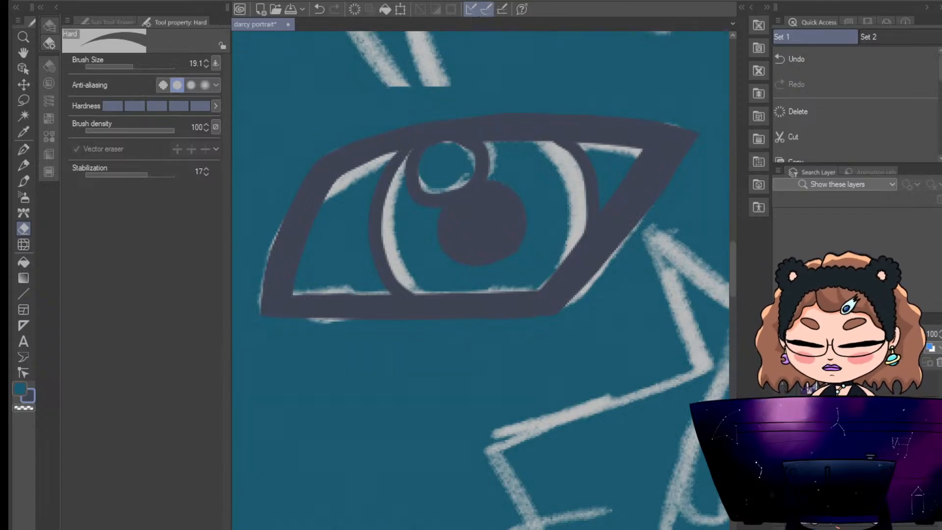
Ink the outer contour of the character's right eye with the smooth pen, along the lower lid and the upper lid
scroll(480, 316, down, 10)
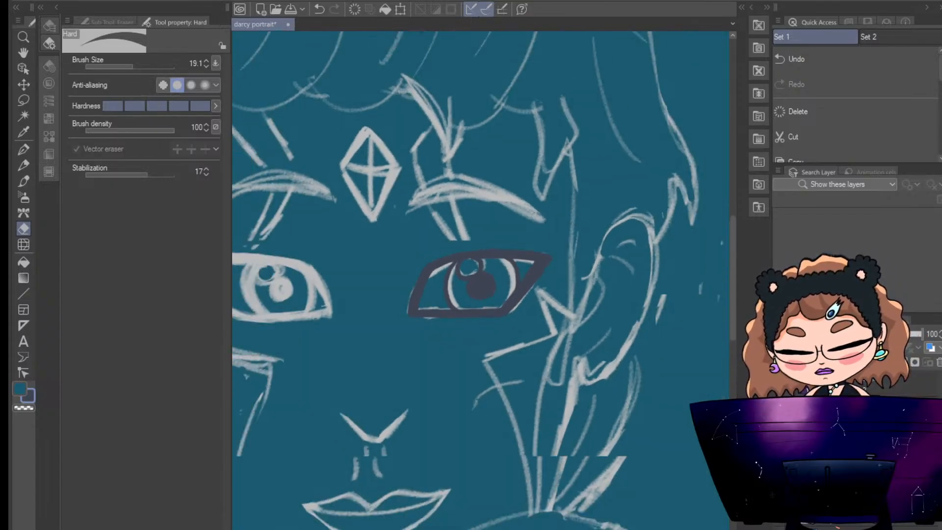
scroll(481, 317, up, 3)
scroll(481, 281, left, 7)
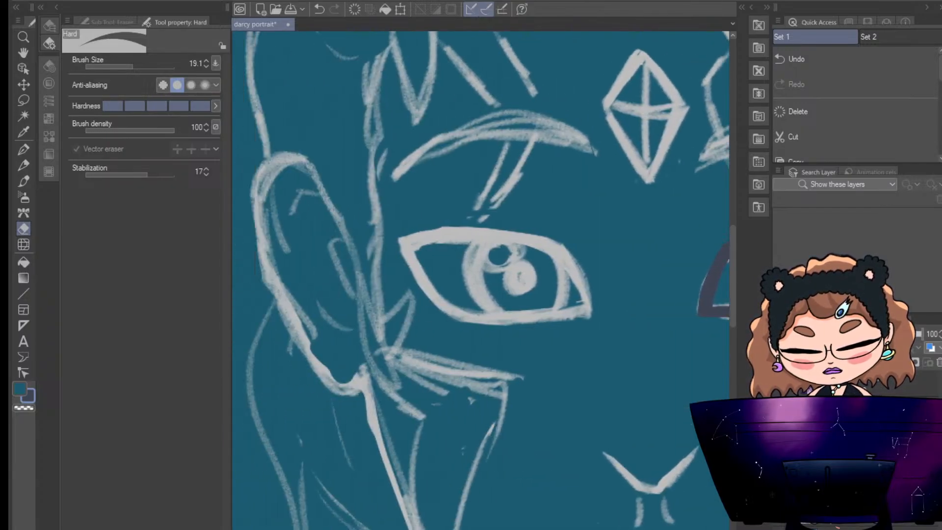
scroll(481, 281, right, 1)
click(24, 149)
scroll(476, 314, up, 6)
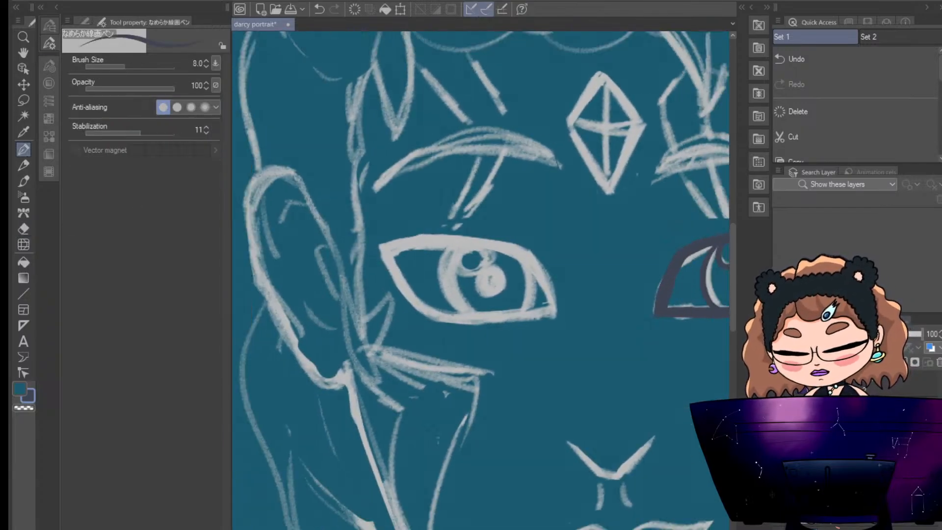
scroll(480, 279, down, 5)
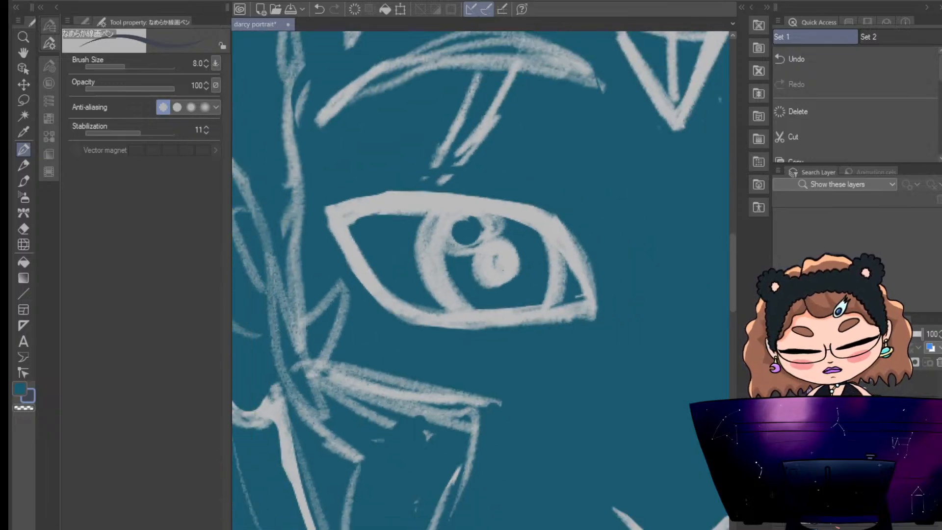
scroll(480, 280, up, 4)
mouse_move(264, 182)
mouse_down()
mouse_move(325, 282)
mouse_move(390, 329)
mouse_move(474, 337)
mouse_move(623, 323)
mouse_up()
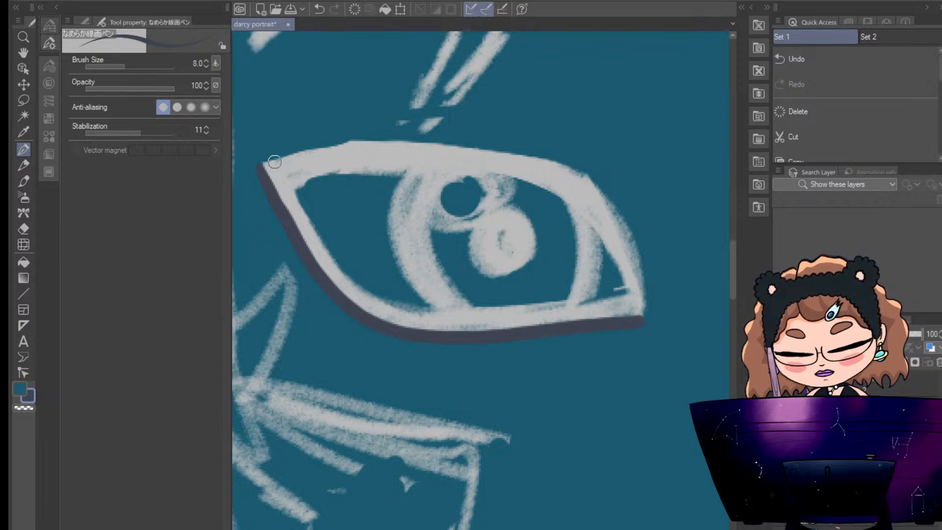
mouse_move(276, 162)
mouse_down()
mouse_move(391, 144)
mouse_move(491, 148)
mouse_move(574, 167)
mouse_move(623, 225)
mouse_move(644, 320)
mouse_up()
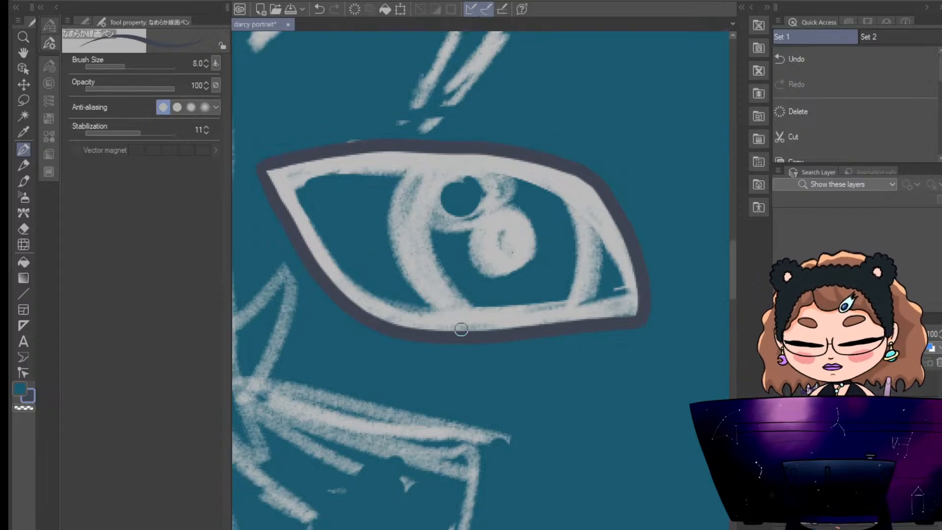
Ink the inner lid contour of the character's right eye and both iris edges inside it
mouse_move(296, 185)
mouse_down()
mouse_move(346, 272)
mouse_move(388, 304)
mouse_move(440, 315)
mouse_move(591, 310)
mouse_up()
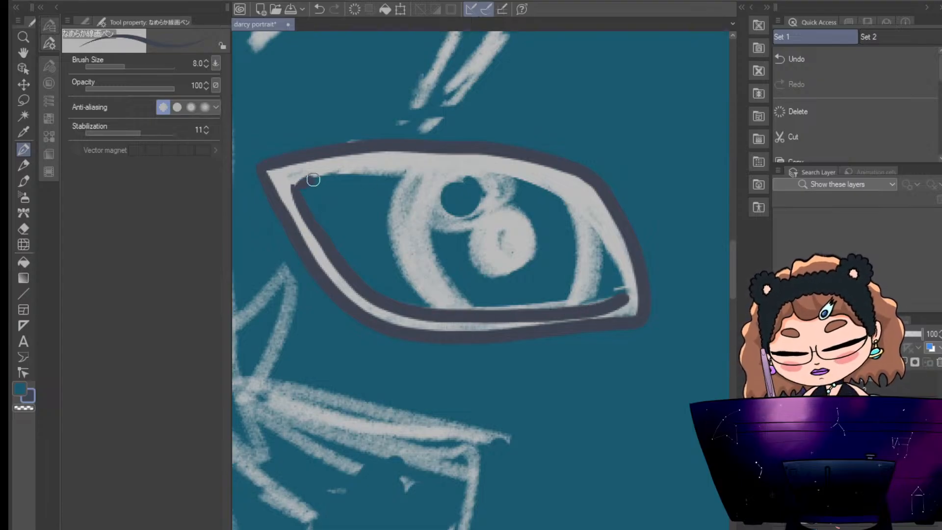
mouse_move(313, 179)
mouse_down()
mouse_move(480, 175)
mouse_move(538, 183)
mouse_move(604, 231)
mouse_move(626, 283)
mouse_up()
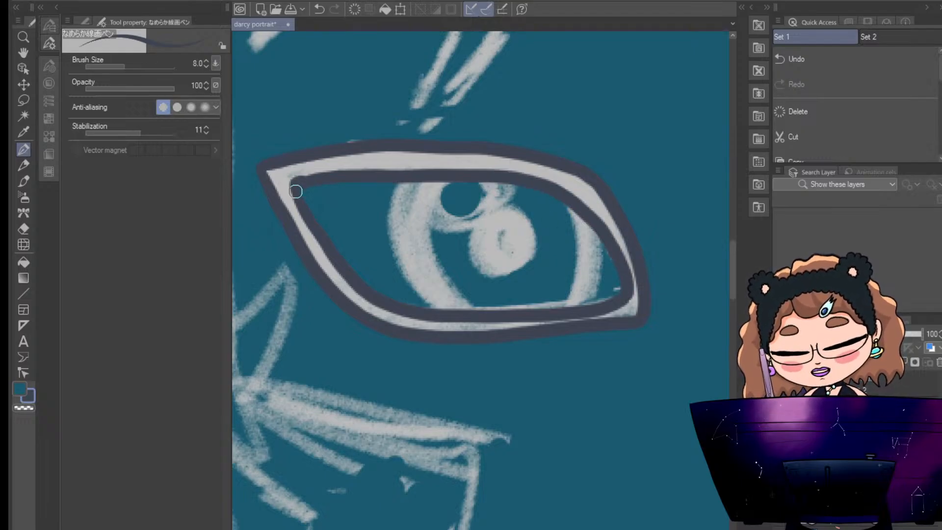
mouse_move(411, 179)
mouse_down()
mouse_move(389, 224)
mouse_move(400, 283)
mouse_move(423, 304)
mouse_up()
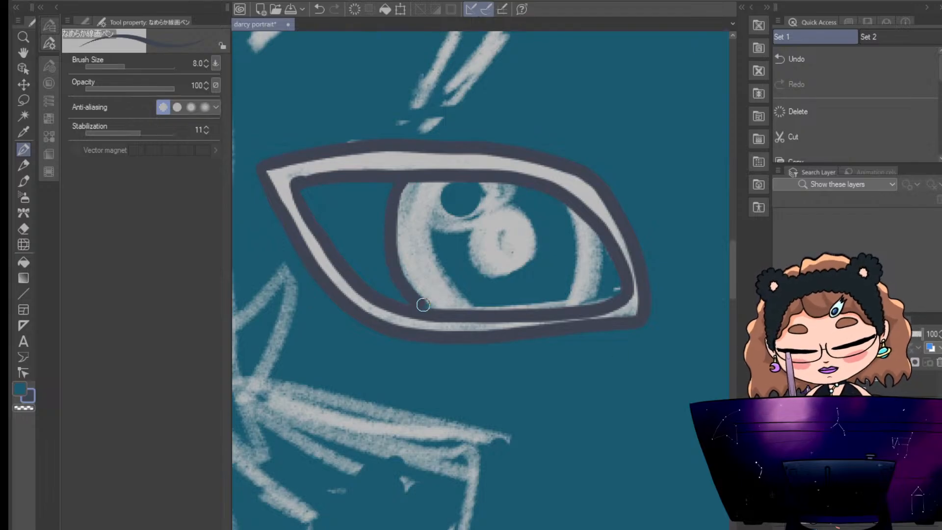
drag(586, 230, 583, 298)
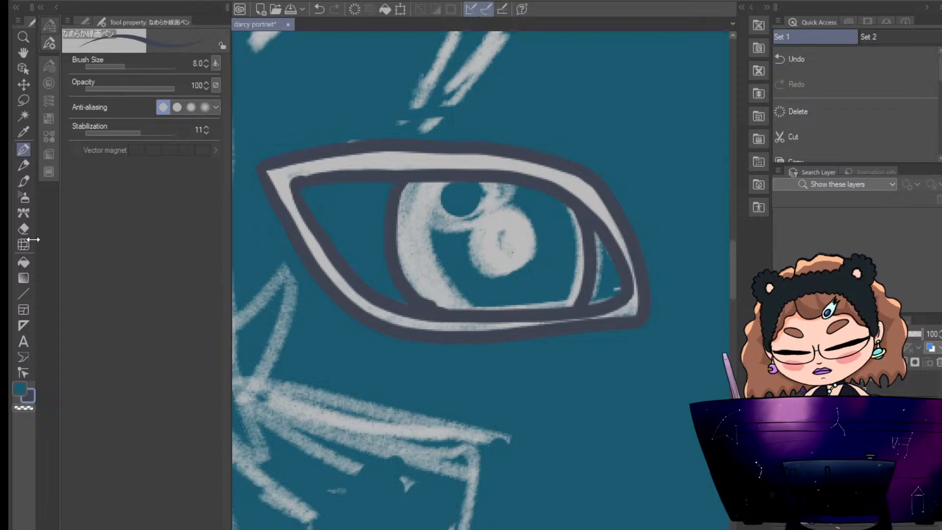
Fill in the pupil of the character's right eye and ink the round highlight overlapping it
click(23, 229)
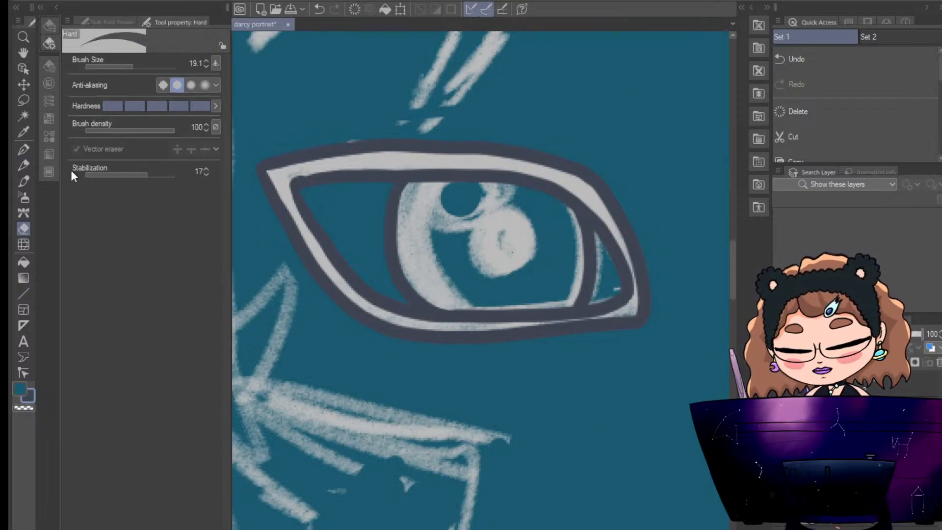
click(24, 153)
mouse_move(498, 219)
mouse_down()
mouse_move(475, 248)
mouse_move(496, 268)
mouse_move(523, 248)
mouse_move(514, 221)
mouse_move(484, 232)
mouse_move(505, 263)
mouse_move(491, 236)
mouse_move(501, 225)
mouse_move(505, 249)
mouse_up()
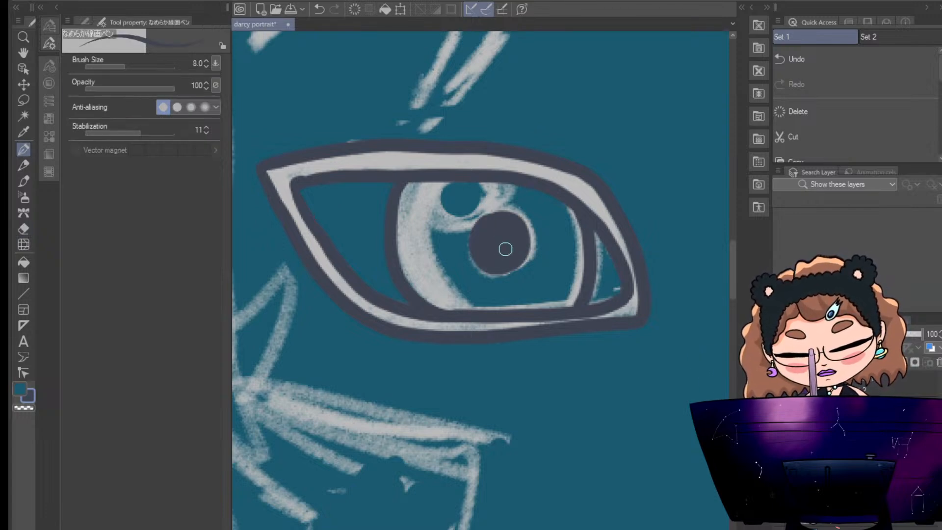
mouse_move(506, 210)
mouse_down()
mouse_move(520, 266)
mouse_move(478, 234)
mouse_up()
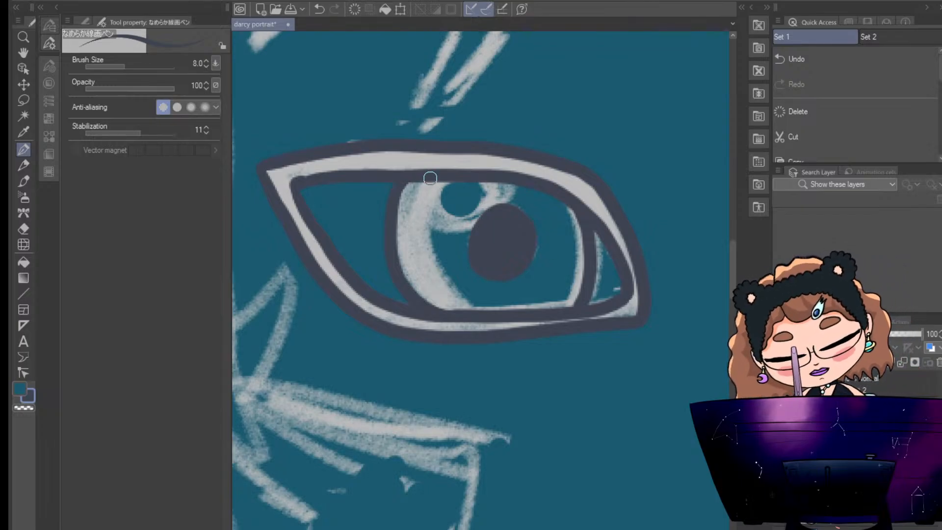
mouse_move(430, 178)
mouse_down()
mouse_move(433, 219)
mouse_move(459, 223)
mouse_move(496, 204)
mouse_move(493, 171)
mouse_up()
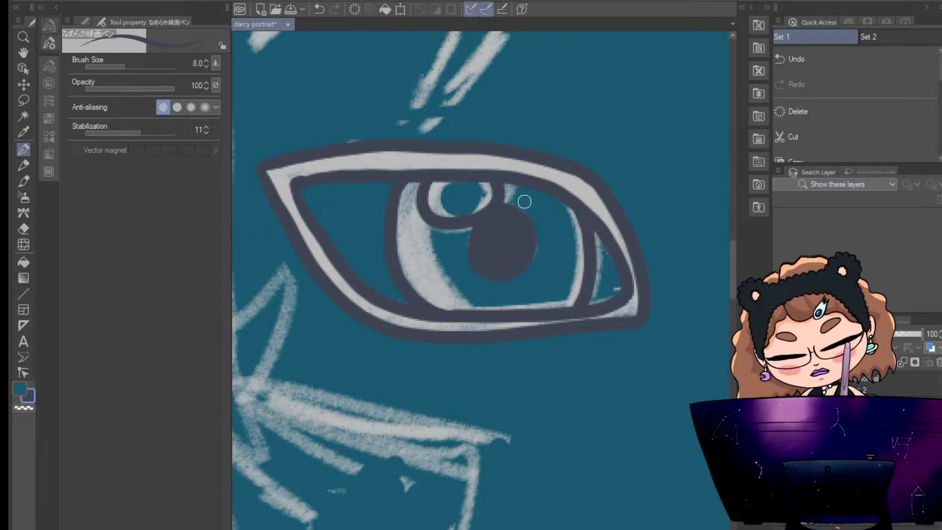
key(ctrl+z)
mouse_move(434, 177)
mouse_down()
mouse_move(424, 203)
mouse_move(455, 224)
mouse_move(483, 212)
mouse_move(481, 177)
mouse_up()
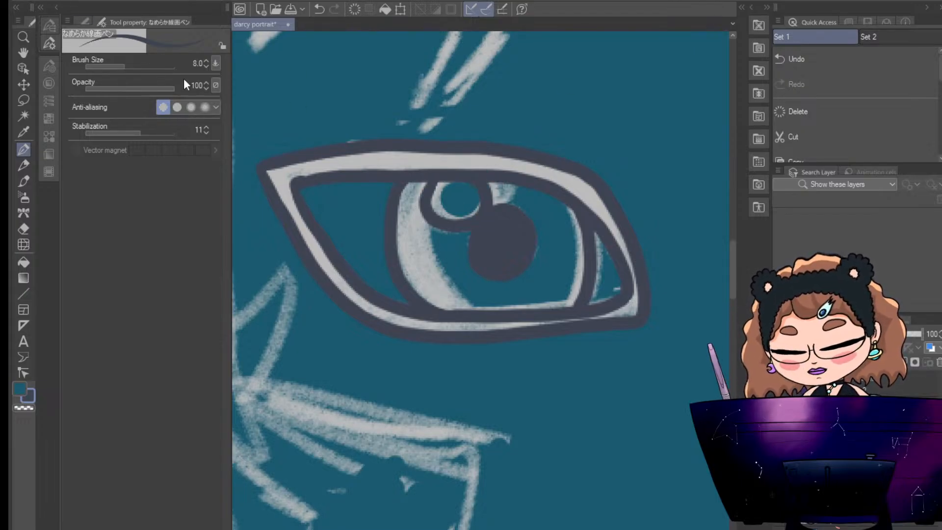
Compare the inked right eye with the left eye, viewing the whole face and each eye up close
click(23, 229)
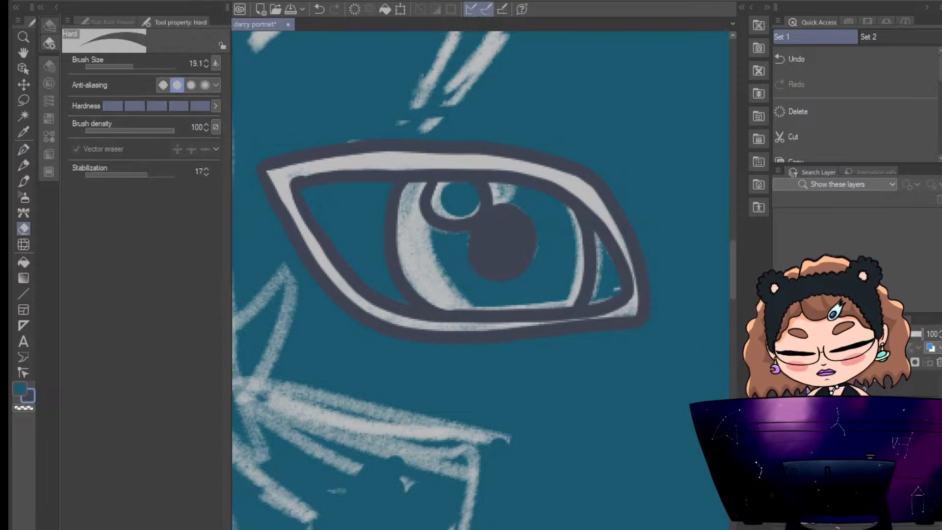
key(ctrl+minus)
key(ctrl+minus)
key(ctrl+minus)
key(ctrl+minus)
key(ctrl+minus)
key(ctrl+minus)
key(ctrl+minus)
key(ctrl+plus)
key(ctrl+plus)
key(ctrl+plus)
key(ctrl+plus)
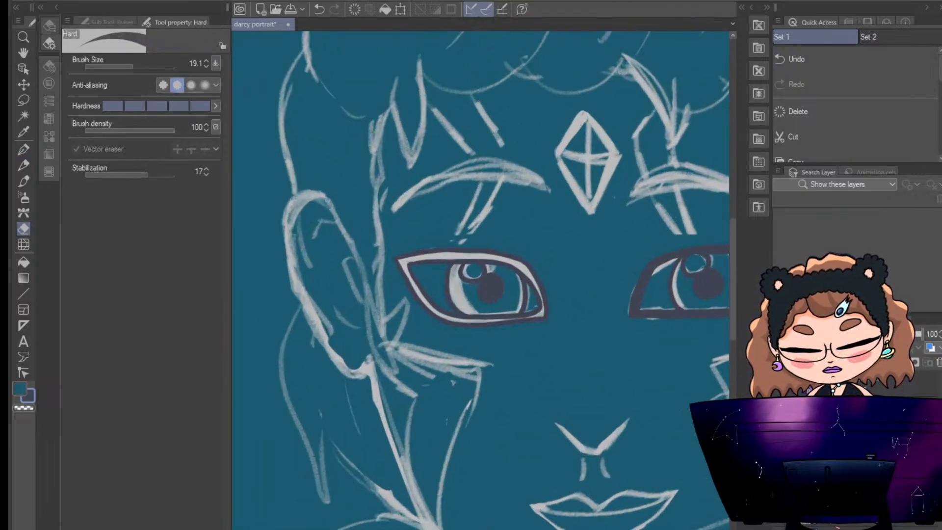
key(ctrl+plus)
key(ctrl+plus)
key(ctrl+plus)
click(24, 150)
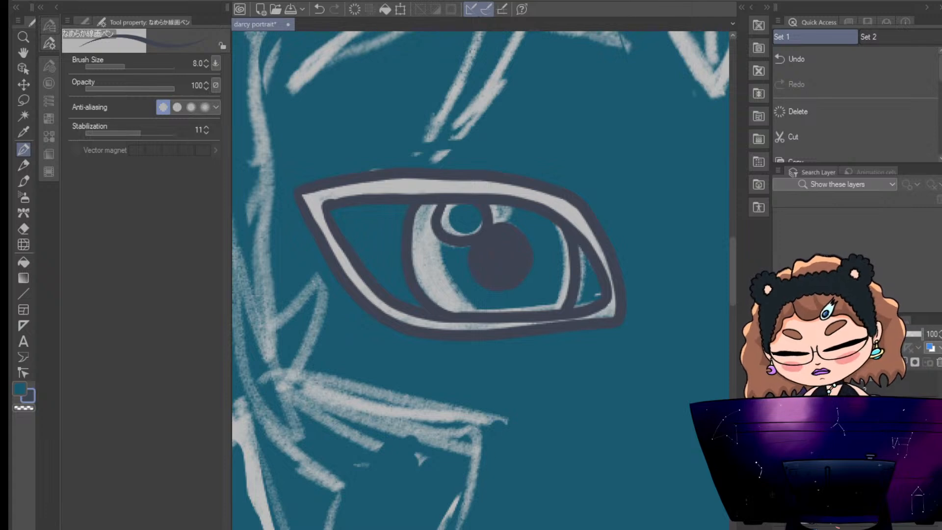
key(ctrl+minus)
key(ctrl+minus)
key(ctrl+minus)
key(ctrl+minus)
key(ctrl+plus)
key(ctrl+plus)
key(ctrl+plus)
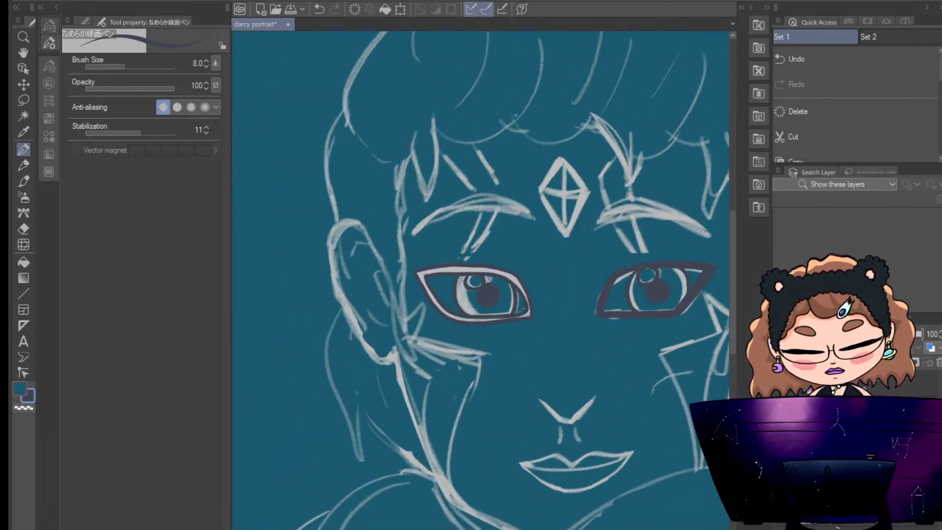
key(ctrl+plus)
key(ctrl+plus)
key(ctrl+plus)
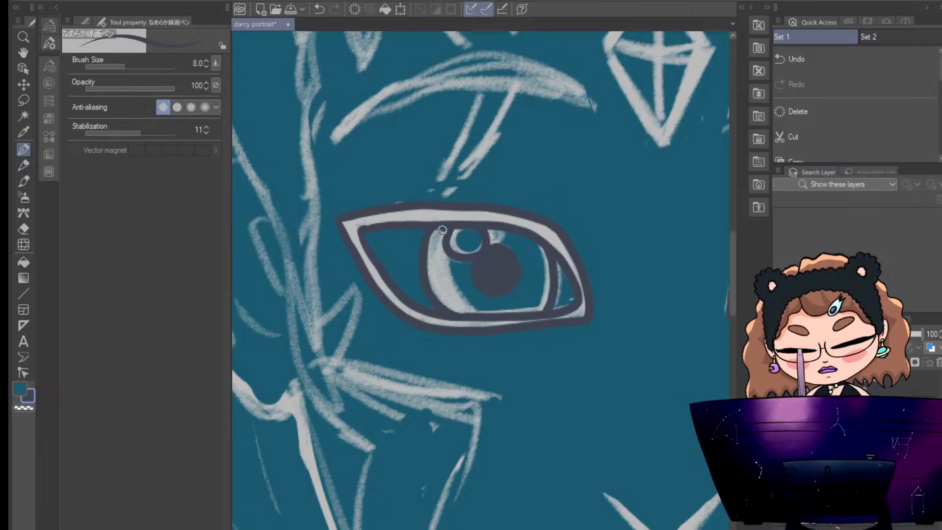
Fill the band between the inner and outer contours of the character's right eye with the ink color
click(23, 229)
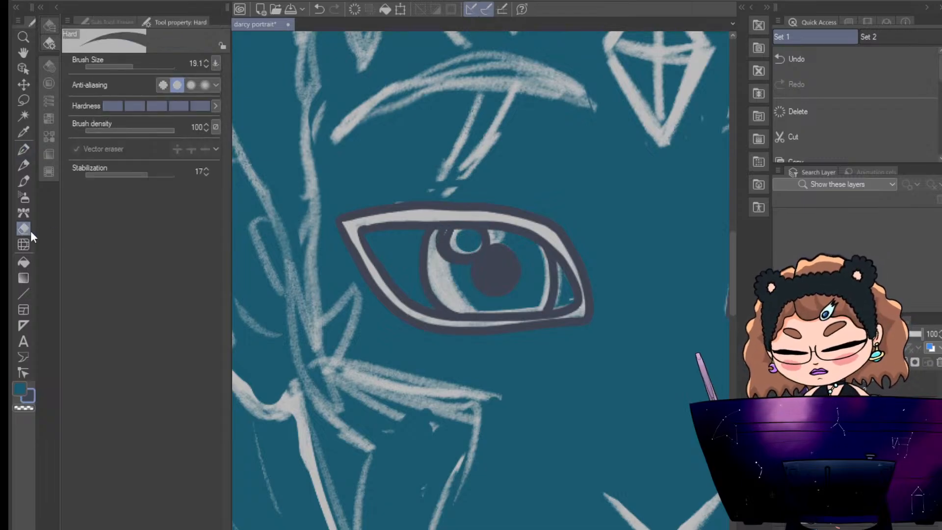
click(29, 265)
click(342, 217)
click(18, 152)
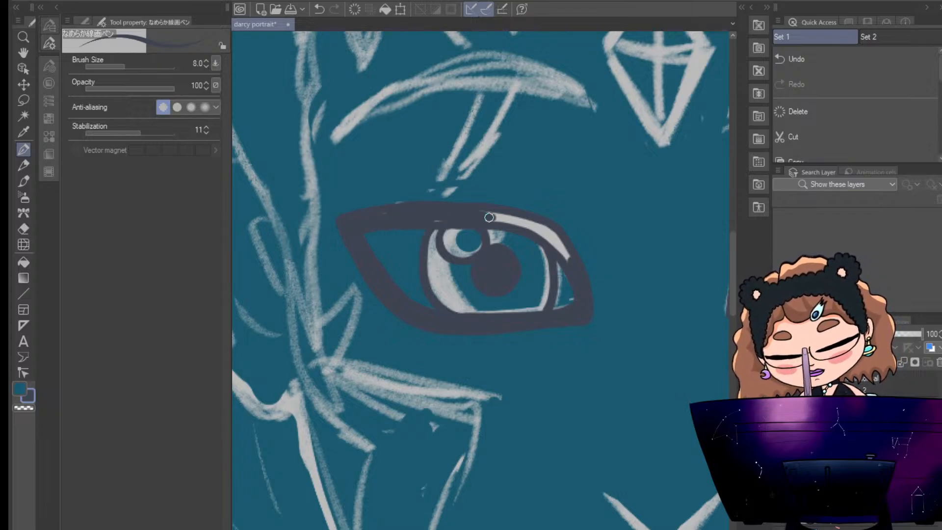
mouse_move(515, 222)
mouse_down()
mouse_move(565, 253)
mouse_move(543, 225)
mouse_move(564, 254)
mouse_up()
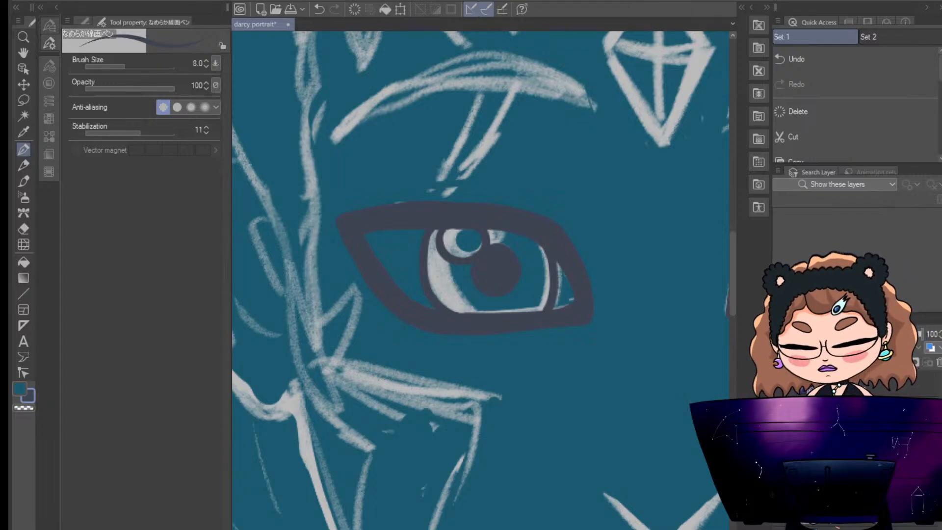
Check both inked eyes at face scale and examine the three reference portraits beside the sketch
key(ctrl+minus)
key(ctrl+minus)
key(ctrl+minus)
key(ctrl+minus)
key(ctrl+plus)
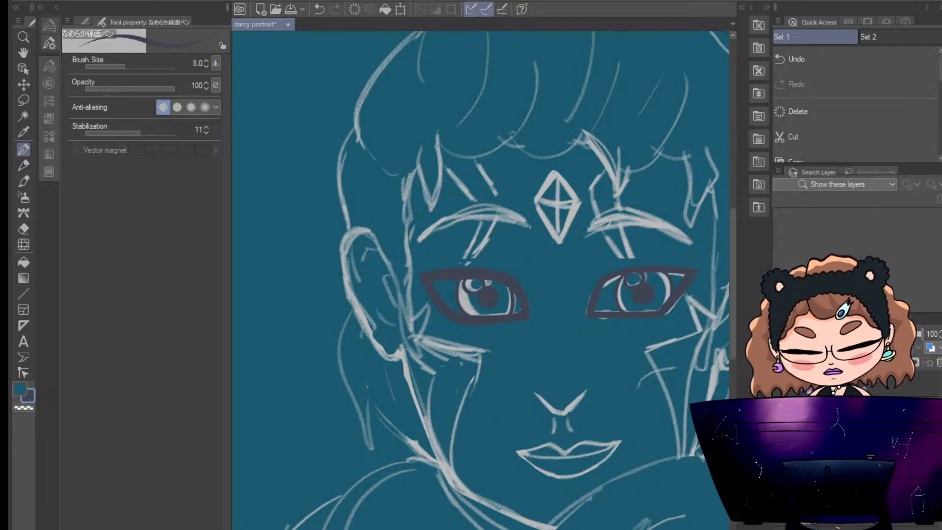
drag(619, 280, 342, 281)
drag(601, 529, 624, 529)
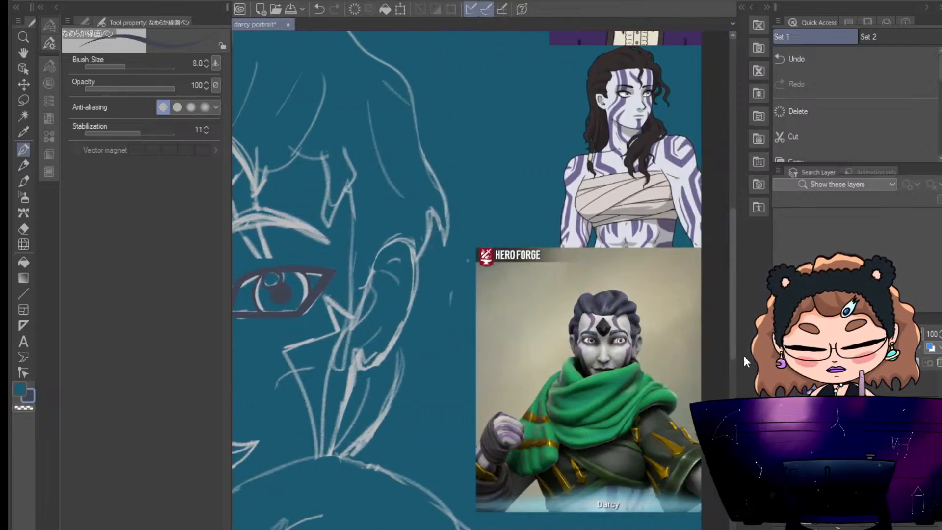
drag(734, 337, 737, 274)
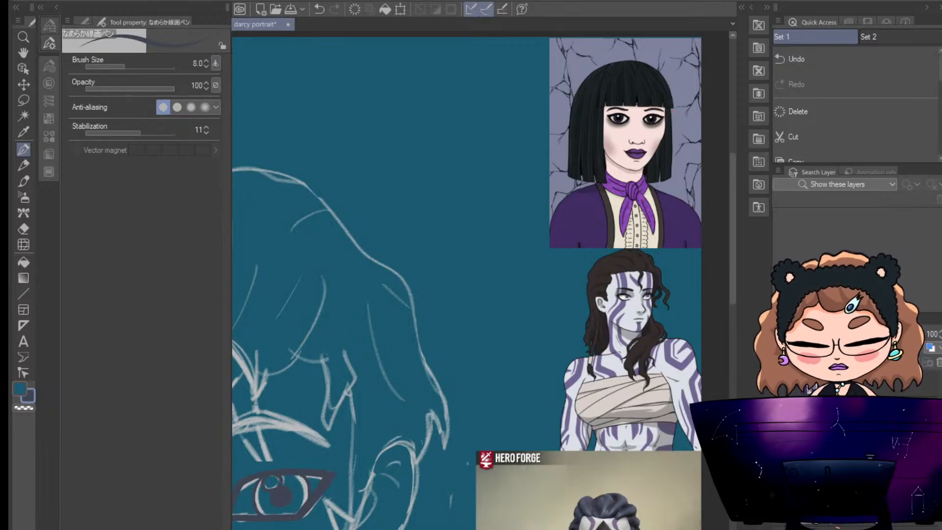
drag(613, 529, 505, 529)
drag(734, 254, 732, 314)
scroll(480, 319, up, 3)
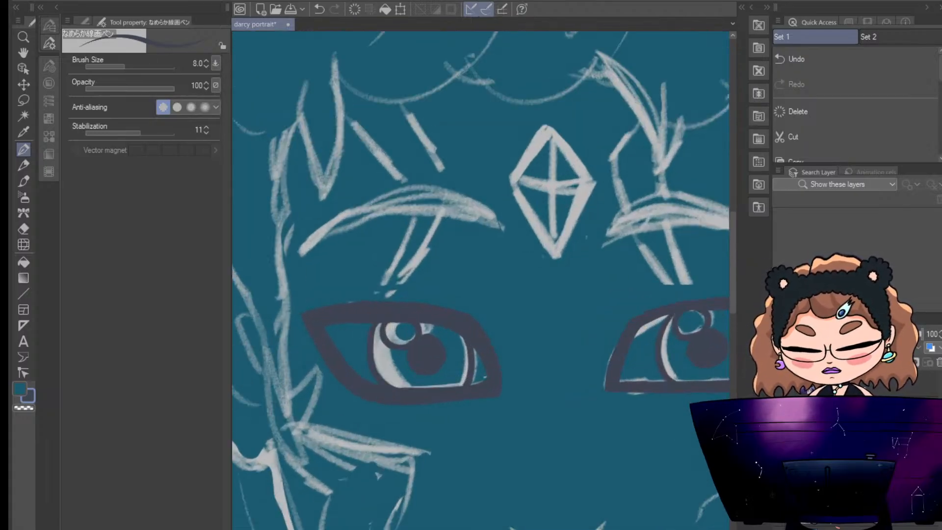
Thin the inner edge of the right eye's outline around the outer corner, lower lid and upper lid with the hard eraser at size 8.4
click(23, 229)
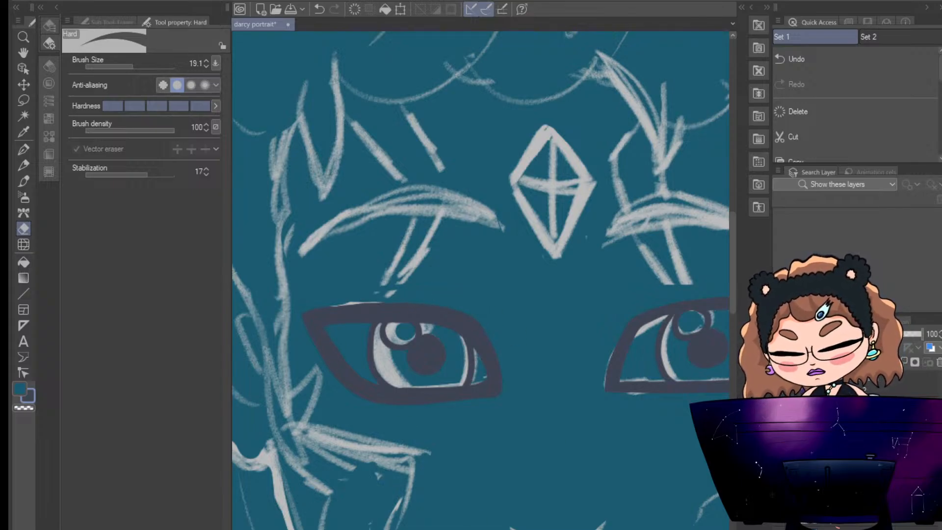
key(ctrl+plus)
key(ctrl+plus)
scroll(481, 281, left, 5)
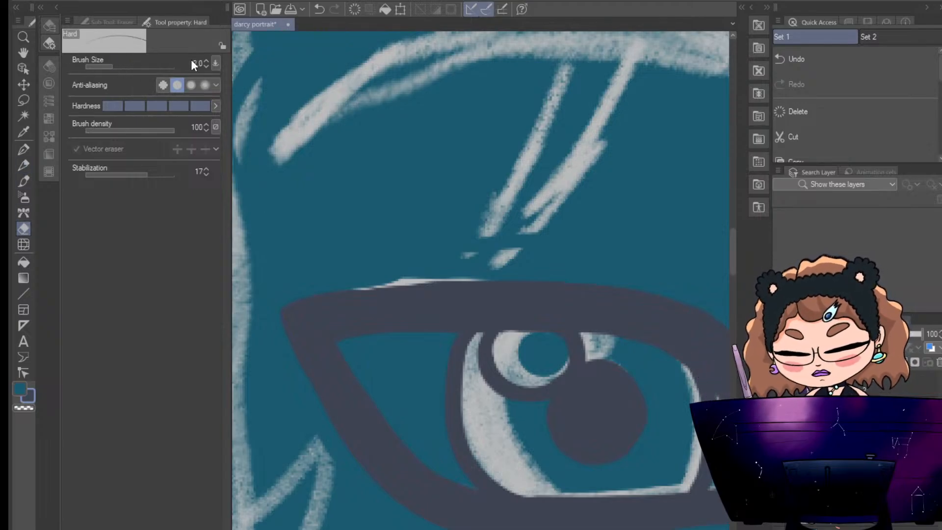
click(119, 65)
click(132, 64)
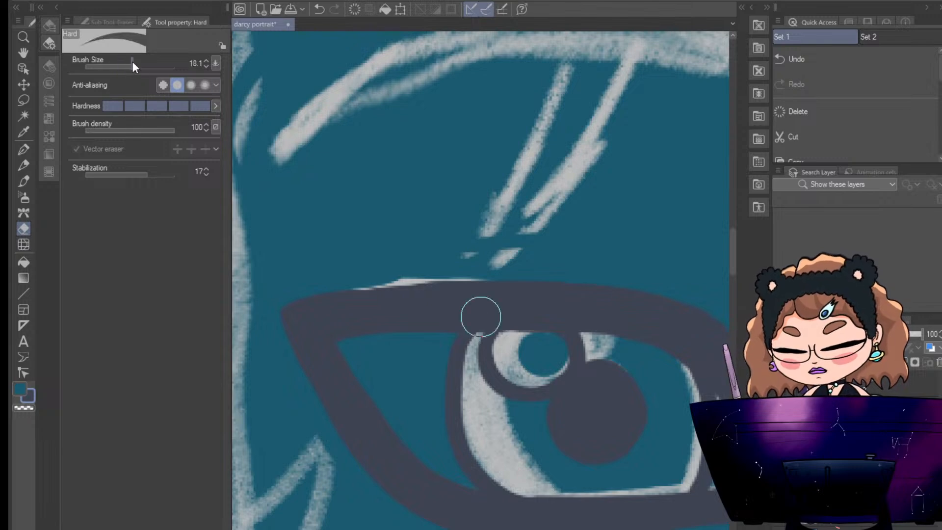
drag(131, 70, 127, 67)
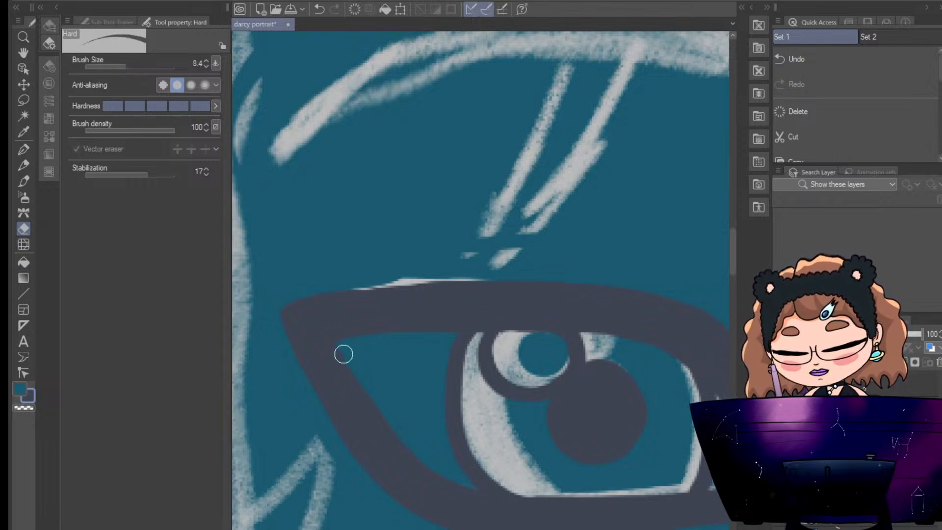
drag(343, 360, 400, 439)
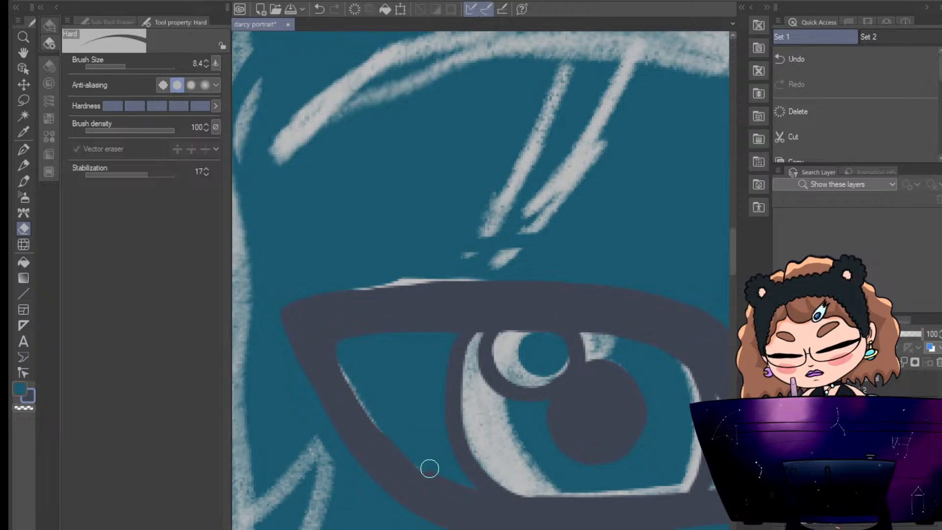
drag(429, 468, 465, 489)
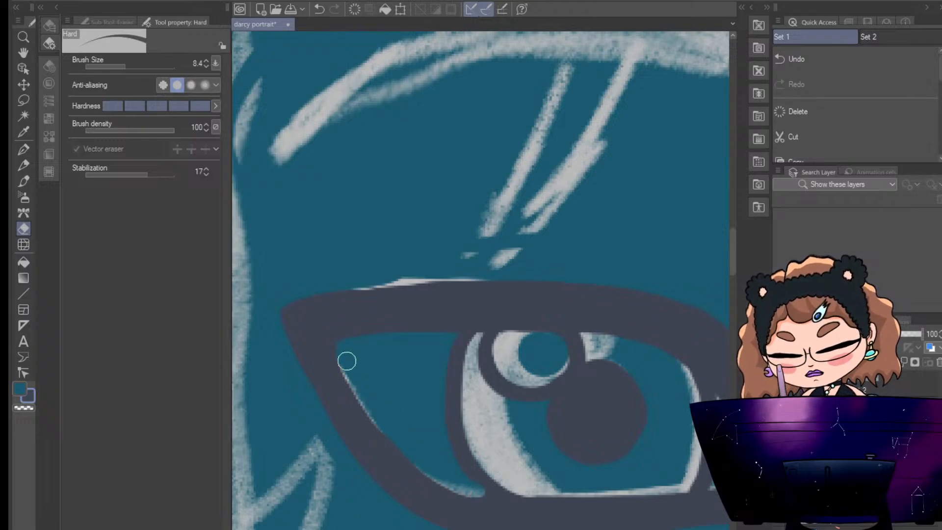
mouse_move(346, 360)
mouse_down()
mouse_move(371, 419)
mouse_move(425, 469)
mouse_up()
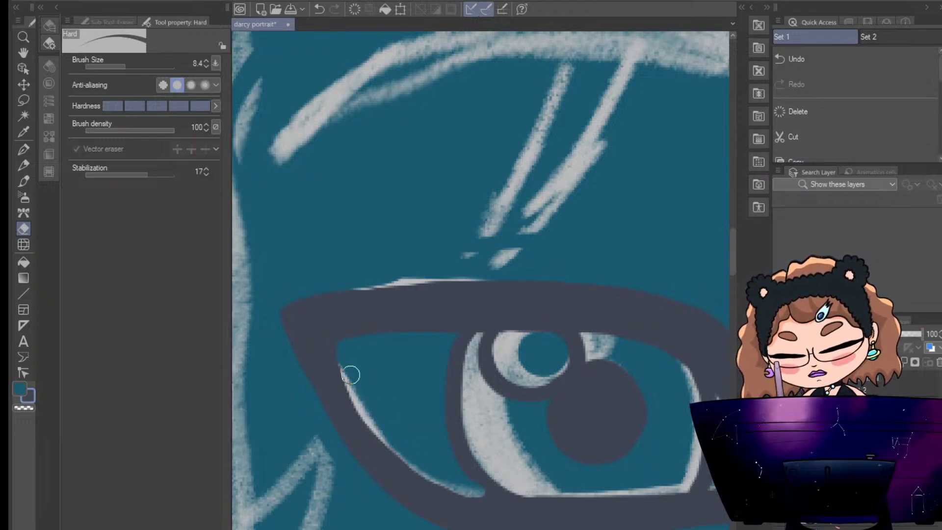
mouse_move(351, 375)
mouse_down()
mouse_move(345, 336)
mouse_move(403, 337)
mouse_move(371, 327)
mouse_move(356, 333)
mouse_move(451, 338)
mouse_move(358, 337)
mouse_move(419, 329)
mouse_up()
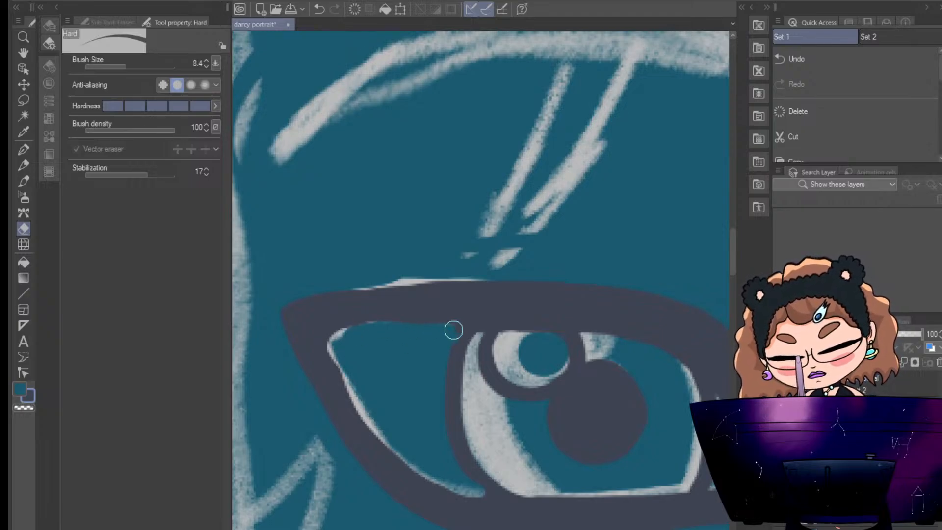
Widen the small triangular gap at the right eye's inner corner with the hard eraser at size 8.4
drag(360, 345, 350, 385)
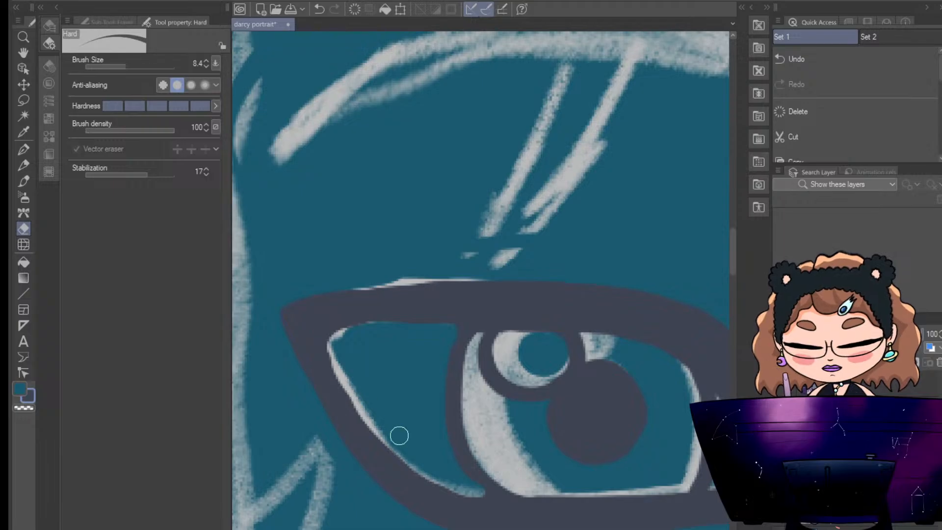
scroll(480, 280, right, 4)
scroll(481, 279, left, 1)
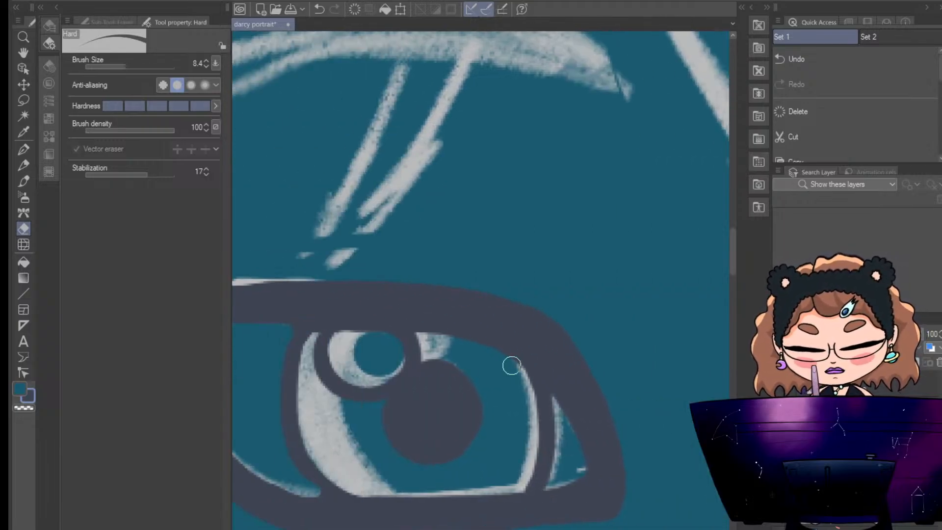
drag(534, 372, 563, 411)
drag(535, 372, 560, 415)
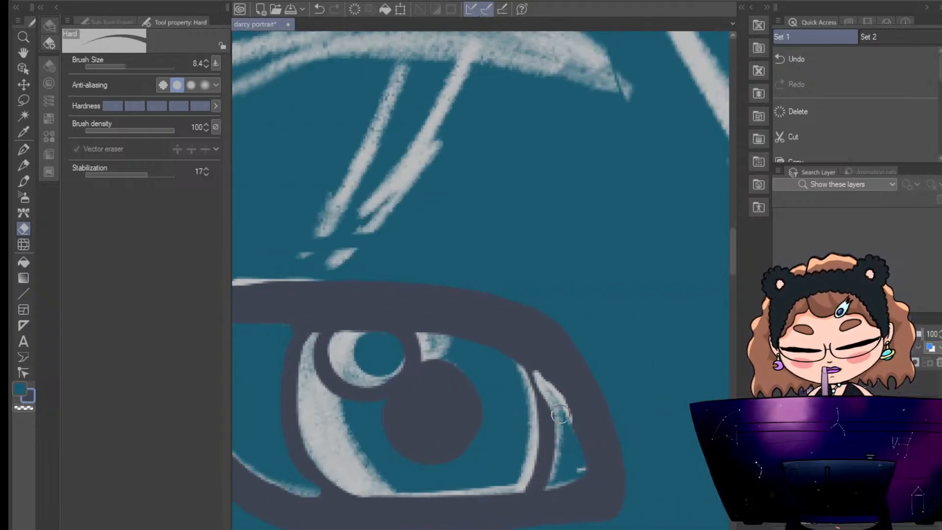
drag(579, 464, 550, 394)
mouse_move(578, 469)
mouse_down()
mouse_move(559, 488)
mouse_move(555, 399)
mouse_up()
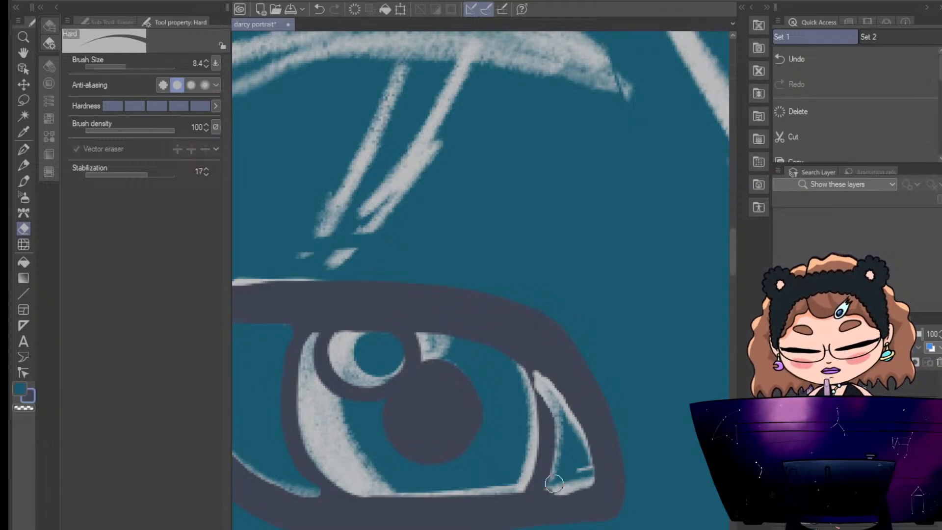
mouse_move(542, 380)
mouse_down()
mouse_move(582, 458)
mouse_move(537, 363)
mouse_up()
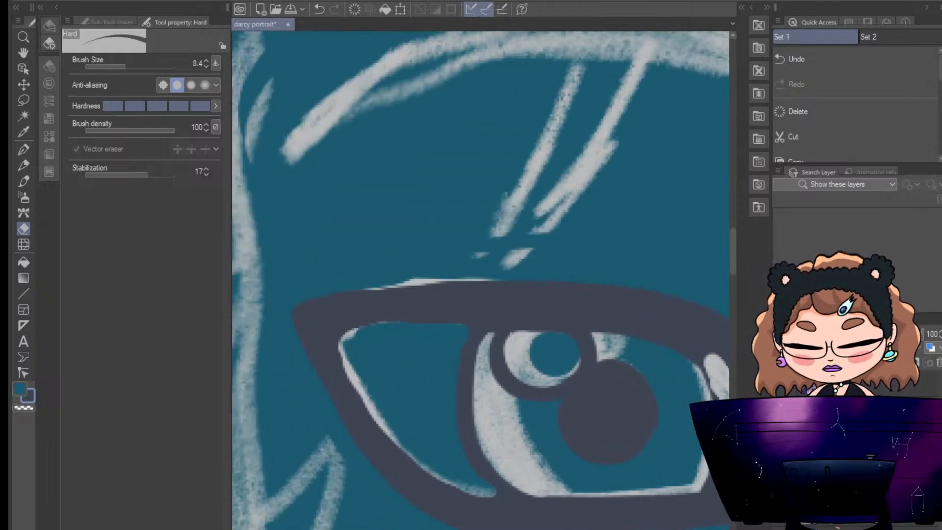
Smooth the right eye's outline along the lower lid's inner edge and the upper lid's outer edge with the smooth pen at size 8
click(24, 150)
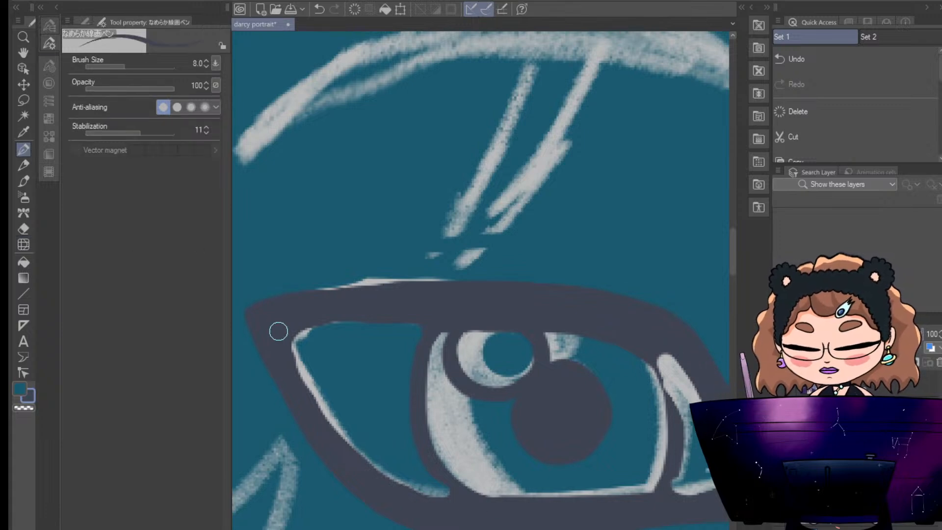
drag(260, 318, 270, 346)
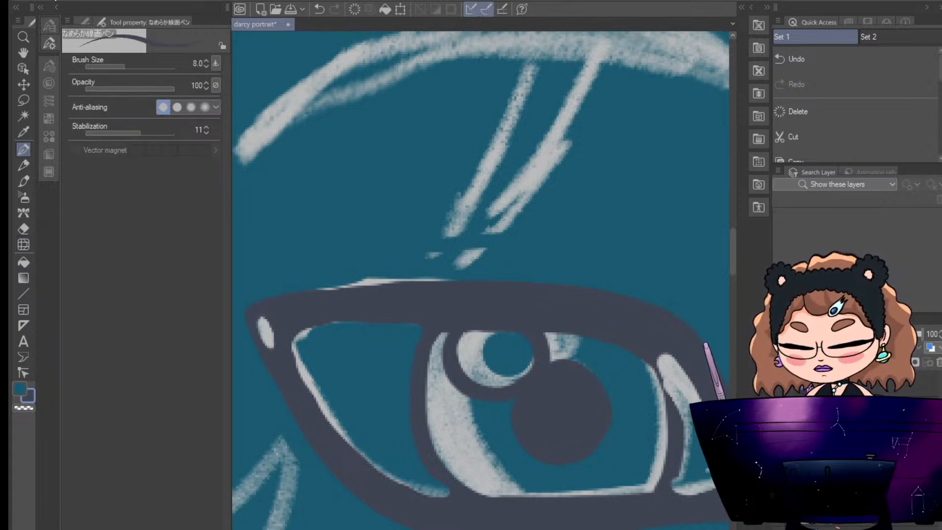
key(ctrl+z)
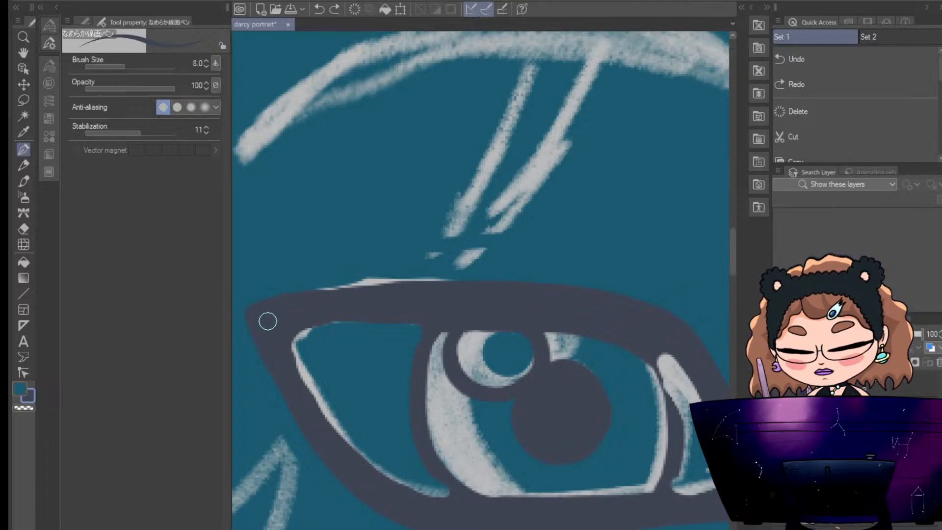
mouse_move(268, 321)
mouse_down()
mouse_move(273, 265)
mouse_move(284, 343)
mouse_move(336, 442)
mouse_up()
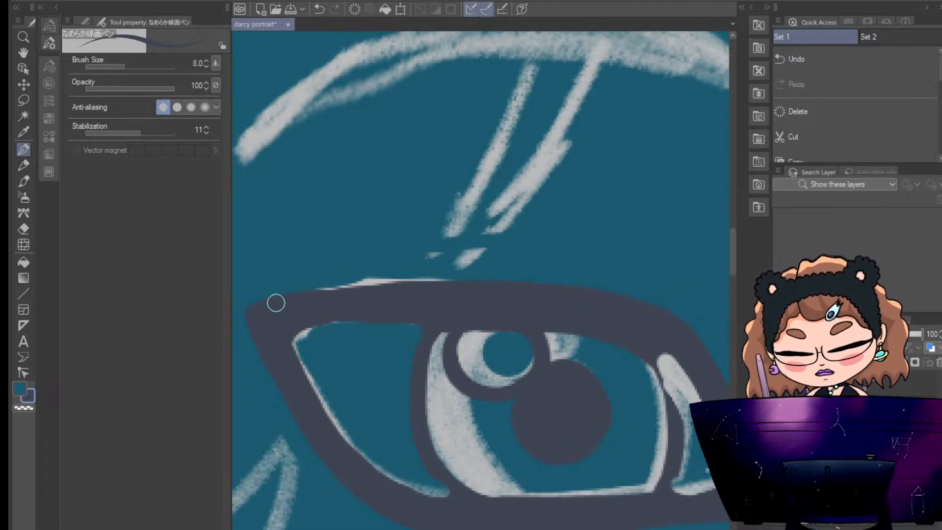
drag(338, 293, 392, 289)
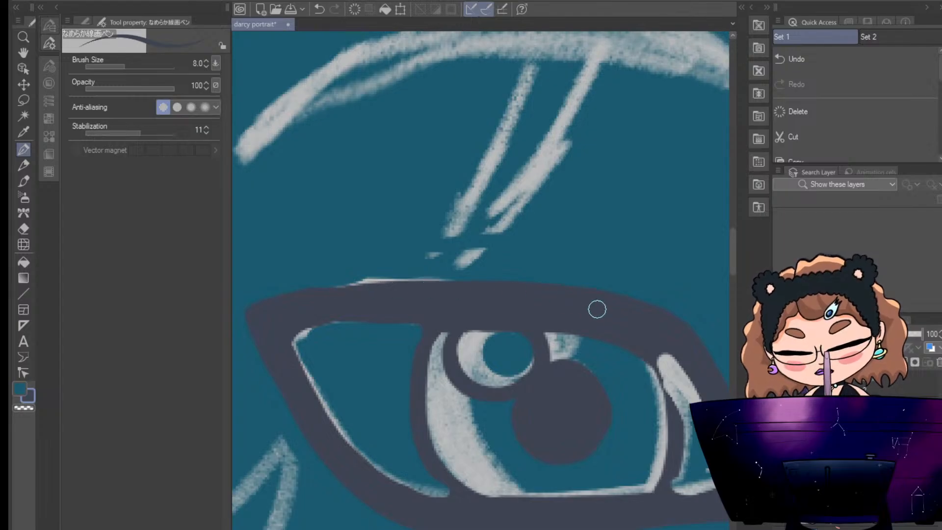
Redraw the iris edge and narrow the triangular gap at the right eye's inner corner with the smooth pen
drag(663, 340, 694, 385)
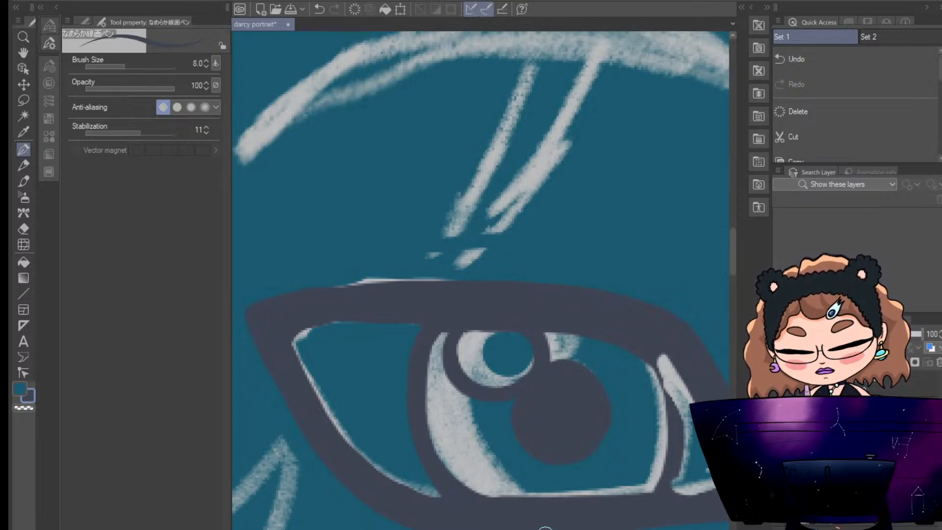
scroll(480, 279, right, 12)
scroll(481, 279, left, 6)
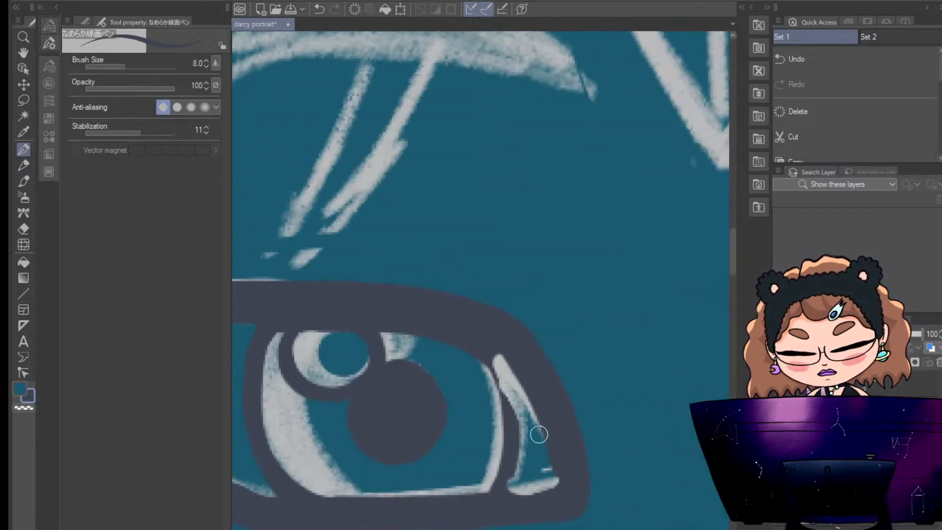
mouse_move(485, 344)
mouse_down()
mouse_move(505, 401)
mouse_move(509, 480)
mouse_up()
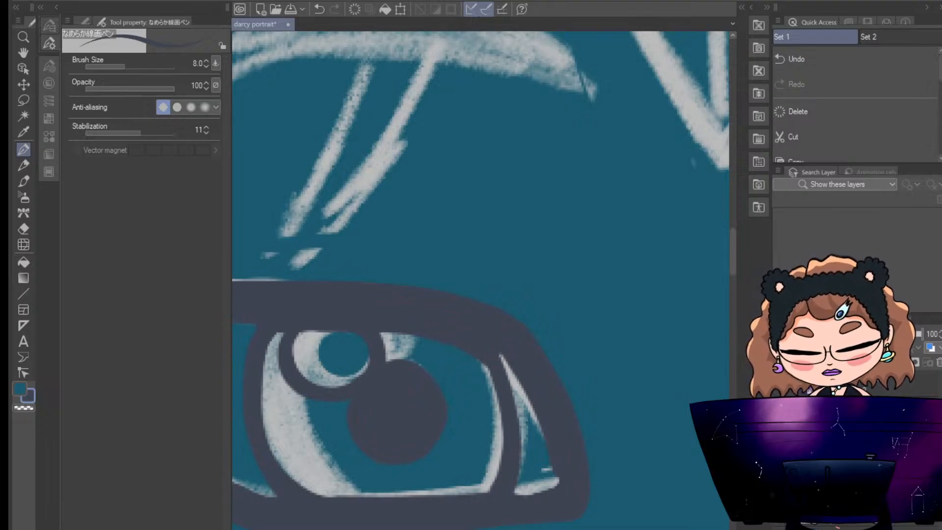
Thin the upper lid's inner edge with the hard eraser and touch up the contour inside the right eye's outer corner with the pen
scroll(481, 279, left, 6)
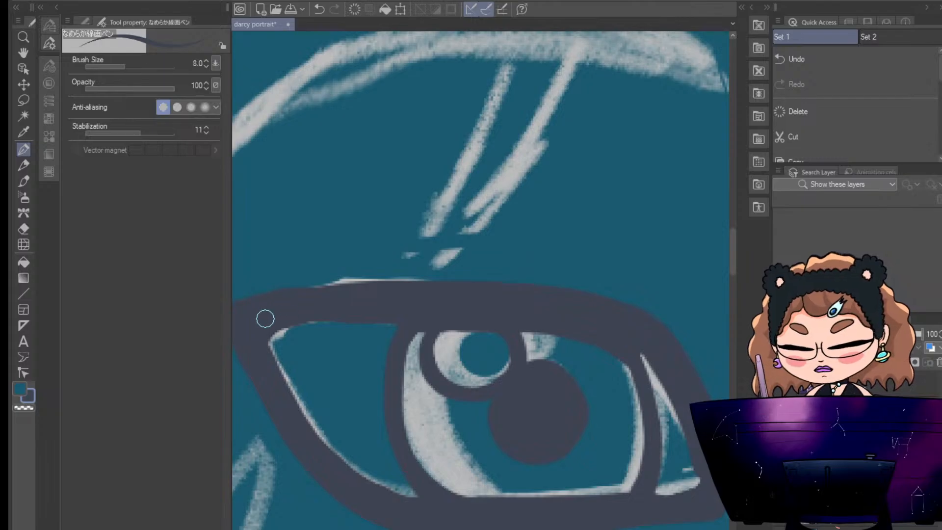
click(24, 228)
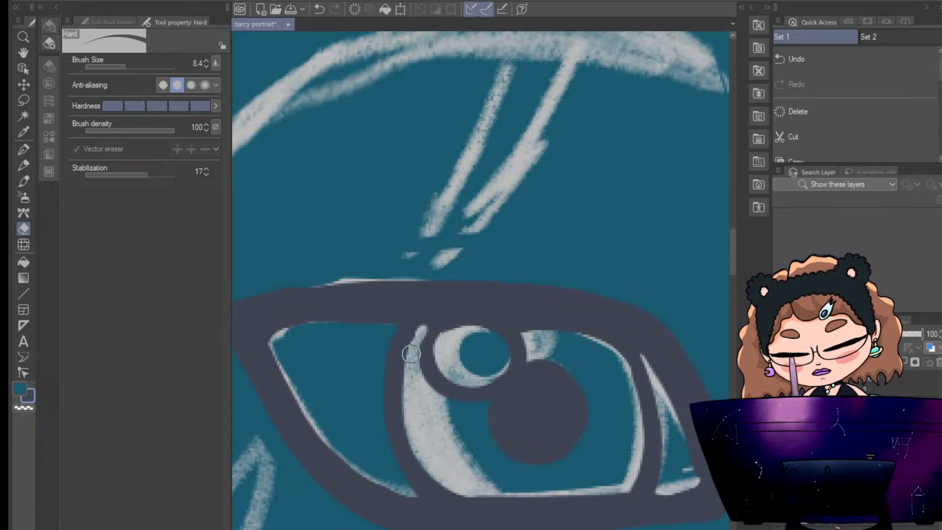
drag(303, 325, 396, 324)
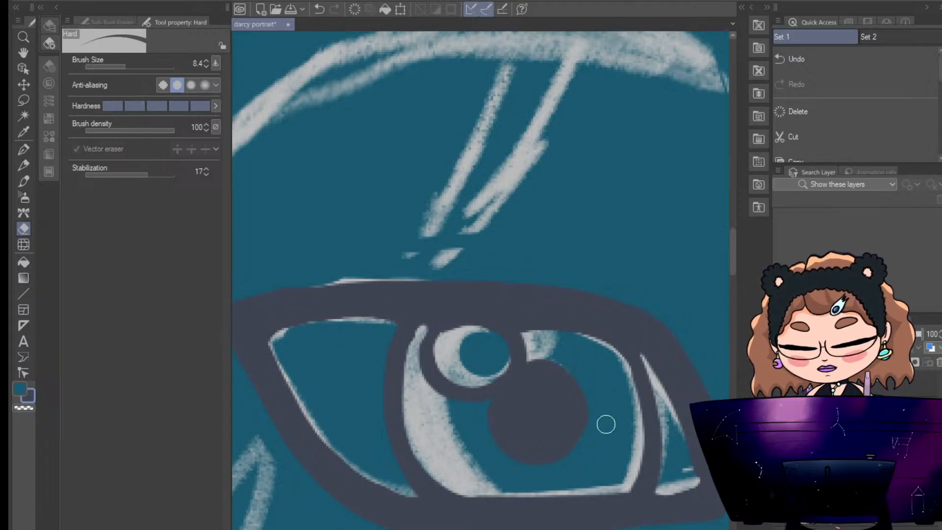
click(23, 150)
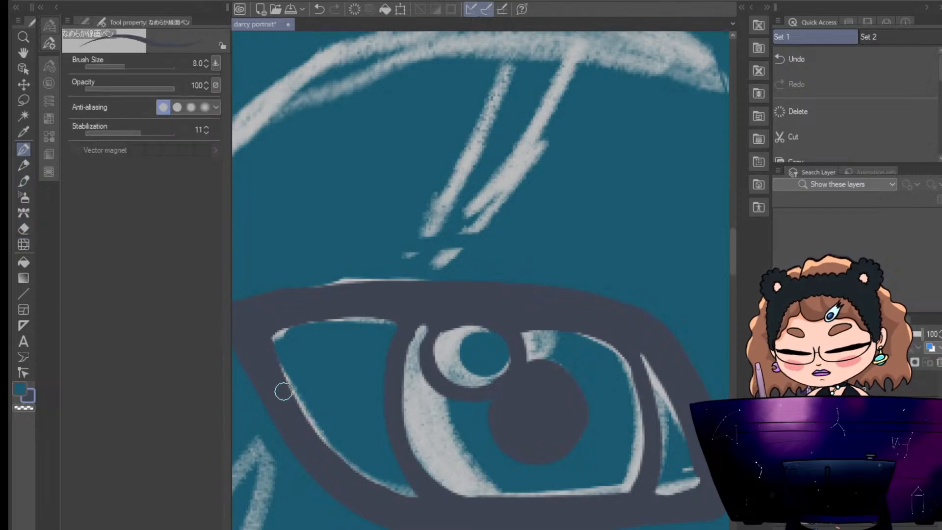
Thin the right eye's outline on both sides of the inner corner with the hard eraser at size 8.4
scroll(731, 275, down, 3)
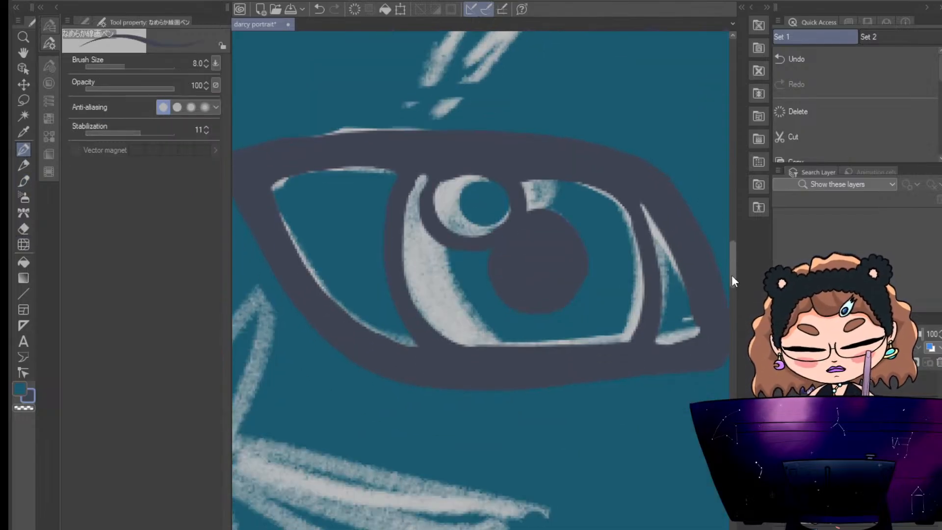
scroll(481, 279, right, 10)
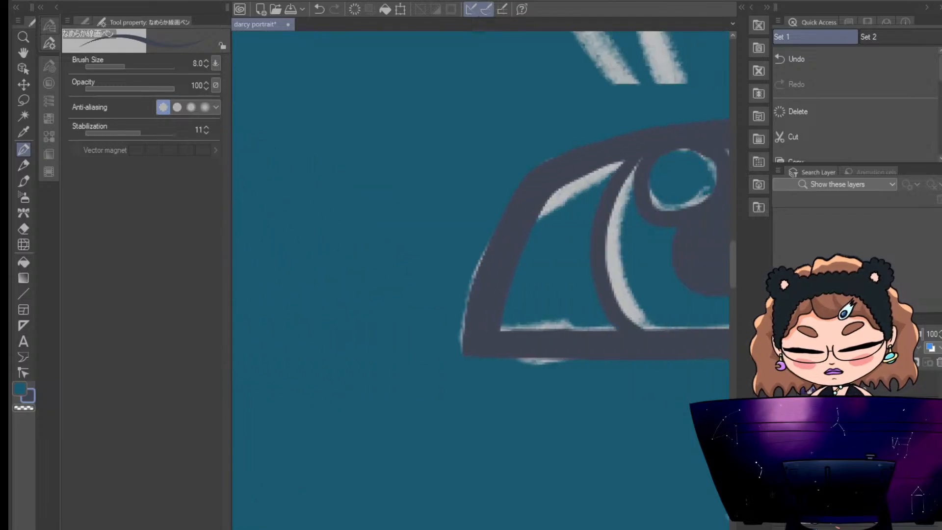
scroll(481, 279, left, 7)
click(23, 229)
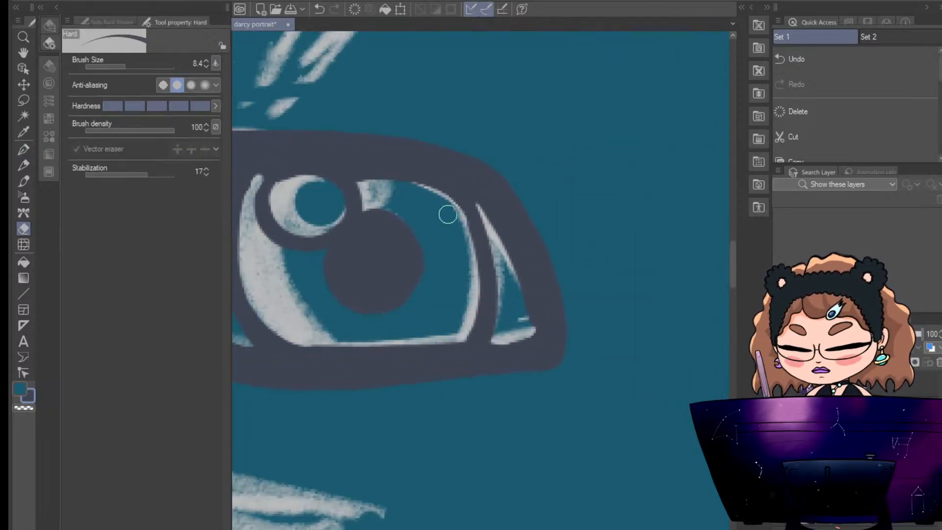
drag(513, 274, 532, 330)
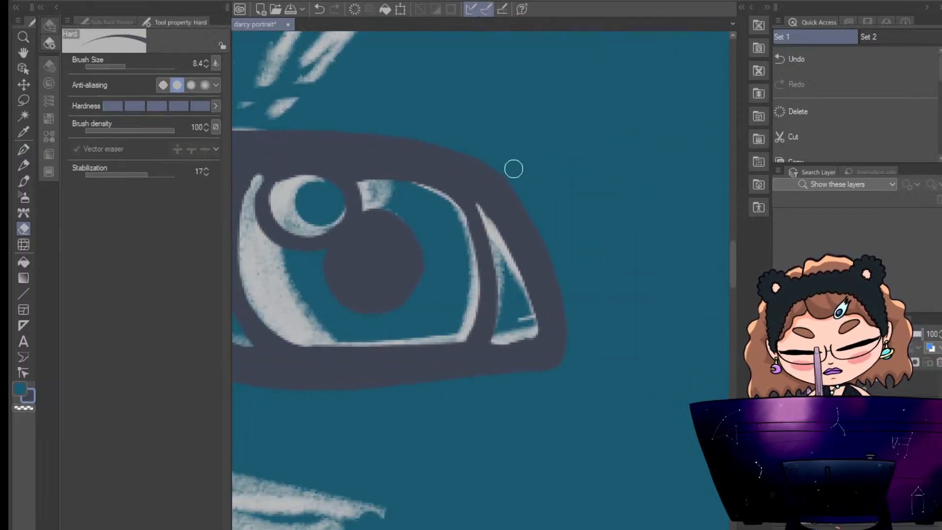
drag(508, 160, 573, 343)
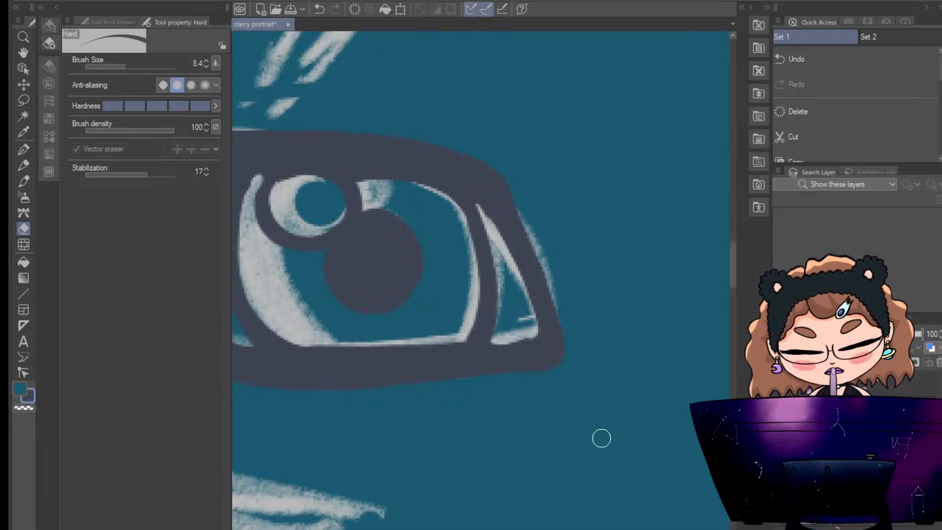
Trim the outside edge of the right eye's outline below the outer corner and along the upper lid with the hard eraser
scroll(481, 280, left, 5)
scroll(480, 279, left, 1)
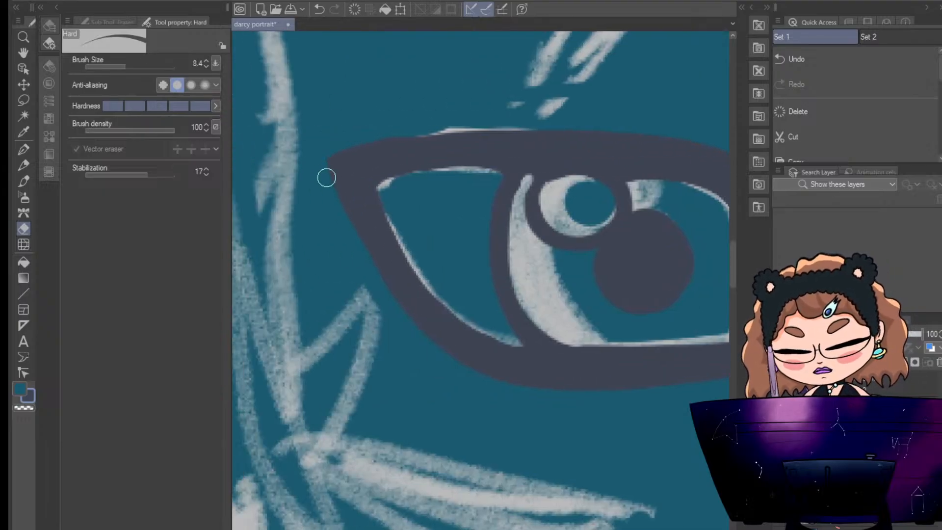
drag(326, 177, 413, 335)
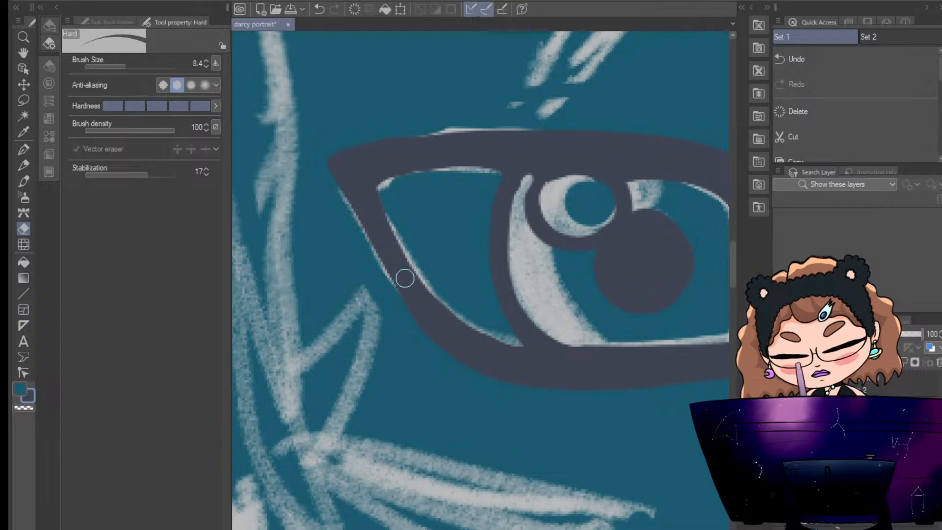
drag(330, 185, 416, 329)
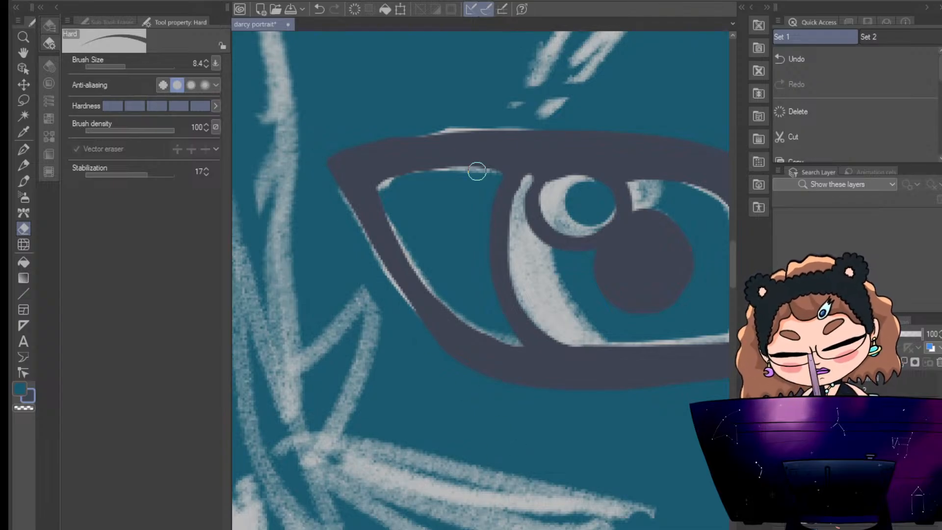
scroll(641, 435, up, 2)
scroll(514, 378, right, 5)
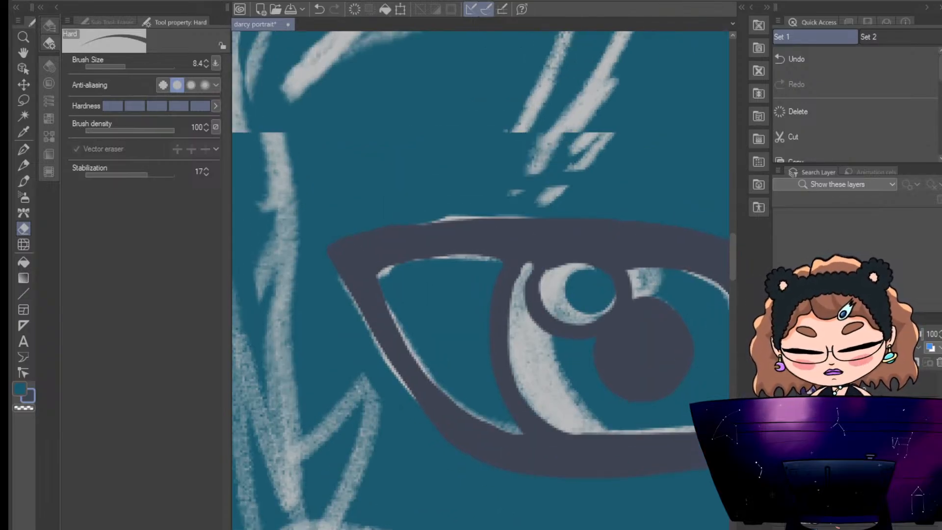
scroll(480, 279, left, 3)
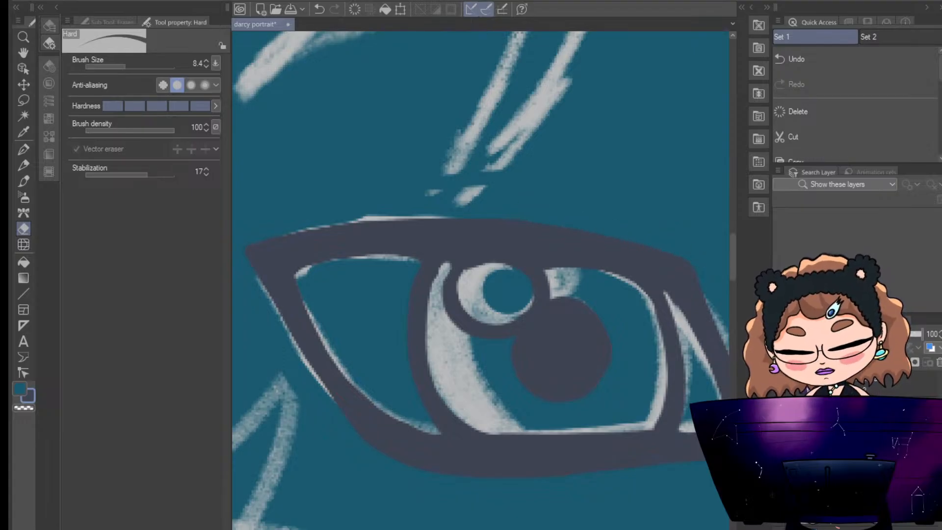
Check the thinned right eye against the left eye at face scale and return to the close-up
key(ctrl+minus)
key(ctrl+minus)
key(ctrl+minus)
key(ctrl+minus)
key(ctrl+minus)
key(ctrl+minus)
key(ctrl+minus)
key(ctrl+minus)
key(ctrl+minus)
key(ctrl+minus)
key(ctrl+minus)
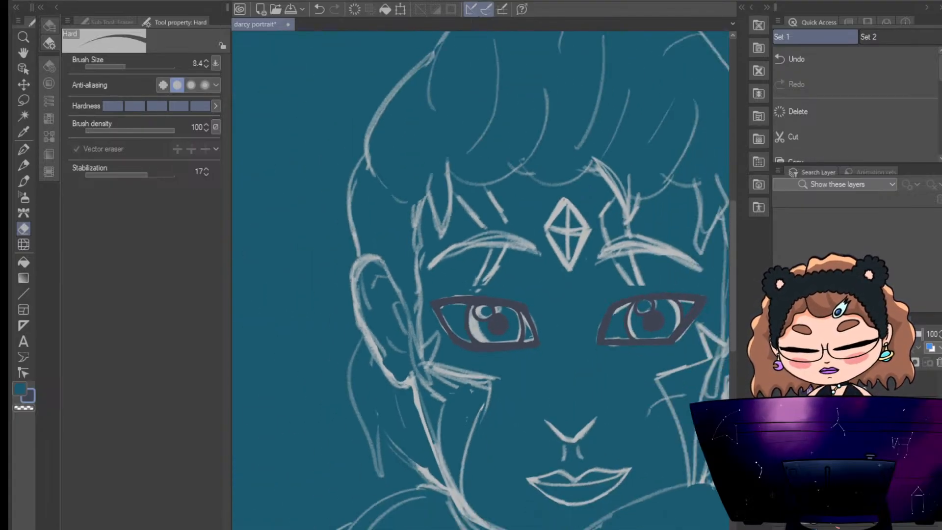
key(ctrl+plus)
key(ctrl+plus)
key(ctrl+plus)
key(ctrl+plus)
key(ctrl+plus)
key(ctrl+plus)
key(ctrl+plus)
key(ctrl+plus)
key(ctrl+plus)
key(ctrl+plus)
key(ctrl+plus)
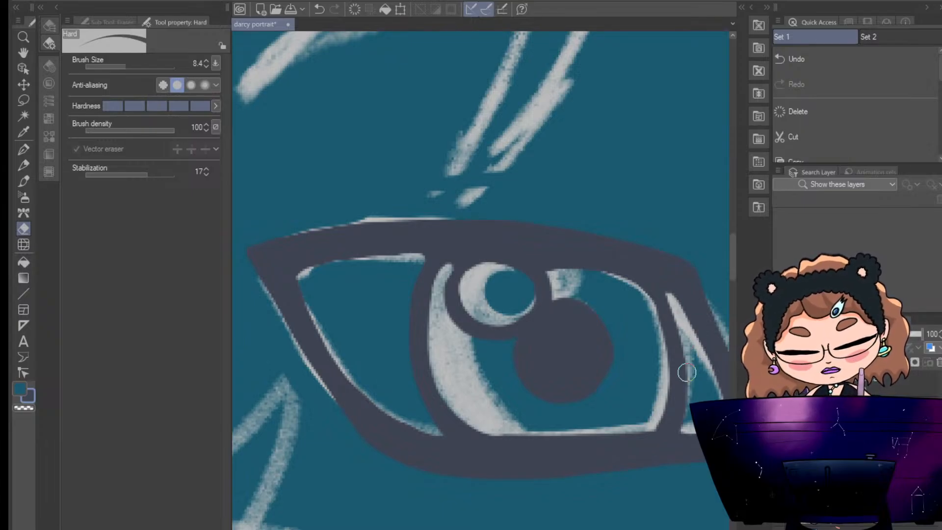
Erase along the lower lid's inner edge and thicken the outside edge below the right eye's outer corner with the size 8 pen
mouse_move(365, 381)
mouse_down()
mouse_move(398, 422)
mouse_move(433, 434)
mouse_up()
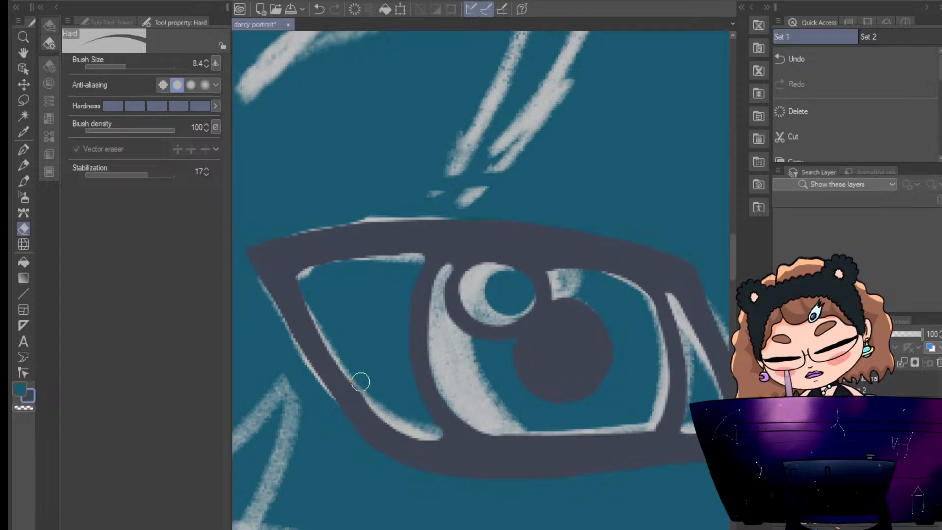
click(23, 150)
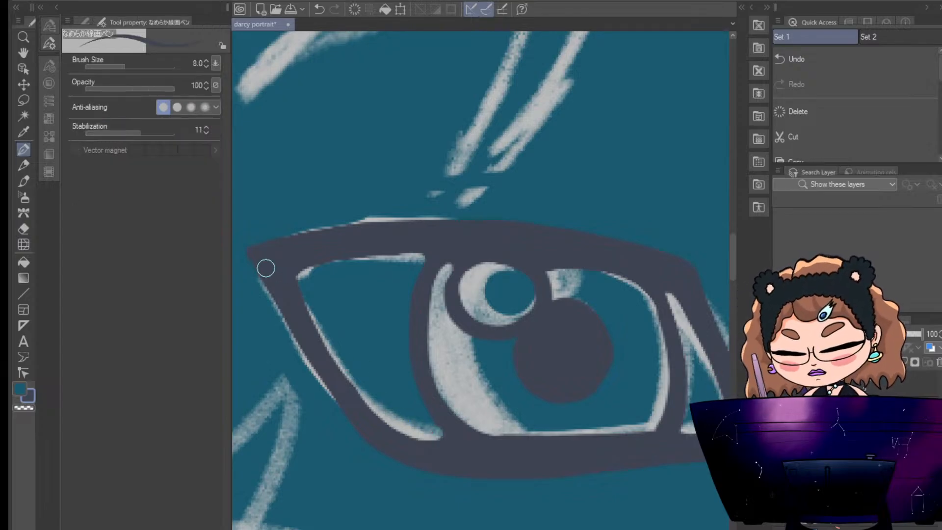
drag(265, 267, 332, 380)
drag(270, 282, 333, 386)
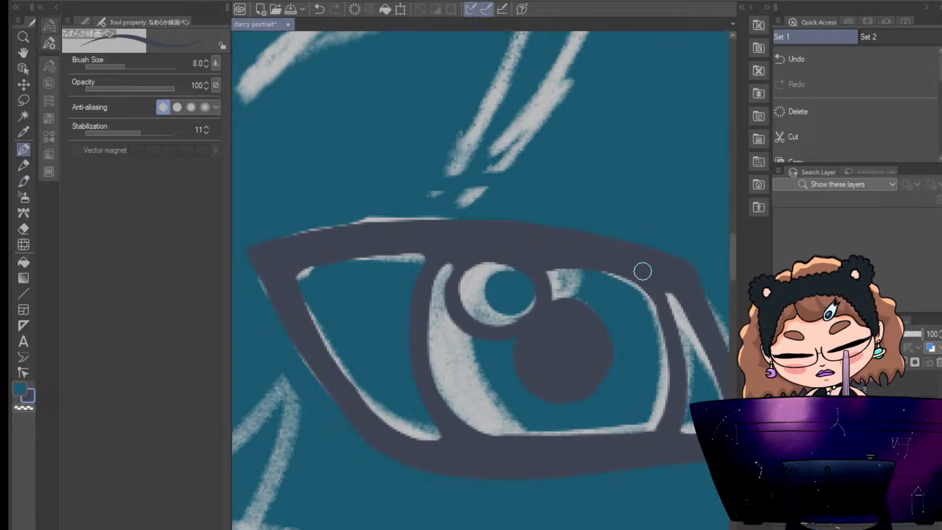
Compare the two inked eyes at face scale and switch to the fill tool that refers only to the editing layer
key(ctrl+minus)
key(ctrl+minus)
key(ctrl+minus)
key(ctrl+minus)
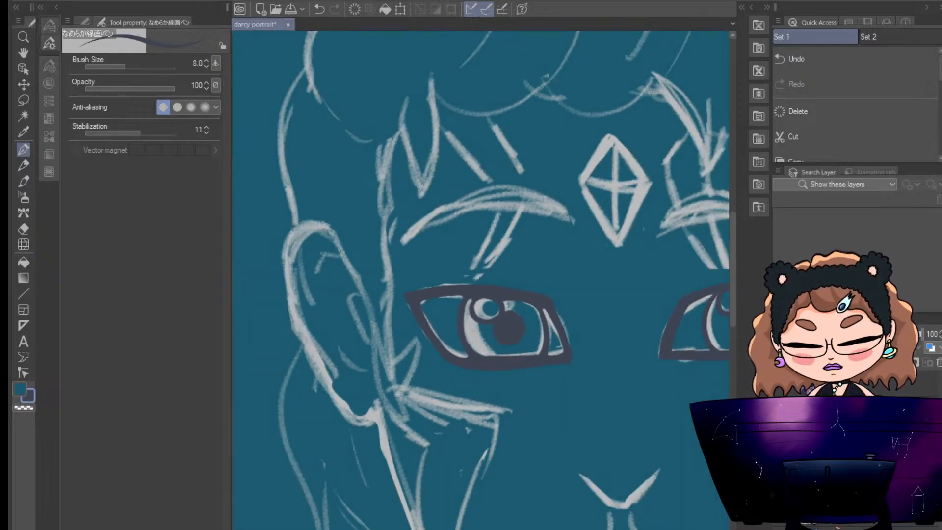
scroll(480, 281, right, 4)
scroll(480, 280, left, 1)
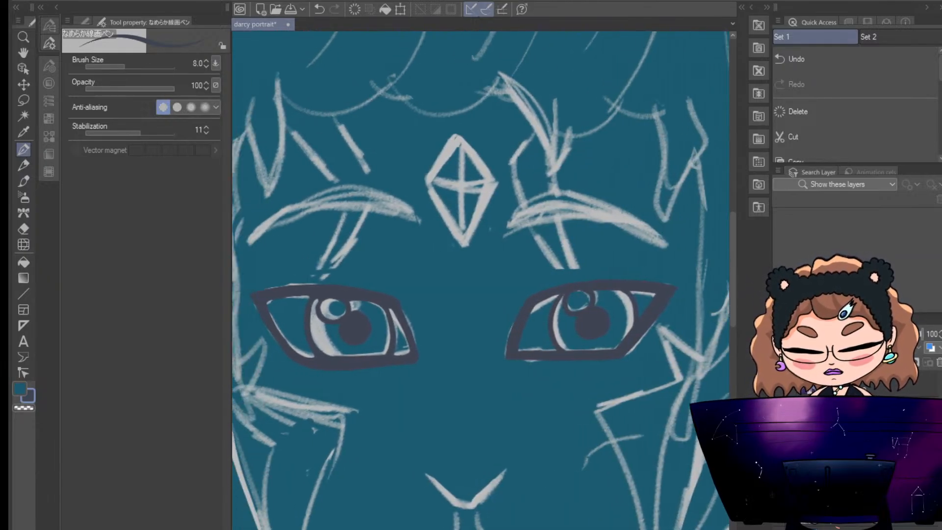
scroll(480, 280, left, 2)
click(24, 262)
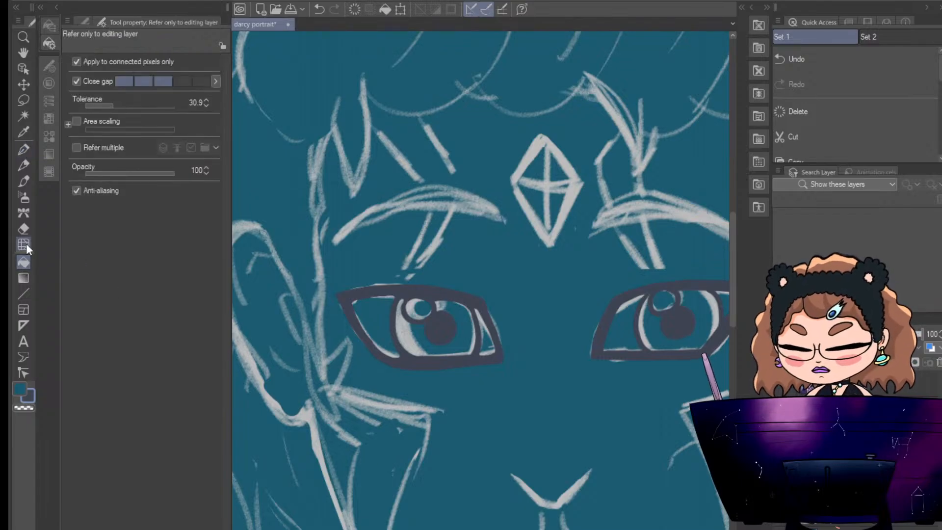
Trim the underside of the left eye's lower lid with the hard eraser at size 11
click(24, 229)
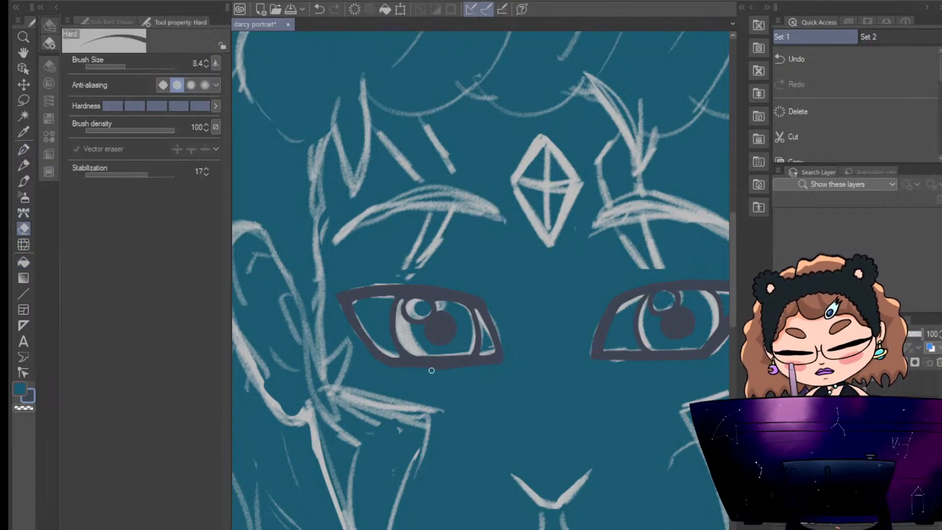
click(206, 62)
click(206, 61)
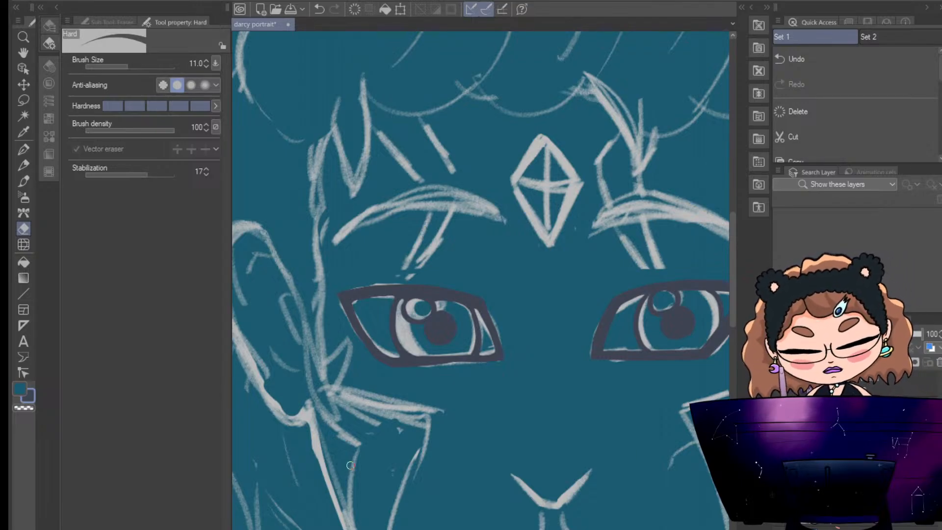
scroll(481, 308, up, 3)
scroll(481, 309, down, 8)
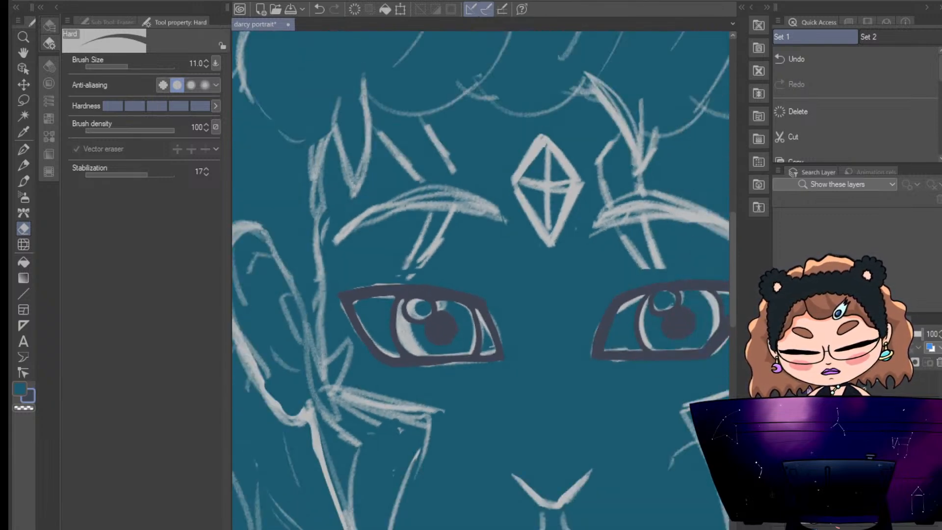
Thicken the left eye's lower lid line toward the inner corner with the size 8 pen
scroll(482, 309, up, 5)
scroll(480, 316, up, 5)
scroll(481, 316, down, 2)
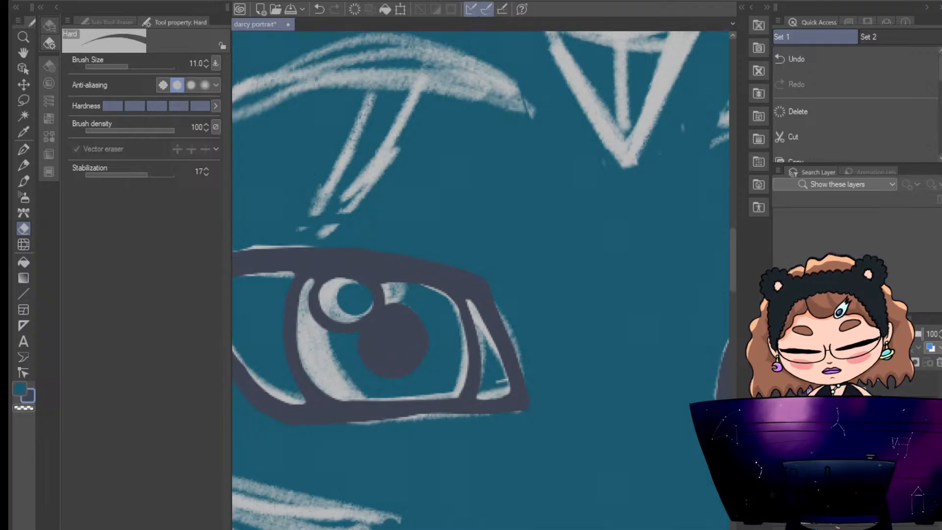
scroll(481, 281, left, 3)
scroll(480, 280, right, 13)
scroll(481, 280, left, 14)
scroll(481, 281, right, 1)
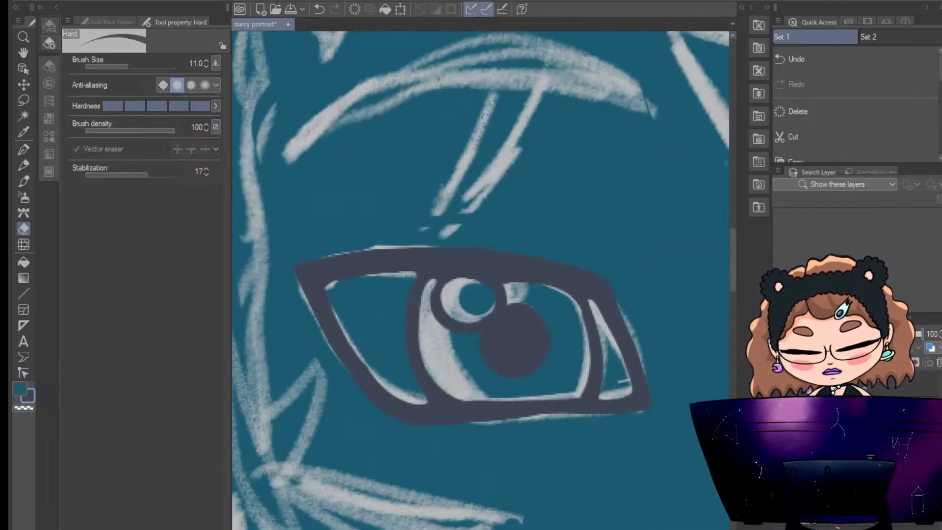
scroll(316, 332, right, 2)
key(p)
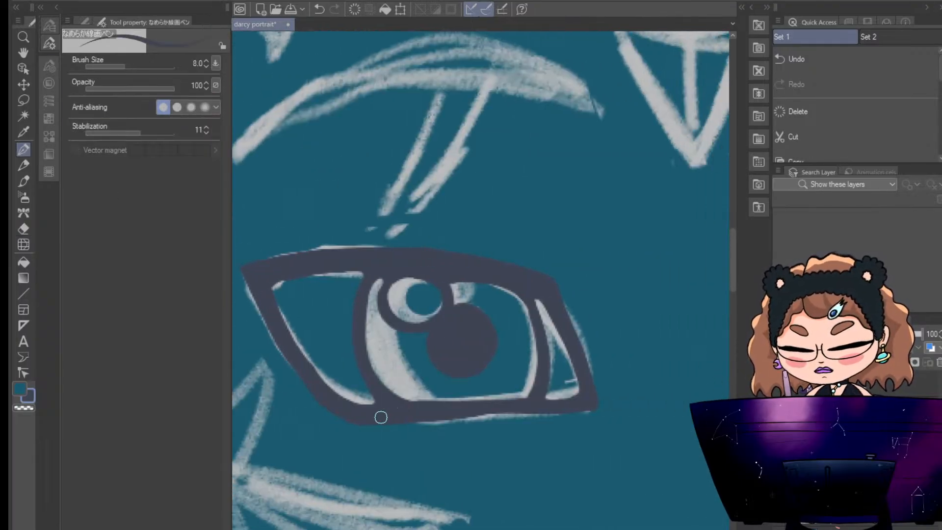
drag(478, 410, 590, 409)
drag(410, 415, 573, 407)
Thicken the left eye's inner edge down to the corner with the pen and sharpen that corner with the hard eraser
scroll(481, 280, right, 7)
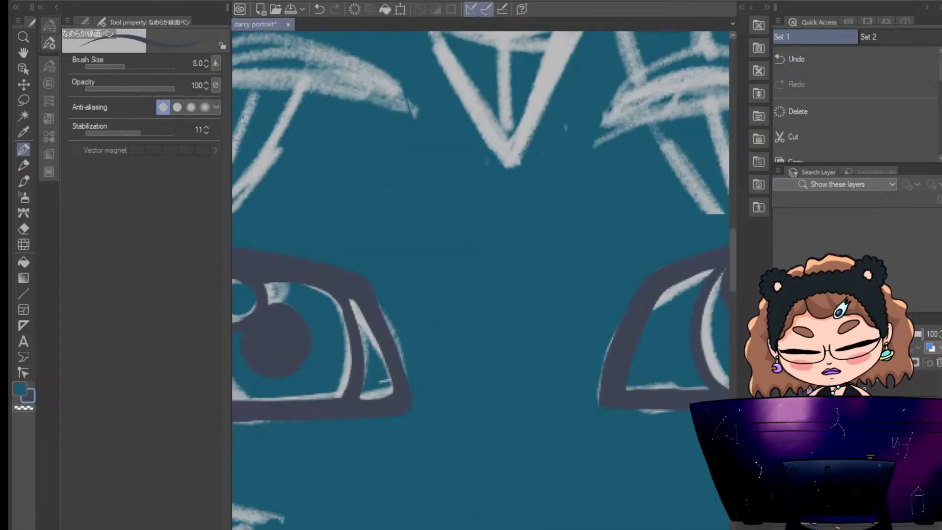
scroll(481, 280, right, 10)
scroll(481, 280, left, 15)
mouse_move(498, 289)
mouse_down()
mouse_move(527, 347)
mouse_move(543, 405)
mouse_up()
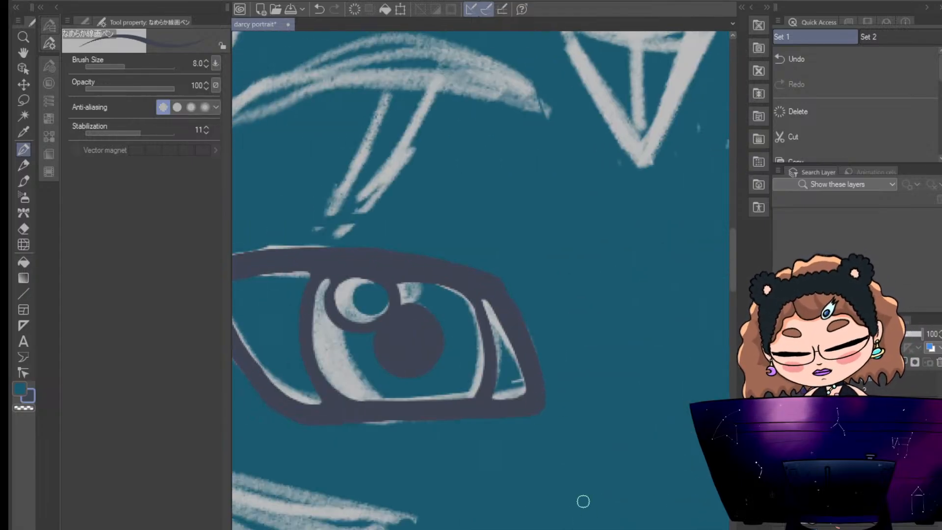
click(23, 228)
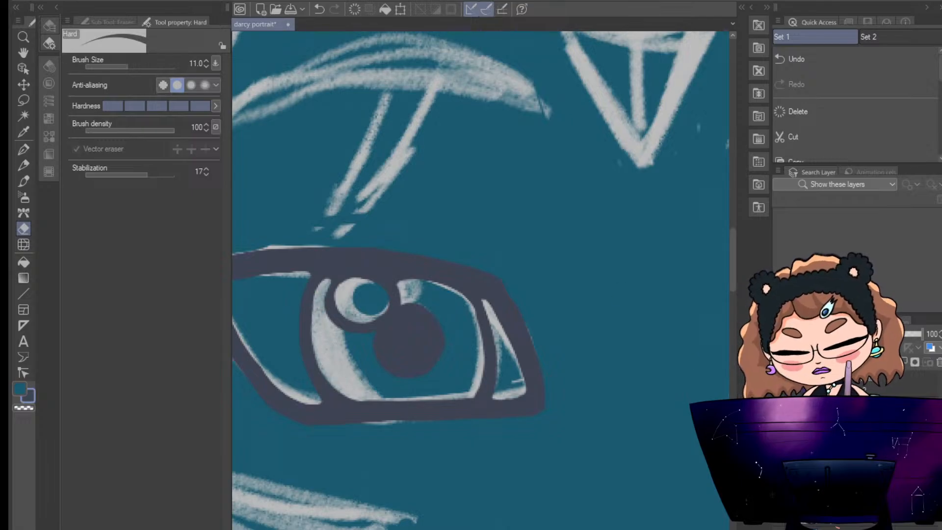
Compare the inner corners and iris shapes of the two inked eyes in close-up
scroll(480, 279, right, 10)
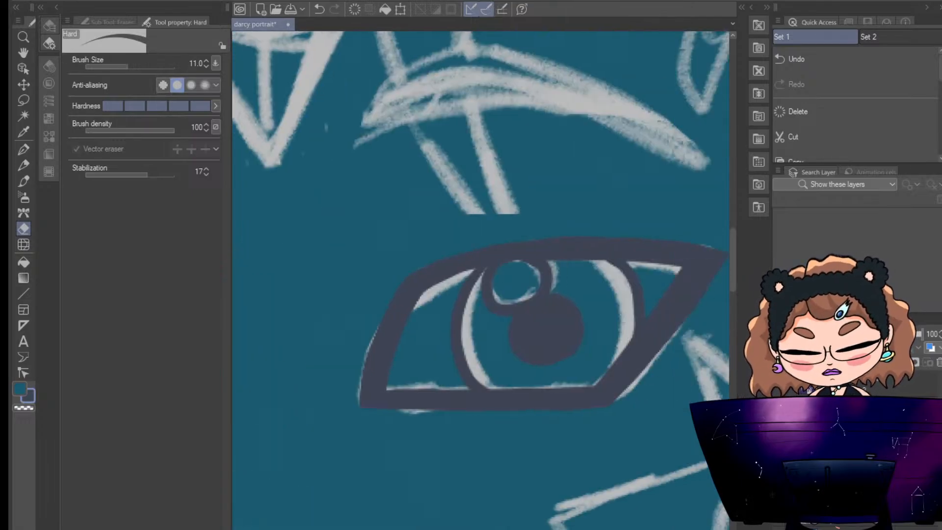
scroll(481, 280, left, 11)
scroll(480, 280, right, 8)
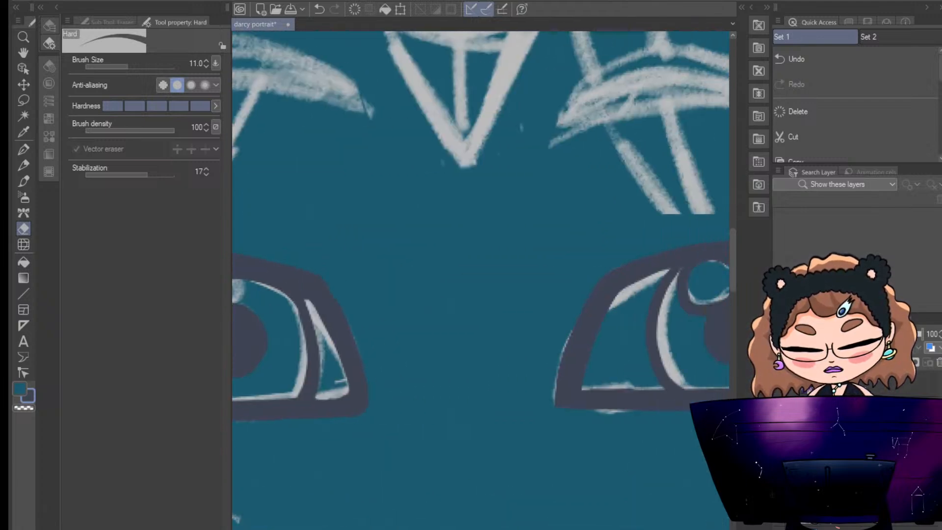
scroll(481, 279, left, 7)
scroll(480, 279, right, 8)
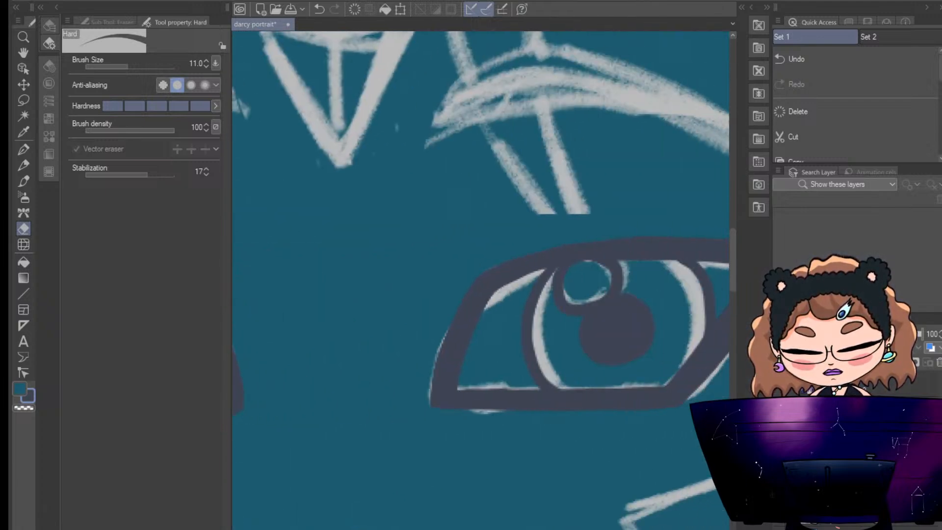
scroll(480, 279, left, 8)
Erase the left eye's pupil and highlight ring with the size 11 hard eraser
drag(391, 326, 391, 357)
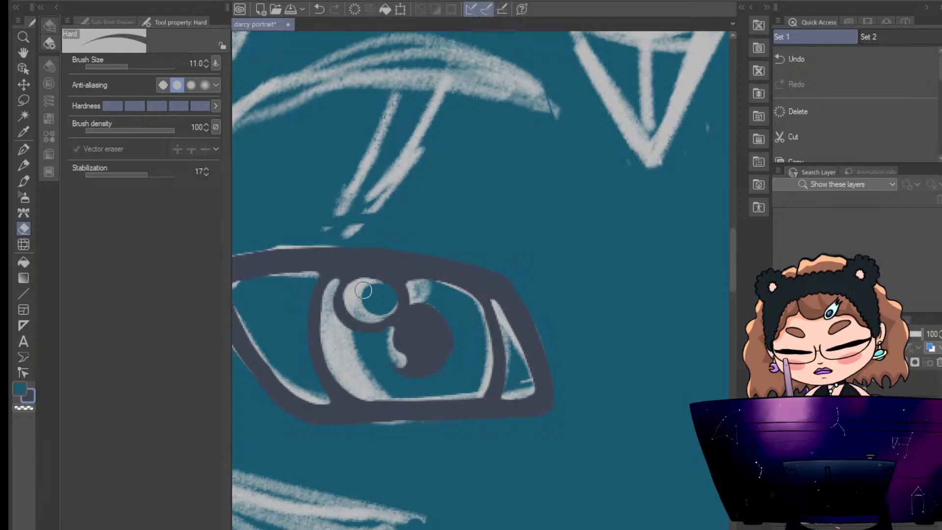
key(ctrl+z)
click(23, 150)
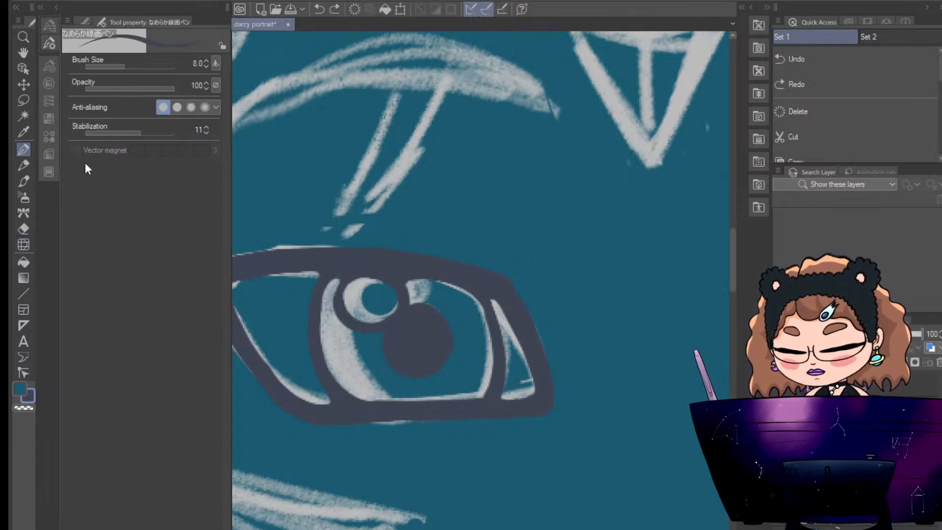
click(23, 228)
mouse_move(384, 336)
mouse_down()
mouse_move(367, 350)
mouse_move(342, 314)
mouse_move(343, 291)
mouse_move(356, 306)
mouse_move(361, 291)
mouse_move(371, 291)
mouse_move(352, 285)
mouse_move(417, 301)
mouse_move(454, 352)
mouse_move(396, 310)
mouse_move(430, 376)
mouse_move(373, 337)
mouse_up()
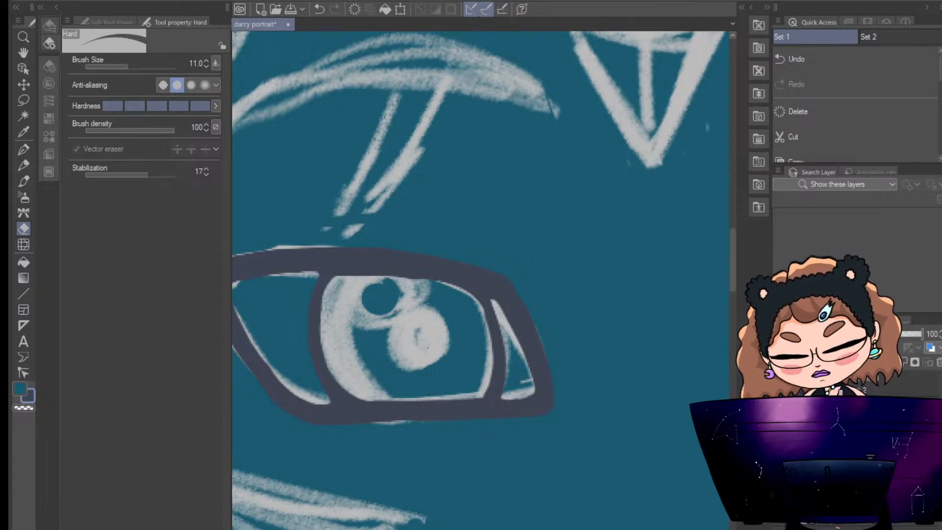
Redraw the left eye's filled round pupil and the highlight ring overlapping its upper edge with the size 8 pen
scroll(480, 281, left, 4)
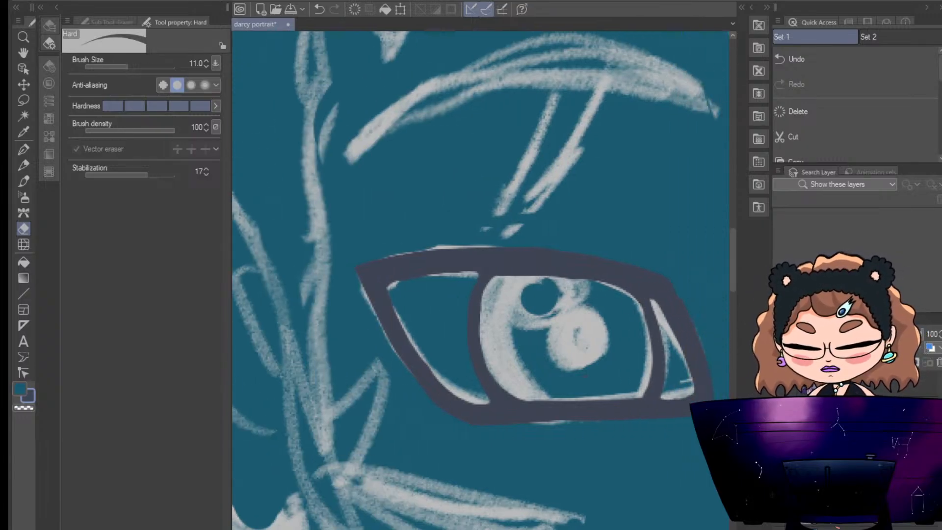
scroll(480, 280, right, 2)
key(p)
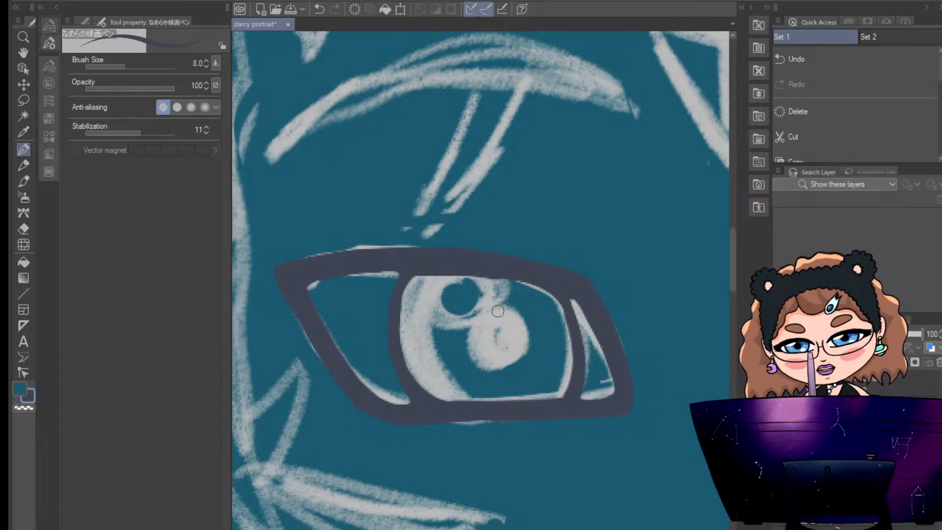
mouse_move(498, 309)
mouse_down()
mouse_move(474, 319)
mouse_move(483, 365)
mouse_move(518, 354)
mouse_move(512, 313)
mouse_move(477, 330)
mouse_move(518, 344)
mouse_move(482, 351)
mouse_move(515, 357)
mouse_up()
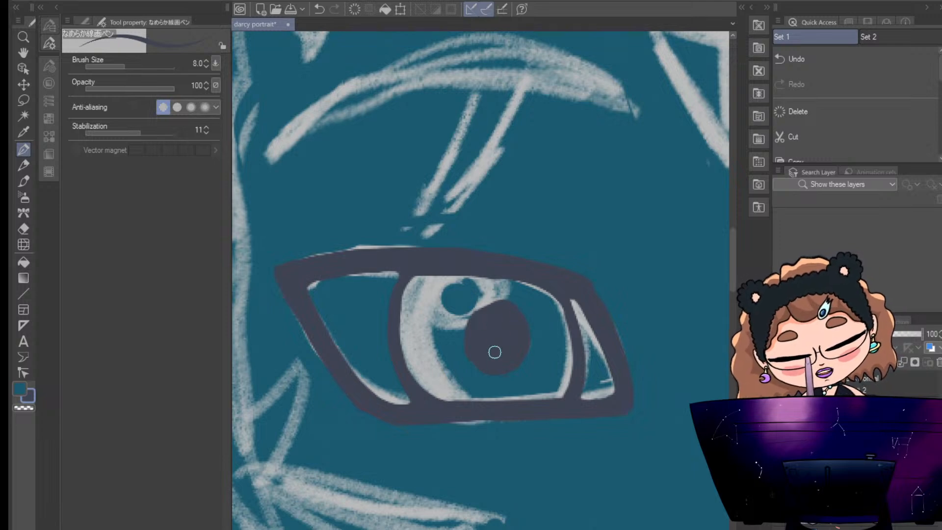
mouse_move(431, 273)
mouse_down()
mouse_move(423, 297)
mouse_move(439, 322)
mouse_move(479, 318)
mouse_move(489, 300)
mouse_move(482, 276)
mouse_move(459, 266)
mouse_move(431, 270)
mouse_up()
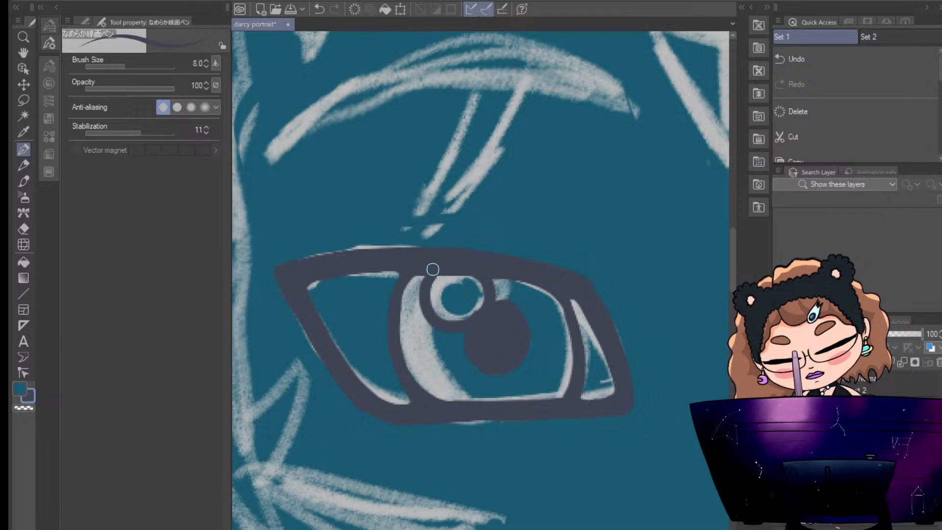
Check the redrawn left pupil and highlight against the right eye at face scale
key(ctrl+minus)
key(ctrl+minus)
key(ctrl+minus)
key(ctrl+minus)
key(ctrl+minus)
key(ctrl+minus)
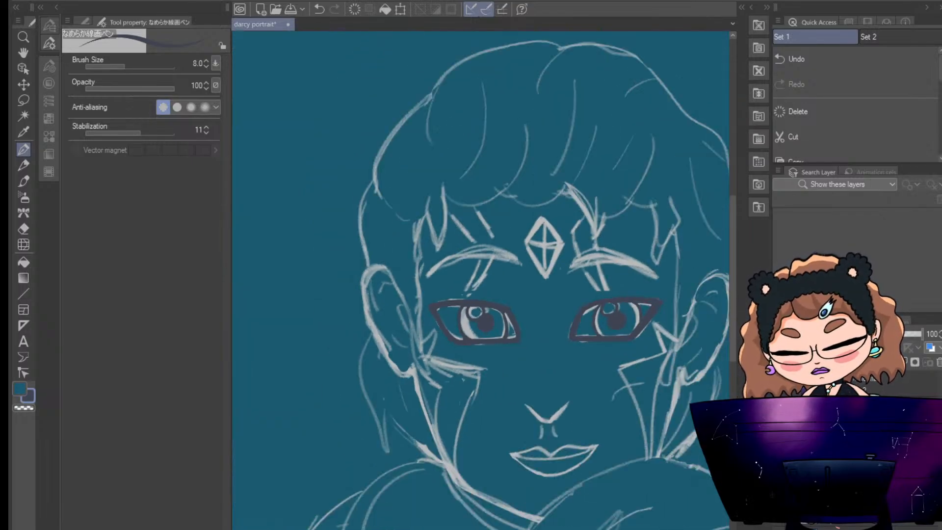
key(ctrl+plus)
key(ctrl+plus)
key(ctrl+plus)
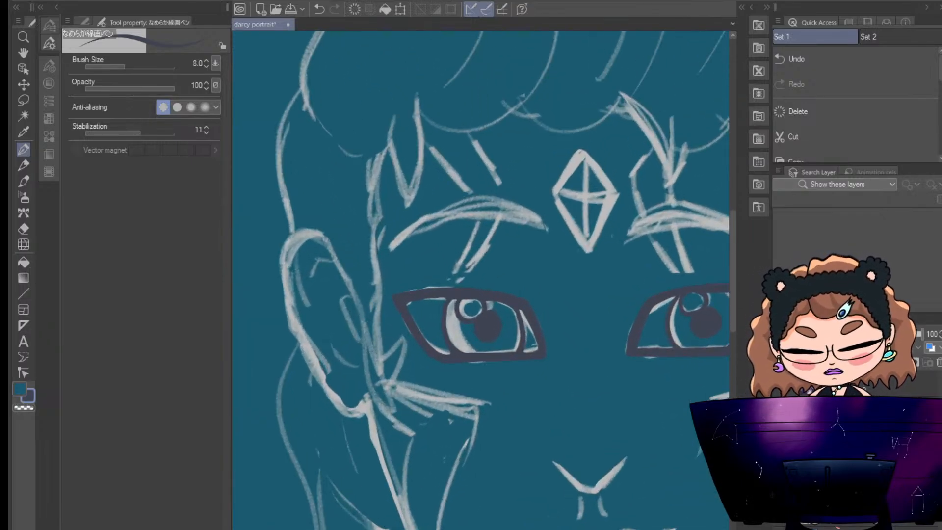
scroll(481, 279, right, 4)
scroll(481, 280, left, 2)
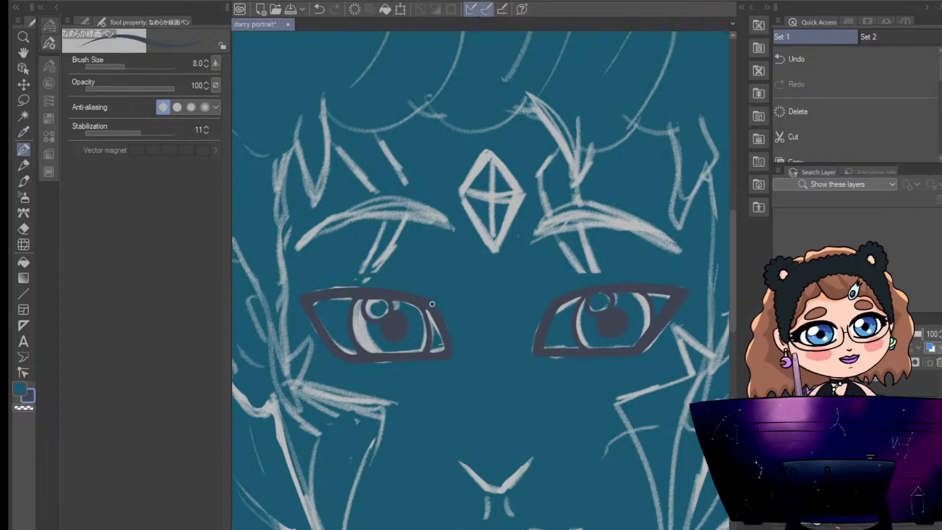
Thicken the left eye's inner edge and outer corner with the size 8 pen, then trim the inner corner with the hard eraser
mouse_move(432, 304)
mouse_down()
mouse_move(452, 341)
mouse_move(449, 356)
mouse_up()
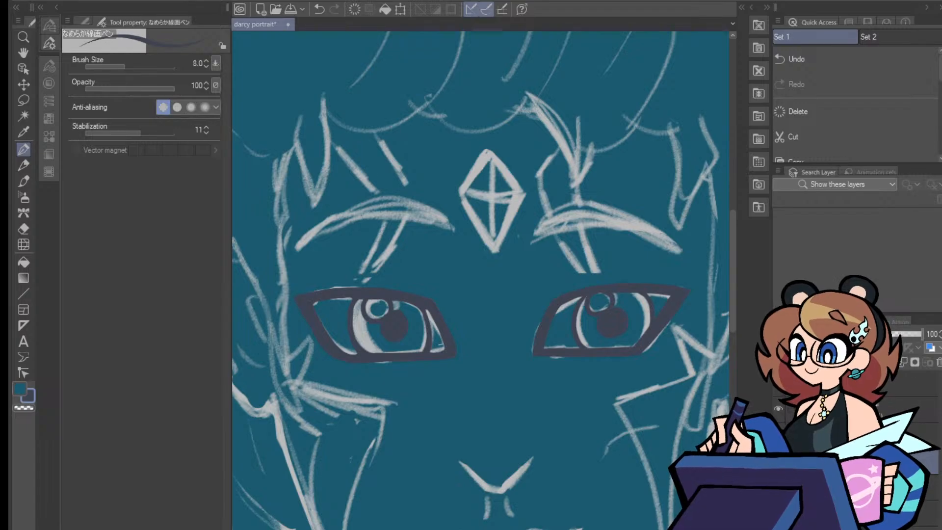
key(ctrl+plus)
scroll(480, 294, up, 5)
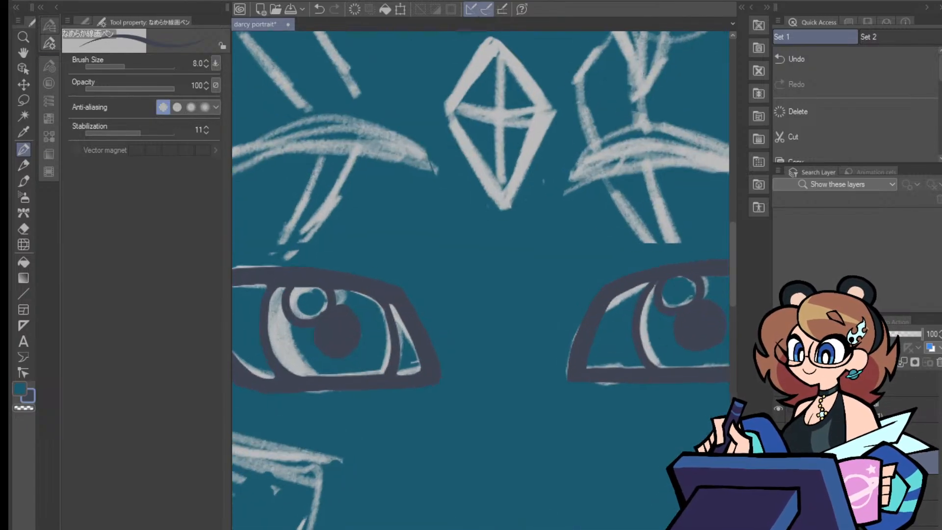
scroll(480, 294, down, 8)
scroll(480, 294, up, 3)
scroll(480, 294, down, 4)
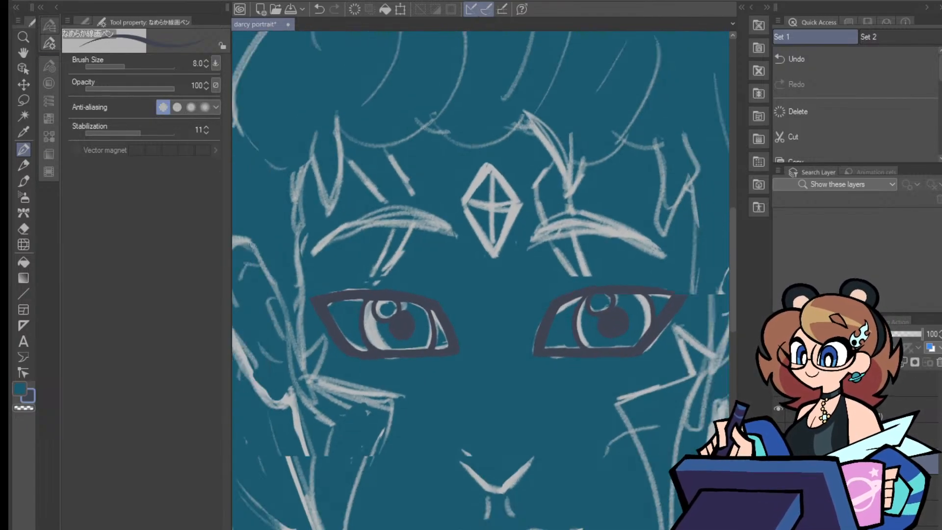
scroll(481, 294, up, 3)
scroll(488, 336, up, 3)
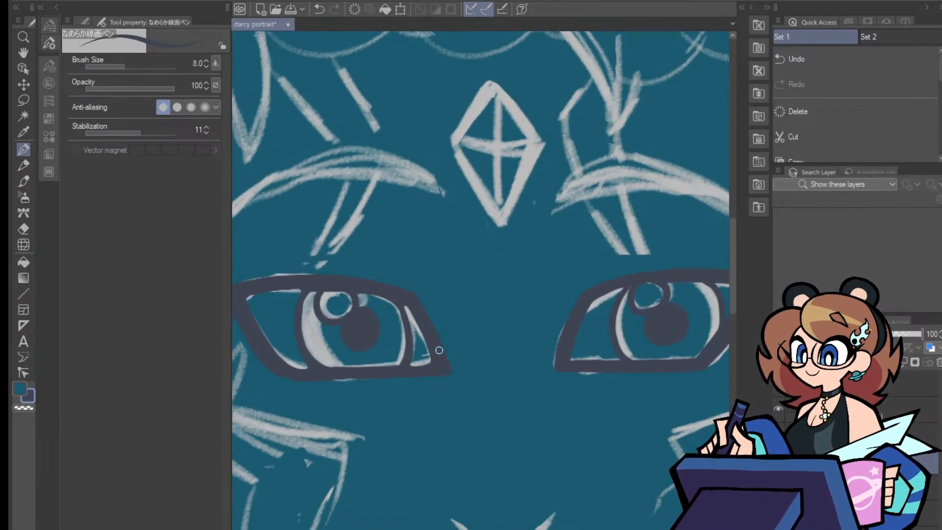
click(23, 229)
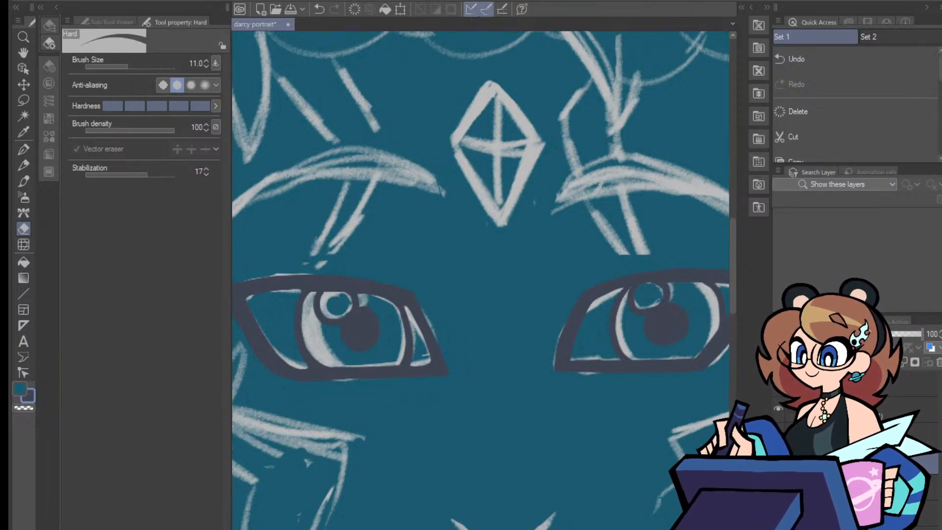
Compare the outlines, corners and pupils of both inked eyes side by side
scroll(481, 280, left, 3)
scroll(480, 280, right, 5)
scroll(480, 280, left, 5)
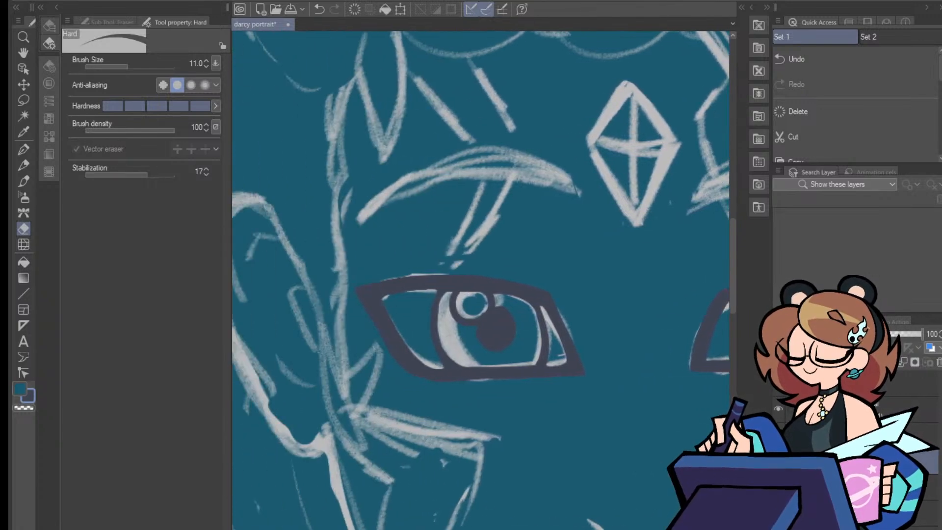
scroll(481, 280, right, 6)
scroll(480, 280, left, 5)
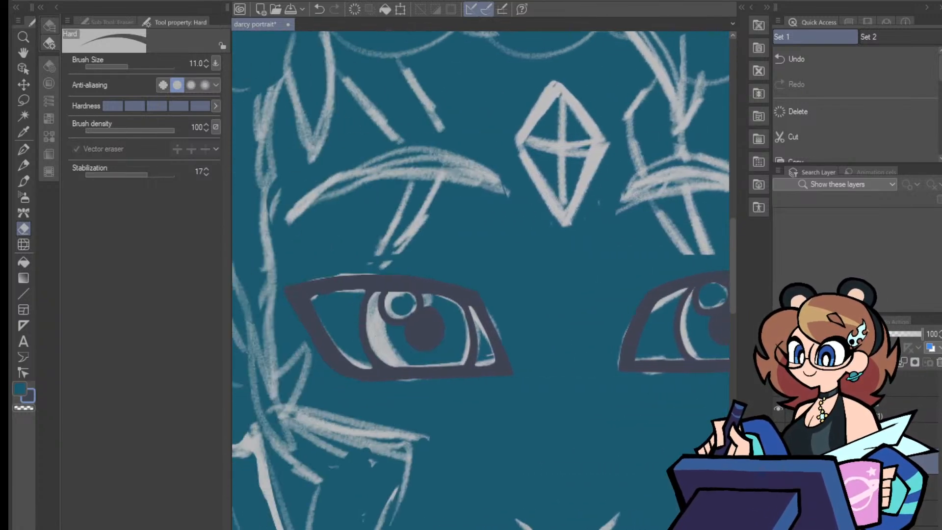
scroll(480, 280, left, 4)
scroll(480, 280, right, 4)
scroll(481, 280, left, 1)
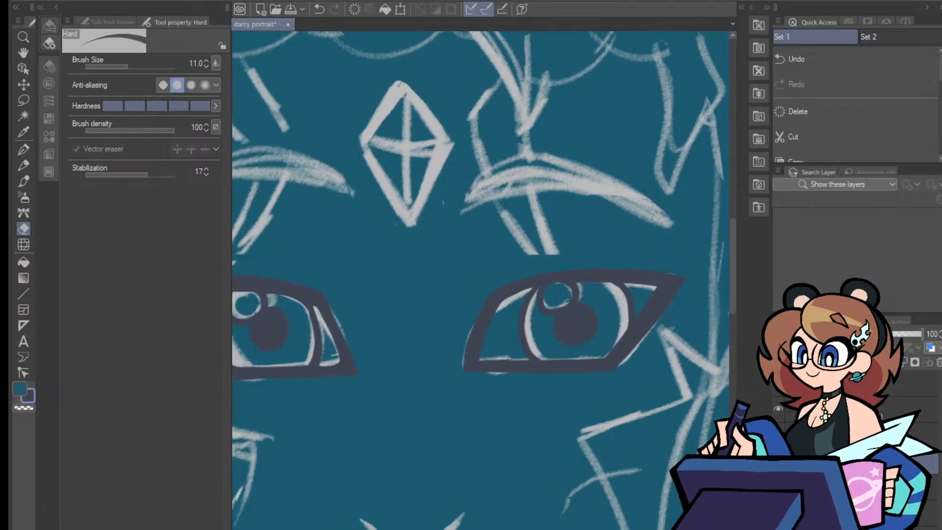
Ink the V-shaped nose line over the sketch with a thin tapered stroke of the size 8 pen
scroll(481, 280, down, 5)
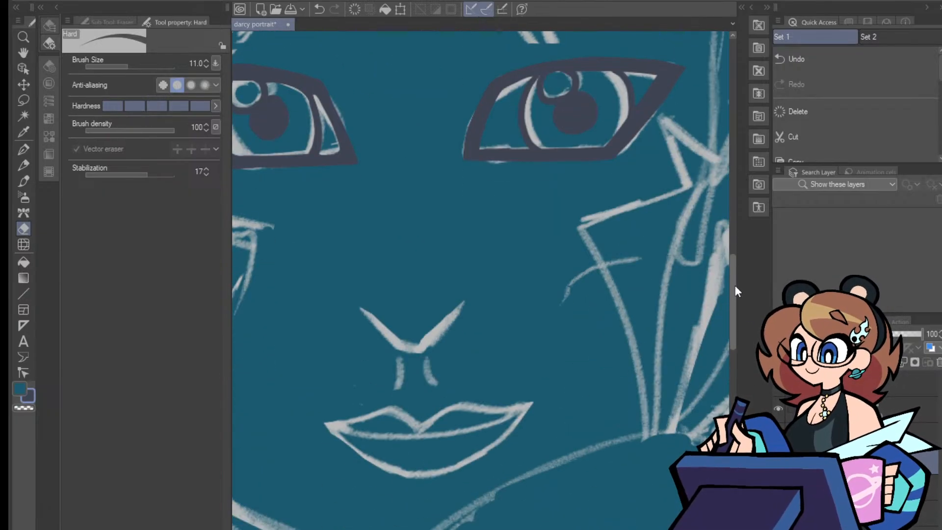
key(p)
scroll(362, 394, left, 4)
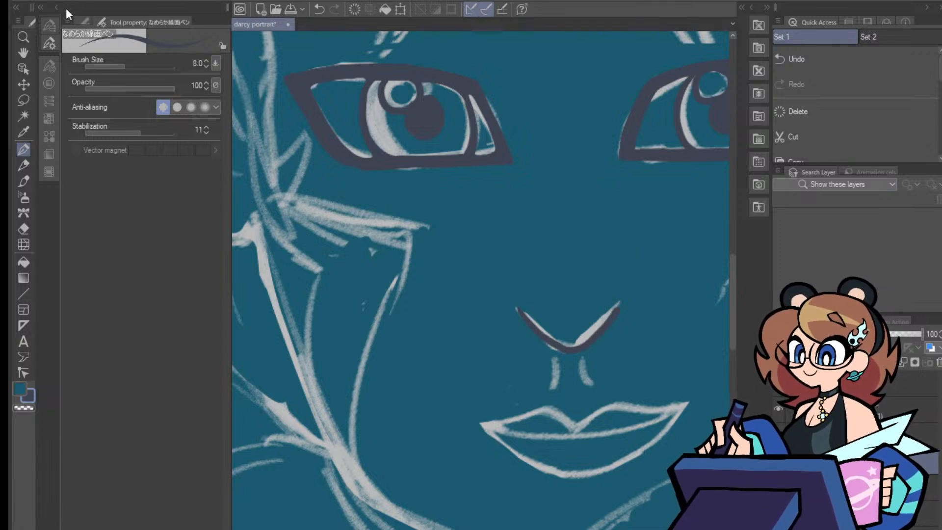
key(ctrl+z)
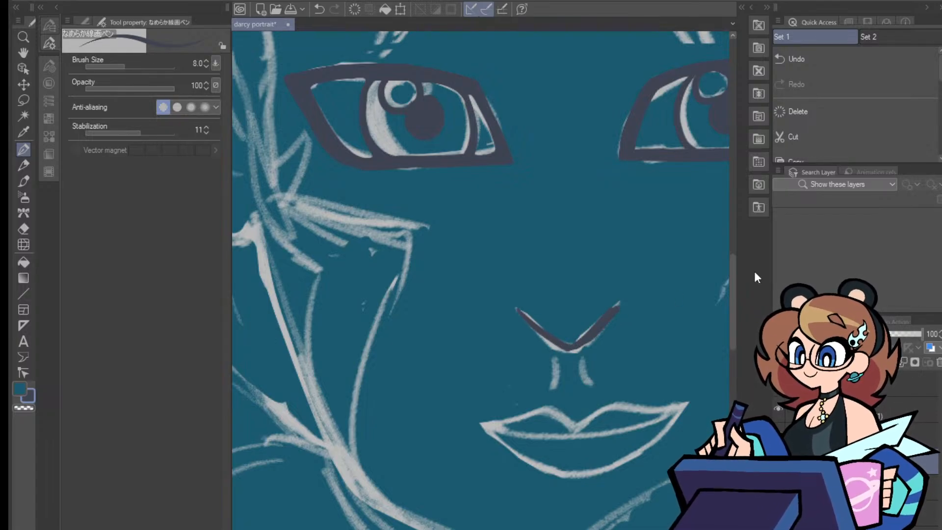
click(23, 229)
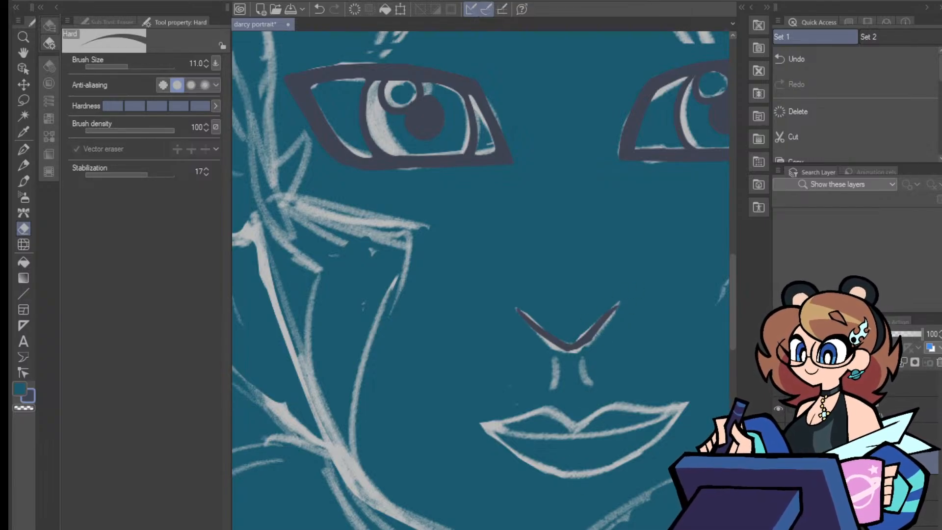
click(23, 150)
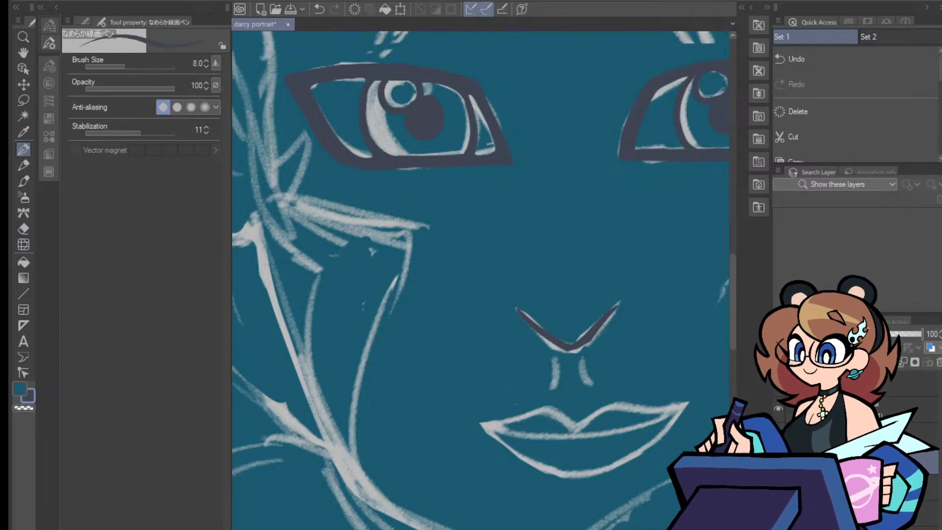
Ink the lips' upper contour, lower contour and mouth line over the sketch with the size 8 pen
drag(734, 305, 734, 319)
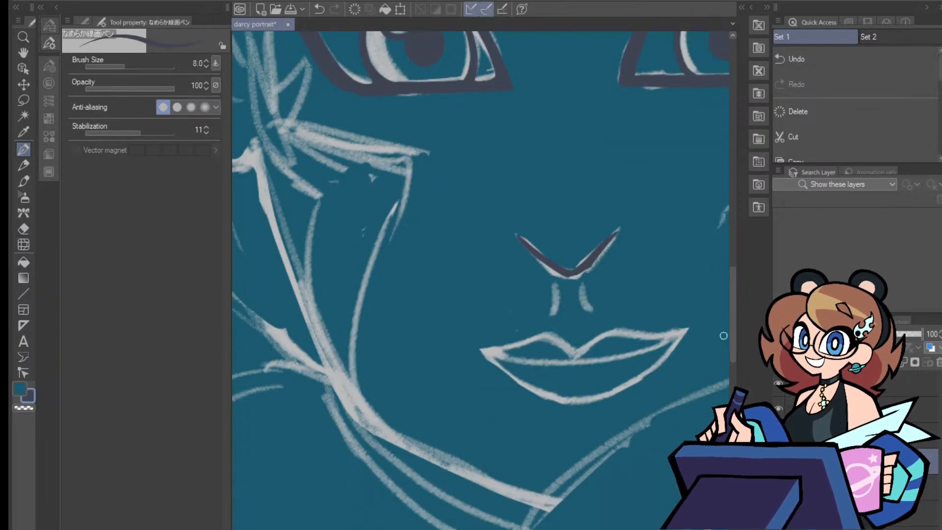
drag(471, 529, 500, 529)
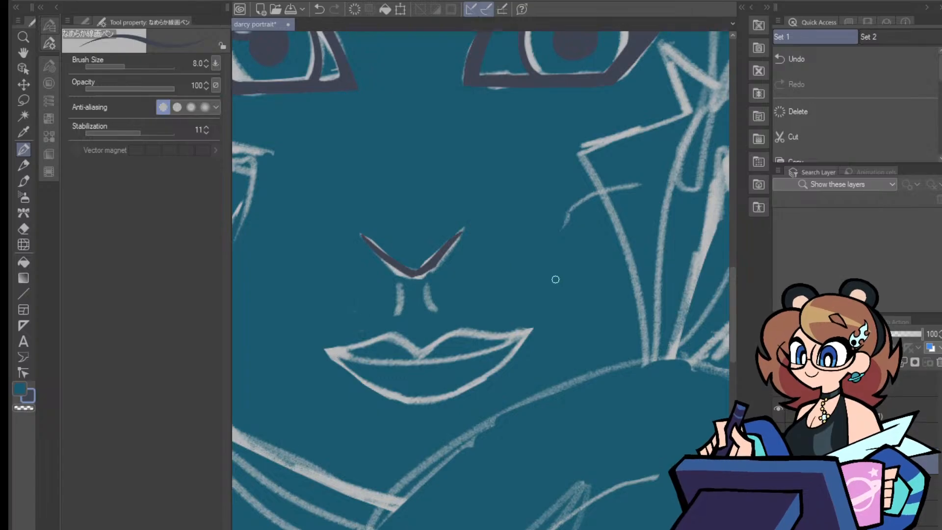
mouse_move(327, 351)
mouse_down()
mouse_move(396, 331)
mouse_move(420, 353)
mouse_move(464, 326)
mouse_move(537, 323)
mouse_up()
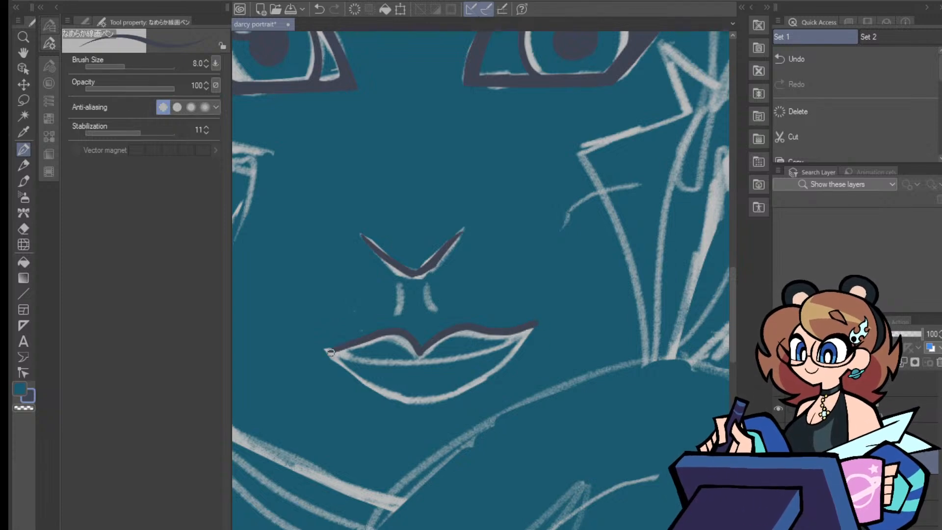
mouse_move(331, 353)
mouse_down()
mouse_move(369, 384)
mouse_move(403, 395)
mouse_move(533, 327)
mouse_up()
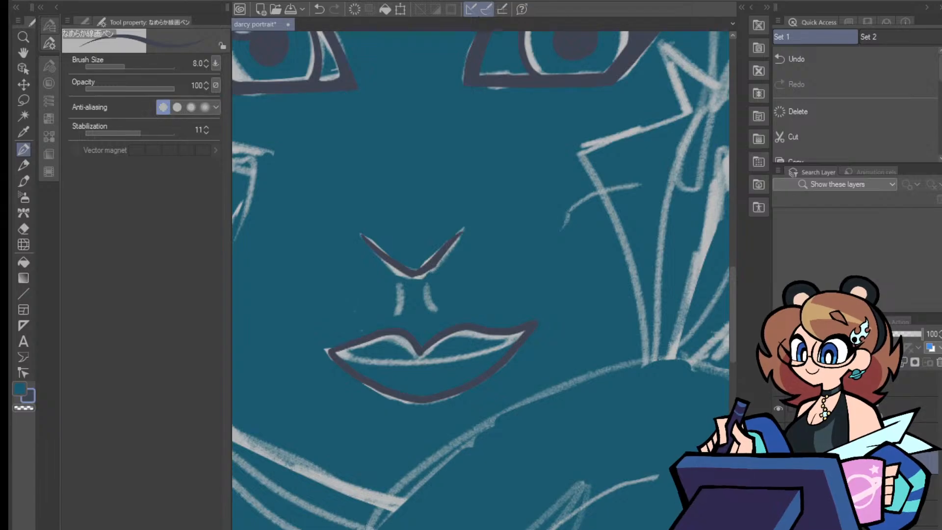
mouse_move(329, 351)
mouse_down()
mouse_move(383, 366)
mouse_move(432, 363)
mouse_move(520, 338)
mouse_up()
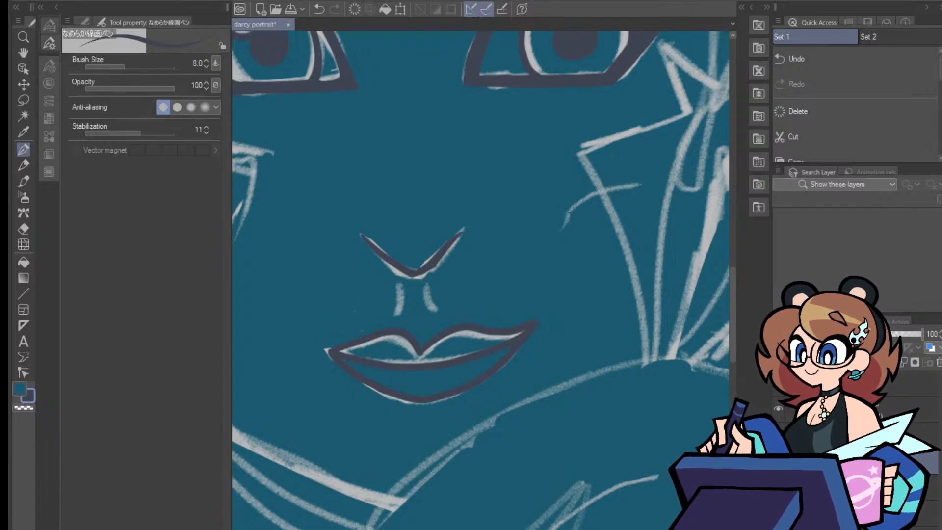
Touch up the inked lip line at the central dip and outer corner with the hard eraser and size 8 pen
key(e)
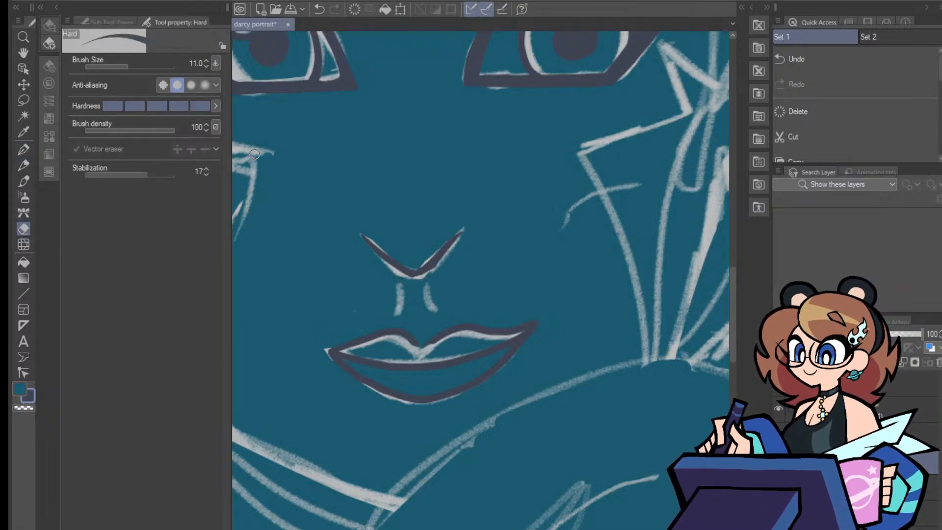
key(p)
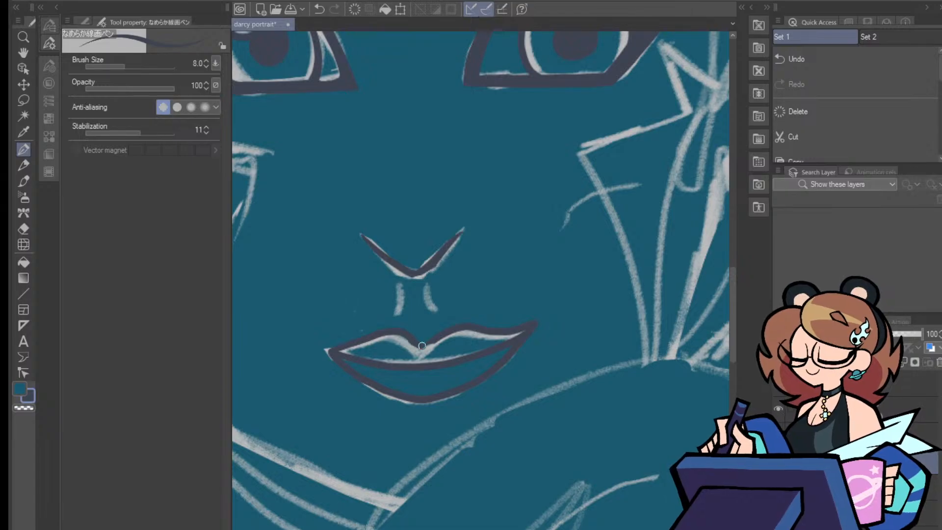
key(e)
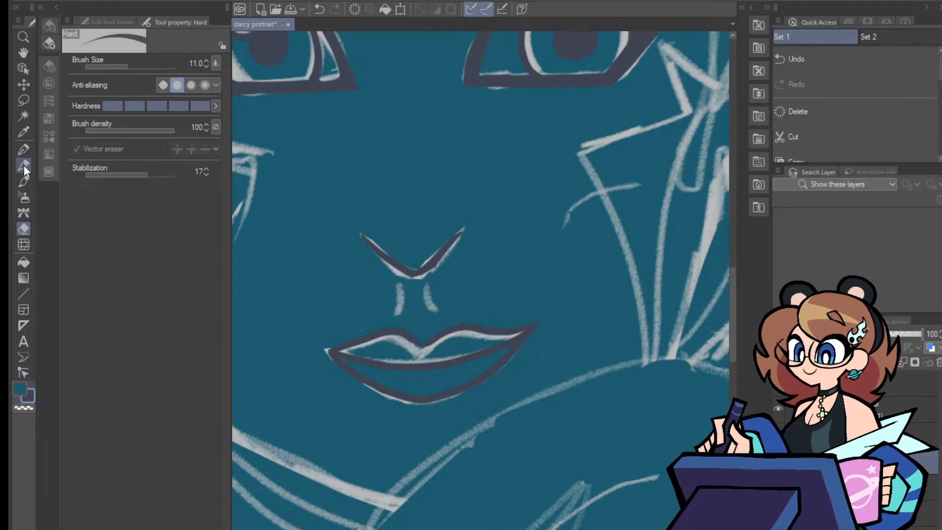
key(p)
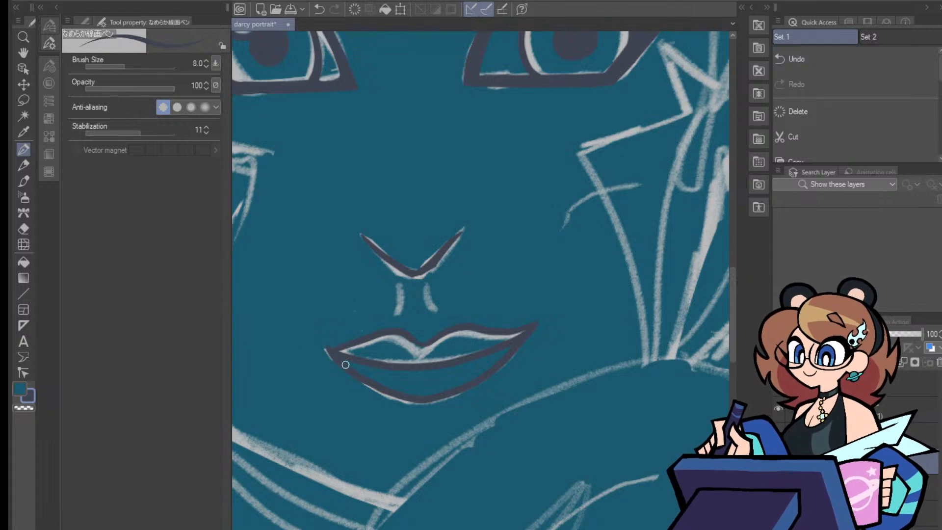
click(24, 229)
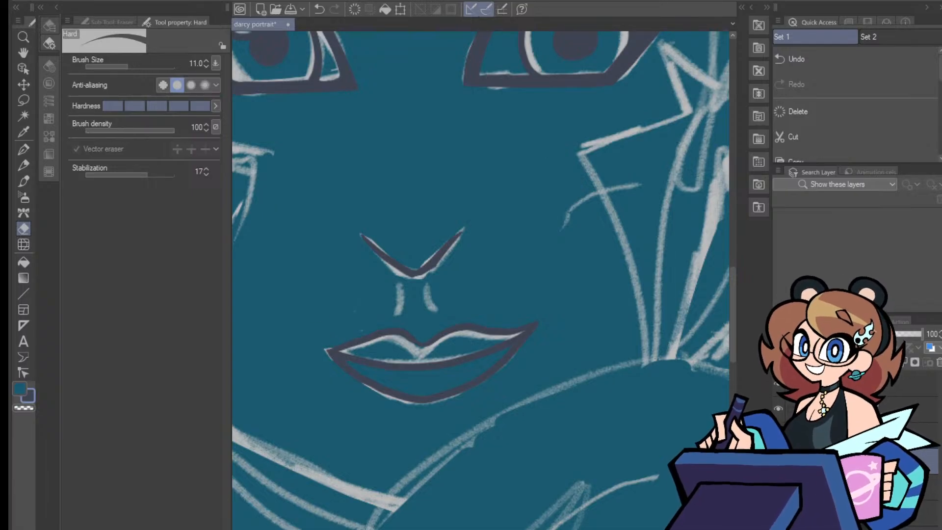
Review the inked nose and lips with the sketch hidden and at face scale, and examine the right eyebrow sketch
click(778, 486)
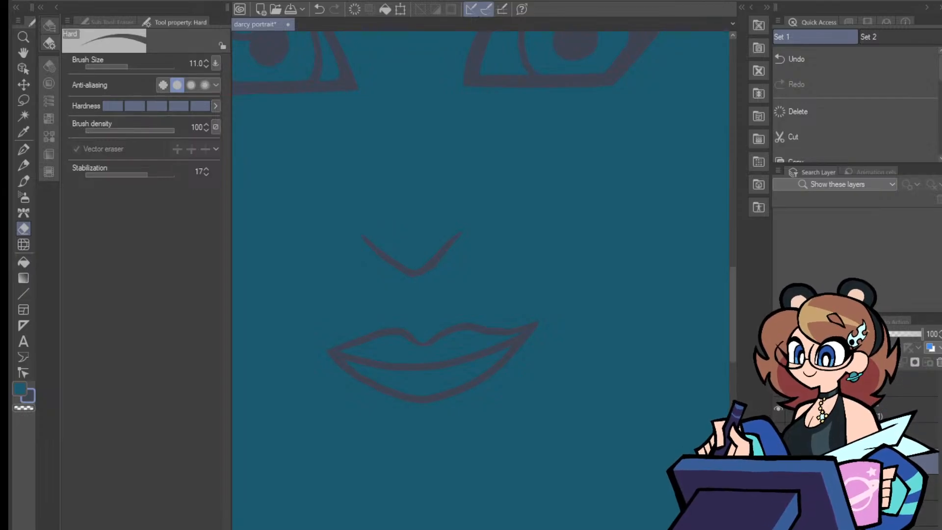
scroll(479, 322, down, 9)
scroll(479, 322, up, 6)
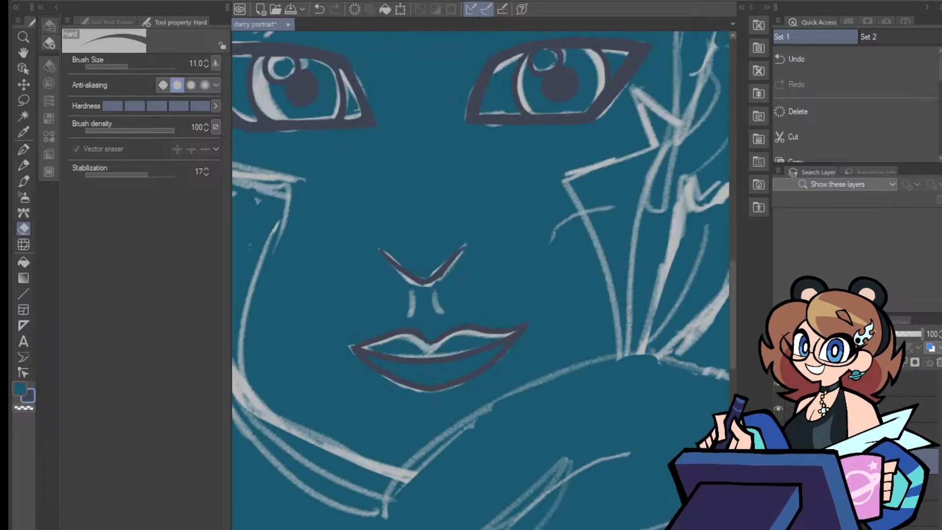
key(p)
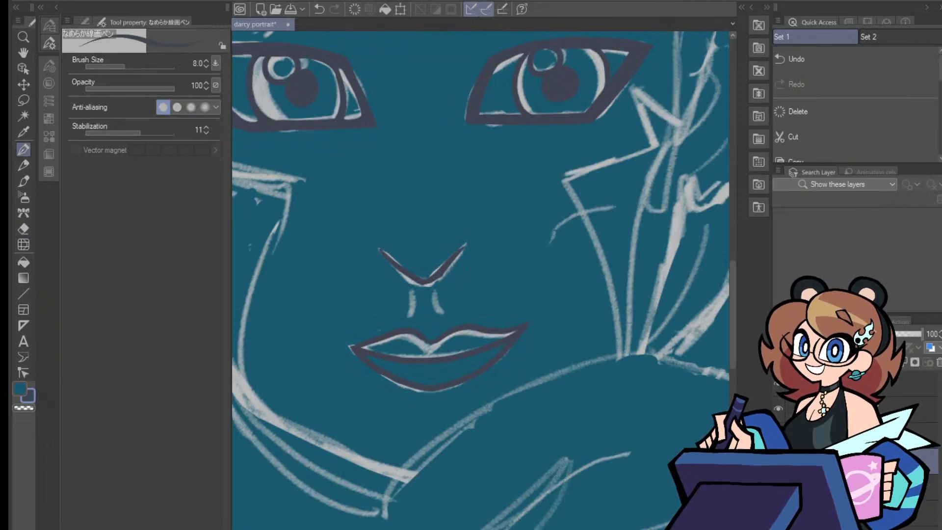
scroll(478, 314, up, 3)
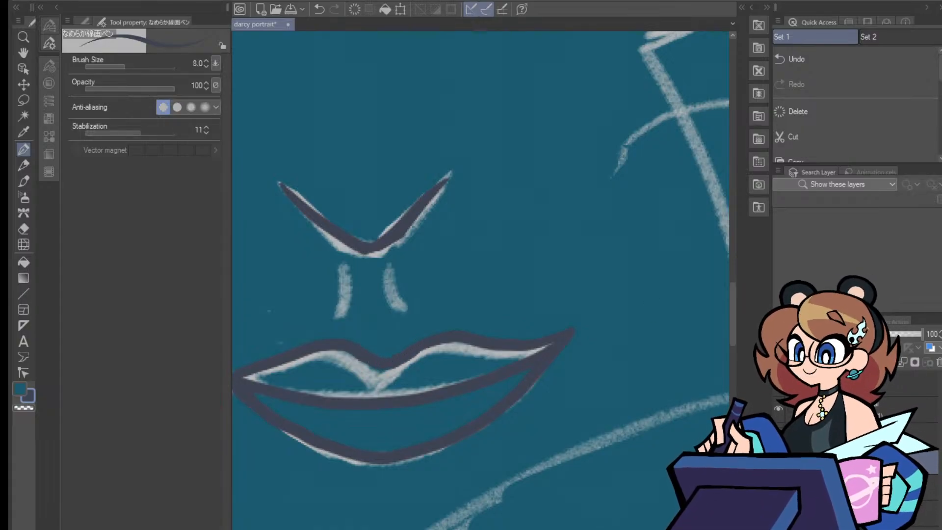
scroll(478, 319, down, 3)
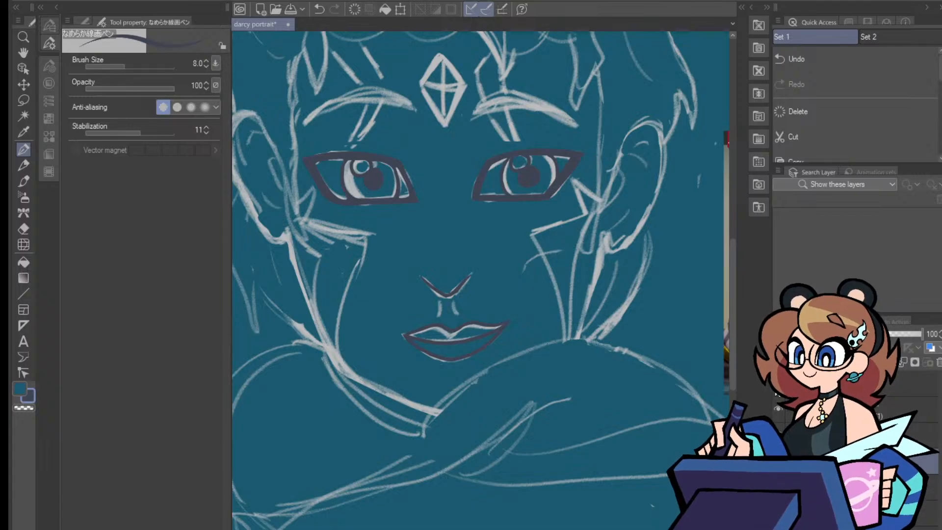
drag(733, 335, 733, 312)
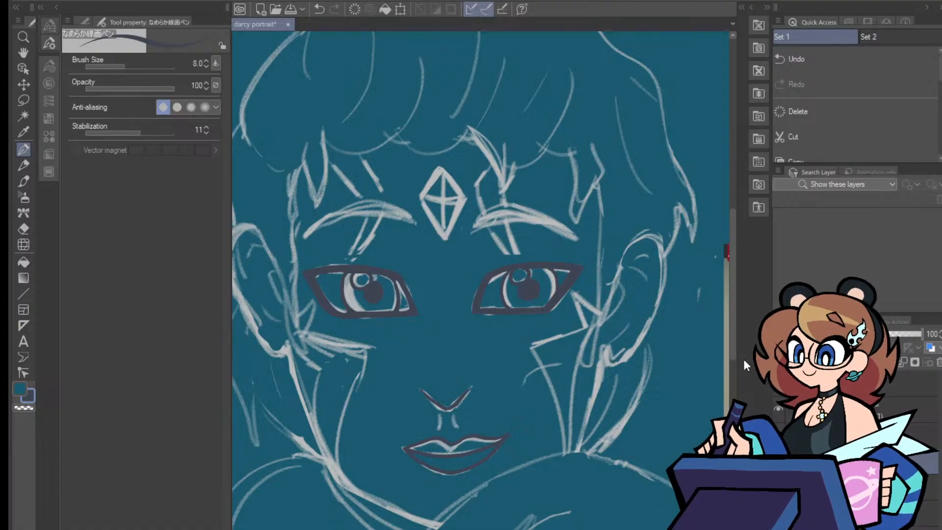
key(ctrl+plus)
key(ctrl+plus)
key(ctrl+plus)
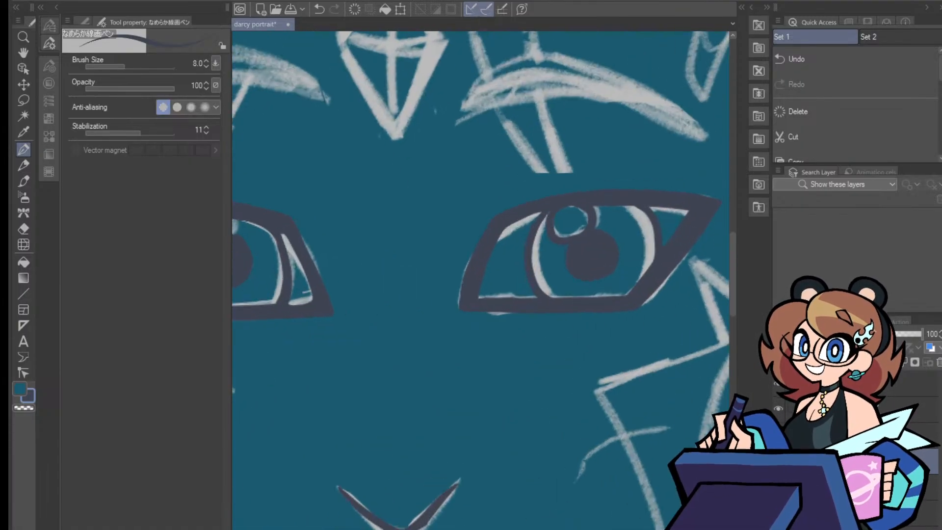
drag(733, 300, 733, 279)
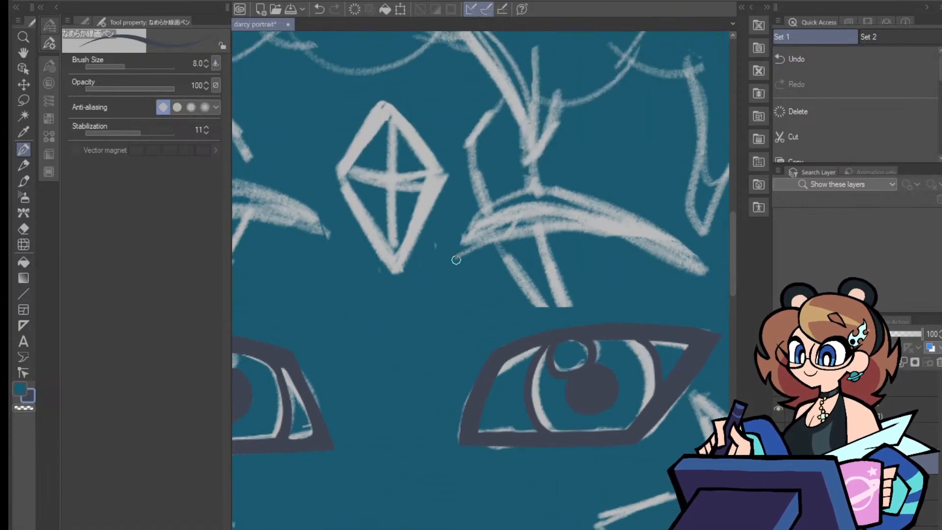
mouse_move(456, 260)
mouse_down()
mouse_move(469, 232)
mouse_move(527, 195)
mouse_move(614, 191)
mouse_move(687, 230)
mouse_move(716, 263)
mouse_up()
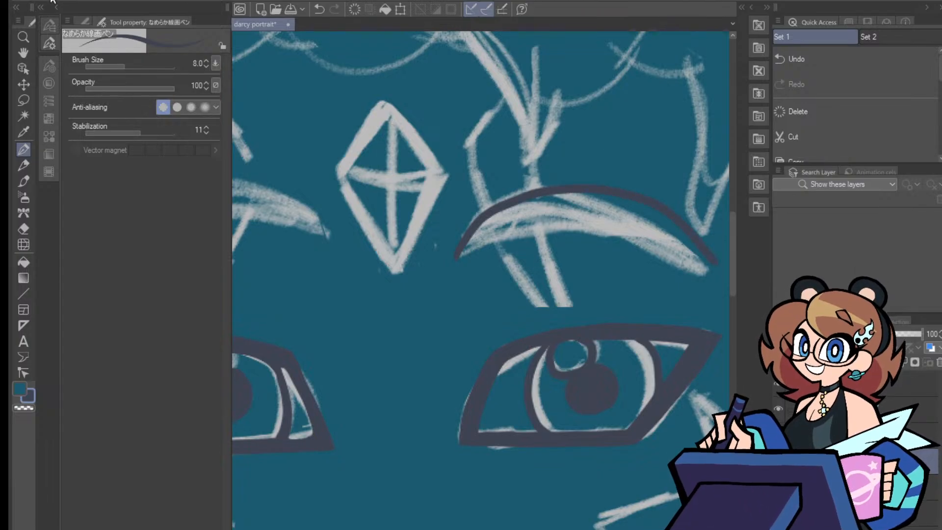
key(ctrl+z)
mouse_move(457, 270)
mouse_down()
mouse_move(464, 259)
mouse_move(596, 214)
mouse_move(706, 260)
mouse_up()
key(ctrl+z)
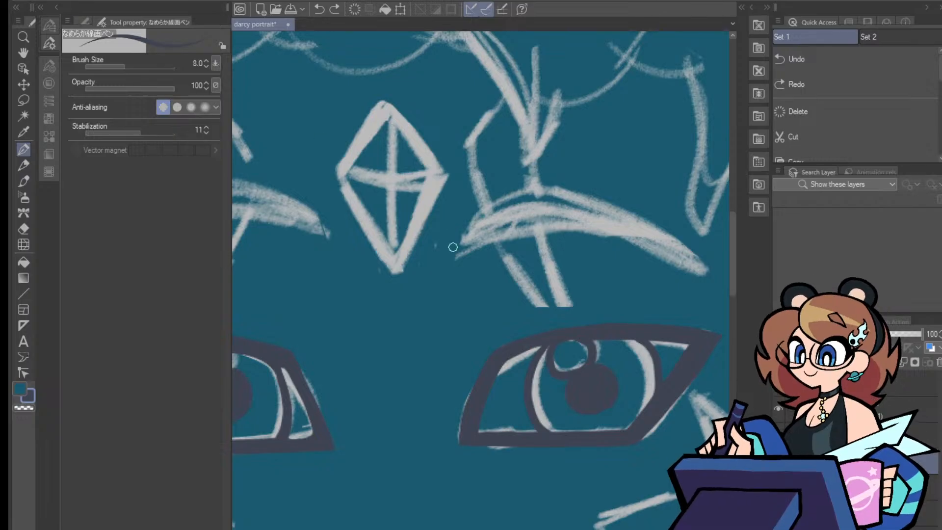
Ink the right eyebrow as an arched upper line closed by a flatter lower edge with the size 8 pen
mouse_move(453, 260)
mouse_down()
mouse_move(572, 220)
mouse_move(698, 273)
mouse_up()
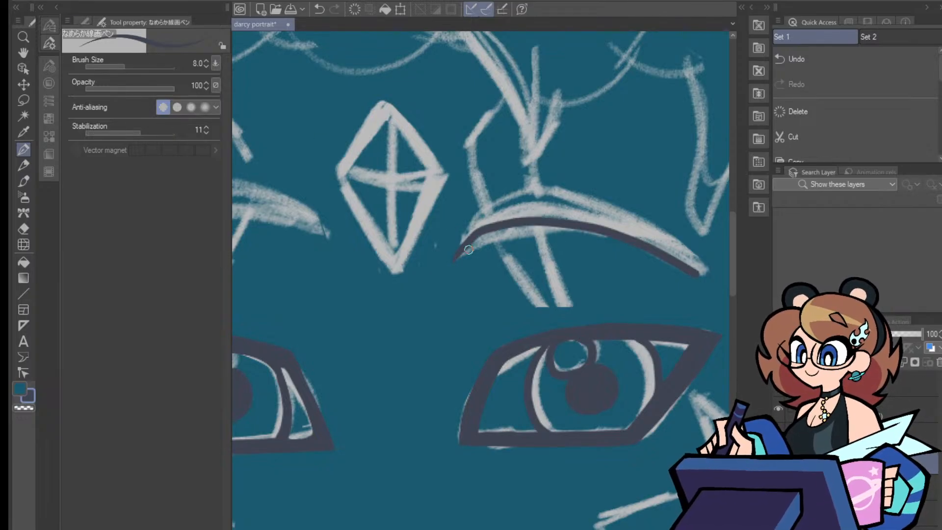
mouse_move(456, 255)
mouse_down()
mouse_move(603, 268)
mouse_move(697, 274)
mouse_up()
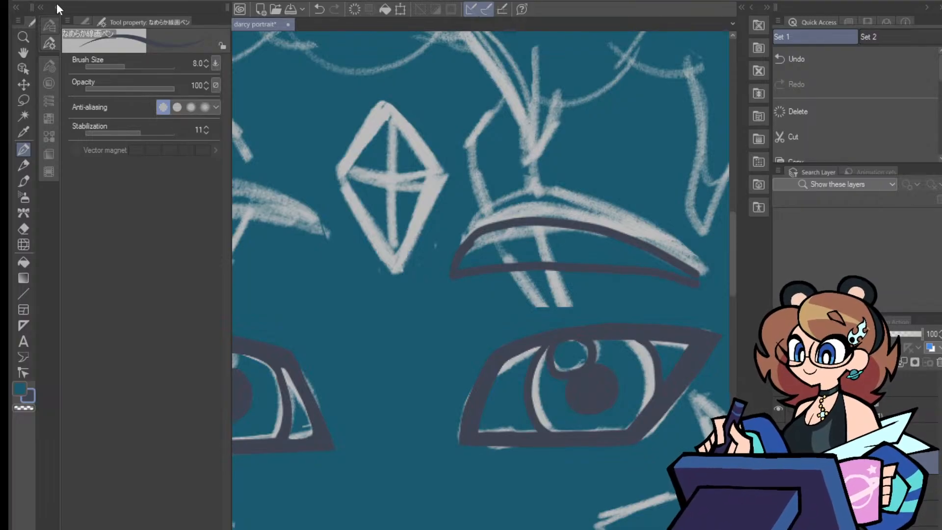
key(ctrl+z)
mouse_move(453, 260)
mouse_down()
mouse_move(588, 254)
mouse_move(699, 271)
mouse_up()
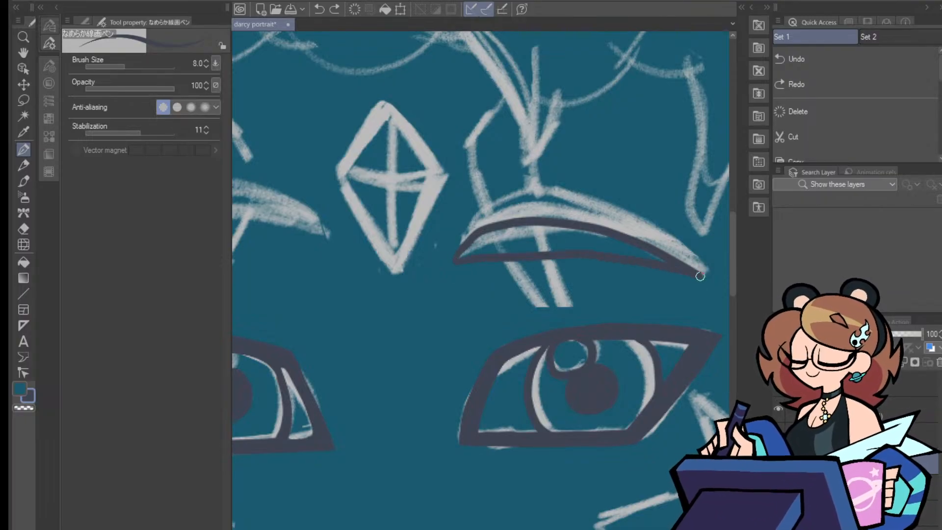
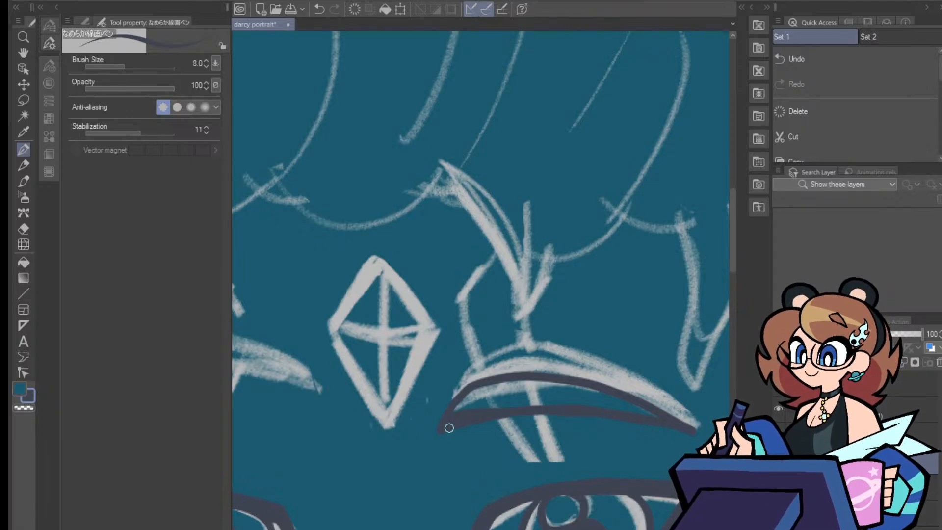
Thicken the right eyebrow's upper and lower lines with the size 8 pen and trim them with the size 11 hard eraser
drag(515, 421, 686, 432)
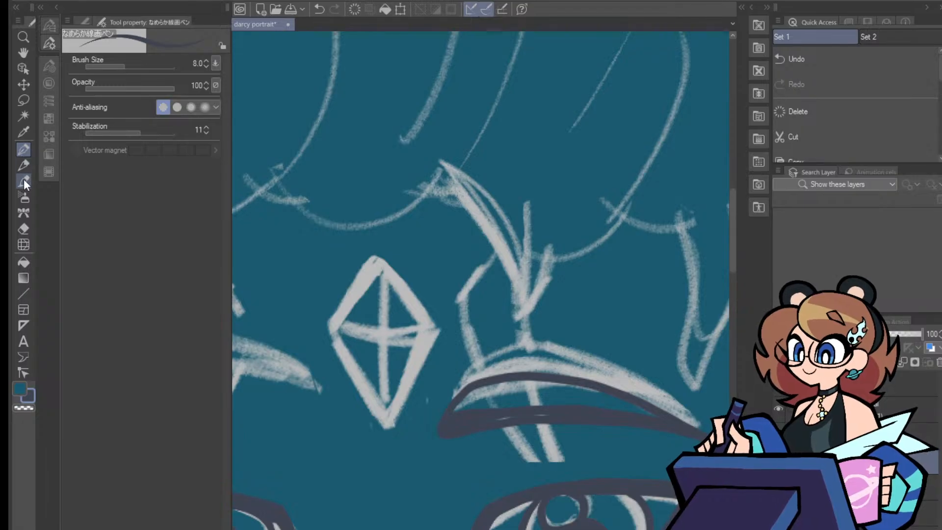
click(23, 228)
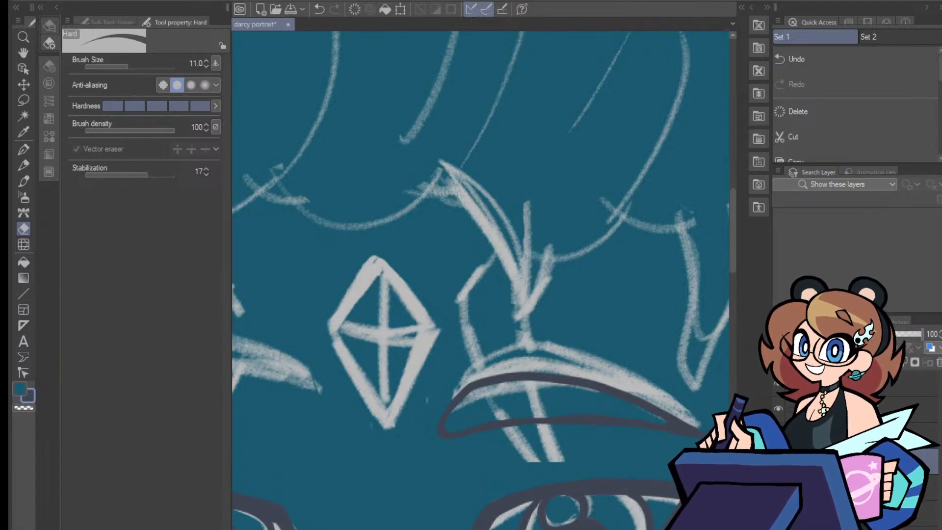
click(24, 149)
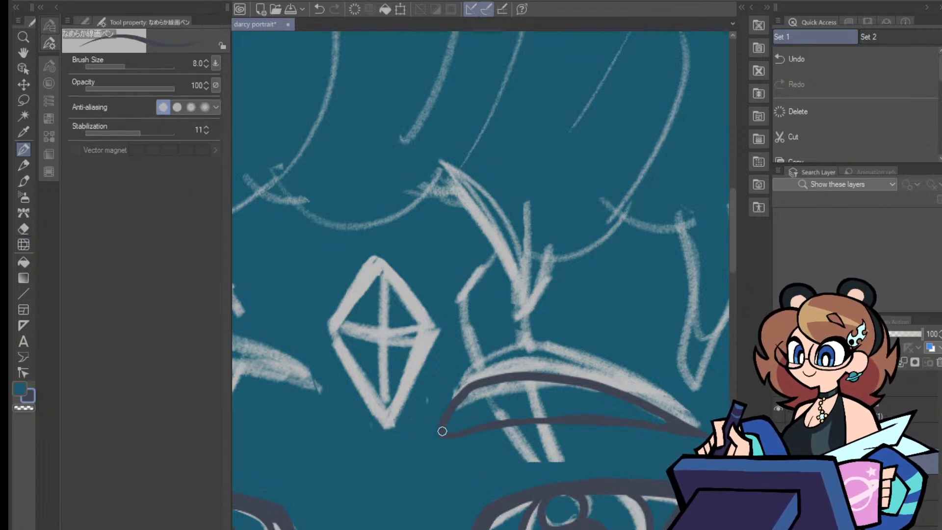
mouse_move(442, 431)
mouse_down()
mouse_move(550, 423)
mouse_move(685, 433)
mouse_up()
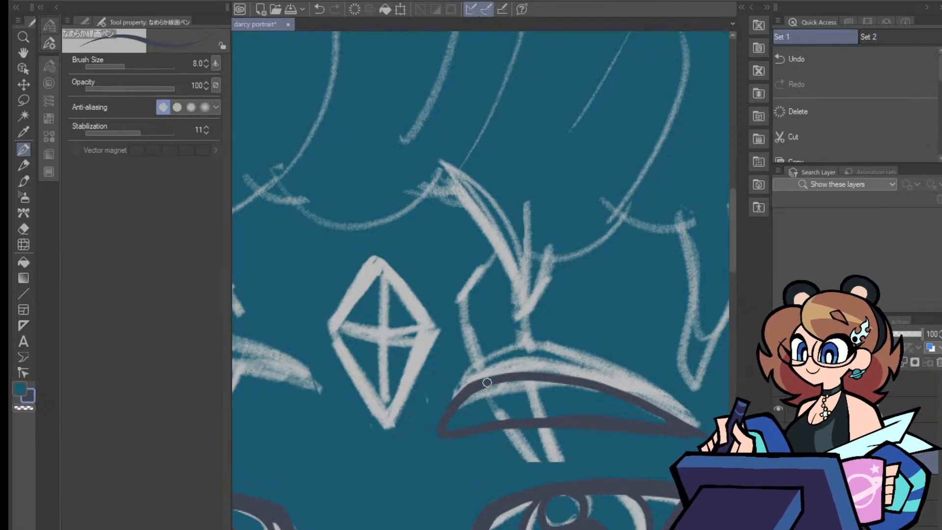
mouse_move(487, 382)
mouse_down()
mouse_move(591, 391)
mouse_move(679, 428)
mouse_up()
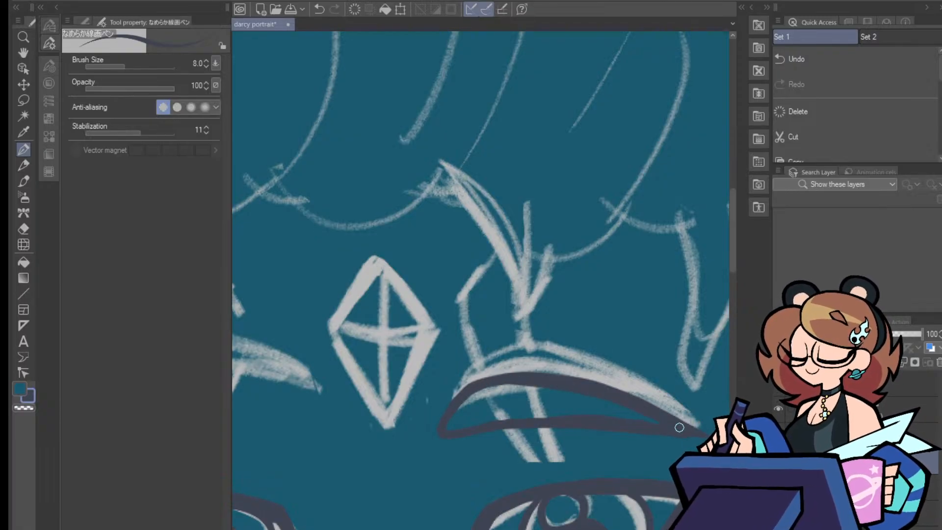
click(23, 229)
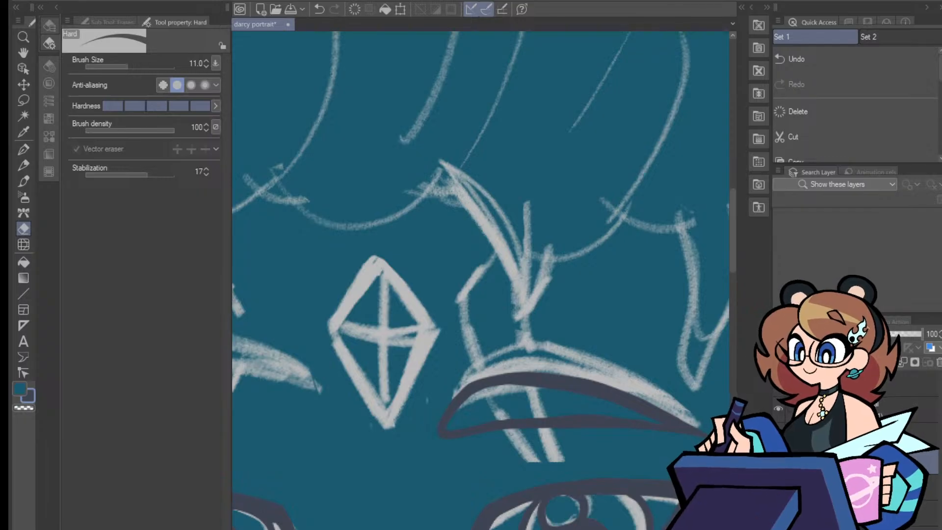
Ink the left eyebrow's arch and lower edge with the size 8 pen to match the right eyebrow
scroll(481, 280, left, 3)
scroll(480, 280, right, 1)
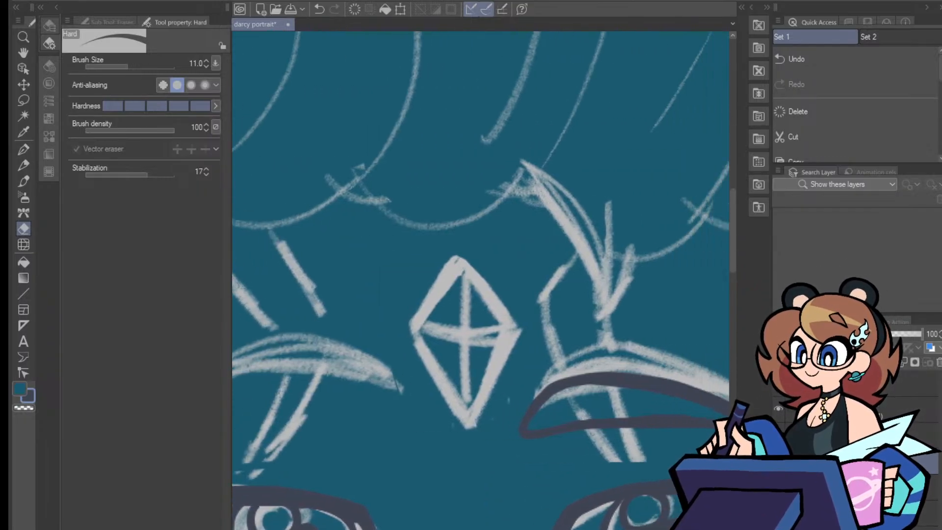
scroll(485, 326, down, 5)
scroll(486, 326, up, 5)
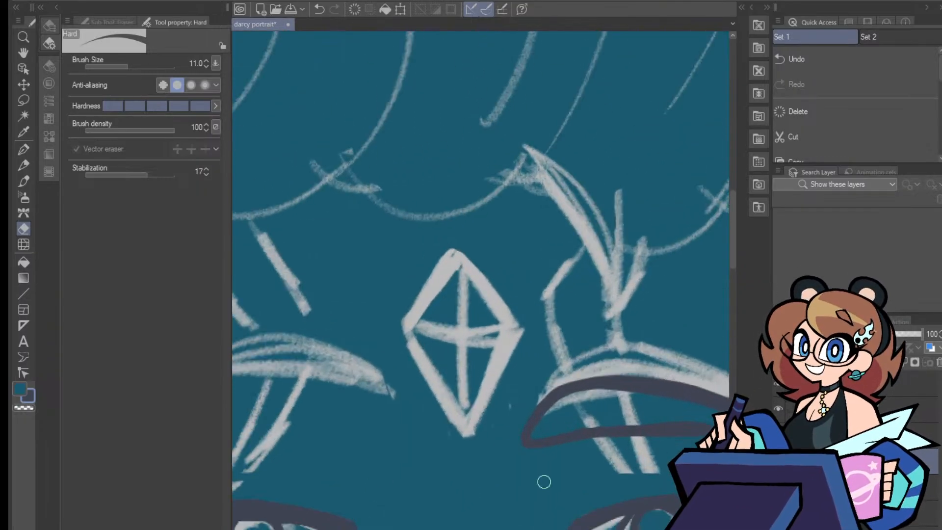
drag(733, 231, 734, 255)
scroll(481, 279, left, 3)
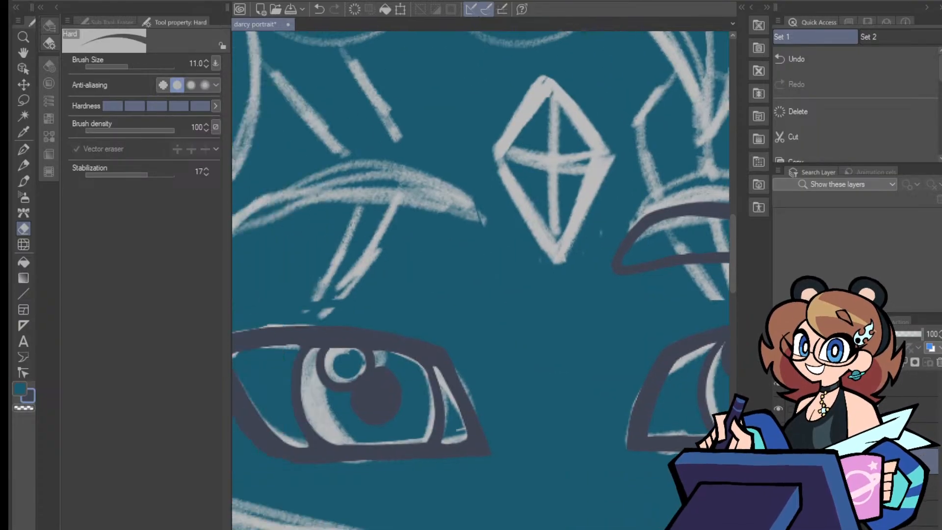
scroll(481, 280, left, 3)
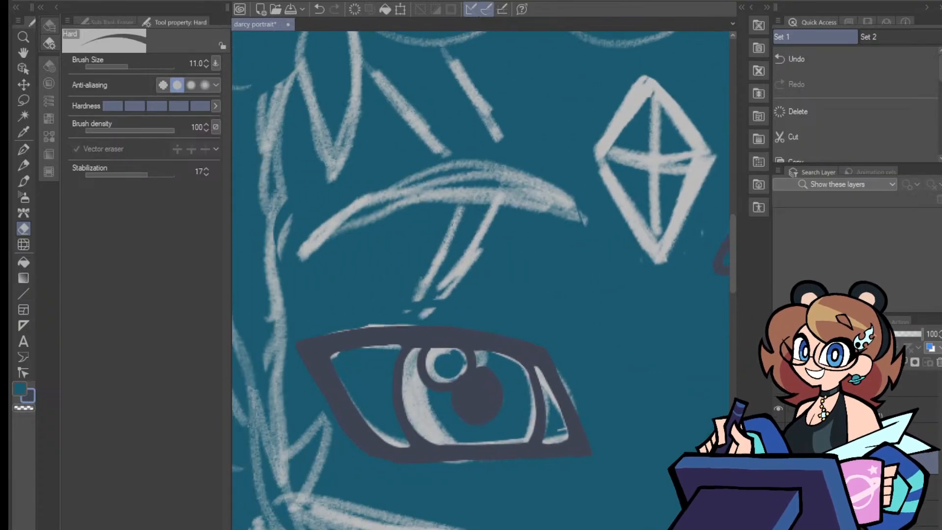
click(23, 150)
mouse_move(598, 243)
mouse_down()
mouse_move(570, 205)
mouse_move(545, 190)
mouse_move(482, 183)
mouse_move(415, 192)
mouse_move(343, 223)
mouse_move(294, 267)
mouse_move(412, 243)
mouse_move(583, 232)
mouse_up()
scroll(480, 279, right, 6)
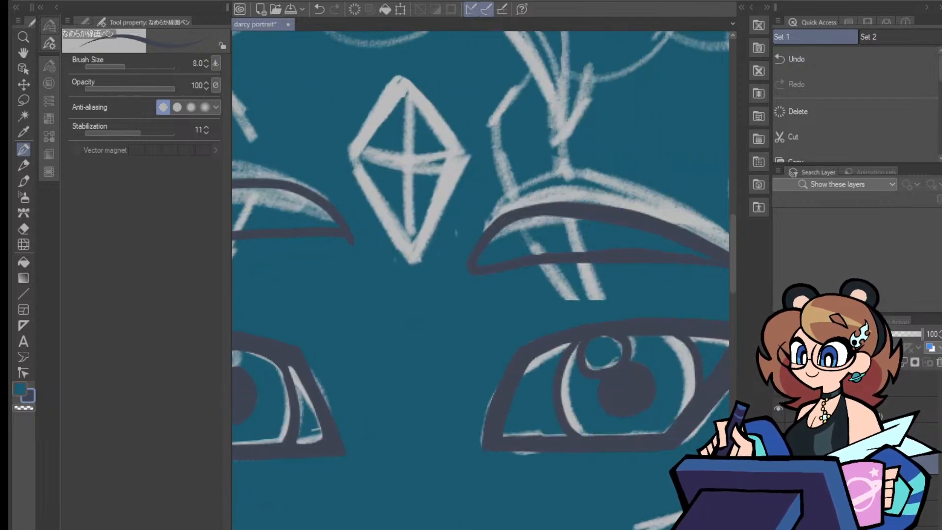
Undo the left eyebrow's arch and lower edge strokes, leaving only the sketch there
scroll(480, 280, left, 7)
key(ctrl+z)
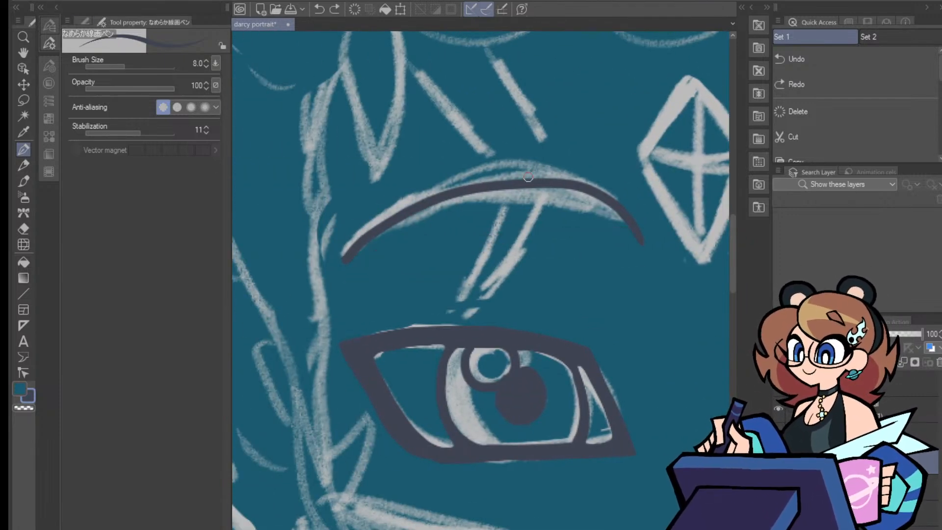
scroll(481, 280, right, 7)
scroll(480, 279, left, 6)
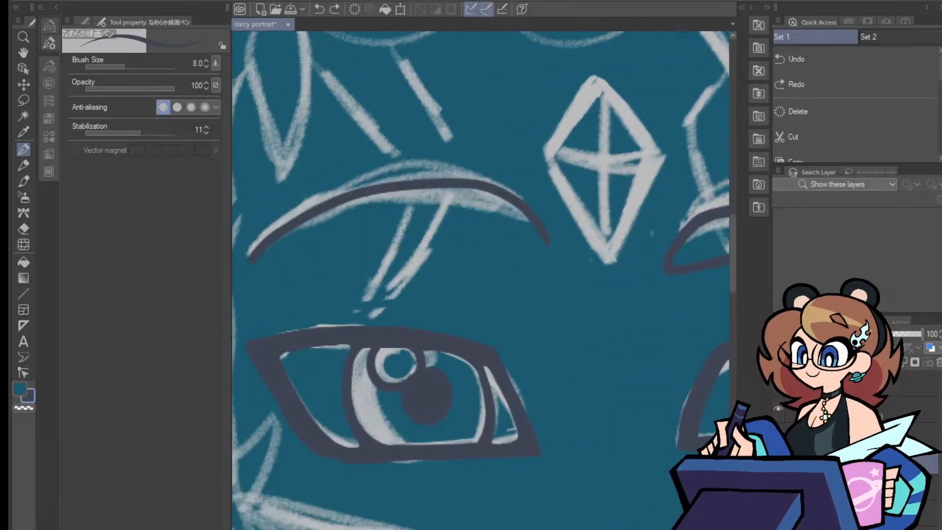
key(ctrl+z)
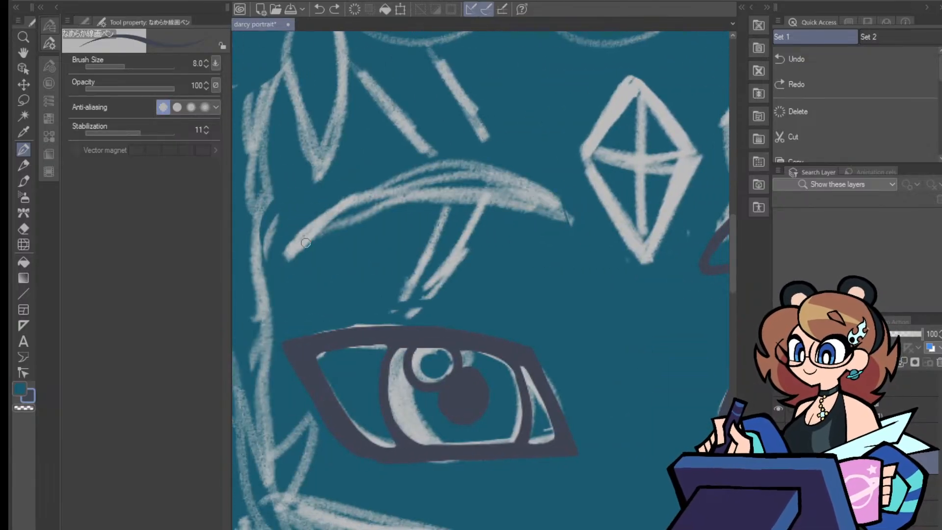
Try to ink the left eyebrow as a closed outline just beneath the sketched brow, compare it with the right eyebrow and undo it
mouse_move(288, 260)
mouse_down()
mouse_move(364, 229)
mouse_move(470, 209)
mouse_move(568, 221)
mouse_up()
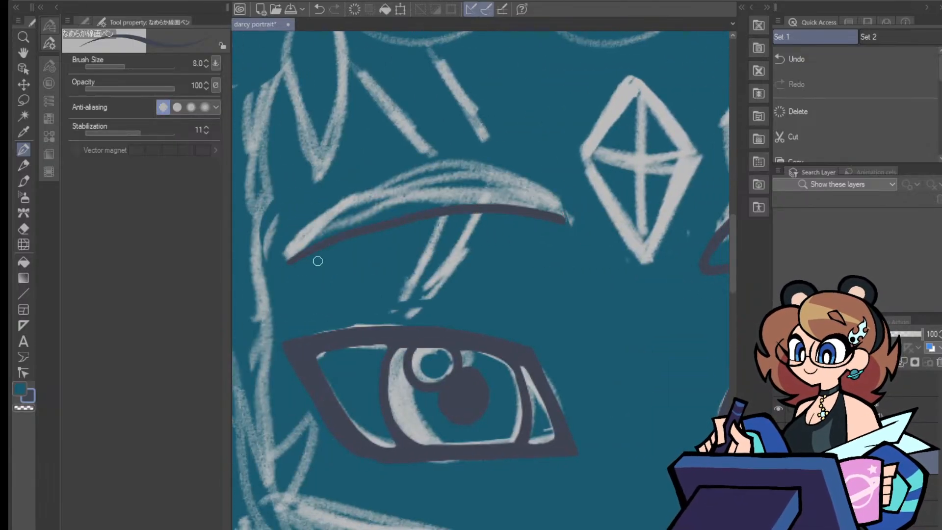
mouse_move(278, 273)
mouse_down()
mouse_move(546, 248)
mouse_move(573, 231)
mouse_move(567, 206)
mouse_up()
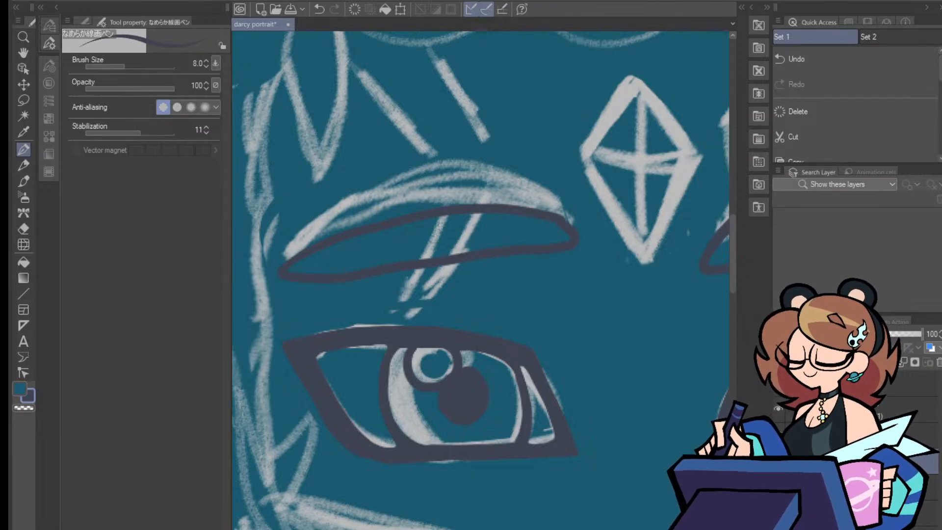
scroll(480, 280, right, 8)
scroll(480, 280, left, 8)
scroll(481, 280, right, 4)
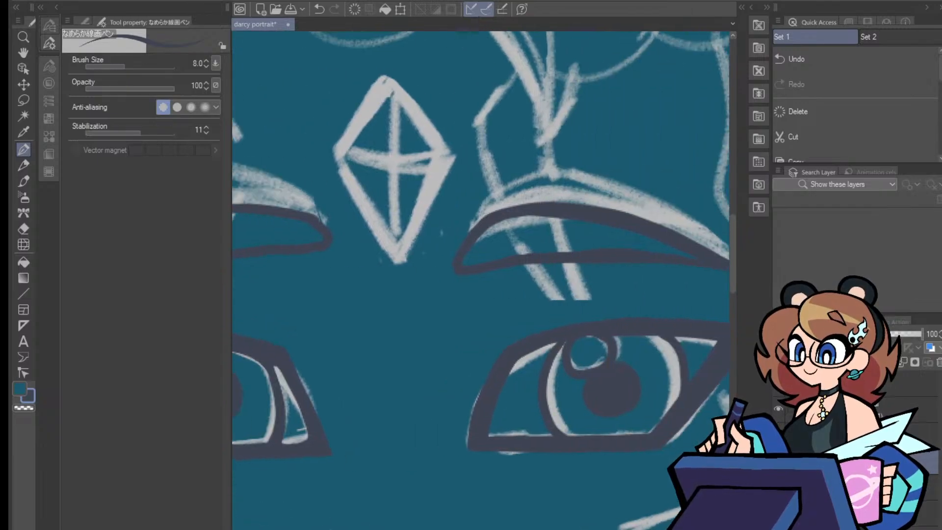
scroll(481, 280, left, 5)
key(ctrl+z)
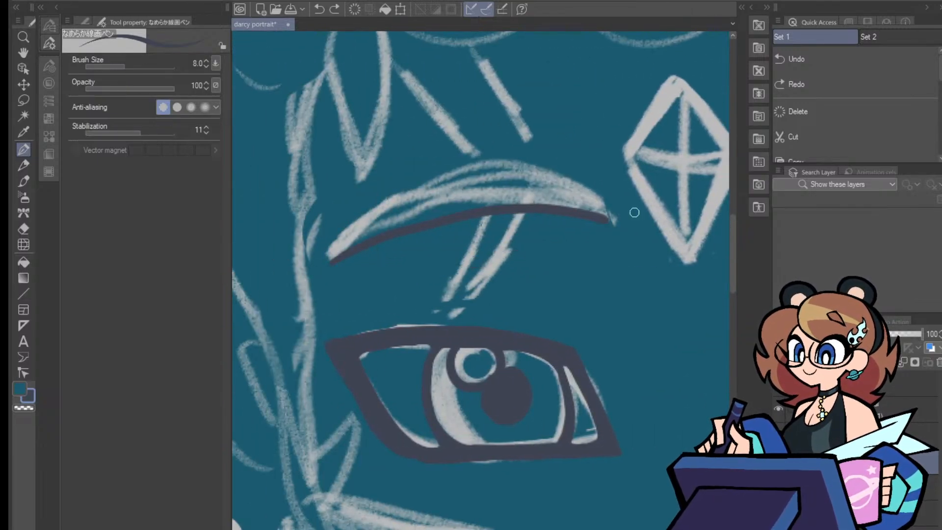
key(ctrl+z)
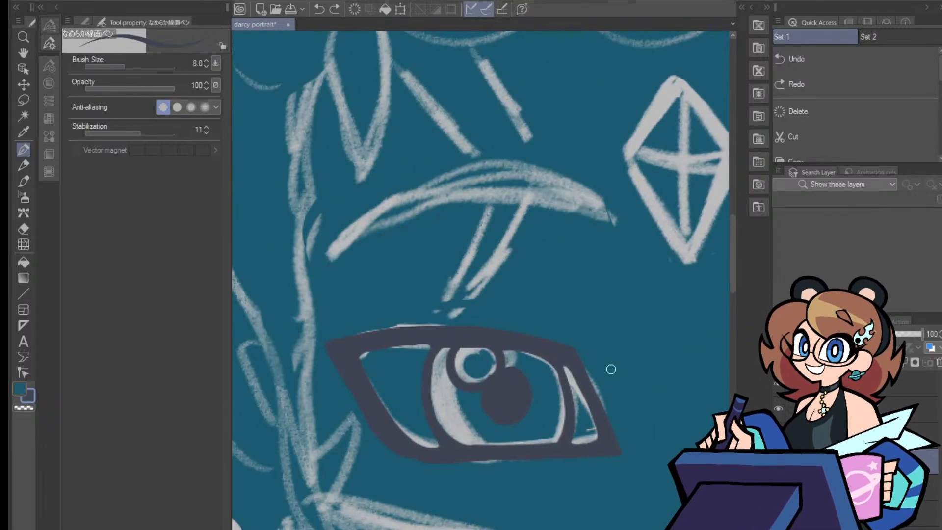
Examine the whole portrait and then the face to judge where the left eyebrow should sit against the right one
key(ctrl+minus)
key(ctrl+minus)
key(ctrl+minus)
key(ctrl+minus)
key(ctrl+minus)
key(ctrl+minus)
key(ctrl+minus)
key(ctrl+minus)
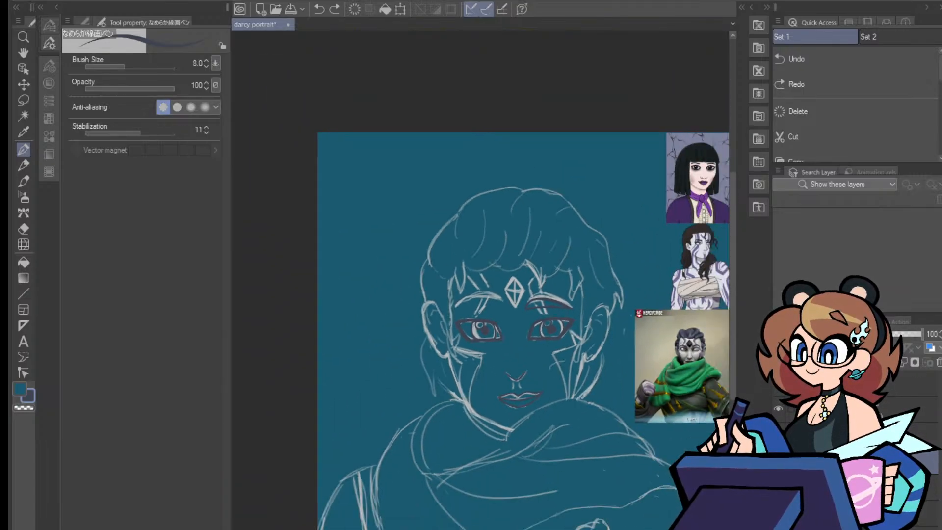
key(ctrl+plus)
key(ctrl+plus)
key(ctrl+plus)
key(ctrl+plus)
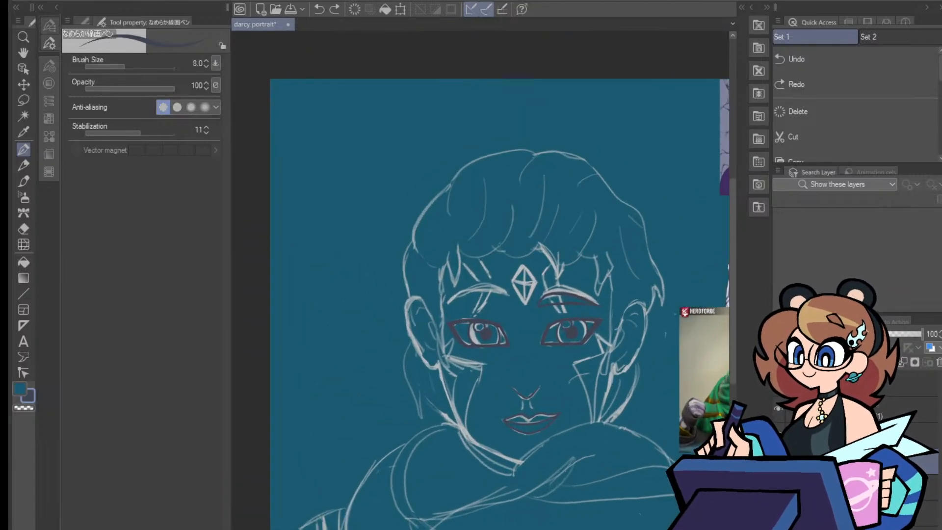
key(ctrl+plus)
key(ctrl+plus)
key(ctrl+plus)
key(ctrl+plus)
key(ctrl+plus)
key(ctrl+minus)
key(ctrl+minus)
key(ctrl+minus)
key(ctrl+minus)
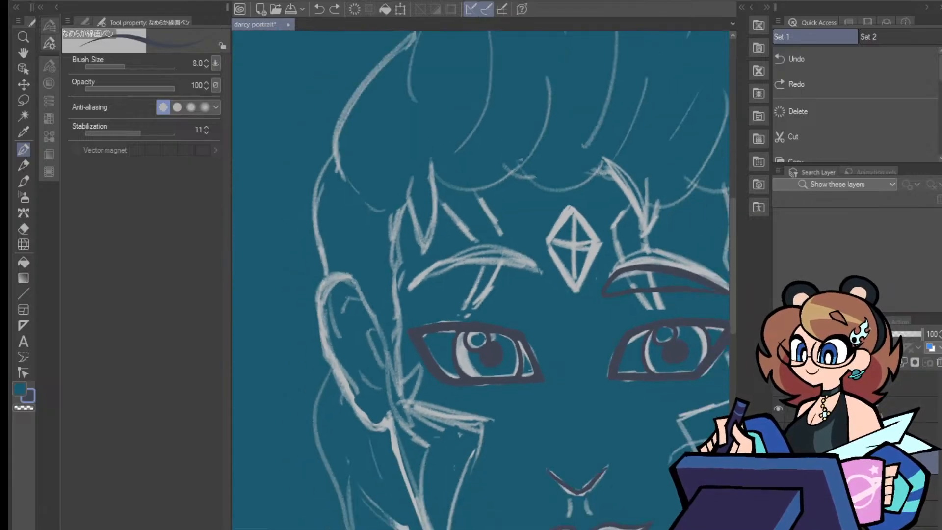
Ink the left eyebrow as a closed arched outline just beneath its sketch with the size 8 pen
key(ctrl+plus)
key(ctrl+plus)
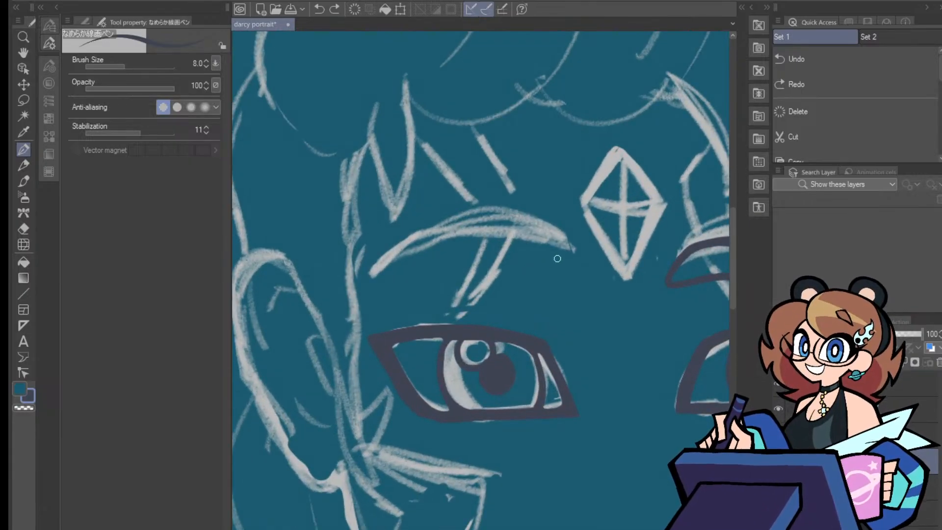
mouse_move(574, 263)
mouse_down()
mouse_move(542, 247)
mouse_move(450, 251)
mouse_move(372, 288)
mouse_move(374, 278)
mouse_move(378, 293)
mouse_move(365, 294)
mouse_move(579, 273)
mouse_up()
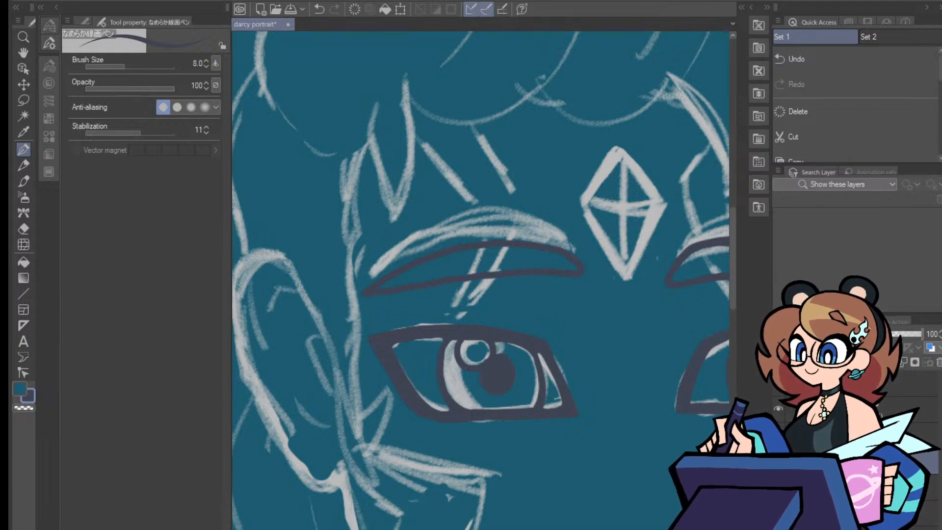
key(ctrl+minus)
key(ctrl+plus)
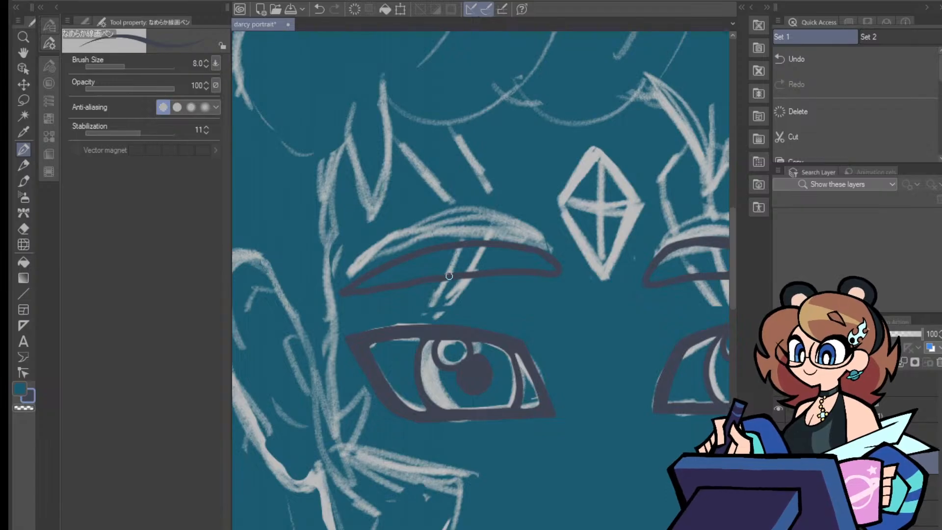
Redraw the left eyebrow's lower edge flatter and lower toward the inner end with the size 8 pen
drag(448, 276, 546, 284)
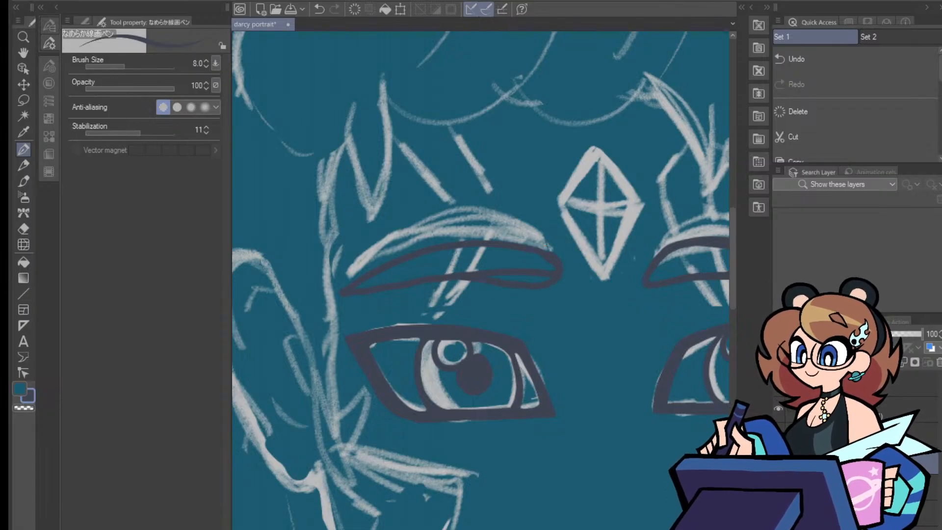
scroll(481, 280, right, 5)
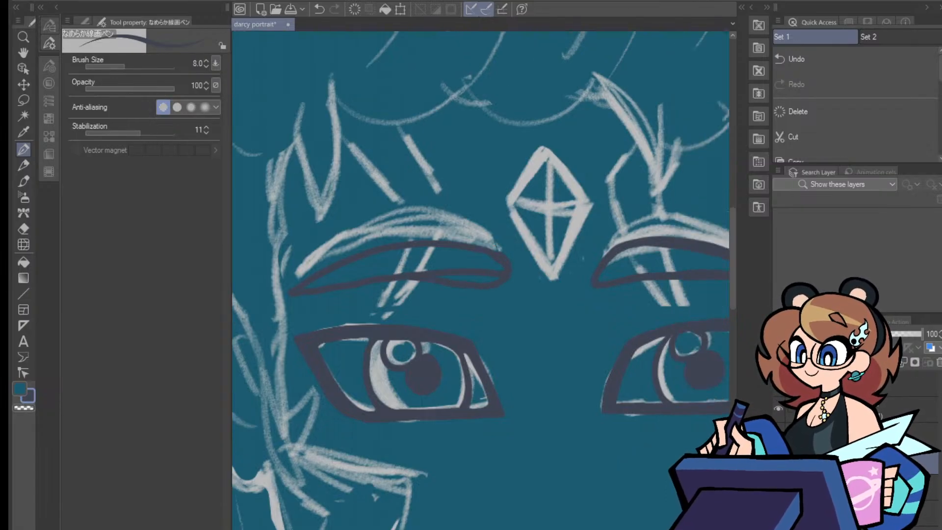
scroll(481, 280, left, 5)
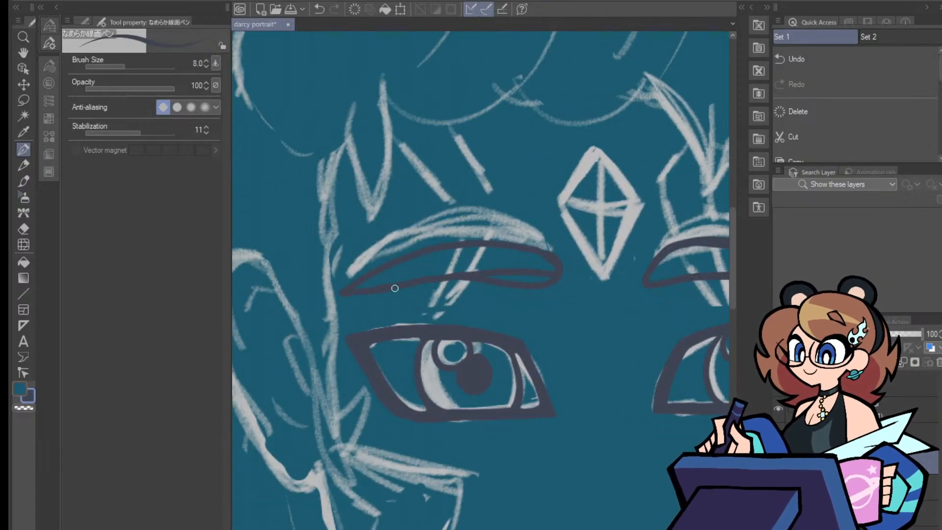
mouse_move(395, 288)
mouse_down()
mouse_move(554, 285)
mouse_move(563, 280)
mouse_move(551, 254)
mouse_up()
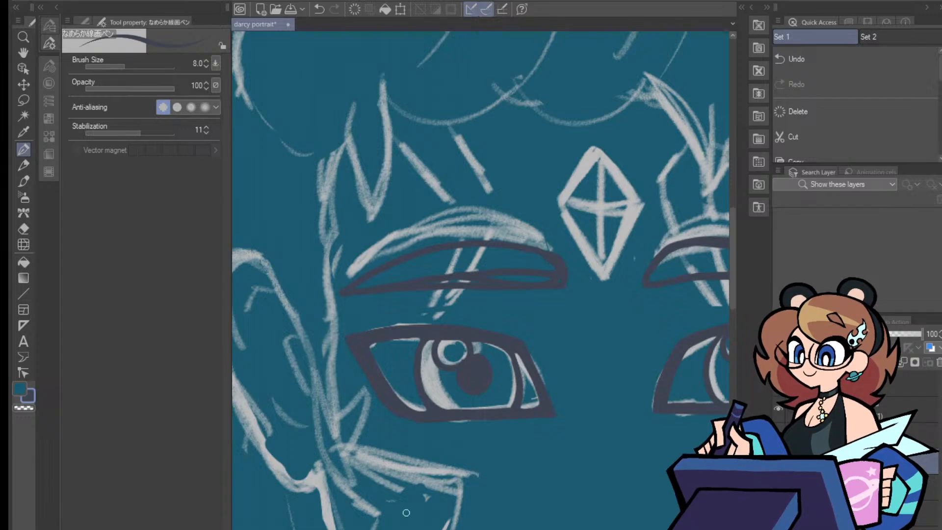
Erase the old lower-edge lines inside the left eyebrow outline with the size 11 hard eraser
click(23, 229)
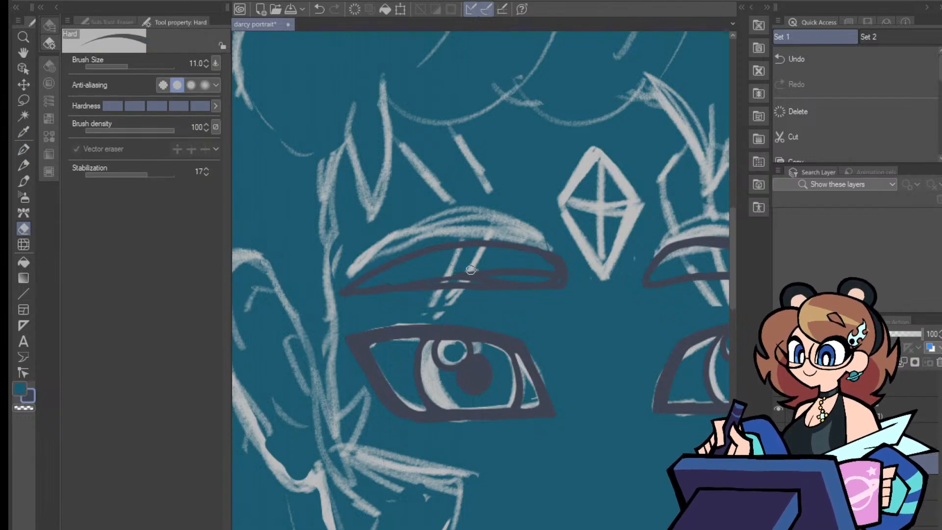
mouse_move(441, 275)
mouse_down()
mouse_move(521, 266)
mouse_move(521, 275)
mouse_move(530, 266)
mouse_up()
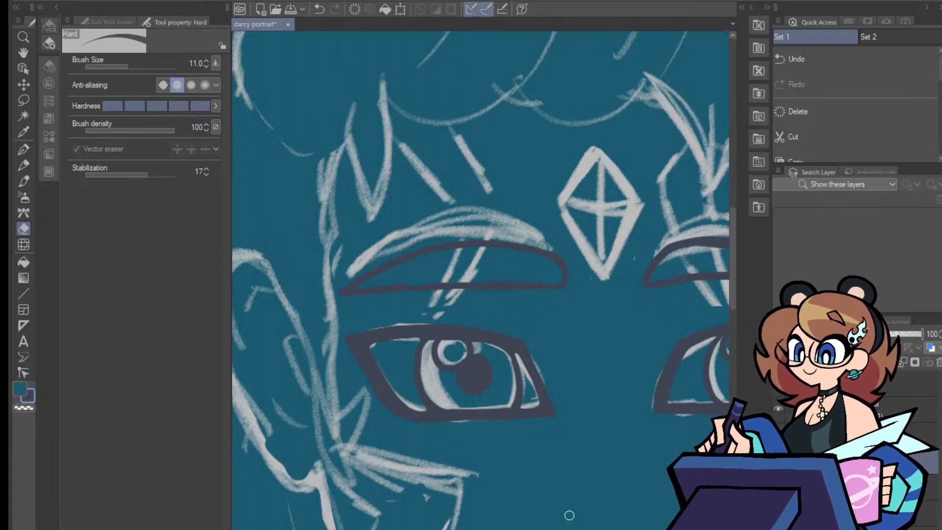
scroll(480, 281, right, 5)
scroll(481, 281, left, 5)
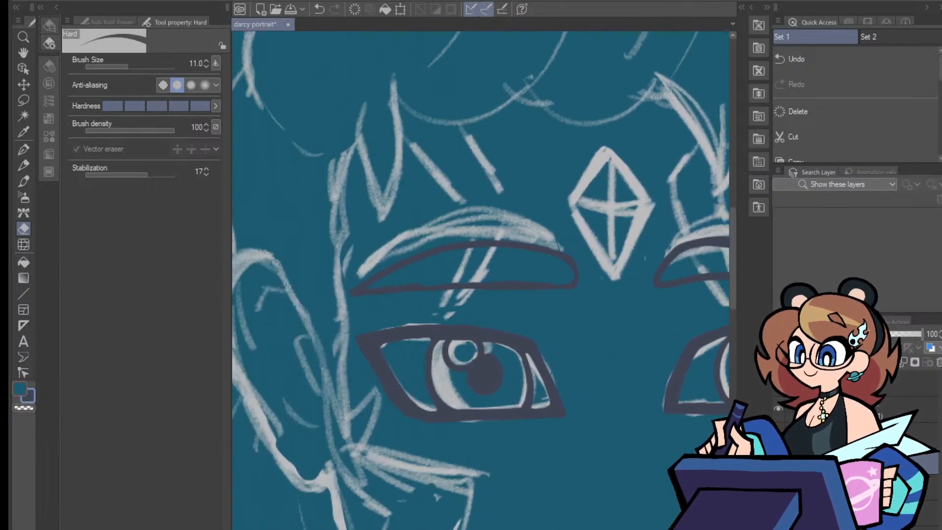
Thin the left eyebrow's outer tip with the size 11 hard eraser and re-ink its upper line with the size 8 pen
scroll(480, 281, right, 3)
scroll(481, 281, right, 3)
scroll(481, 281, left, 9)
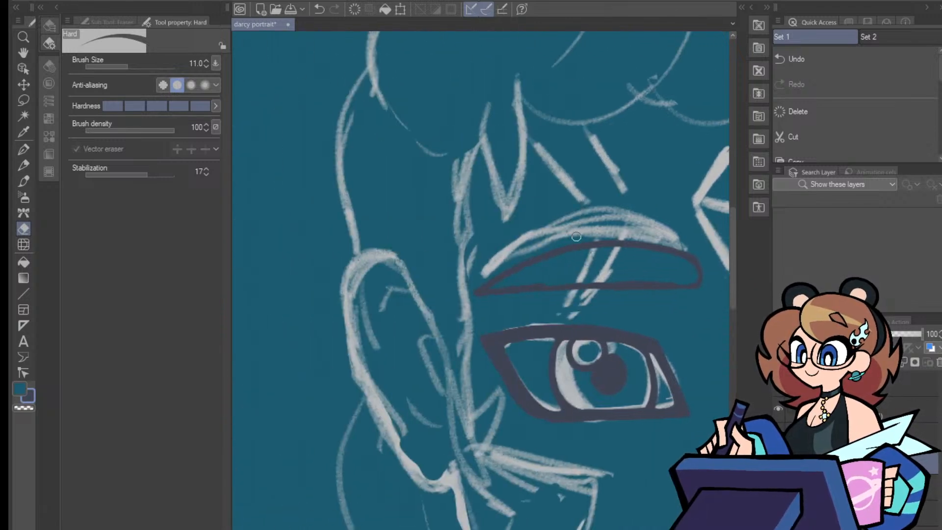
drag(519, 261, 480, 291)
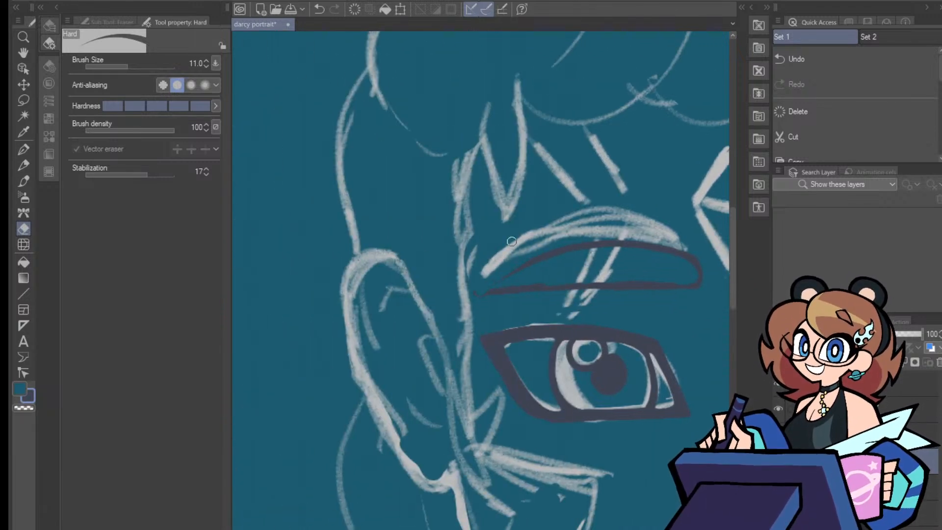
click(23, 150)
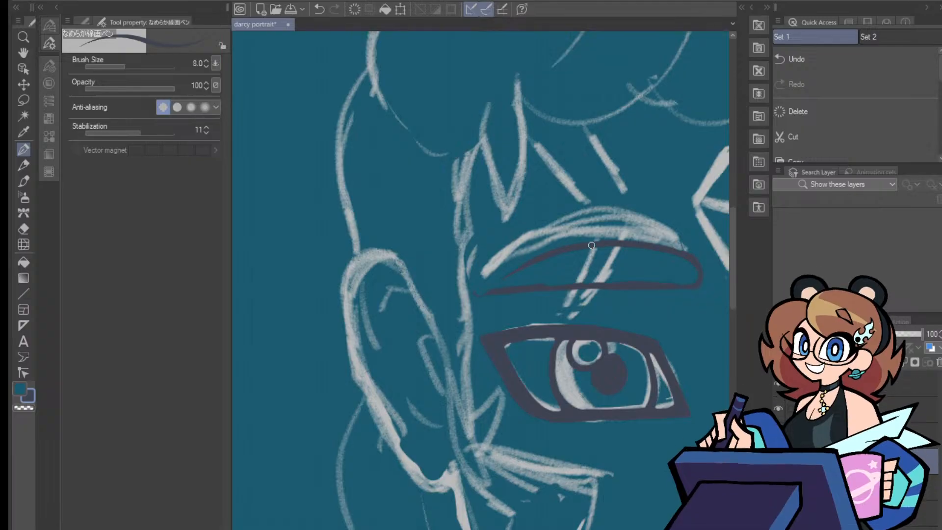
drag(539, 259, 501, 283)
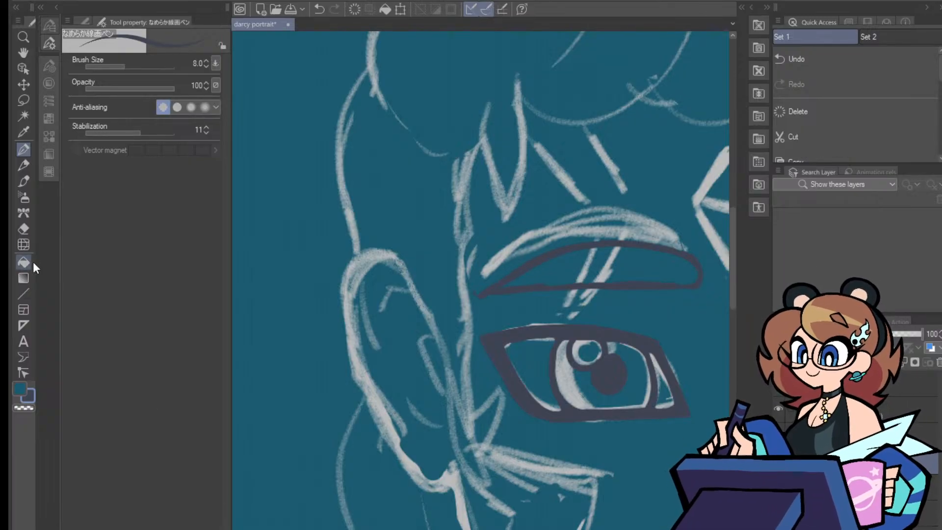
click(24, 230)
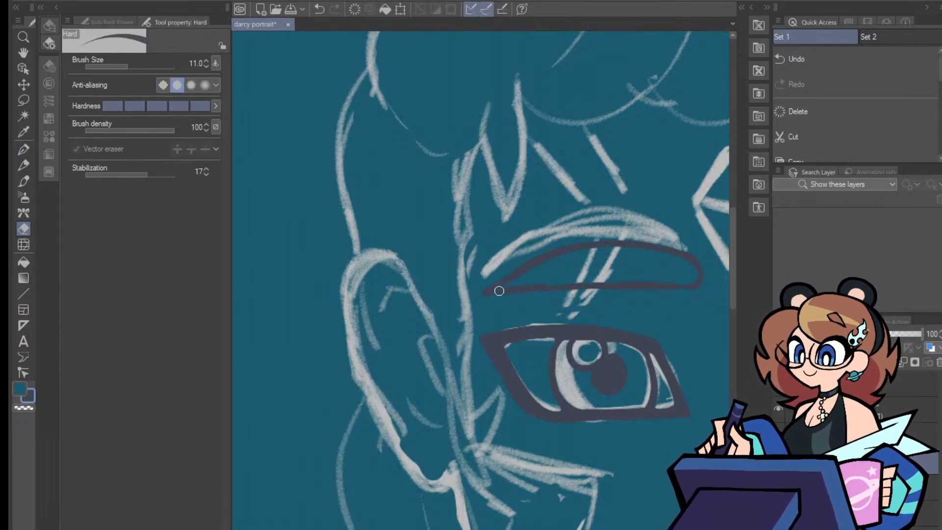
Erase the right eyebrow's outer tip with the size 11 hard eraser and redraw it slightly lower with the size 8 pen
scroll(481, 280, right, 6)
scroll(481, 280, left, 2)
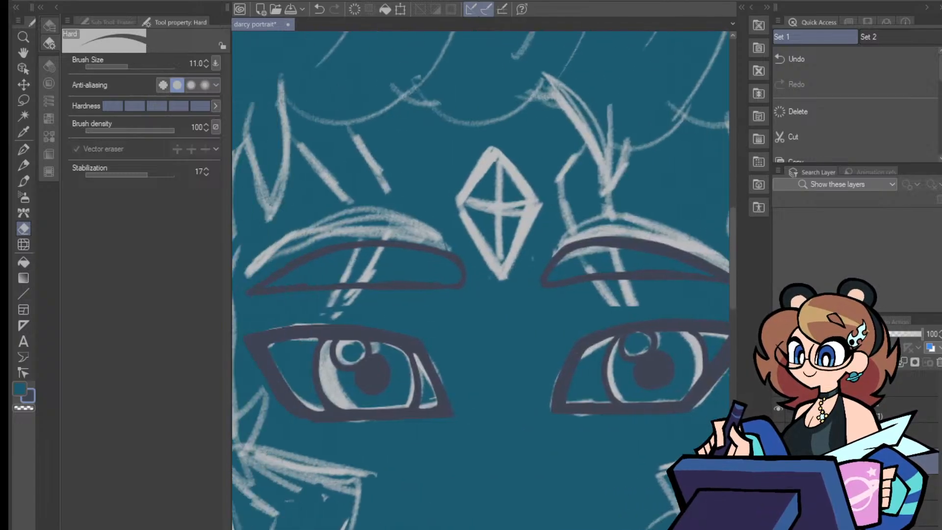
scroll(481, 280, right, 2)
scroll(660, 326, left, 3)
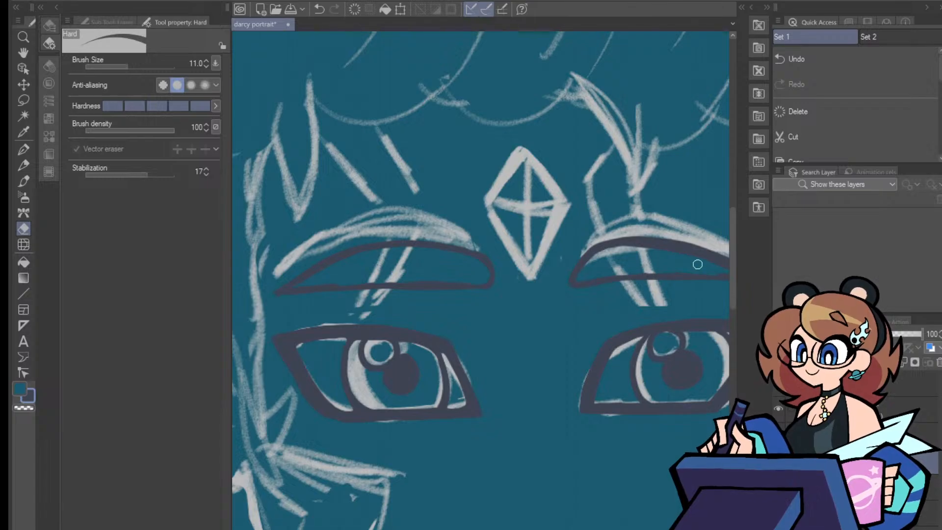
scroll(480, 280, right, 4)
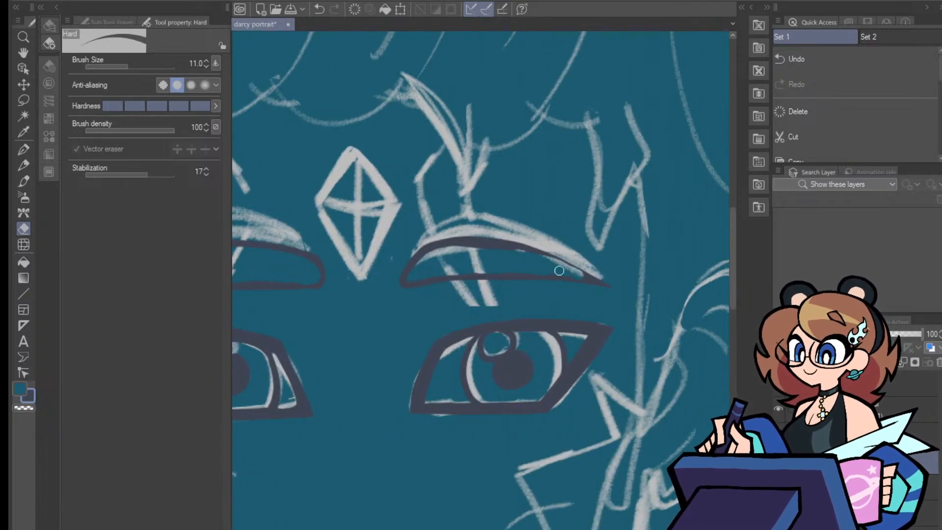
drag(561, 268, 605, 290)
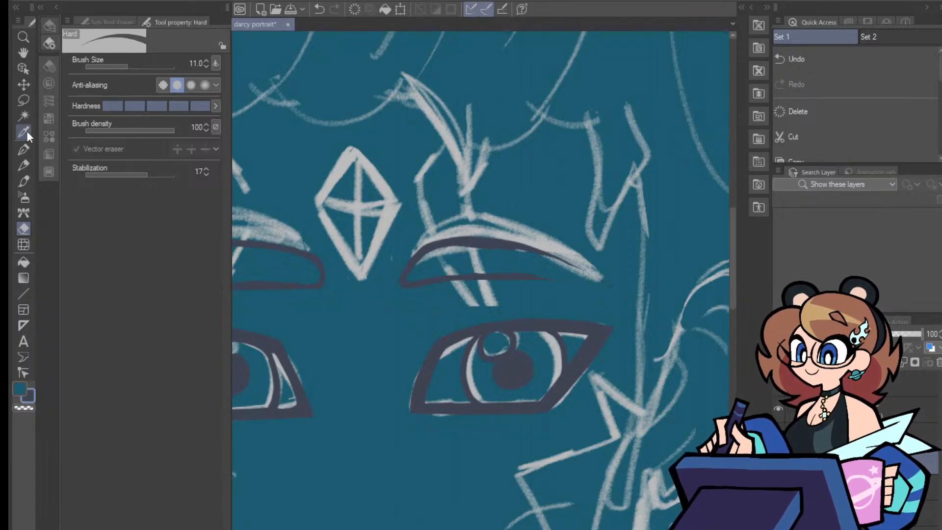
key(p)
drag(561, 275, 607, 291)
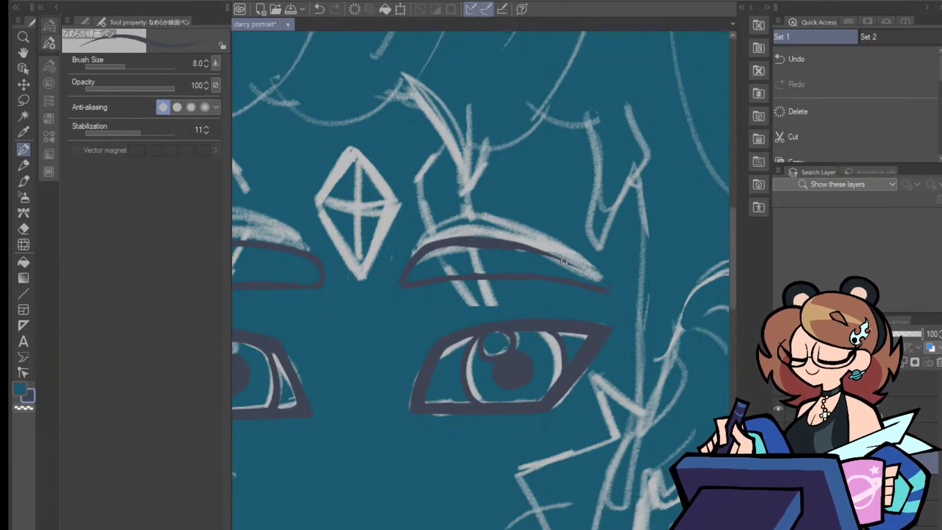
drag(514, 247, 614, 293)
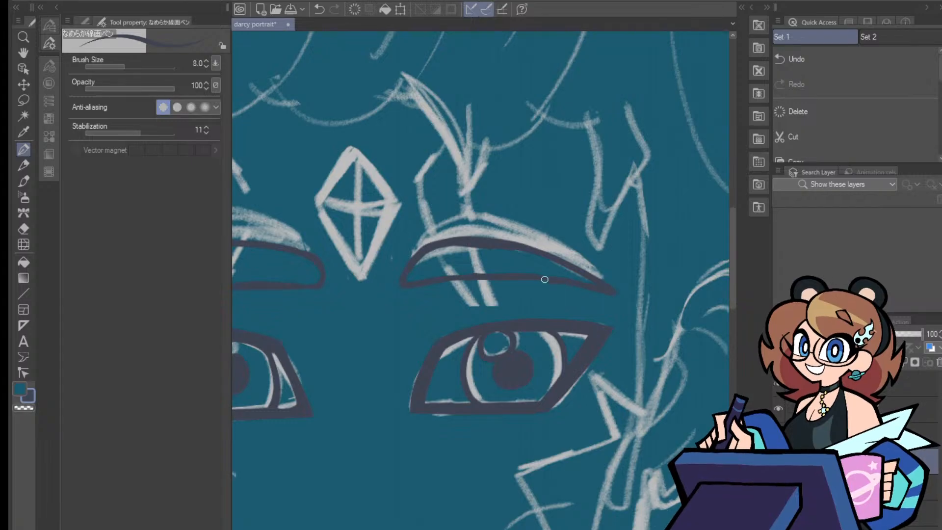
Thicken the right eyebrow's lower line with the size 8 pen and trim its upper side with the size 11 hard eraser
mouse_move(478, 273)
mouse_down()
mouse_move(407, 287)
mouse_move(511, 280)
mouse_move(612, 294)
mouse_up()
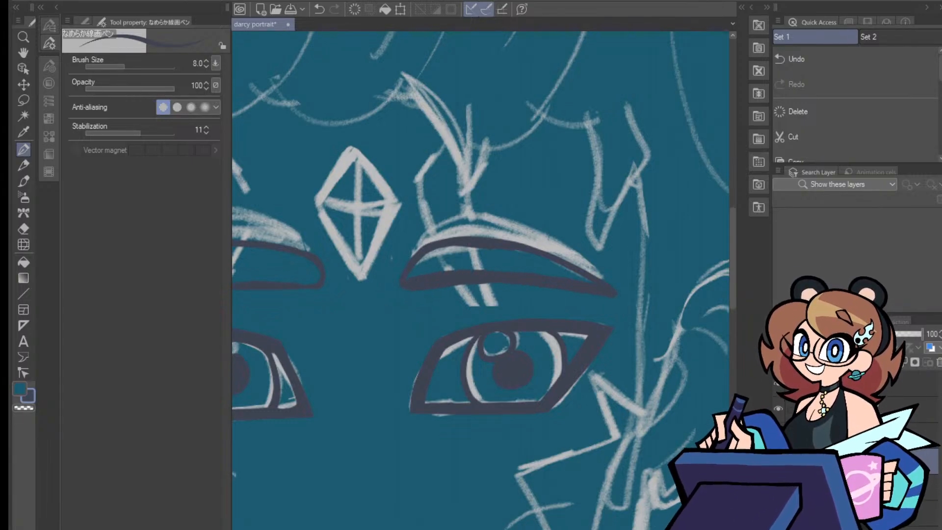
click(23, 229)
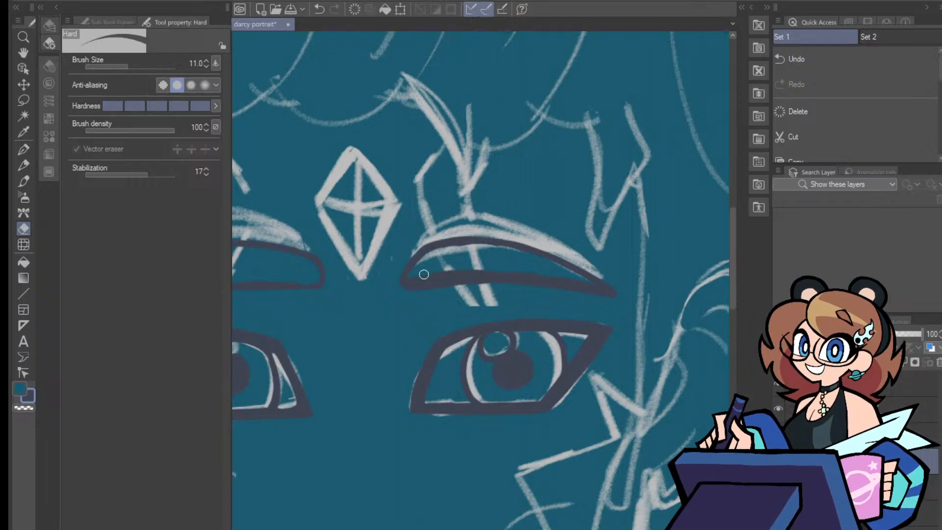
mouse_move(412, 279)
mouse_down()
mouse_move(483, 268)
mouse_move(602, 283)
mouse_up()
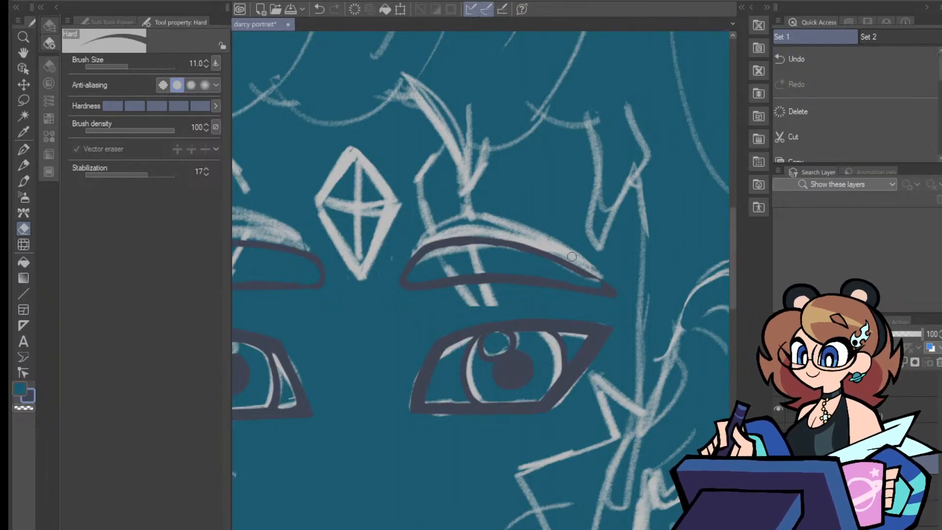
click(29, 152)
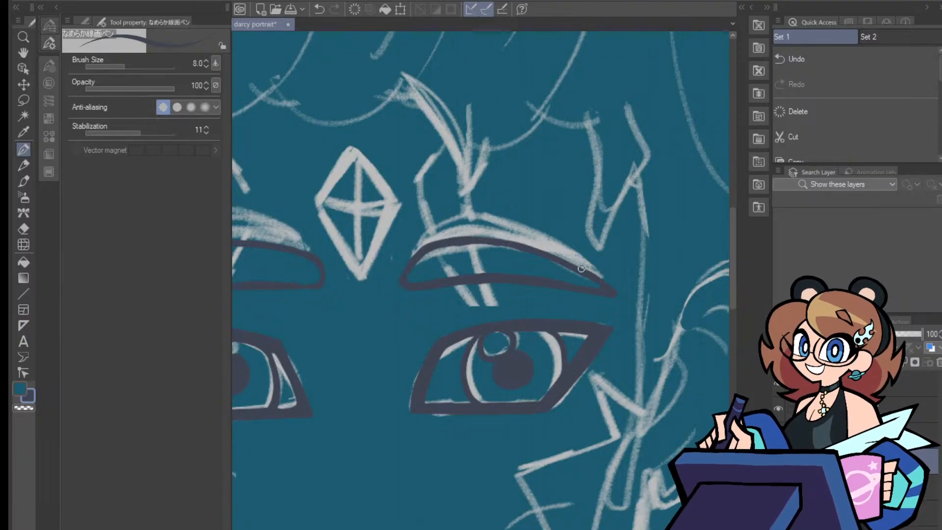
Erase the inner end of the eyebrow line over the left eye and redraw it slimmer with the size 8 pen
scroll(480, 280, left, 4)
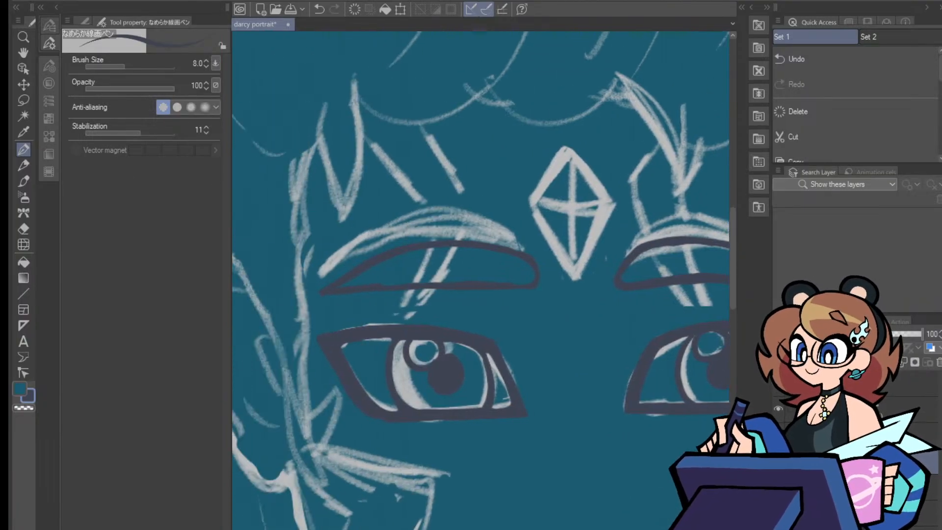
scroll(481, 279, right, 5)
scroll(480, 279, left, 5)
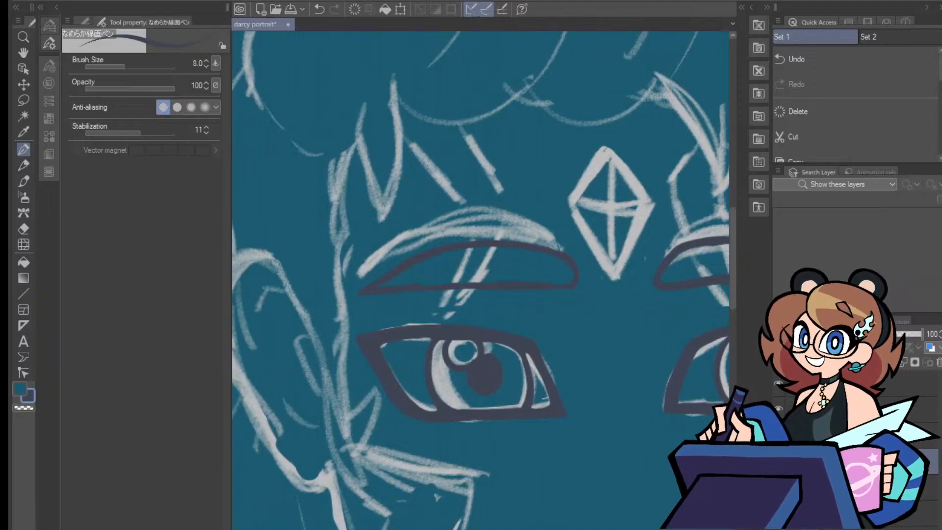
scroll(481, 280, right, 5)
scroll(481, 280, left, 4)
scroll(481, 279, right, 4)
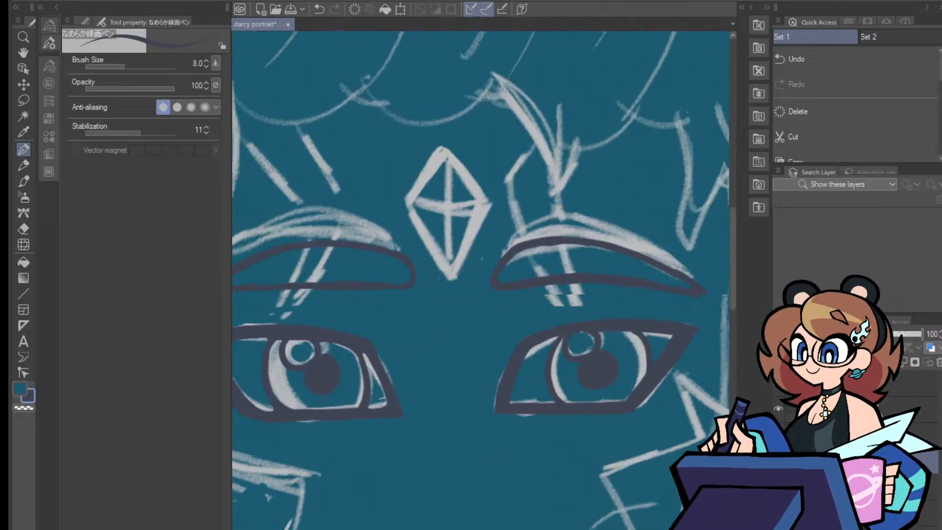
scroll(481, 280, left, 5)
click(24, 229)
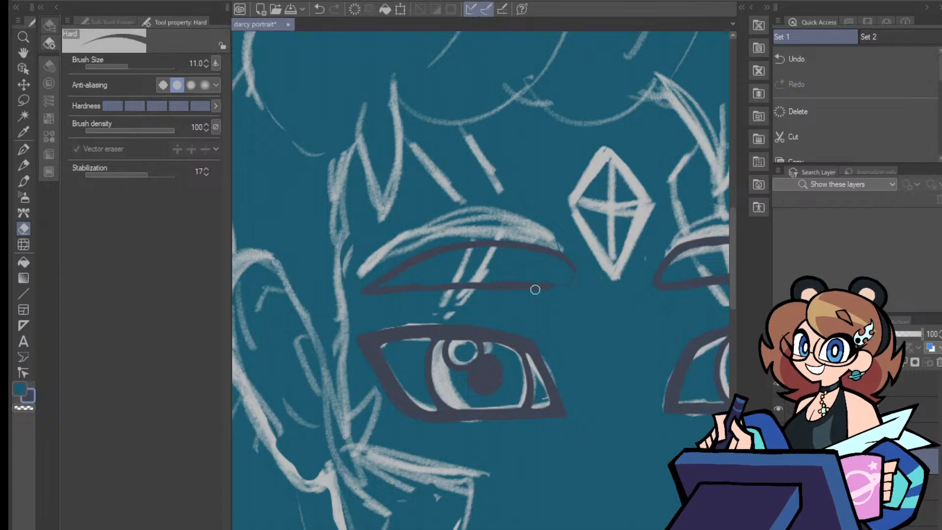
click(23, 149)
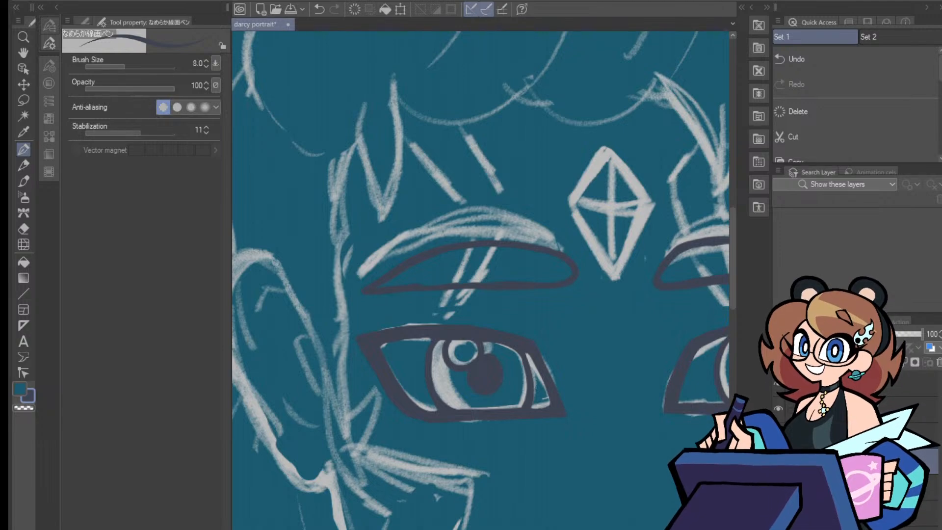
Lasso the eyebrow over the right eye, move it slightly up and scale it to 102%
scroll(478, 310, down, 6)
scroll(478, 310, up, 5)
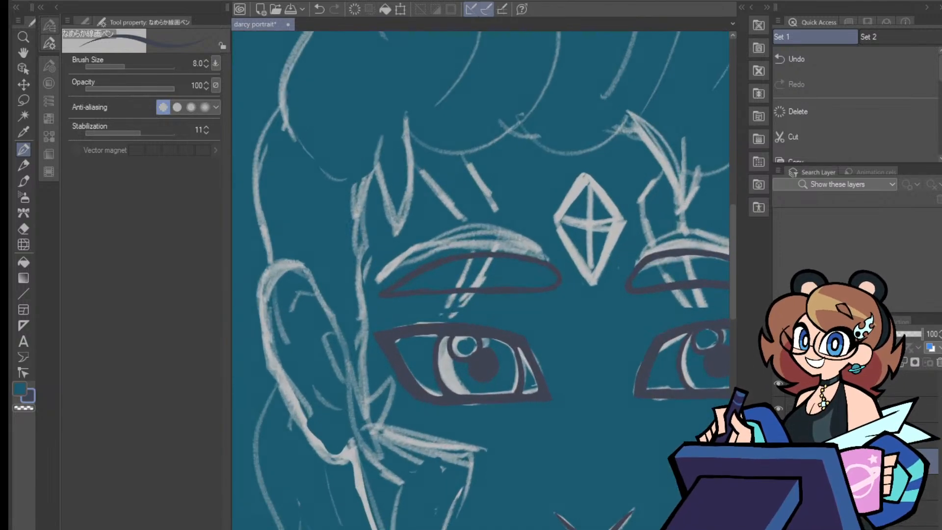
scroll(482, 312, down, 6)
scroll(482, 312, up, 7)
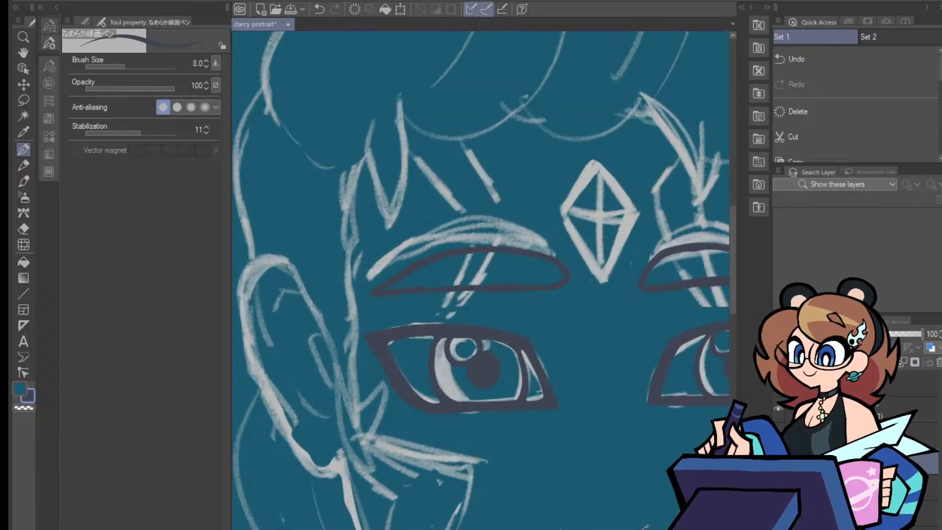
scroll(480, 281, right, 5)
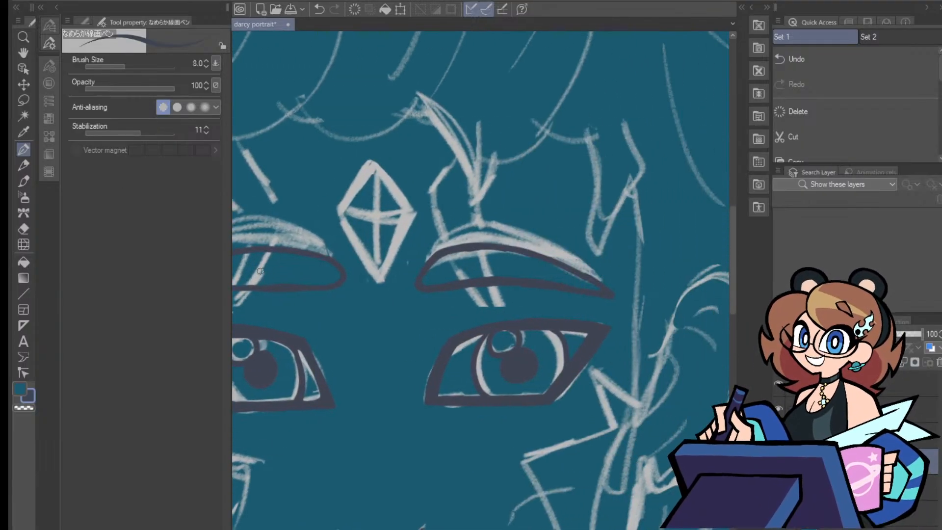
click(23, 100)
mouse_move(418, 311)
mouse_down()
mouse_move(471, 228)
mouse_move(577, 243)
mouse_move(613, 310)
mouse_up()
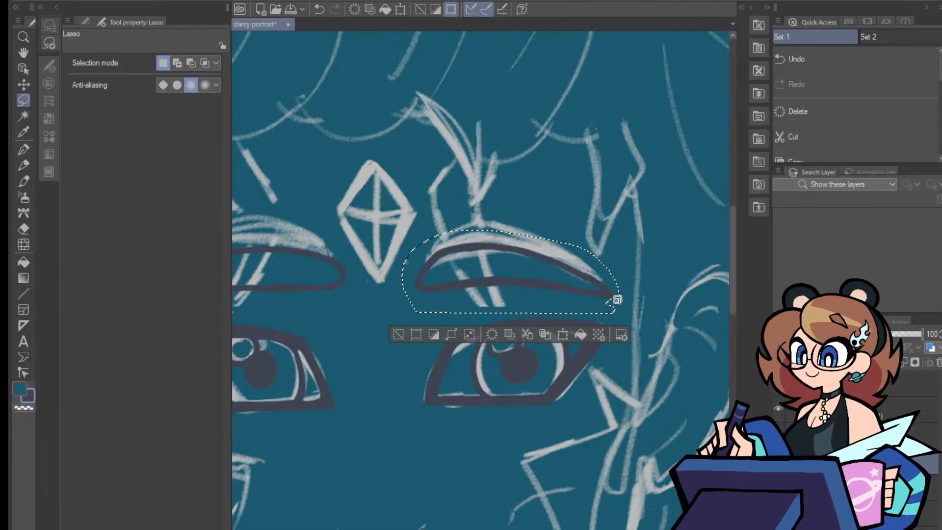
click(563, 334)
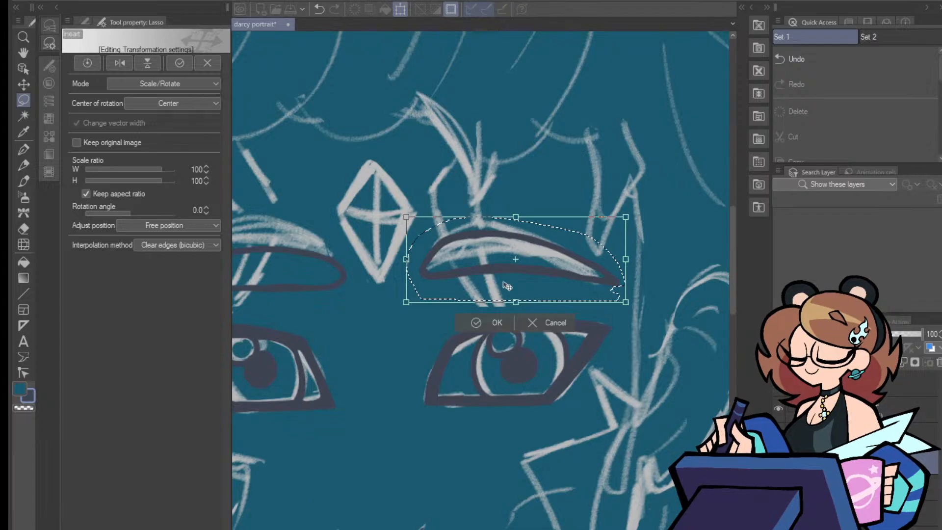
drag(406, 302, 402, 304)
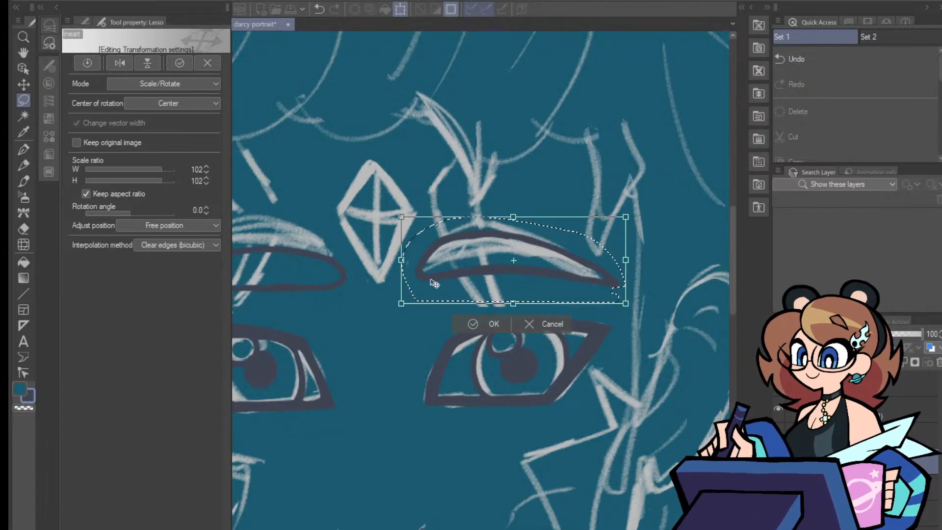
click(479, 329)
click(405, 323)
Lasso the eyebrow over the left eye, scale it to 102%, rotate it to -0.6° and shift it slightly outward
drag(569, 529, 541, 529)
scroll(480, 304, down, 10)
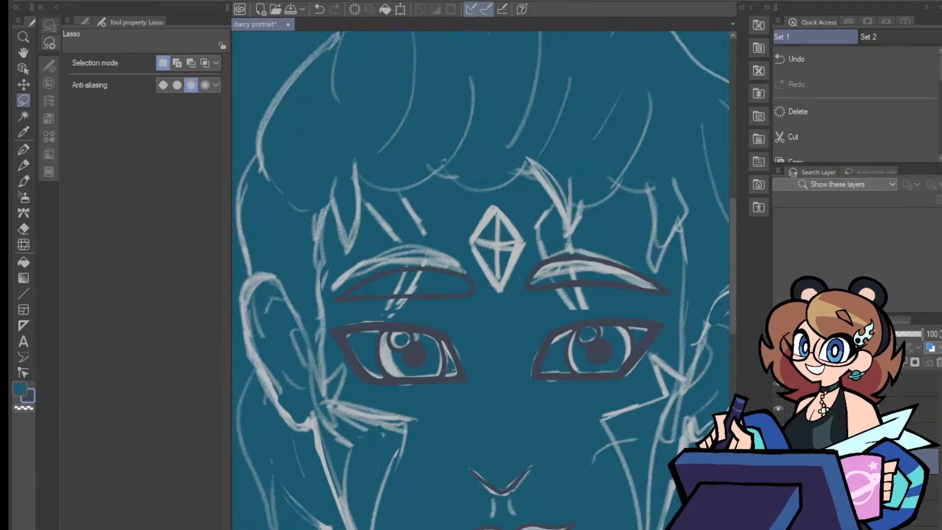
scroll(481, 304, up, 8)
scroll(464, 297, up, 2)
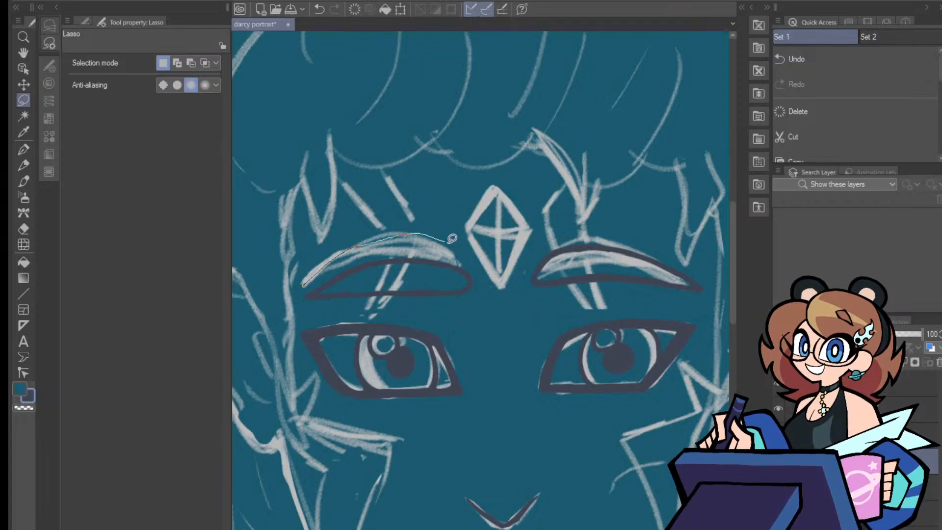
mouse_move(447, 240)
mouse_down()
mouse_move(488, 306)
mouse_move(429, 322)
mouse_move(321, 314)
mouse_move(301, 287)
mouse_up()
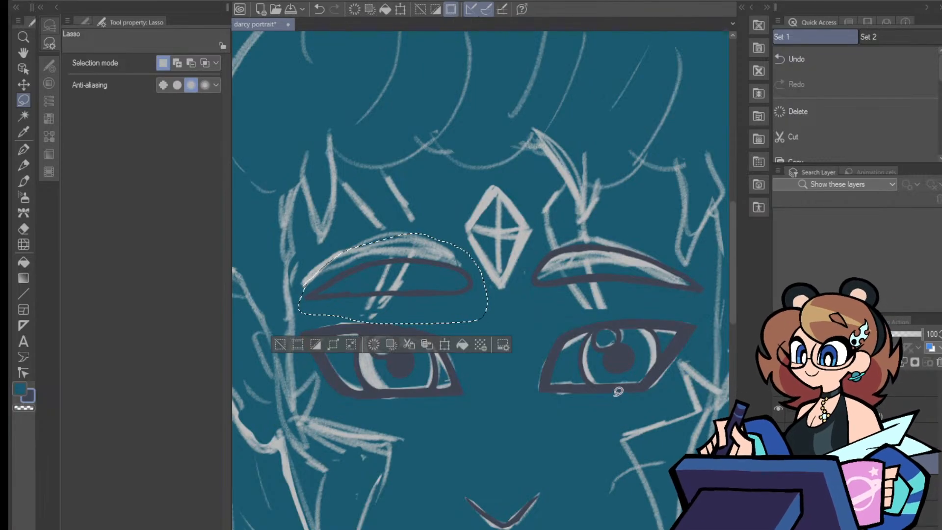
click(444, 344)
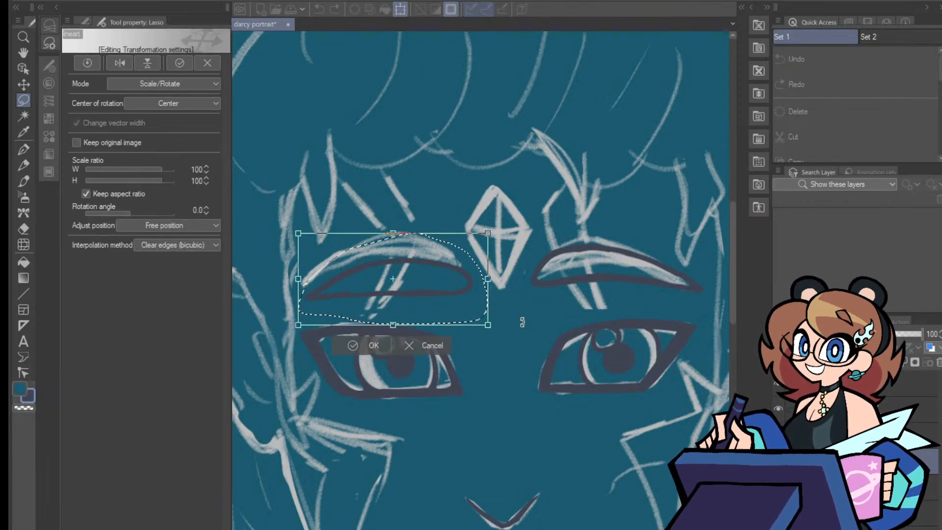
drag(522, 322, 521, 326)
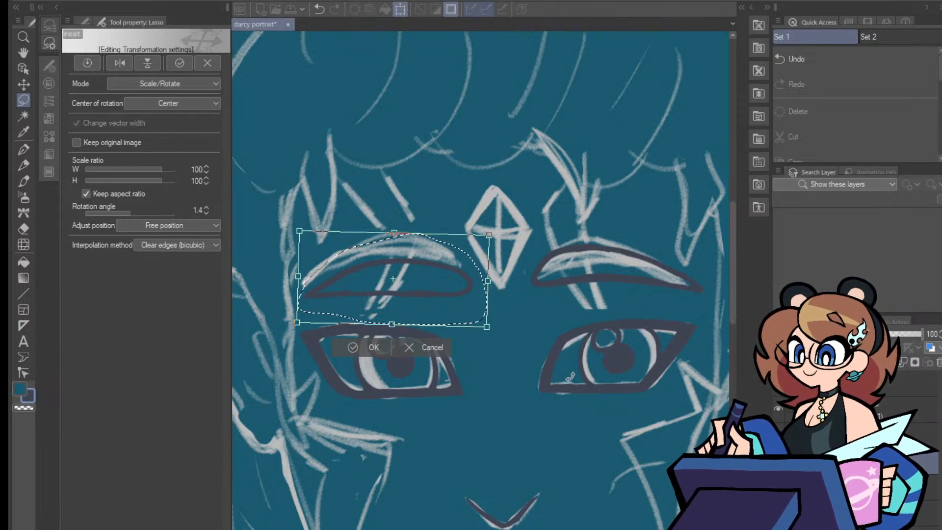
drag(297, 323, 293, 324)
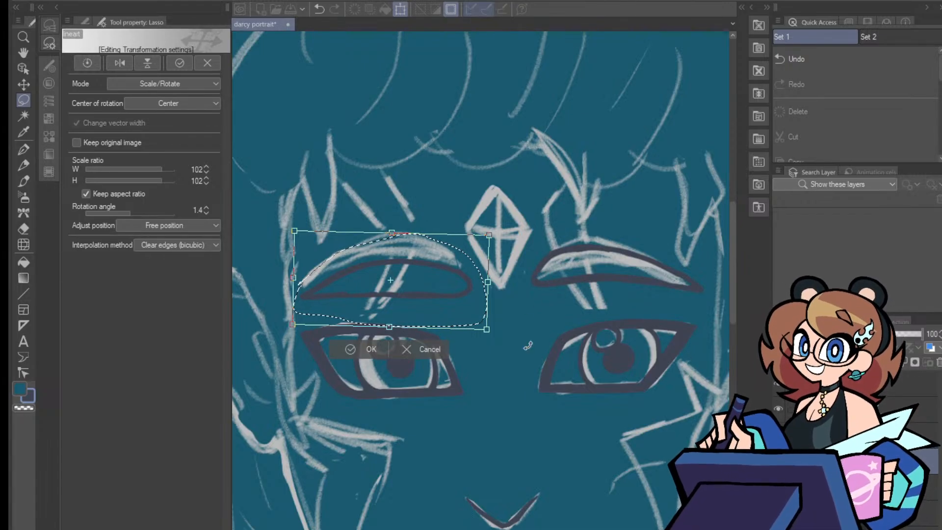
drag(461, 305, 457, 311)
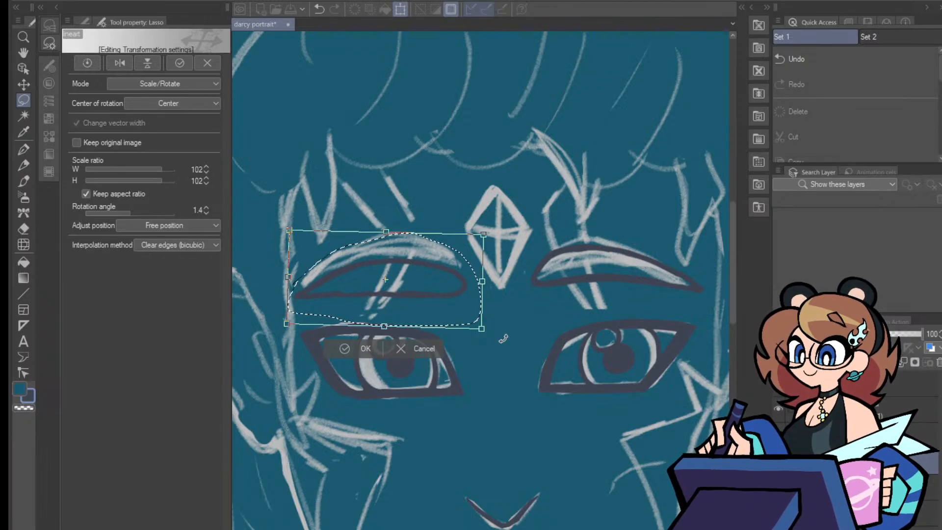
drag(502, 340, 503, 336)
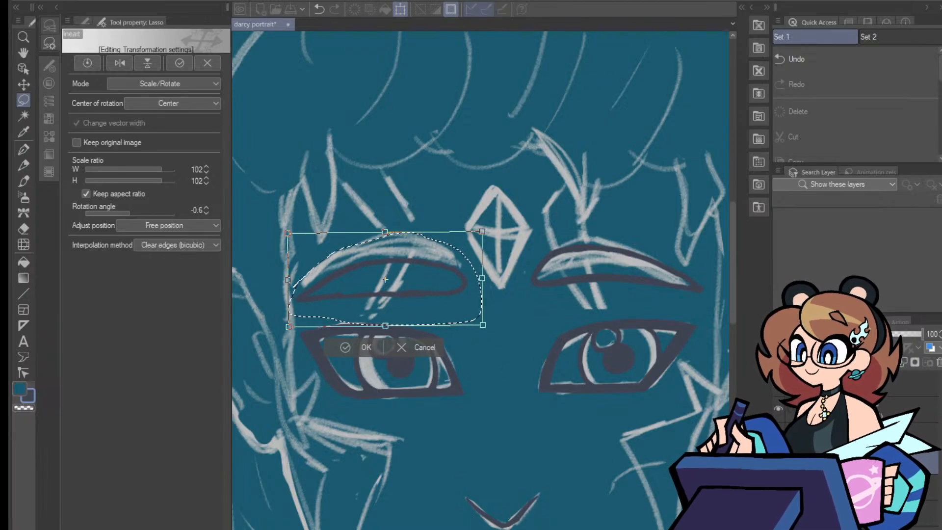
click(366, 348)
click(272, 348)
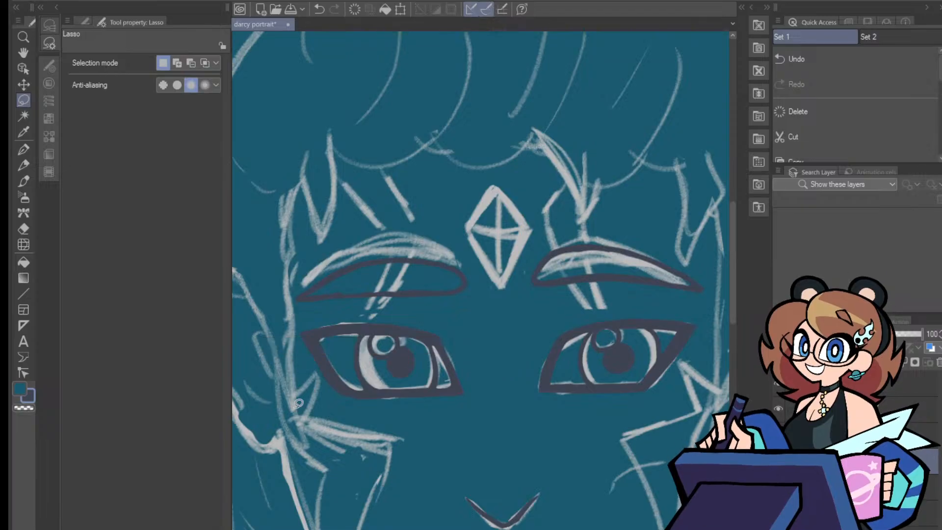
Compare the adjusted eyebrows with the rest of the face and the reference images on the whole canvas
key(ctrl+minus)
key(ctrl+minus)
key(ctrl+minus)
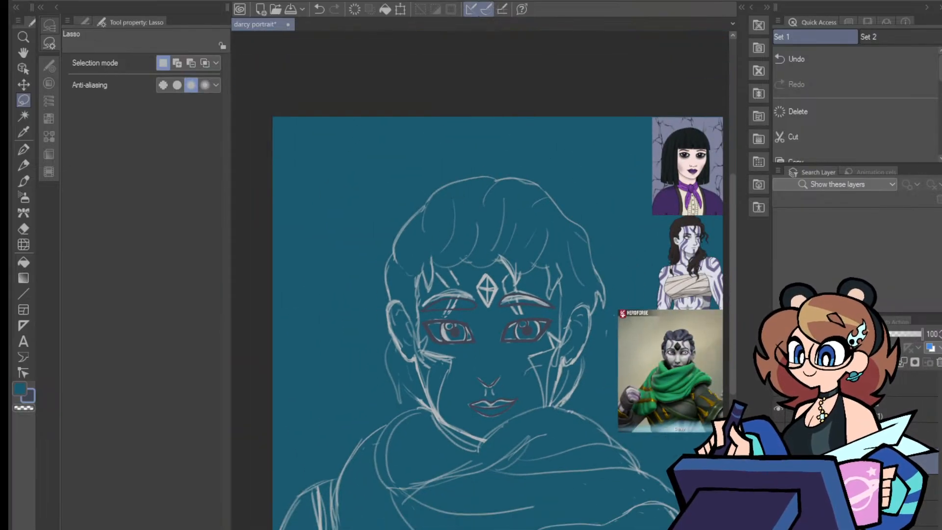
key(ctrl+plus)
key(ctrl+plus)
key(ctrl+plus)
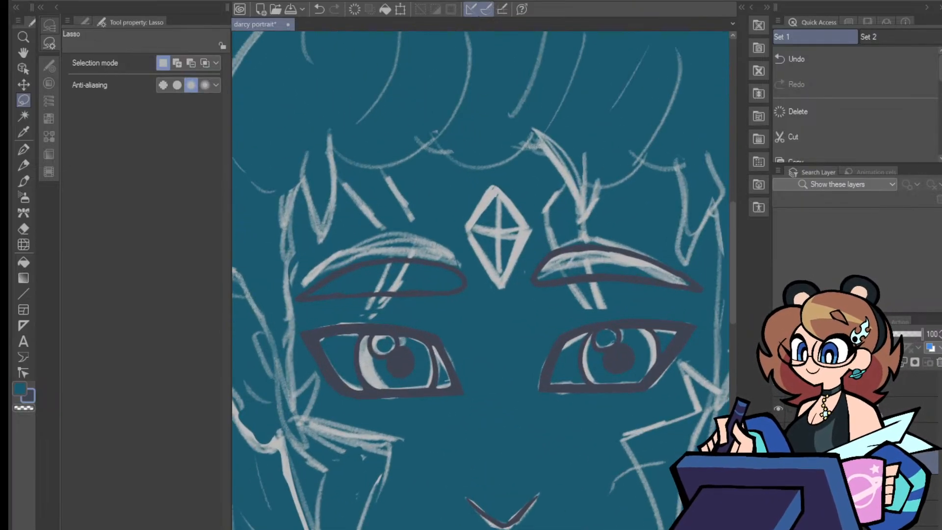
key(ctrl+minus)
key(ctrl+minus)
key(ctrl+minus)
key(ctrl+minus)
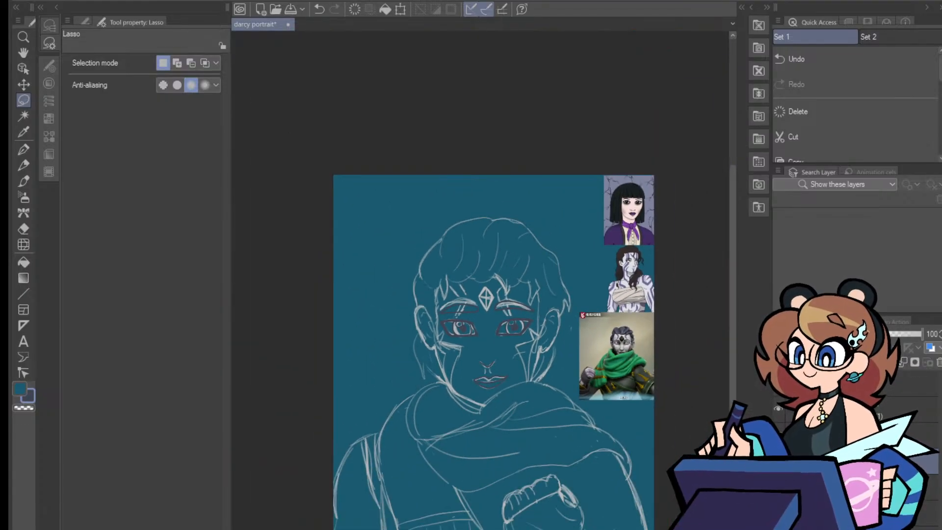
Try to outline the forehead diamond with size 8 straight lines and add a horizontal line across its middle
key(ctrl+plus)
key(ctrl+plus)
key(ctrl+plus)
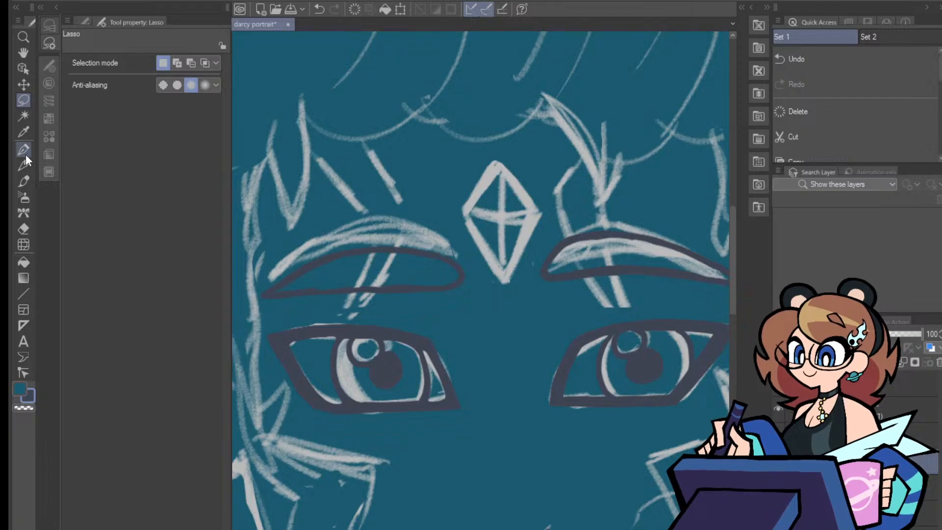
click(23, 294)
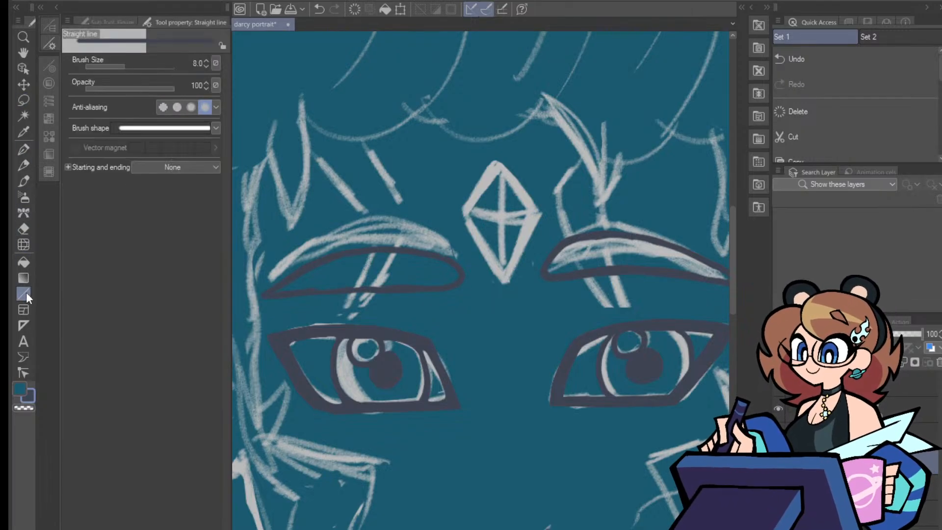
mouse_move(504, 160)
mouse_down()
mouse_move(465, 215)
mouse_move(506, 281)
mouse_up()
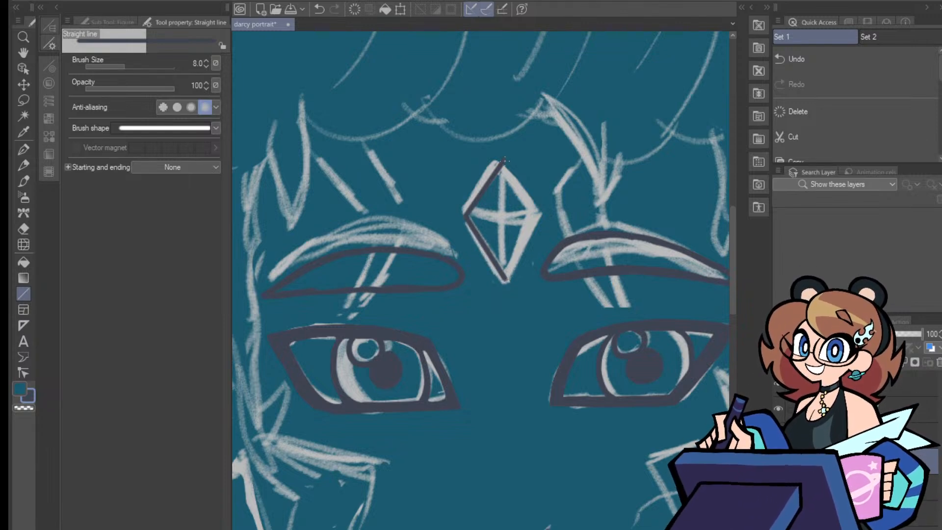
mouse_move(504, 161)
mouse_down()
mouse_move(540, 212)
mouse_move(506, 281)
mouse_up()
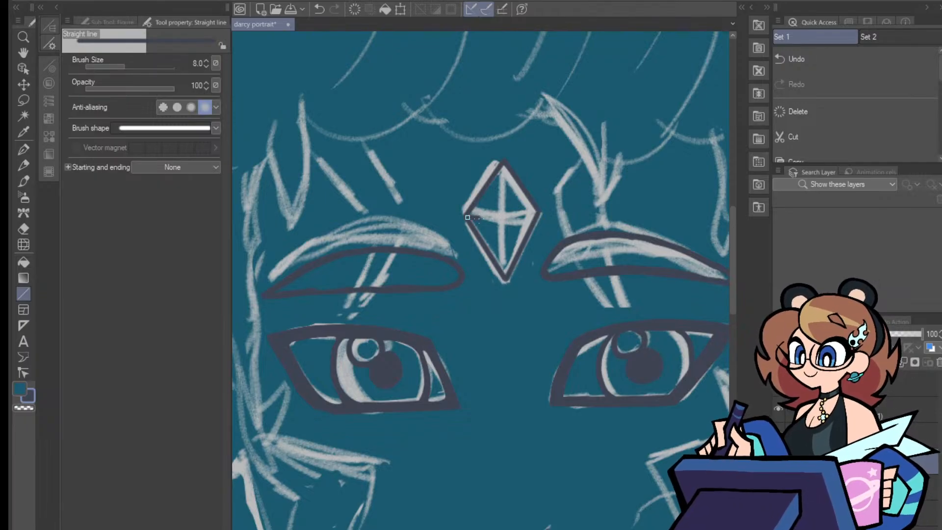
drag(478, 217, 534, 216)
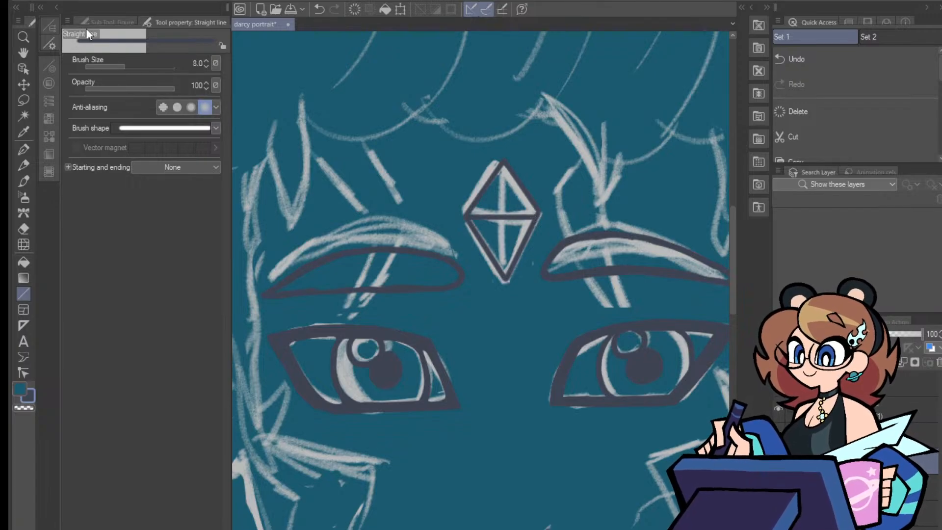
Undo all the straight lines drawn over the forehead diamond sketch
key(ctrl+z)
key(ctrl+z)
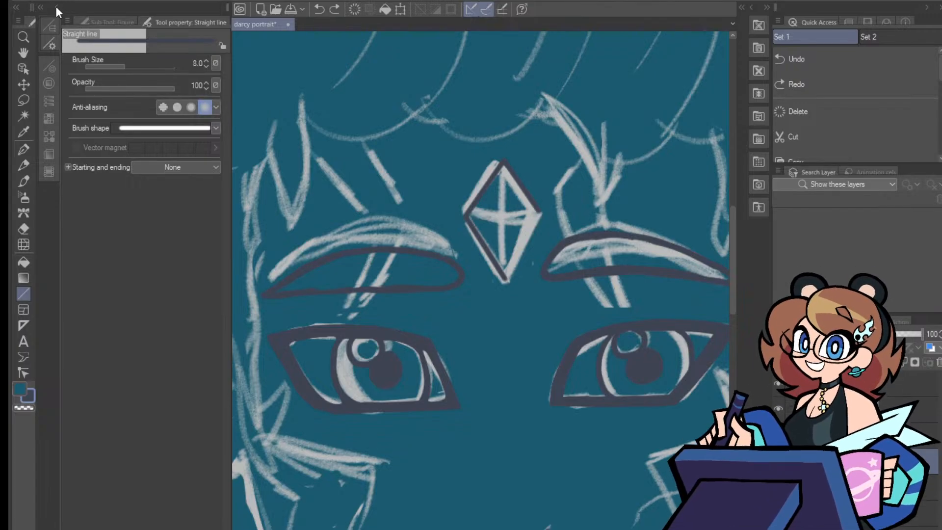
key(ctrl+z)
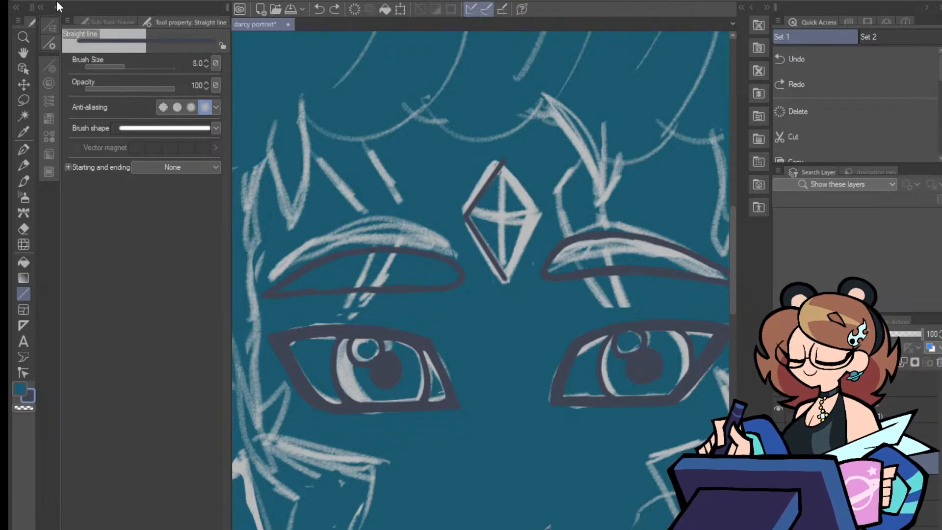
click(57, 4)
key(ctrl+z)
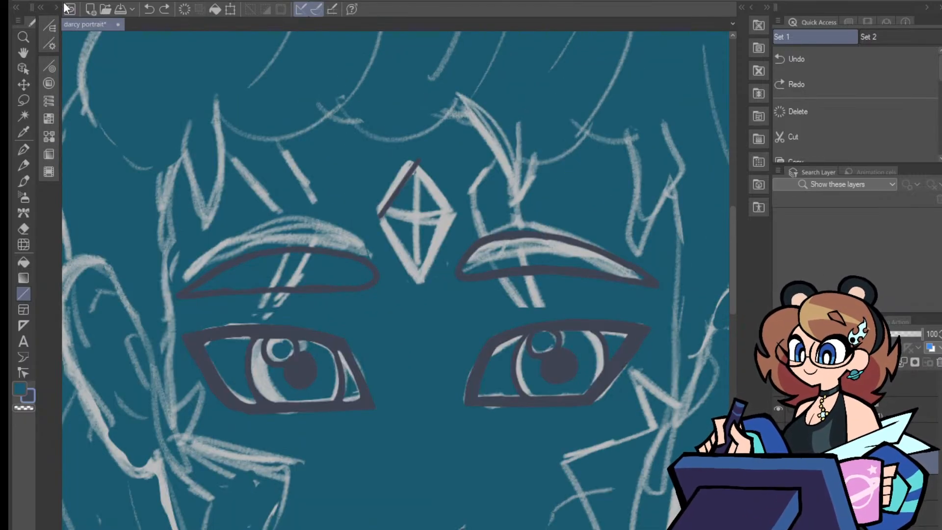
key(ctrl+z)
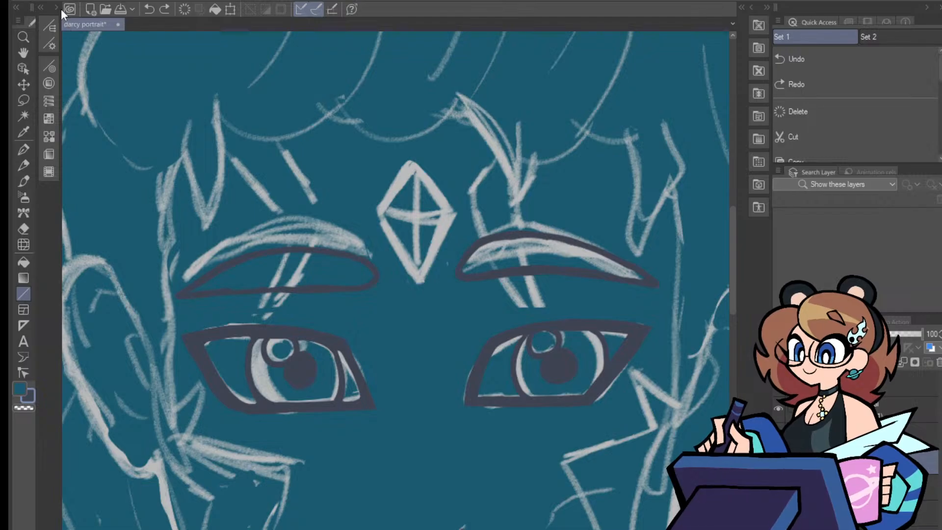
click(57, 7)
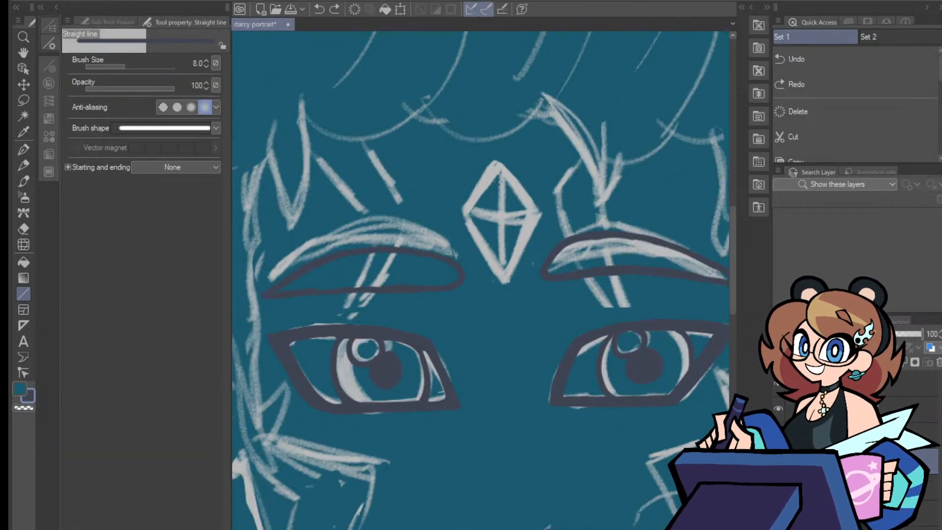
Redraw the four-sided outline of the forehead diamond with size 8 straight lines over the sketch
mouse_move(501, 160)
mouse_down()
mouse_move(467, 215)
mouse_move(503, 276)
mouse_move(539, 215)
mouse_up()
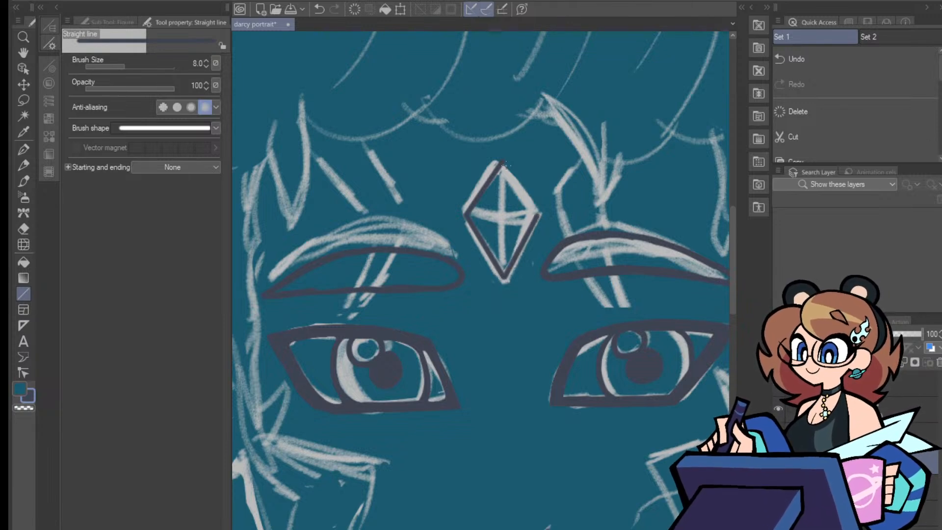
drag(502, 164, 540, 214)
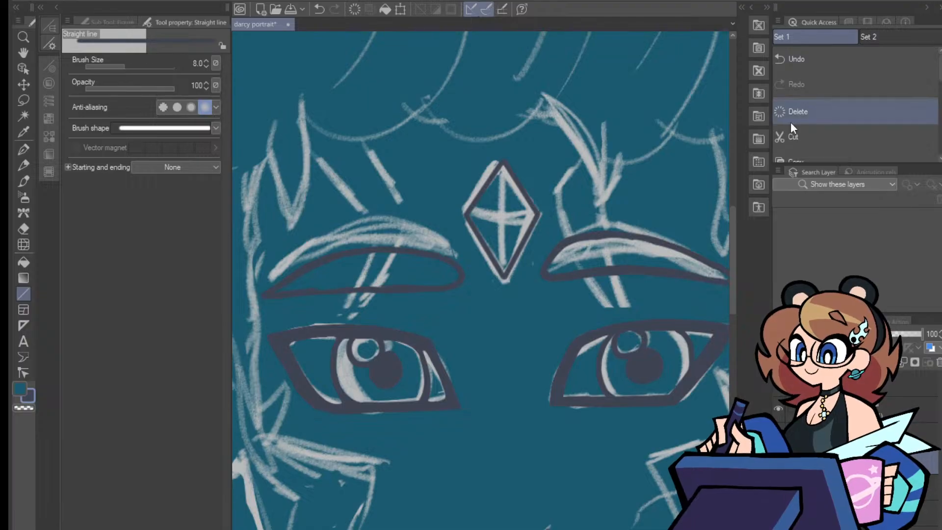
Add a vertical and a horizontal size 8 straight line joining opposite corners inside the forehead diamond
drag(505, 164, 505, 263)
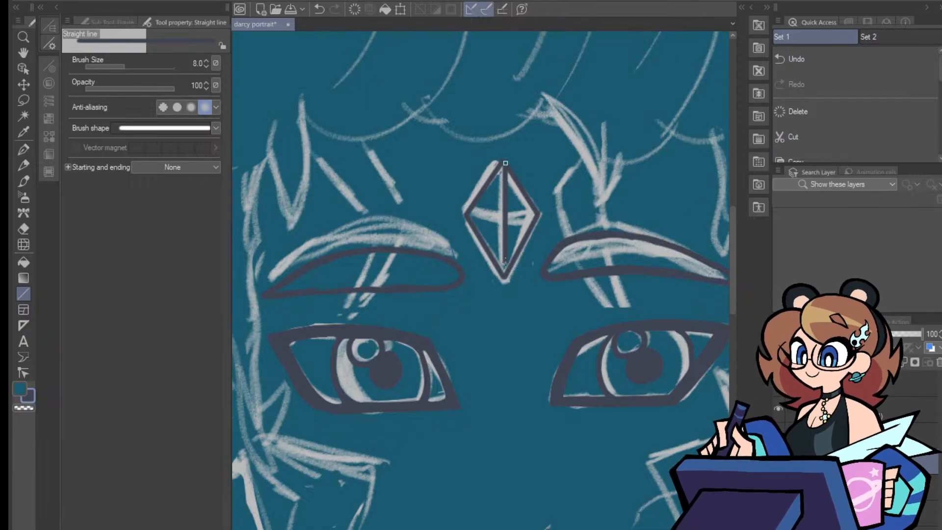
drag(466, 214, 539, 213)
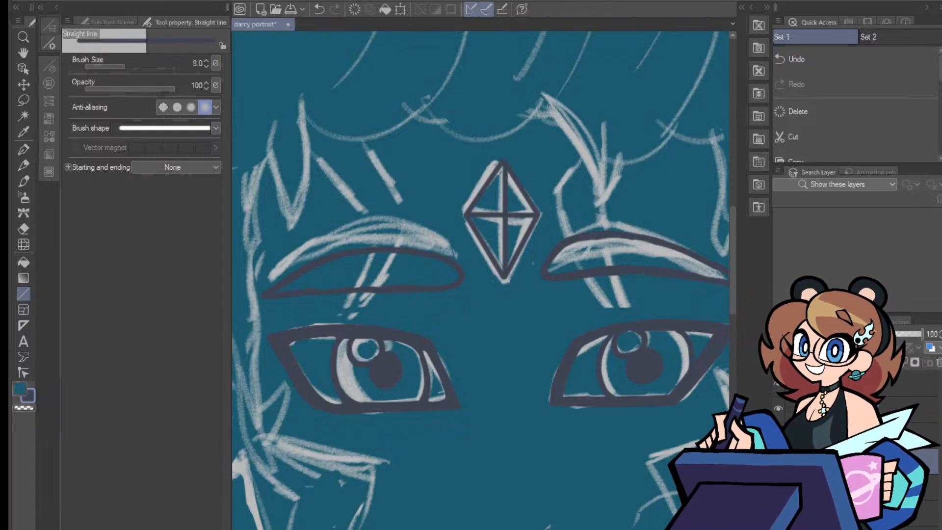
Lasso the forehead diamond, adjust it slightly with a transformation and clear the selection
click(24, 101)
mouse_move(484, 295)
mouse_down()
mouse_move(451, 177)
mouse_move(515, 148)
mouse_move(548, 186)
mouse_move(549, 219)
mouse_move(524, 280)
mouse_up()
click(551, 320)
click(460, 323)
key(ctrl+d)
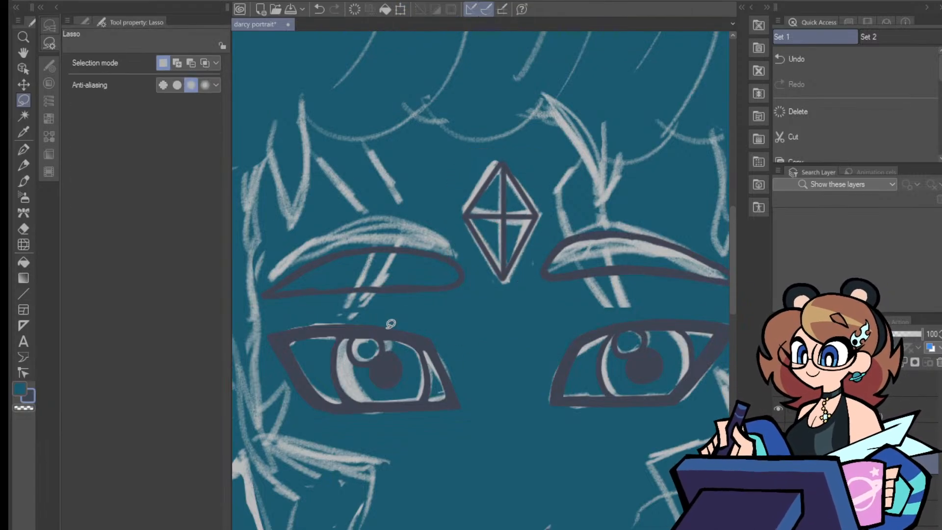
Lasso the forehead diamond, flip it horizontally and skew its top edge slightly to the right in Distort mode
scroll(484, 318, down, 6)
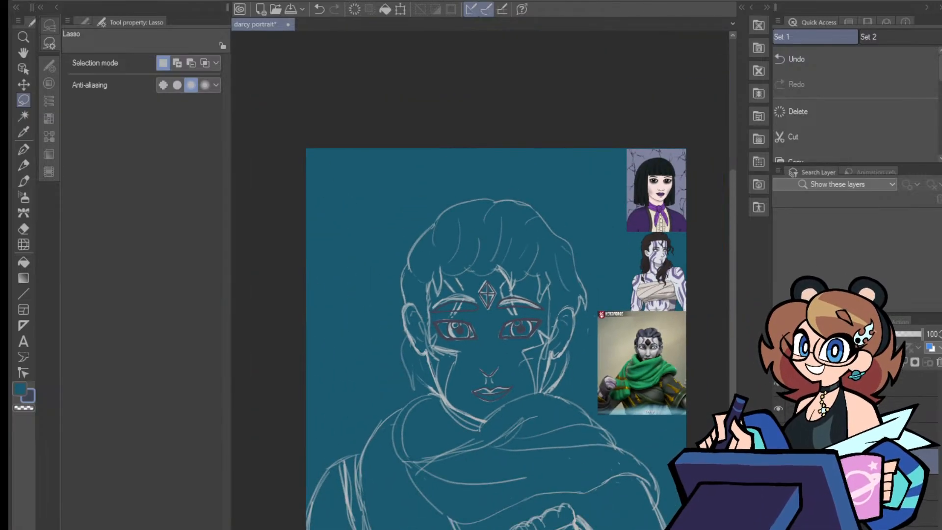
scroll(485, 319, up, 5)
scroll(471, 328, up, 1)
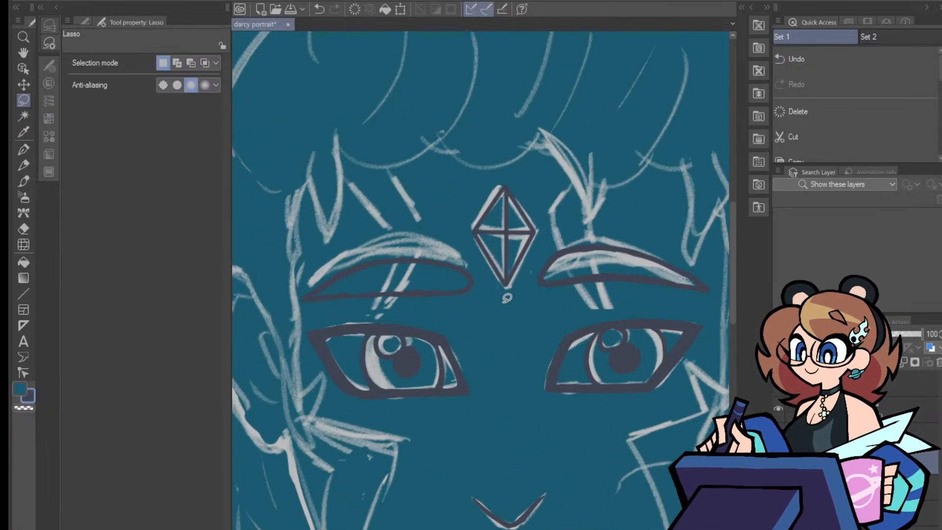
drag(500, 303, 480, 256)
mouse_move(541, 197)
mouse_down()
mouse_move(526, 281)
mouse_move(502, 304)
mouse_up()
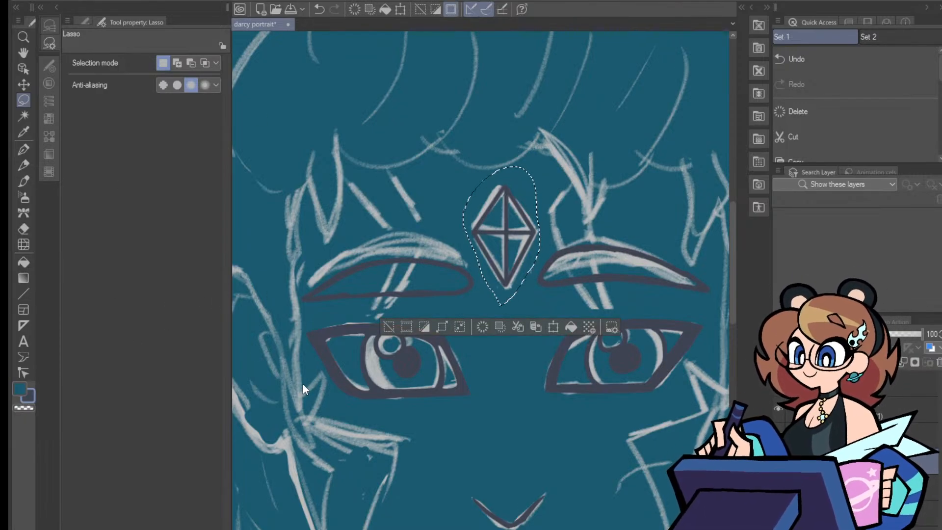
key(ctrl+t)
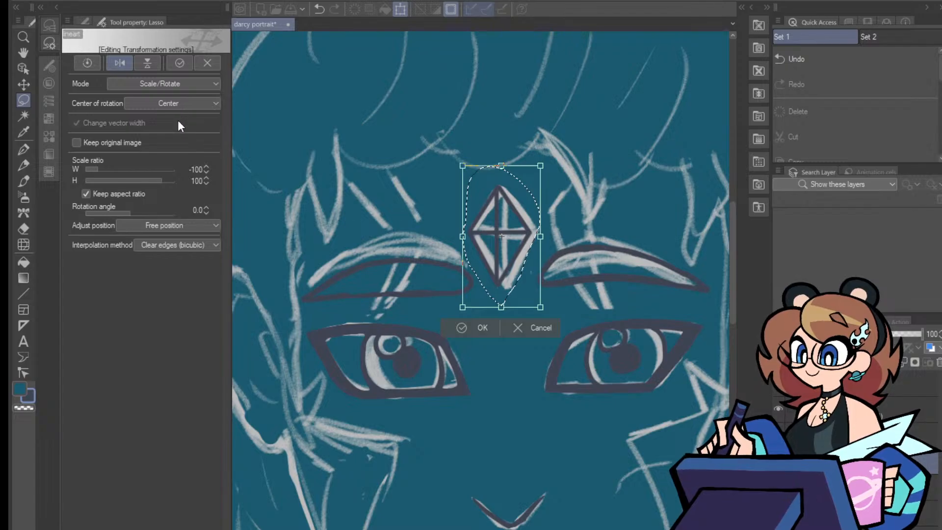
click(176, 143)
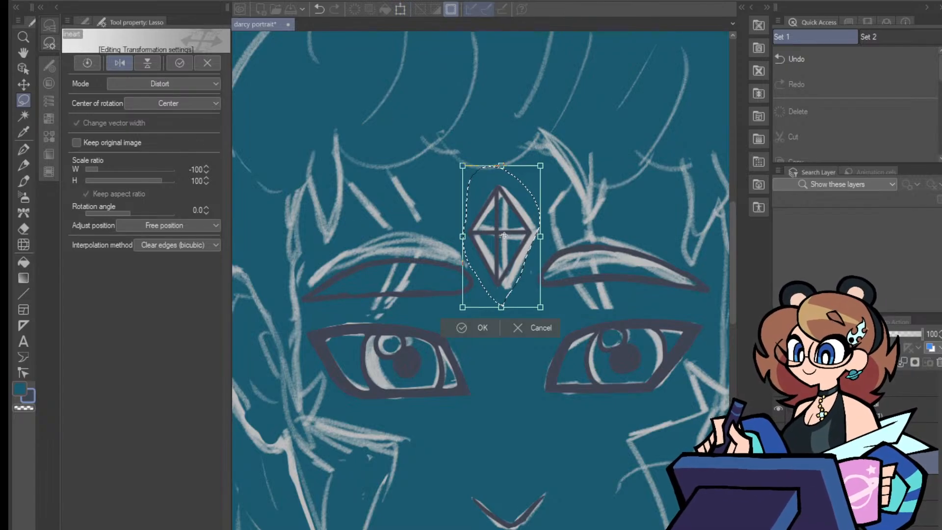
drag(504, 237, 543, 239)
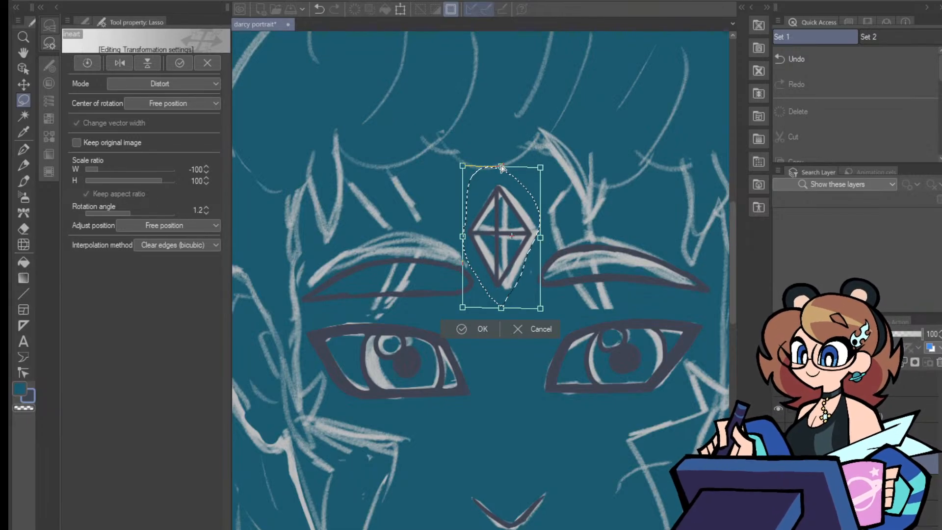
drag(501, 168, 507, 167)
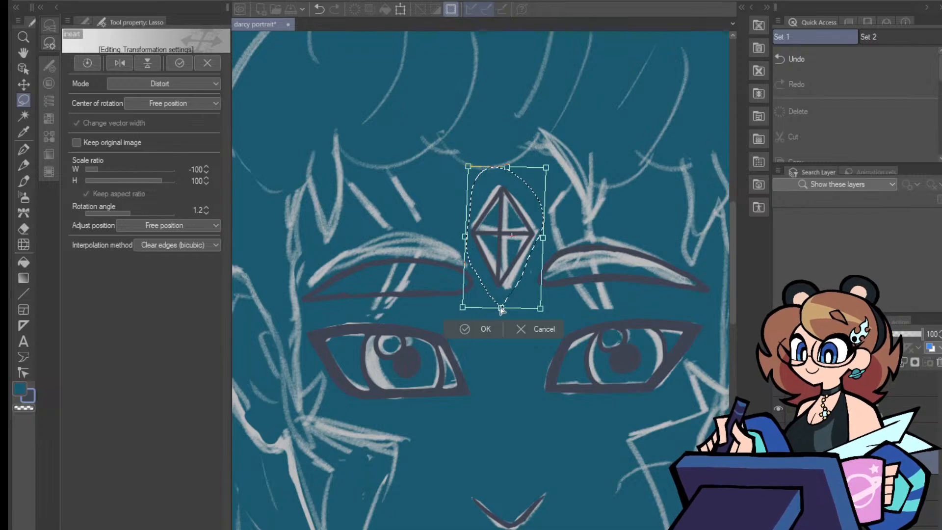
drag(501, 309, 502, 308)
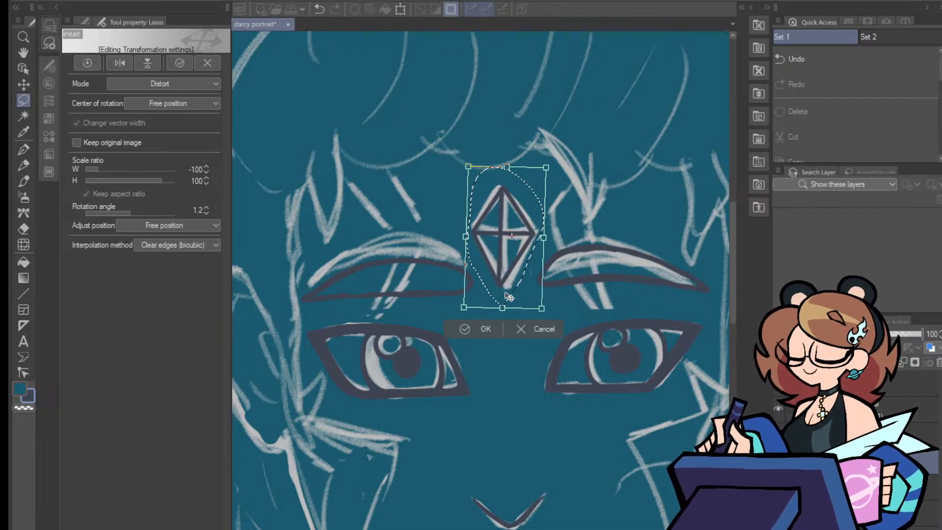
click(472, 330)
Rotate the selected forehead diamond by -1.0 degrees and clear the selection
key(ctrl+t)
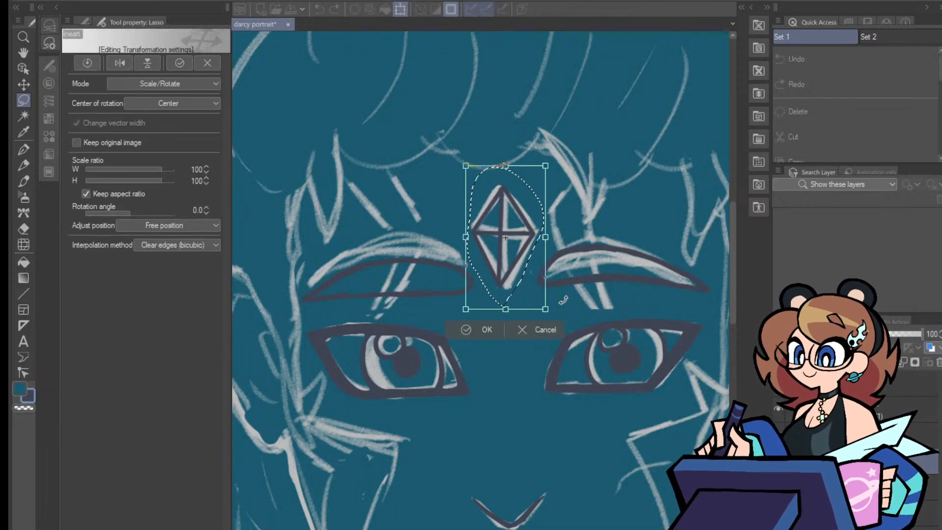
mouse_move(563, 301)
mouse_down()
mouse_move(564, 317)
mouse_move(570, 309)
mouse_up()
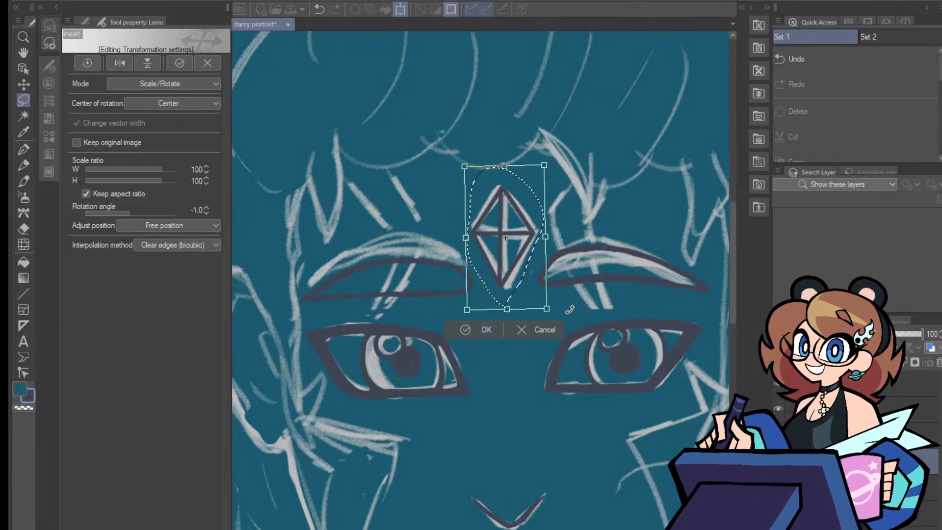
click(470, 328)
click(410, 330)
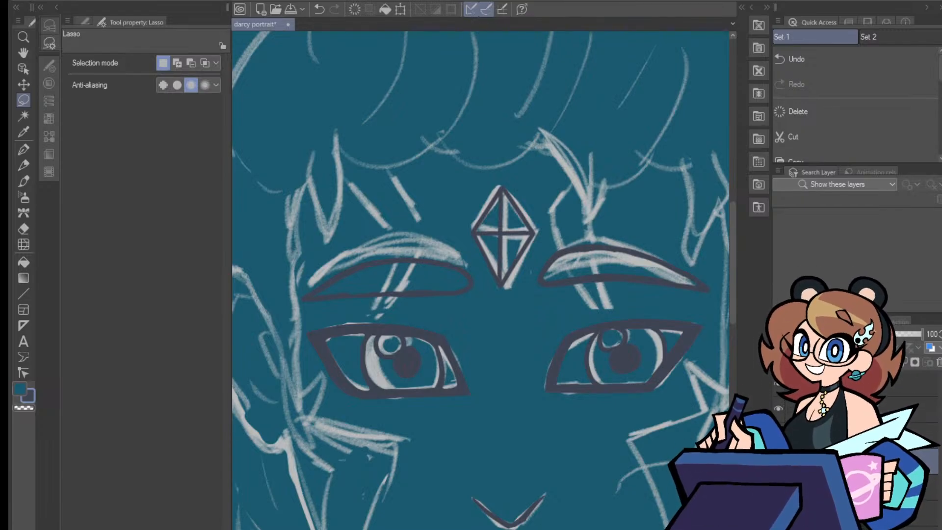
Hide the sketch, lasso the forehead diamond and reshape it in Distort mode to straighten its lines and even out its sides
click(778, 384)
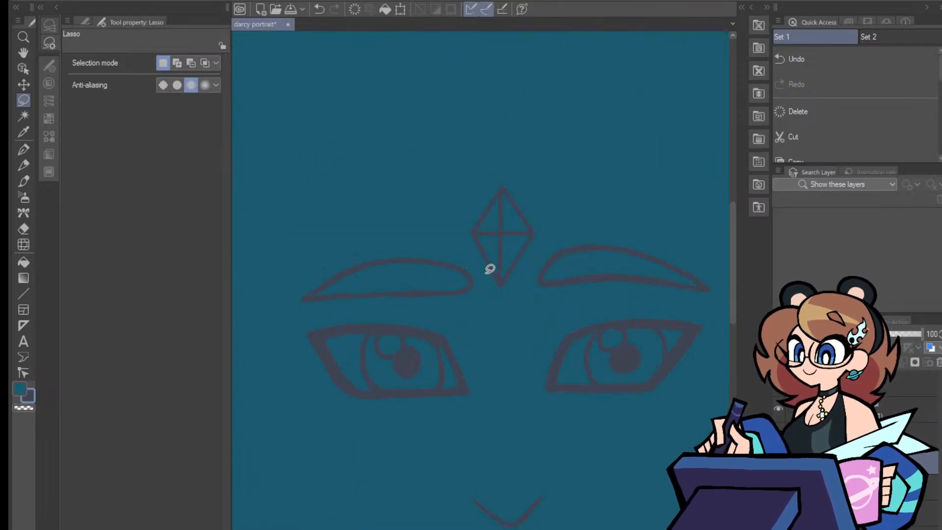
drag(496, 297, 464, 249)
mouse_move(556, 204)
mouse_down()
mouse_move(544, 251)
mouse_move(503, 293)
mouse_up()
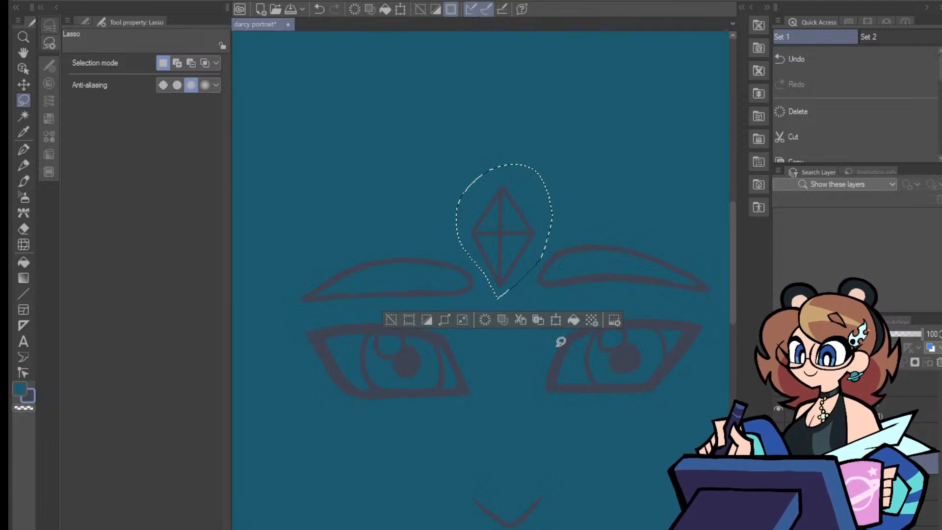
click(555, 320)
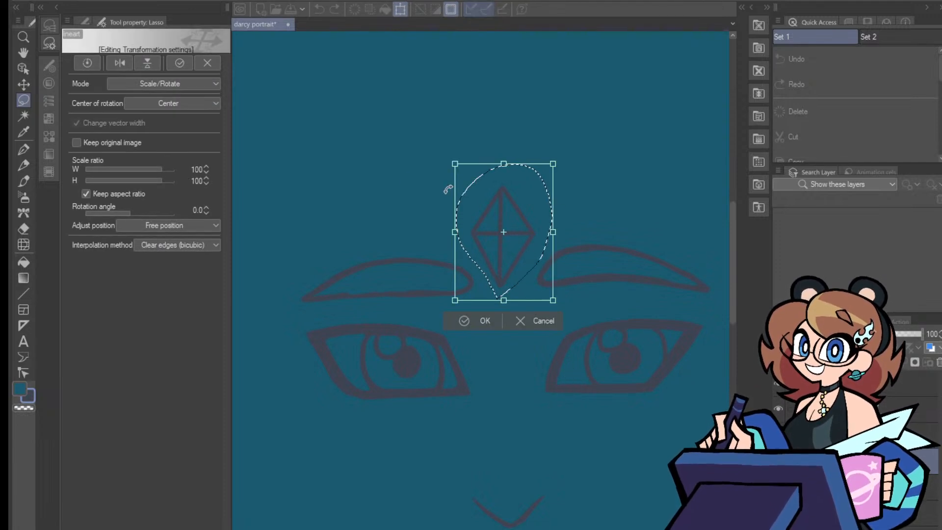
click(179, 148)
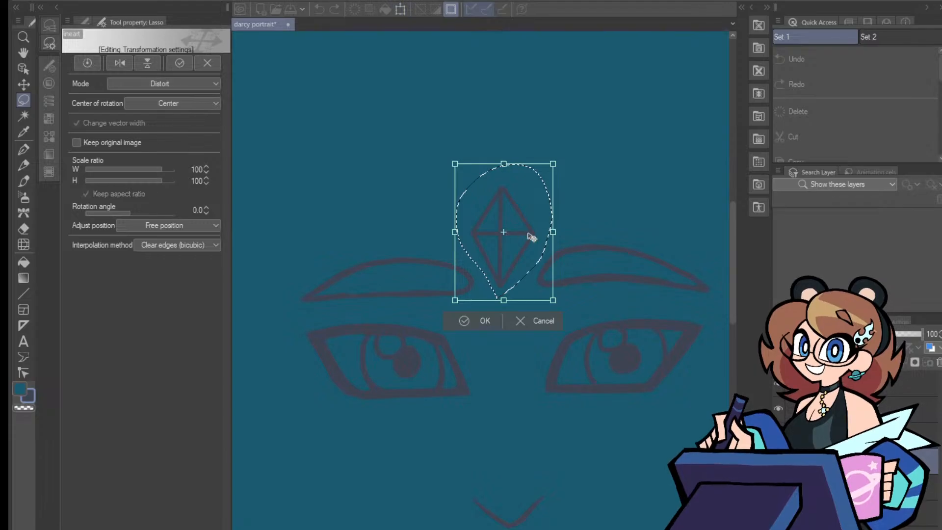
drag(505, 233, 511, 236)
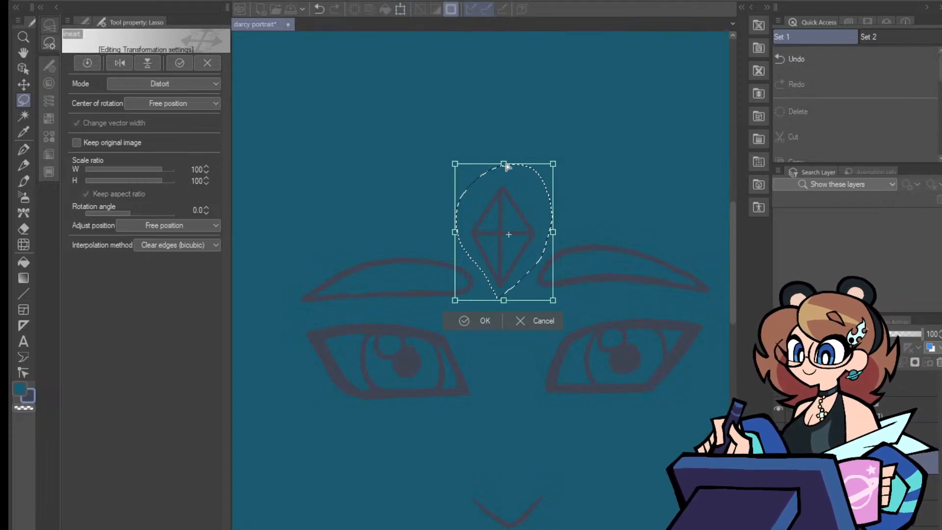
drag(507, 167, 515, 166)
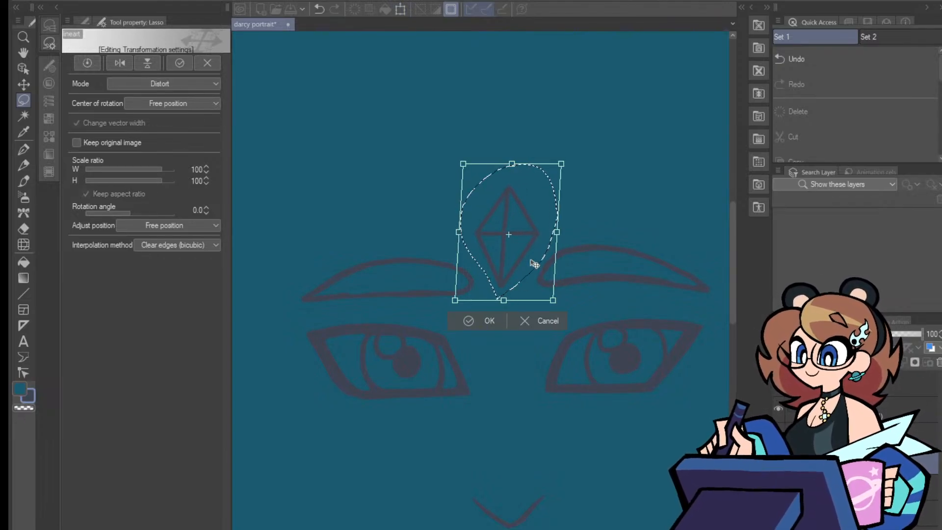
drag(569, 231, 571, 228)
drag(555, 163, 565, 190)
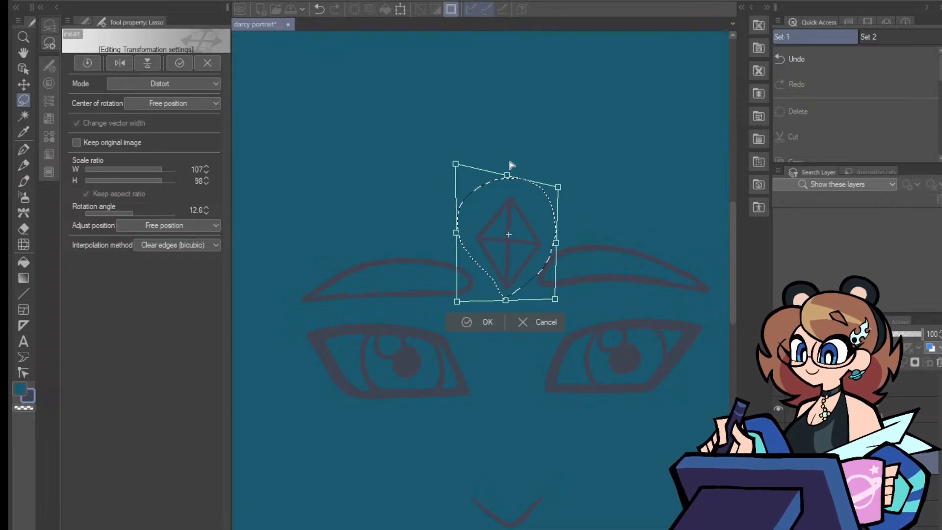
mouse_move(505, 299)
mouse_down()
mouse_move(519, 304)
mouse_move(494, 301)
mouse_up()
drag(563, 307, 570, 296)
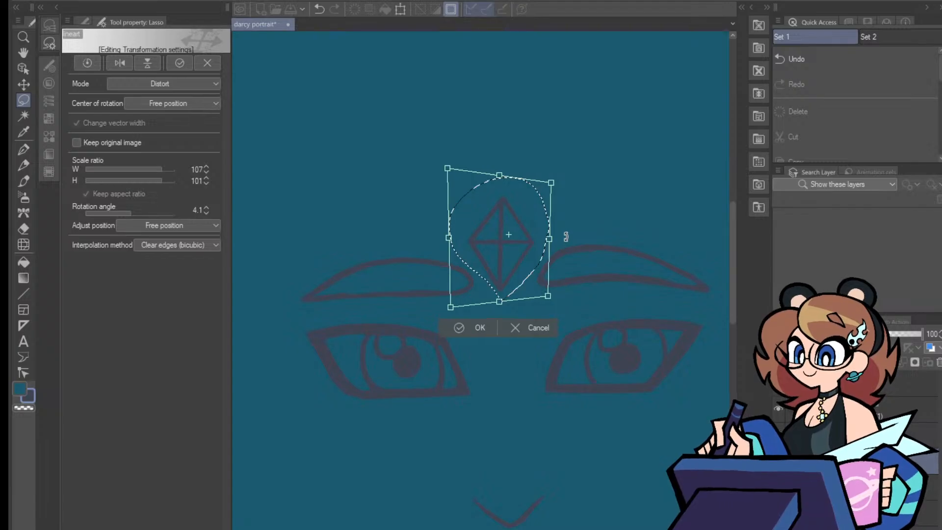
Fine-tune the diamond's distortion with a 6.0 degree rotation angle, nudge it upward, apply it and show the sketch again
drag(565, 235, 563, 224)
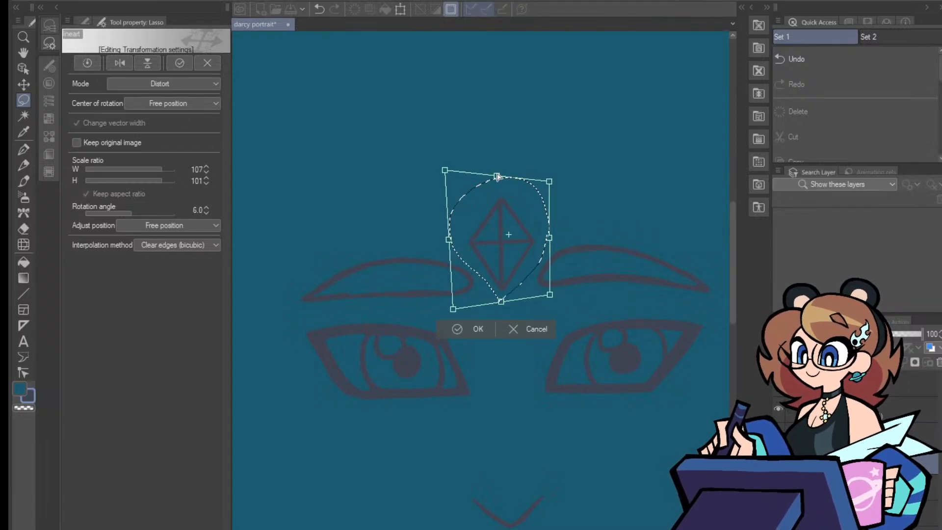
drag(496, 177, 495, 178)
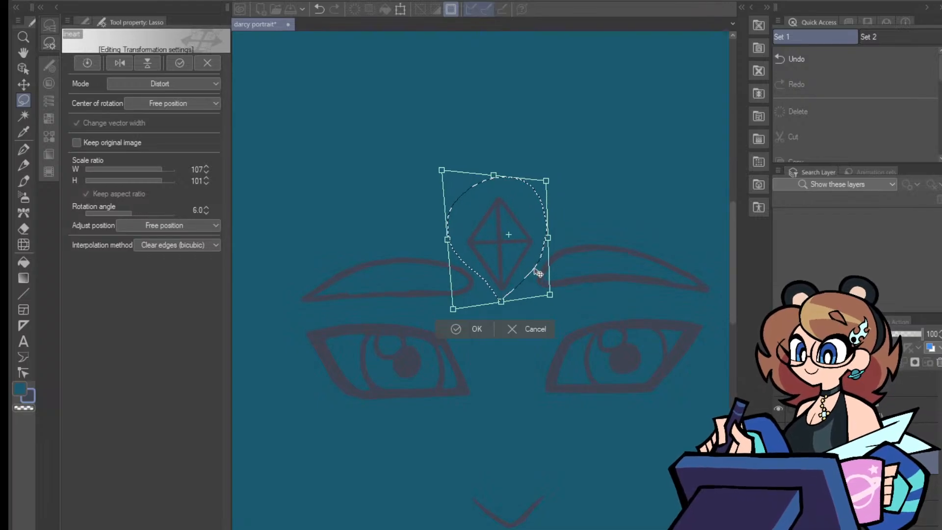
drag(536, 269, 538, 265)
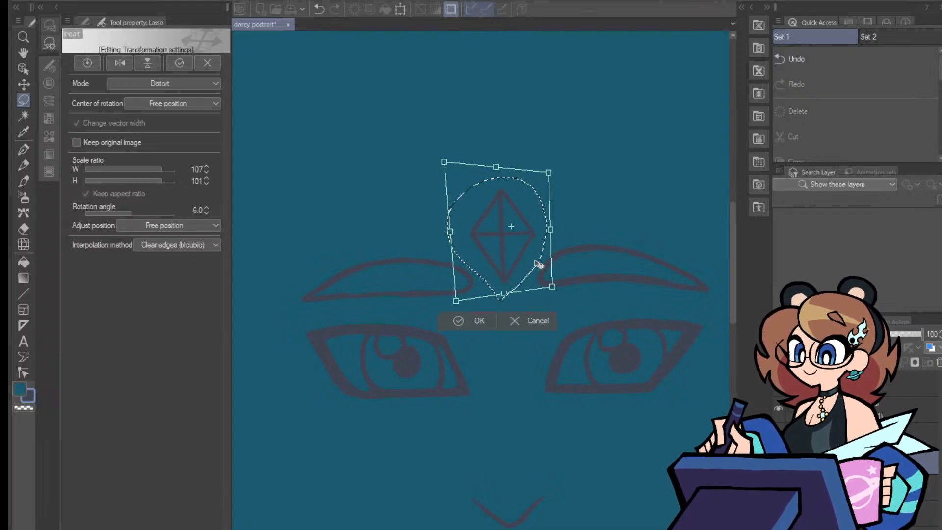
click(470, 319)
click(388, 315)
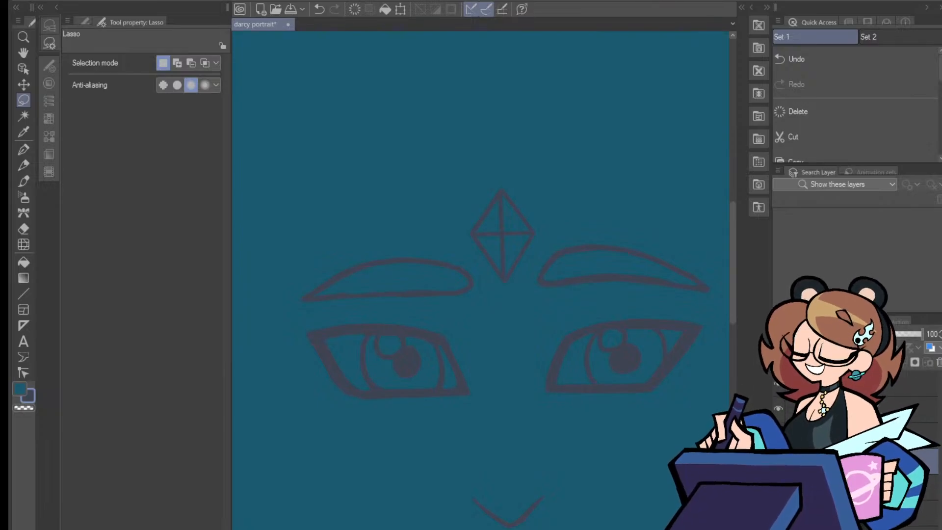
click(778, 487)
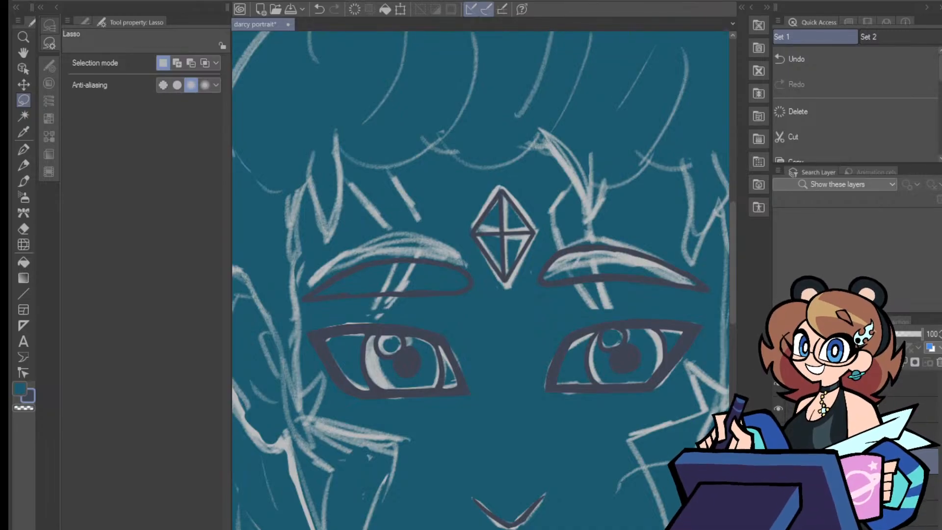
Examine the forehead diamond against the whole face and the reference images
scroll(483, 317, down, 6)
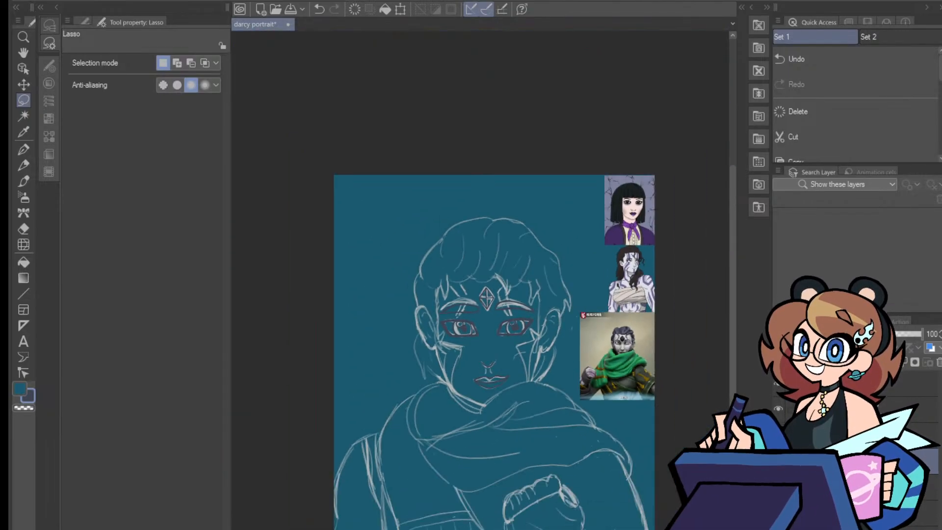
scroll(483, 318, up, 5)
scroll(483, 318, down, 6)
scroll(483, 318, up, 3)
scroll(483, 318, up, 2)
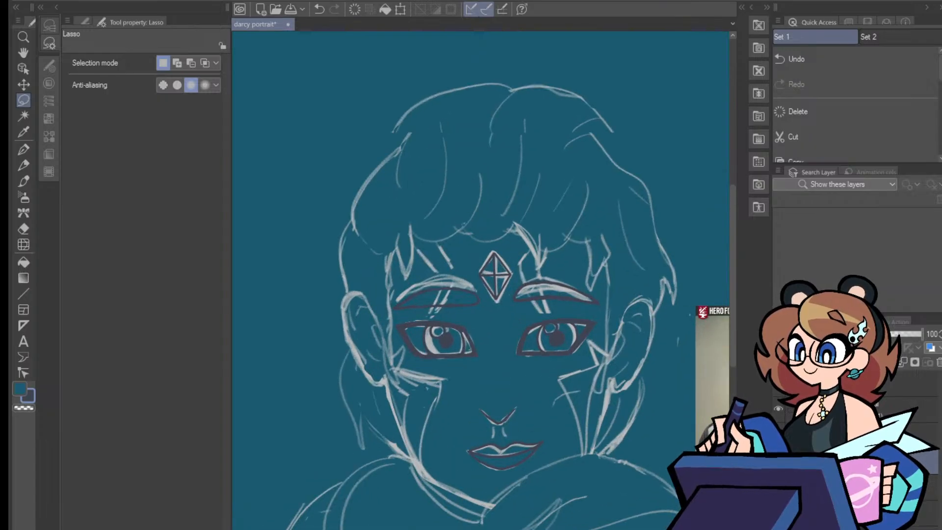
scroll(483, 318, down, 3)
scroll(483, 317, up, 6)
scroll(484, 318, up, 2)
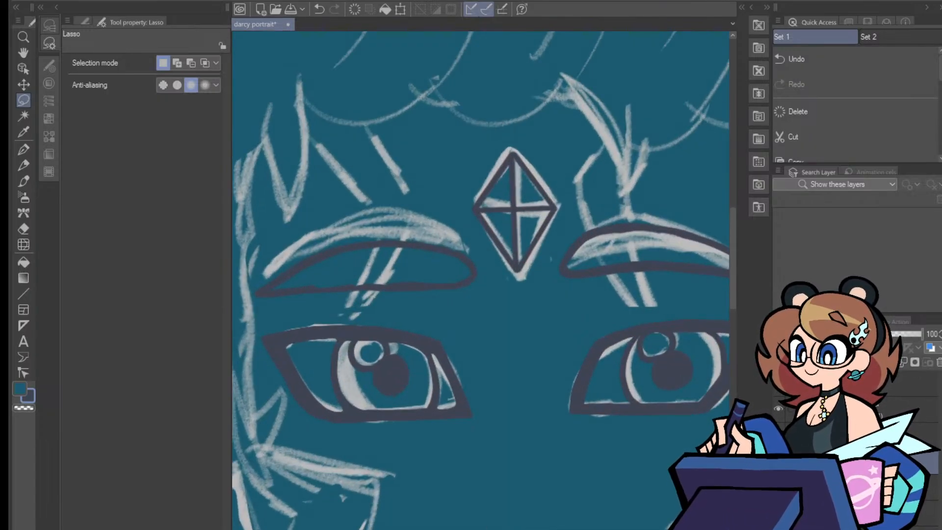
Thin the lower edge of the viewer's-left eyebrow outline with the Hard eraser at size 11
click(23, 233)
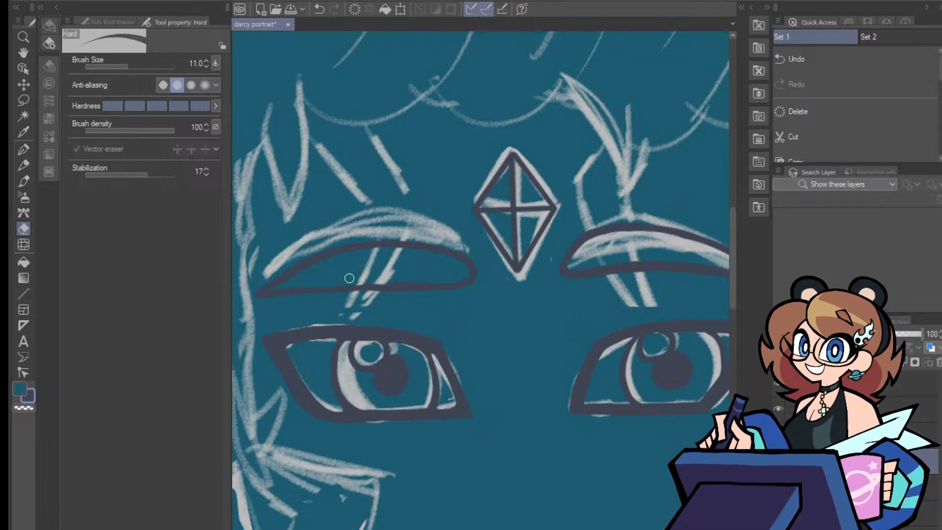
drag(380, 283, 452, 268)
scroll(480, 280, right, 5)
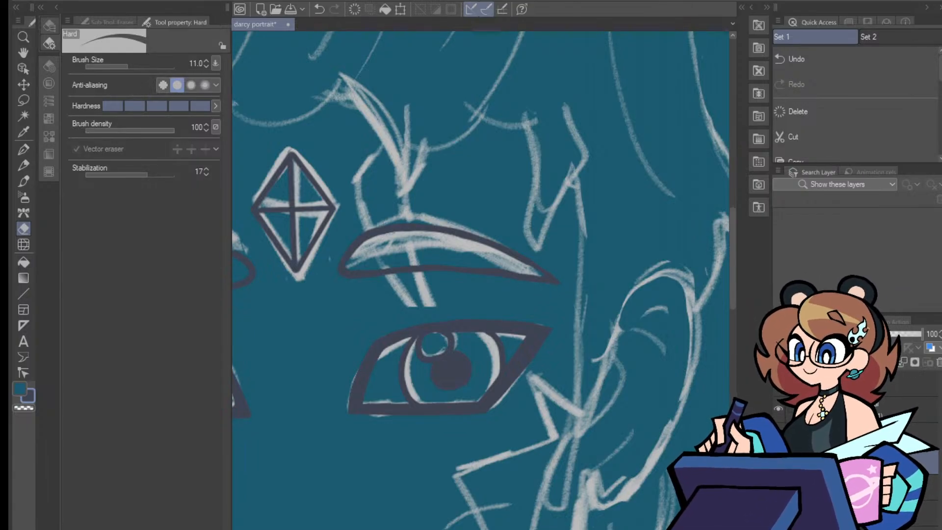
scroll(478, 314, down, 5)
scroll(479, 314, up, 3)
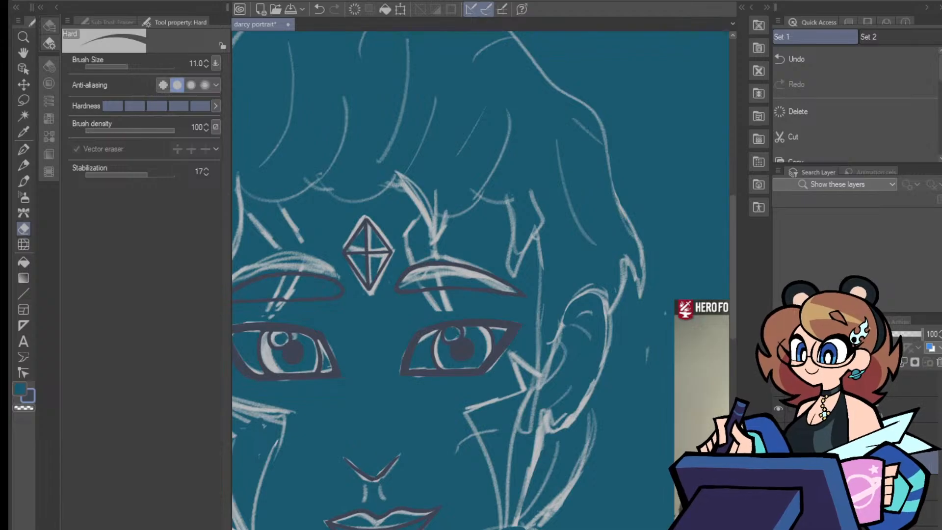
scroll(481, 279, left, 5)
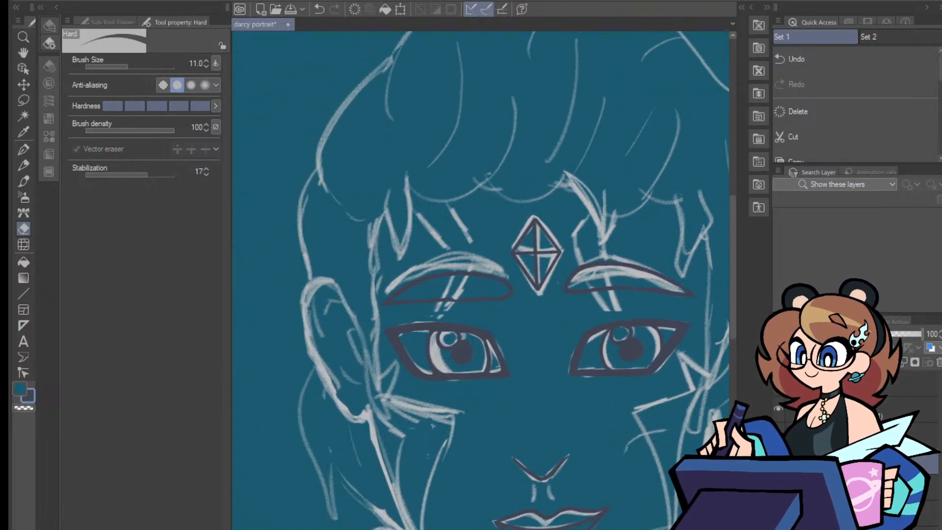
scroll(482, 313, up, 3)
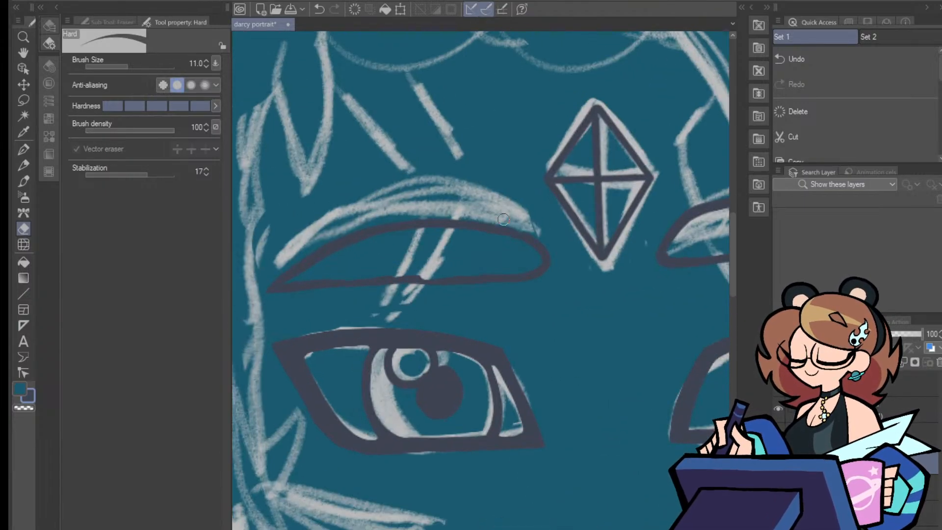
Redraw the viewer's-left eyebrow's lower edge as one smooth line with the size 8 pen and trim its thickness with the eraser
click(30, 153)
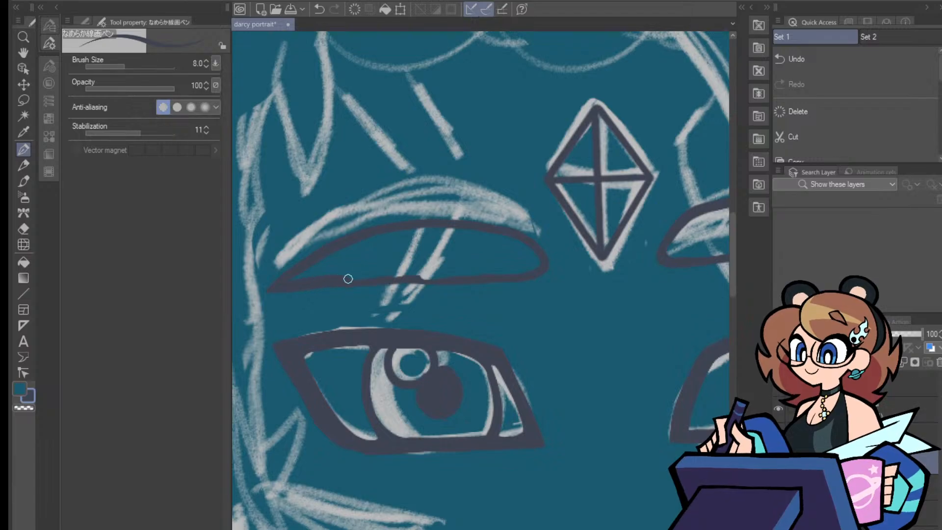
drag(403, 276, 521, 271)
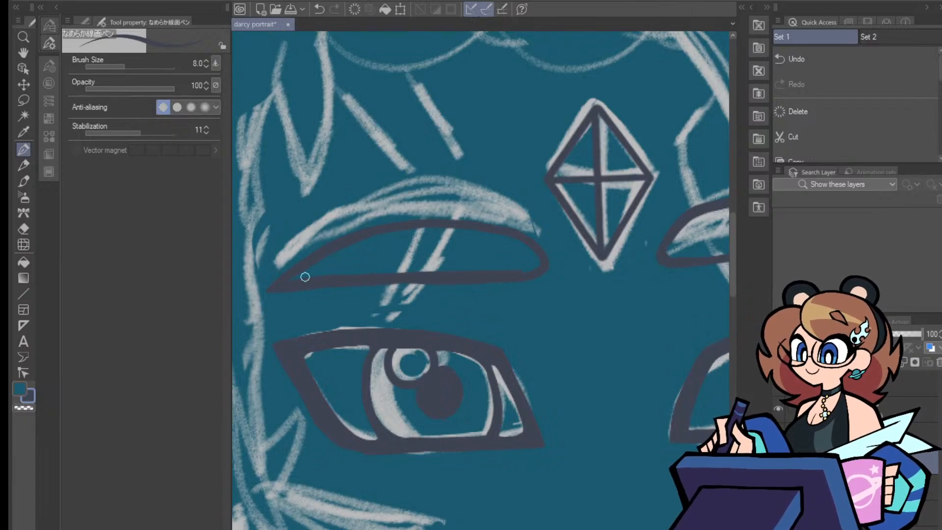
click(25, 229)
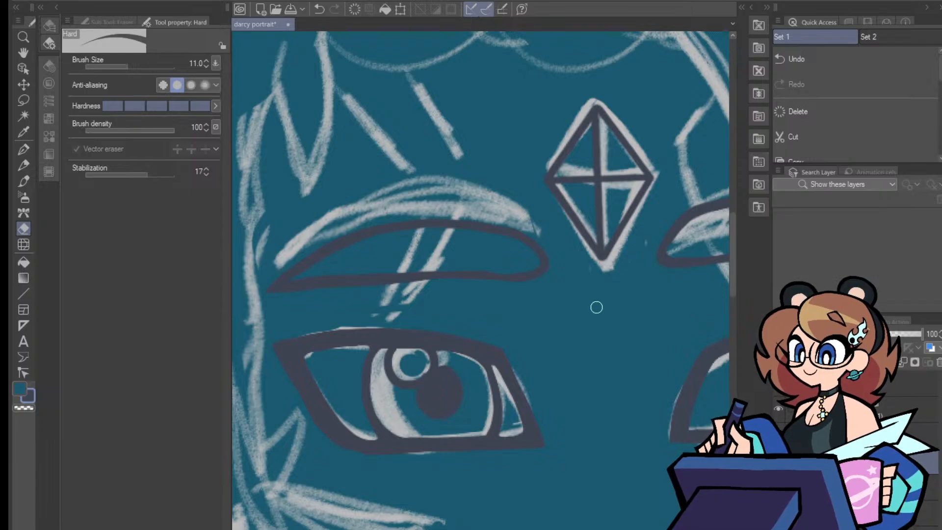
click(23, 149)
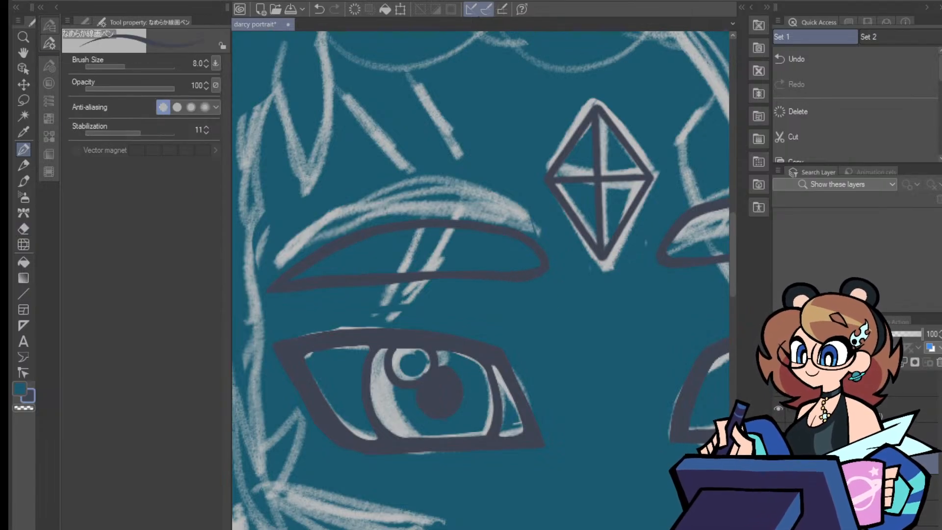
Examine the inked eyebrows, eyes and forehead diamond in proportion to the whole head
key(ctrl+minus)
key(ctrl+minus)
key(ctrl+minus)
key(ctrl+minus)
key(ctrl+plus)
key(ctrl+plus)
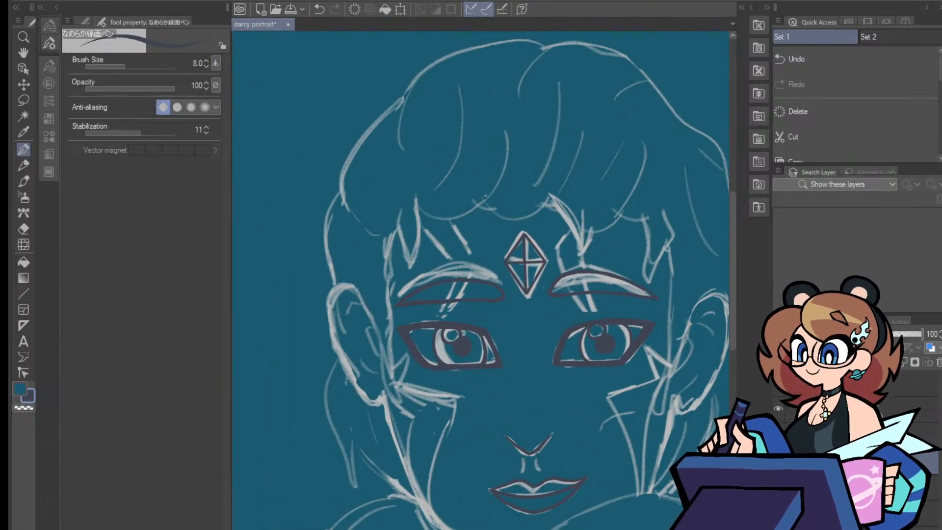
scroll(480, 279, right, 3)
scroll(480, 280, left, 1)
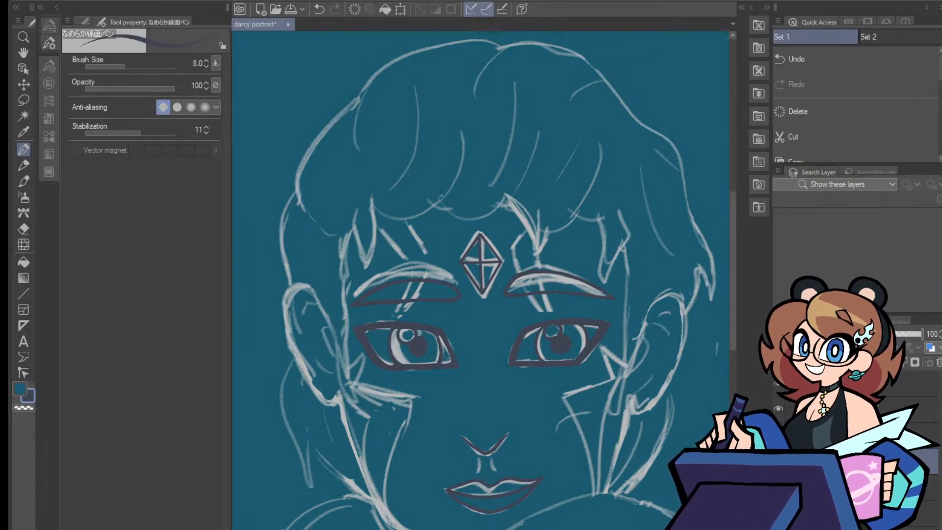
scroll(481, 314, down, 4)
scroll(480, 319, down, 3)
scroll(480, 318, up, 6)
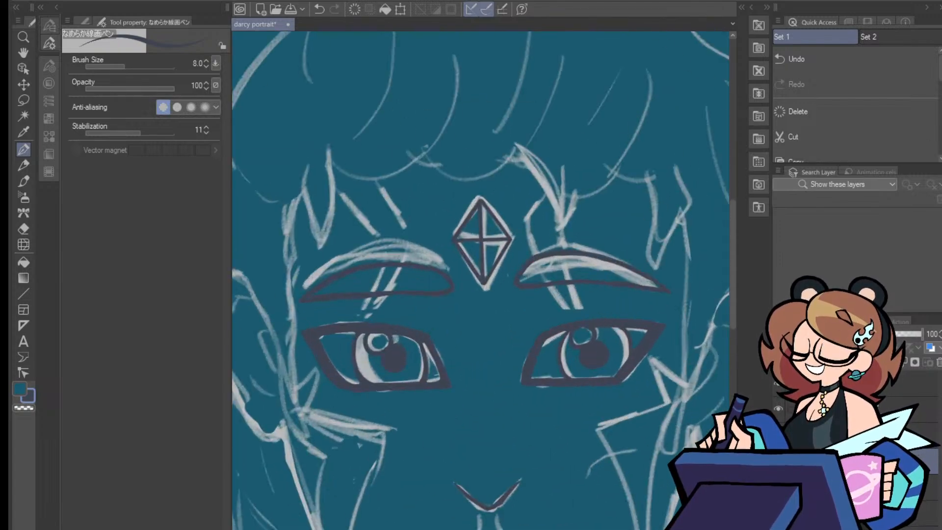
scroll(480, 319, down, 6)
scroll(480, 319, up, 4)
scroll(480, 318, up, 1)
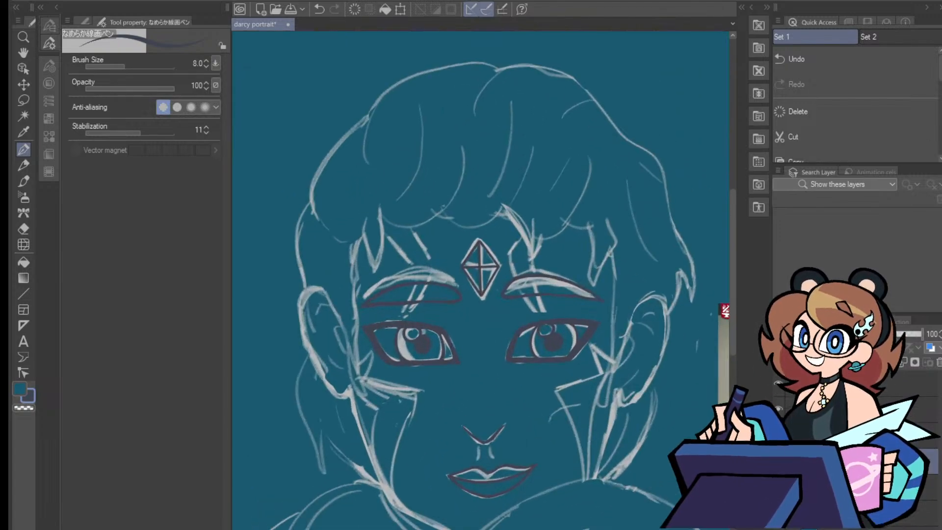
scroll(733, 322, up, 1)
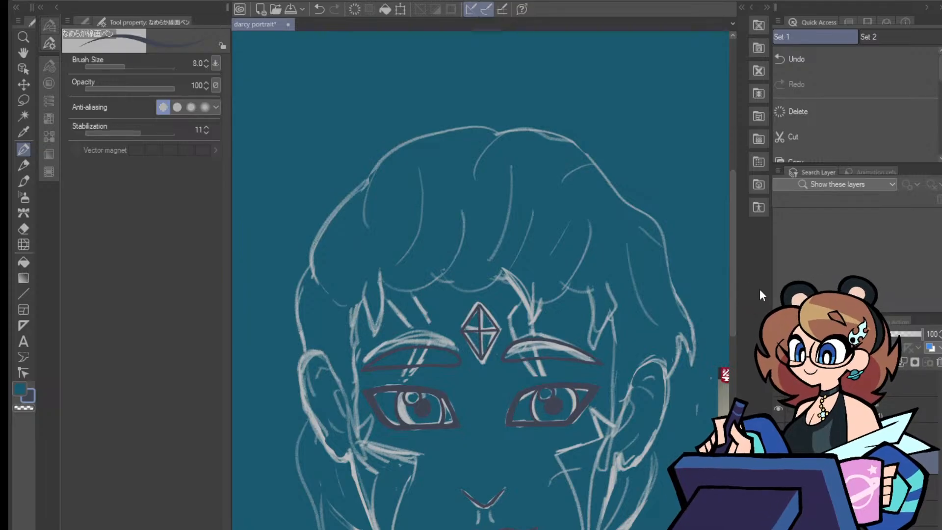
Ink the hair's outer outline from the crown down both sides, ending in the pointed tips beside the viewer's-right ear
mouse_move(496, 131)
mouse_down()
mouse_move(466, 123)
mouse_move(416, 128)
mouse_up()
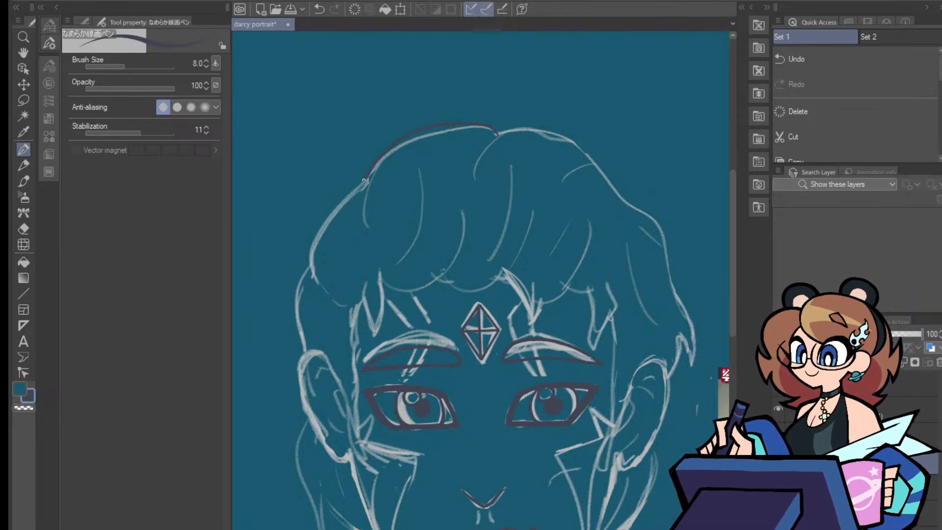
mouse_move(364, 179)
mouse_down()
mouse_move(330, 215)
mouse_move(312, 255)
mouse_up()
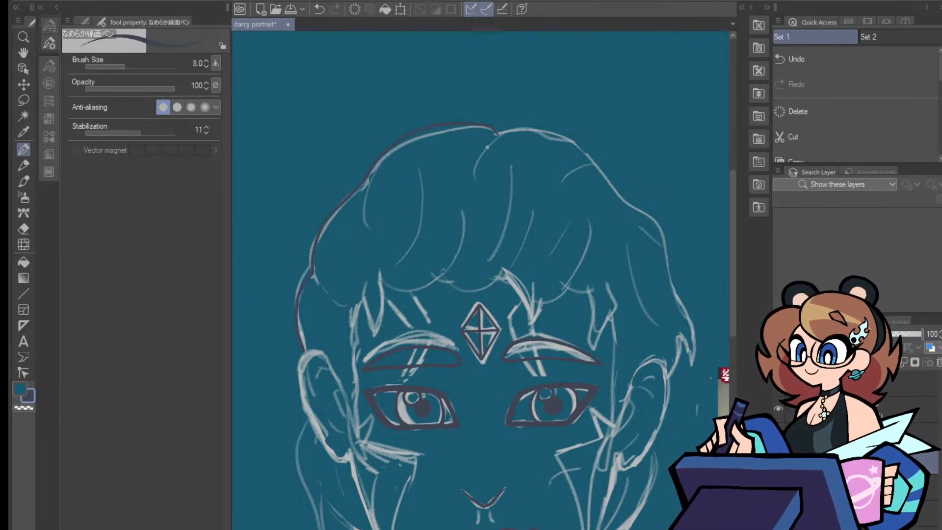
drag(557, 131, 616, 186)
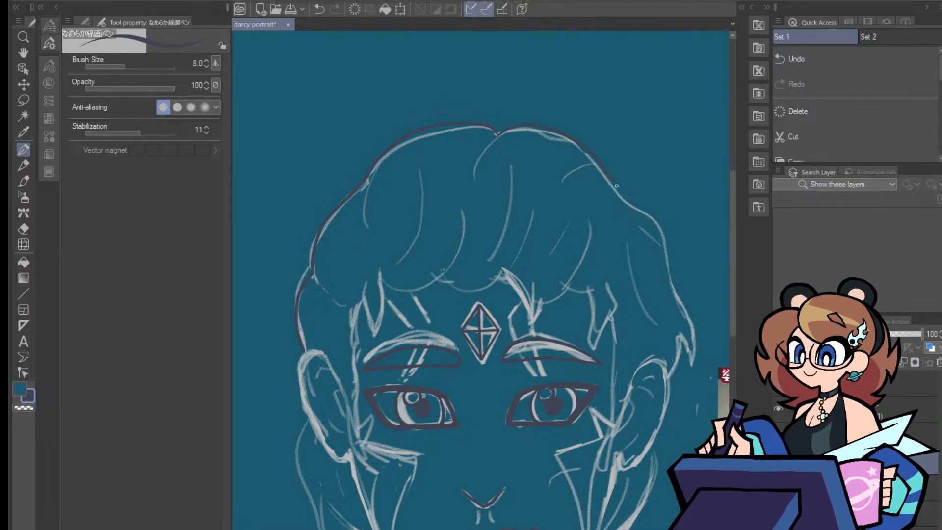
drag(678, 282, 696, 336)
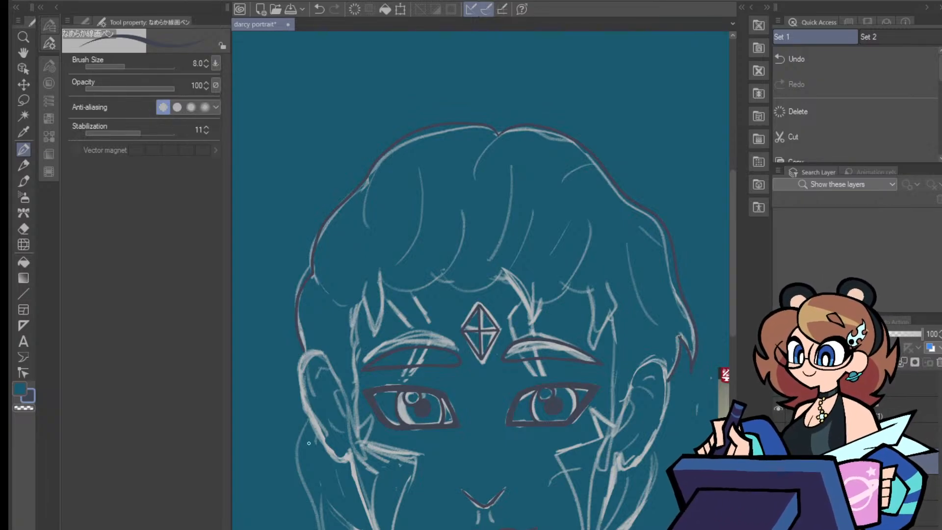
Ink the hair hanging below the viewer's-left ear and draw the short curved parting line at the crown, replacing its first attempt
mouse_move(307, 415)
mouse_down()
mouse_move(299, 441)
mouse_move(310, 512)
mouse_move(322, 528)
mouse_move(354, 529)
mouse_up()
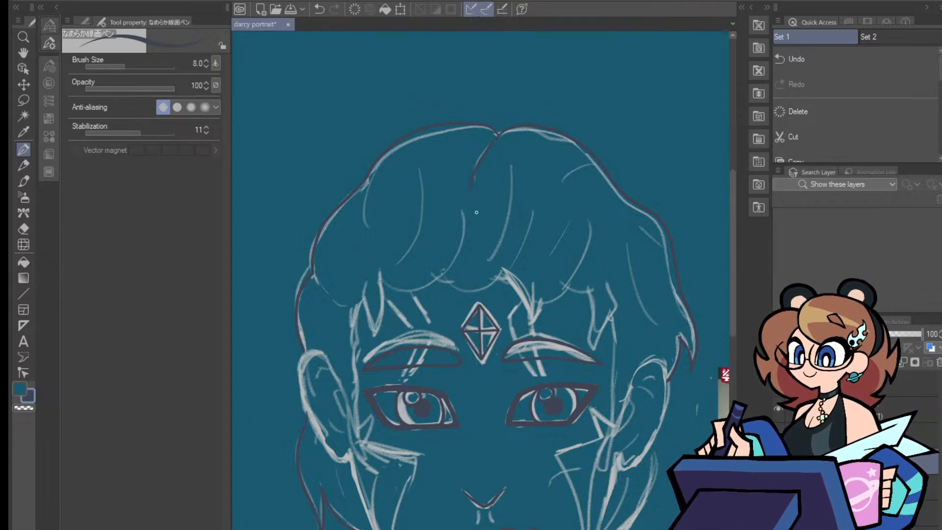
key(ctrl+z)
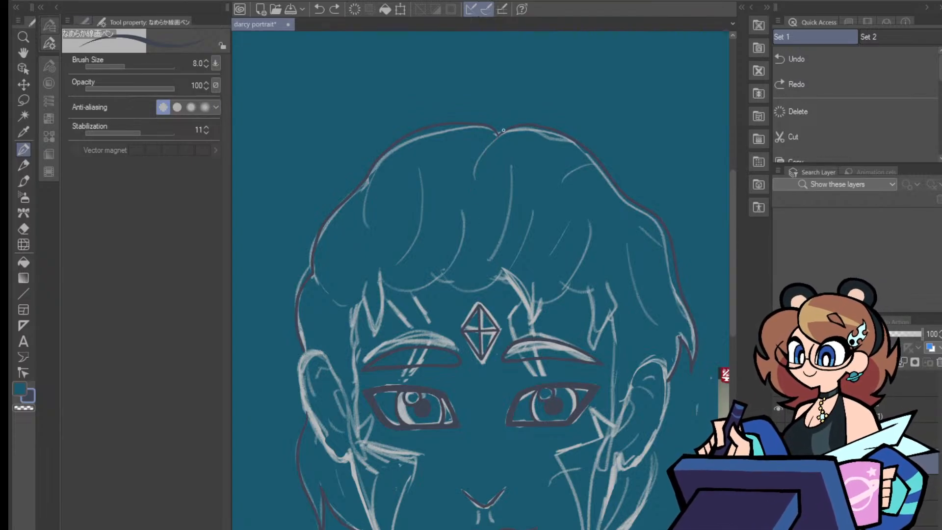
drag(492, 140, 477, 160)
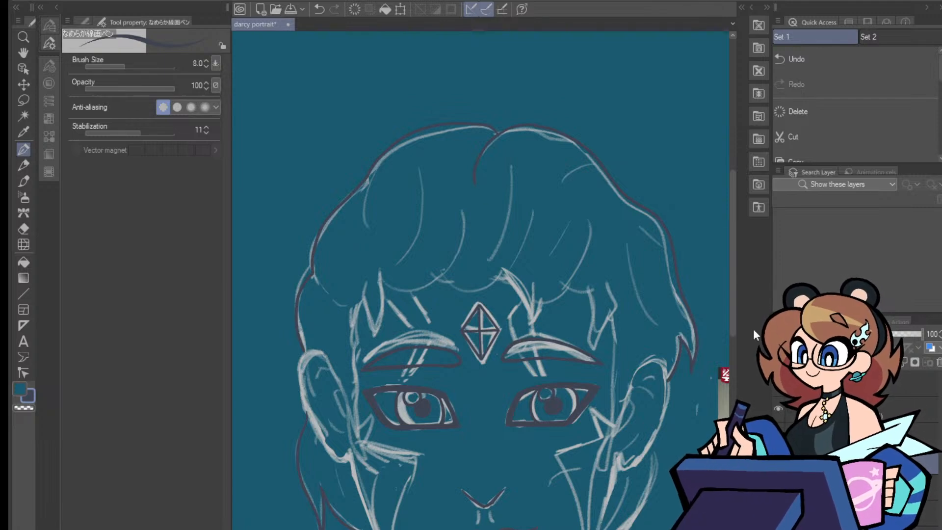
Ink the front and back edges of the sideburn between the viewer's-left ear and eye
key(ctrl+plus)
key(ctrl+plus)
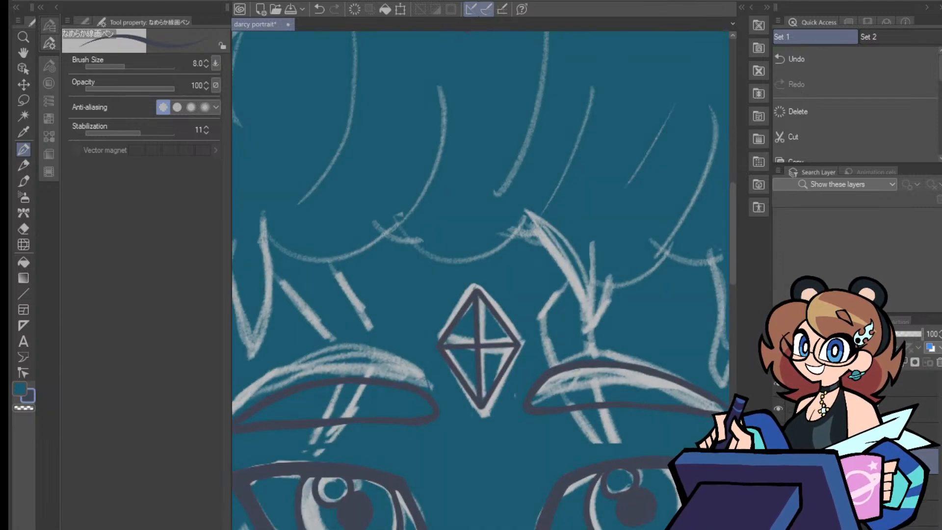
scroll(480, 280, left, 6)
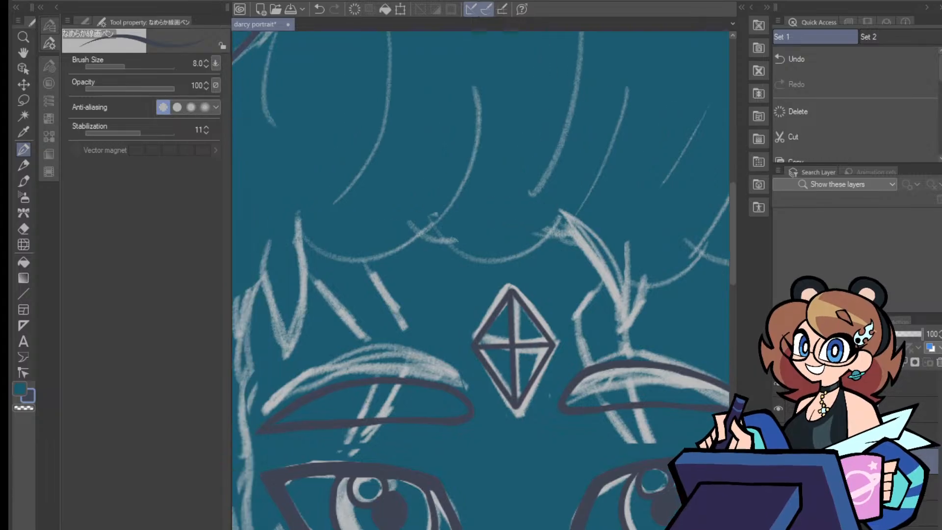
scroll(481, 280, right, 1)
key(ctrl+minus)
key(ctrl+minus)
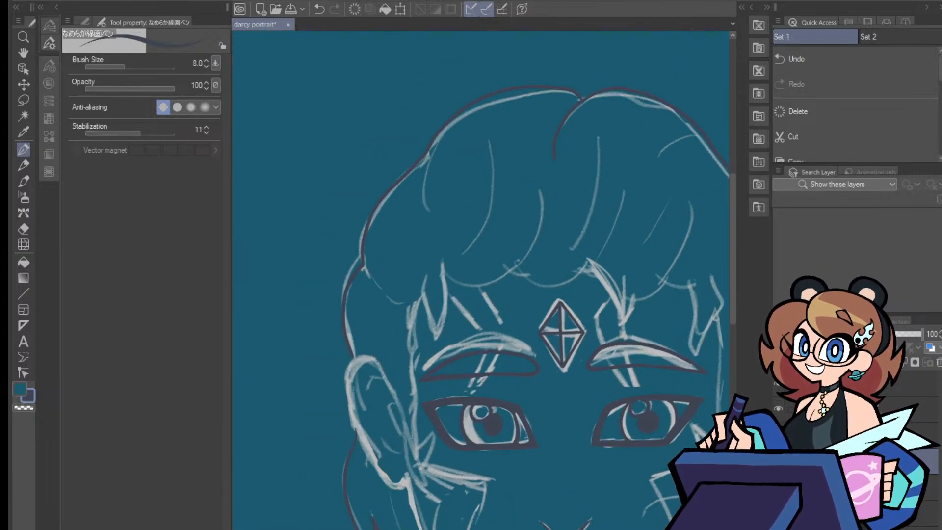
key(ctrl+plus)
key(ctrl+plus)
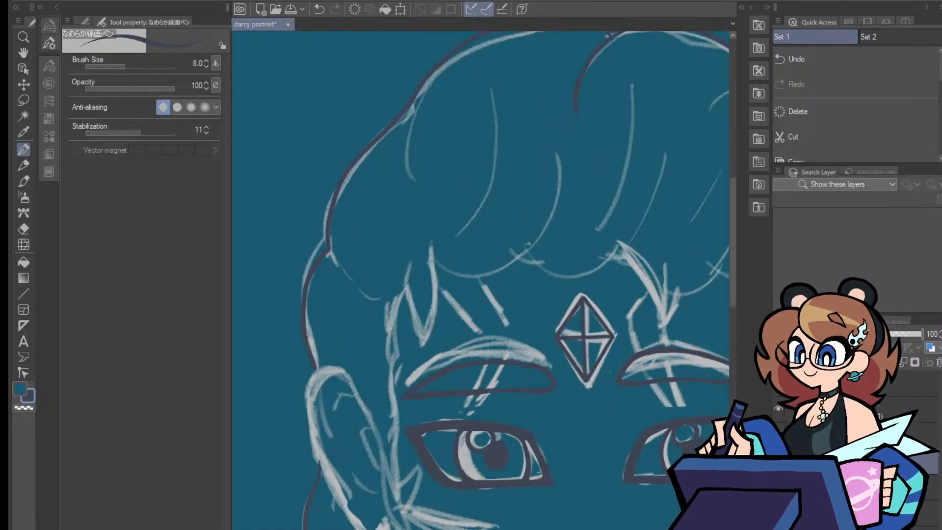
drag(732, 229, 730, 248)
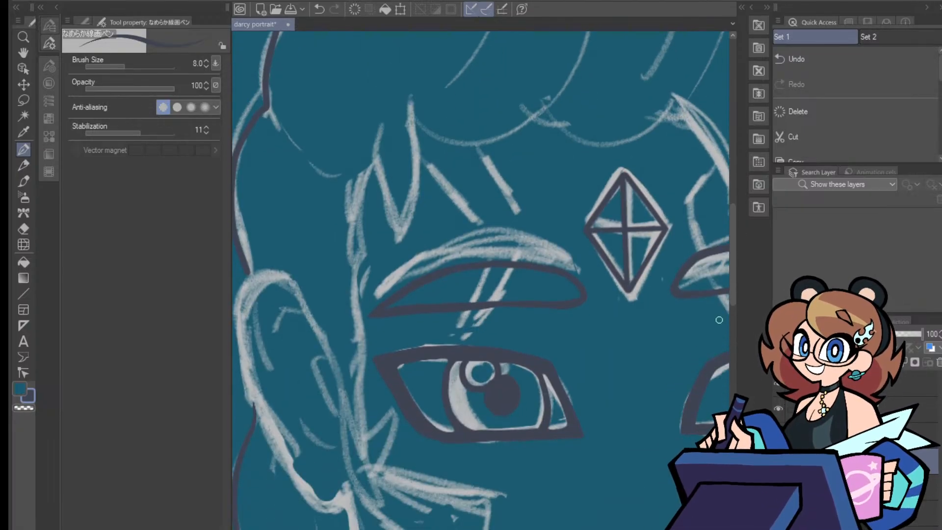
drag(510, 528, 492, 529)
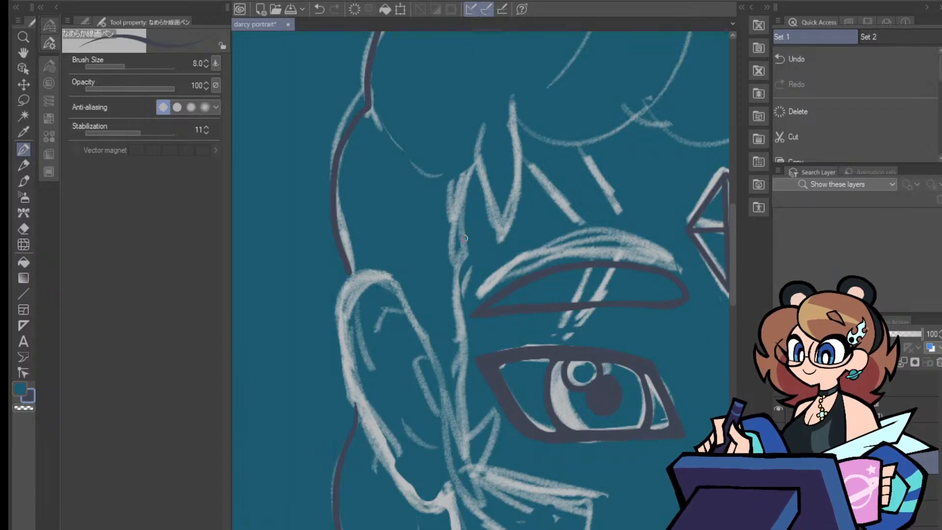
drag(473, 170, 463, 344)
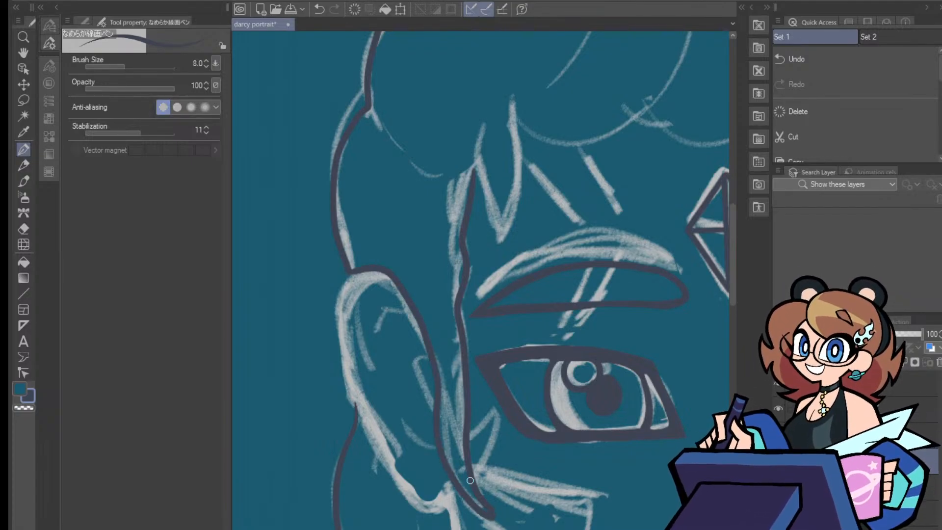
Redo the sideburn's lower tip, clean it with the eraser and ink the outer contour of the viewer's-left ear
key(ctrl+z)
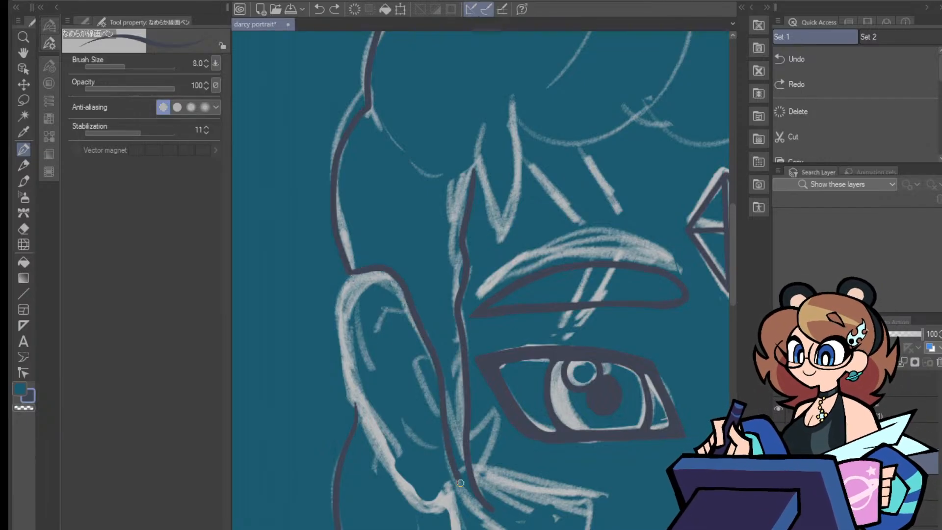
key(e)
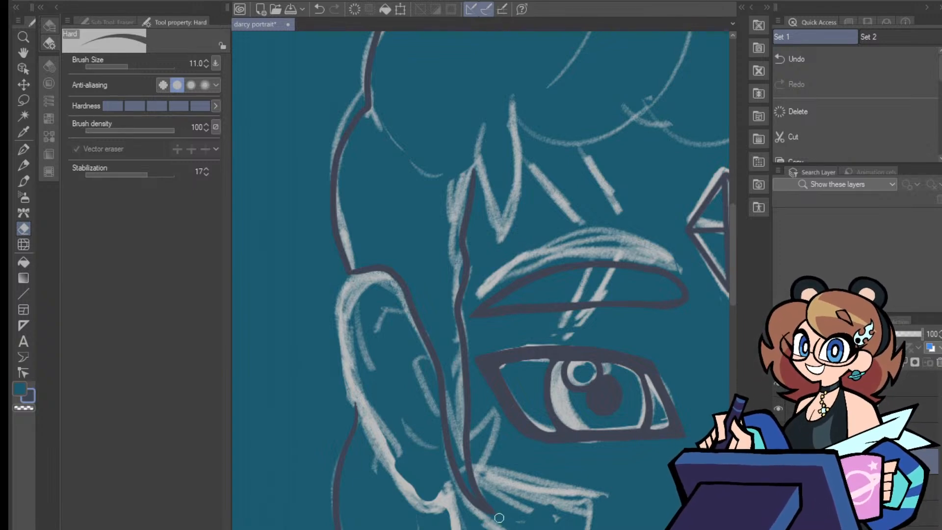
key(p)
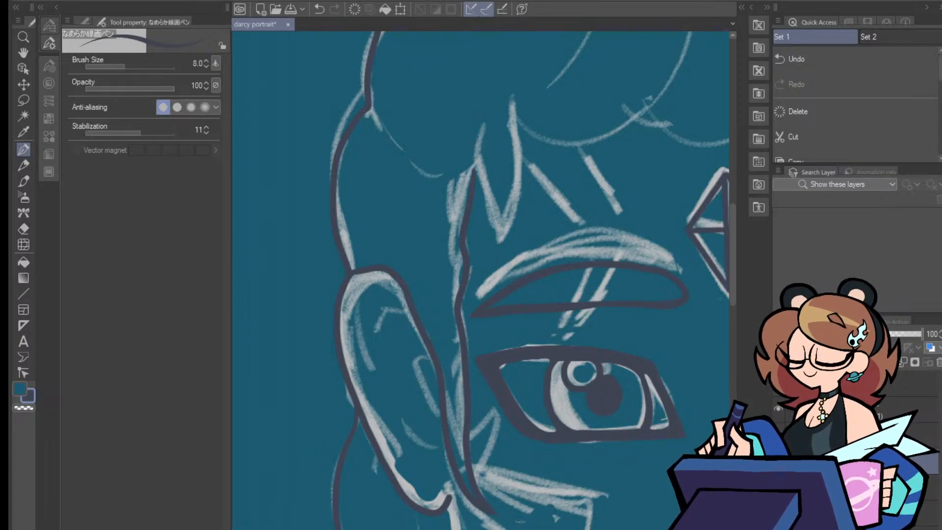
Ink the pointed hair strand above the outer end of the viewer's-left eyebrow and clean up its tip with the eraser
scroll(402, 189, right, 5)
scroll(403, 188, left, 3)
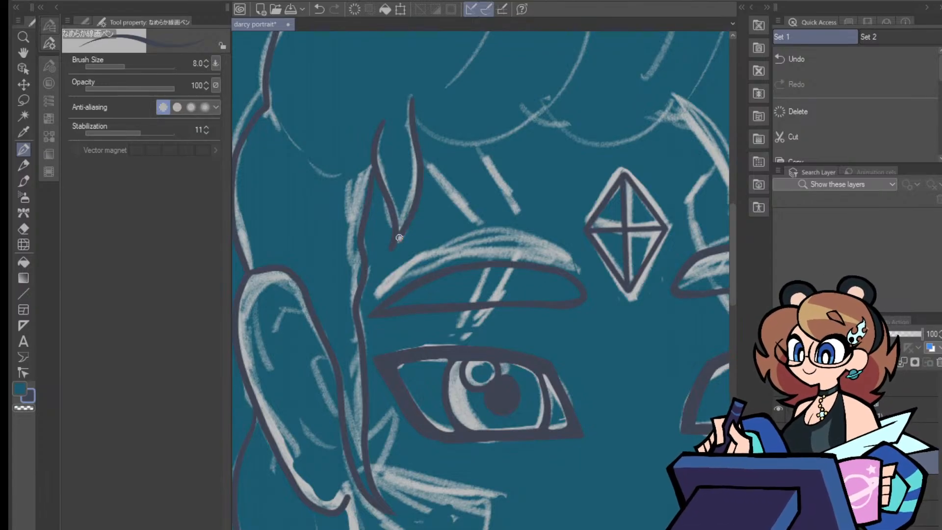
click(24, 228)
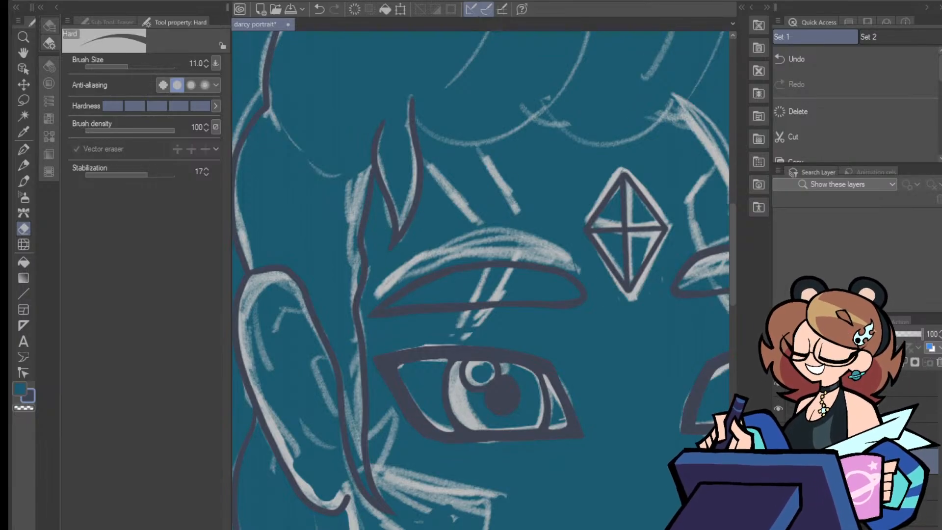
Ink the rounded fringe lock curving from the pointed strand over the viewer's-left eyebrow up into the hair, replacing the earlier attempts
drag(471, 529, 489, 529)
drag(734, 260, 734, 245)
click(24, 149)
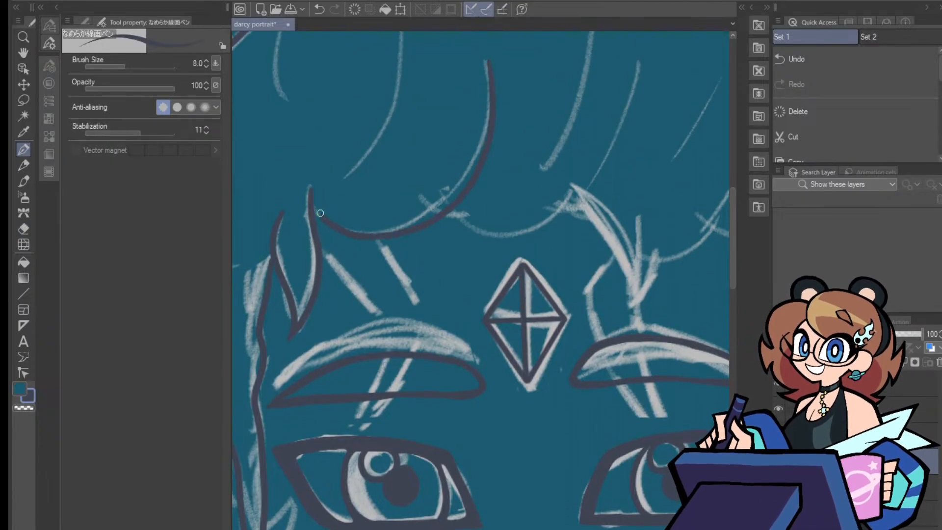
key(ctrl+z)
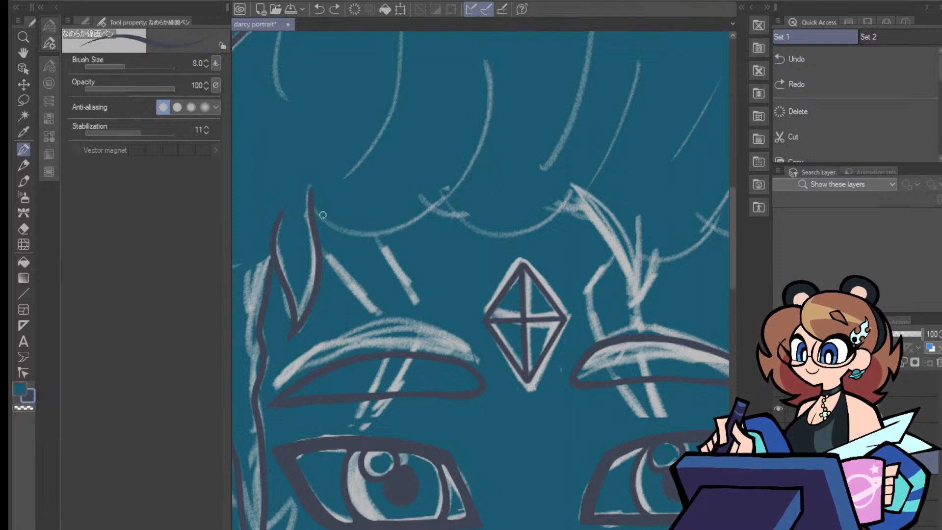
mouse_move(347, 229)
mouse_down()
mouse_move(387, 230)
mouse_move(457, 195)
mouse_move(492, 88)
mouse_up()
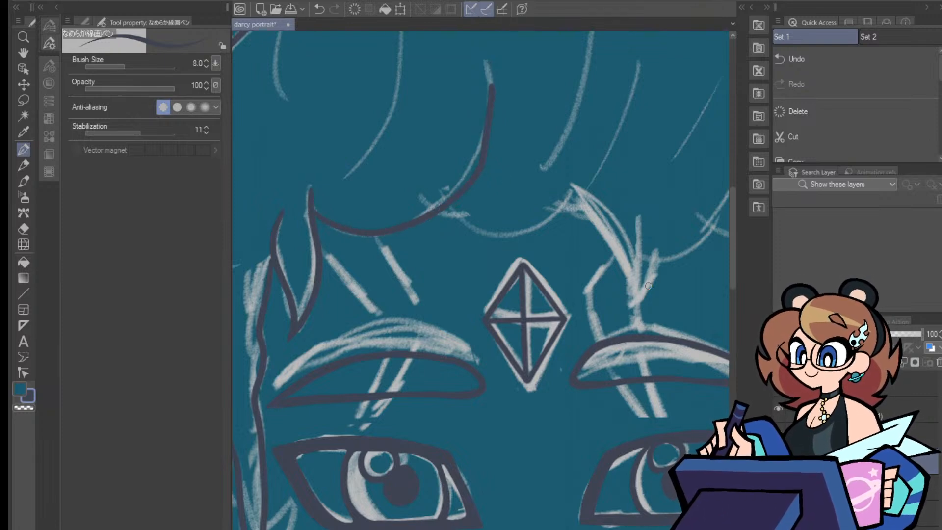
key(ctrl+z)
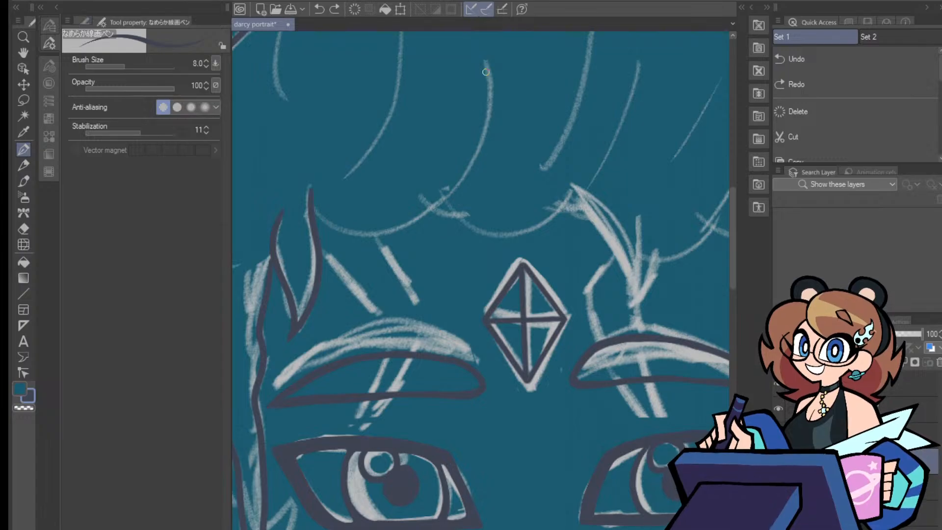
key(ctrl+y)
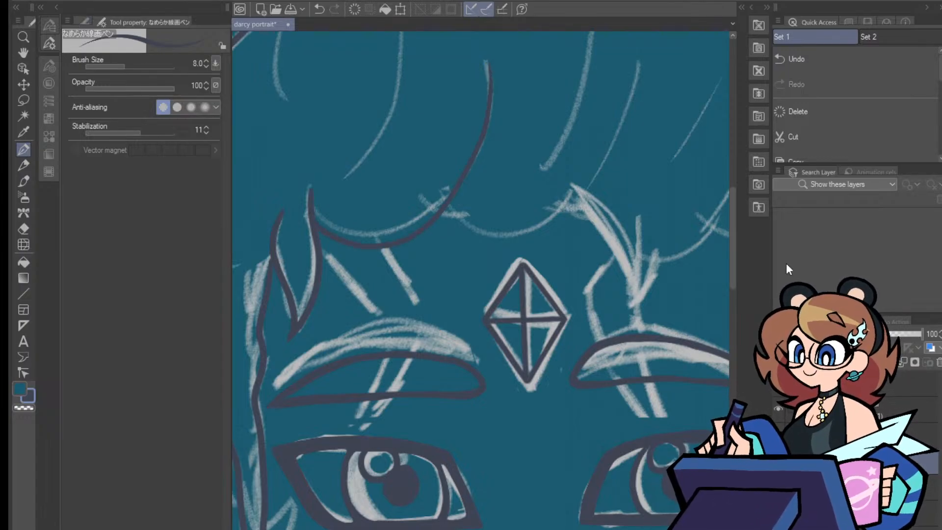
Ink both edges of the pointed fringe strand hanging above the inner end of the viewer's-right eyebrow
scroll(480, 280, right, 5)
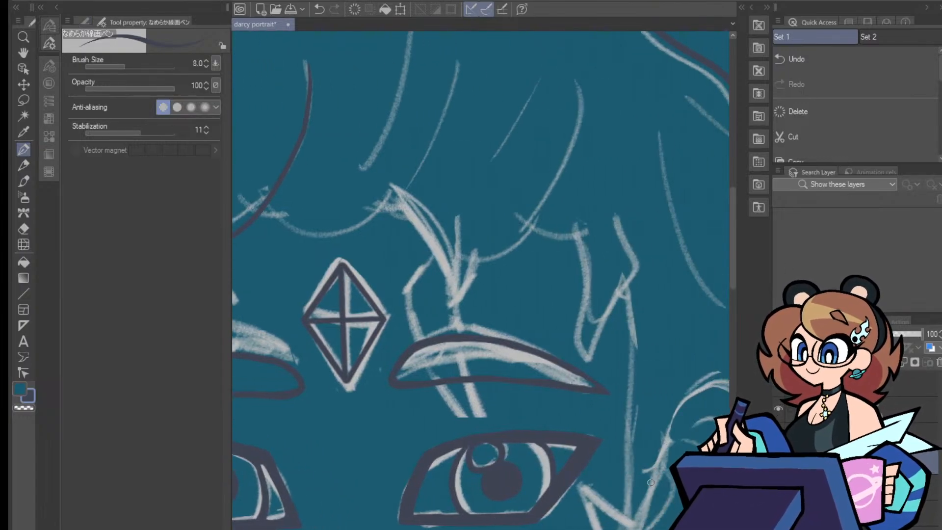
scroll(726, 289, up, 1)
scroll(593, 189, left, 5)
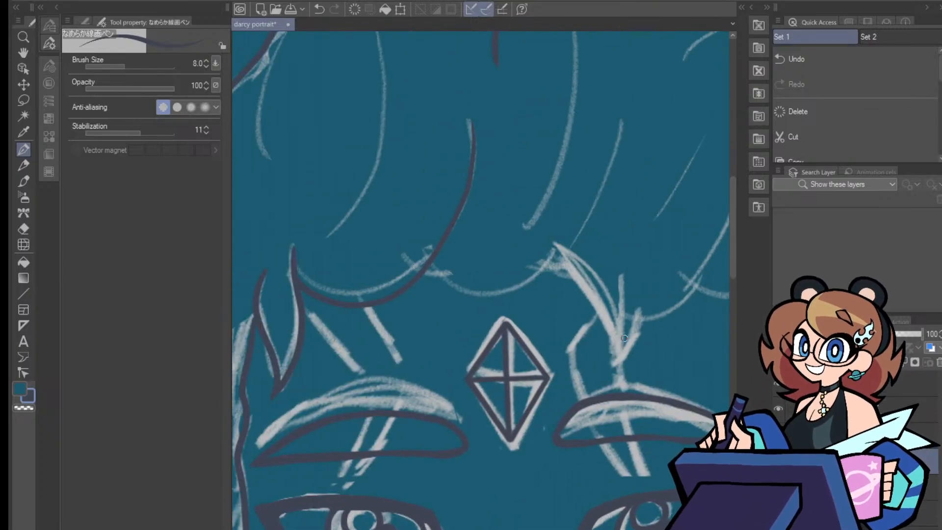
mouse_move(561, 258)
mouse_down()
mouse_move(594, 306)
mouse_move(610, 373)
mouse_up()
drag(644, 312, 605, 381)
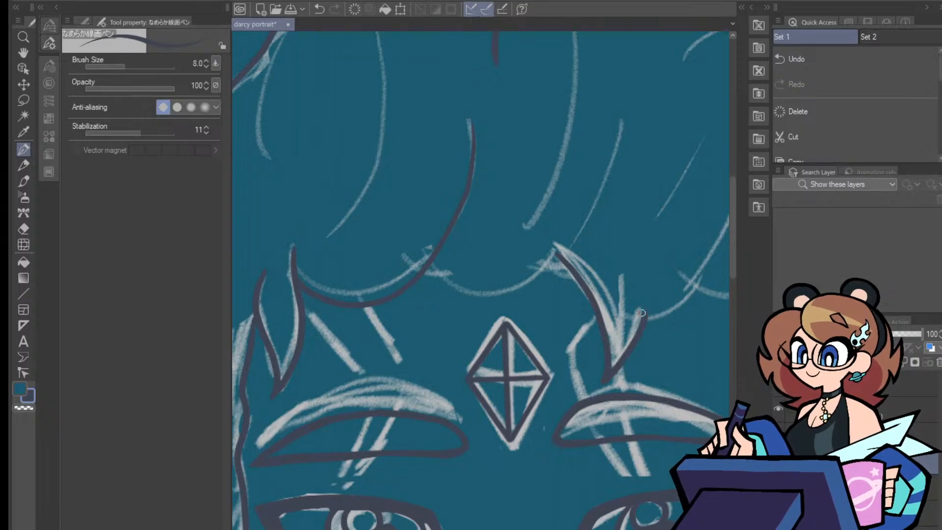
Ink the curved fringe edge above the forehead diamond, joining its neighbouring locks and tapering up into the hair, and redraw it for a shallower curve
mouse_move(431, 264)
mouse_down()
mouse_move(469, 294)
mouse_move(538, 280)
mouse_move(555, 253)
mouse_up()
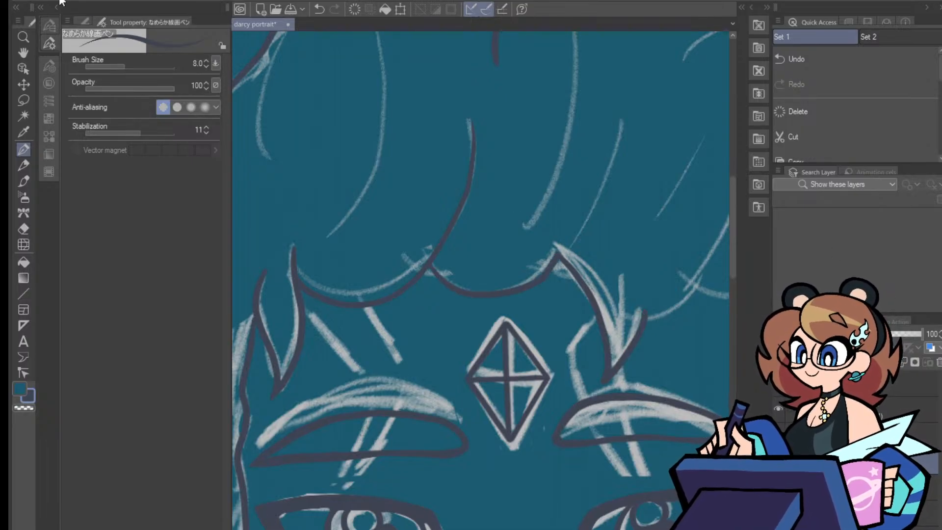
key(ctrl+z)
mouse_move(584, 147)
mouse_down()
mouse_move(547, 251)
mouse_move(499, 285)
mouse_up()
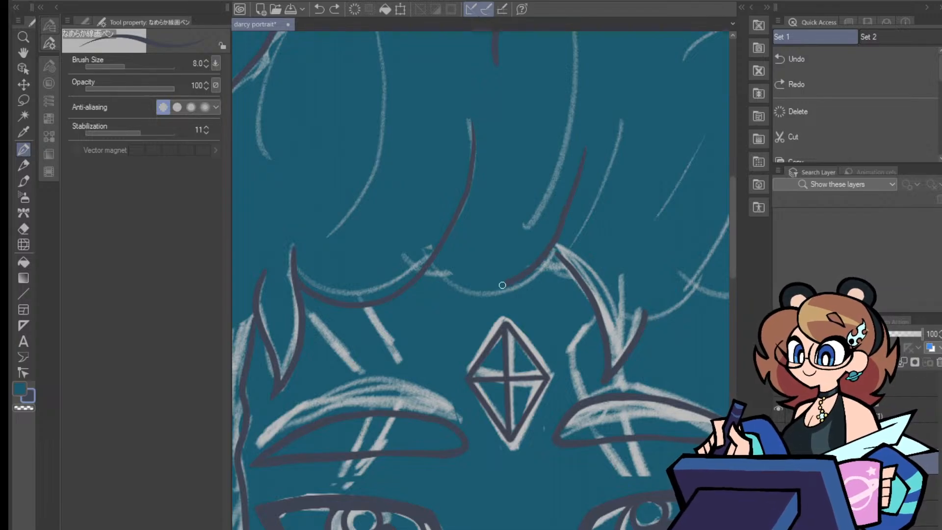
key(ctrl+z)
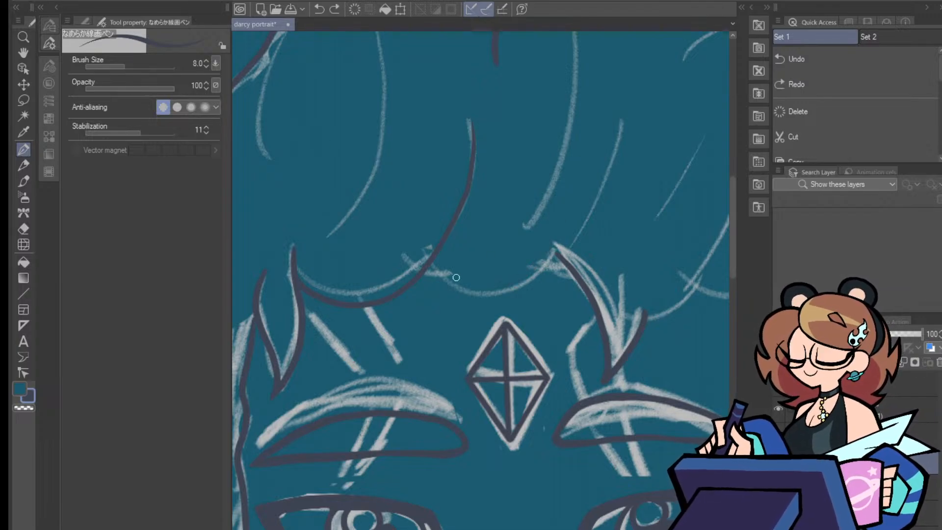
drag(430, 265, 604, 143)
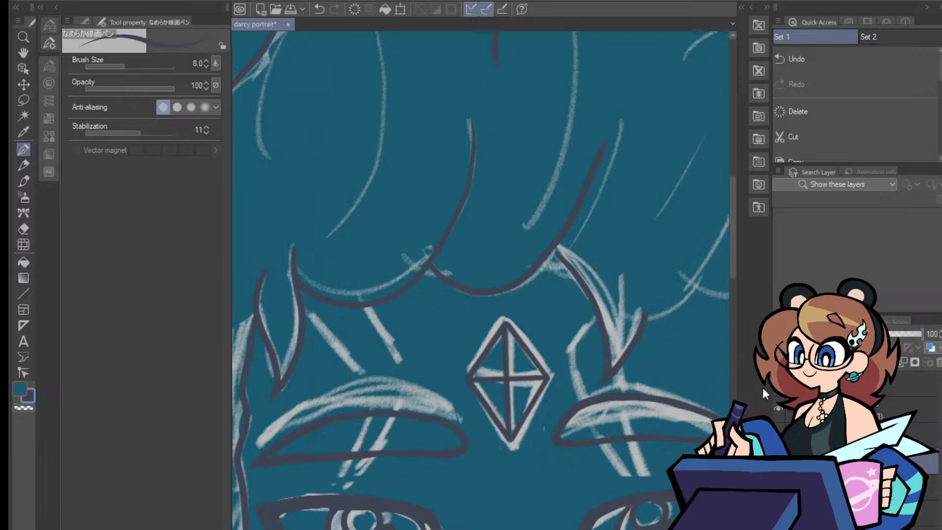
key(ctrl+z)
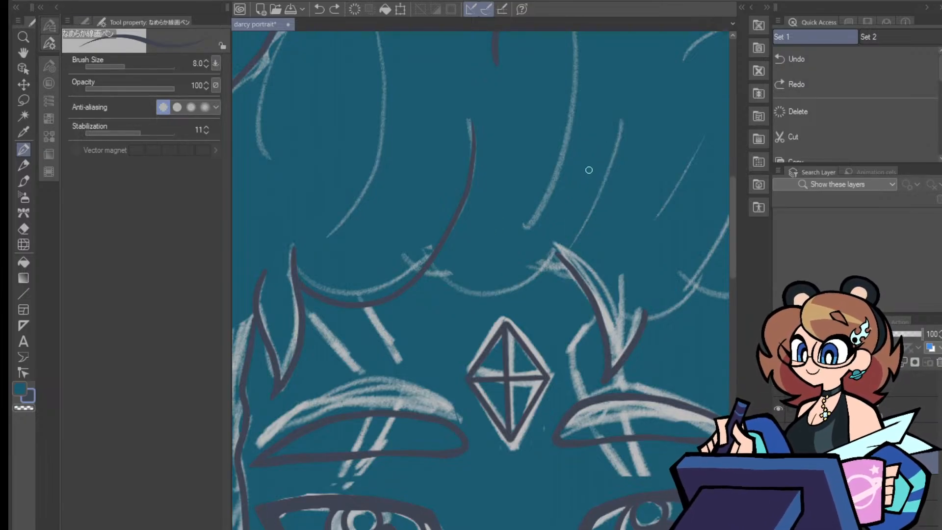
mouse_move(604, 132)
mouse_down()
mouse_move(549, 257)
mouse_move(513, 283)
mouse_move(473, 292)
mouse_move(425, 263)
mouse_up()
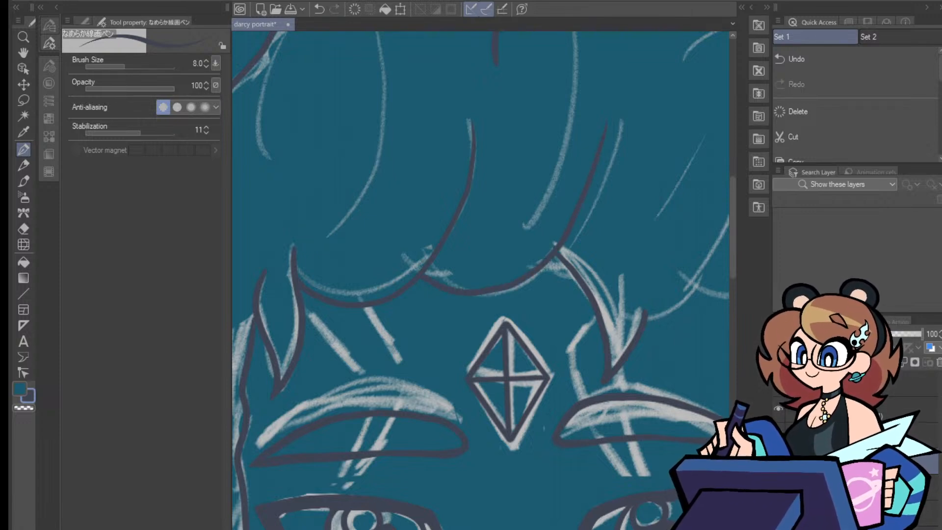
key(ctrl+z)
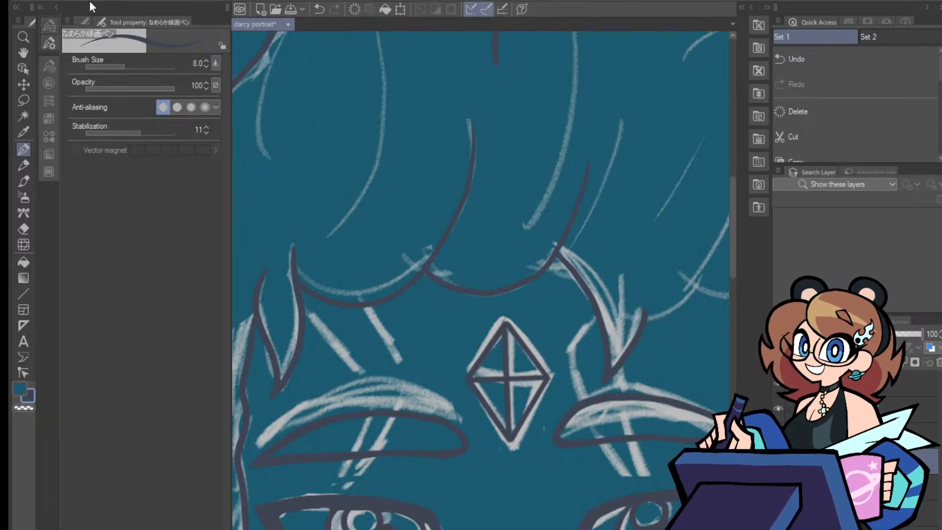
key(ctrl+z)
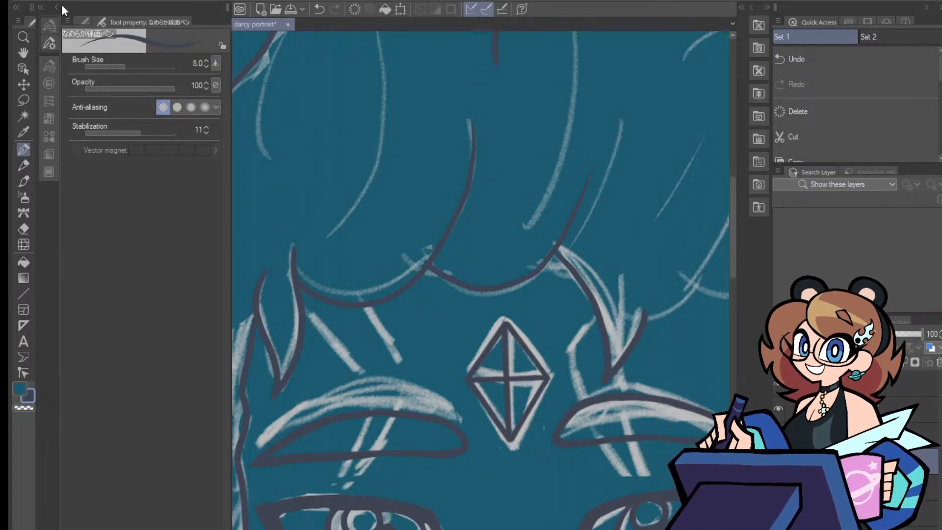
key(ctrl+z)
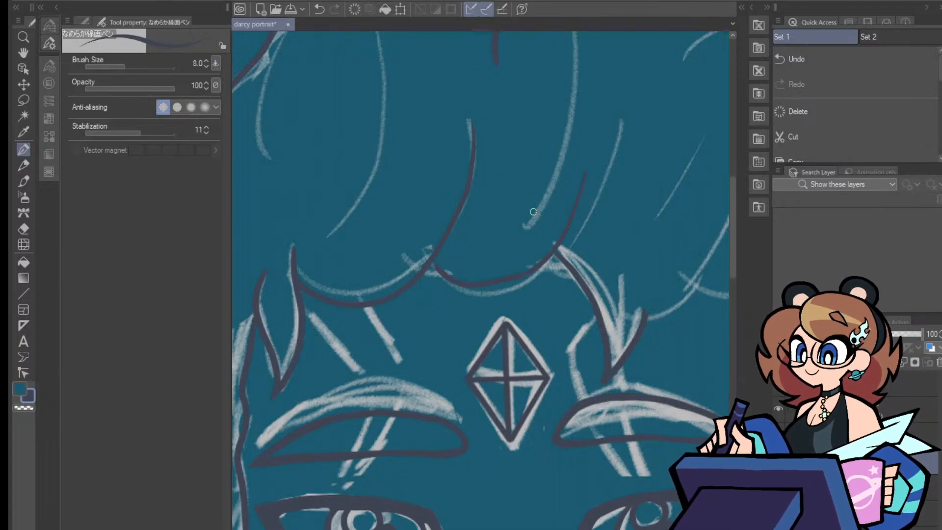
key(ctrl+z)
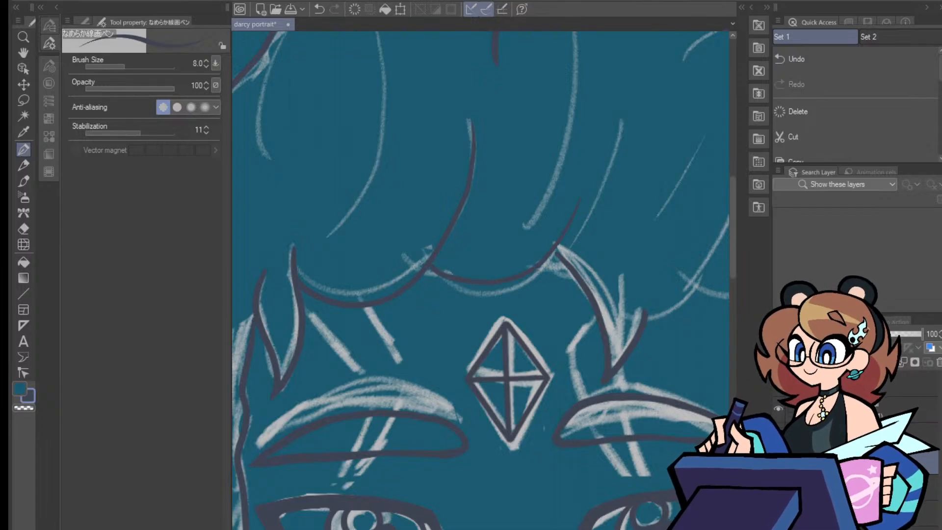
Ink the rounded fringe lock above the viewer's-right eyebrow and the hooked, pointed strand beside its outer end
scroll(480, 279, right, 3)
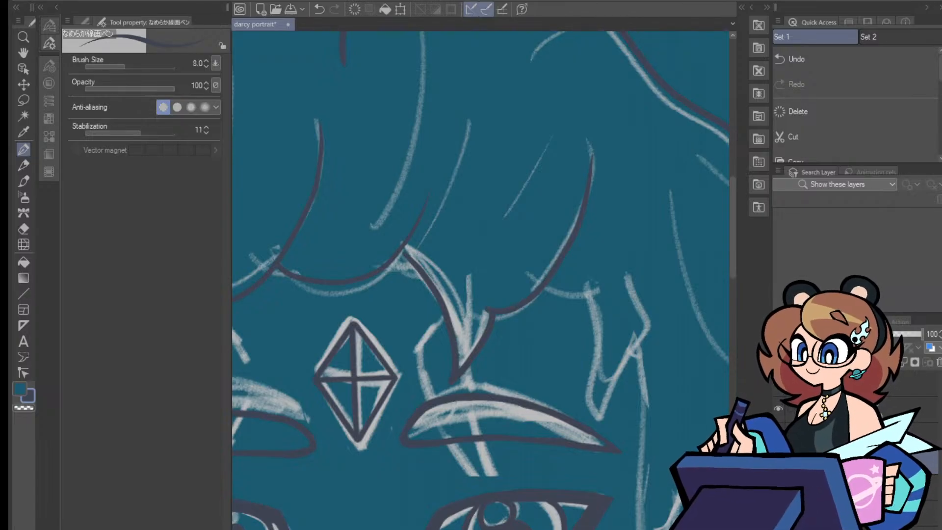
scroll(481, 280, right, 3)
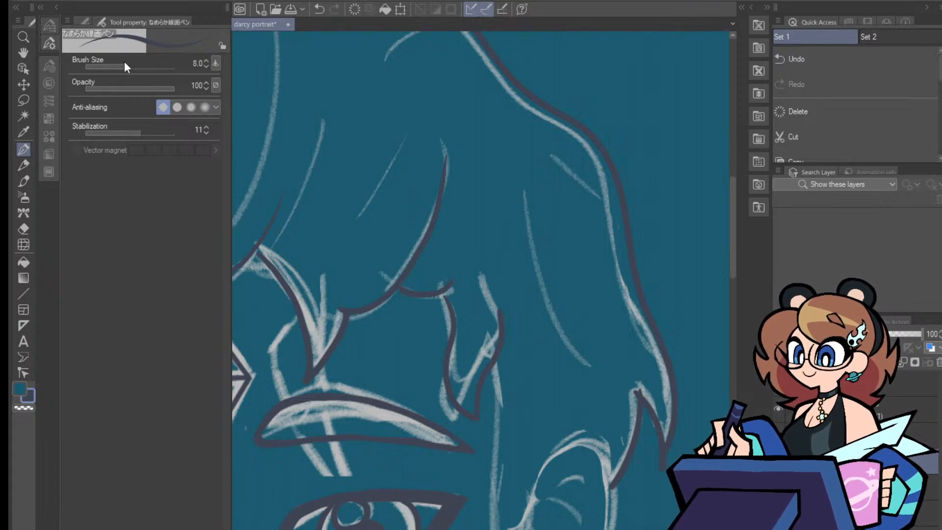
key(ctrl+z)
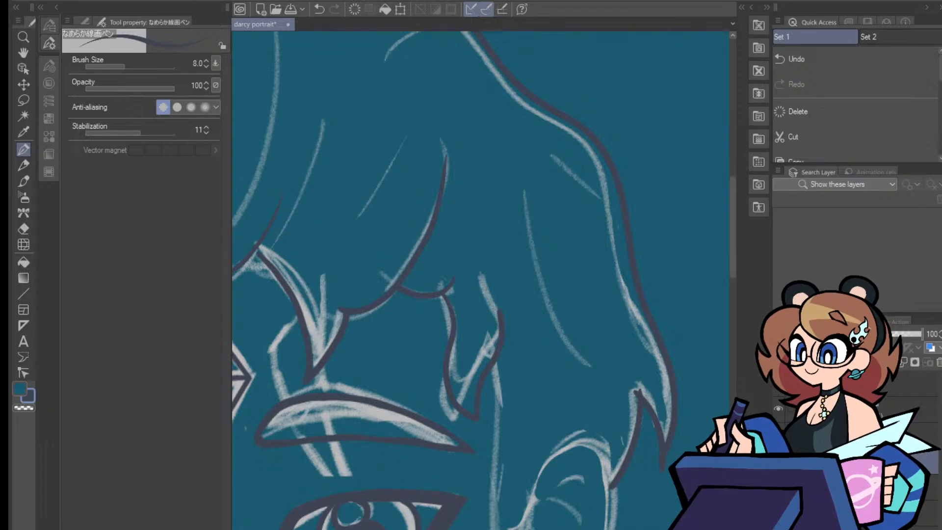
scroll(711, 312, down, 5)
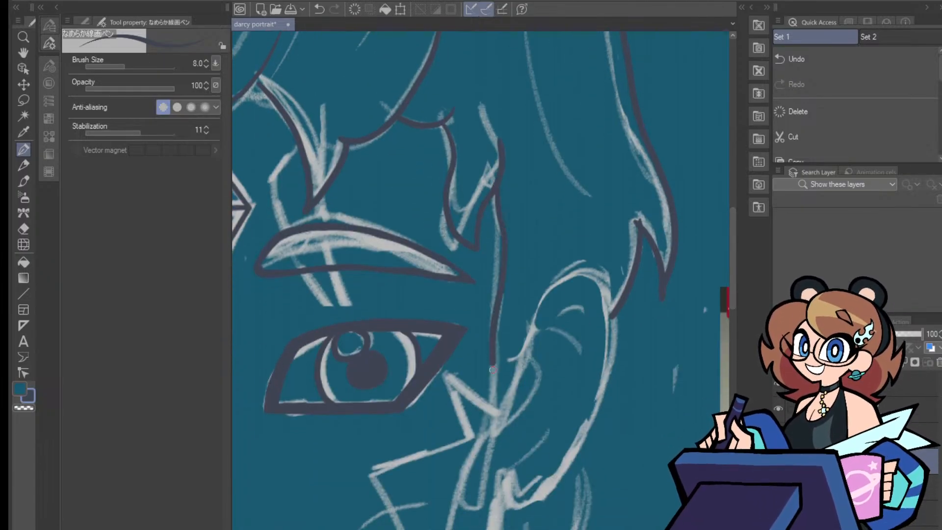
mouse_move(492, 369)
mouse_down()
mouse_move(485, 470)
mouse_move(493, 498)
mouse_move(515, 365)
mouse_up()
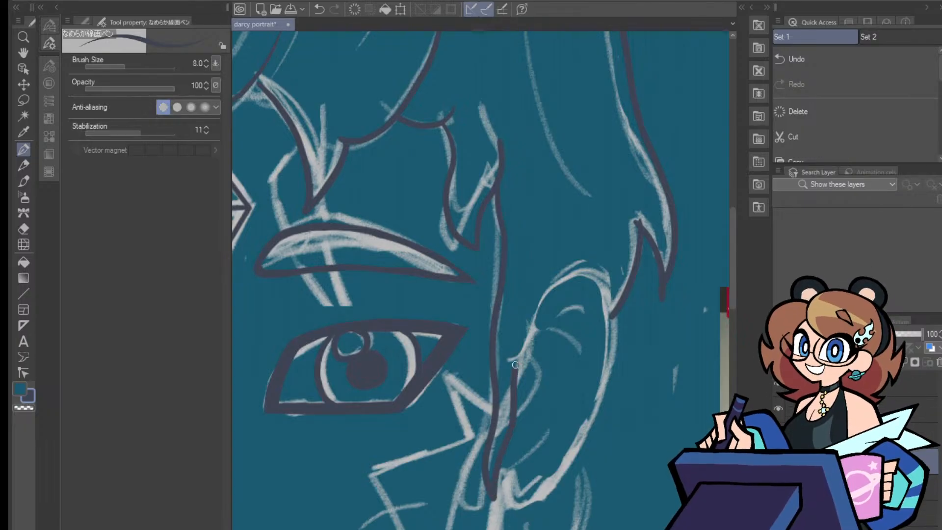
drag(531, 312, 579, 272)
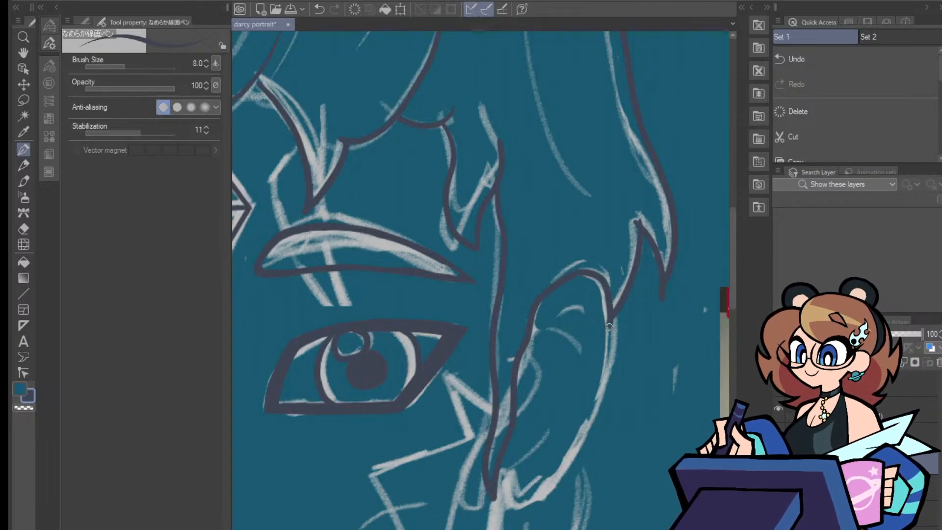
drag(606, 377, 573, 463)
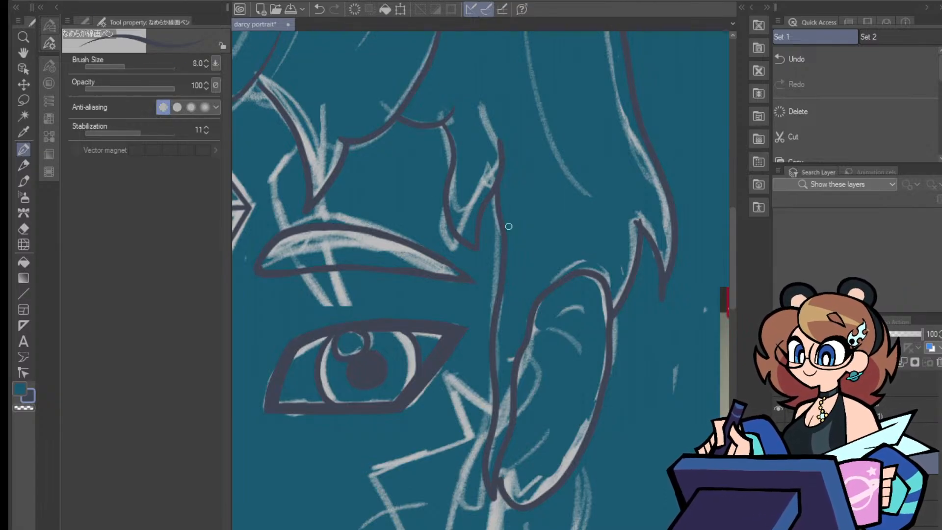
key(ctrl+z)
key(ctrl+z)
key(ctrl+z)
key(ctrl+z)
key(ctrl+z)
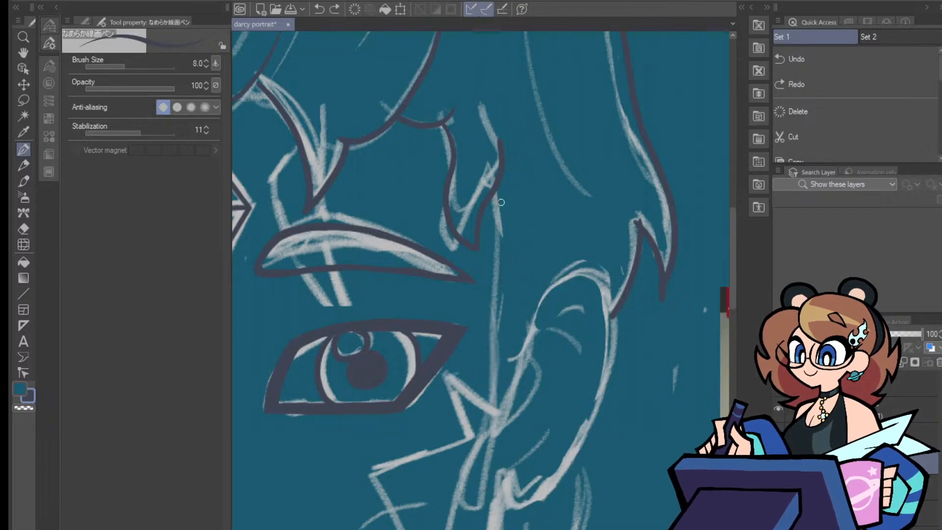
Ink the wavy sideburn beside the viewer's-right eye with its pointed lower tip, and the outline of the adjoining ear
drag(470, 480, 487, 508)
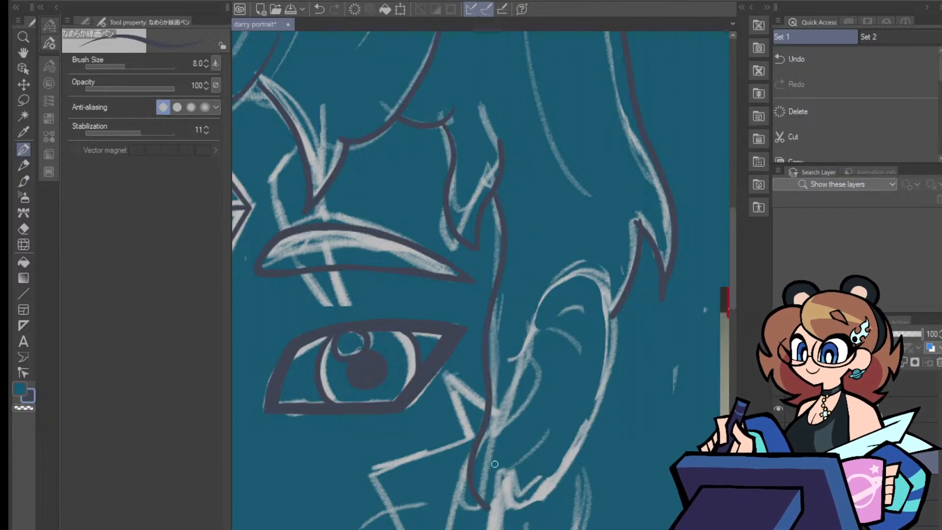
mouse_move(538, 303)
mouse_down()
mouse_move(487, 472)
mouse_move(488, 508)
mouse_up()
mouse_move(540, 304)
mouse_down()
mouse_move(568, 273)
mouse_move(593, 273)
mouse_move(603, 293)
mouse_move(599, 416)
mouse_move(528, 504)
mouse_move(501, 474)
mouse_up()
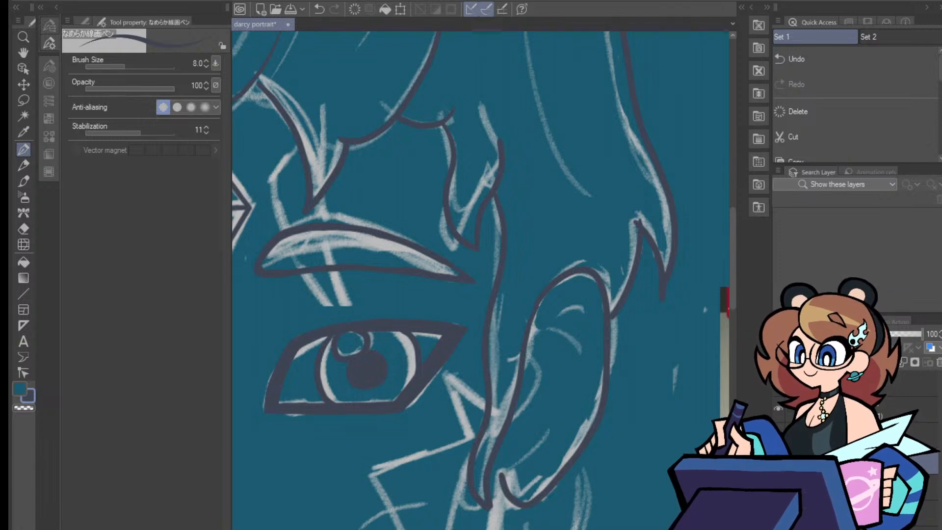
Examine the inked hair outline, fringe, sideburns and ears across the whole head
key(ctrl+minus)
key(ctrl+minus)
key(ctrl+minus)
key(ctrl+minus)
key(ctrl+plus)
key(ctrl+plus)
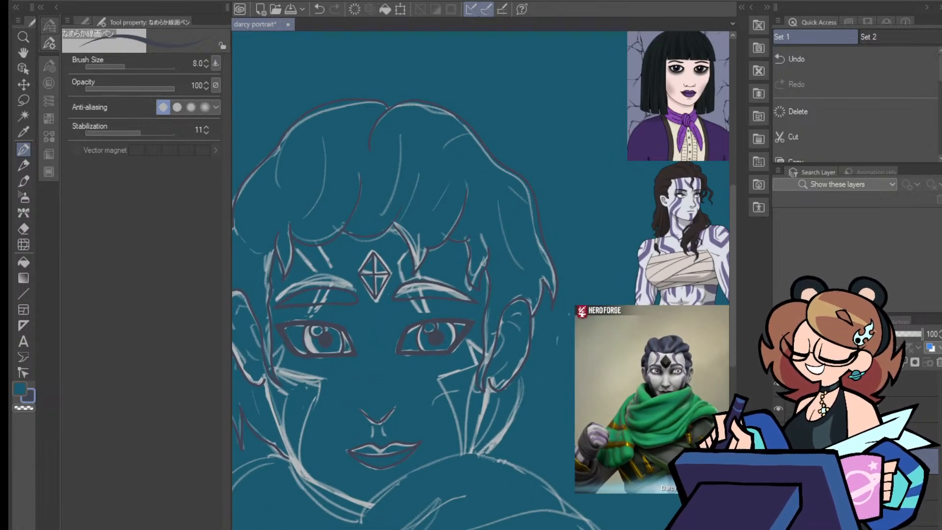
scroll(481, 279, left, 3)
scroll(481, 279, right, 2)
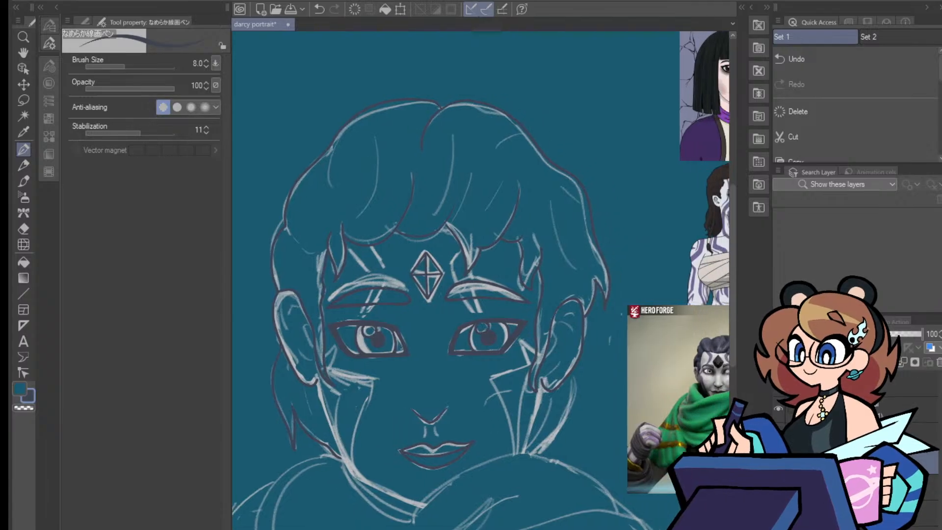
Erase the middle stretch of the outer contour of the viewer's-right ear with the hard eraser
key(ctrl+plus)
key(ctrl+plus)
key(ctrl+plus)
key(ctrl+plus)
key(ctrl+plus)
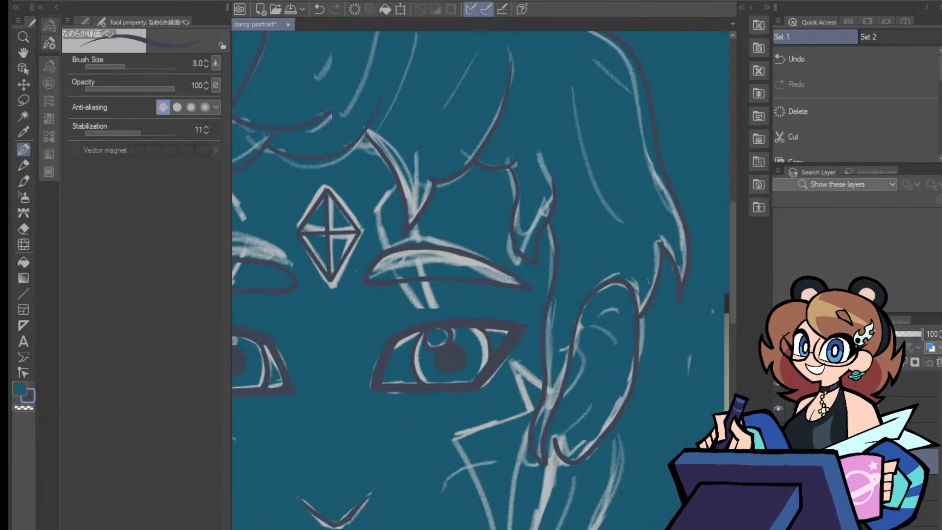
scroll(481, 280, right, 8)
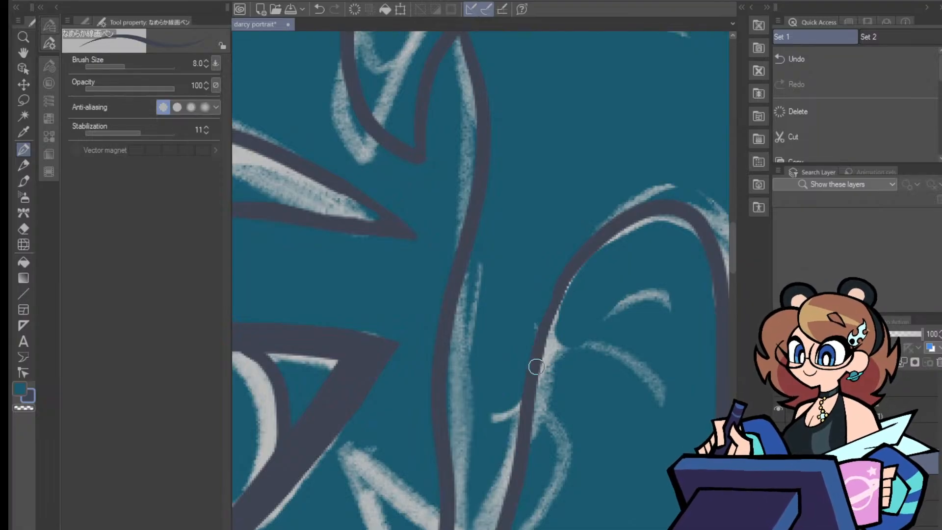
scroll(536, 364, right, 6)
scroll(481, 279, left, 2)
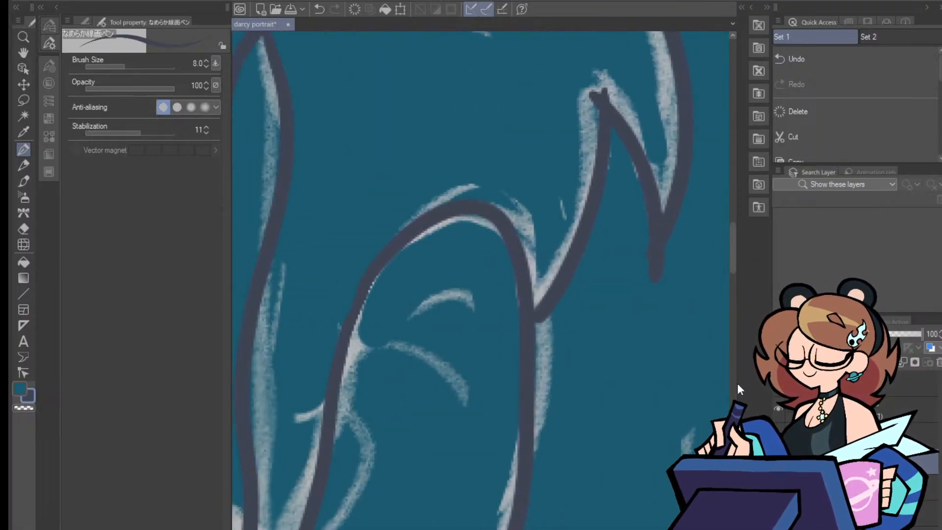
drag(733, 235, 732, 275)
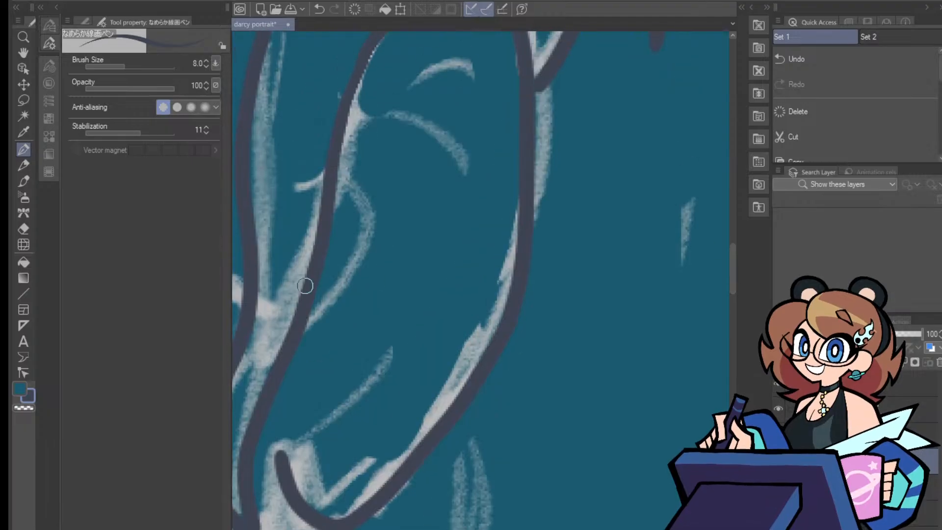
click(23, 228)
drag(529, 191, 490, 357)
drag(530, 191, 506, 260)
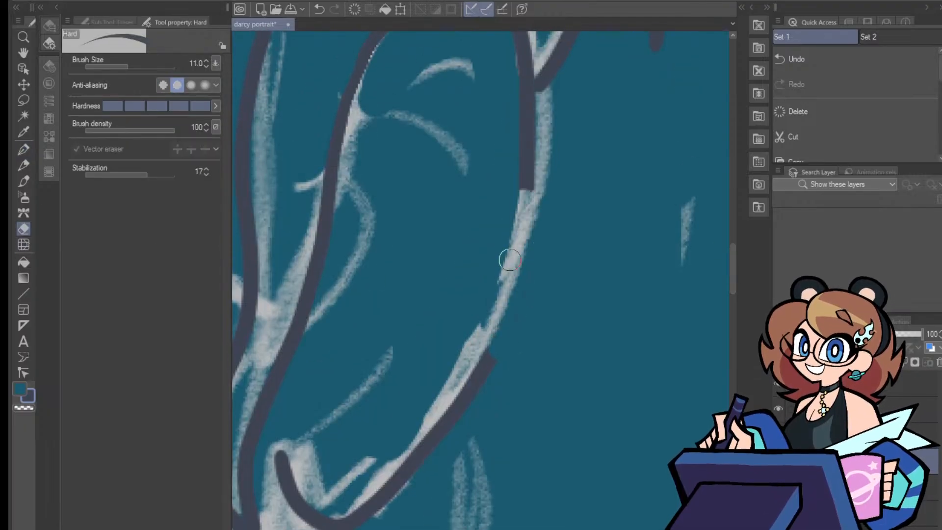
Erase more of the viewer's-right ear's outer contour with the hard eraser and redraw it as one smooth curve down to the lobe
drag(529, 135, 524, 206)
mouse_move(508, 319)
mouse_down()
mouse_move(444, 445)
mouse_move(424, 433)
mouse_move(422, 469)
mouse_up()
click(22, 150)
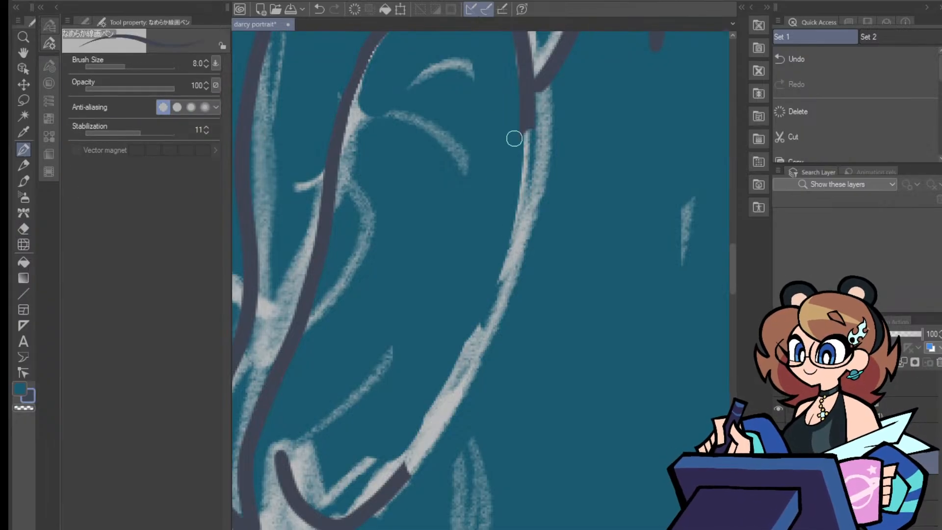
mouse_move(533, 137)
mouse_down()
mouse_move(488, 295)
mouse_move(431, 421)
mouse_move(395, 472)
mouse_up()
Examine the corrected ear contour against the whole head and the reference images
click(25, 230)
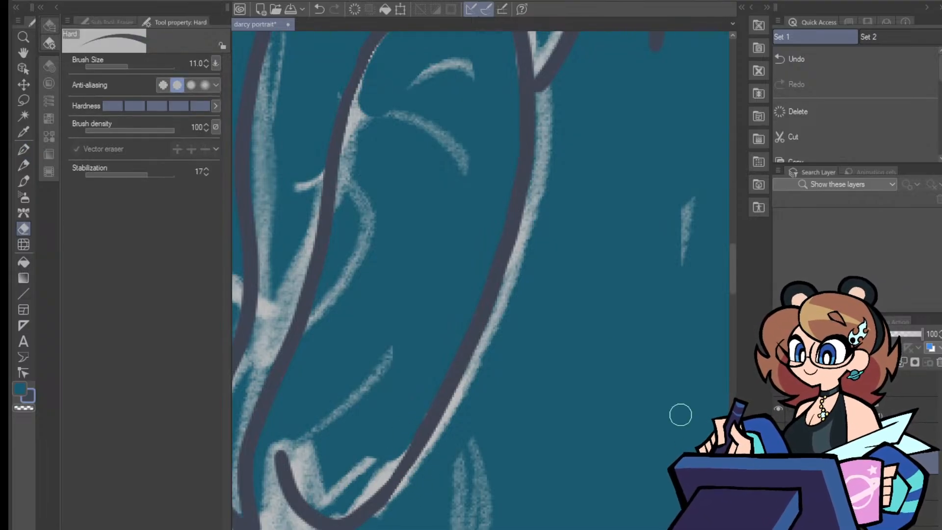
key(ctrl+minus)
key(ctrl+minus)
key(ctrl+minus)
key(ctrl+minus)
key(ctrl+minus)
key(ctrl+minus)
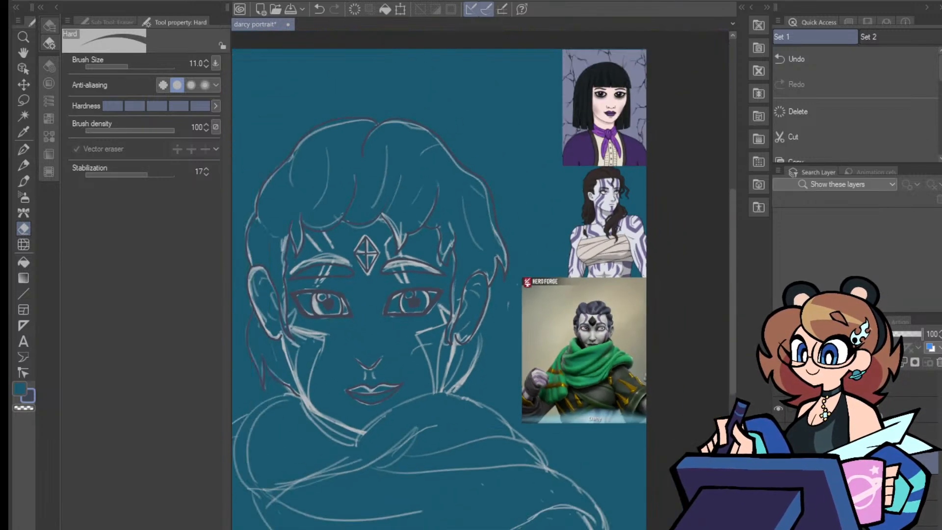
scroll(480, 280, left, 5)
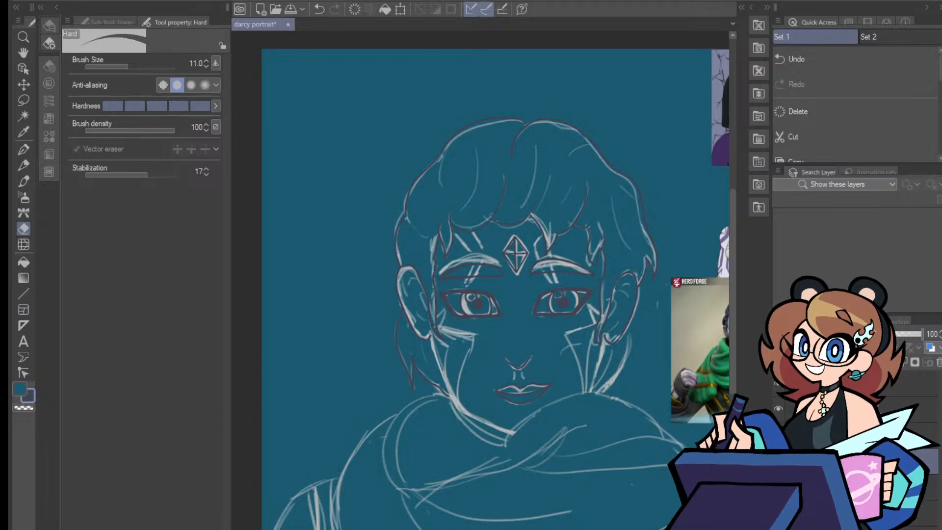
Erase and redraw the top curve of the viewer's-left ear, and extend the adjacent hair outline down to meet it
key(ctrl+plus)
key(ctrl+plus)
key(ctrl+plus)
key(ctrl+plus)
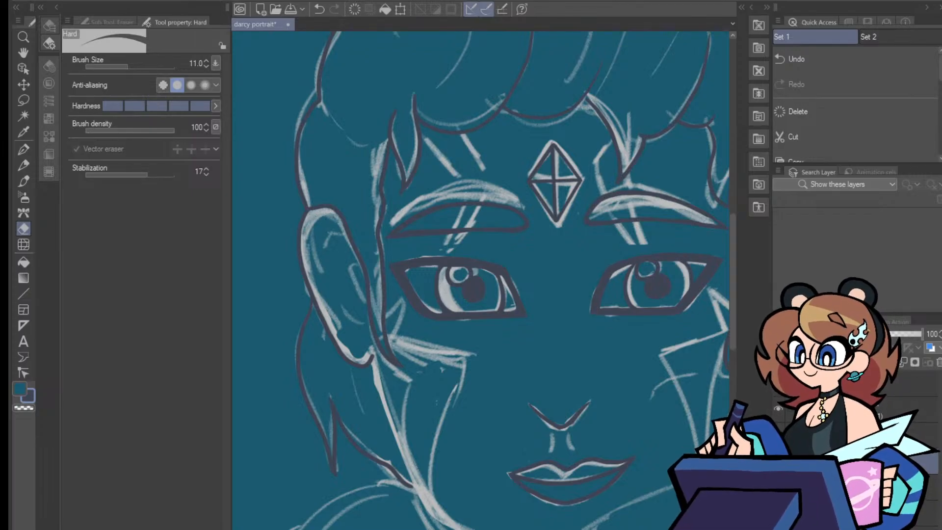
key(ctrl+plus)
key(ctrl+plus)
key(ctrl+plus)
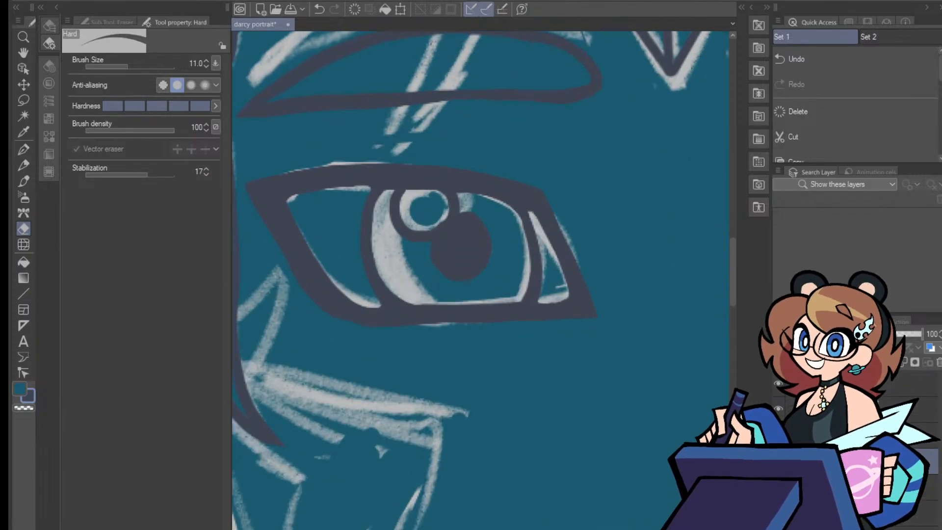
scroll(481, 280, left, 5)
scroll(706, 242, up, 5)
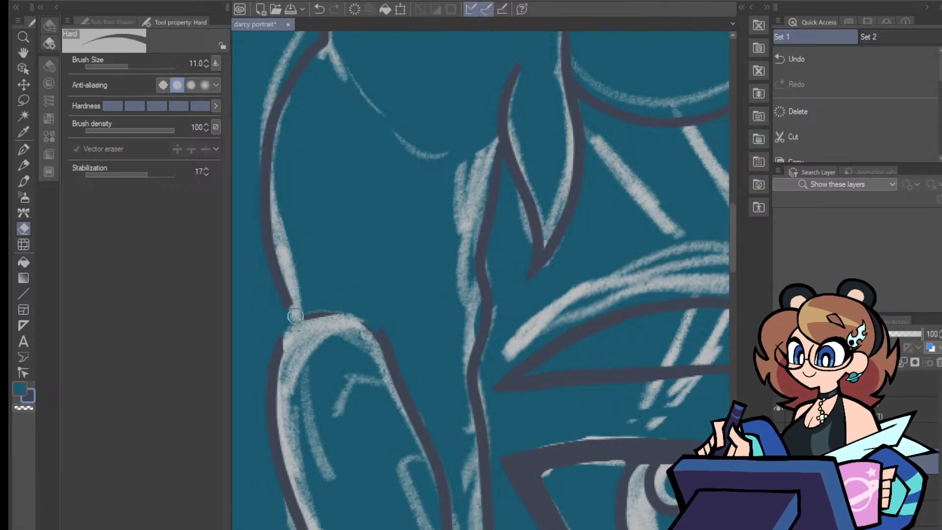
key(p)
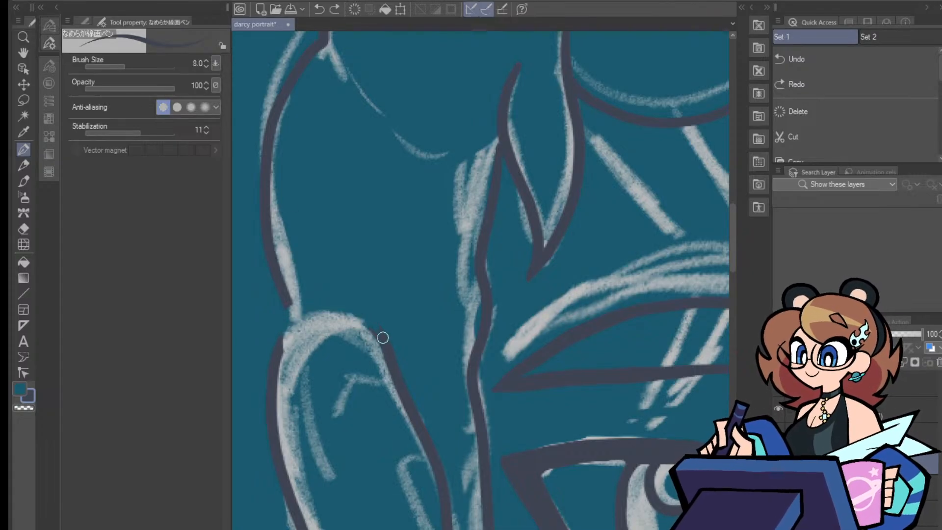
mouse_move(369, 321)
mouse_down()
mouse_move(309, 311)
mouse_move(277, 358)
mouse_move(306, 339)
mouse_move(277, 351)
mouse_move(322, 309)
mouse_up()
key(ctrl+z)
drag(374, 323, 409, 413)
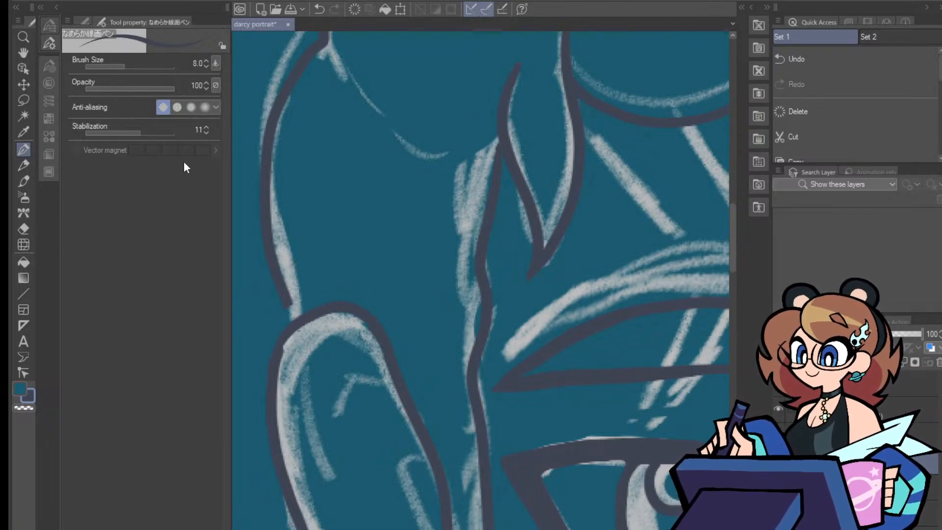
key(ctrl+z)
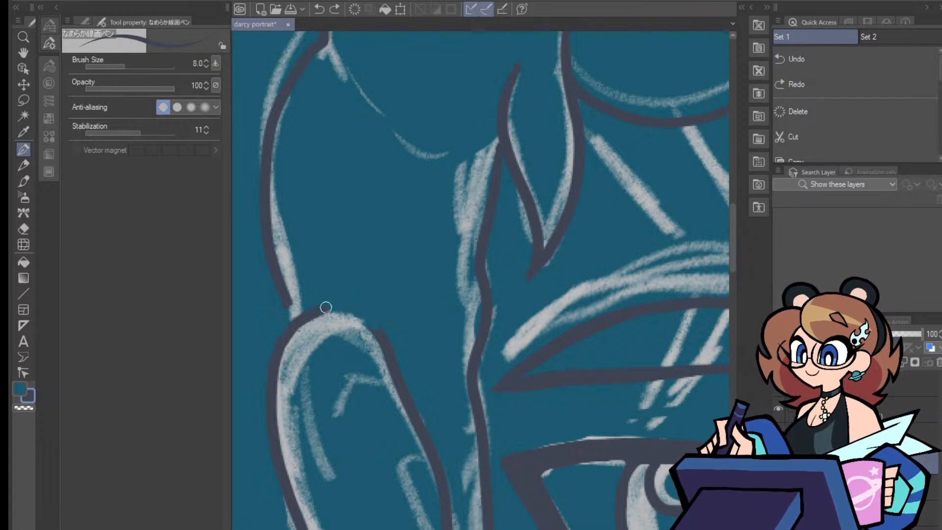
mouse_move(325, 307)
mouse_down()
mouse_move(368, 319)
mouse_move(384, 351)
mouse_up()
drag(290, 302, 291, 309)
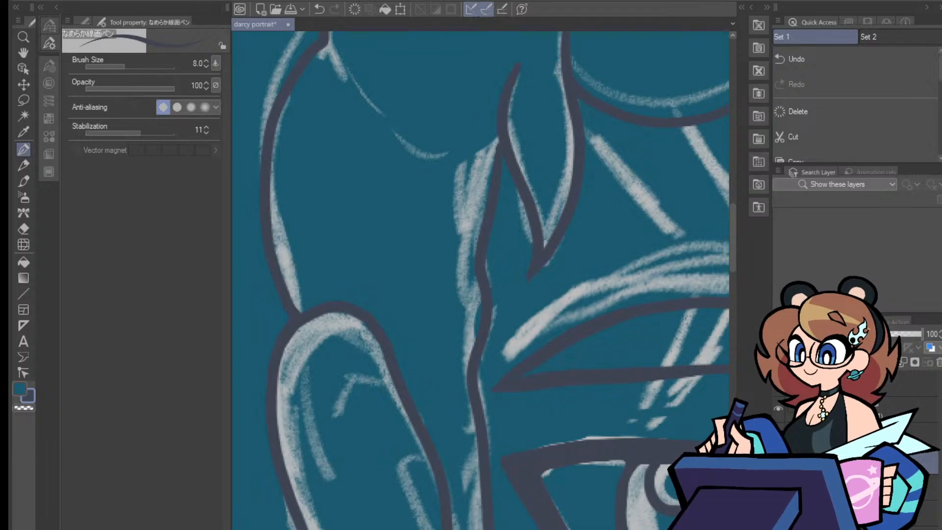
Ink the inner fold lines of the viewer's-right ear with the size 8 pen, following the sketched folds
key(ctrl+minus)
key(ctrl+minus)
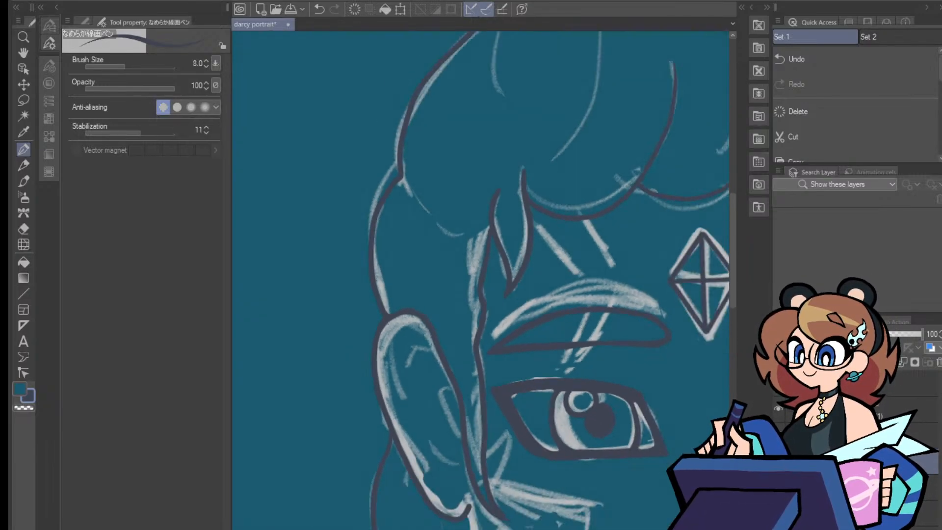
scroll(495, 319, up, 2)
drag(711, 294, 235, 294)
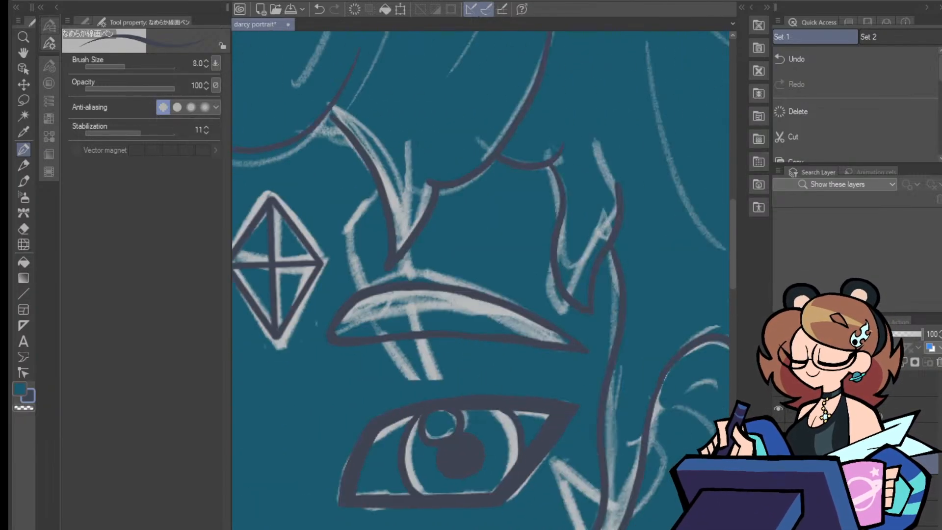
drag(490, 528, 513, 529)
drag(731, 229, 734, 251)
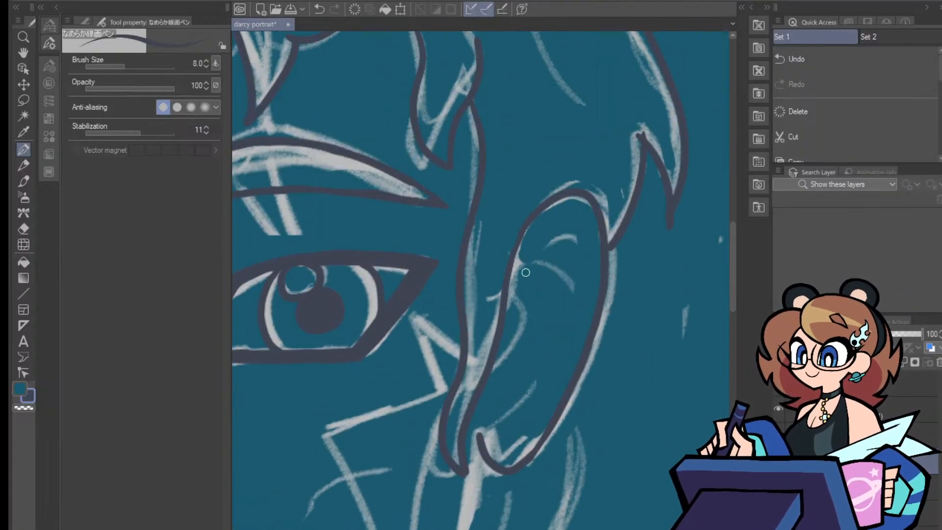
mouse_move(525, 273)
mouse_down()
mouse_move(563, 238)
mouse_move(577, 238)
mouse_move(581, 299)
mouse_move(571, 318)
mouse_up()
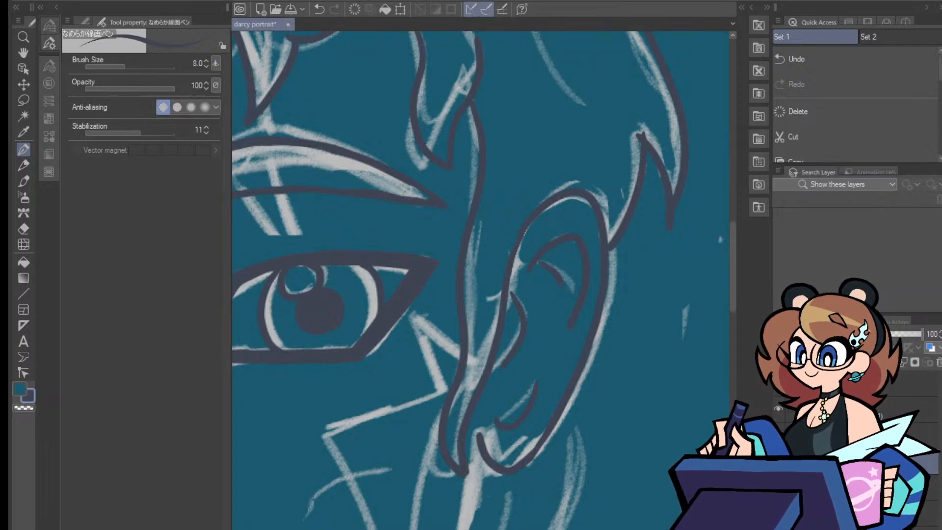
Ink matching inner fold lines in the viewer's-left ear, comparing their shape with the folds of the opposite ear
drag(275, 274, 599, 282)
drag(333, 218, 293, 250)
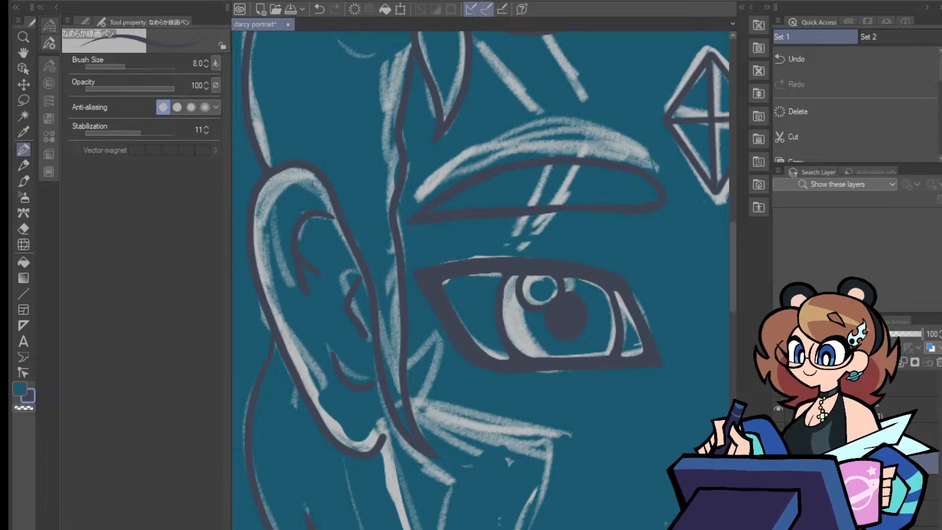
scroll(480, 280, right, 12)
scroll(481, 280, left, 14)
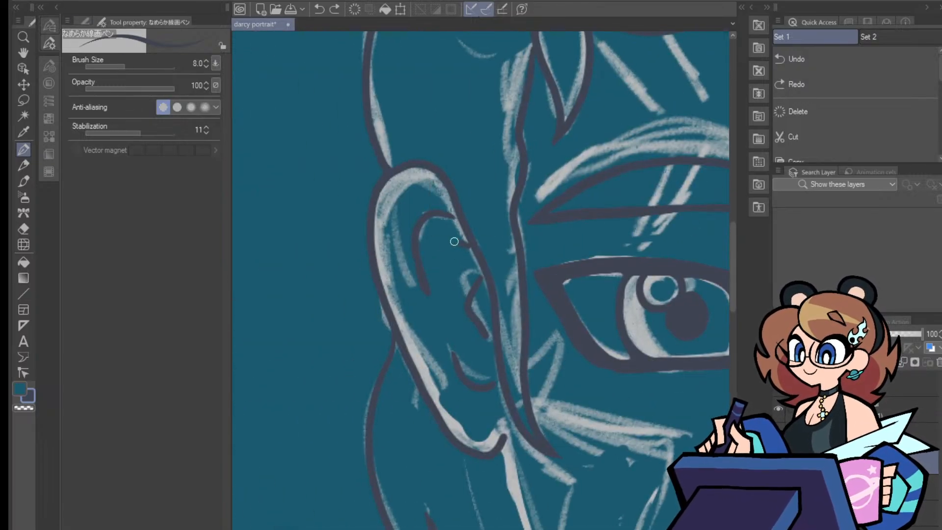
scroll(481, 280, right, 15)
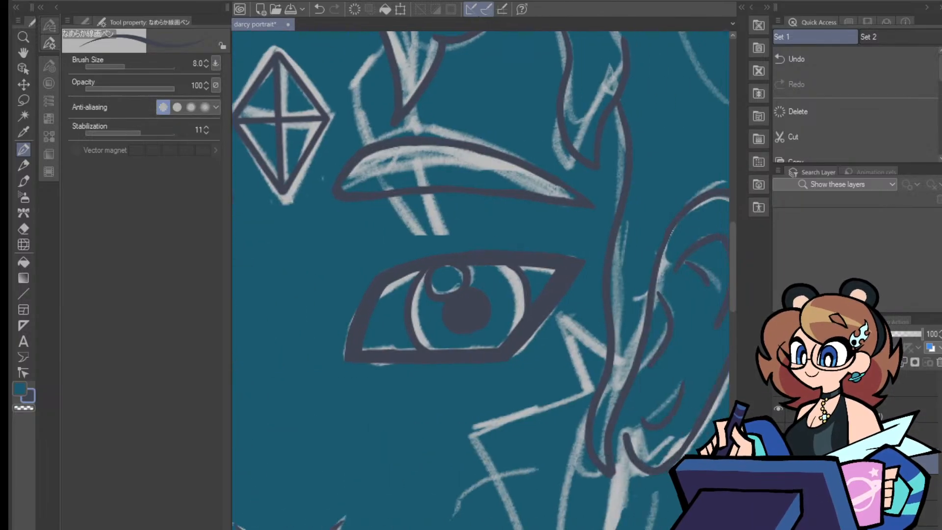
scroll(480, 280, left, 11)
scroll(481, 280, left, 5)
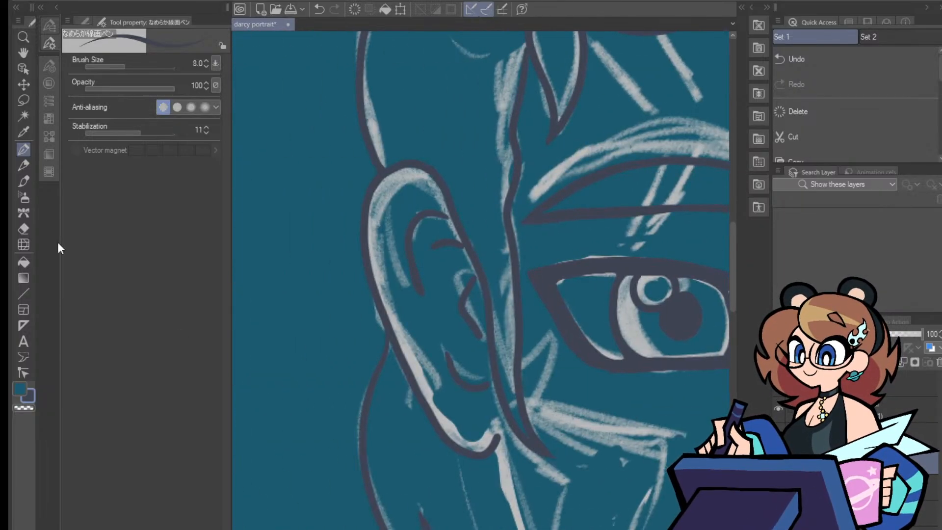
Thin the upper inner fold lines of both ears with the hard eraser and touch up the viewer's-right fold with the pen
key(e)
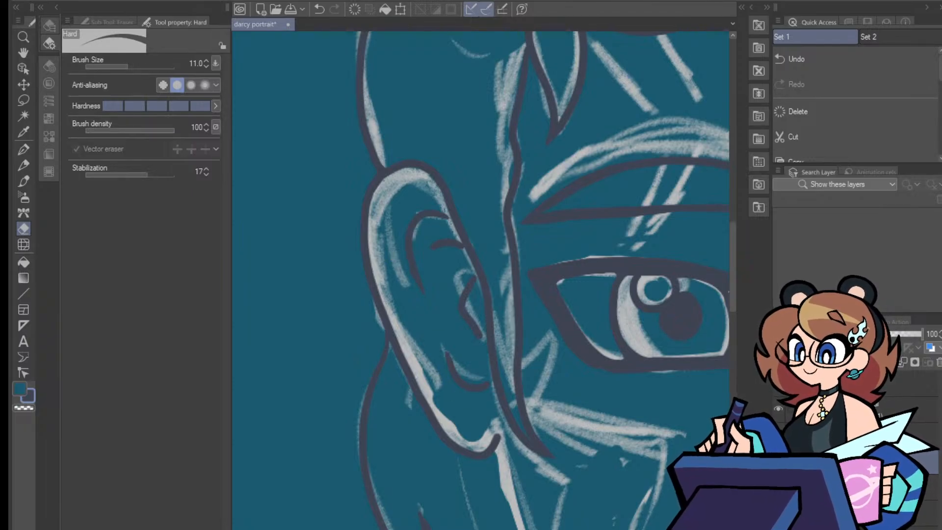
scroll(481, 280, right, 13)
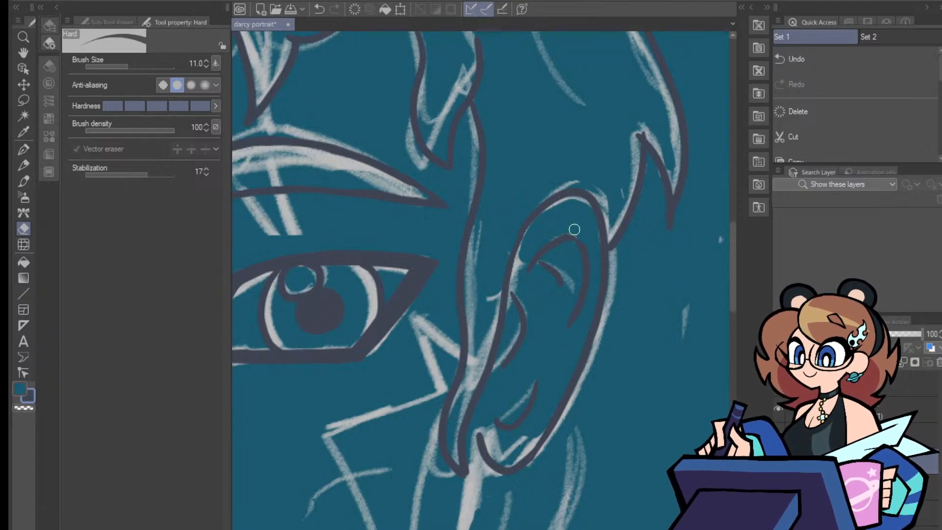
key(p)
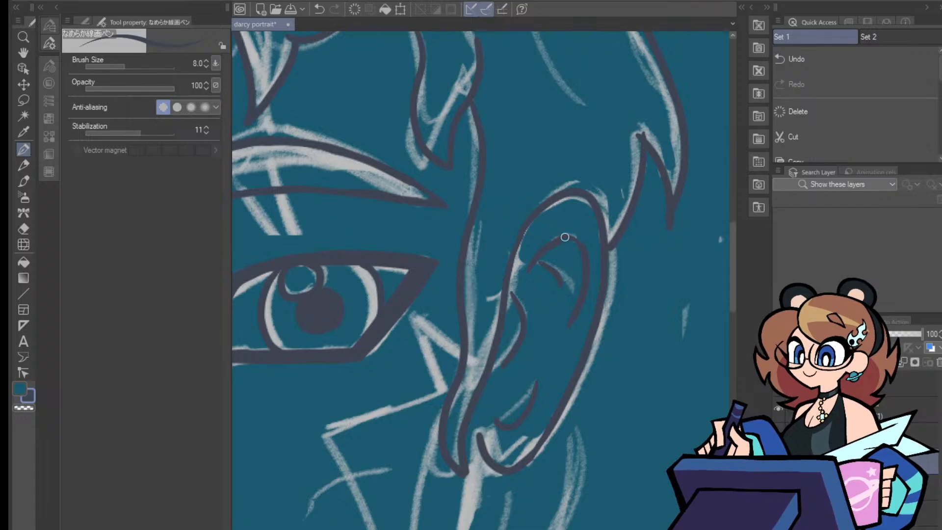
drag(563, 238, 586, 247)
Examine the inner folds of both ears in the context of the whole head
key(ctrl+minus)
key(ctrl+minus)
key(ctrl+minus)
key(ctrl+minus)
key(ctrl+minus)
key(ctrl+minus)
key(ctrl+plus)
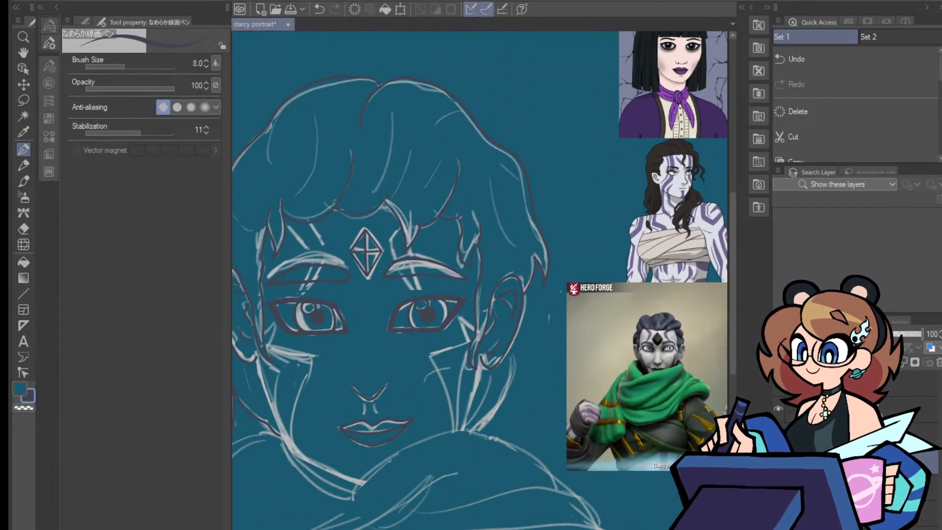
scroll(480, 279, left, 3)
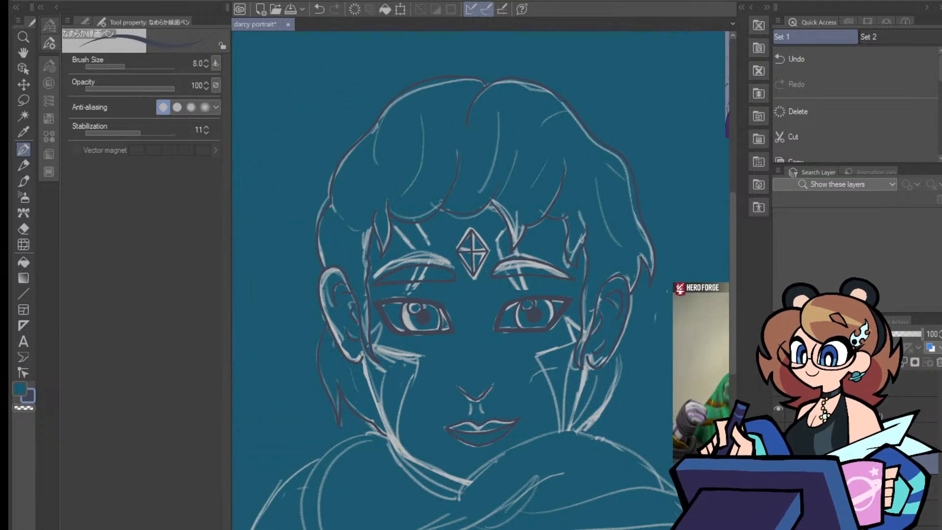
scroll(479, 279, left, 2)
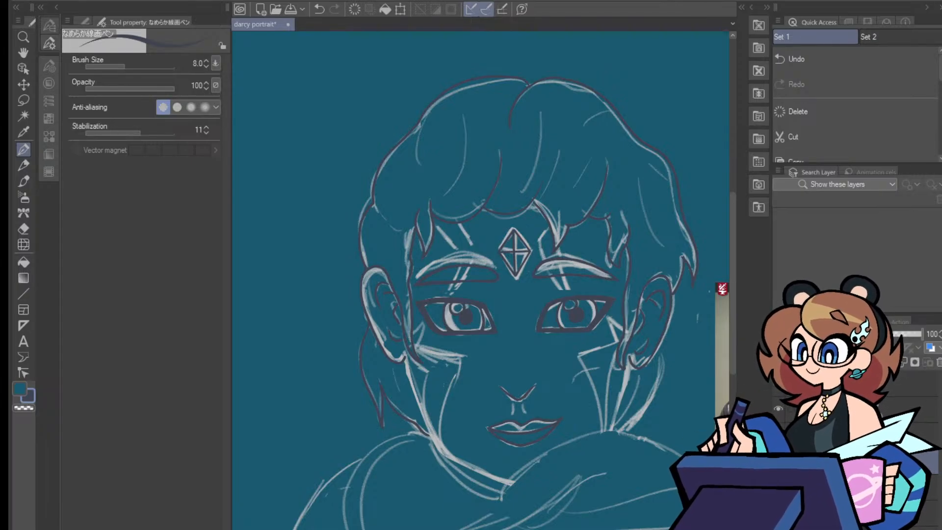
Ink the viewer's-left jawline from the earlobe down past the hair tip and along to the scarf's edge below the mouth
key(ctrl+plus)
key(ctrl+plus)
key(ctrl+plus)
key(ctrl+plus)
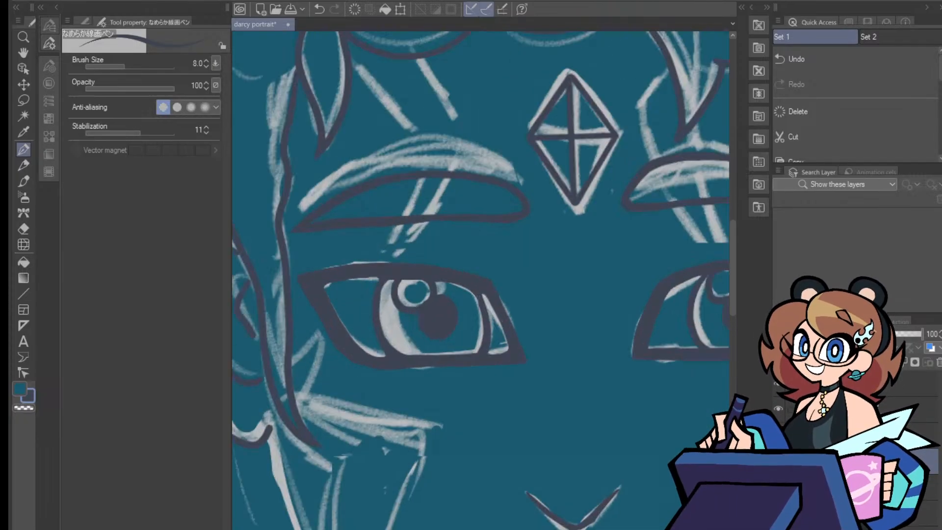
drag(732, 278, 730, 319)
scroll(481, 279, left, 4)
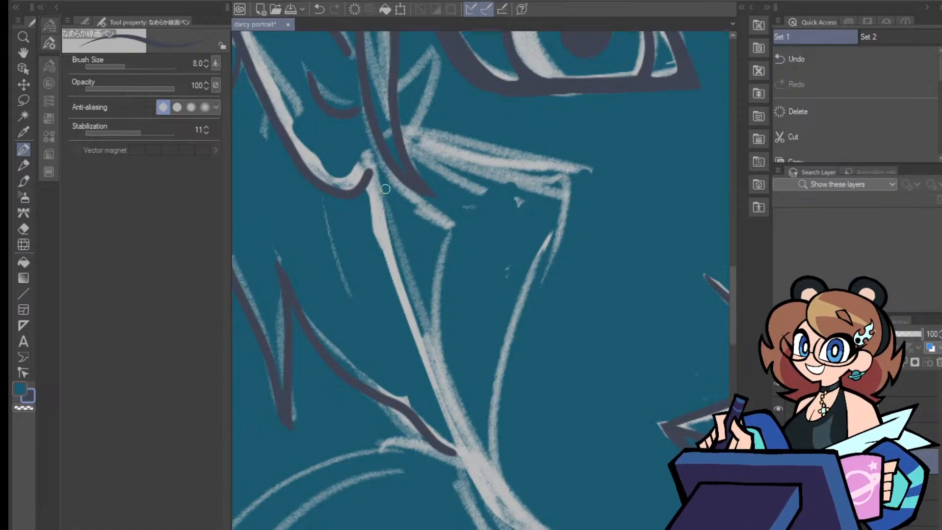
mouse_move(368, 172)
mouse_down()
mouse_move(431, 381)
mouse_move(482, 490)
mouse_move(524, 528)
mouse_up()
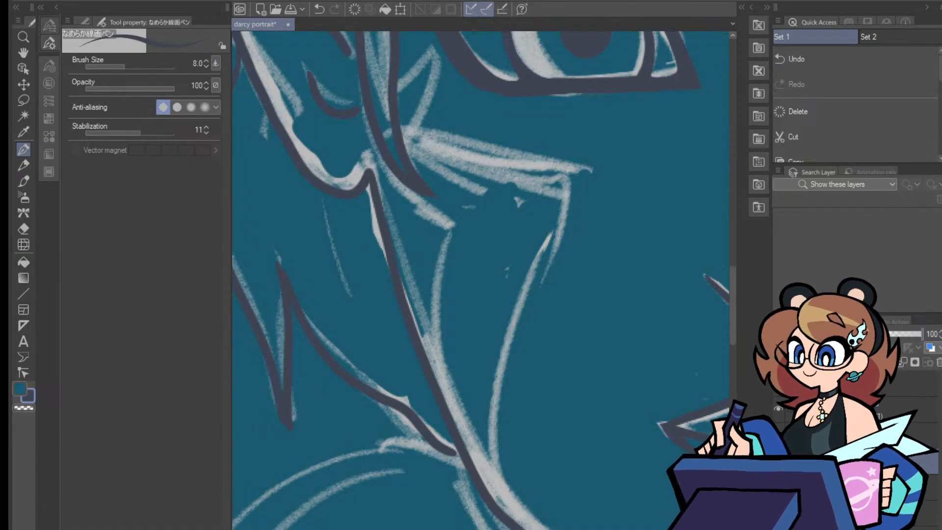
drag(730, 294, 731, 340)
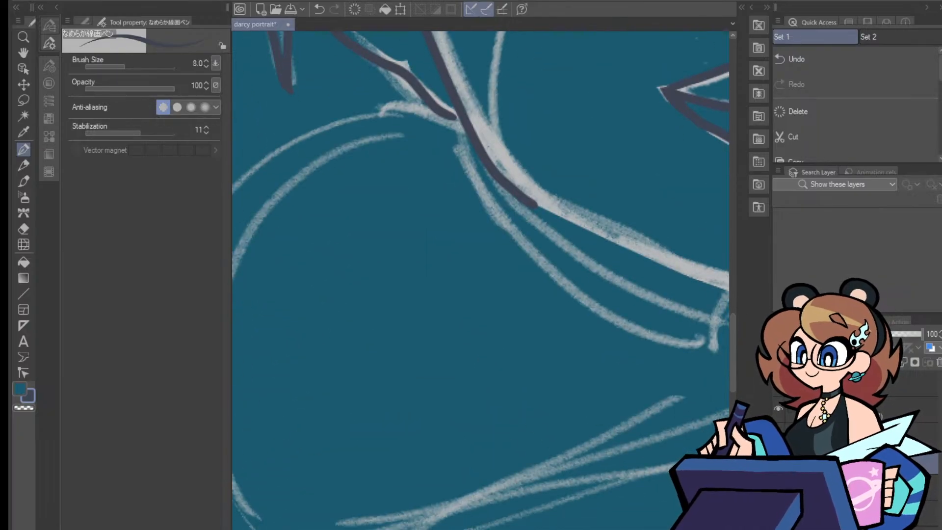
scroll(481, 280, right, 4)
drag(398, 204, 603, 287)
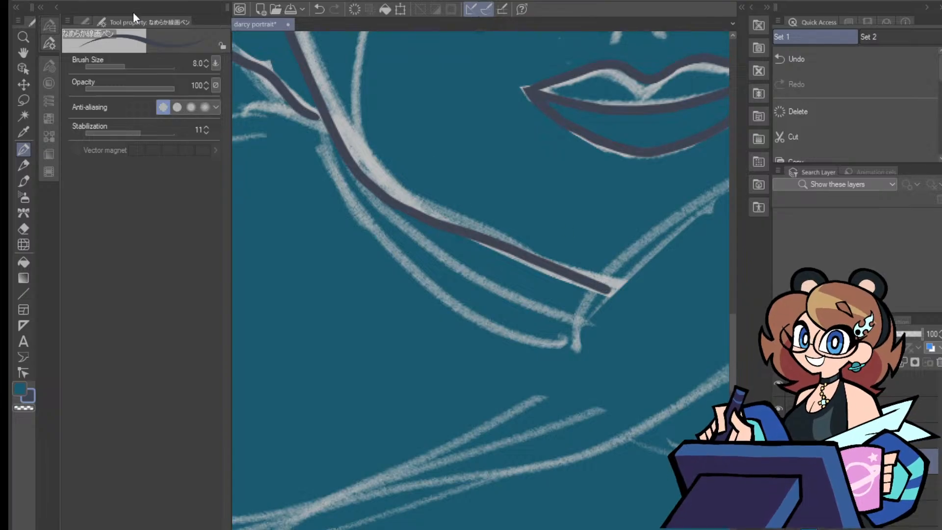
key(ctrl+z)
drag(397, 207, 572, 278)
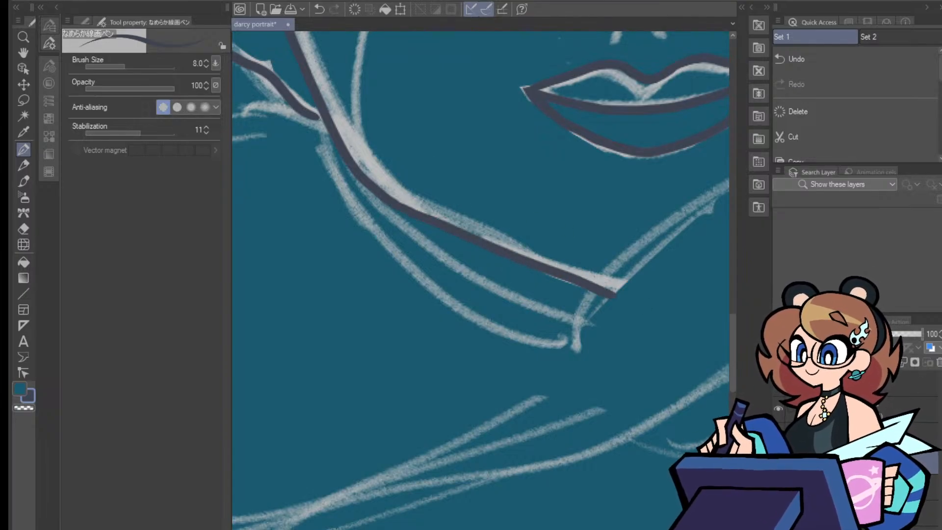
Erase the lower stretch of the jawline with the hard eraser and redraw it from the hair tip to the scarf's edge
scroll(488, 319, down, 9)
scroll(488, 318, up, 8)
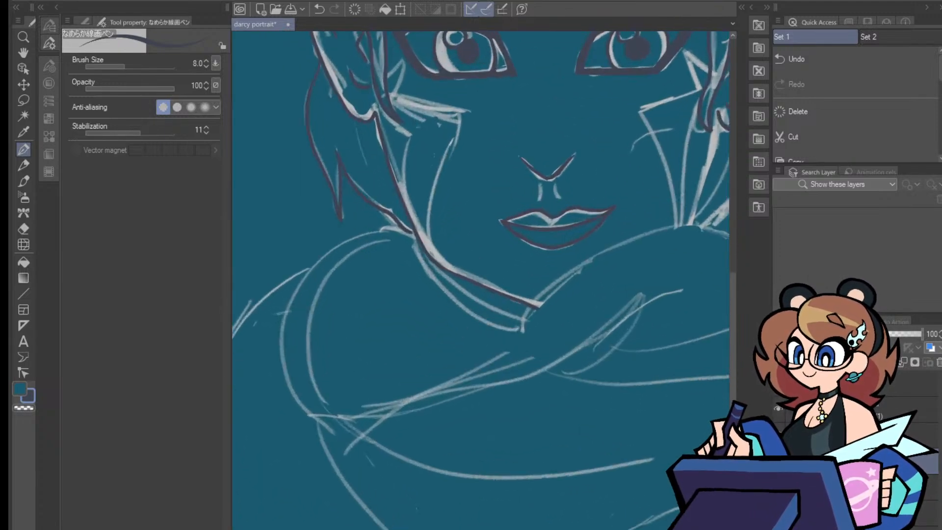
click(24, 228)
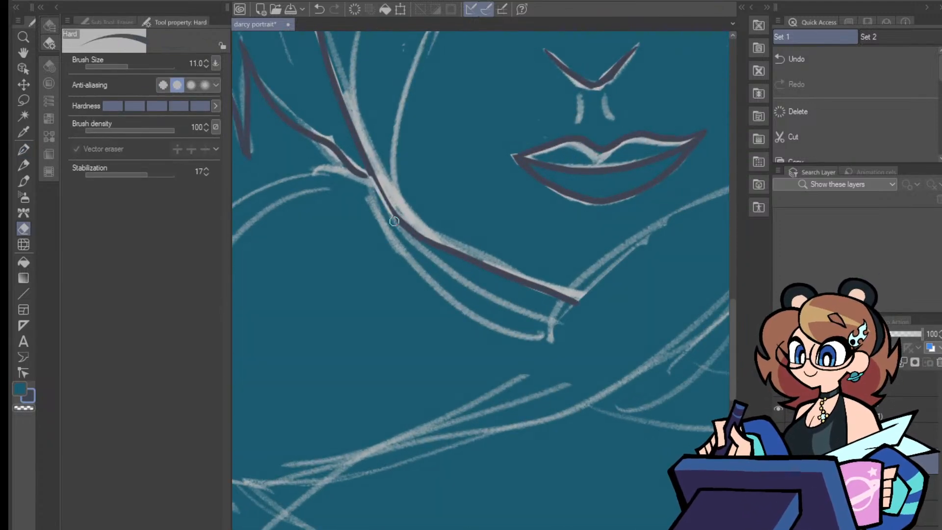
mouse_move(394, 222)
mouse_down()
mouse_move(388, 189)
mouse_move(438, 259)
mouse_move(429, 211)
mouse_move(462, 274)
mouse_move(458, 231)
mouse_move(494, 282)
mouse_move(488, 245)
mouse_move(521, 303)
mouse_move(526, 266)
mouse_move(564, 321)
mouse_move(578, 305)
mouse_up()
click(23, 148)
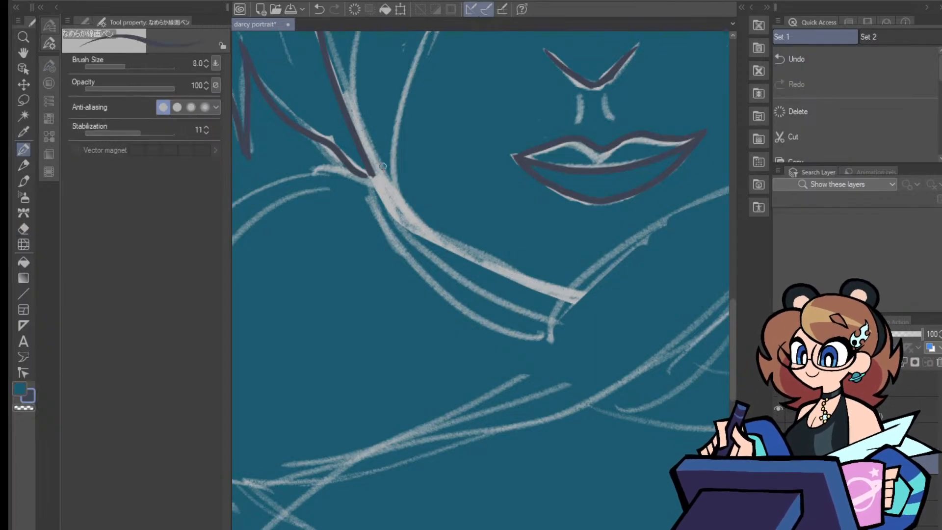
mouse_move(371, 174)
mouse_down()
mouse_move(458, 248)
mouse_move(578, 303)
mouse_up()
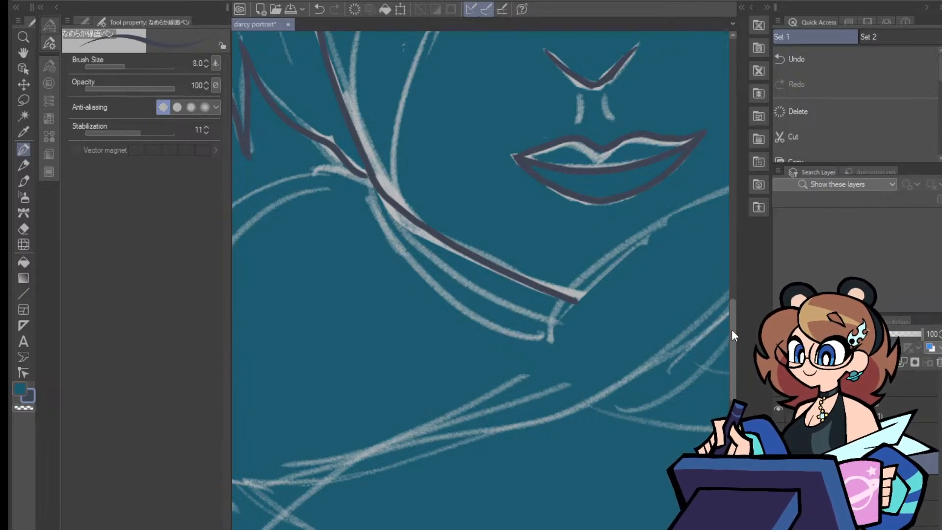
Examine the inked viewer's-left jawline in the context of the whole head and scarf sketch
scroll(731, 329, up, 2)
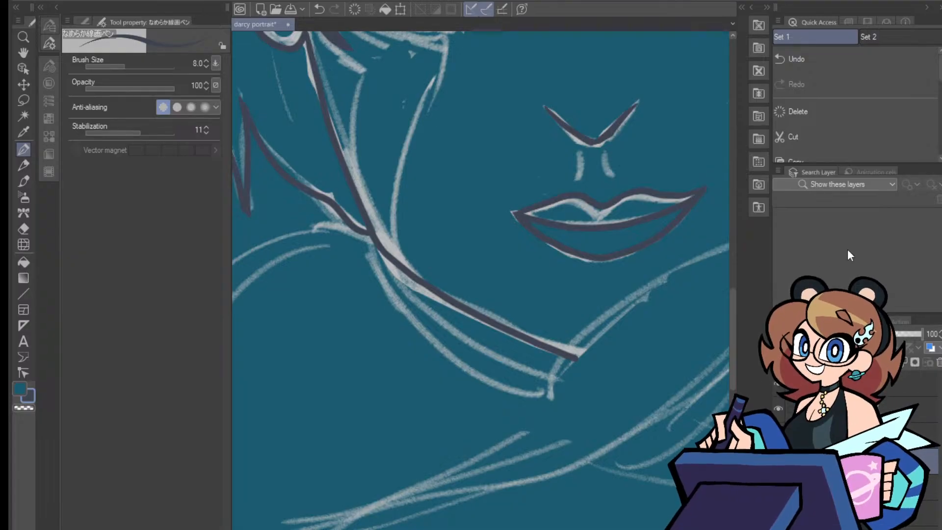
key(ctrl+minus)
key(ctrl+minus)
key(ctrl+minus)
key(ctrl+minus)
key(ctrl+plus)
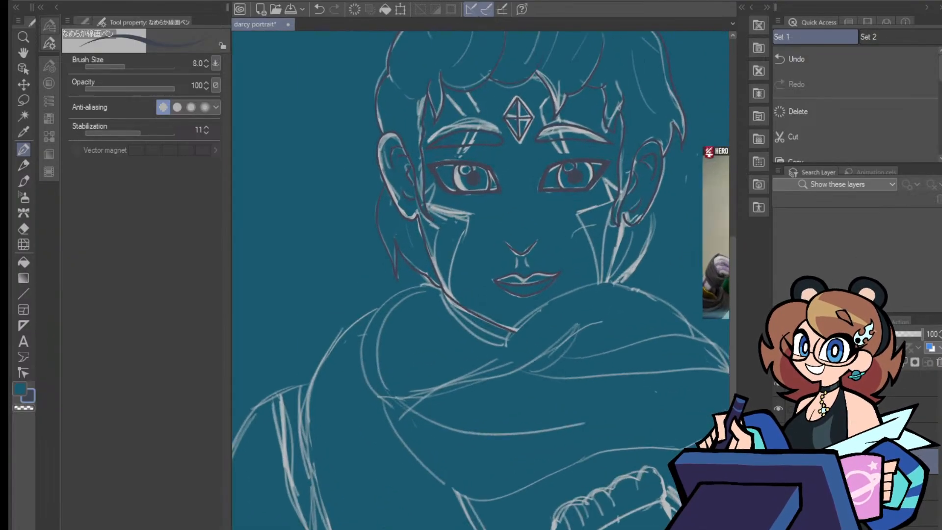
key(ctrl+plus)
key(ctrl+plus)
key(ctrl+minus)
key(ctrl+minus)
key(ctrl+minus)
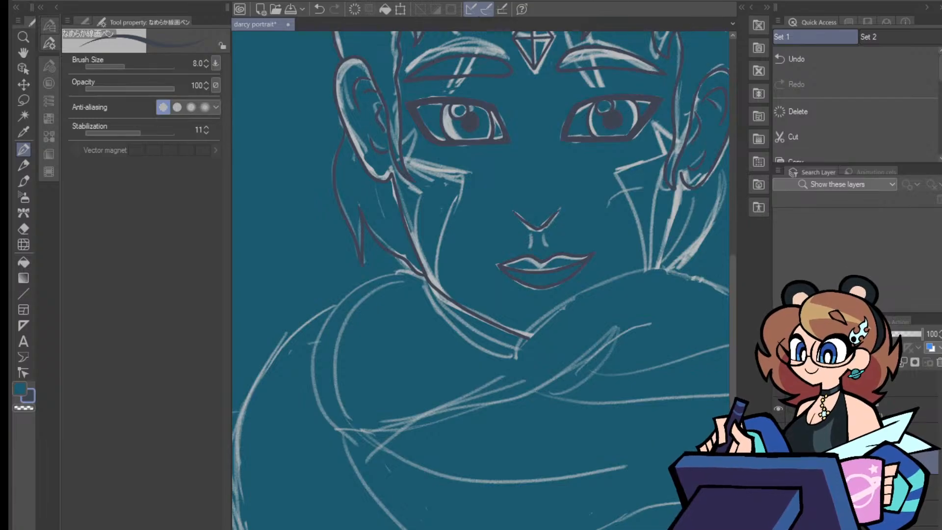
key(ctrl+minus)
key(ctrl+minus)
key(ctrl+plus)
key(ctrl+plus)
Ink the viewer's-right jawline from the earlobe down to the scarf's upper edge
drag(554, 275, 407, 278)
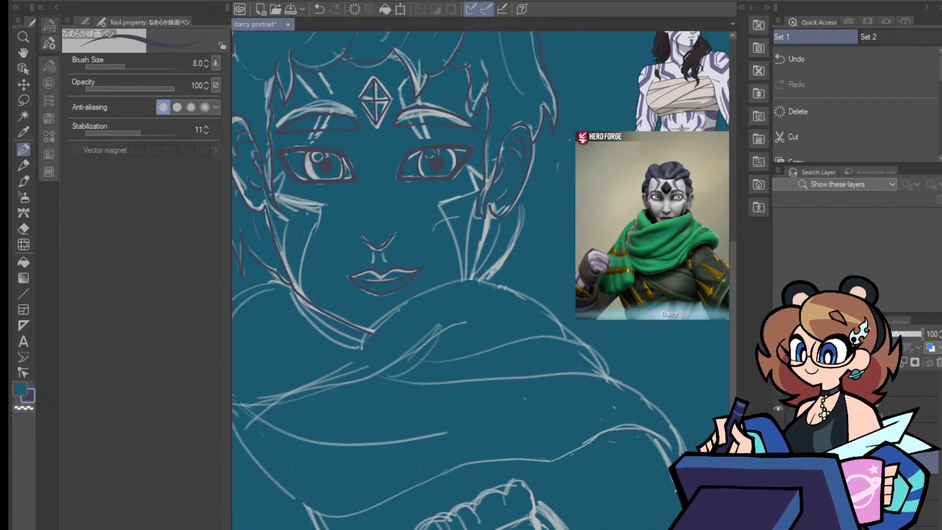
key(ctrl+plus)
key(ctrl+plus)
drag(733, 304, 735, 273)
drag(490, 267, 462, 365)
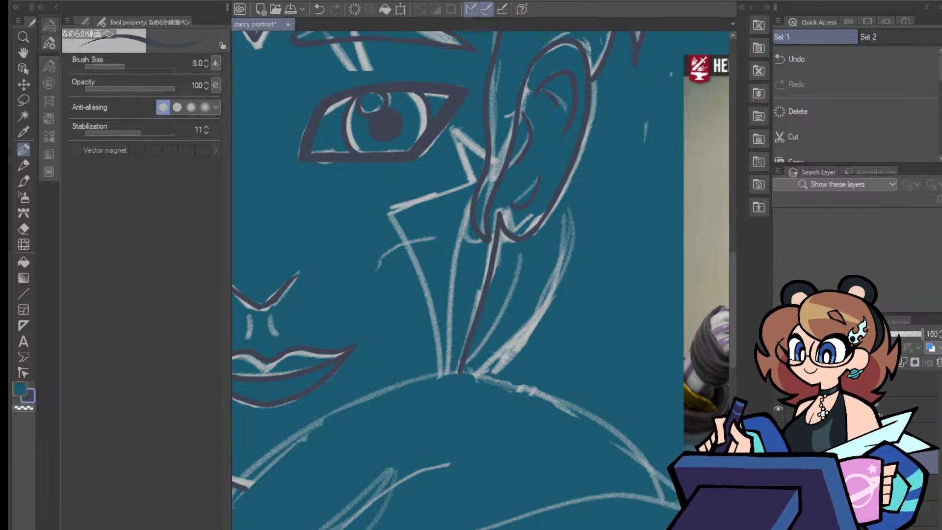
Examine both jawlines together in the context of the whole head and the reference images
key(ctrl+minus)
key(ctrl+minus)
key(ctrl+minus)
key(ctrl+minus)
key(ctrl+minus)
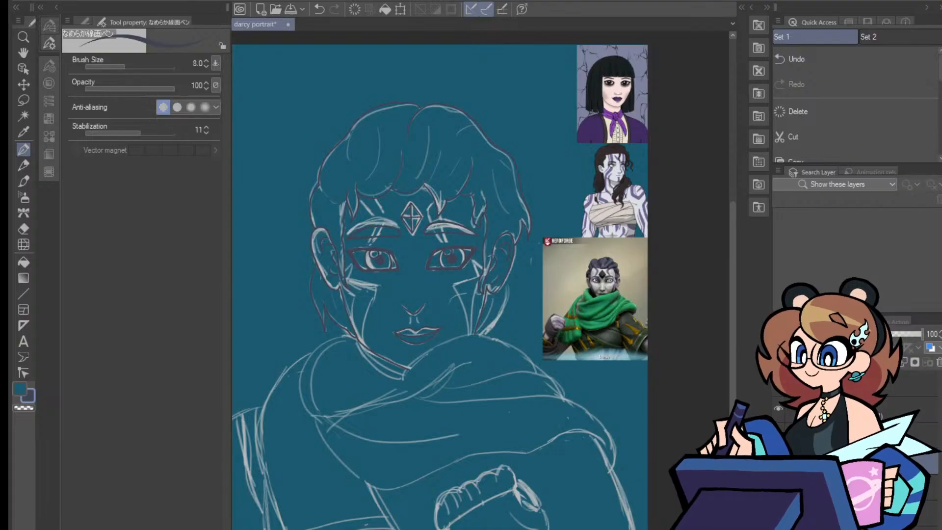
key(ctrl+plus)
key(ctrl+plus)
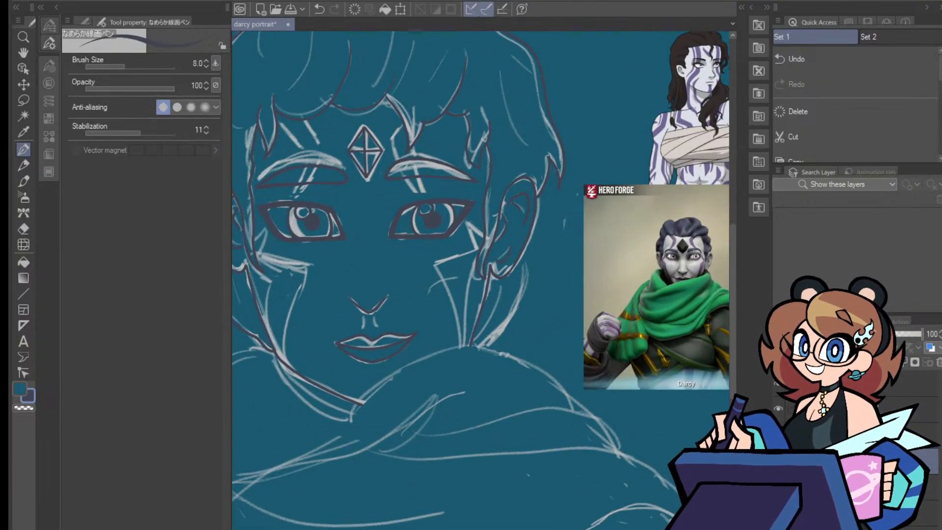
scroll(480, 280, left, 3)
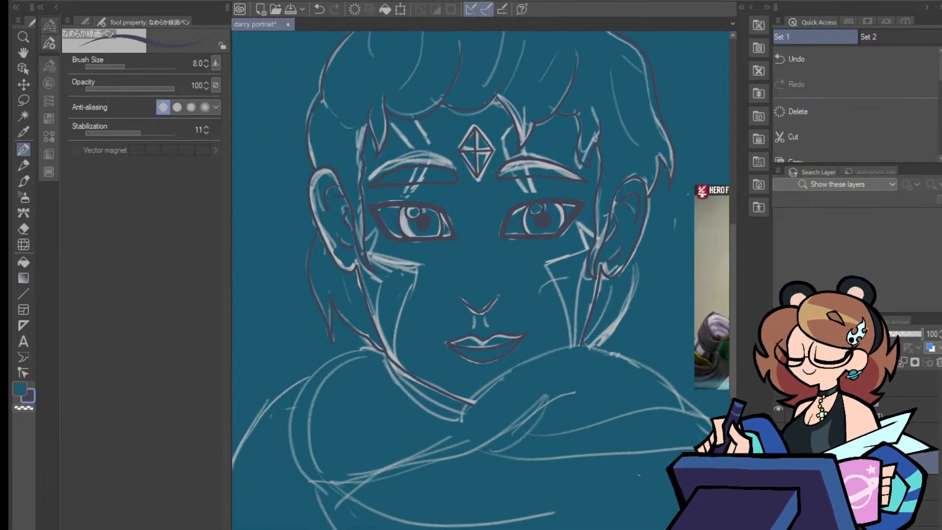
mouse_move(731, 331)
mouse_down()
mouse_move(731, 287)
mouse_move(728, 326)
mouse_up()
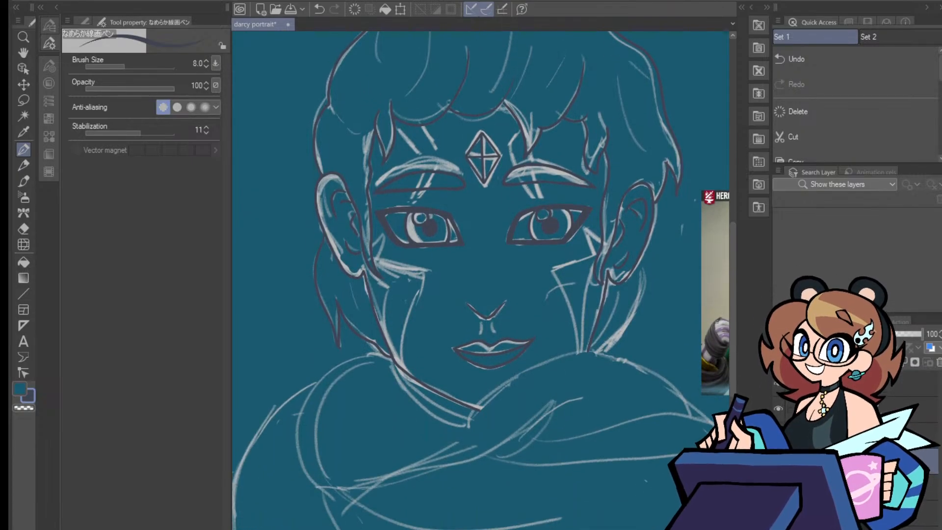
drag(730, 305, 729, 279)
drag(564, 528, 590, 528)
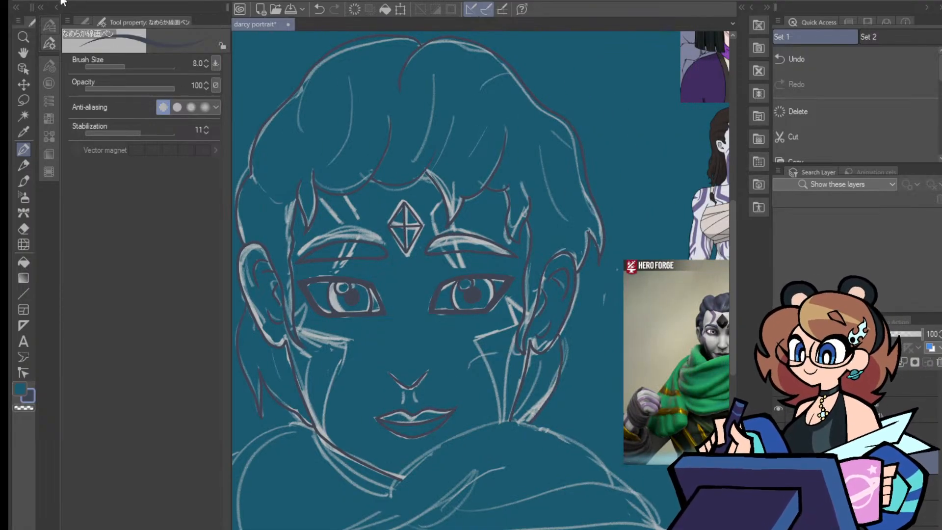
Undo the last stroke, ink the outer hair line from behind the viewer's-right ear down to the scarf, and touch up its join with the ear
key(ctrl+z)
key(ctrl+plus)
key(ctrl+plus)
key(ctrl+plus)
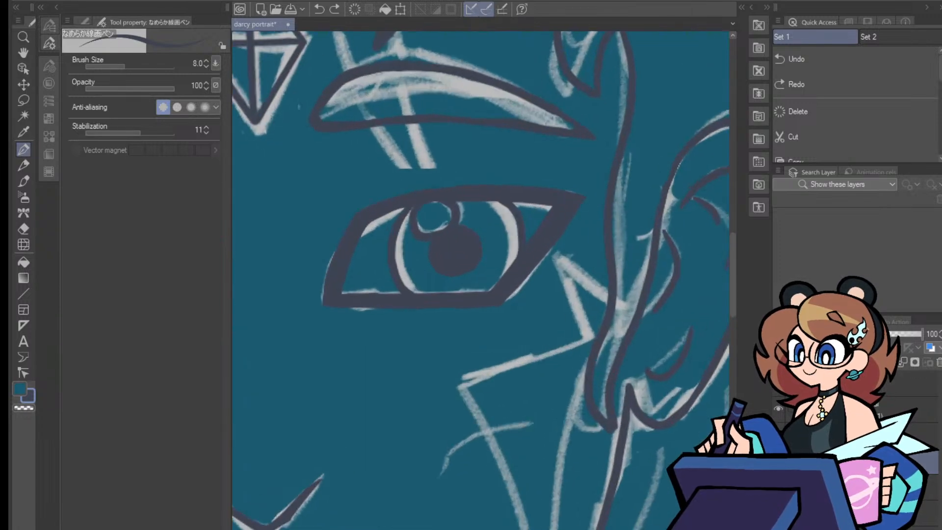
scroll(481, 280, right, 5)
drag(731, 298, 730, 332)
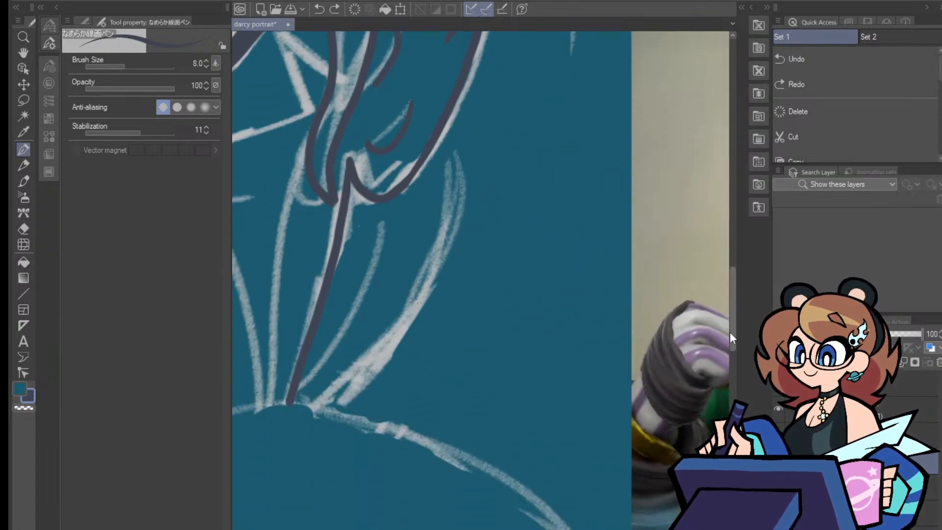
mouse_move(440, 142)
mouse_down()
mouse_move(430, 262)
mouse_move(409, 316)
mouse_move(333, 419)
mouse_up()
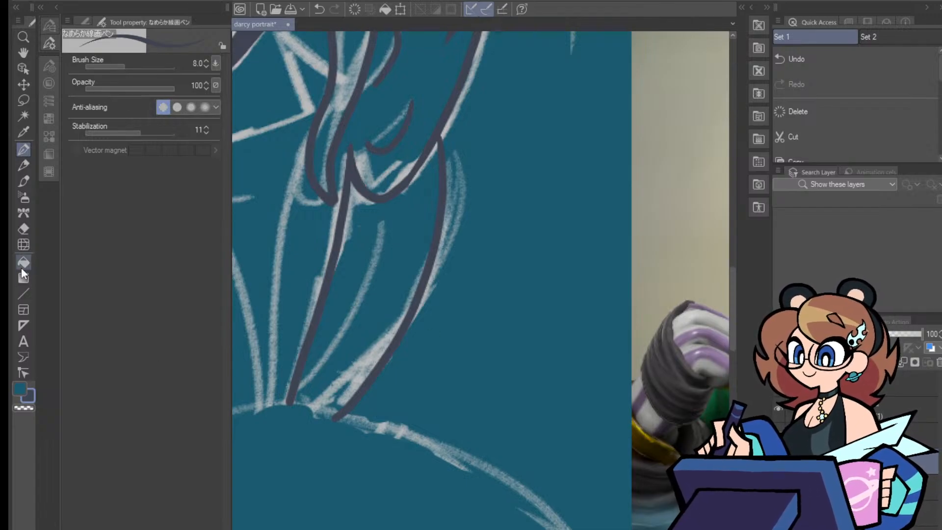
click(23, 228)
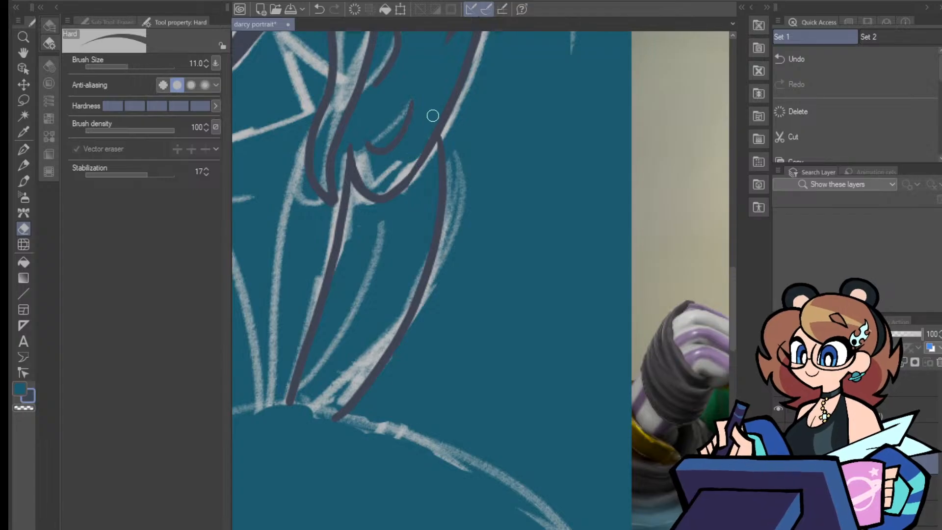
click(23, 149)
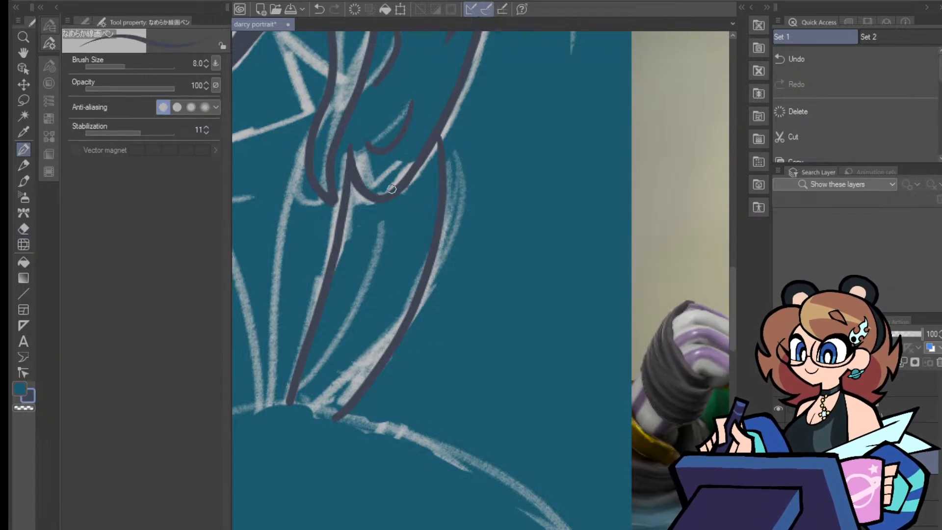
Try inking the two short philtrum lines between the nose and the upper lip, and erase them with the hard eraser
scroll(481, 280, left, 10)
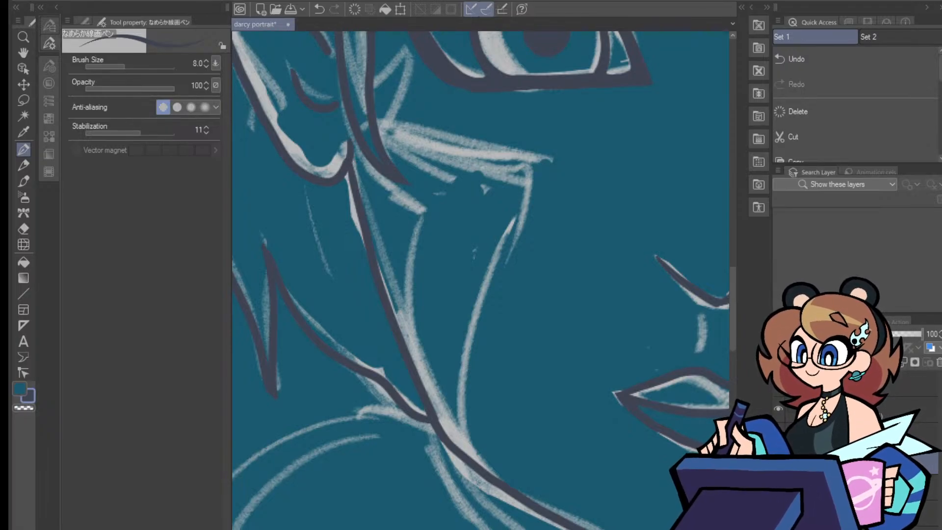
scroll(481, 281, down, 5)
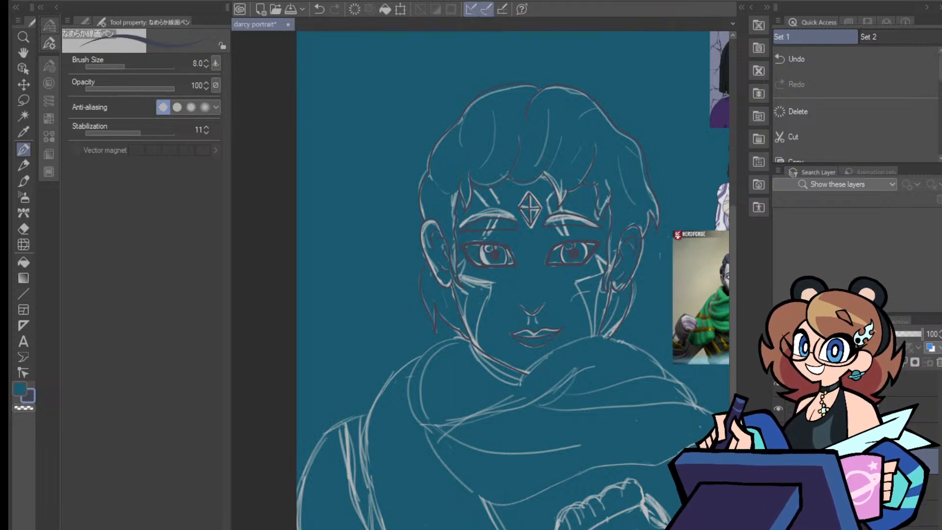
scroll(481, 317, up, 5)
mouse_move(716, 349)
mouse_down()
mouse_move(460, 345)
mouse_move(488, 332)
mouse_move(480, 354)
mouse_up()
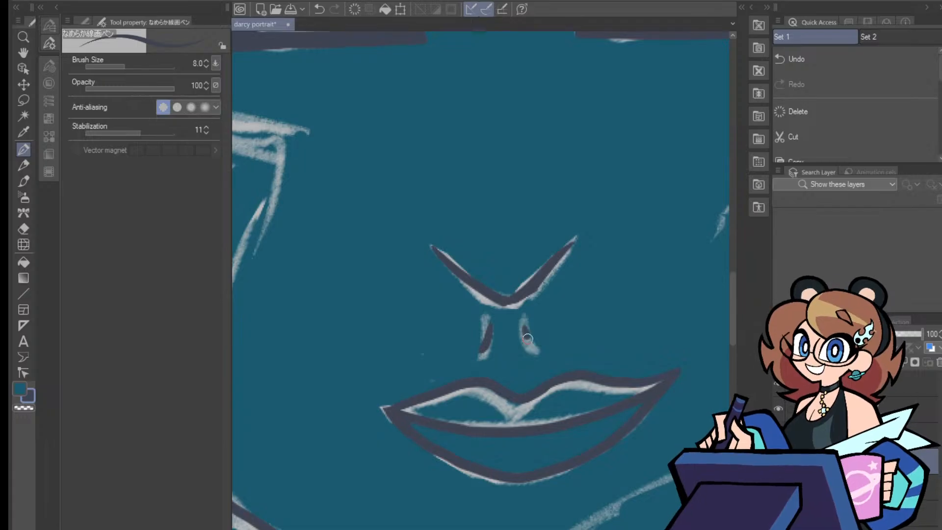
drag(522, 318, 538, 352)
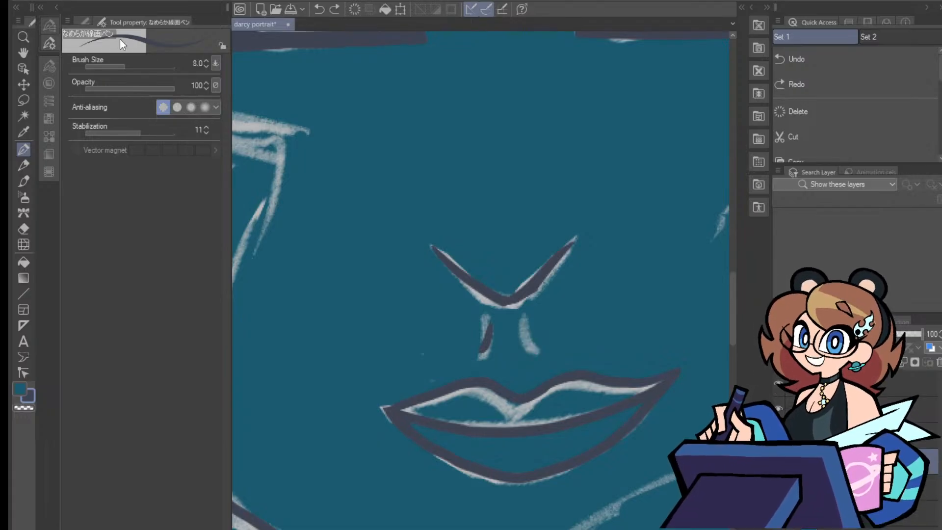
key(ctrl+z)
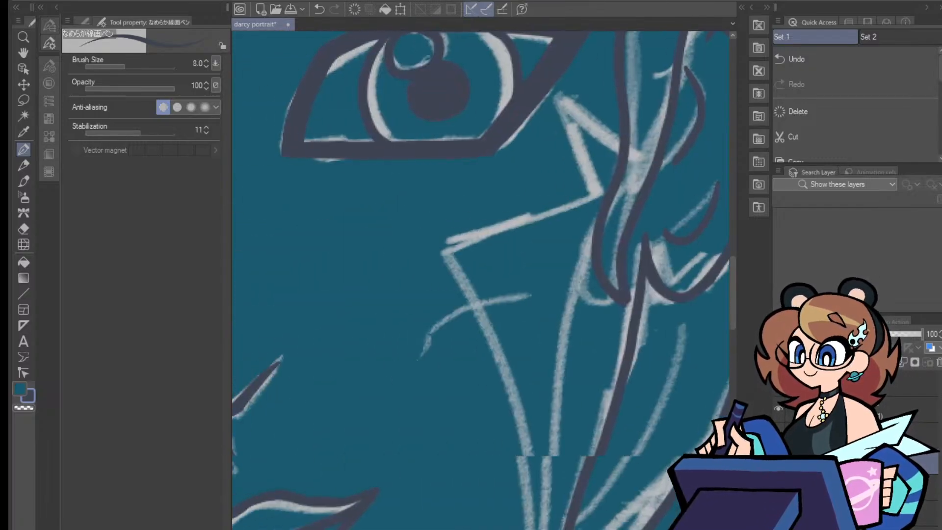
click(24, 228)
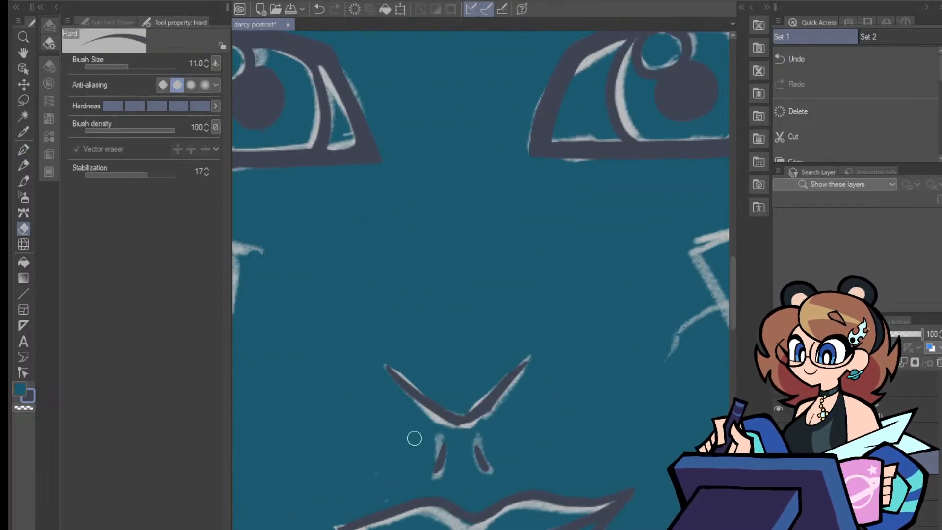
drag(485, 469, 475, 443)
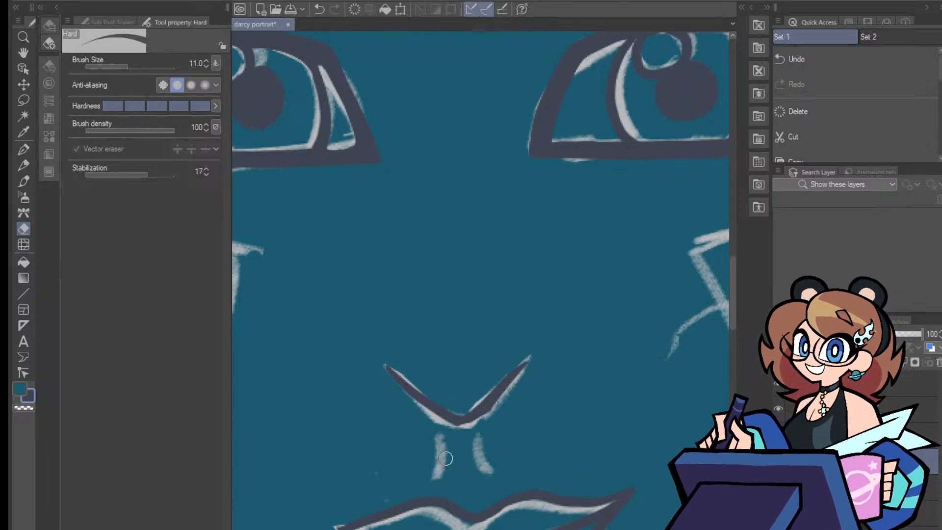
Ink the two philtrum lines below the nose again and trim their lower ends with the hard eraser
key(p)
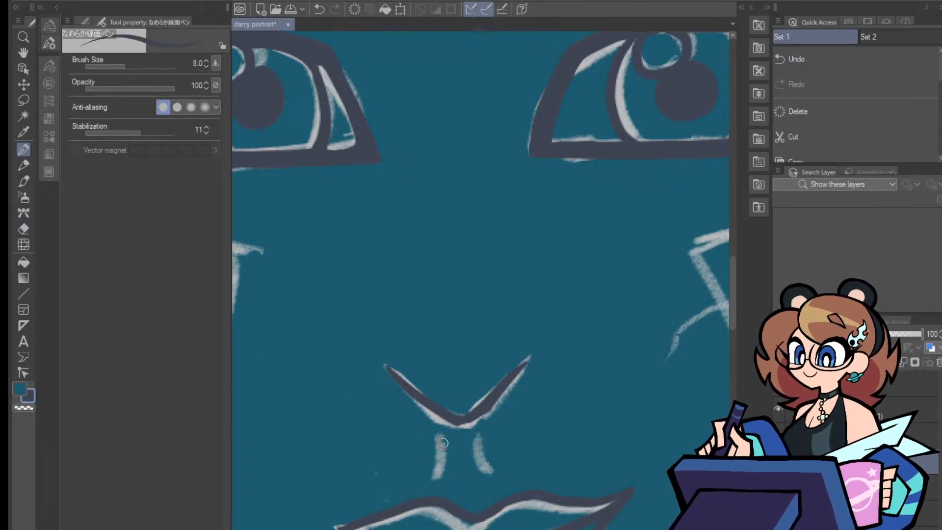
drag(439, 437, 443, 469)
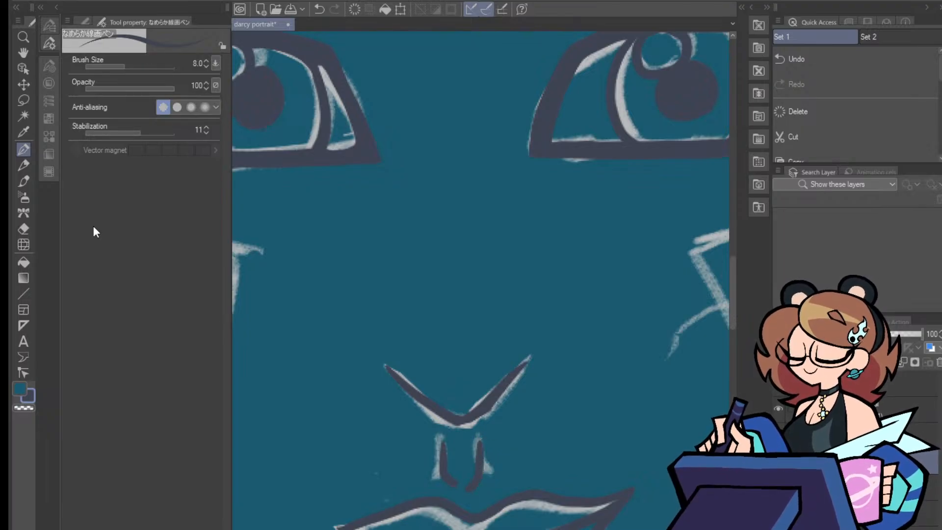
key(e)
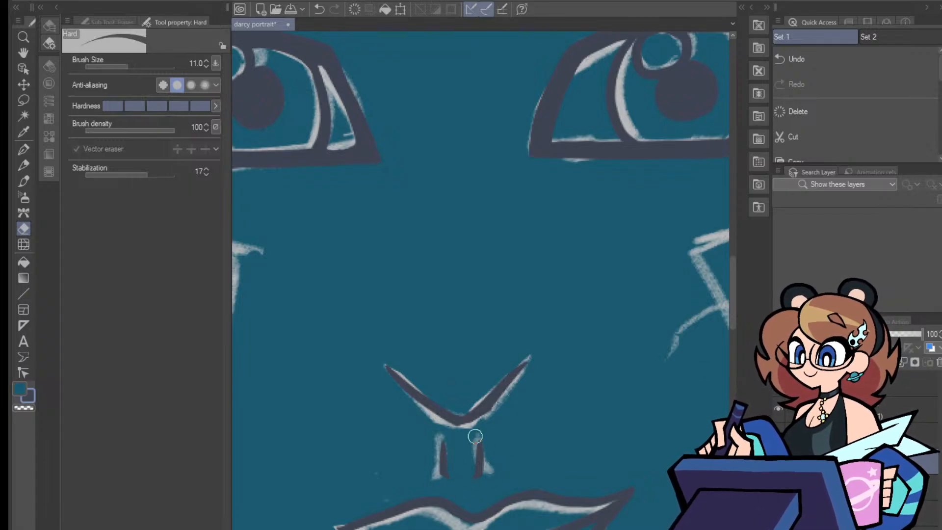
Examine the philtrum lines both close up and in the context of the whole face
key(ctrl+minus)
key(ctrl+minus)
key(ctrl+minus)
key(ctrl+minus)
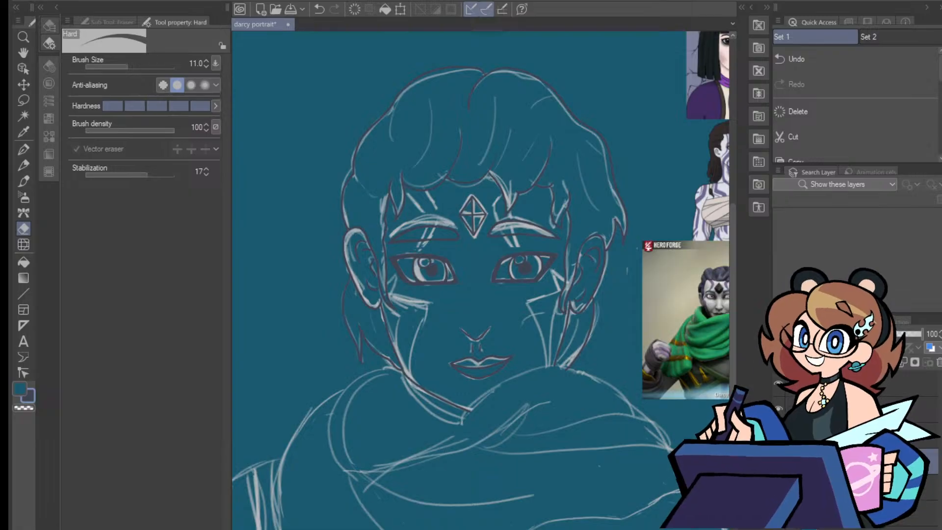
key(ctrl+plus)
key(ctrl+plus)
key(ctrl+plus)
key(ctrl+plus)
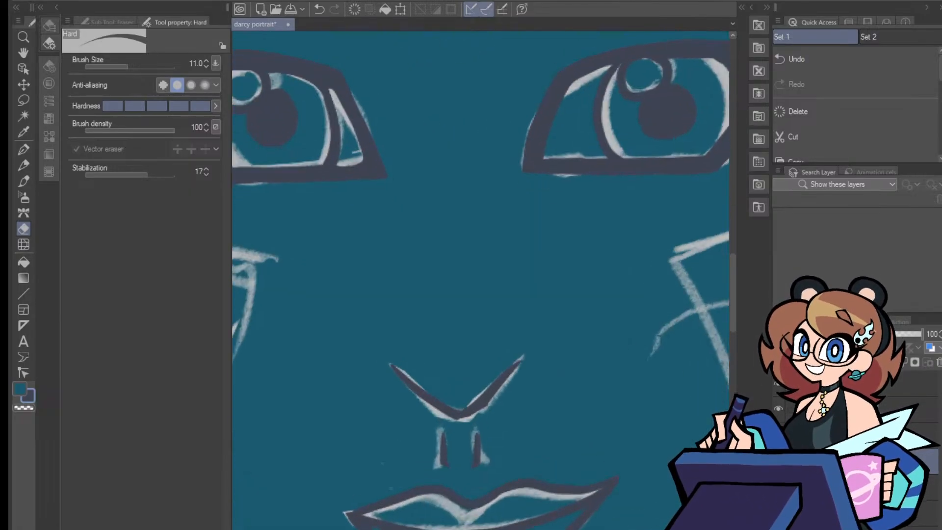
key(ctrl+minus)
key(ctrl+minus)
key(ctrl+minus)
key(ctrl+minus)
key(ctrl+minus)
key(ctrl+minus)
key(ctrl+plus)
key(ctrl+plus)
key(ctrl+plus)
key(ctrl+plus)
Examine the scarf sketch below the jaw and its place in the whole figure
drag(732, 305, 733, 340)
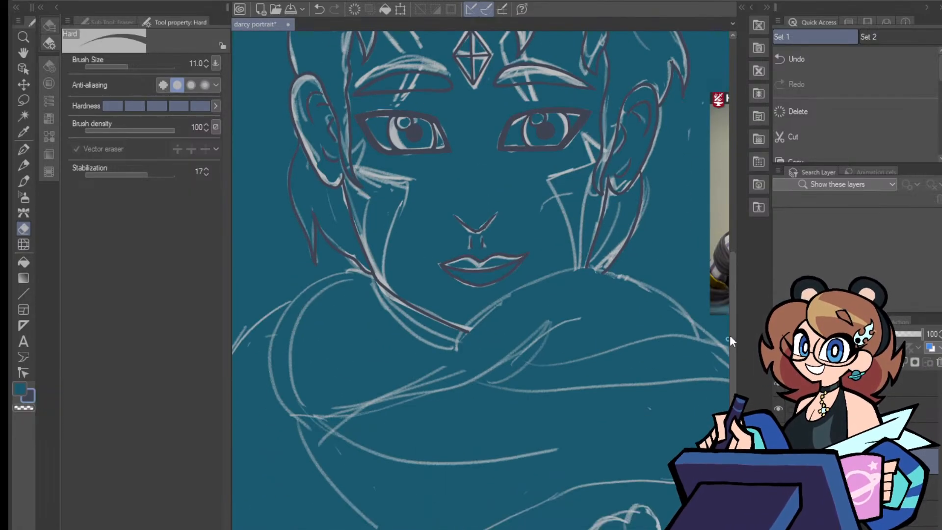
drag(461, 528, 433, 528)
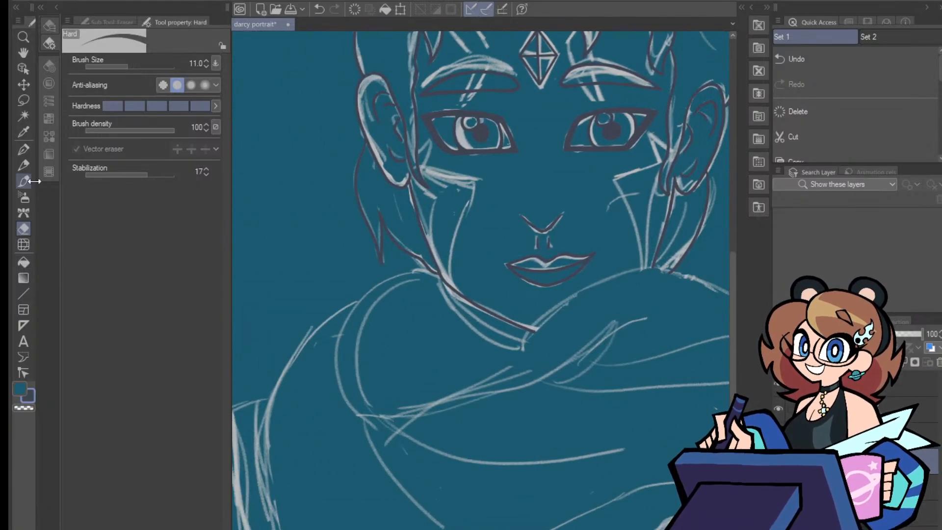
click(24, 150)
key(ctrl+minus)
key(ctrl+minus)
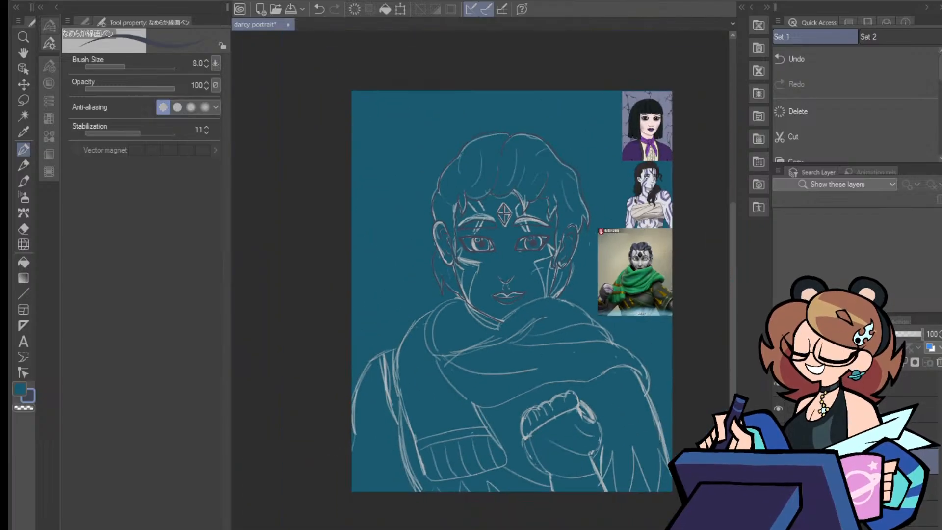
key(ctrl+plus)
key(ctrl+plus)
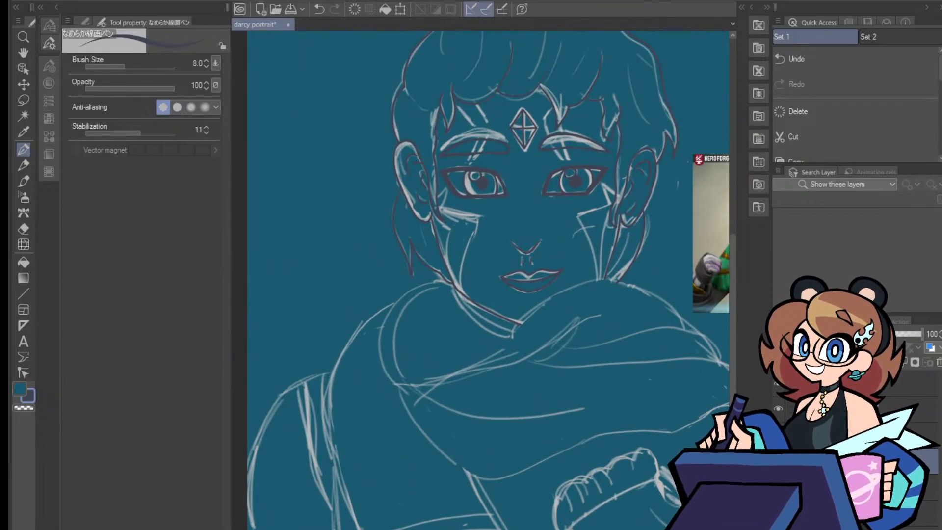
key(ctrl+plus)
key(ctrl+plus)
key(ctrl+plus)
key(ctrl+minus)
key(ctrl+minus)
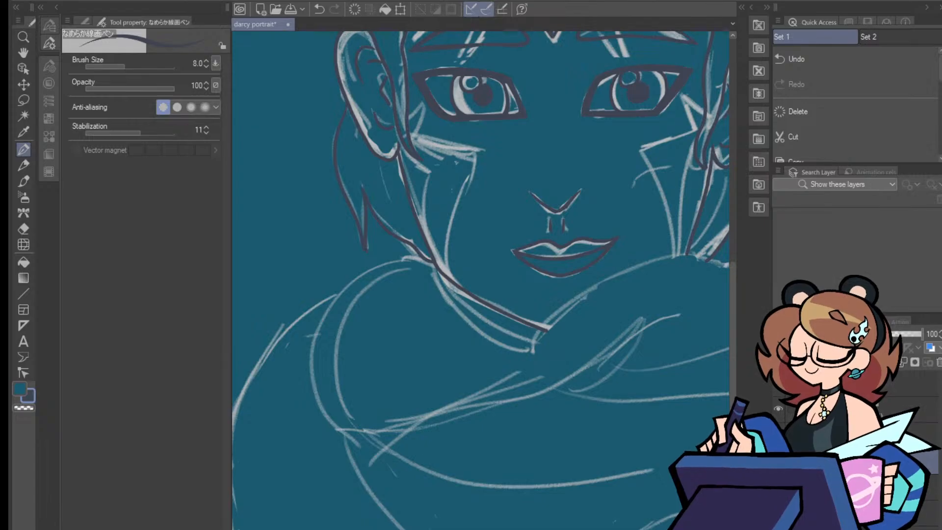
Pick a dark green from the scarf in the reference image as the drawing colour
scroll(481, 279, right, 9)
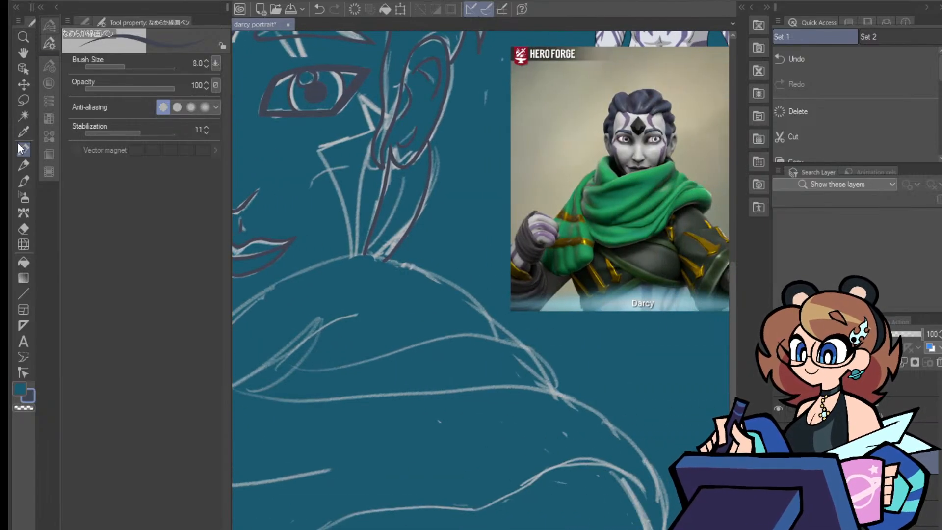
click(25, 131)
click(618, 192)
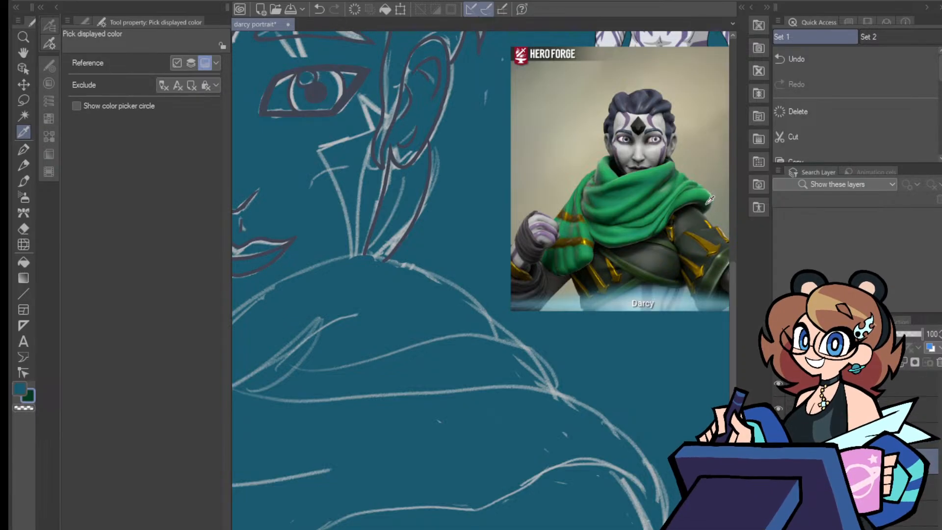
scroll(481, 280, left, 7)
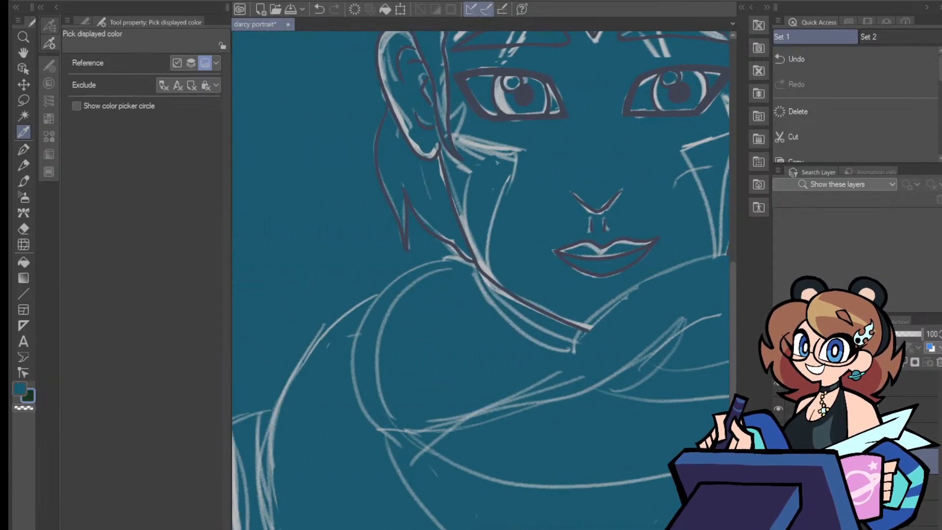
Ink the outer curve of the scarf's neck wrap in dark green with the size 8 line pen, redrawing it to follow the sketch
click(27, 155)
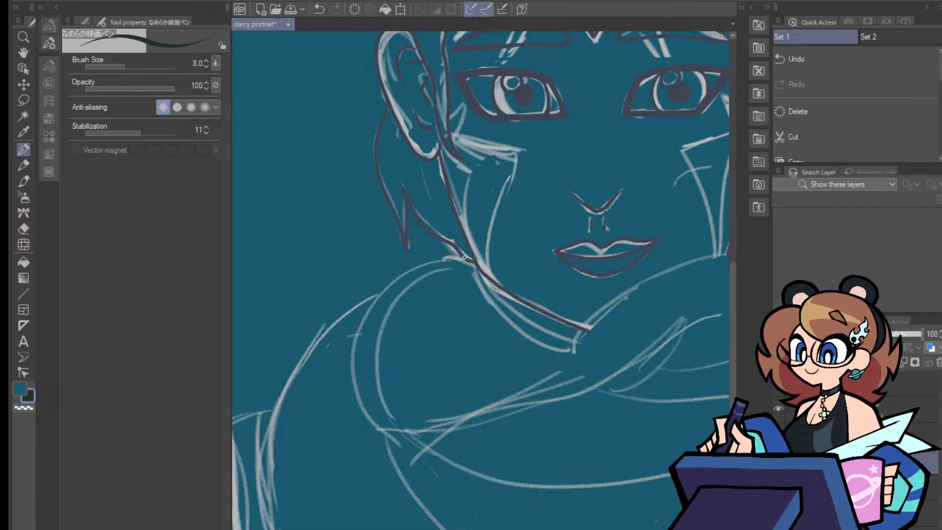
mouse_move(462, 255)
mouse_down()
mouse_move(361, 353)
mouse_move(380, 428)
mouse_up()
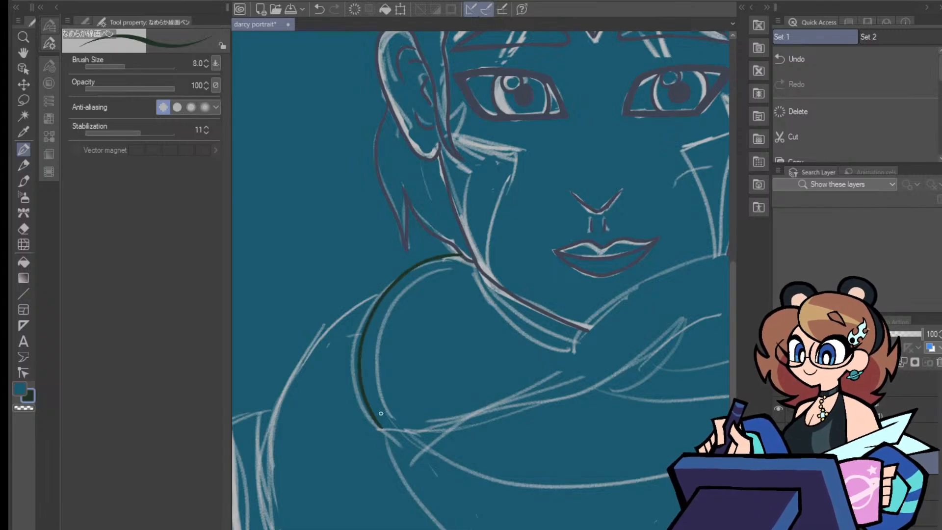
key(ctrl+z)
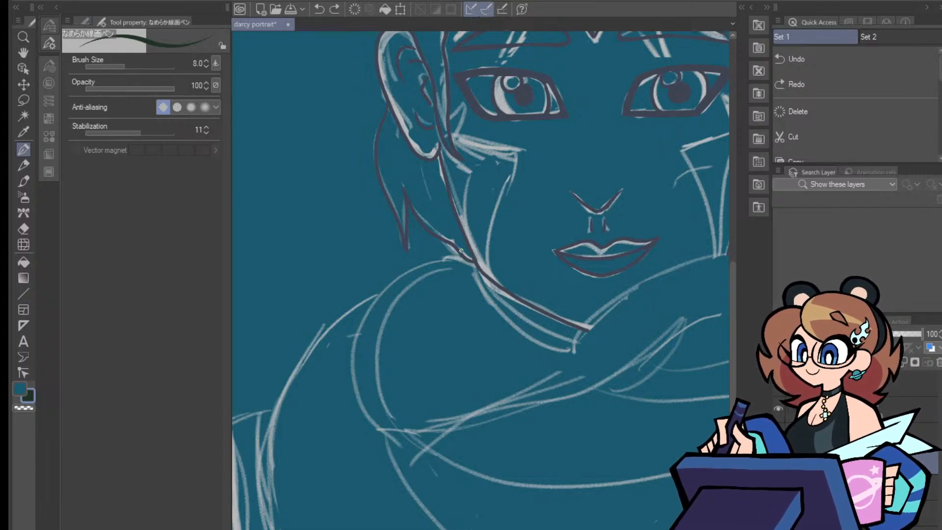
mouse_move(461, 250)
mouse_down()
mouse_move(414, 264)
mouse_move(378, 296)
mouse_move(357, 333)
mouse_move(355, 380)
mouse_move(381, 422)
mouse_up()
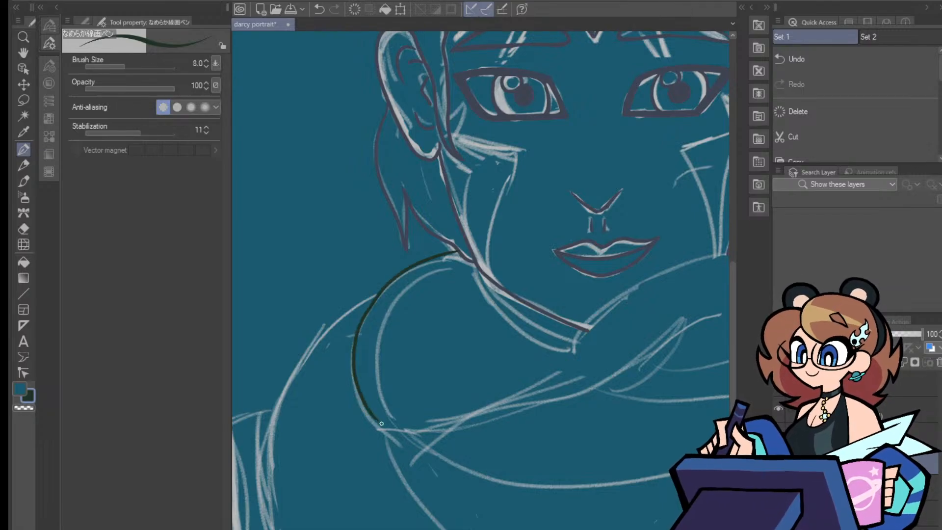
drag(733, 284, 733, 337)
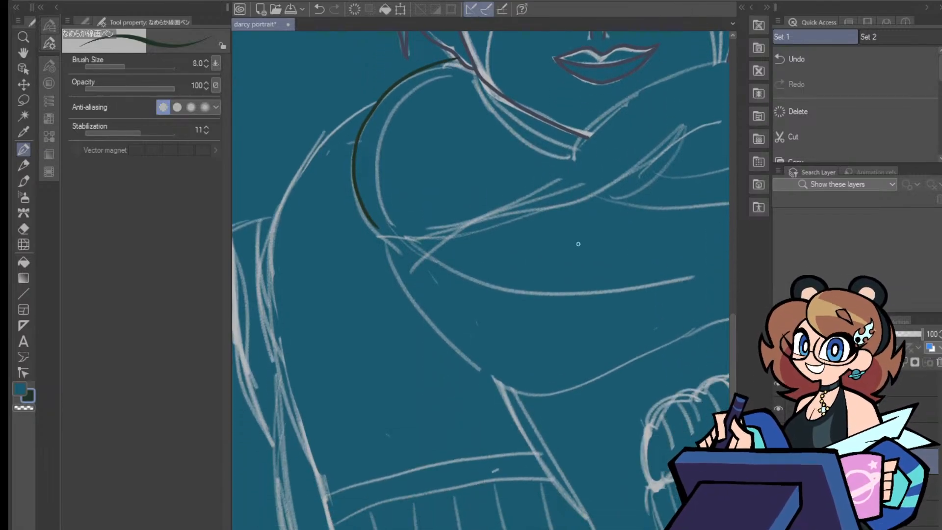
mouse_move(377, 102)
mouse_down()
mouse_move(292, 178)
mouse_move(268, 262)
mouse_move(280, 353)
mouse_move(310, 448)
mouse_up()
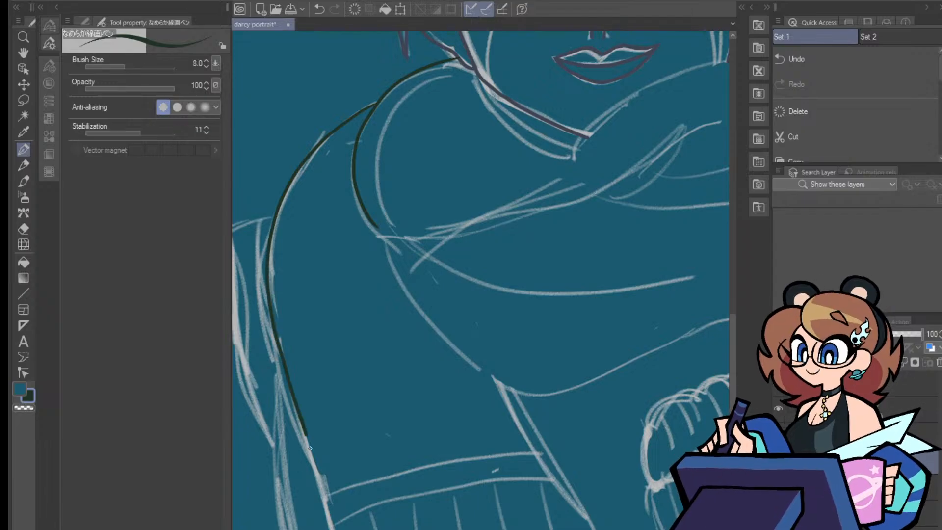
drag(730, 340, 732, 378)
key(ctrl+z)
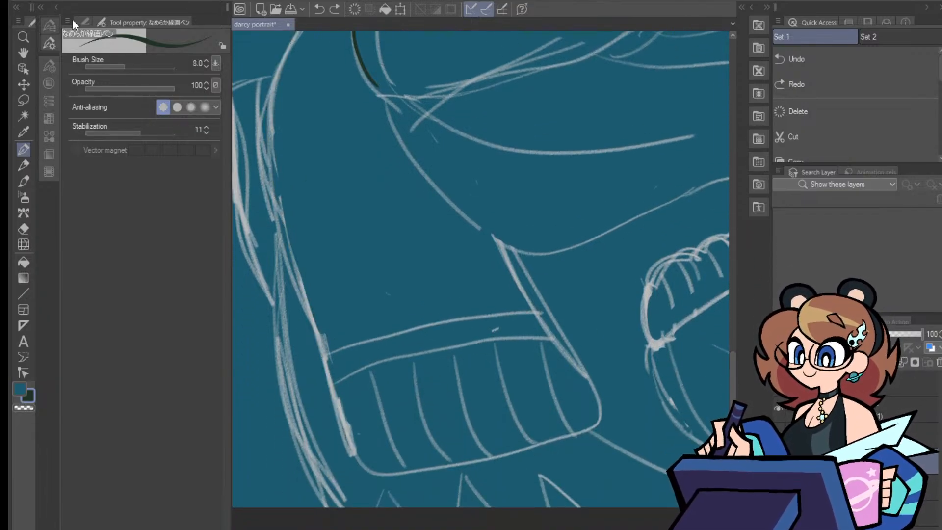
Ink both side edges of the hanging scarf end and the lower edge of the wrap above it
drag(733, 378, 733, 333)
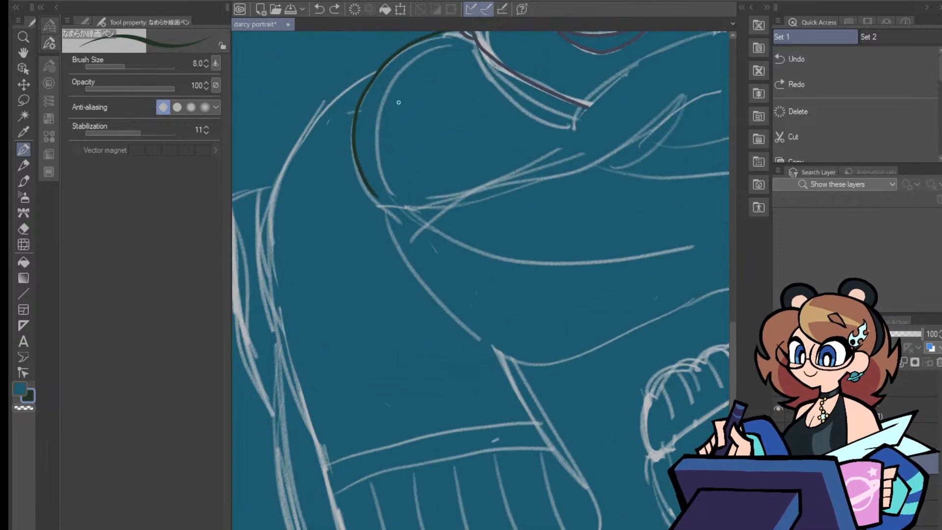
mouse_move(375, 73)
mouse_down()
mouse_move(333, 101)
mouse_move(285, 206)
mouse_move(289, 343)
mouse_move(329, 527)
mouse_up()
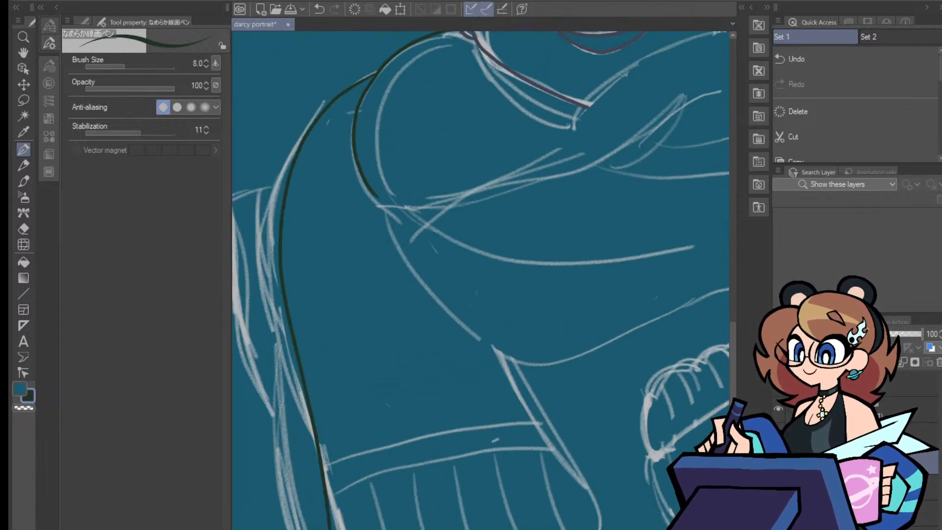
mouse_move(509, 357)
mouse_down()
mouse_move(531, 400)
mouse_move(562, 527)
mouse_up()
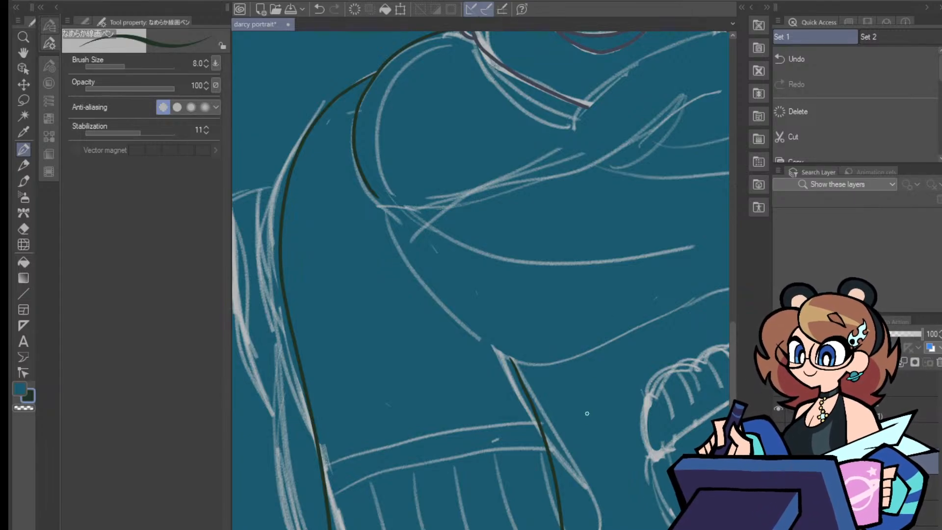
mouse_move(385, 211)
mouse_down()
mouse_move(489, 343)
mouse_move(548, 365)
mouse_move(580, 359)
mouse_up()
Ink the scarf's upper edge from beside the chin, arching over the far jawline and down toward the shoulder
scroll(480, 280, right, 5)
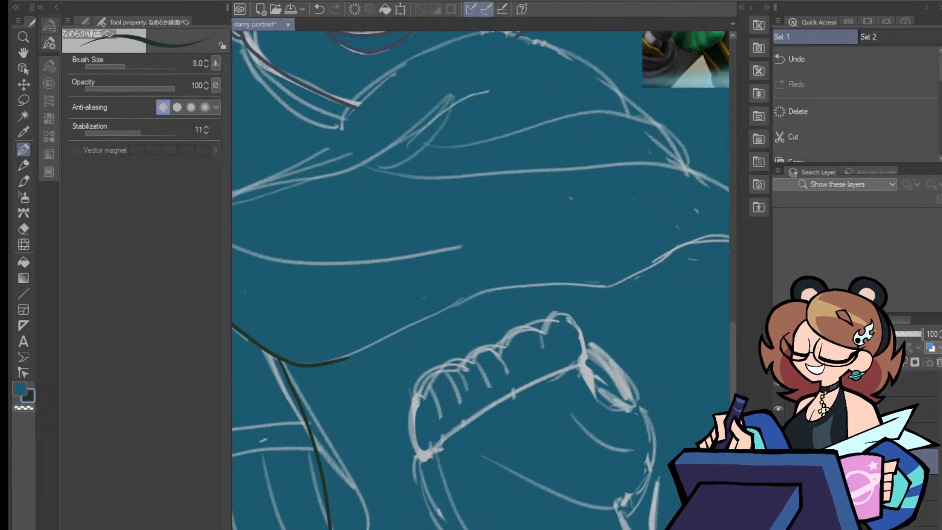
scroll(480, 280, right, 4)
scroll(480, 280, up, 3)
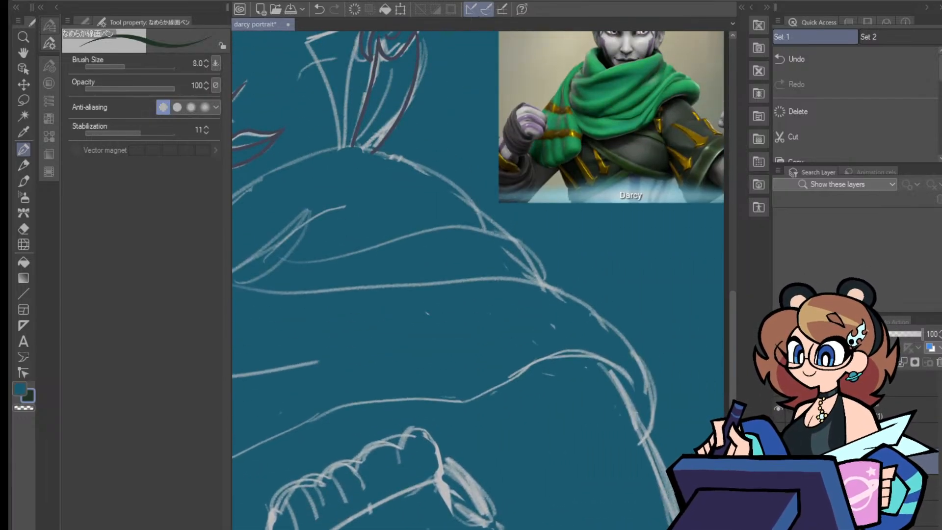
scroll(568, 235, left, 5)
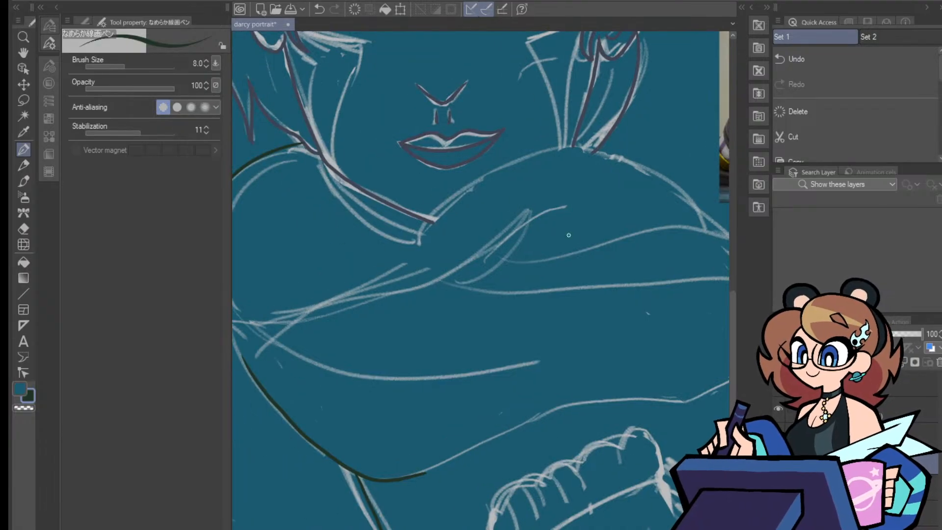
scroll(569, 235, up, 3)
mouse_move(418, 313)
mouse_down()
mouse_move(427, 290)
mouse_move(465, 260)
mouse_move(520, 238)
mouse_move(565, 231)
mouse_move(622, 245)
mouse_up()
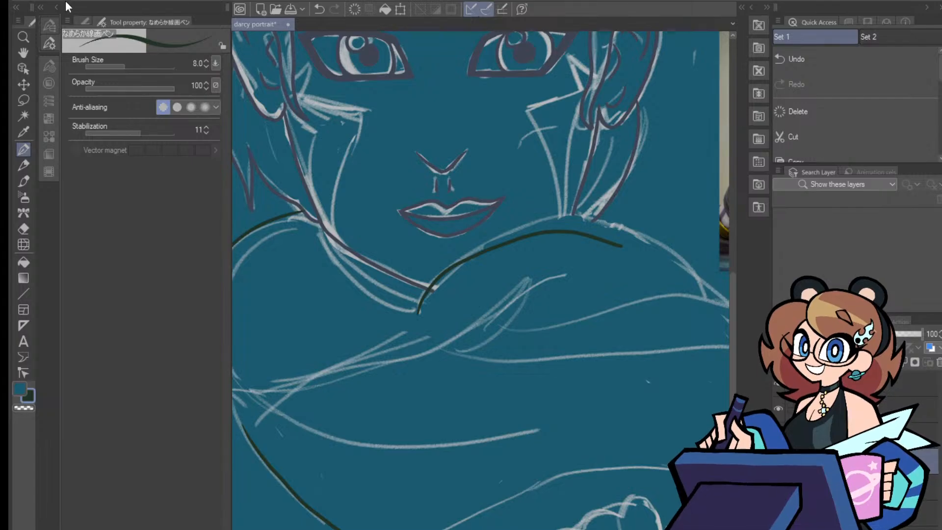
key(ctrl+z)
mouse_move(418, 314)
mouse_down()
mouse_move(429, 286)
mouse_move(485, 244)
mouse_move(530, 228)
mouse_move(601, 225)
mouse_move(640, 241)
mouse_move(708, 300)
mouse_up()
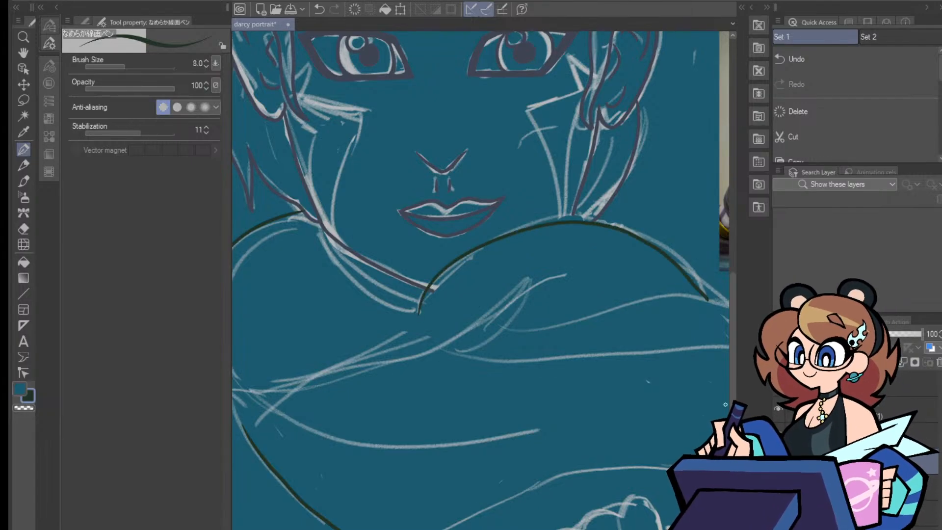
Ink the two scarf folds below the upper edge, carrying the lower one around the shoulder
mouse_move(518, 321)
mouse_down()
mouse_move(367, 320)
mouse_move(622, 343)
mouse_up()
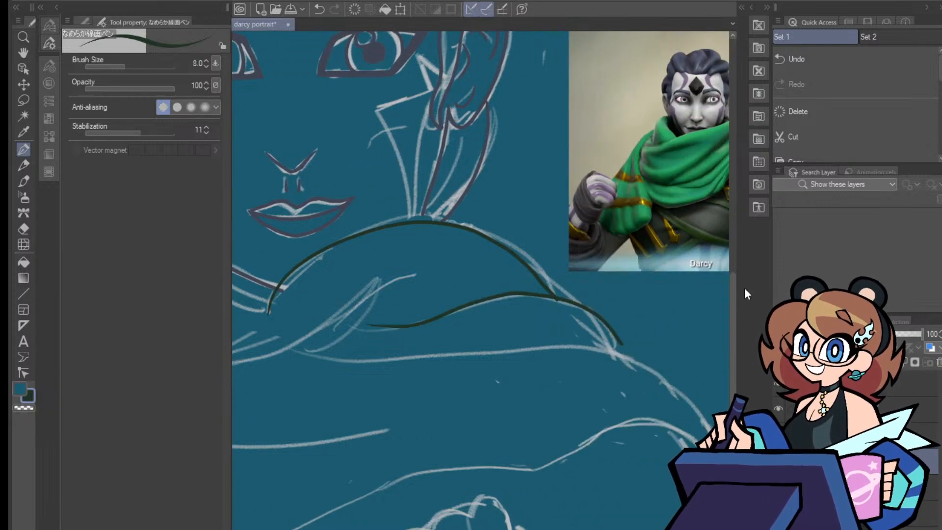
drag(734, 333, 734, 356)
drag(549, 529, 579, 528)
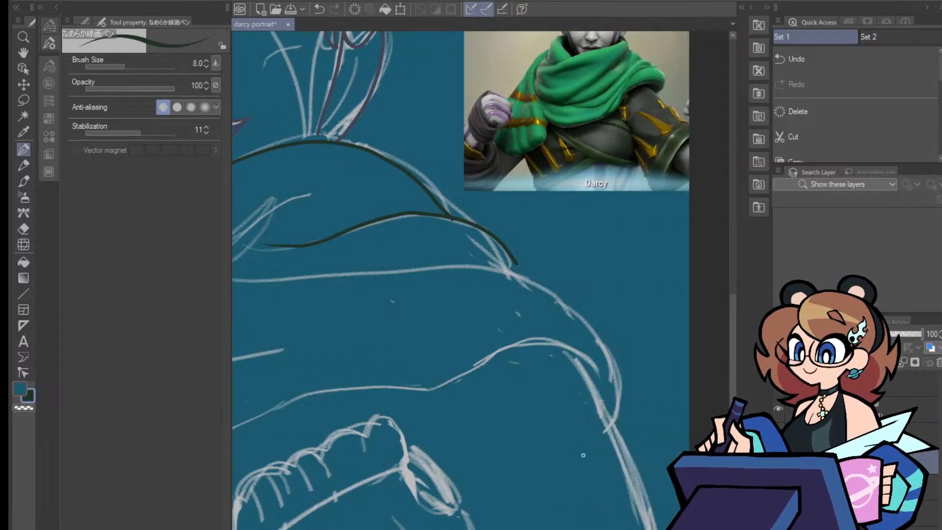
mouse_move(321, 271)
mouse_down()
mouse_move(447, 261)
mouse_move(514, 267)
mouse_move(582, 314)
mouse_move(623, 394)
mouse_move(604, 431)
mouse_up()
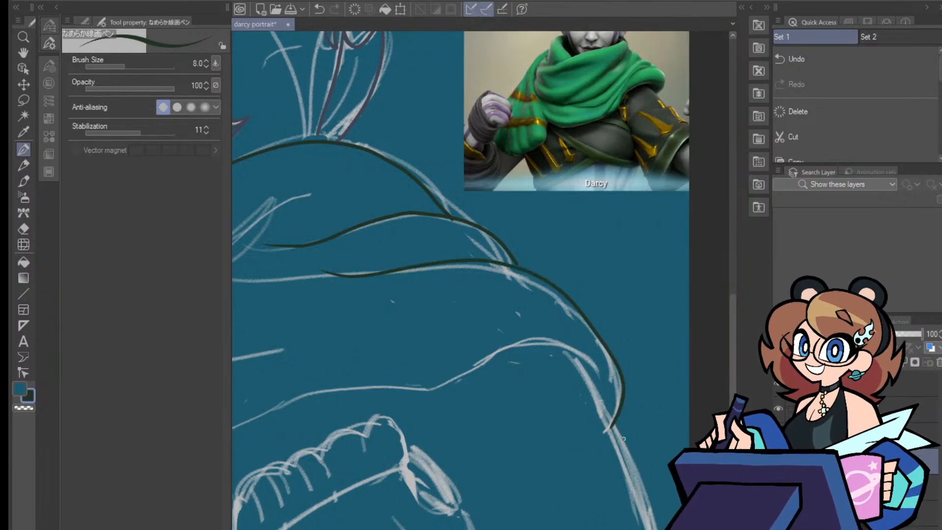
Trim the overlapping line ends at the scarf folds and jaw with the hard eraser, and ink the long fold across the scarf's front
mouse_move(579, 529)
mouse_down()
mouse_move(515, 528)
mouse_move(572, 528)
mouse_up()
click(23, 229)
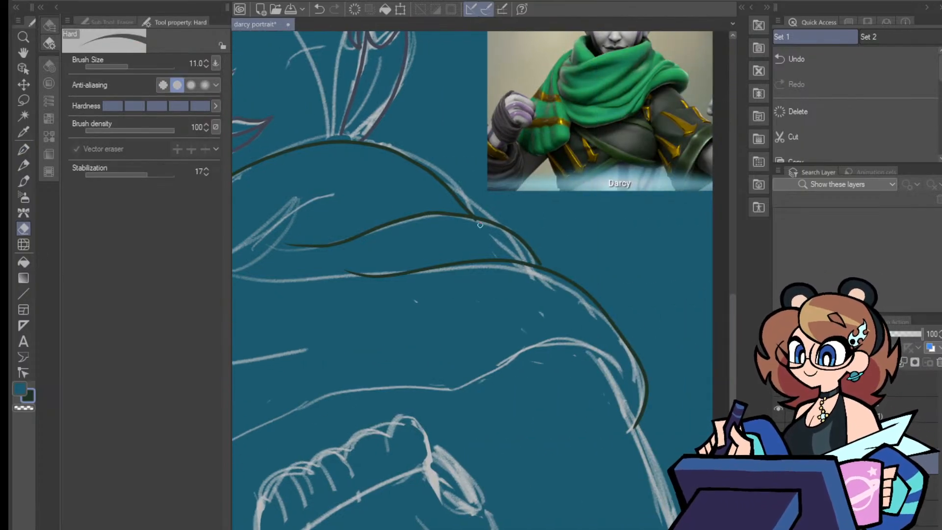
click(23, 149)
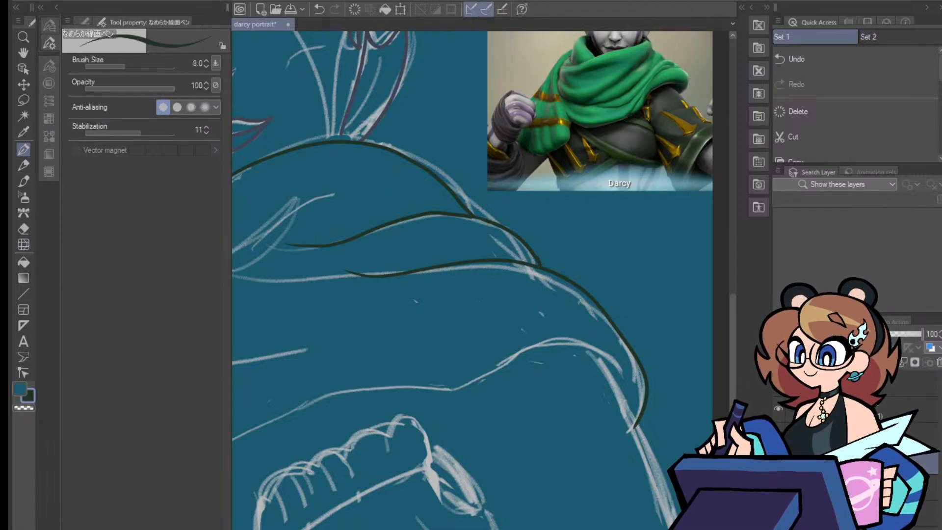
drag(579, 529, 519, 529)
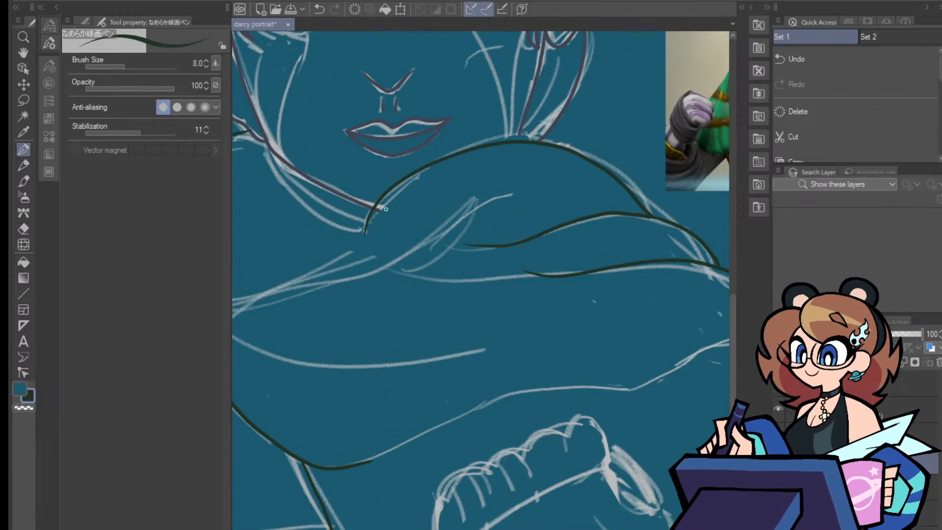
click(24, 228)
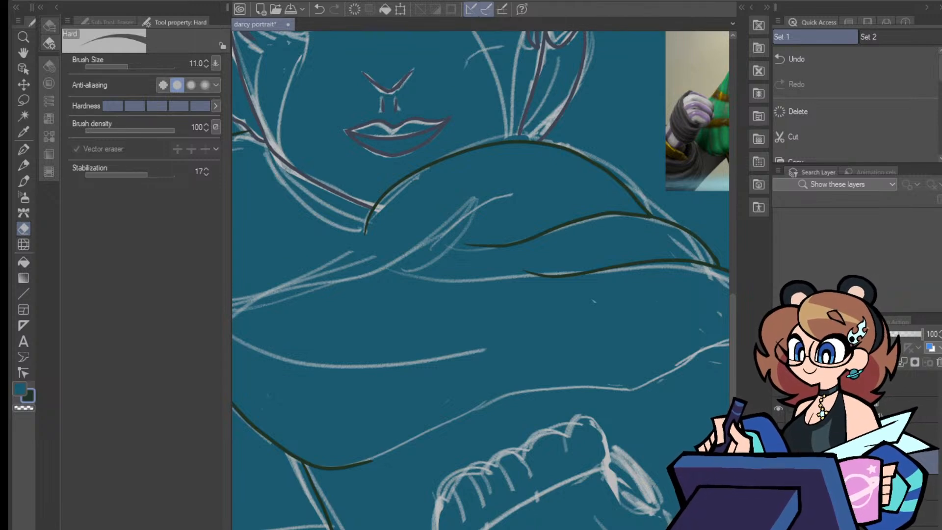
mouse_move(356, 468)
mouse_down()
mouse_move(355, 416)
mouse_move(357, 454)
mouse_move(487, 454)
mouse_up()
key(p)
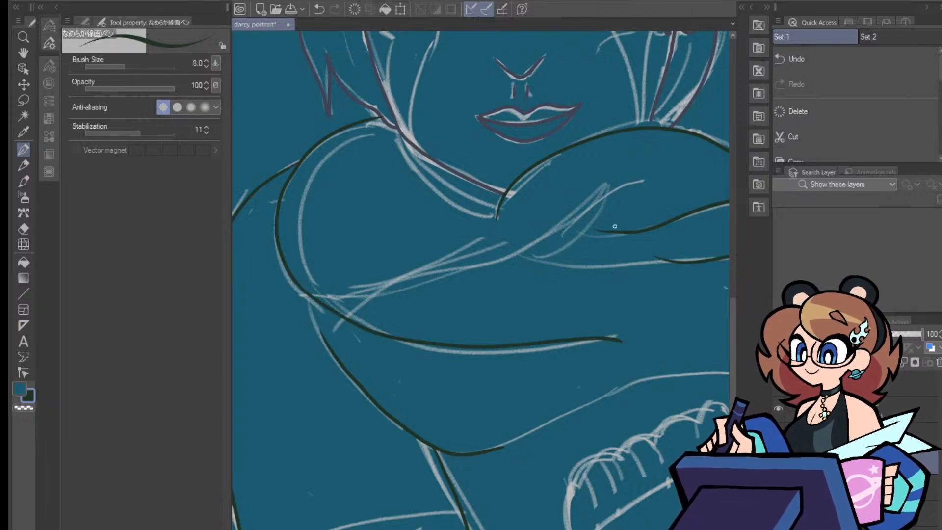
Check the line art on the whole canvas with the rough sketch layer hidden
key(ctrl+minus)
key(ctrl+minus)
key(ctrl+minus)
key(ctrl+minus)
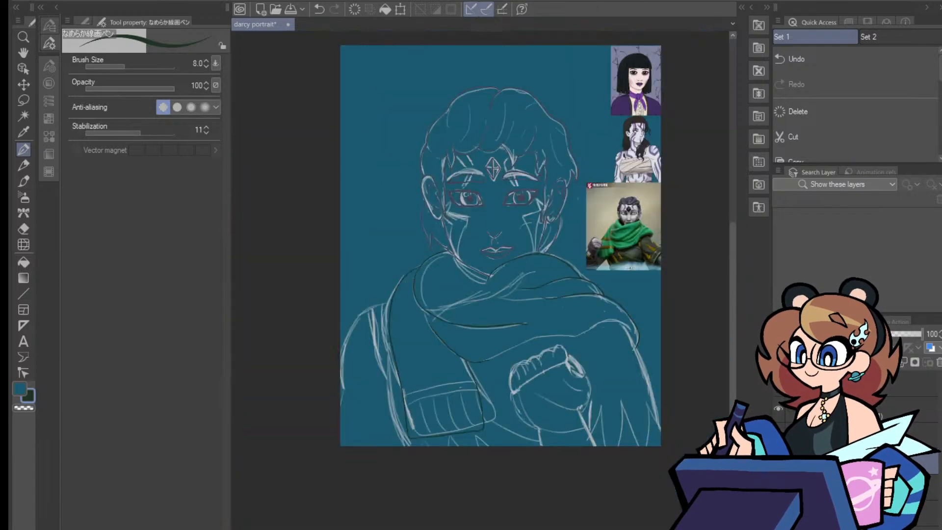
key(ctrl+plus)
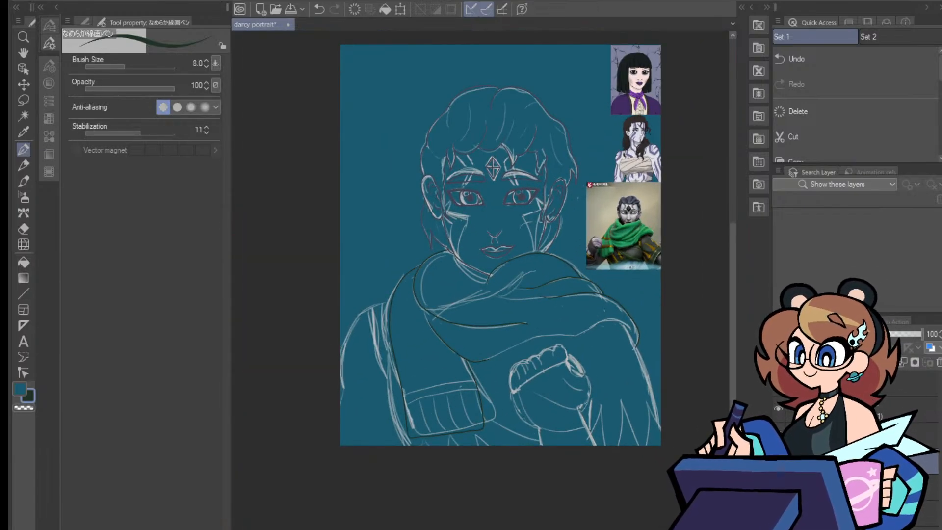
click(778, 488)
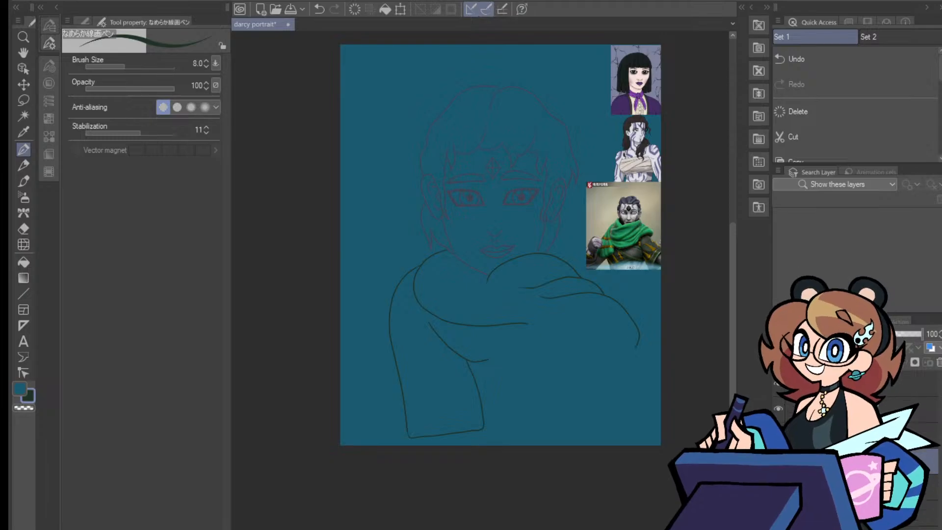
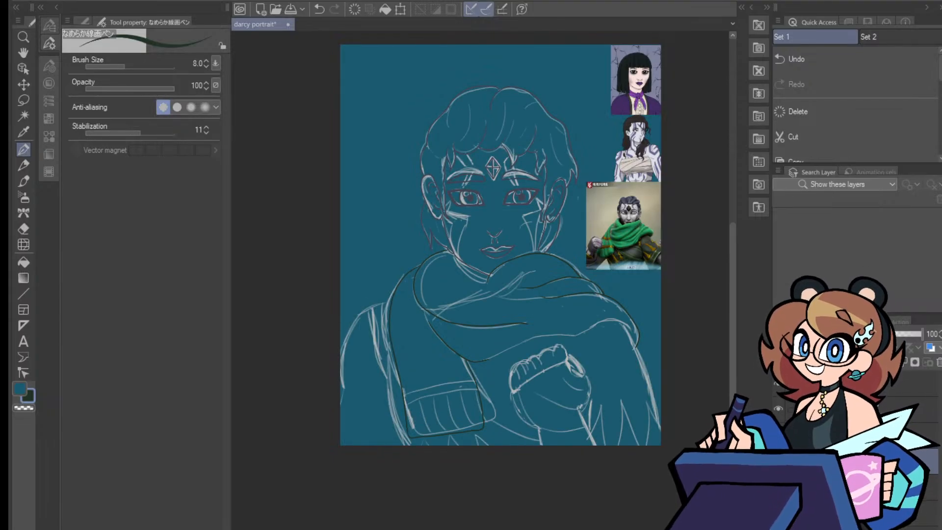
Erase the outer contour of the character's right ear and ink it again in the dark purple picked from the face lines
scroll(482, 314, up, 10)
drag(734, 395, 746, 304)
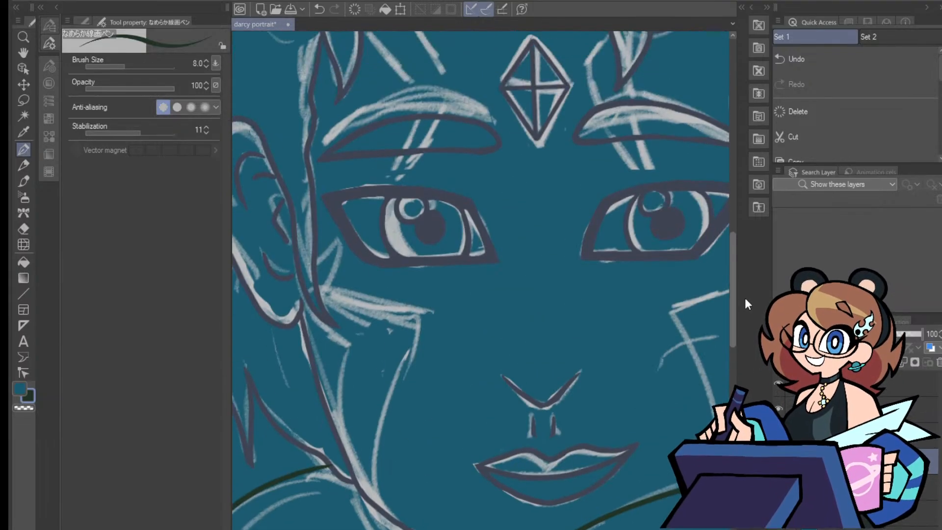
scroll(481, 279, left, 5)
click(32, 229)
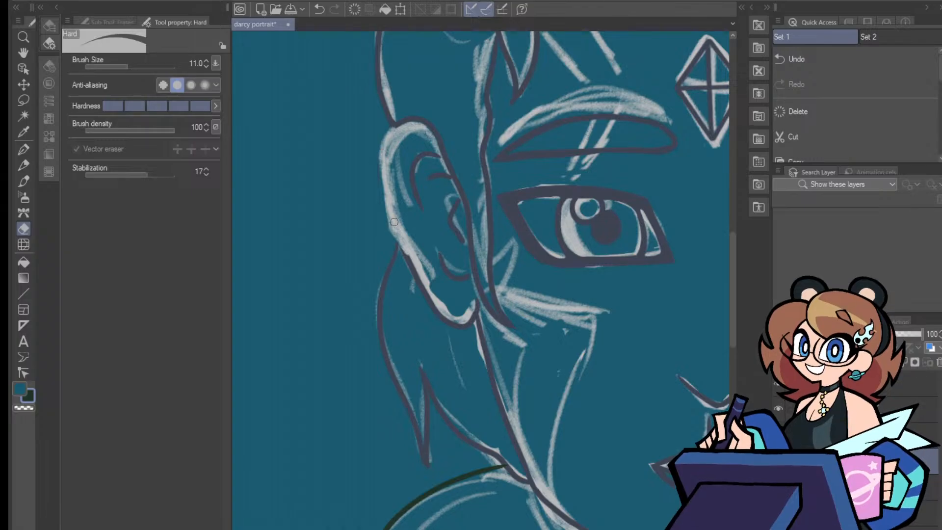
click(25, 150)
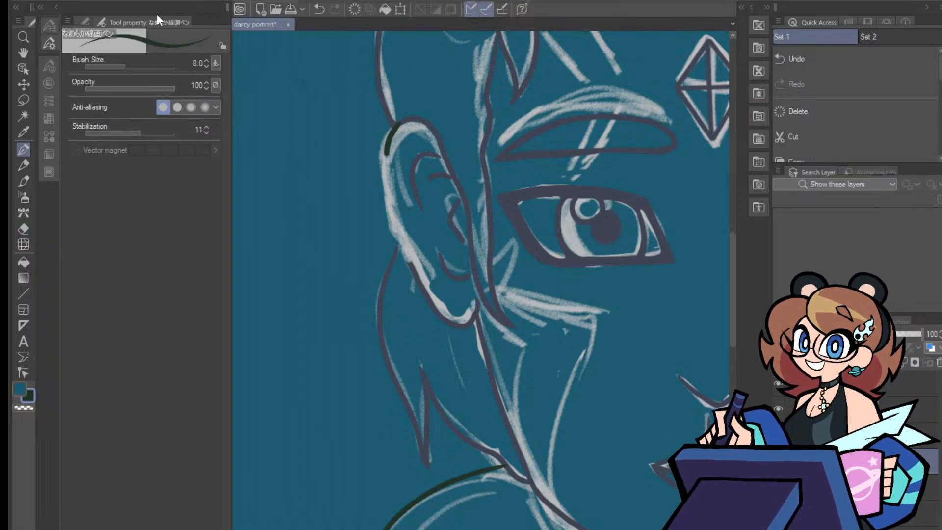
click(24, 133)
click(23, 150)
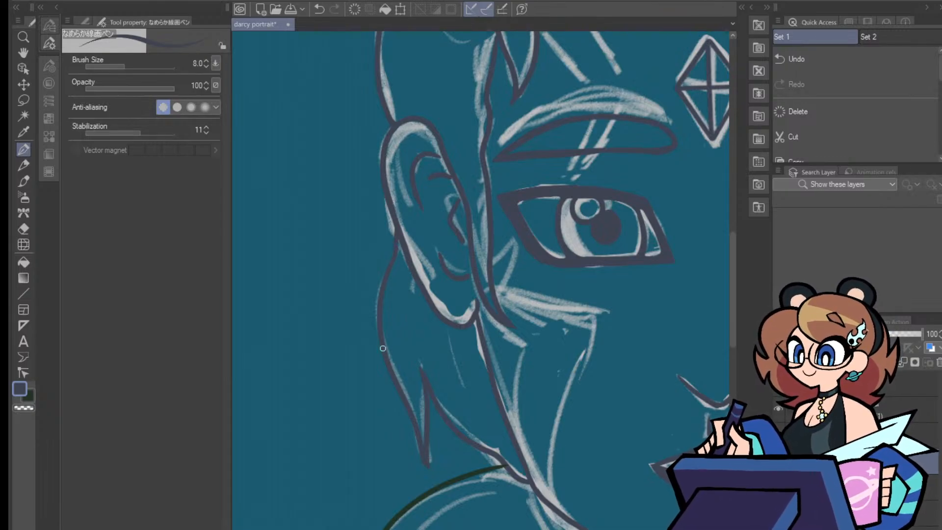
Erase the upper inner fold line of the character's right ear with the hard eraser
scroll(481, 315, down, 6)
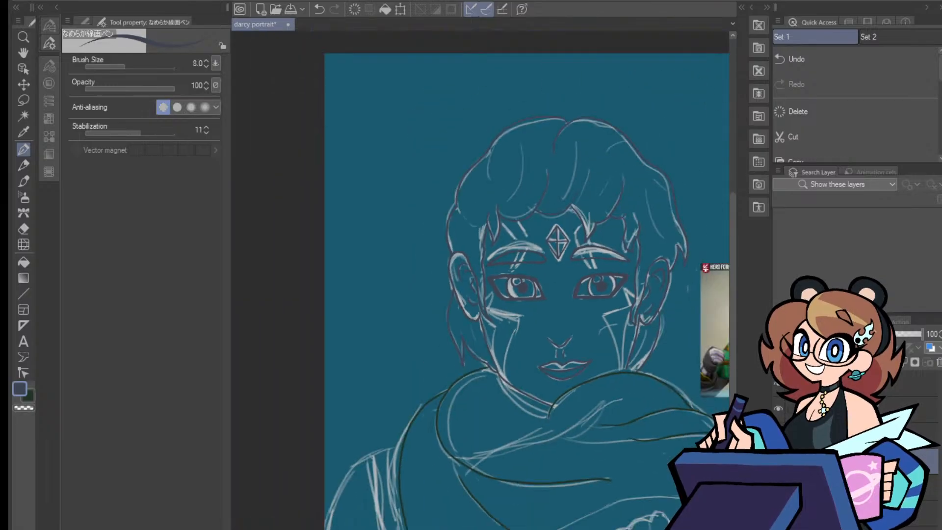
scroll(481, 315, up, 2)
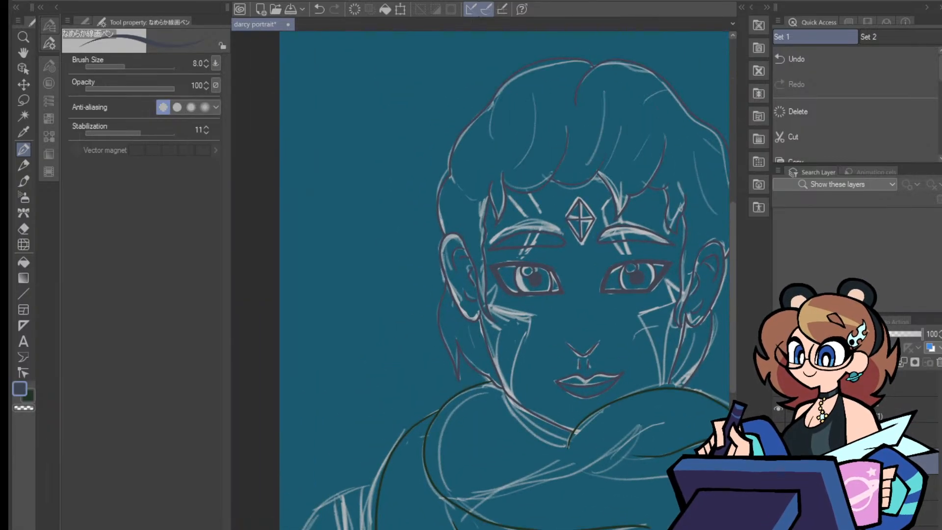
click(24, 228)
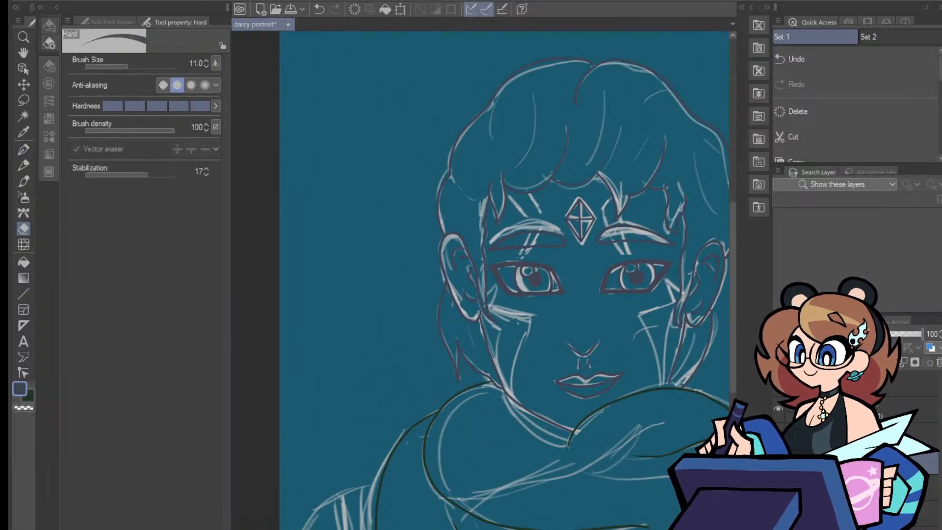
scroll(438, 194, up, 4)
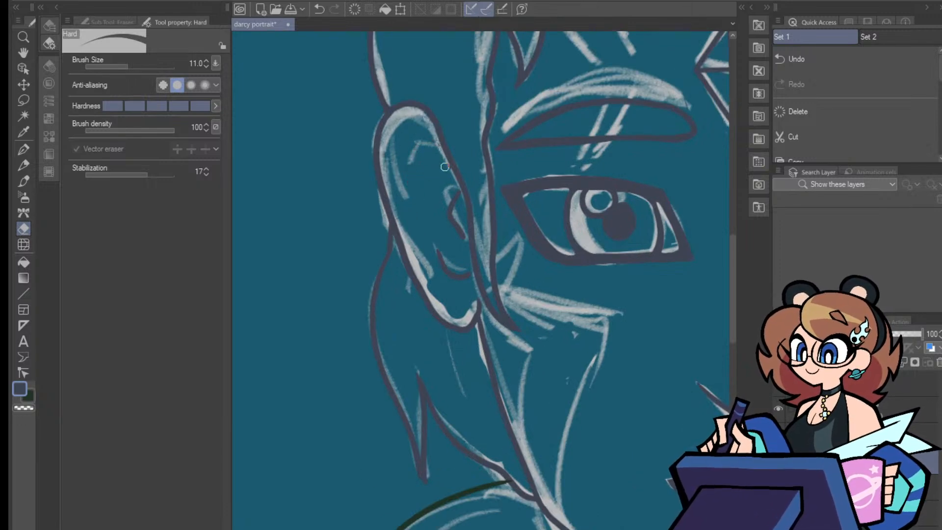
Ink the upper inner fold lines of the character's right ear again with the size 8 pen in dark purple
click(23, 150)
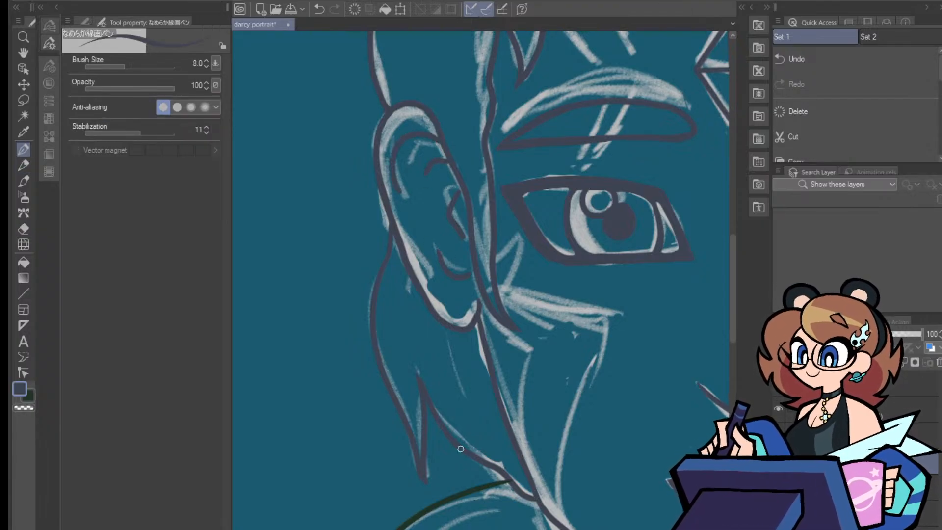
key(h)
scroll(480, 280, left, 4)
scroll(480, 280, right, 3)
key(h)
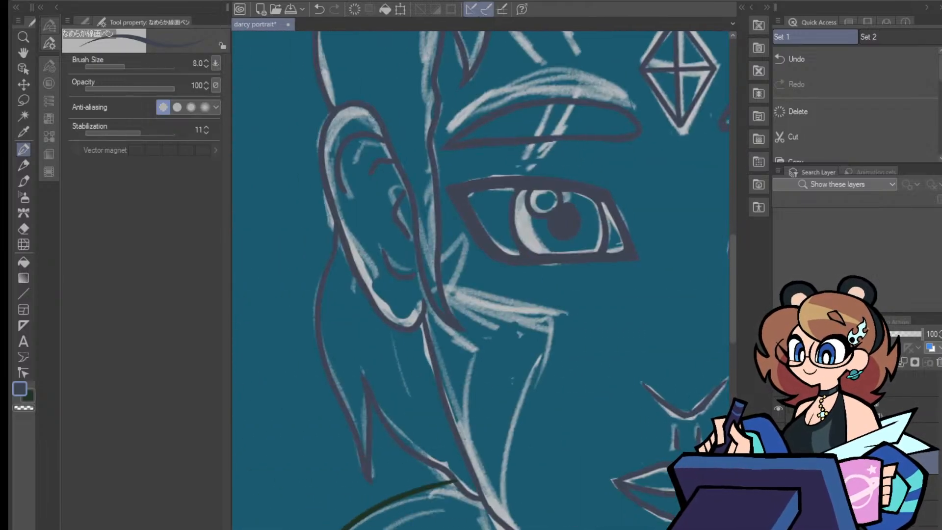
scroll(480, 279, left, 2)
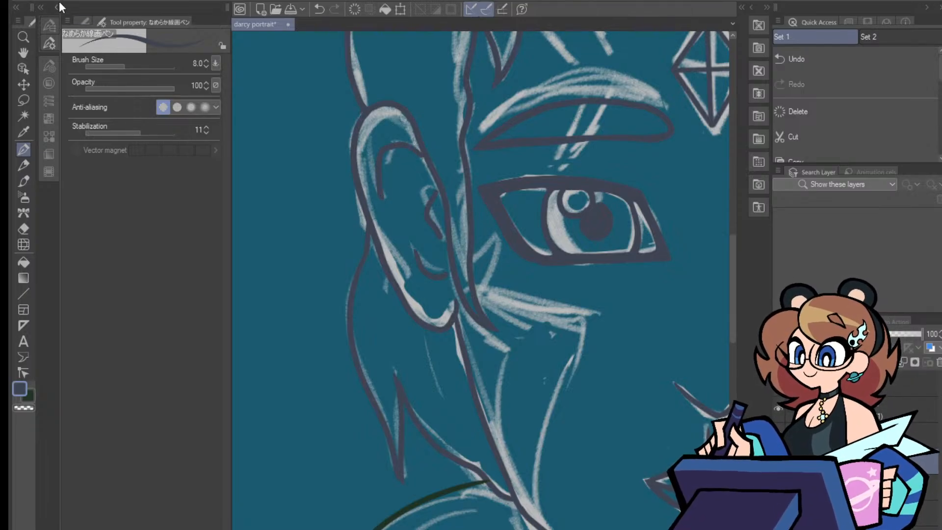
key(ctrl+z)
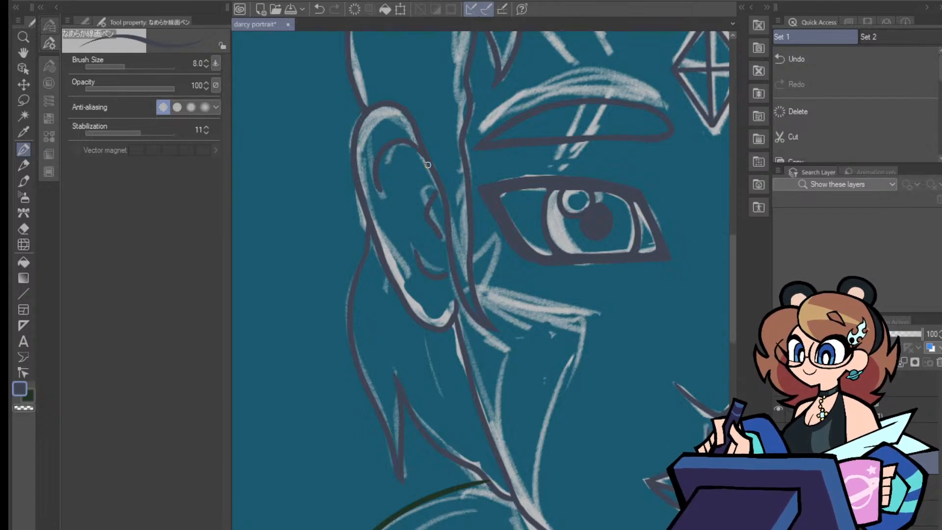
Compare the inner fold lines of the character's right ear with those of the left ear
key(h)
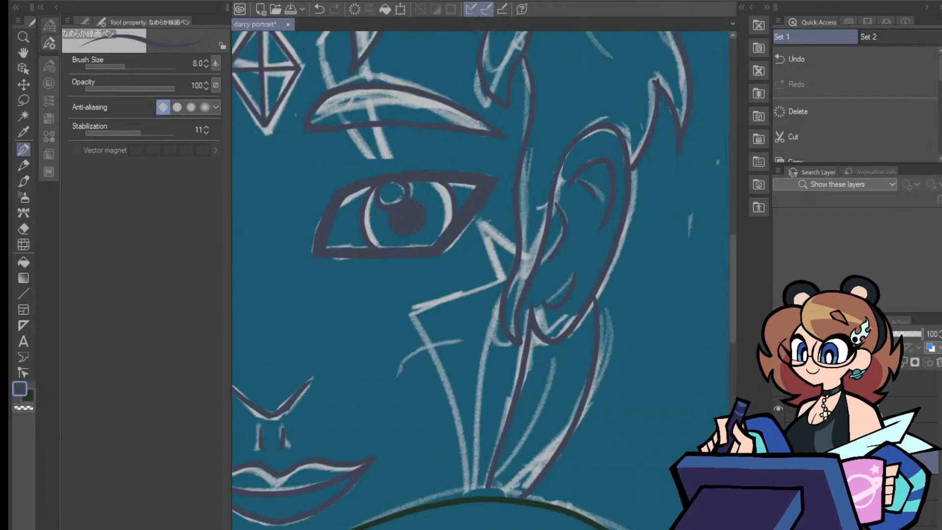
key(h)
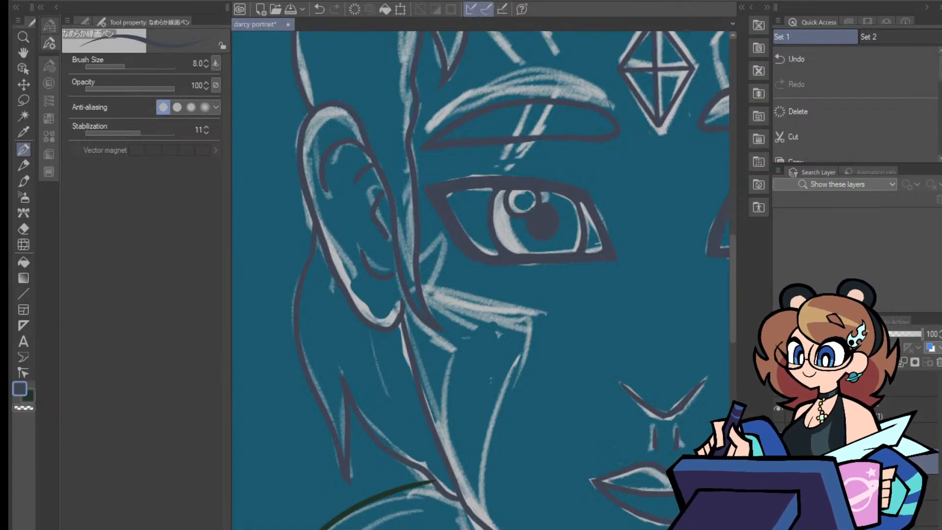
scroll(480, 279, right, 8)
scroll(481, 280, left, 7)
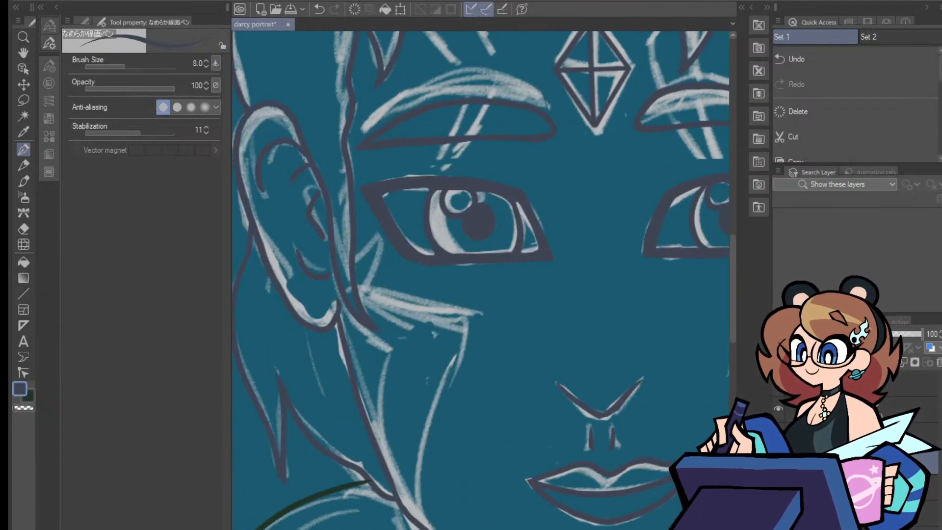
key(h)
scroll(481, 280, left, 3)
key(h)
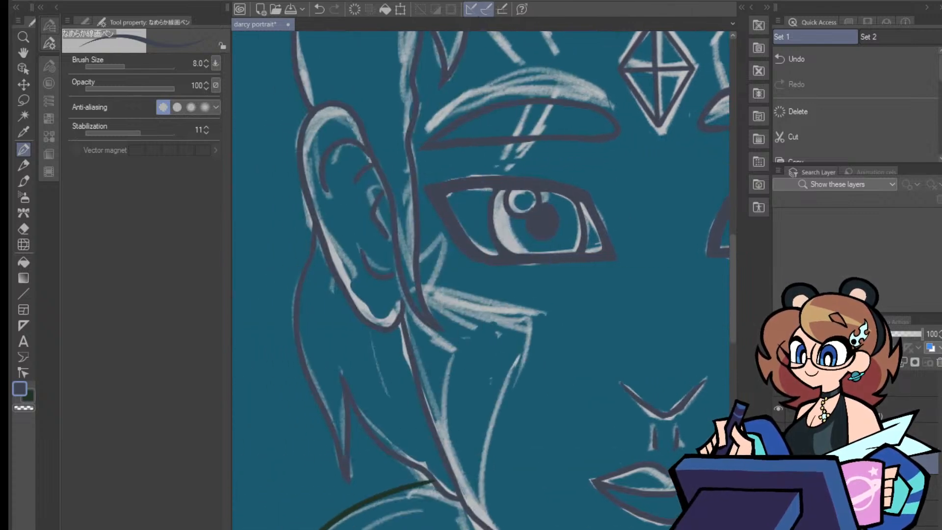
key(h)
scroll(480, 280, right, 4)
key(h)
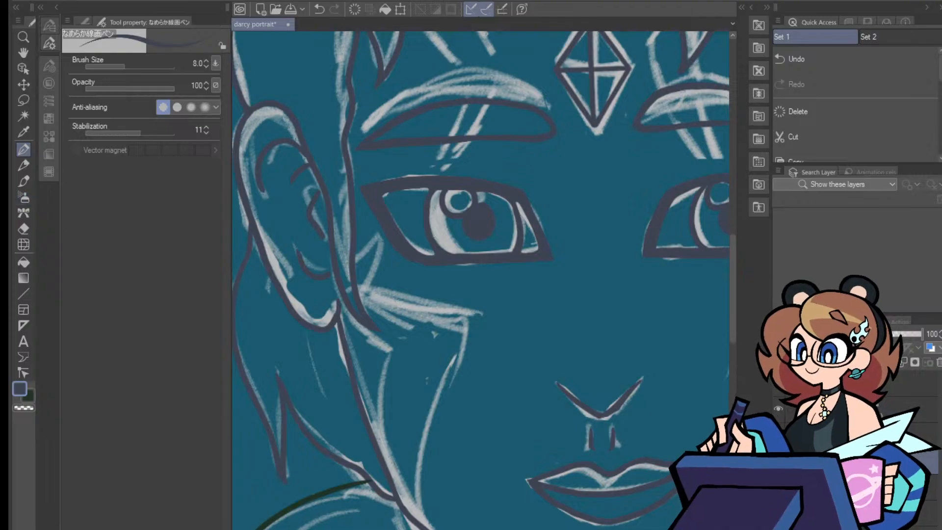
key(h)
scroll(481, 279, right, 12)
Erase the lower inner line of the character's left ear and ink it again as a short upward curve
click(23, 229)
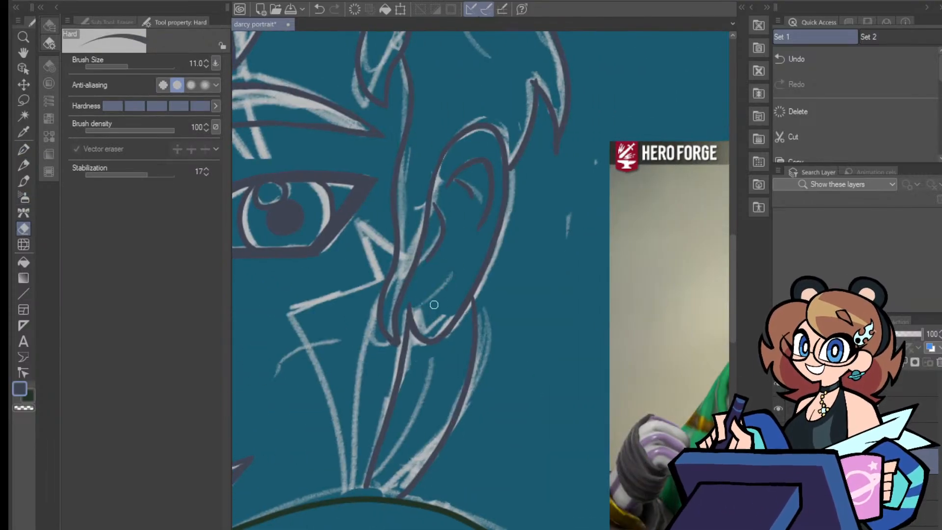
key(p)
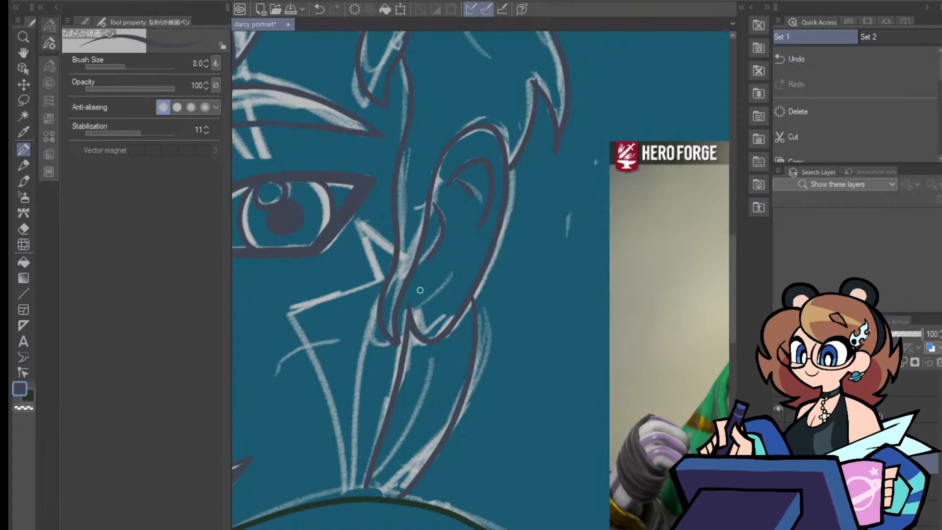
drag(420, 290, 445, 291)
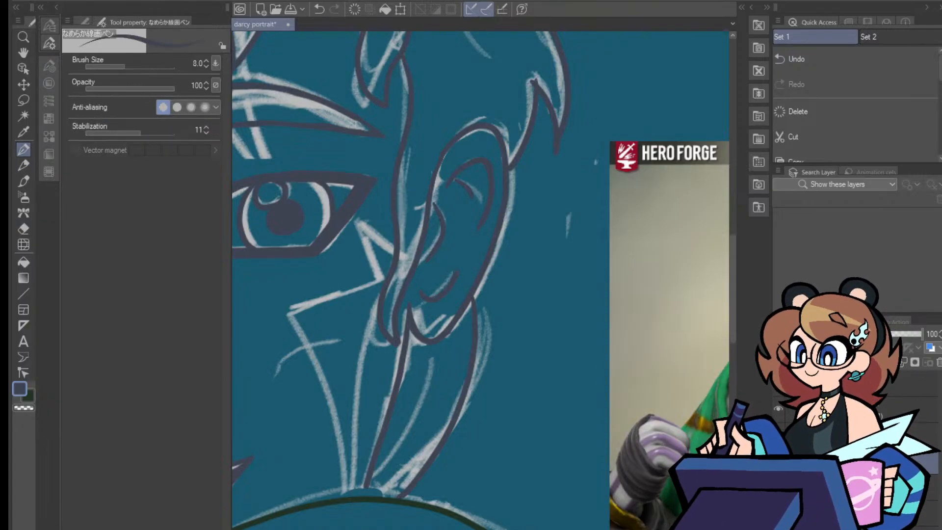
scroll(457, 275, down, 5)
drag(457, 276, 565, 275)
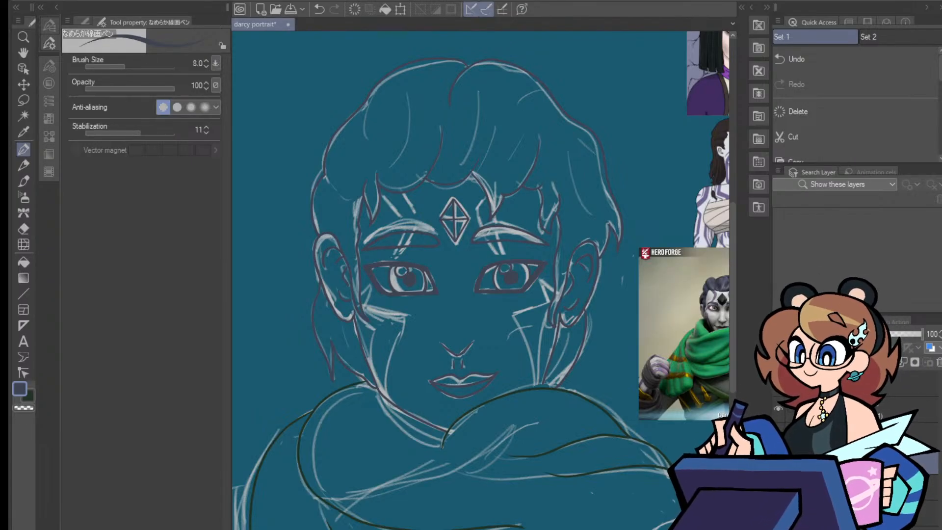
Erase the long outer side of the left ear's upper inner fold with the hard eraser
scroll(480, 280, right, 4)
key(ctrl+plus)
key(ctrl+plus)
key(ctrl+plus)
key(ctrl+plus)
key(ctrl+plus)
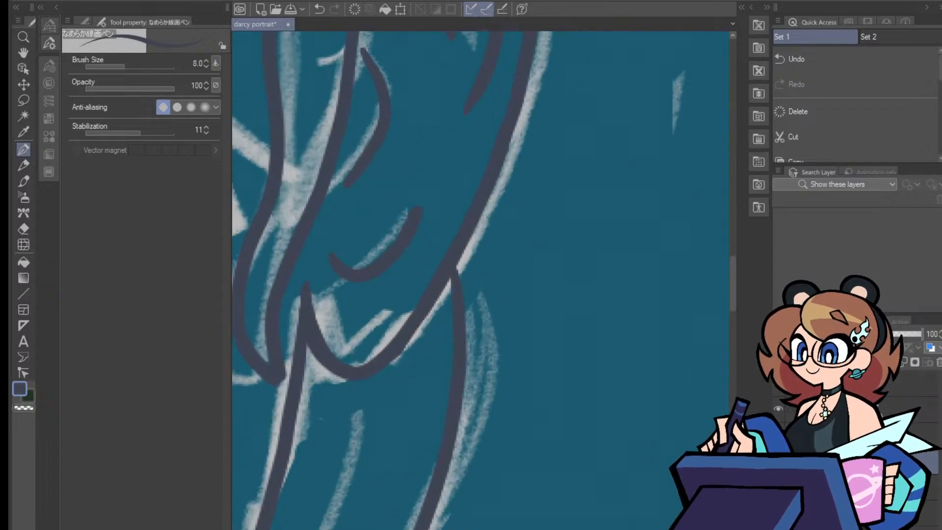
drag(734, 300, 736, 272)
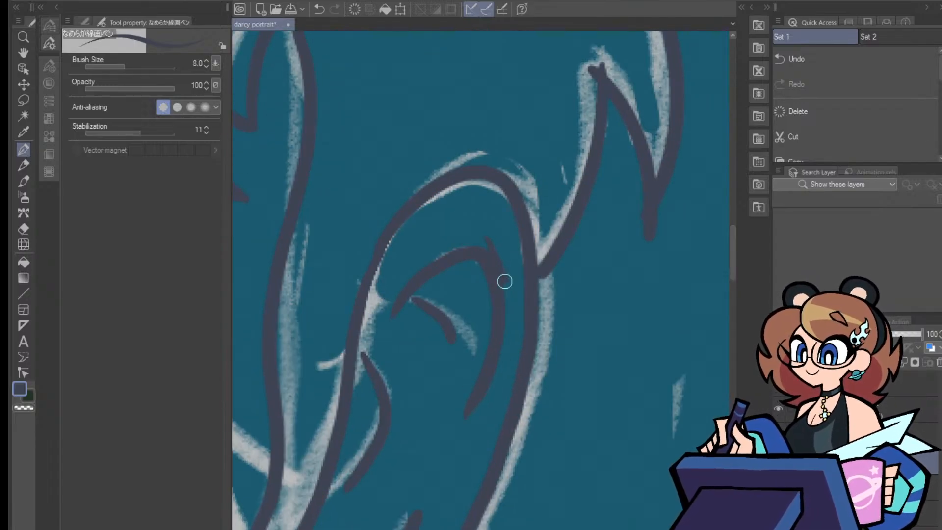
click(23, 228)
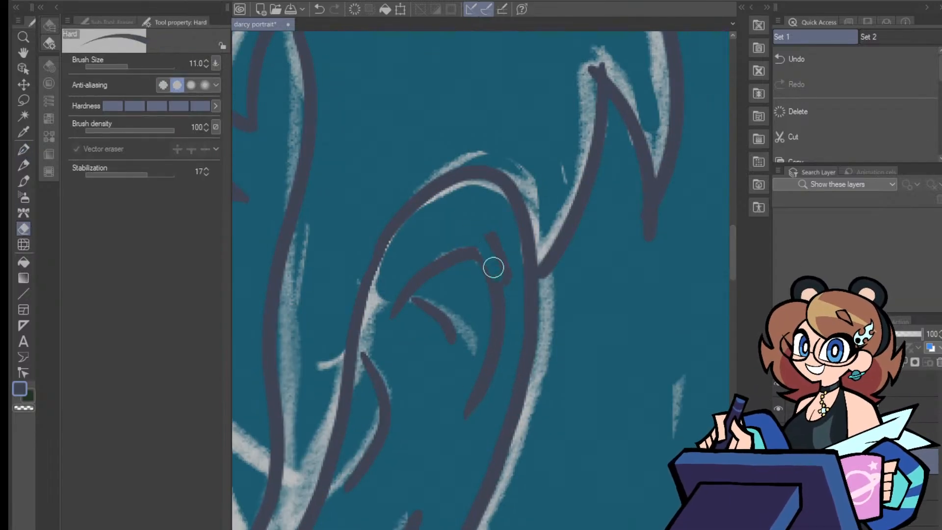
mouse_move(502, 287)
mouse_down()
mouse_move(485, 401)
mouse_move(465, 399)
mouse_move(485, 366)
mouse_move(502, 270)
mouse_move(500, 298)
mouse_move(479, 244)
mouse_move(491, 263)
mouse_move(472, 251)
mouse_up()
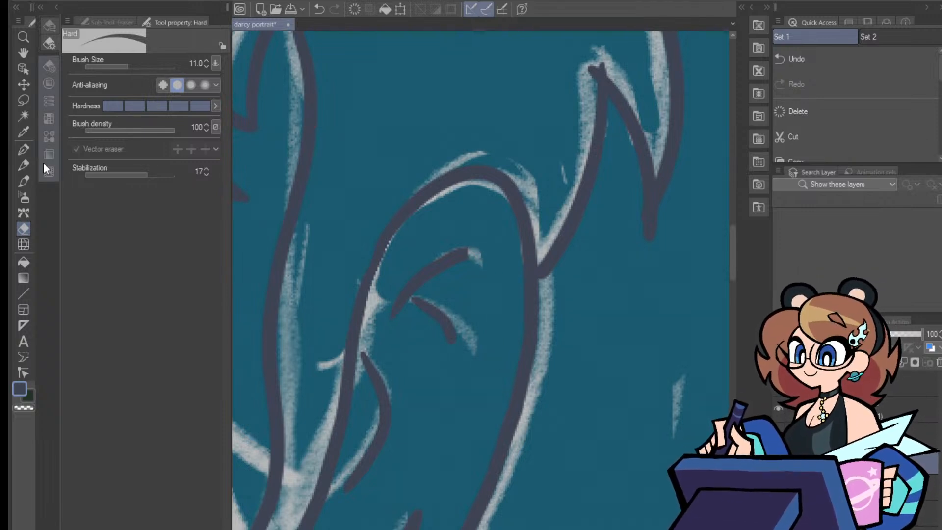
Ink the outer side of the left ear's upper inner fold as a shorter downward curve
click(23, 149)
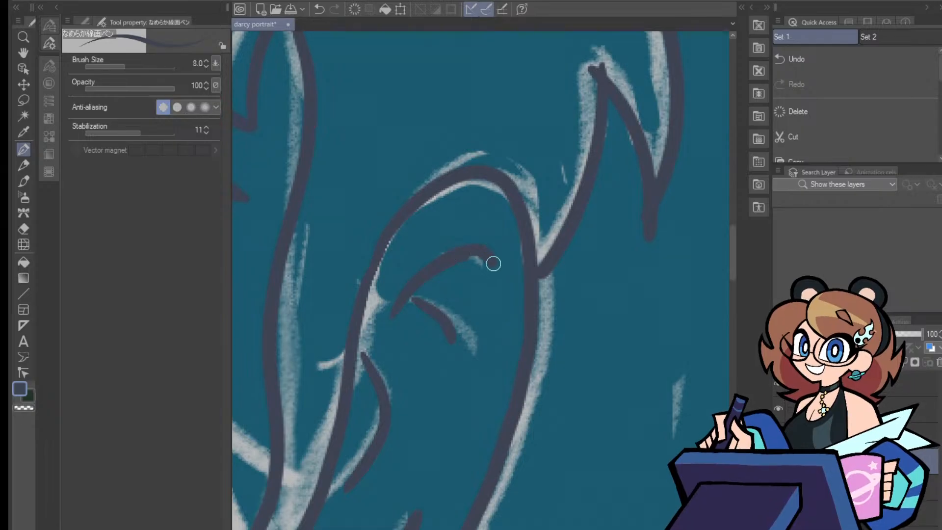
drag(487, 260, 488, 308)
key(ctrl+z)
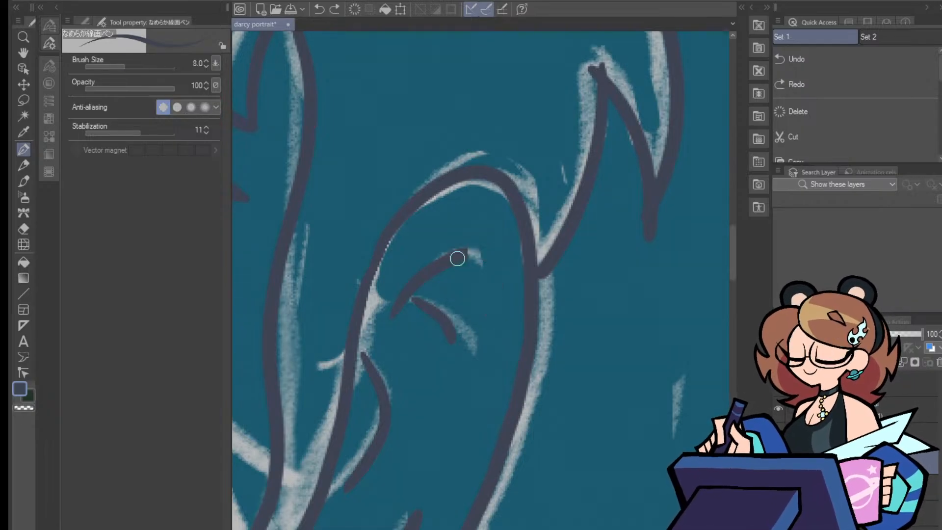
mouse_move(467, 251)
mouse_down()
mouse_move(483, 259)
mouse_move(486, 290)
mouse_move(472, 342)
mouse_up()
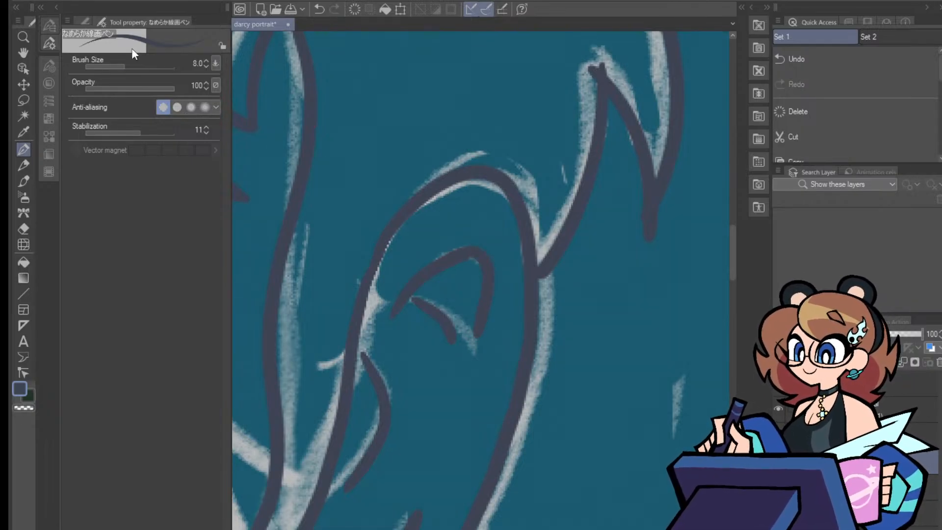
key(ctrl+z)
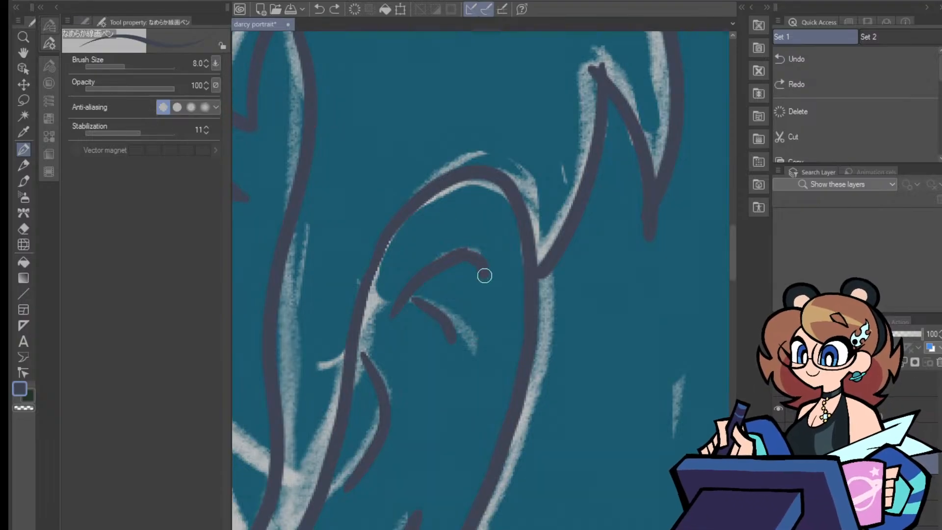
drag(484, 276, 473, 337)
key(e)
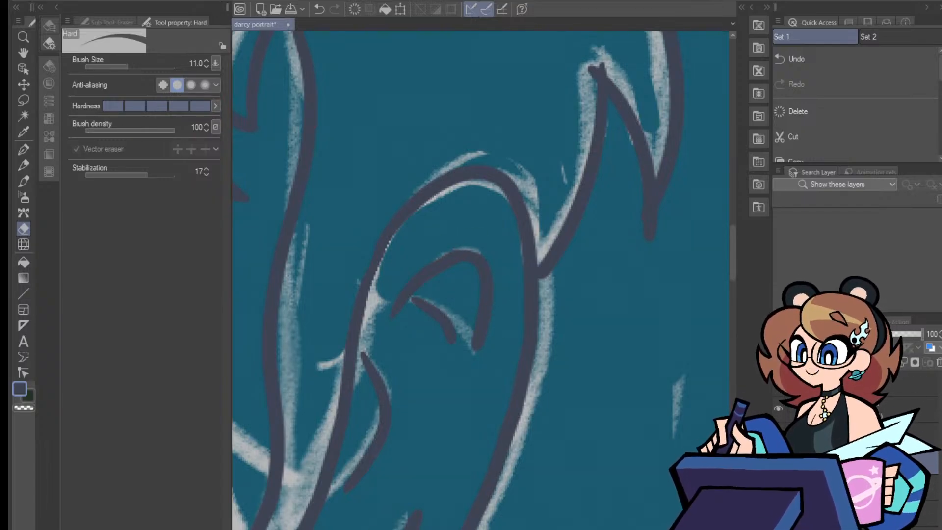
Check the left ear's new fold shape against the whole face and the right ear
key(ctrl+minus)
key(ctrl+minus)
key(ctrl+minus)
key(ctrl+minus)
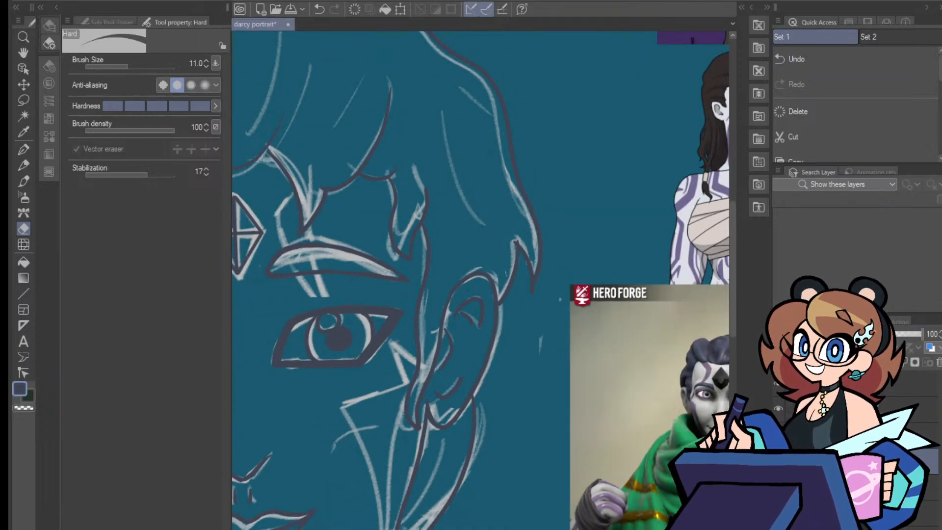
scroll(481, 281, left, 10)
scroll(480, 281, right, 8)
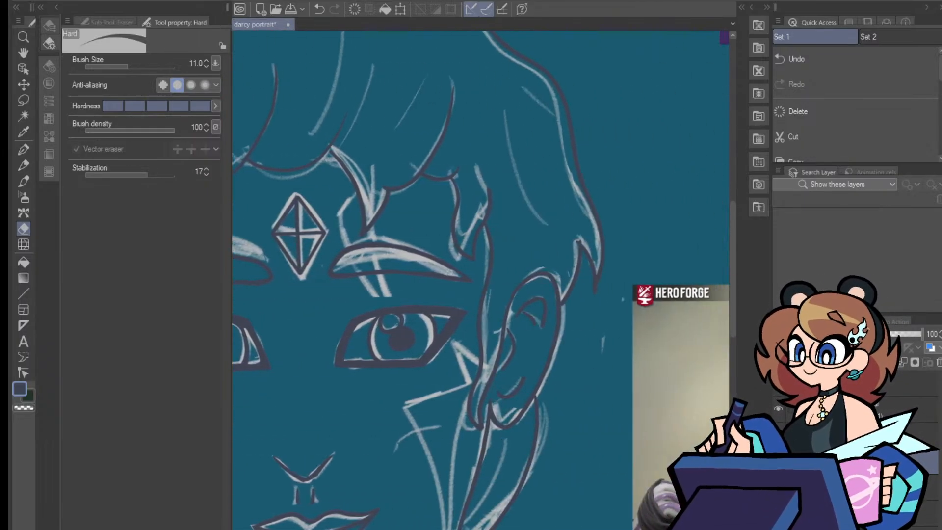
scroll(480, 281, left, 10)
scroll(481, 281, right, 10)
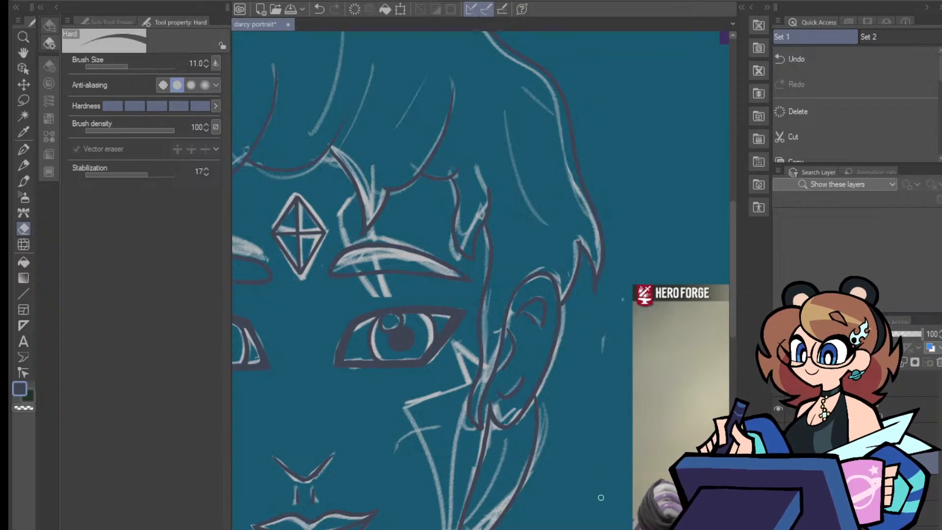
Erase the arch of the left ear's upper inner fold and ink it again as a wider, rounder curve
key(ctrl+plus)
key(ctrl+plus)
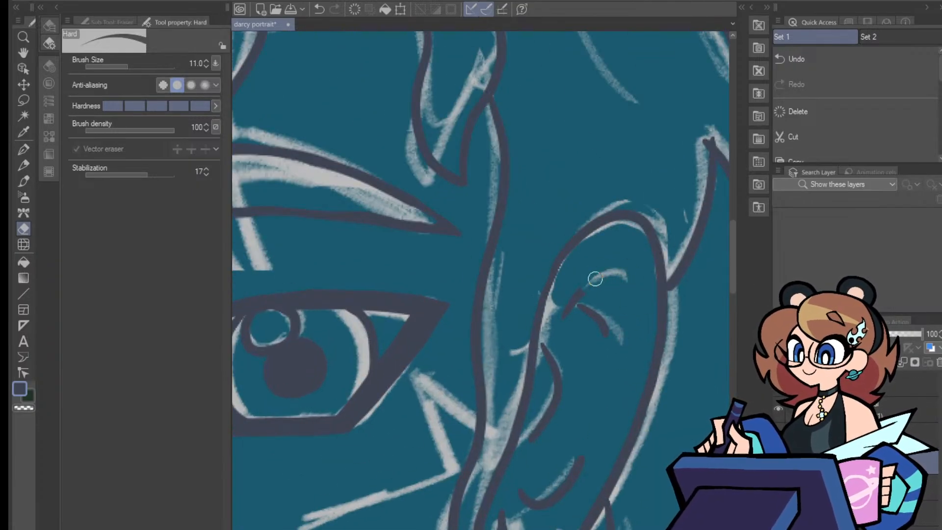
click(24, 151)
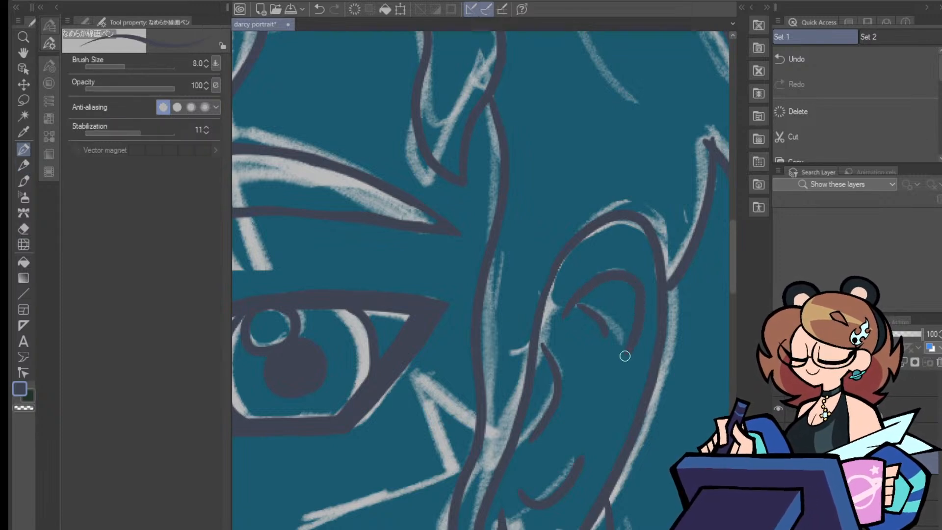
Compare both ears and extend the left ear's upper inner fold line down toward the middle inner ear line
scroll(481, 279, left, 3)
key(h)
scroll(480, 279, right, 3)
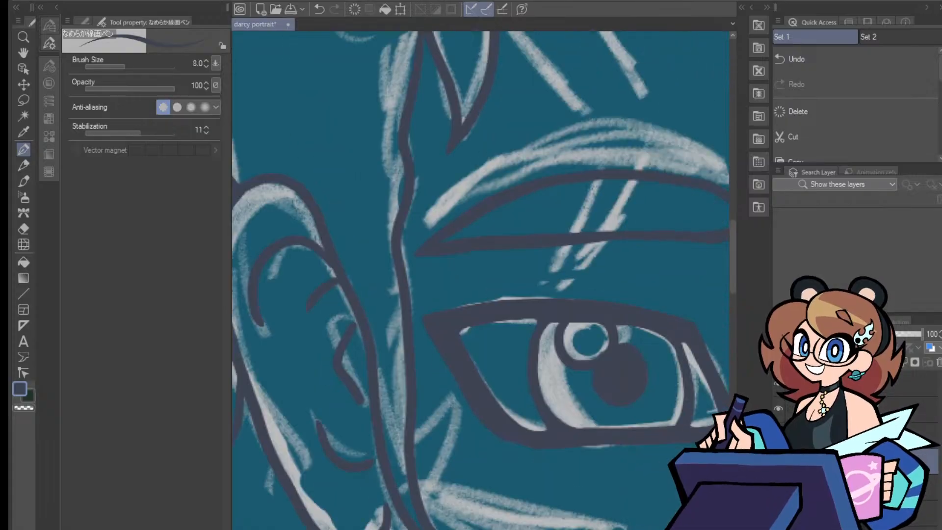
key(h)
scroll(481, 280, left, 3)
key(h)
scroll(481, 280, right, 3)
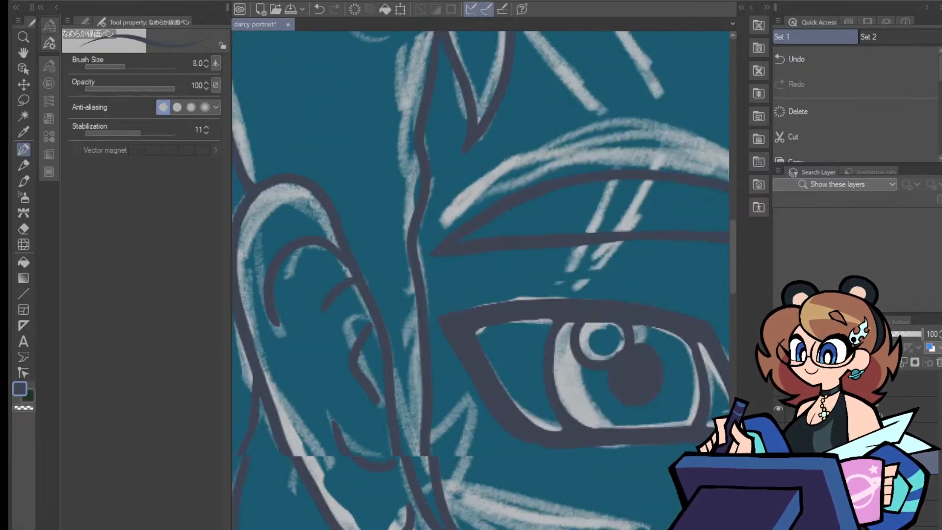
key(h)
scroll(481, 279, left, 5)
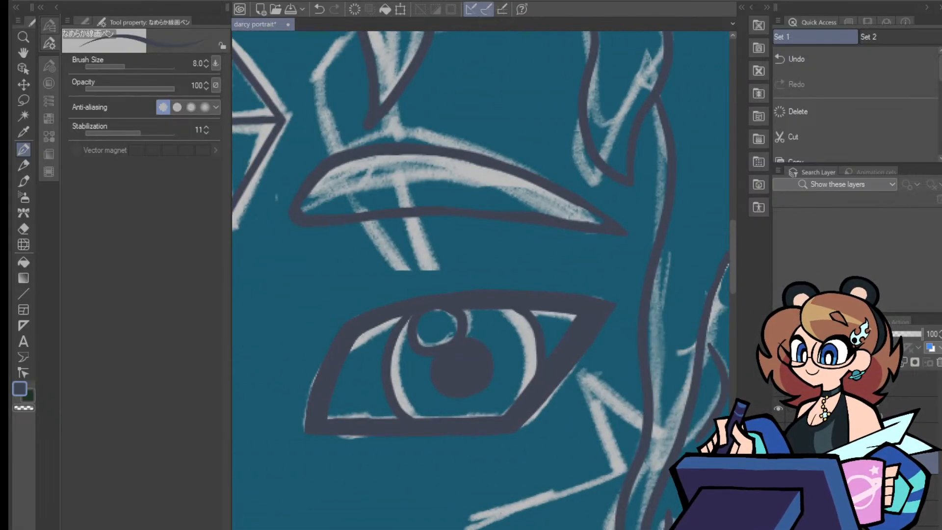
scroll(480, 280, right, 5)
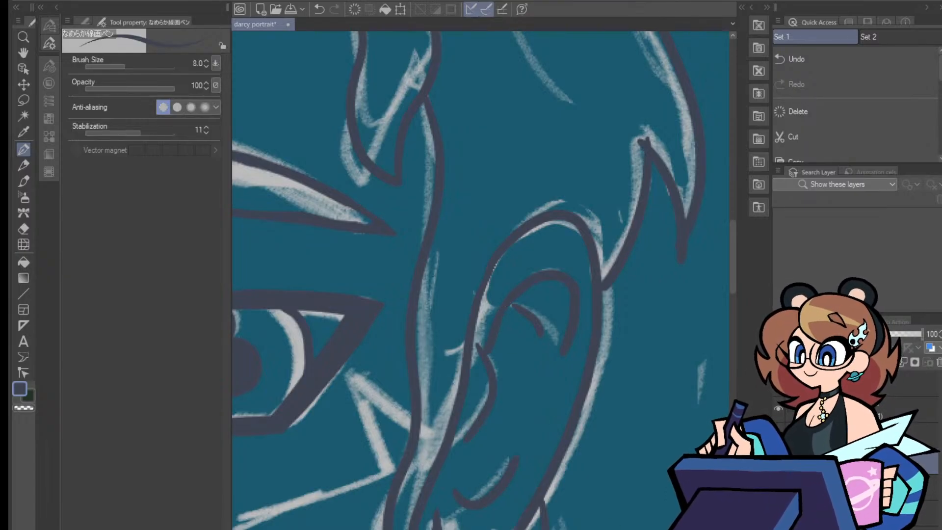
scroll(480, 314, down, 8)
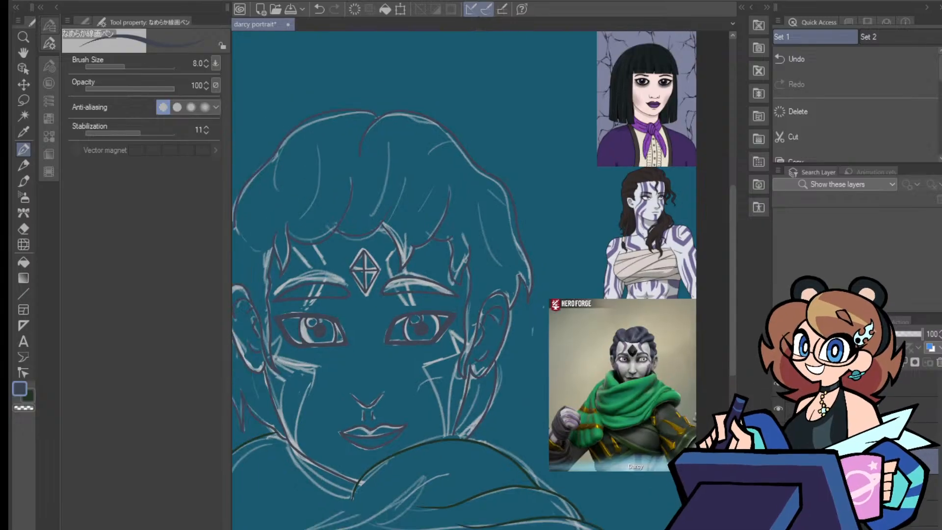
scroll(481, 279, left, 4)
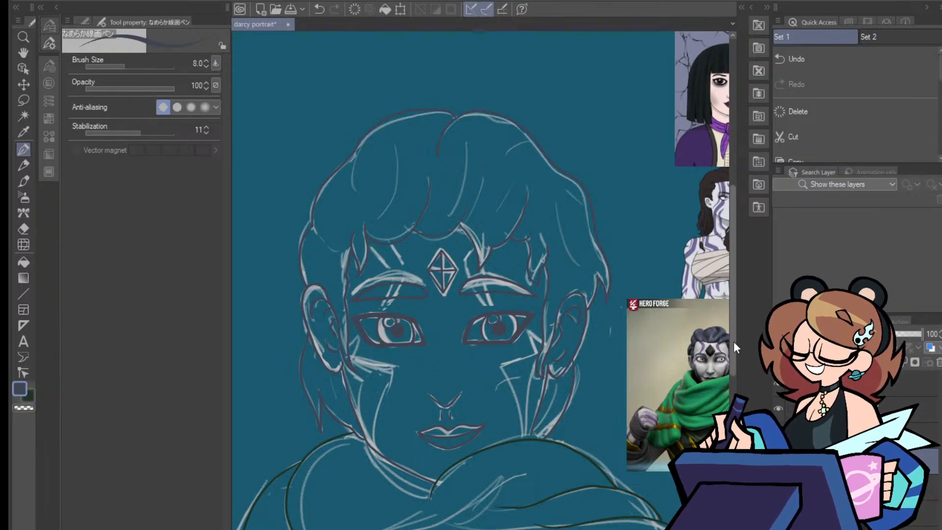
Switch the pen from the blue line colour to the dark green used for the scarf's line art
scroll(481, 280, down, 5)
scroll(480, 279, down, 1)
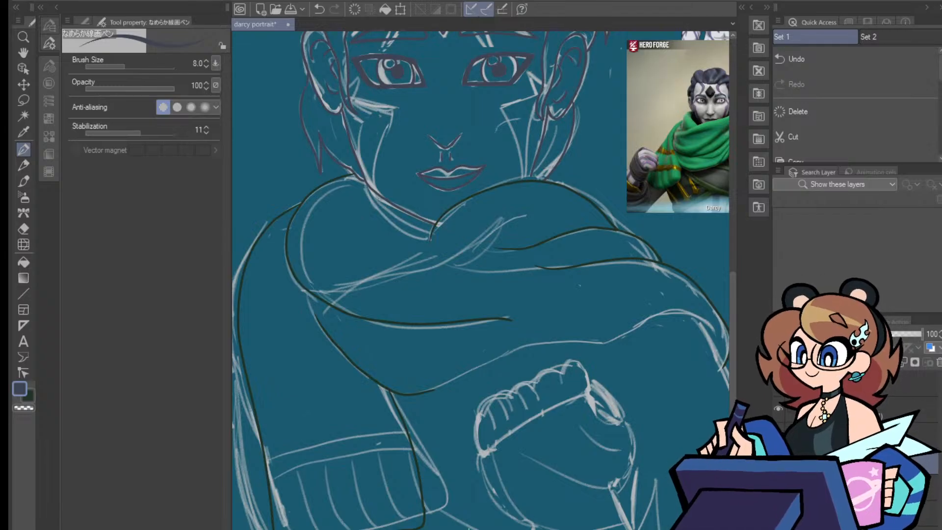
click(29, 397)
key(ctrl+minus)
key(ctrl+plus)
key(ctrl+plus)
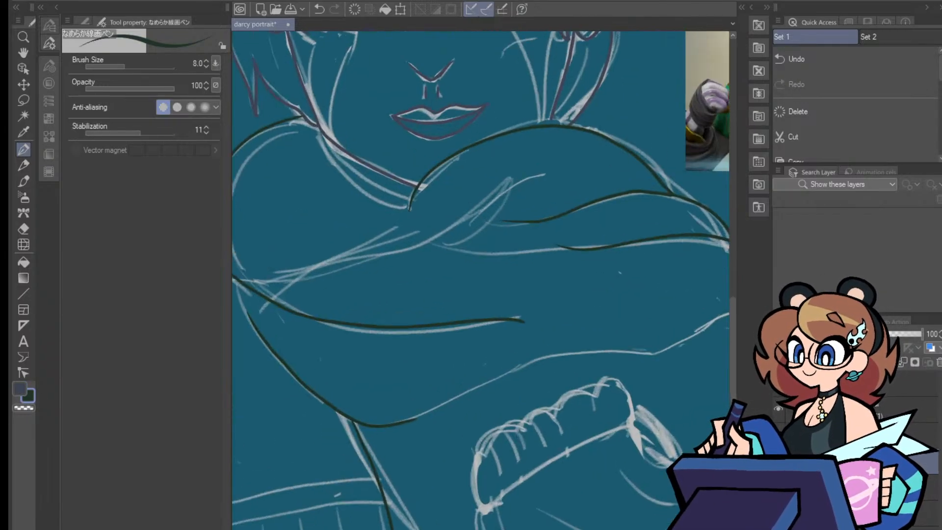
Ink the scarf's lower front edge above the raised hand as one long wave, undoing the first stroke and redrawing it with an upturned end
drag(733, 353, 732, 367)
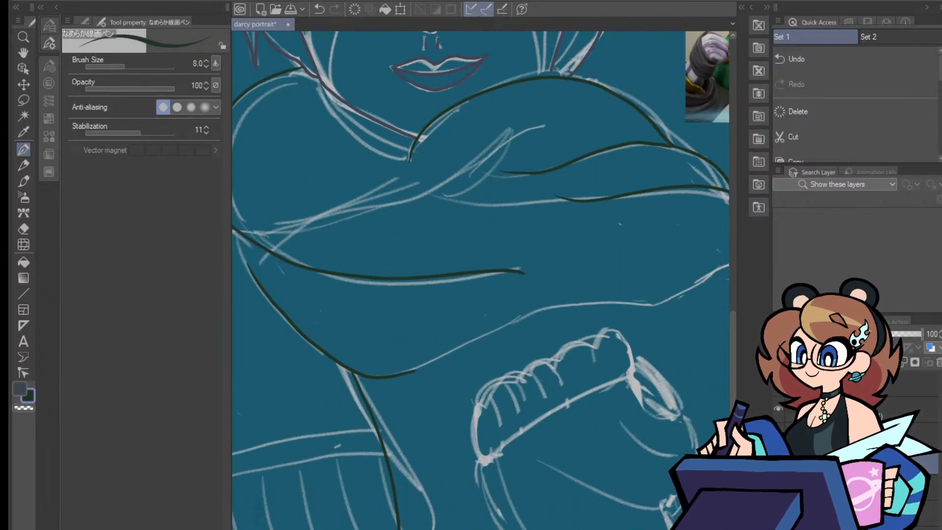
scroll(480, 279, right, 2)
scroll(480, 280, right, 2)
scroll(480, 280, left, 2)
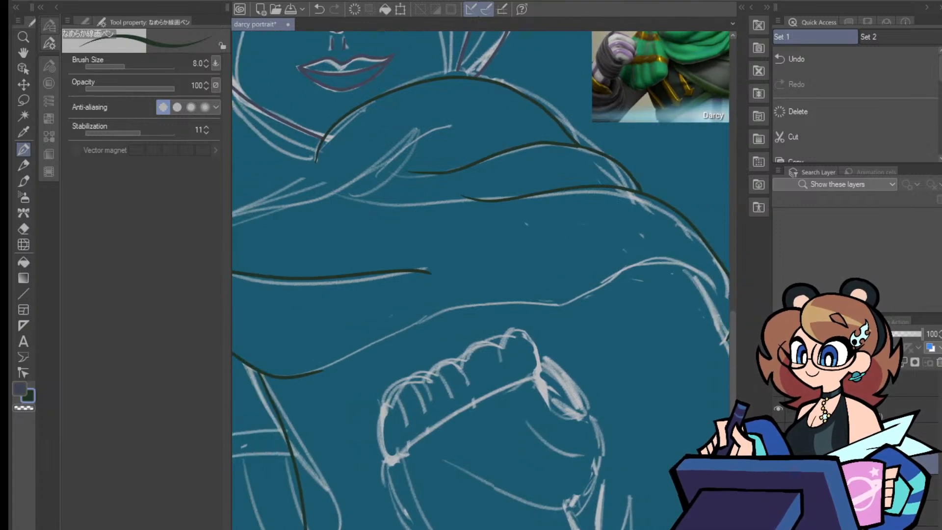
drag(325, 373, 619, 307)
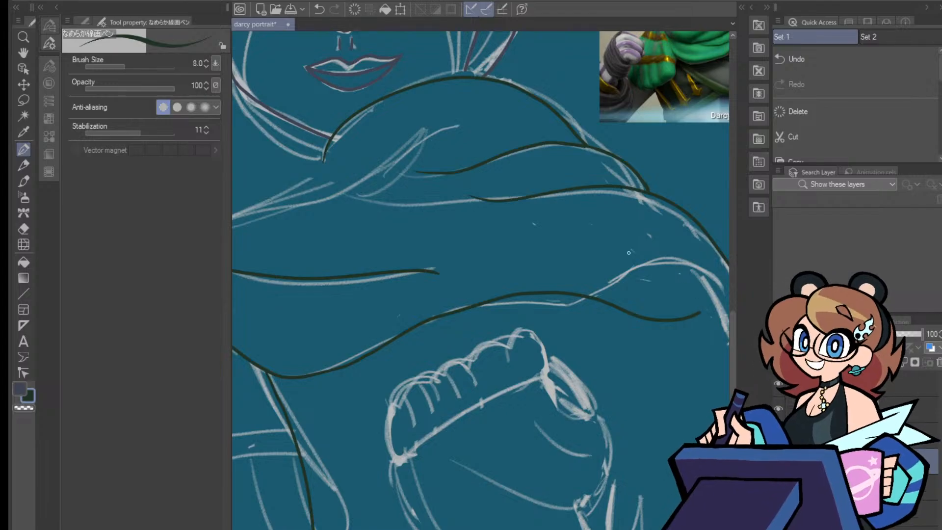
key(ctrl+z)
mouse_move(325, 373)
mouse_down()
mouse_move(519, 300)
mouse_move(706, 282)
mouse_up()
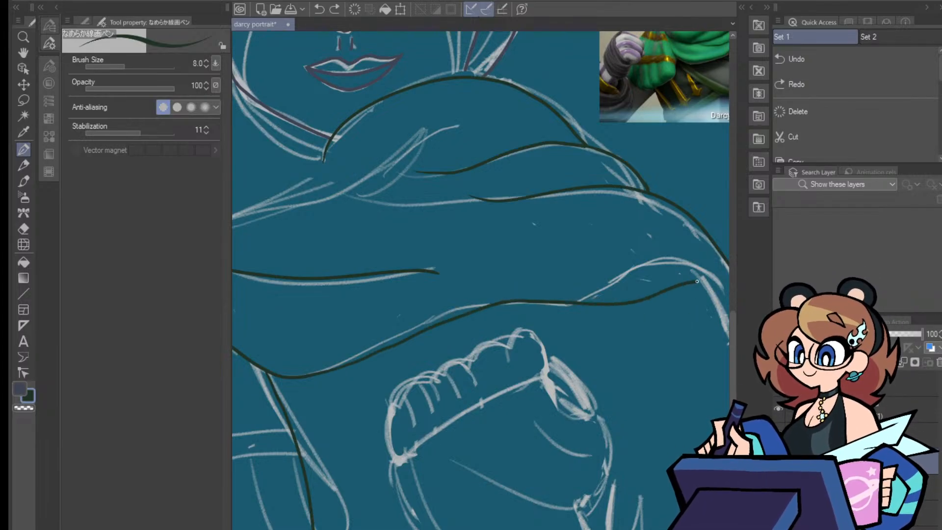
Inspect the newly inked lower scarf edge up close, back toward where it continues the existing line
mouse_move(472, 527)
mouse_down()
mouse_move(510, 528)
mouse_move(468, 527)
mouse_up()
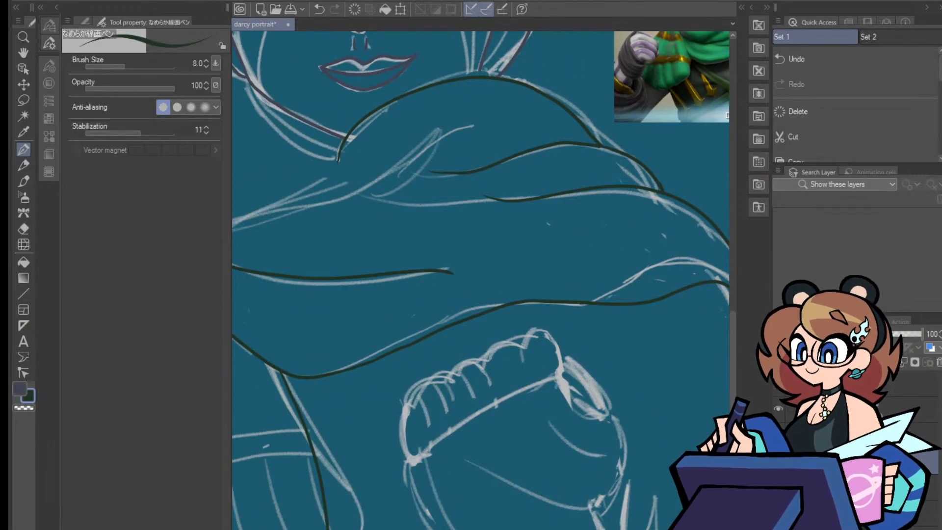
scroll(469, 514, up, 5)
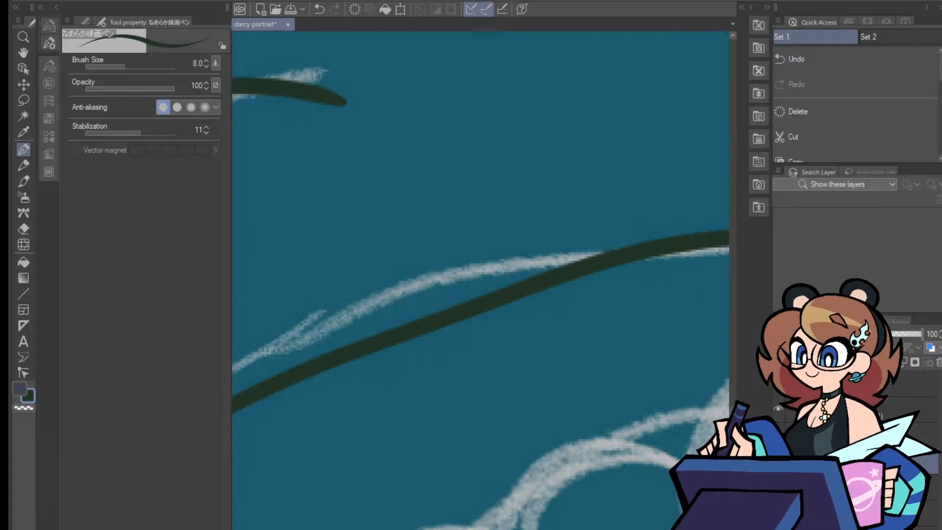
scroll(480, 279, right, 5)
scroll(480, 280, left, 10)
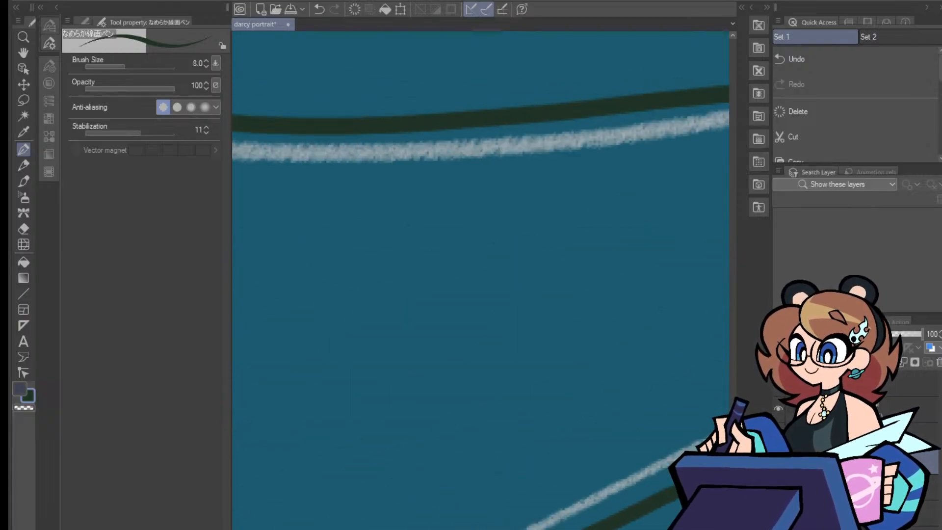
Smooth the uneven stretch of the scarf's dark lower outline with a short overlapping pen stroke along the sketch line
drag(471, 528, 466, 528)
scroll(426, 369, up, 5)
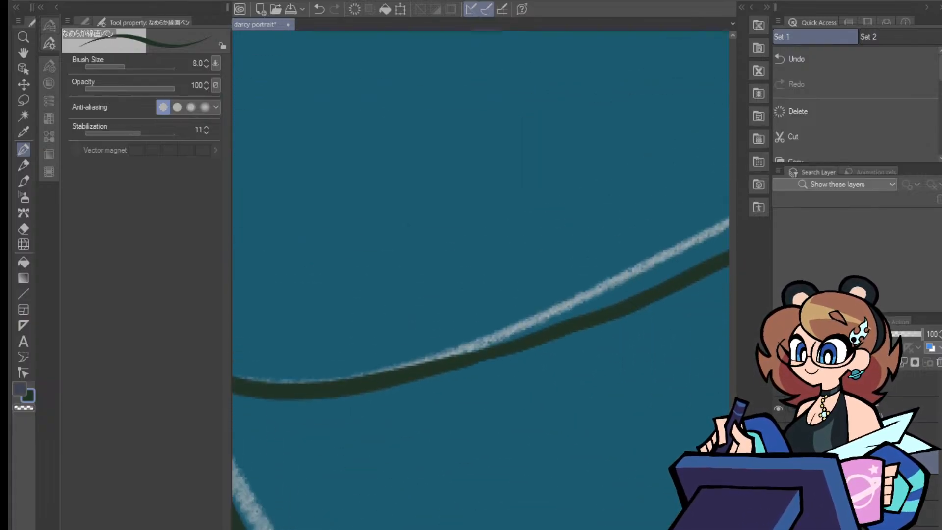
drag(469, 355, 571, 317)
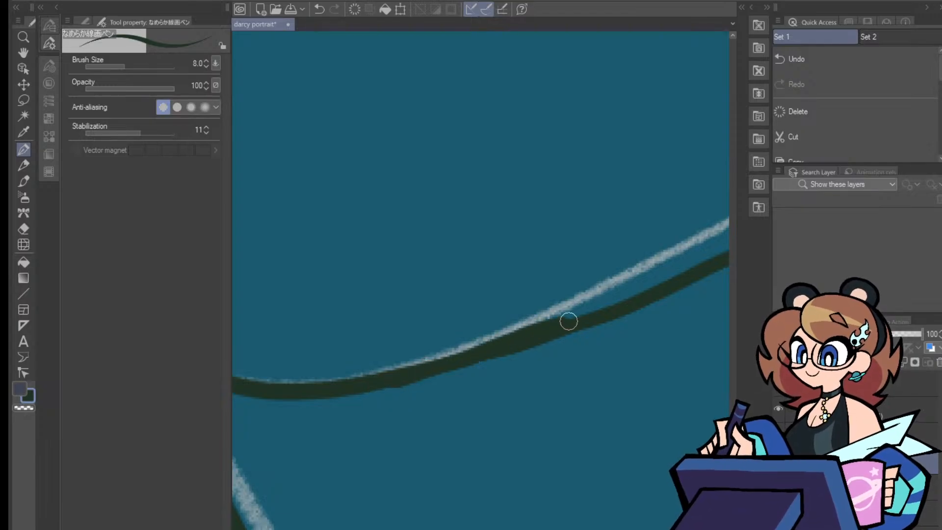
key(ctrl+z)
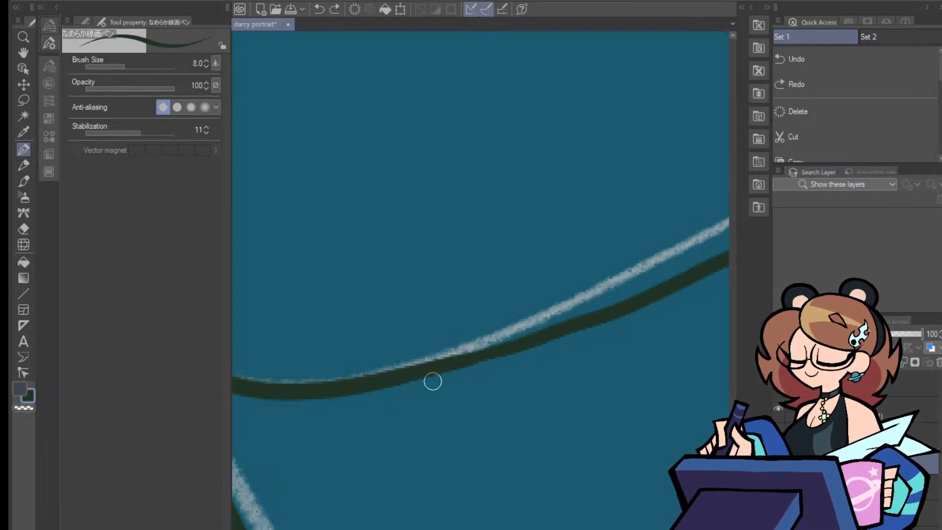
drag(483, 350, 579, 320)
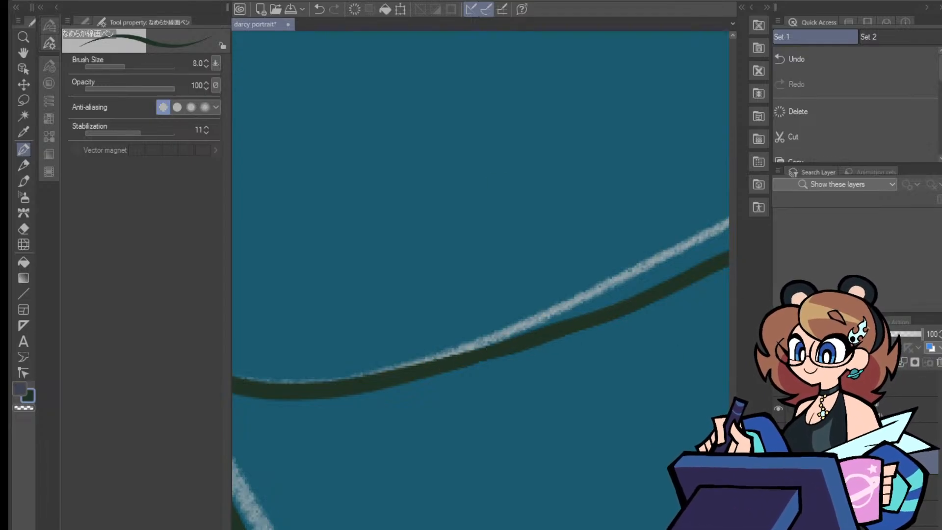
Check the inked line art on the whole canvas by hiding the white sketch layer, and show the sketch again
key(ctrl+minus)
key(ctrl+minus)
key(ctrl+minus)
key(ctrl+minus)
key(ctrl+minus)
key(ctrl+minus)
key(ctrl+minus)
key(ctrl+plus)
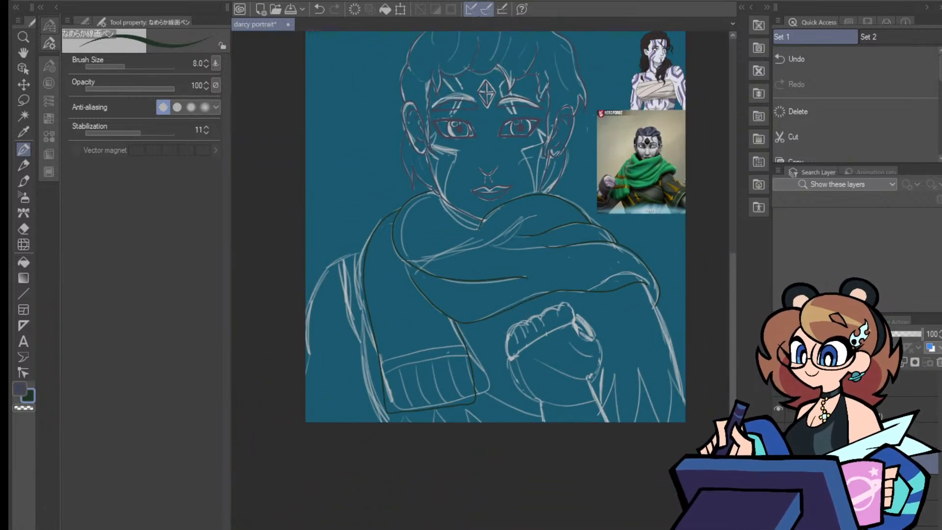
click(778, 488)
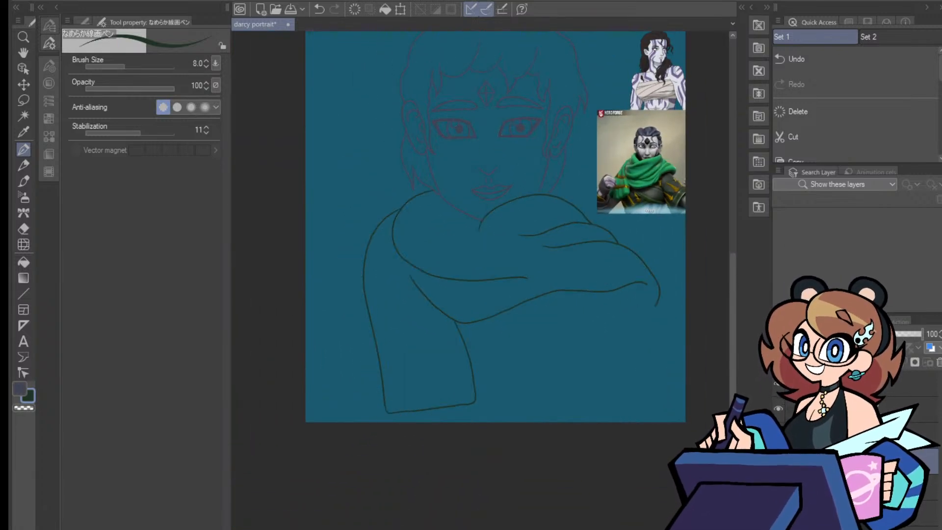
click(777, 488)
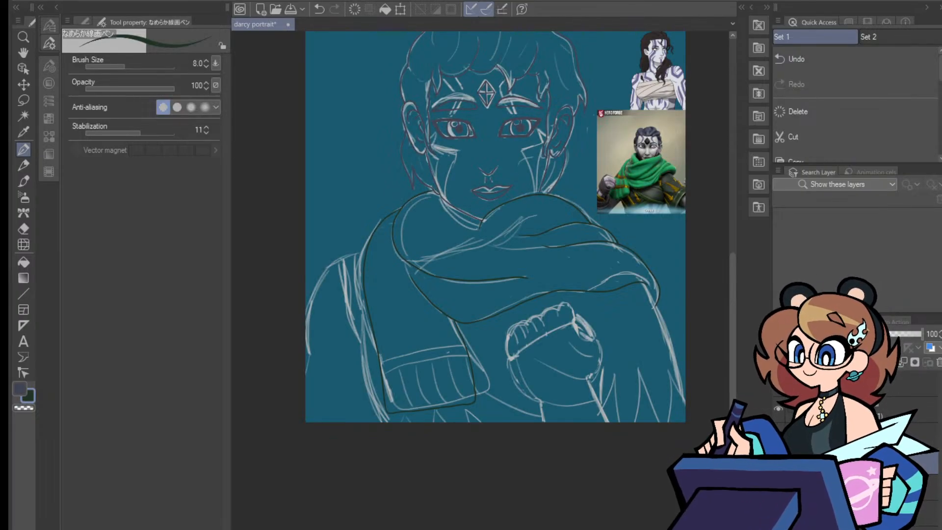
Ink the shoulder and outer sleeve on the canvas's left side, plus the inner arm line beside the hanging scarf end
scroll(480, 319, up, 3)
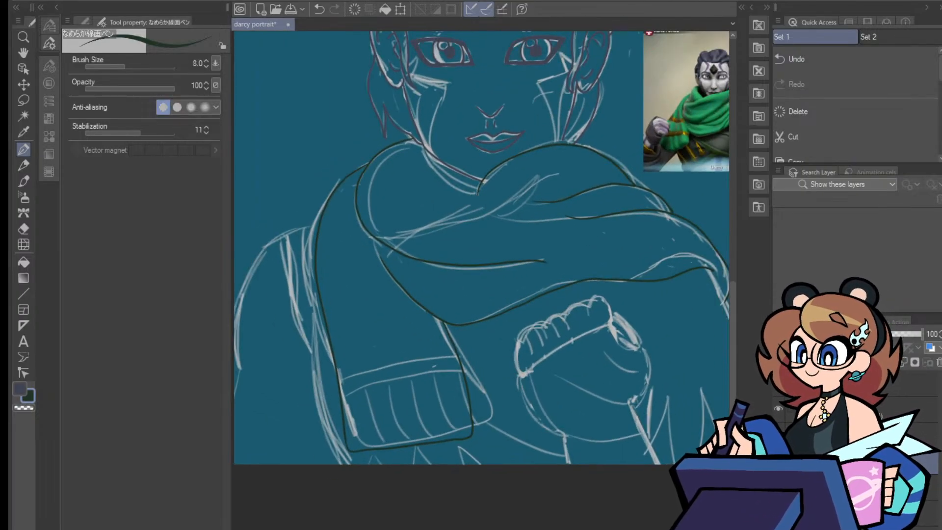
drag(471, 295, 572, 295)
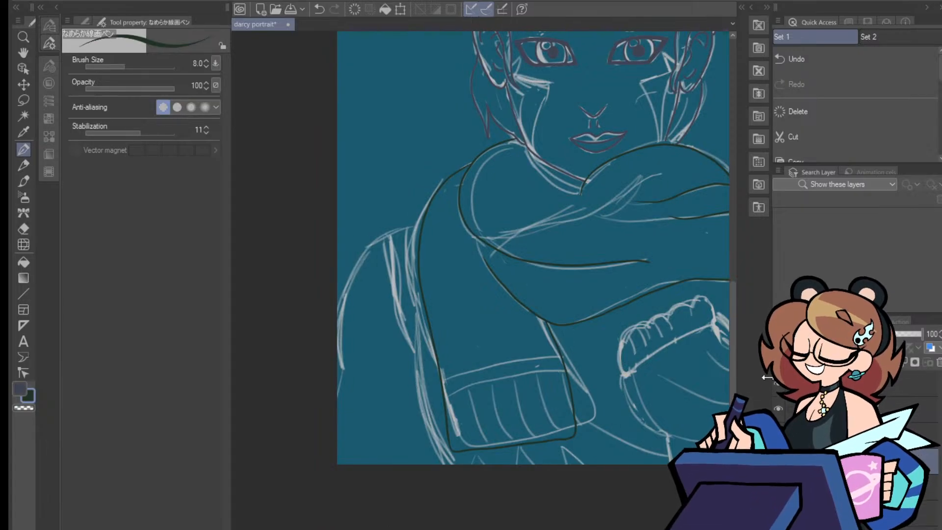
drag(733, 407, 733, 390)
scroll(481, 323, down, 1)
scroll(481, 324, up, 4)
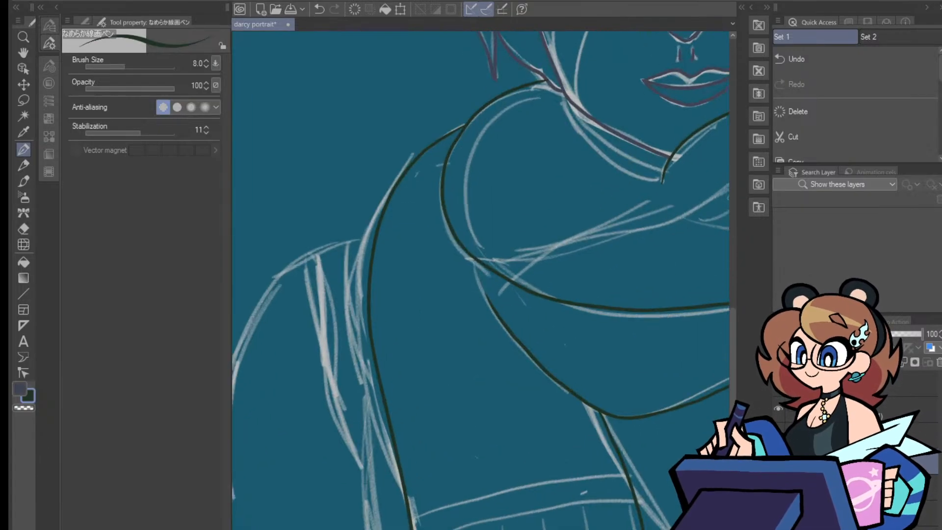
scroll(480, 279, right, 9)
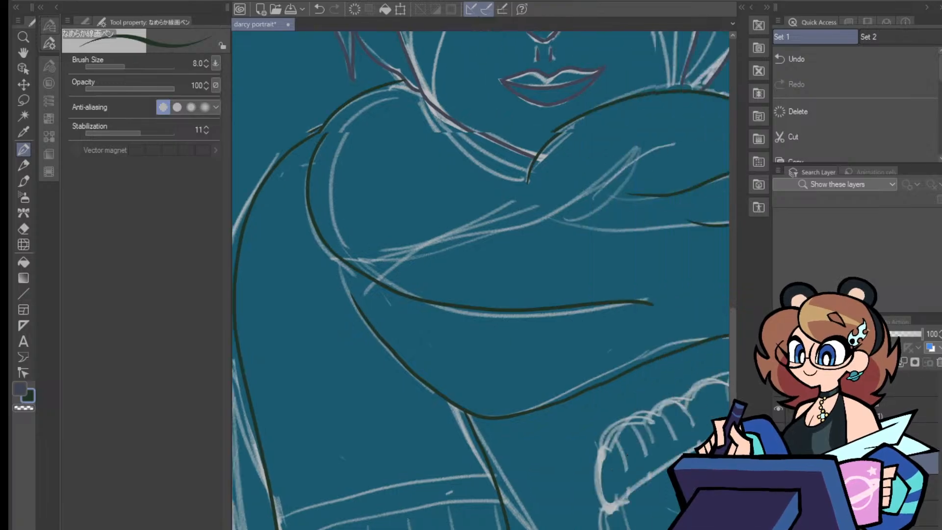
scroll(705, 431, left, 10)
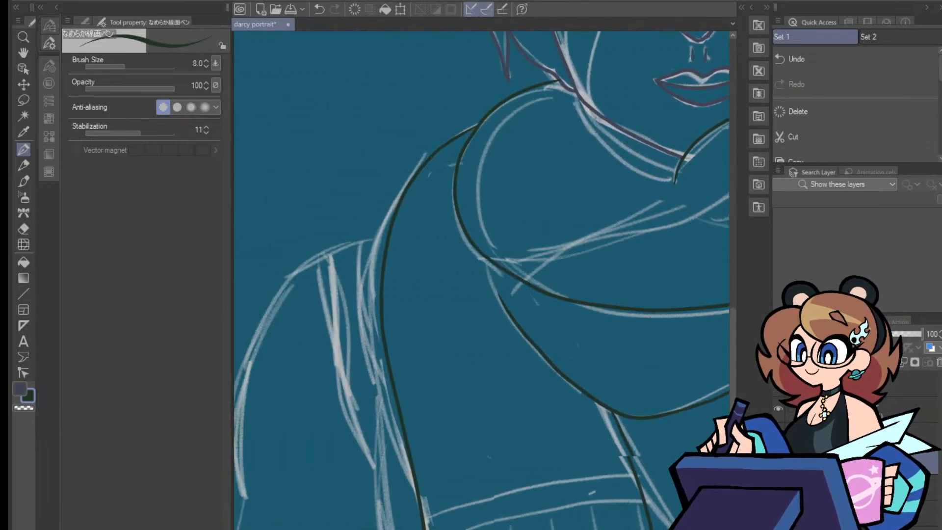
scroll(733, 372, down, 2)
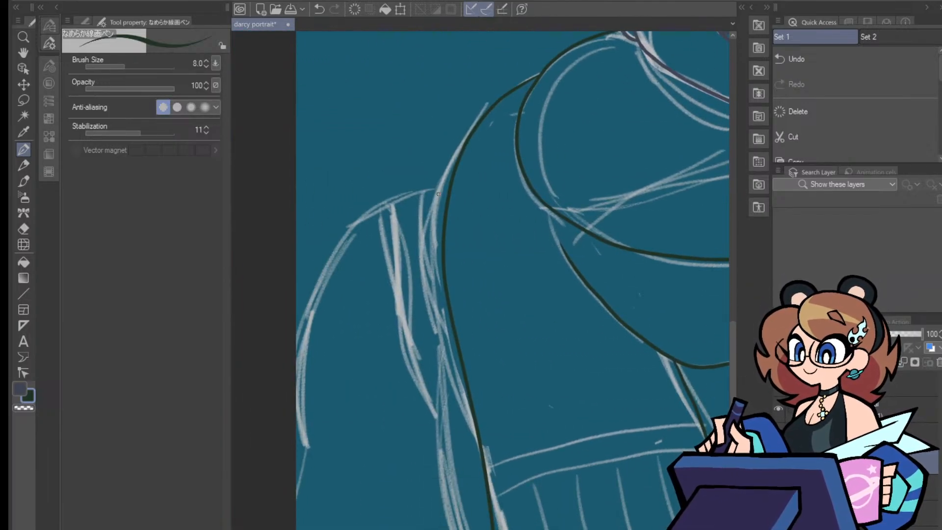
mouse_move(440, 194)
mouse_down()
mouse_move(367, 242)
mouse_move(341, 286)
mouse_move(317, 379)
mouse_move(324, 449)
mouse_up()
scroll(733, 361, down, 5)
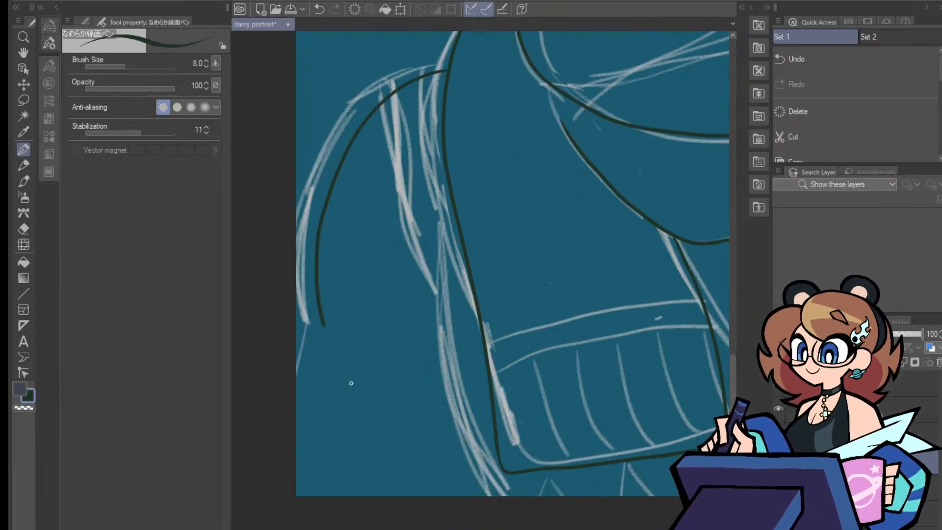
drag(323, 324, 308, 455)
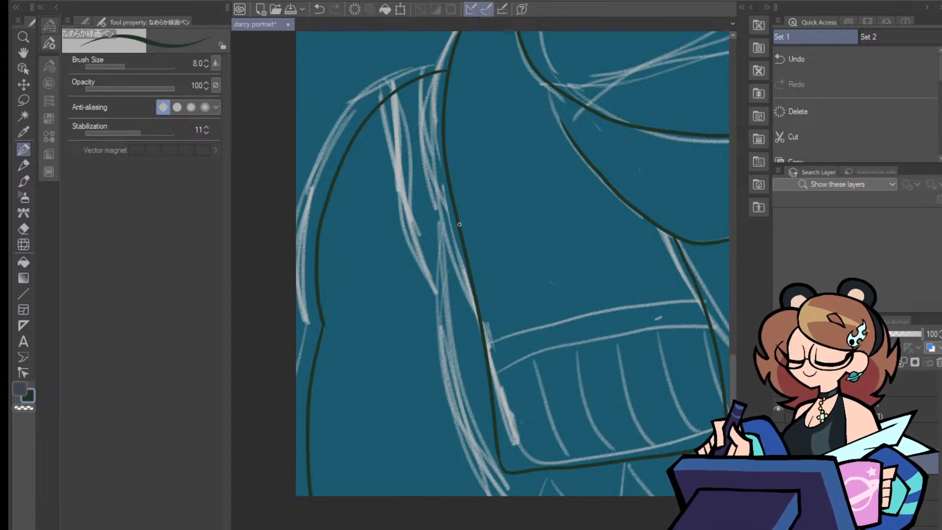
mouse_move(459, 224)
mouse_down()
mouse_move(443, 306)
mouse_move(447, 371)
mouse_move(498, 527)
mouse_up()
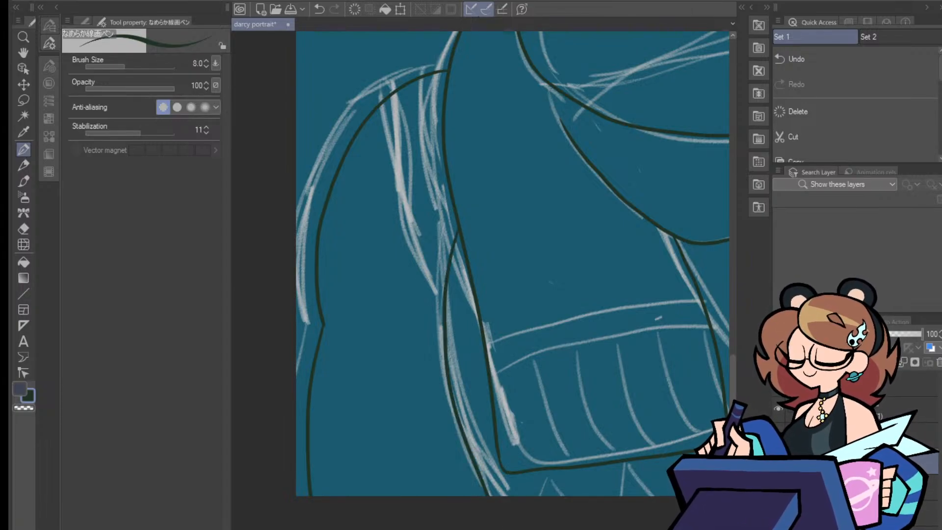
Ink the curved armhole seam from the top of the left-side shoulder to the inner arm line
key(ctrl+minus)
key(ctrl+minus)
key(ctrl+minus)
key(ctrl+minus)
key(ctrl+minus)
key(ctrl+minus)
key(ctrl+plus)
key(ctrl+plus)
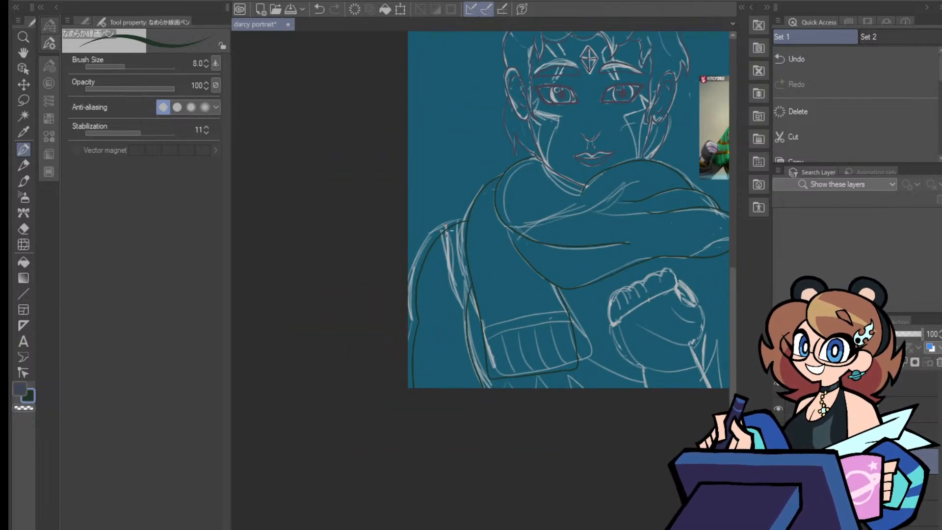
key(ctrl+plus)
key(ctrl+plus)
key(ctrl+plus)
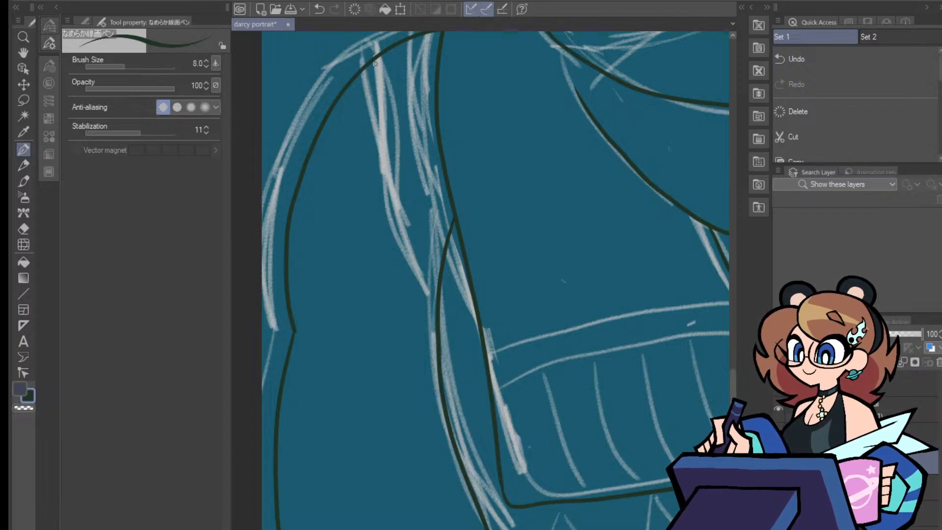
mouse_move(375, 64)
mouse_down()
mouse_move(370, 101)
mouse_move(392, 234)
mouse_move(431, 322)
mouse_up()
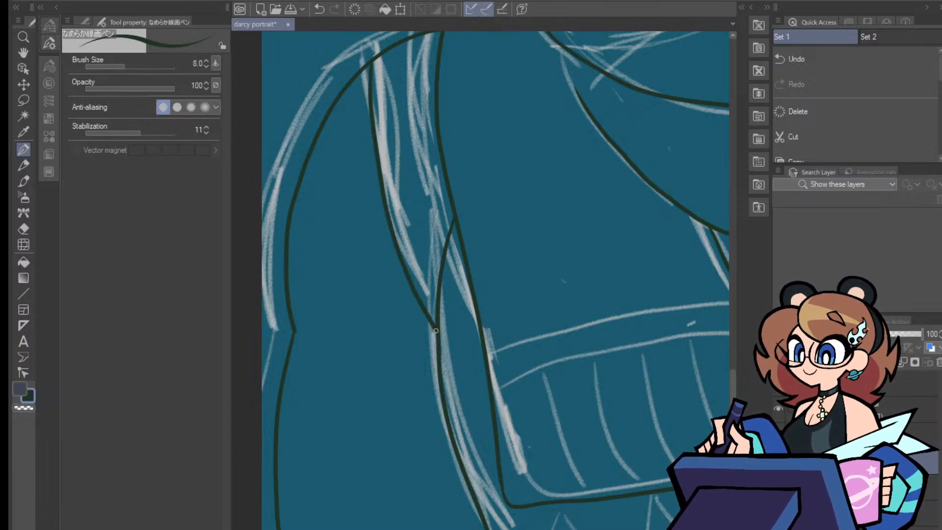
Ink the outer edge of the arm on the canvas's right side, from the scarf's lower fold to the canvas edge
scroll(481, 279, right, 10)
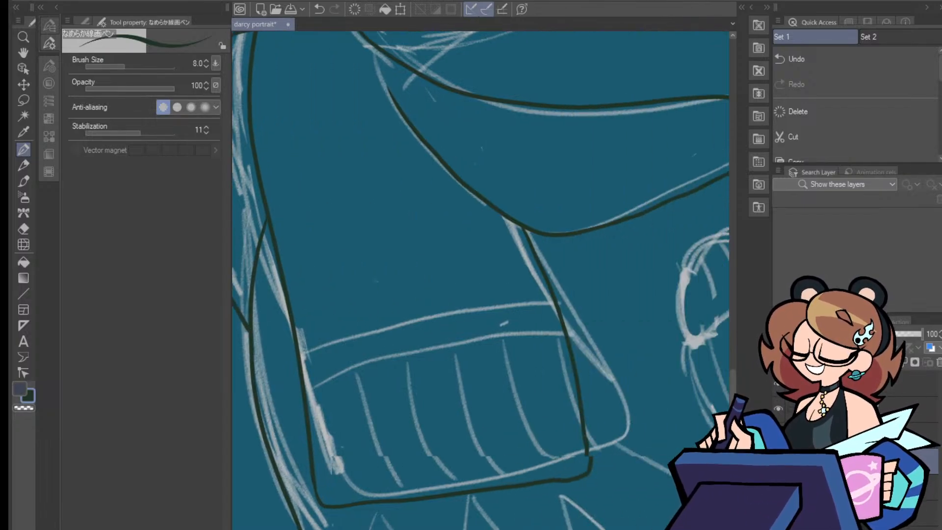
scroll(481, 279, left, 6)
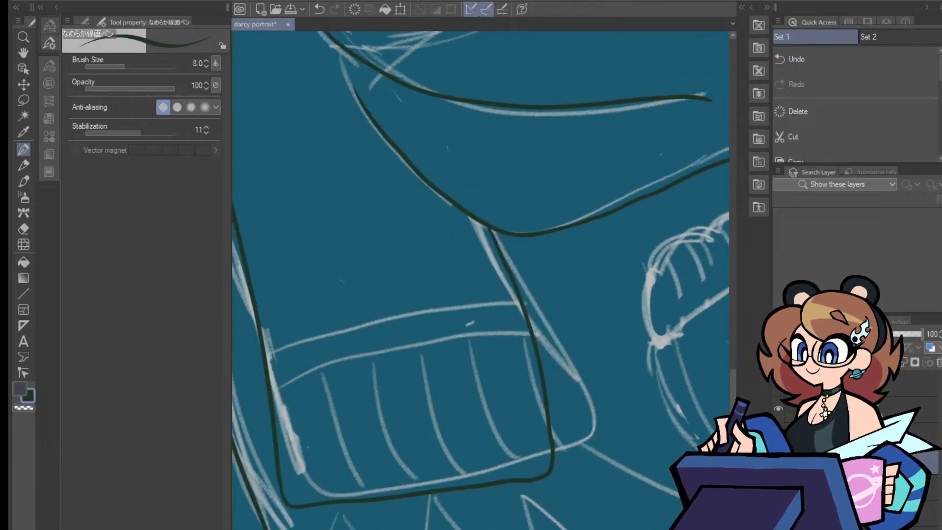
scroll(481, 295, down, 7)
scroll(481, 294, up, 8)
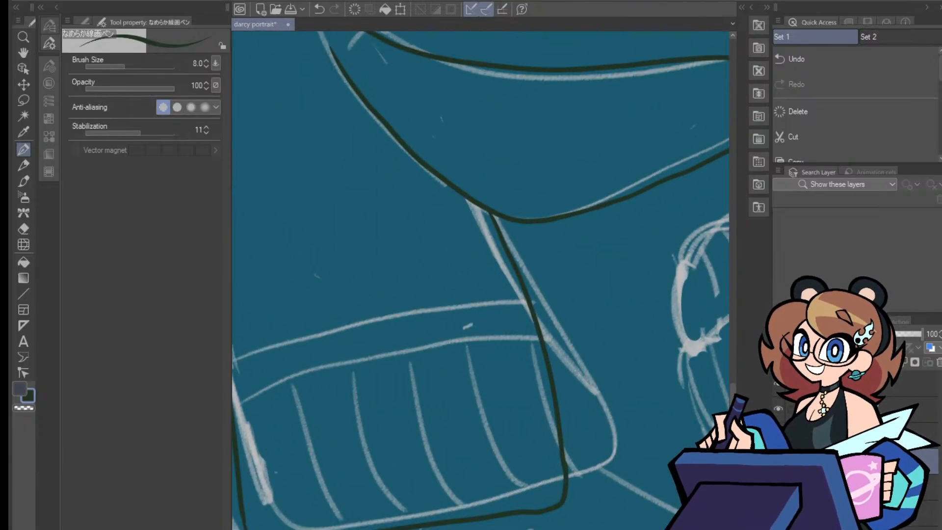
scroll(480, 279, up, 8)
scroll(481, 279, right, 4)
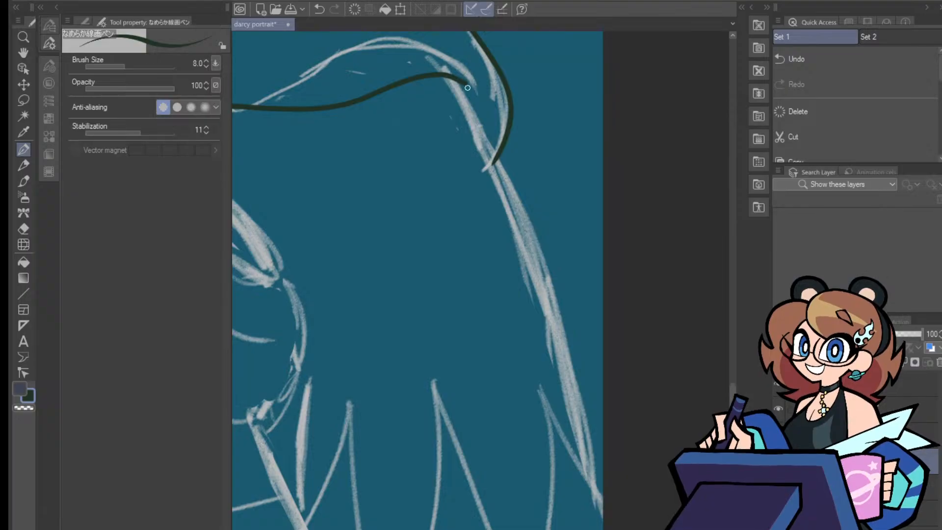
mouse_move(467, 86)
mouse_down()
mouse_move(575, 383)
mouse_move(601, 528)
mouse_up()
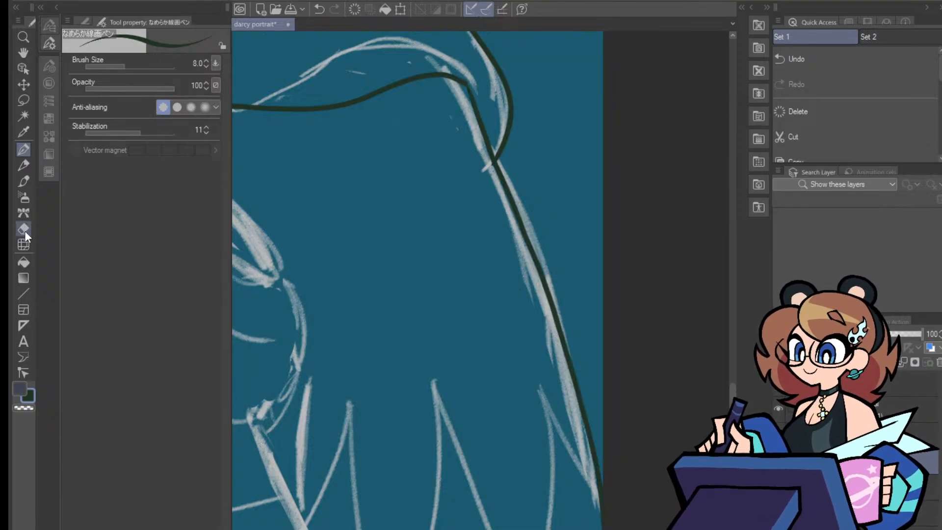
Refine the corner where the scarf's lower edge meets the right-side arm outline using the pen and the Hard eraser
click(24, 228)
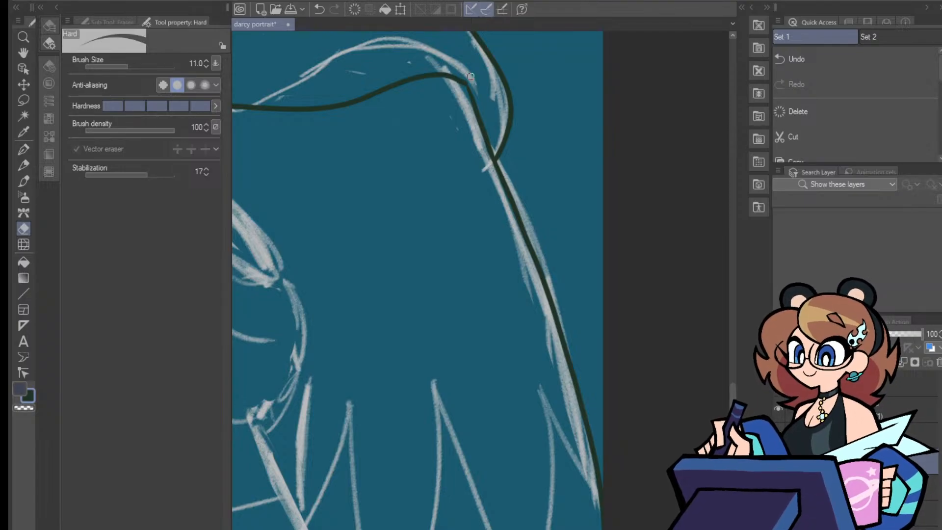
key(p)
drag(464, 82, 475, 107)
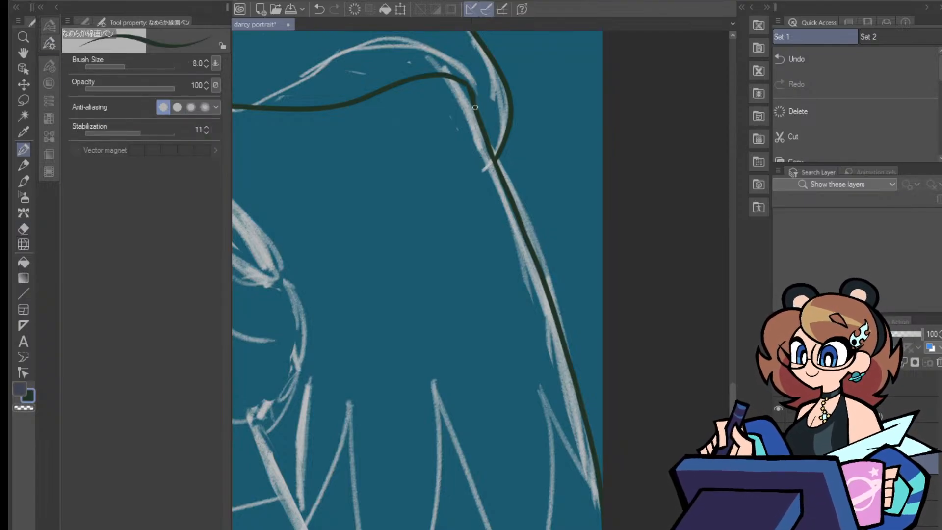
click(24, 229)
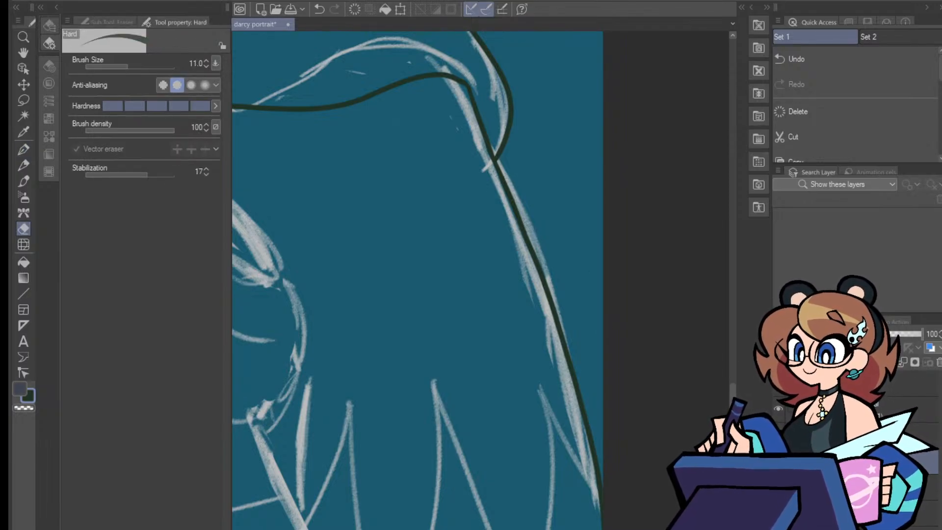
Examine the whole portrait and compare the inked scarf and arms with the reference images
scroll(481, 280, left, 5)
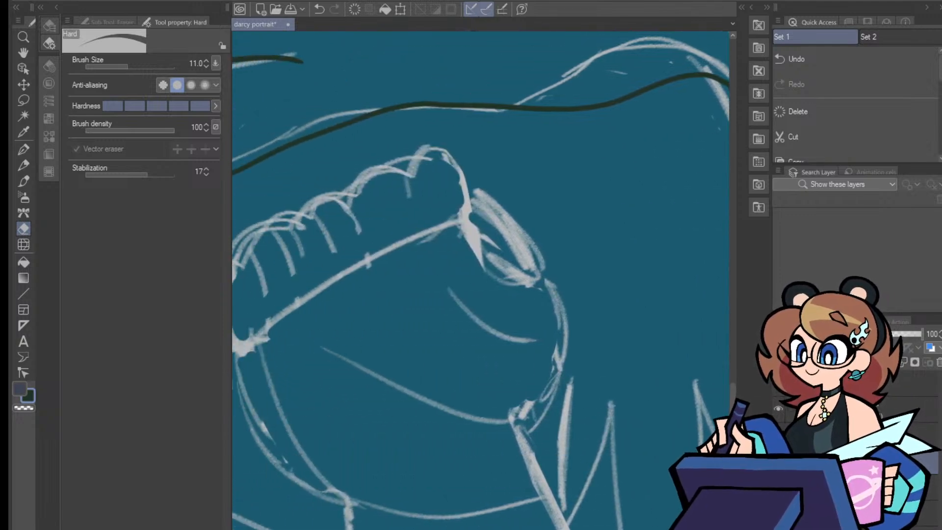
key(ctrl+minus)
key(ctrl+minus)
key(ctrl+minus)
key(ctrl+minus)
key(ctrl+minus)
key(ctrl+minus)
key(ctrl+plus)
key(ctrl+plus)
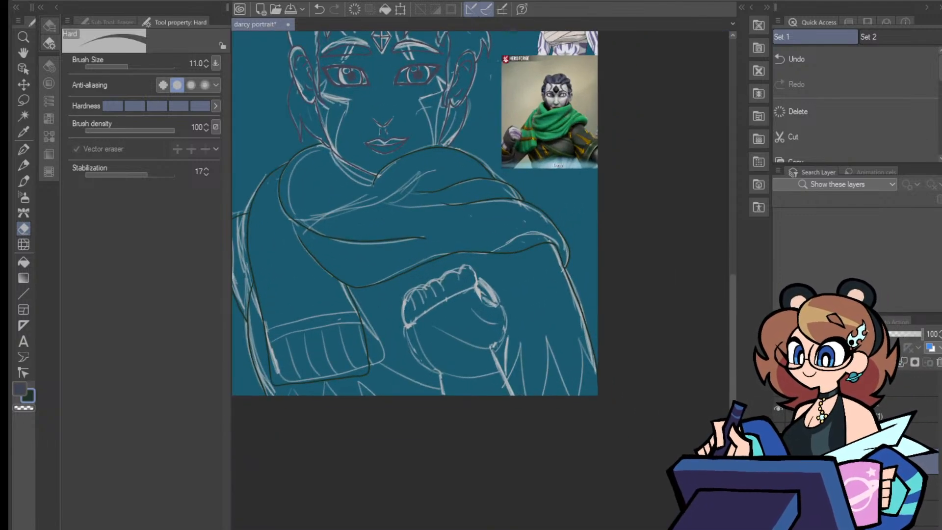
scroll(415, 280, up, 5)
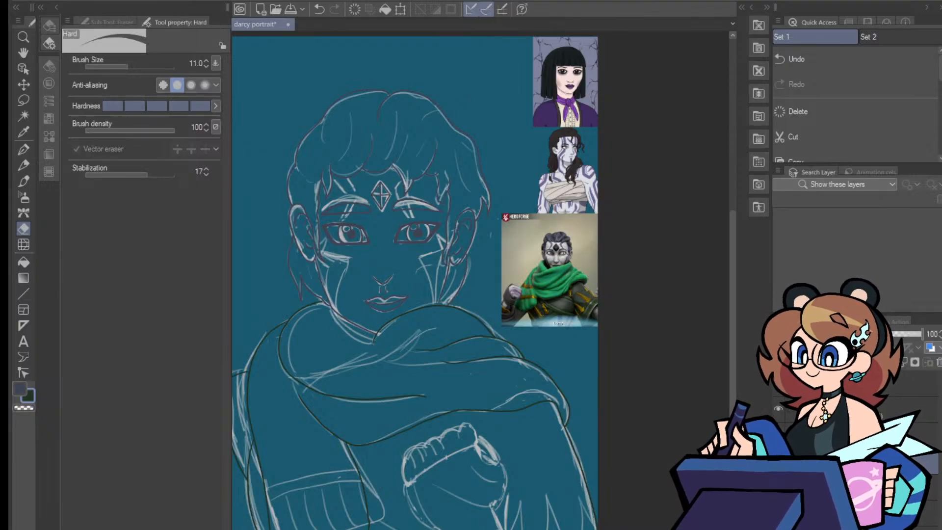
scroll(480, 282, left, 5)
scroll(481, 282, right, 1)
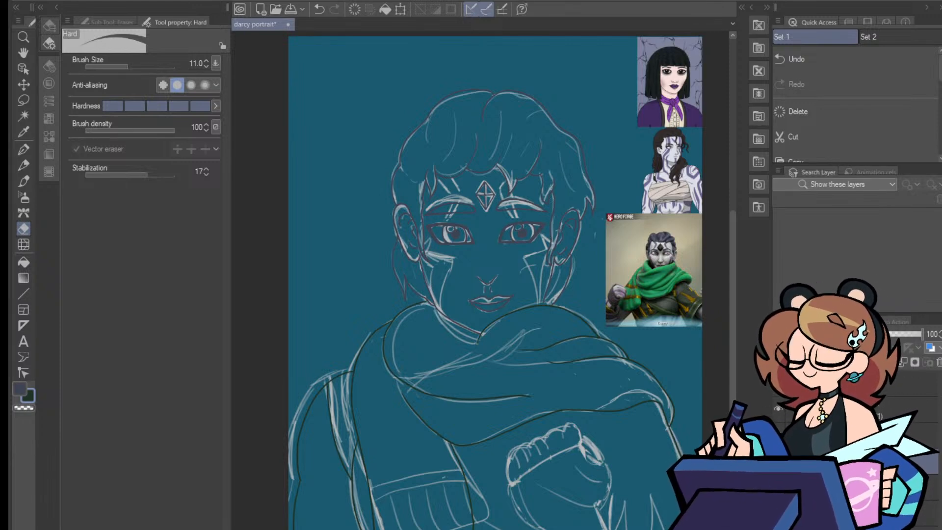
Ink the upper band line across the hanging scarf end, above the fringe, from one side edge to the other
key(ctrl+plus)
key(ctrl+plus)
key(ctrl+plus)
key(ctrl+plus)
key(ctrl+plus)
drag(733, 316, 730, 430)
drag(491, 528, 441, 529)
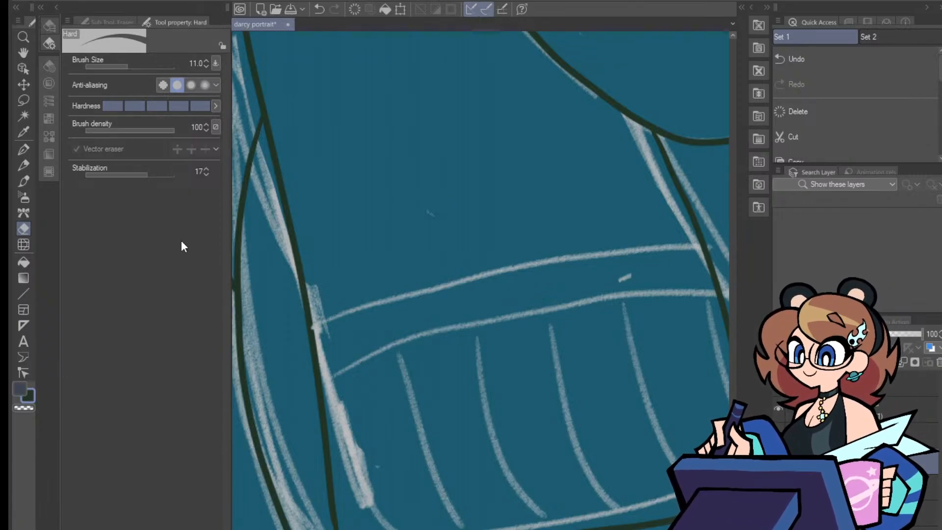
click(23, 150)
mouse_move(313, 328)
mouse_down()
mouse_move(478, 283)
mouse_move(704, 262)
mouse_up()
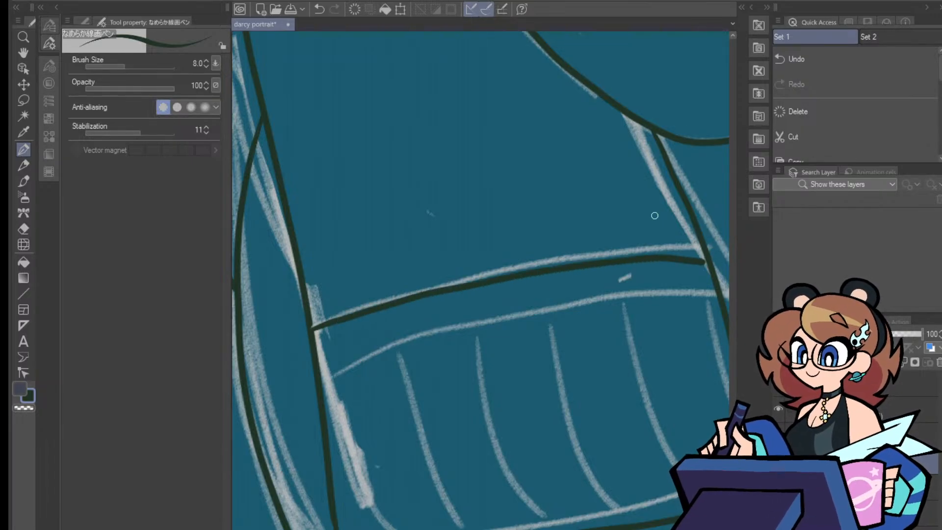
key(ctrl+z)
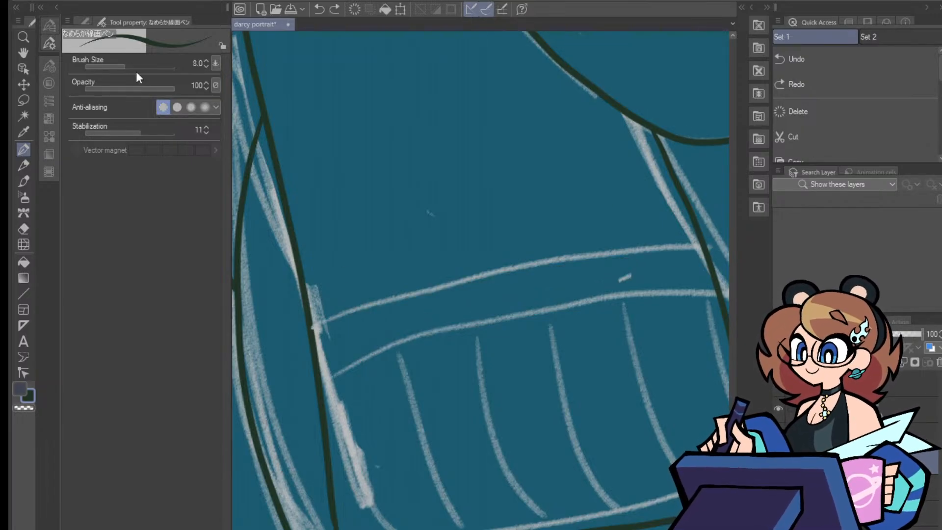
scroll(481, 280, right, 1)
scroll(481, 279, right, 2)
mouse_move(239, 324)
mouse_down()
mouse_move(483, 265)
mouse_move(613, 259)
mouse_move(638, 267)
mouse_up()
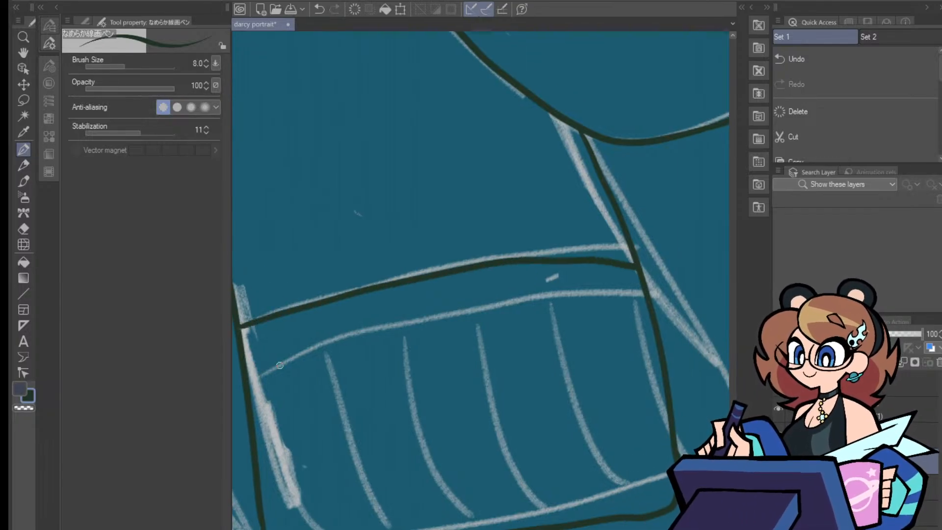
Ink the lower band line across the hanging scarf end, just above the fringe, from one side edge to the other
mouse_move(248, 372)
mouse_down()
mouse_move(385, 329)
mouse_move(604, 297)
mouse_move(649, 302)
mouse_up()
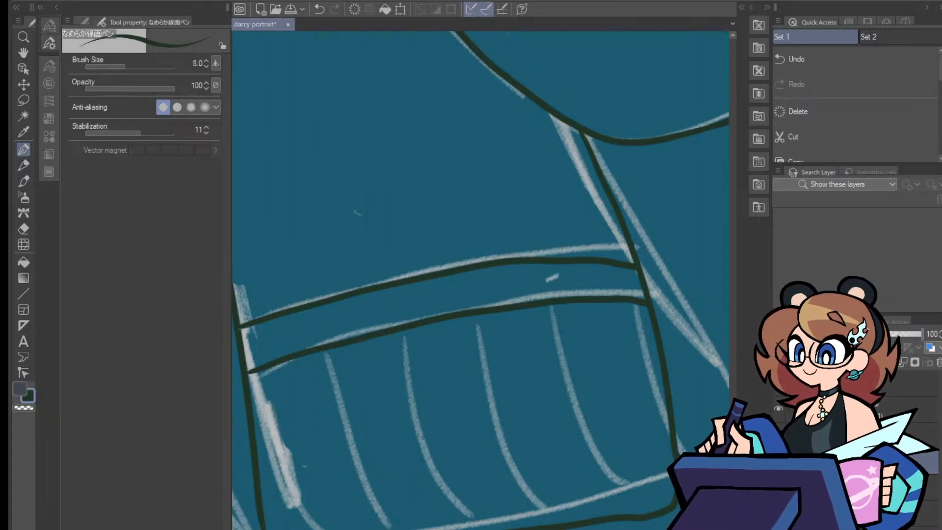
scroll(481, 309, down, 8)
scroll(481, 308, up, 4)
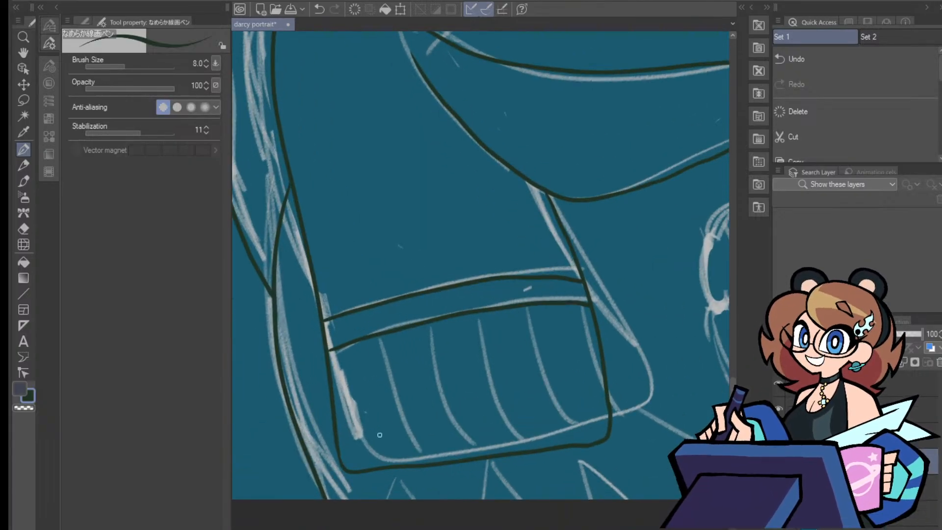
Ink five evenly spaced, slightly curved fringe lines from the lower band line to the bottom edge of the hanging scarf end
drag(370, 339, 392, 467)
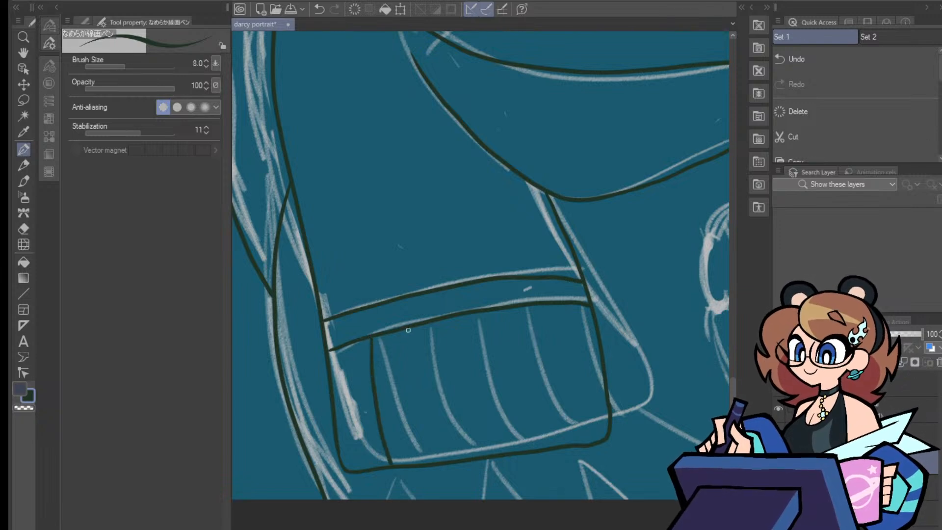
drag(408, 329, 431, 464)
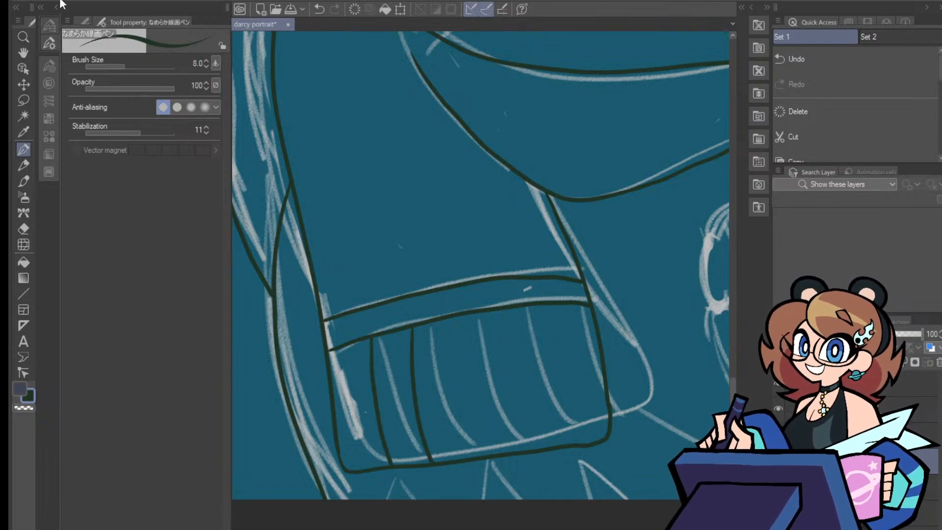
key(ctrl+z)
drag(421, 321, 439, 461)
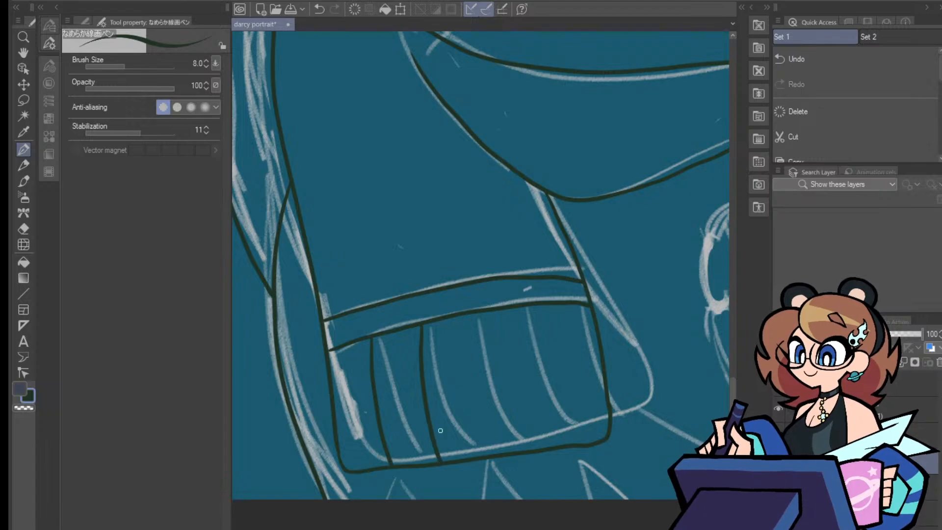
drag(478, 316, 497, 446)
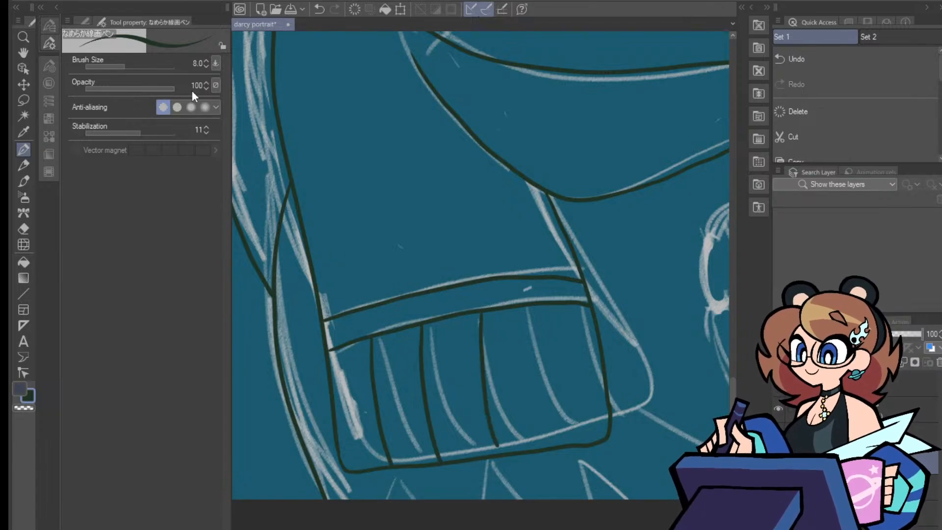
key(ctrl+z)
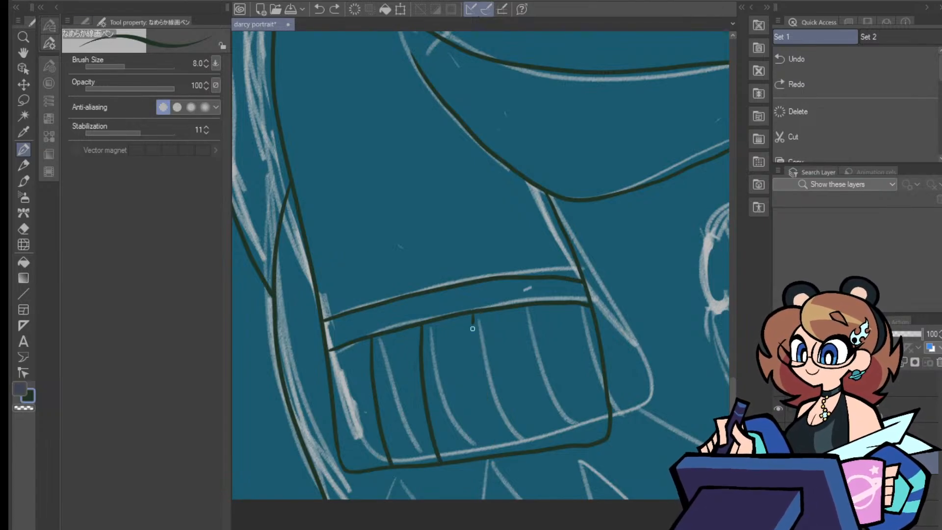
drag(473, 315, 492, 459)
drag(526, 306, 542, 446)
drag(567, 307, 590, 442)
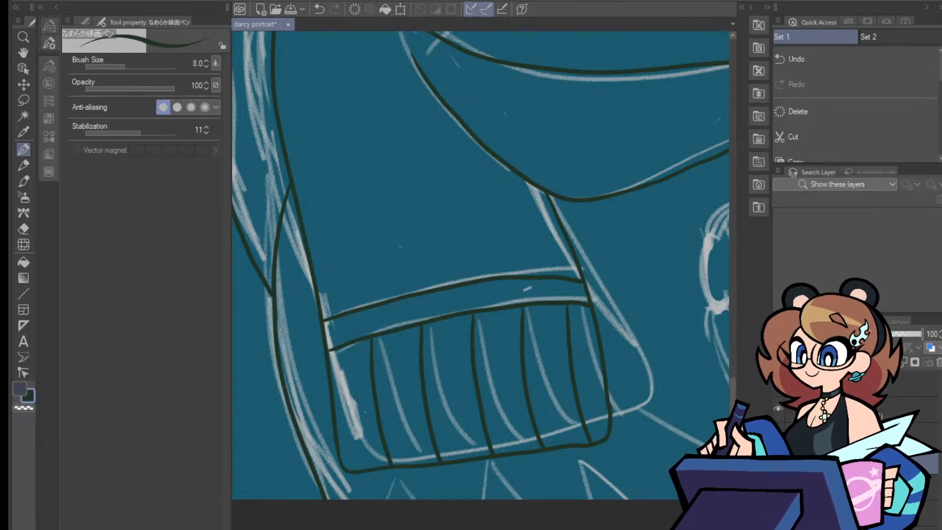
Erase the fringe's rounded corner nearest the fist with the Hard eraser and redraw that side slanting outward to a sharper corner
click(26, 228)
mouse_move(609, 444)
mouse_down()
mouse_move(600, 383)
mouse_move(613, 425)
mouse_move(602, 446)
mouse_move(594, 427)
mouse_move(600, 452)
mouse_move(594, 432)
mouse_up()
drag(608, 393, 600, 355)
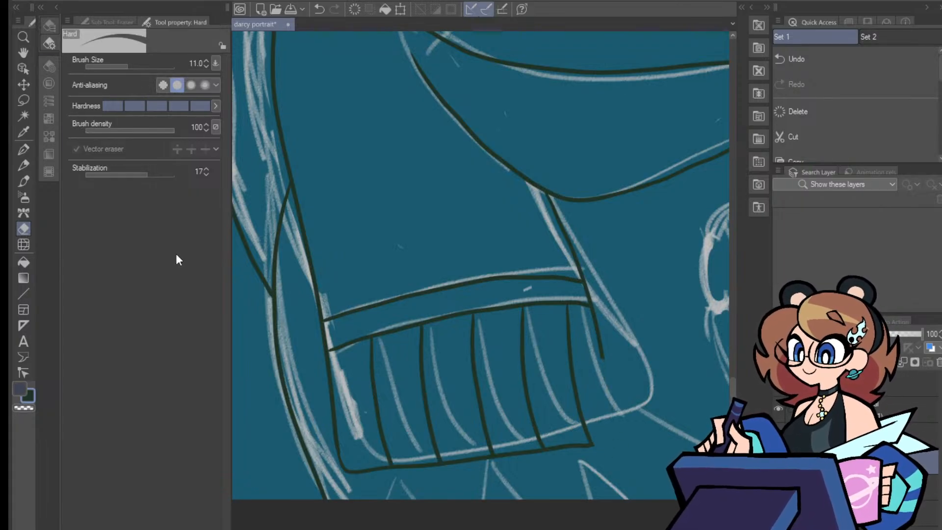
click(23, 149)
mouse_move(591, 312)
mouse_down()
mouse_move(636, 438)
mouse_move(593, 443)
mouse_up()
click(29, 229)
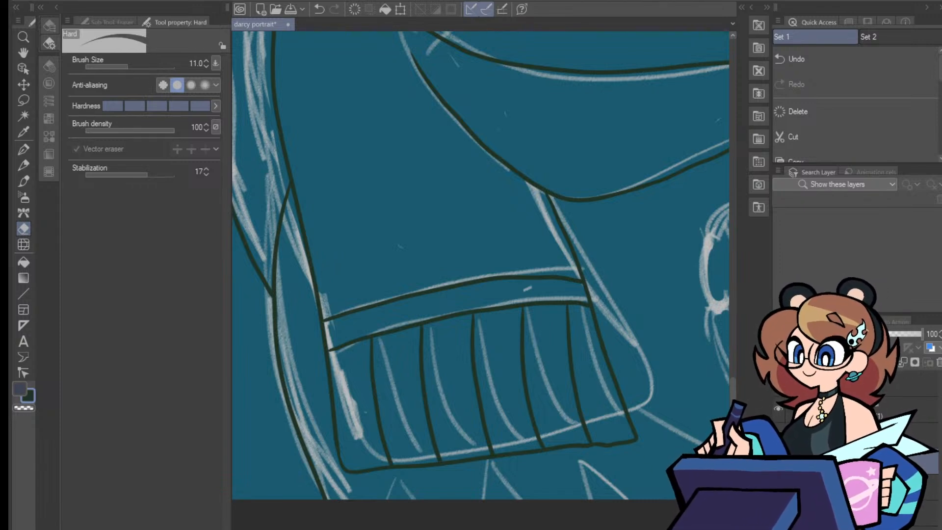
Examine the inked scarf end, fringe and shoulder lines against the sketch and the reference image
key(ctrl+minus)
key(ctrl+minus)
key(ctrl+minus)
key(ctrl+minus)
key(ctrl+plus)
key(ctrl+plus)
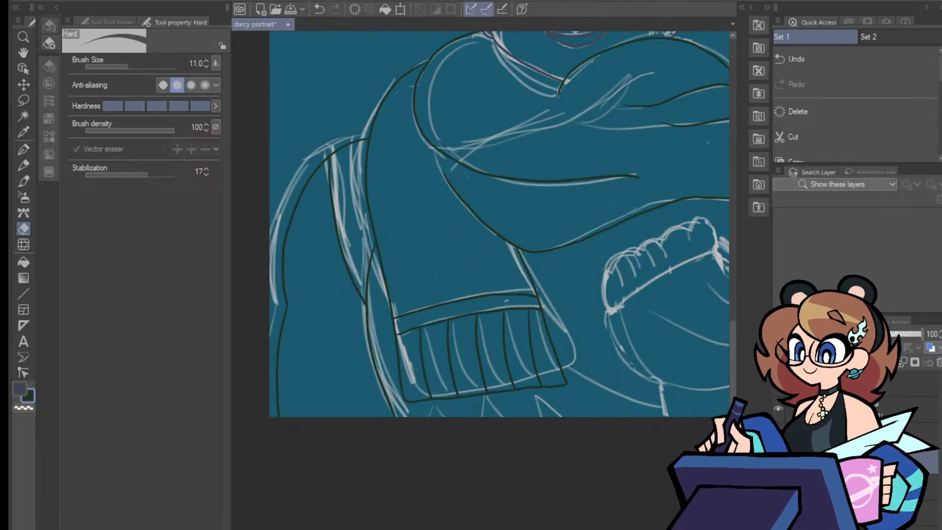
drag(490, 196, 300, 288)
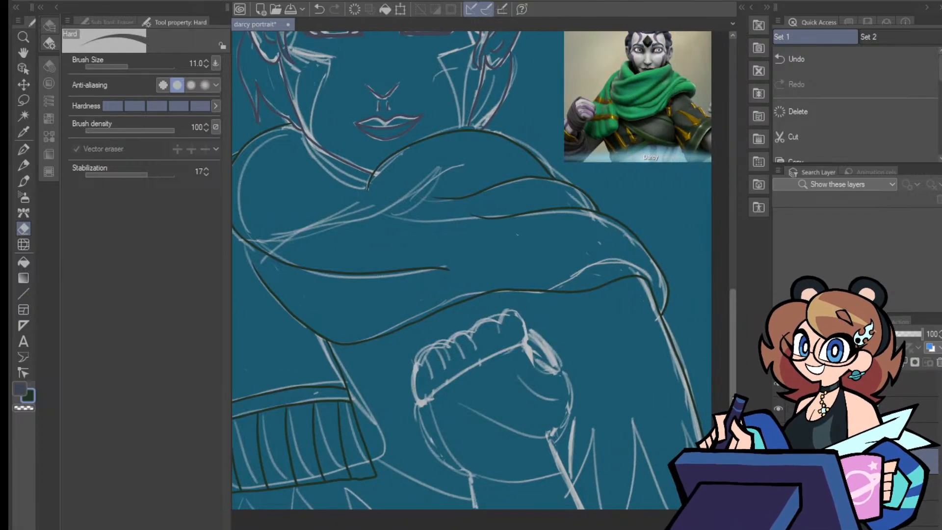
scroll(471, 270, up, 2)
scroll(470, 270, down, 4)
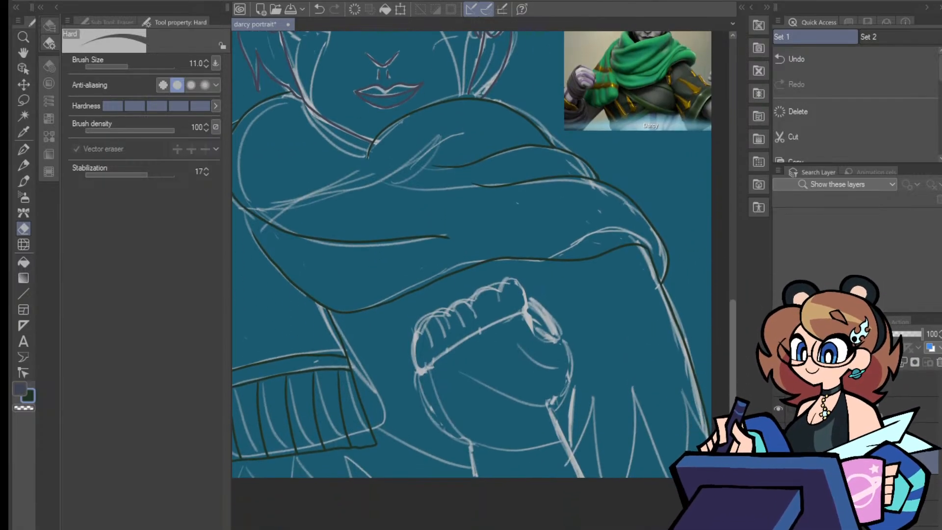
scroll(481, 254, left, 5)
scroll(481, 254, right, 5)
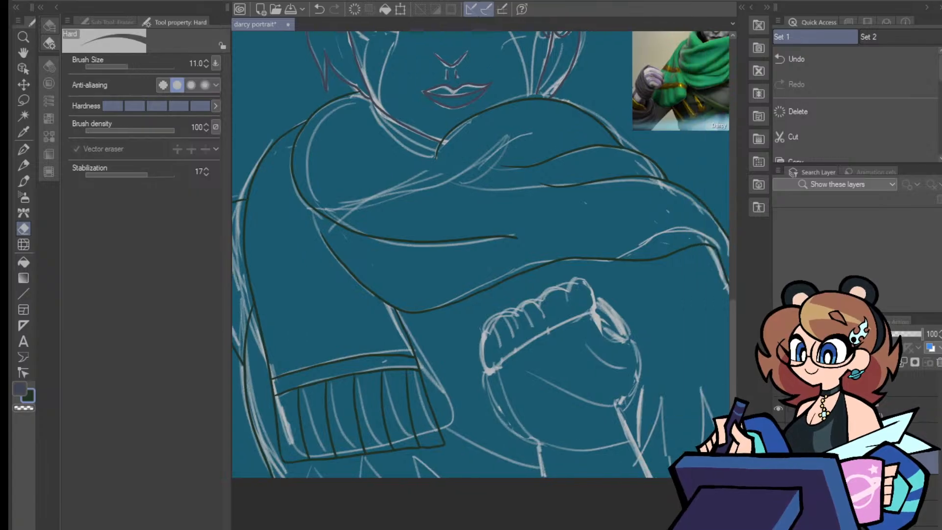
scroll(480, 254, left, 6)
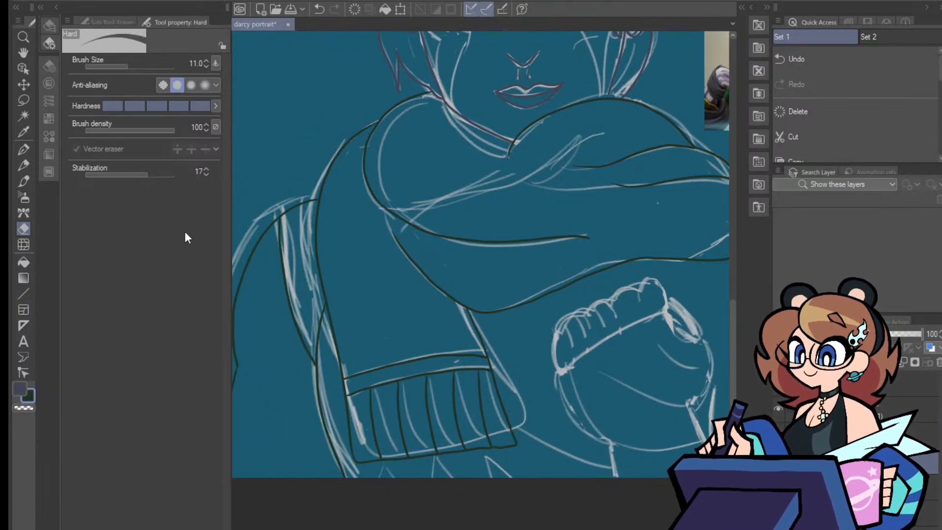
Ink the curved line running from the fringe's outer side down to the sketched wrist below the fist
click(24, 150)
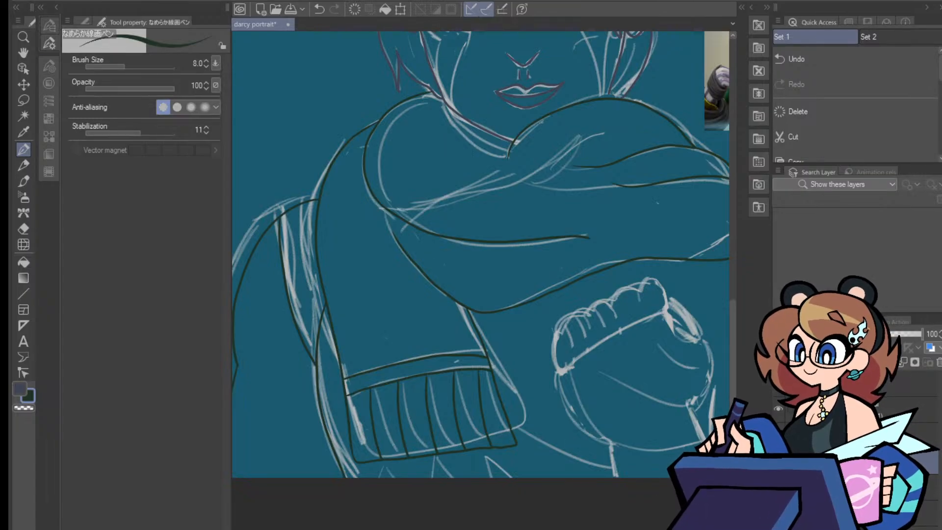
scroll(481, 254, right, 5)
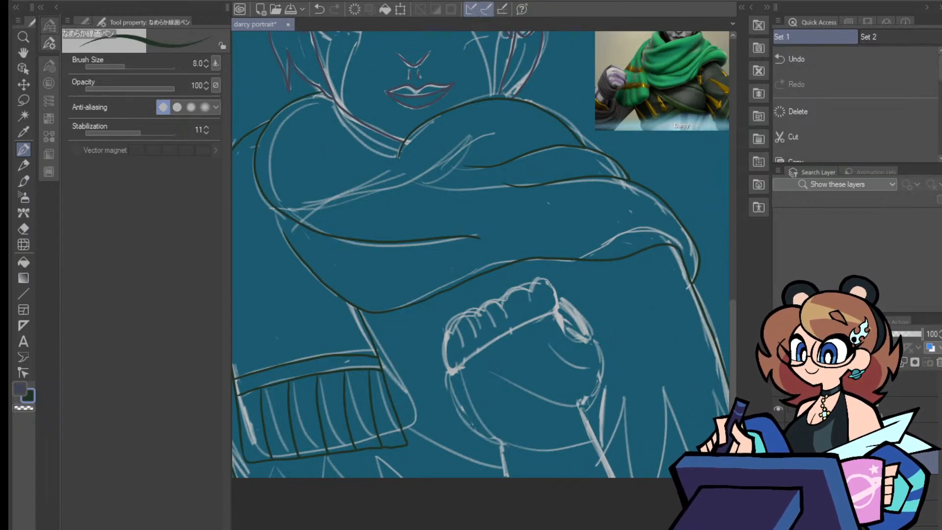
scroll(463, 430, left, 2)
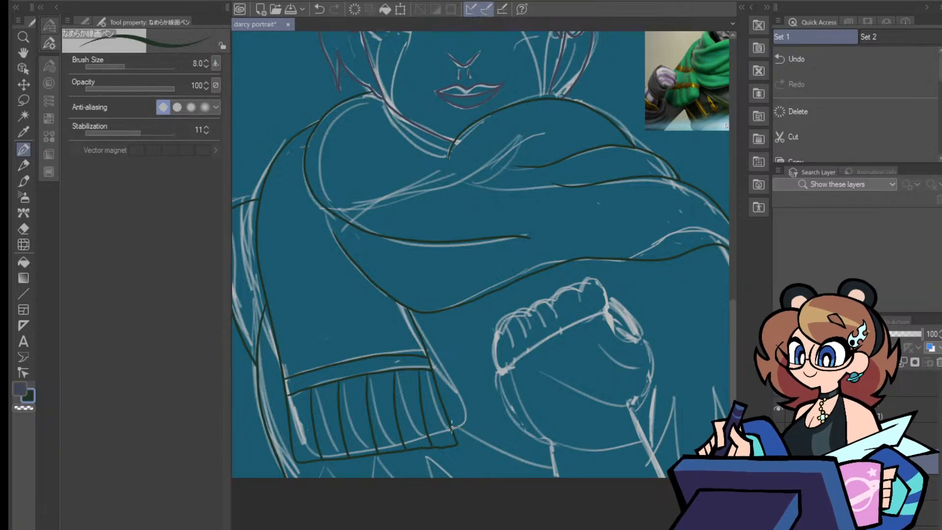
drag(458, 432, 555, 471)
key(ctrl+z)
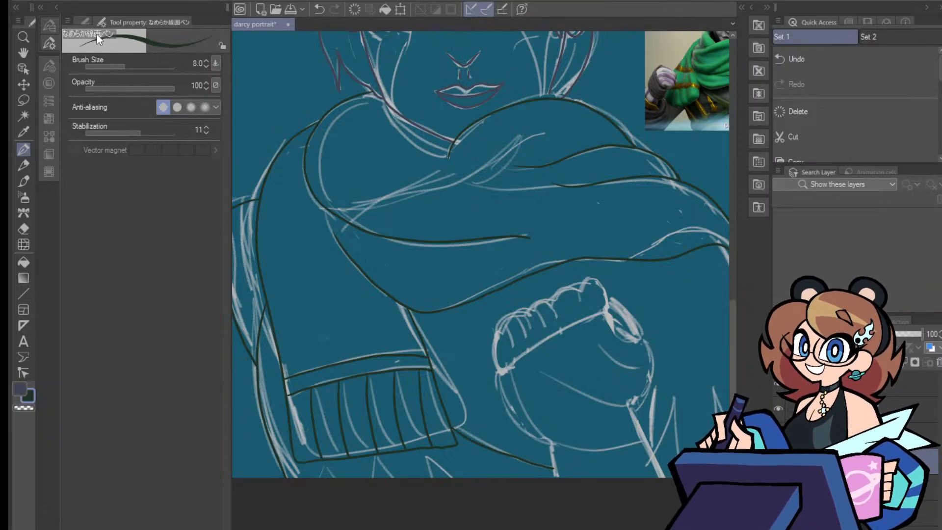
drag(453, 429, 553, 468)
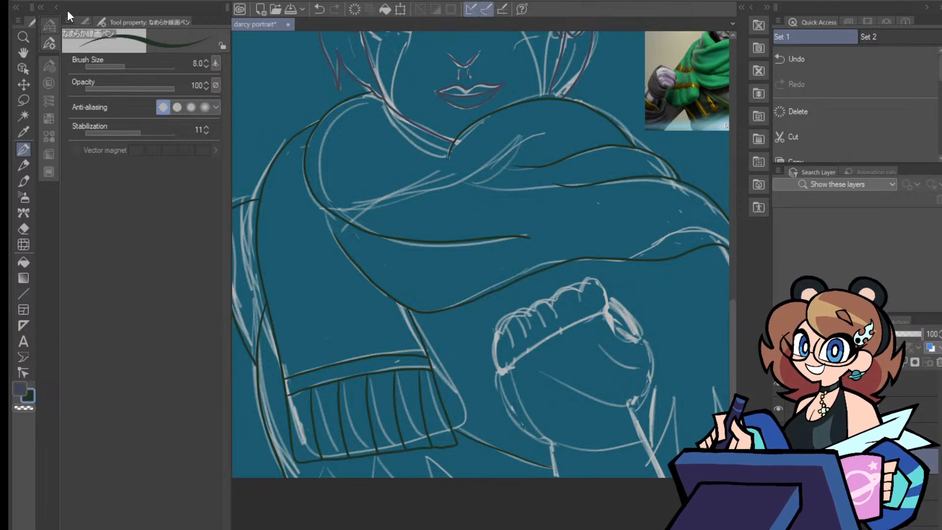
key(ctrl+z)
key(ctrl+plus)
key(ctrl+plus)
key(ctrl+plus)
scroll(626, 459, down, 10)
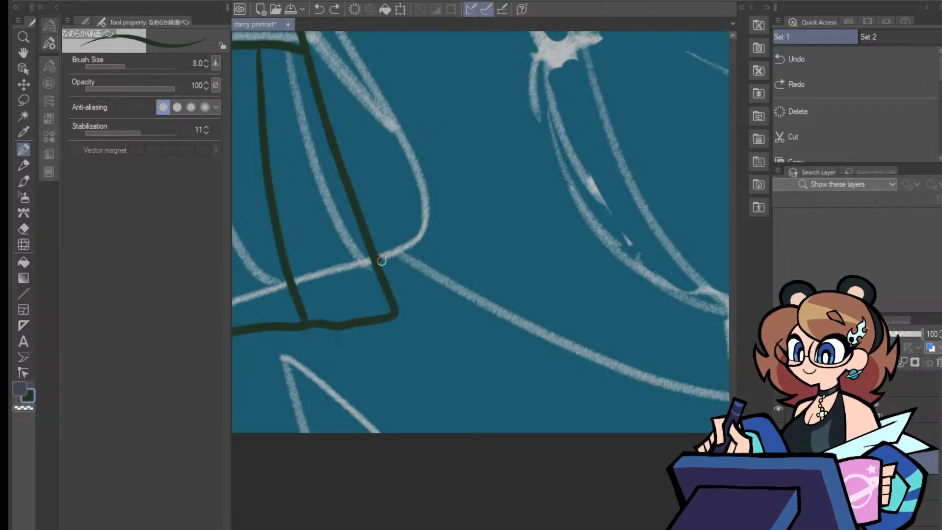
mouse_move(378, 258)
mouse_down()
mouse_move(551, 343)
mouse_move(685, 395)
mouse_move(749, 405)
mouse_up()
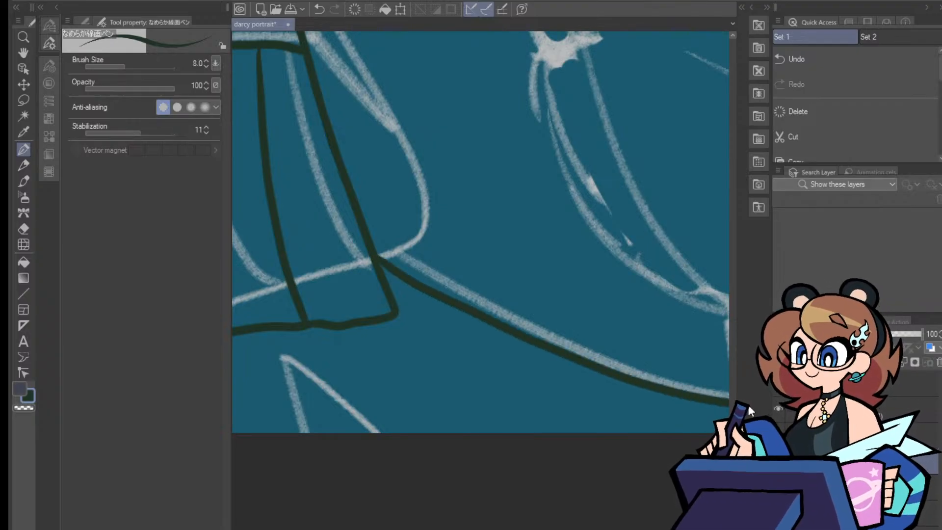
Examine the lower part of the portrait from the scarf fringe across the fist to the opposite arm
scroll(480, 231, right, 5)
scroll(480, 231, left, 2)
scroll(519, 504, left, 12)
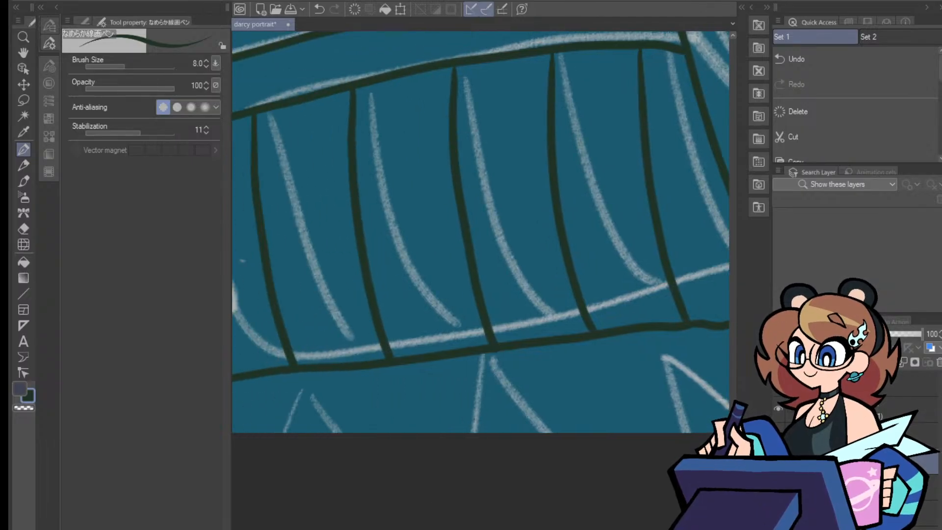
scroll(556, 463, down, 5)
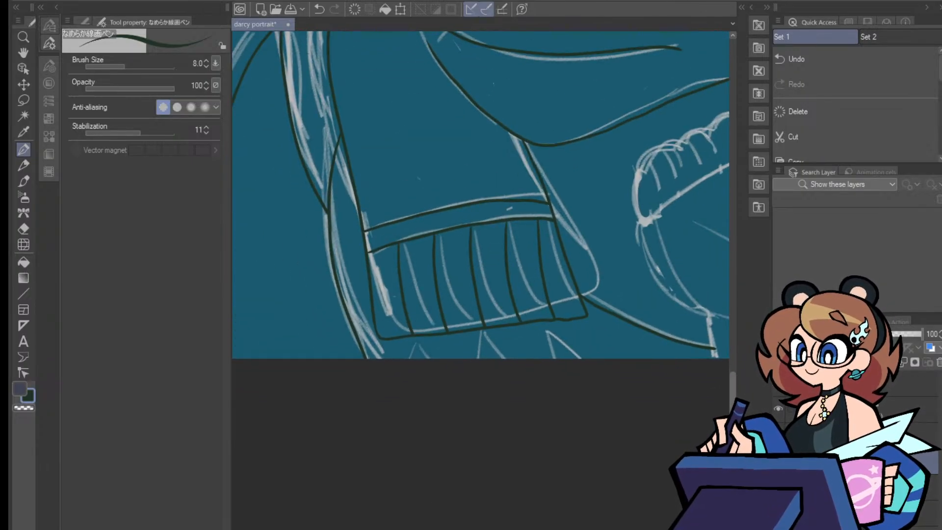
scroll(556, 462, up, 3)
scroll(481, 272, right, 8)
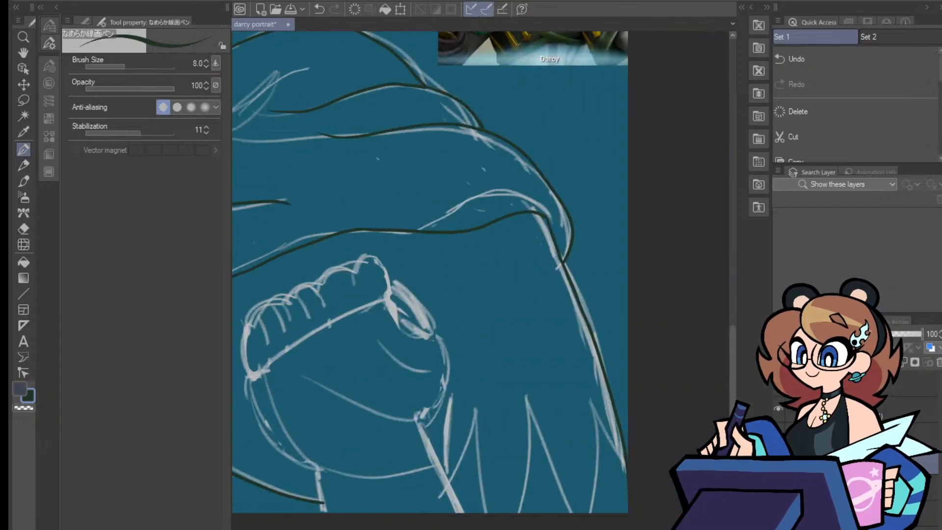
drag(733, 386, 732, 423)
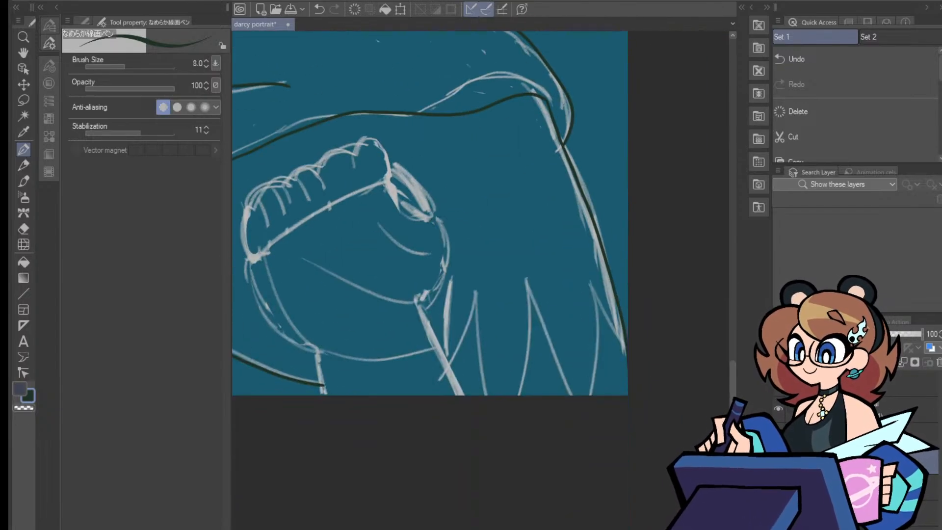
scroll(480, 272, left, 7)
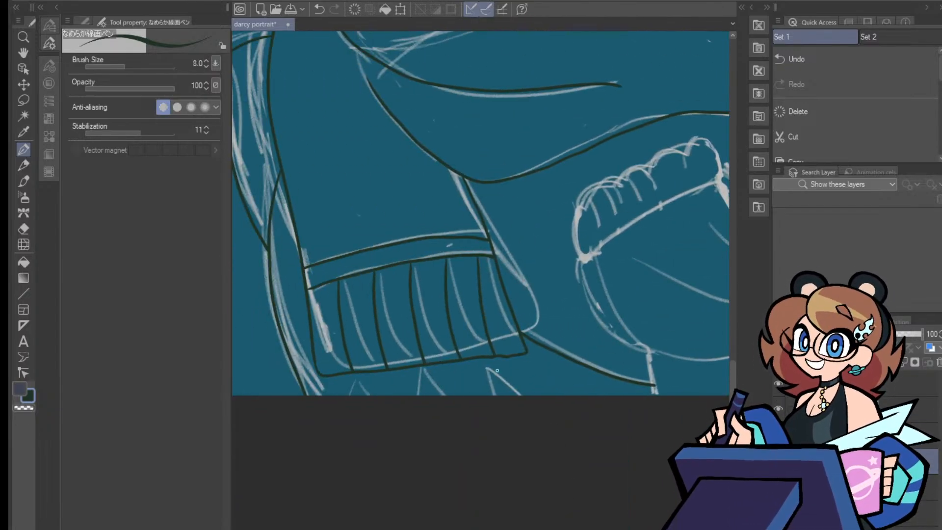
Ink three pointed spikes directly below the scarf fringe, running down to the canvas's bottom edge
drag(491, 366, 494, 402)
key(ctrl+z)
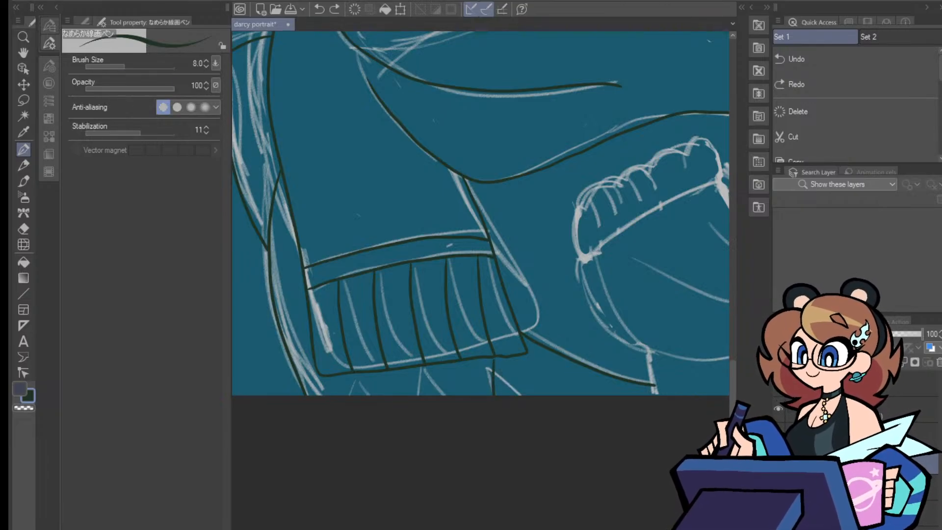
key(ctrl+plus)
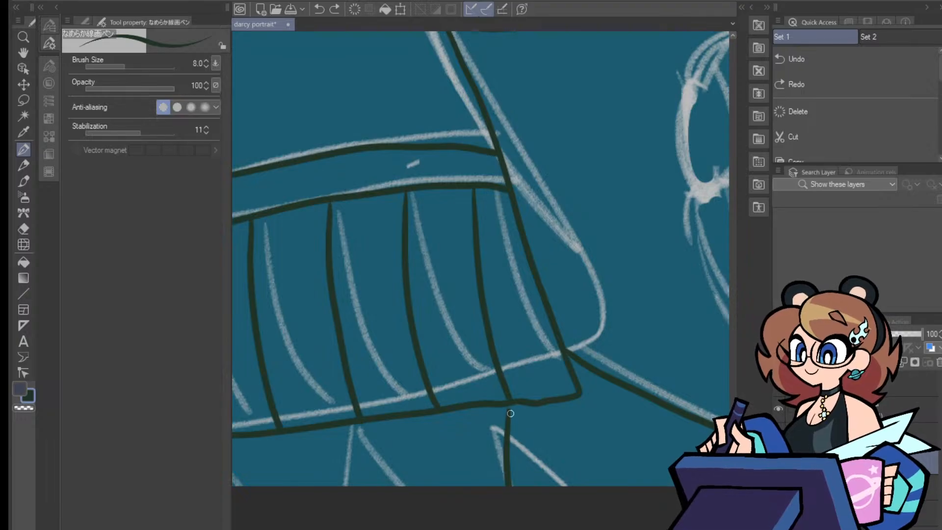
drag(509, 411, 573, 504)
drag(365, 444, 368, 497)
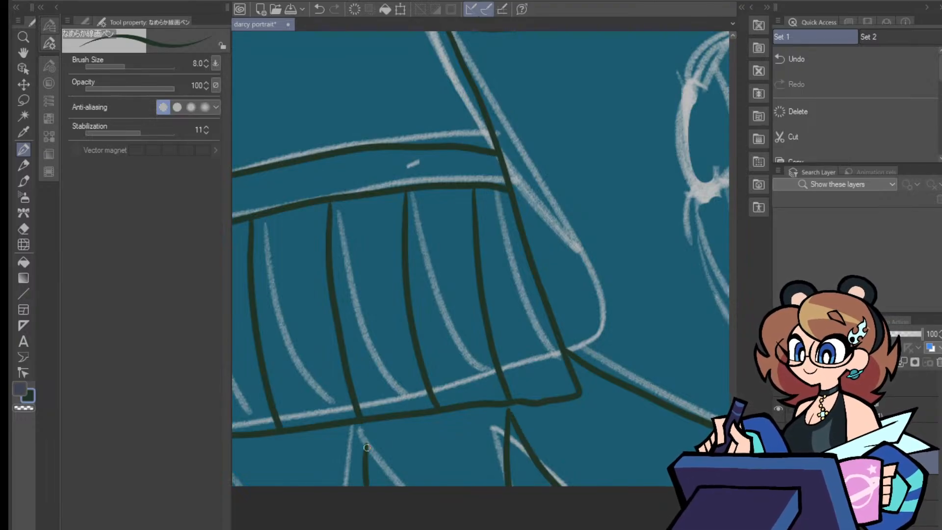
drag(366, 444, 416, 512)
scroll(481, 259, left, 5)
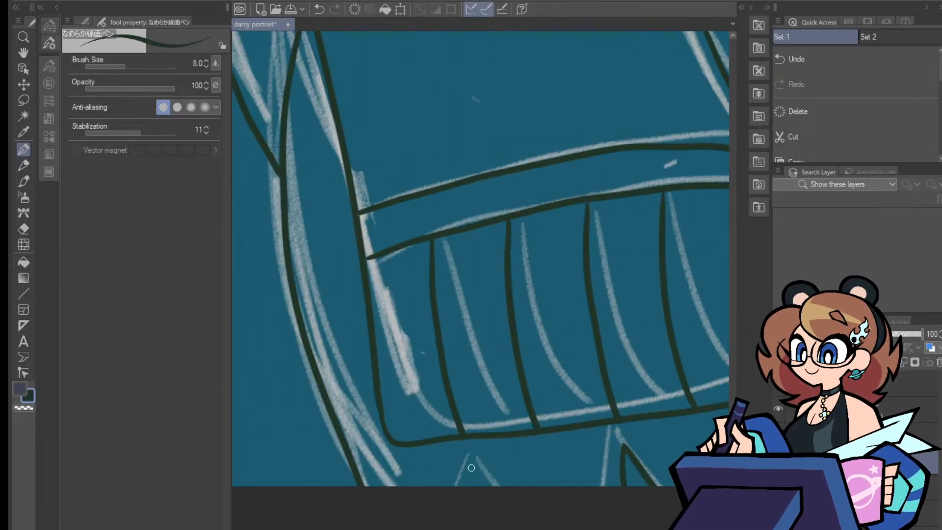
mouse_move(473, 464)
mouse_down()
mouse_move(469, 494)
mouse_move(503, 507)
mouse_up()
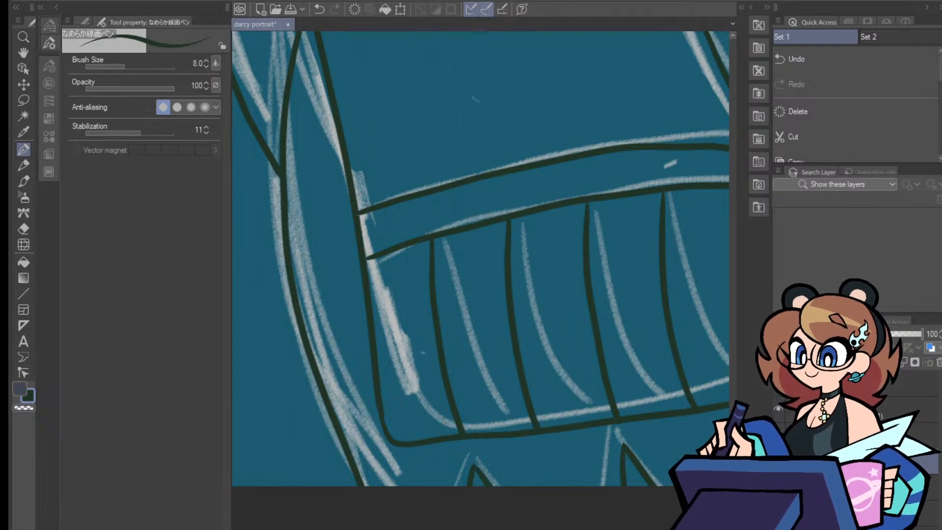
Ink the row of pointed spikes between the fist and the opposite arm, running down toward the canvas's bottom edge
key(ctrl+minus)
key(ctrl+minus)
key(ctrl+minus)
key(ctrl+minus)
key(ctrl+plus)
key(ctrl+plus)
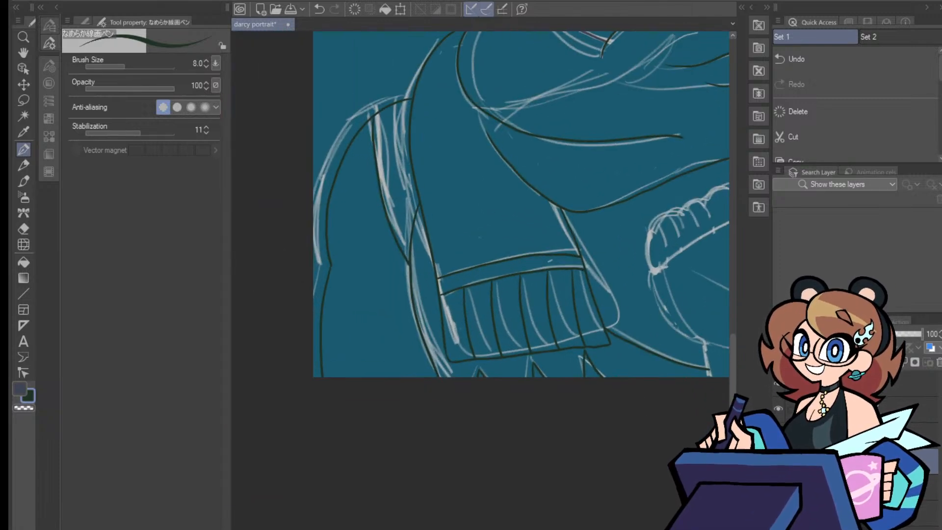
scroll(481, 205, right, 5)
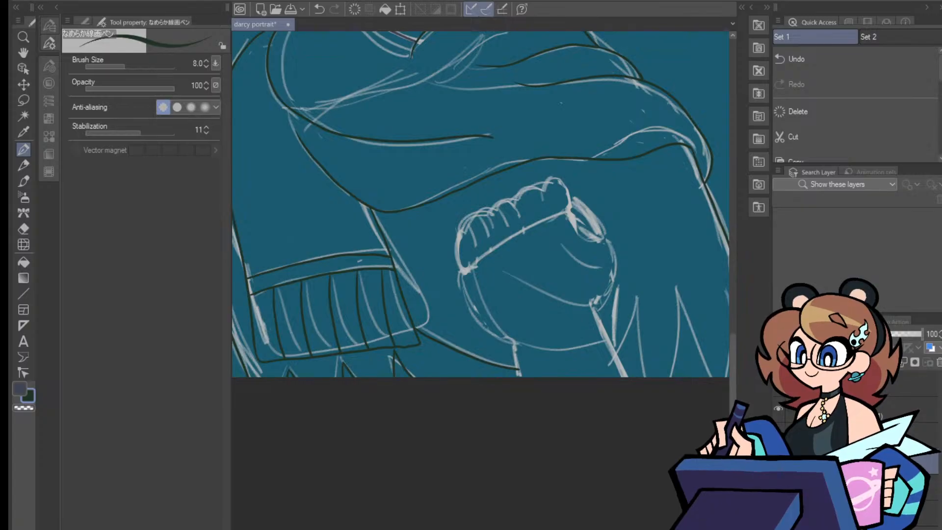
scroll(480, 204, right, 3)
drag(506, 286, 503, 354)
drag(613, 287, 613, 377)
drag(615, 298, 641, 342)
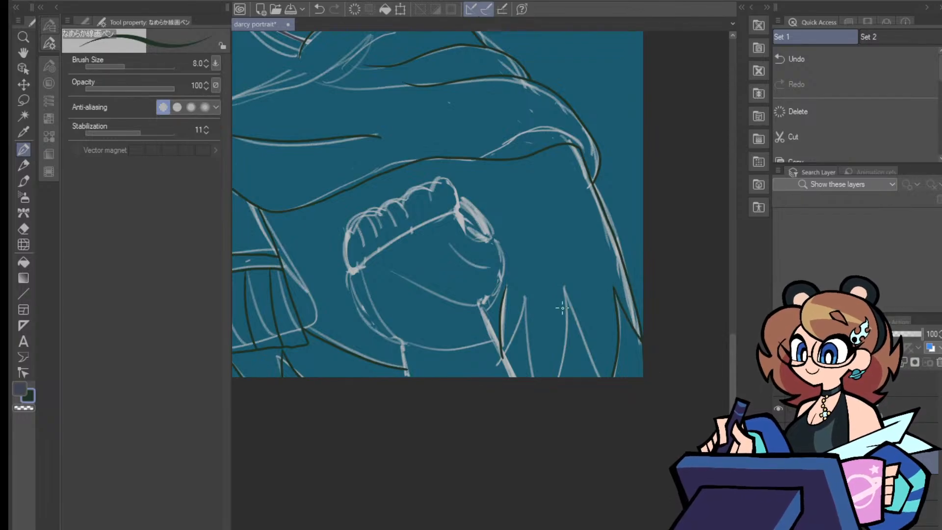
drag(571, 293, 560, 375)
drag(573, 297, 602, 377)
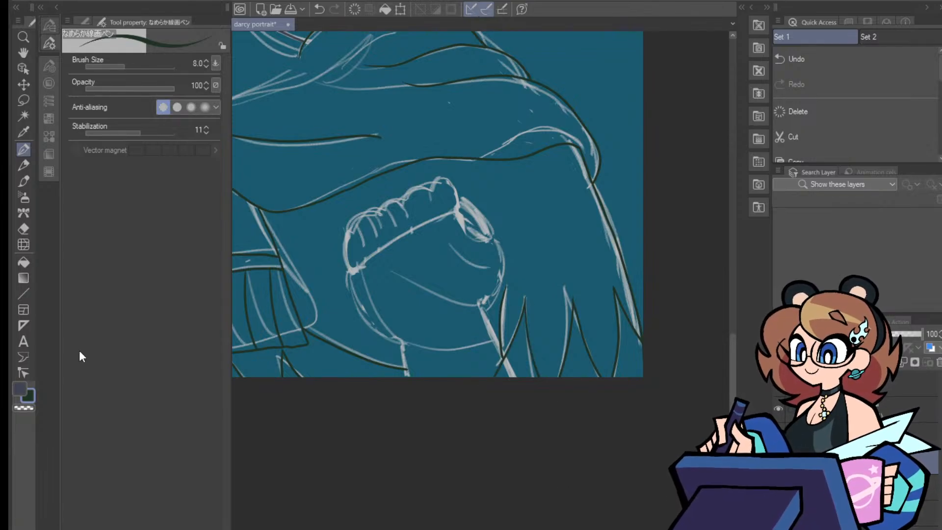
Erase the overshooting ink below the crossing of the two spike lines nearest the fist, leaving a clean V
click(24, 263)
click(20, 229)
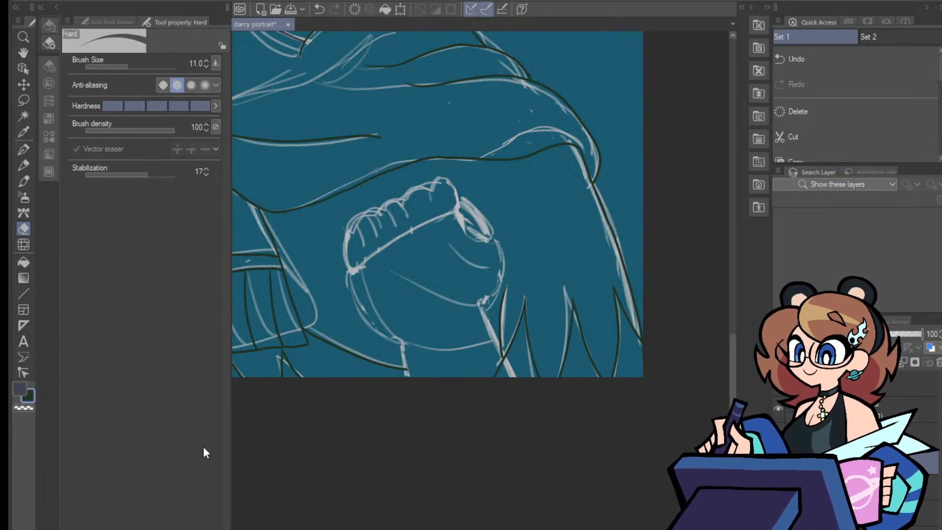
key(ctrl+plus)
key(ctrl+plus)
key(ctrl+plus)
key(ctrl+plus)
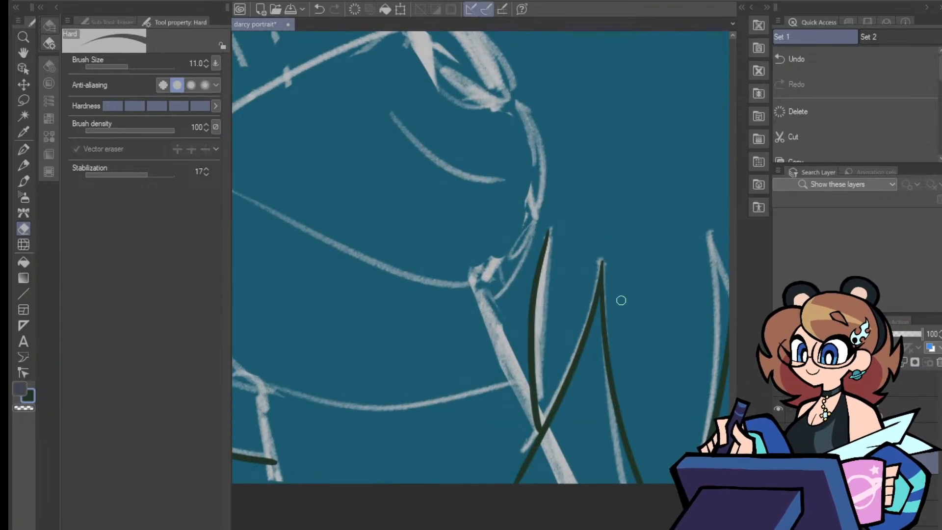
scroll(620, 298, right, 5)
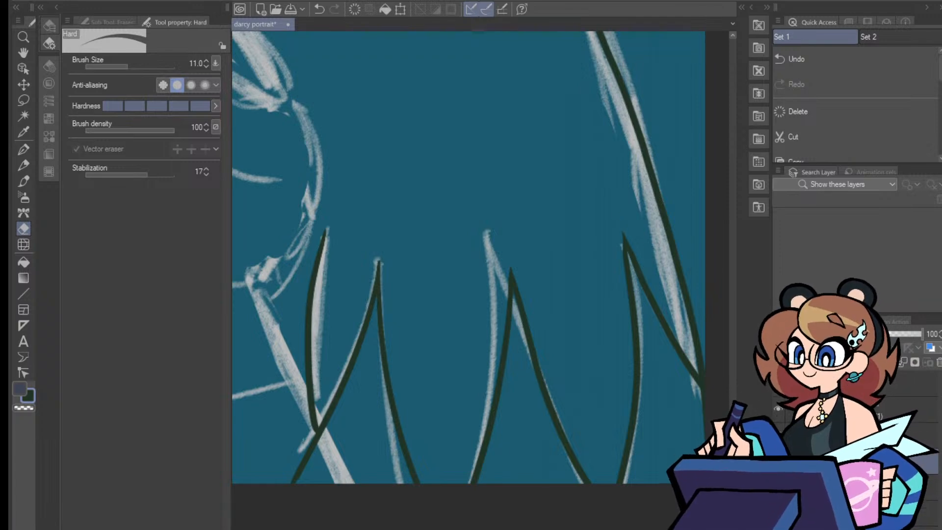
scroll(468, 257, left, 3)
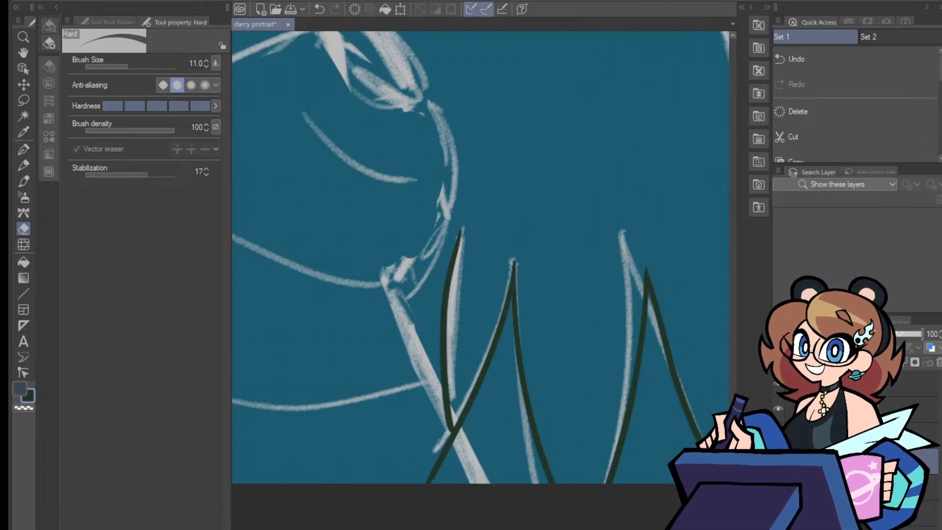
mouse_move(431, 494)
mouse_down()
mouse_move(434, 421)
mouse_move(461, 483)
mouse_up()
scroll(481, 257, left, 4)
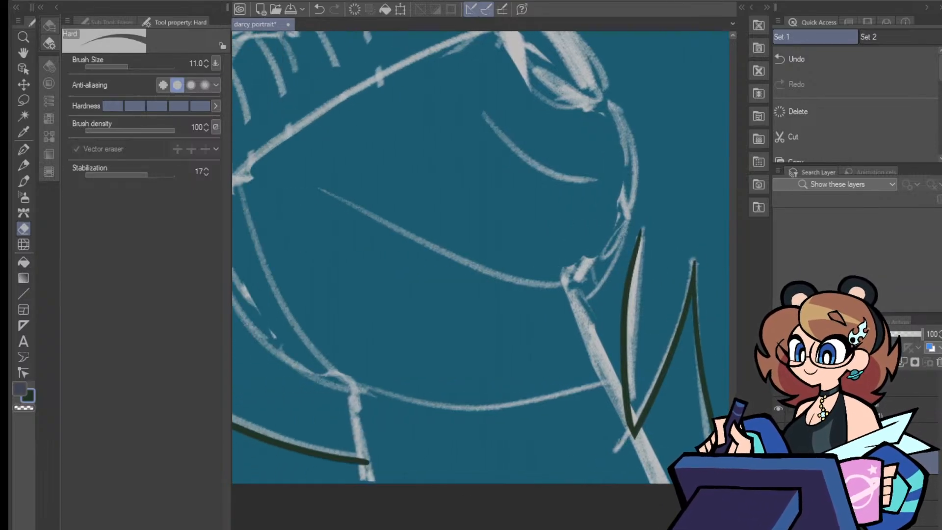
scroll(480, 257, right, 4)
scroll(480, 257, right, 2)
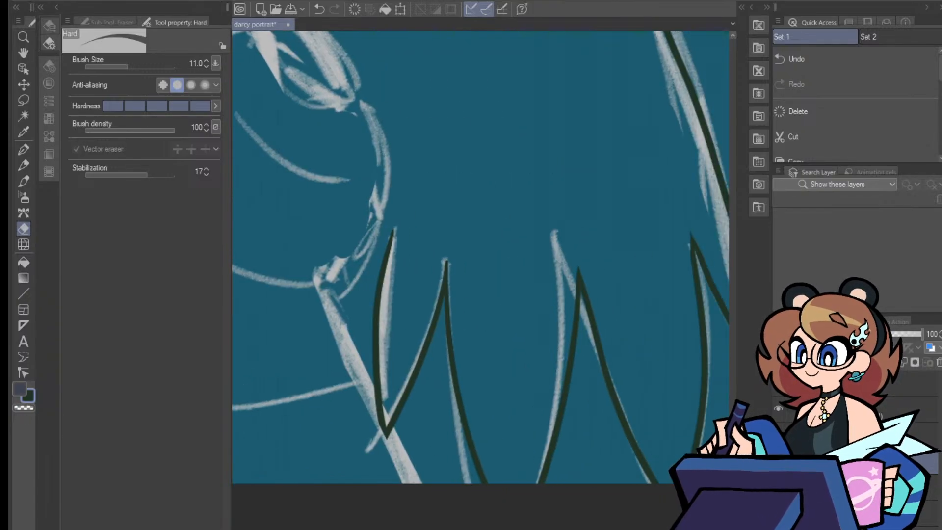
scroll(481, 256, up, 4)
scroll(481, 257, down, 1)
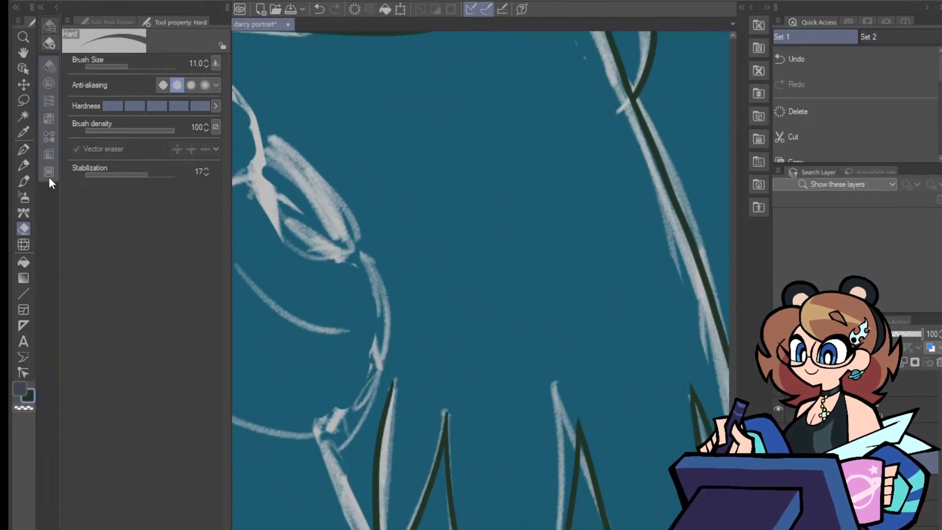
Extend the tip of the spike nearest the fist upward and trim the excess ink into a clean point
click(25, 150)
mouse_move(390, 394)
mouse_down()
mouse_move(398, 363)
mouse_move(390, 351)
mouse_up()
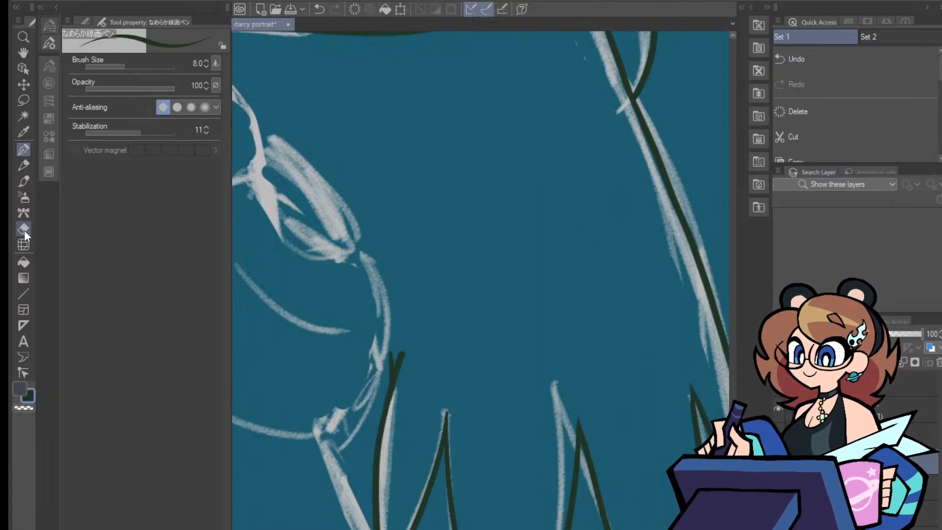
key(e)
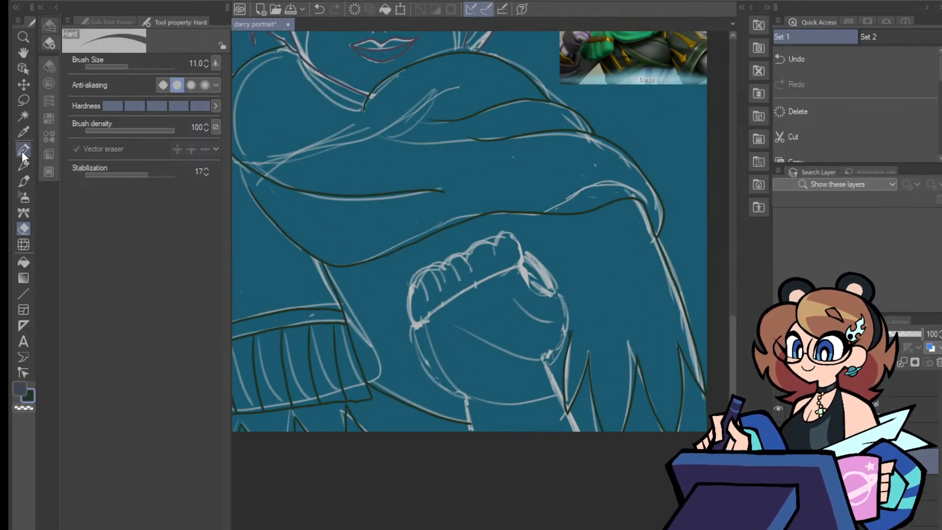
Ink the fist's outline from both sides of the wrist to the line beneath the fingers, including the small curved shape beside them
click(23, 150)
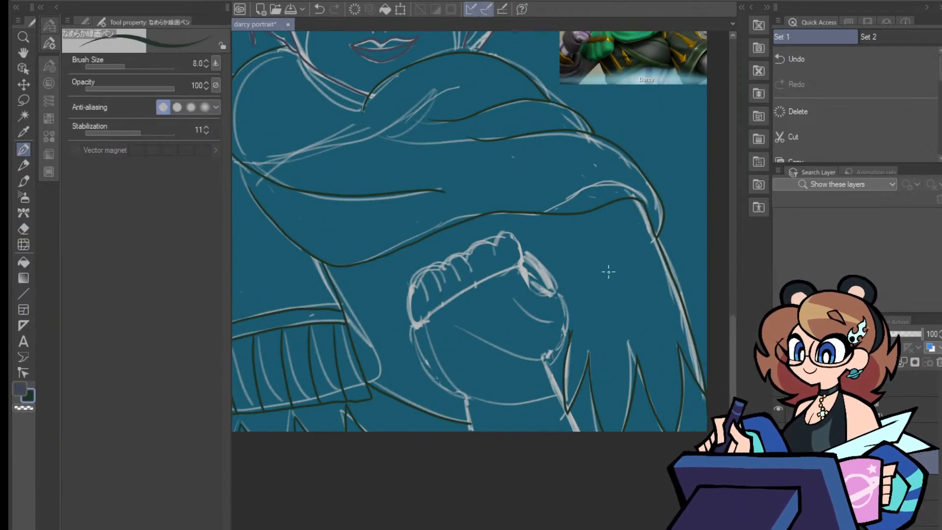
scroll(473, 315, up, 2)
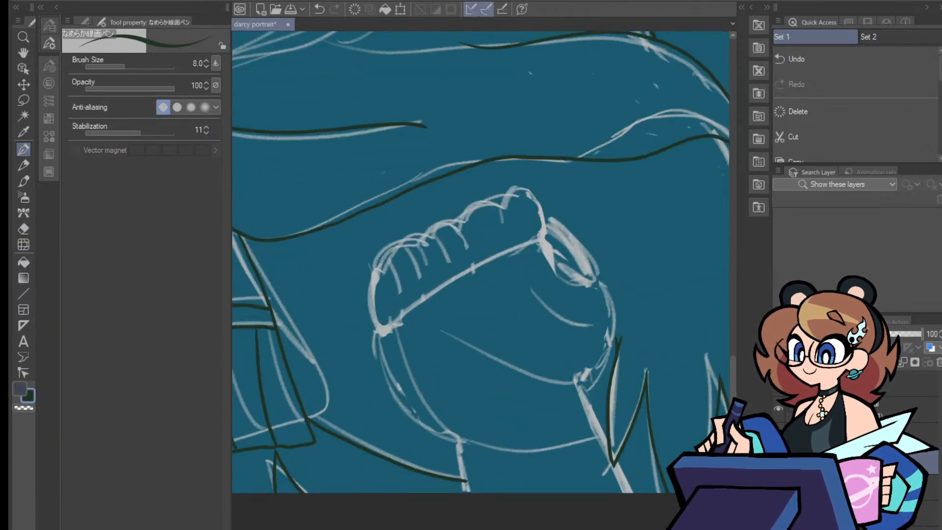
scroll(473, 315, down, 1)
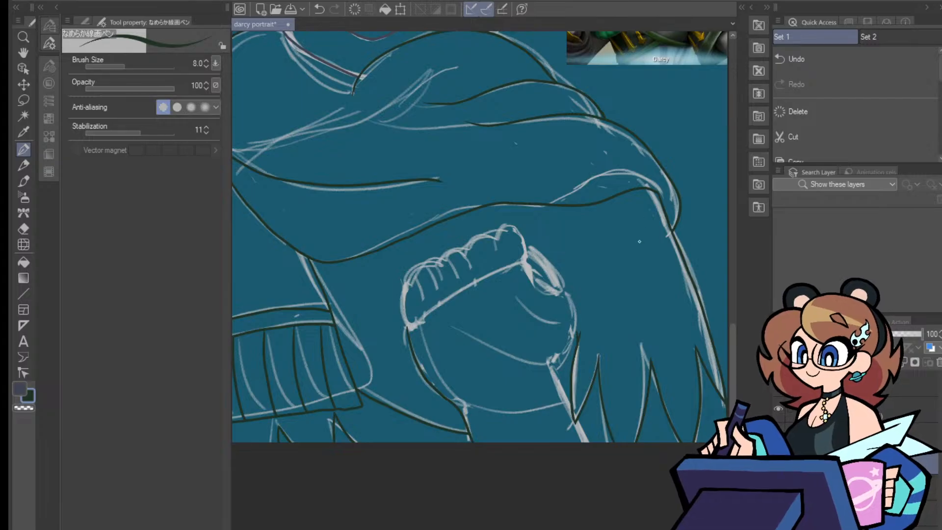
drag(410, 325, 514, 263)
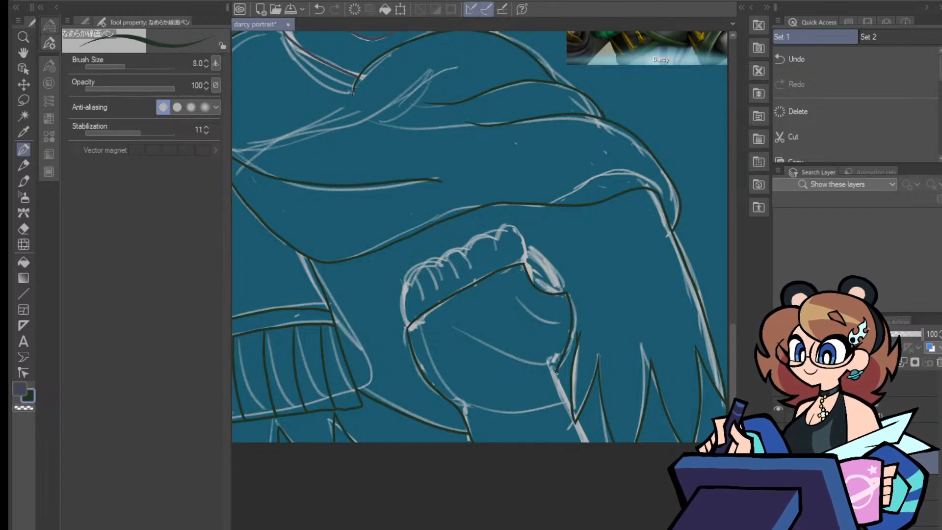
click(23, 228)
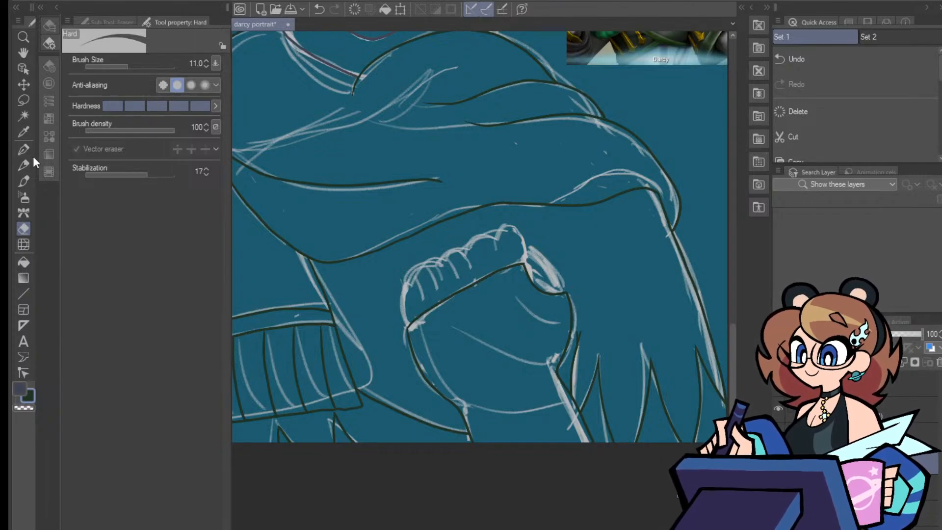
key(p)
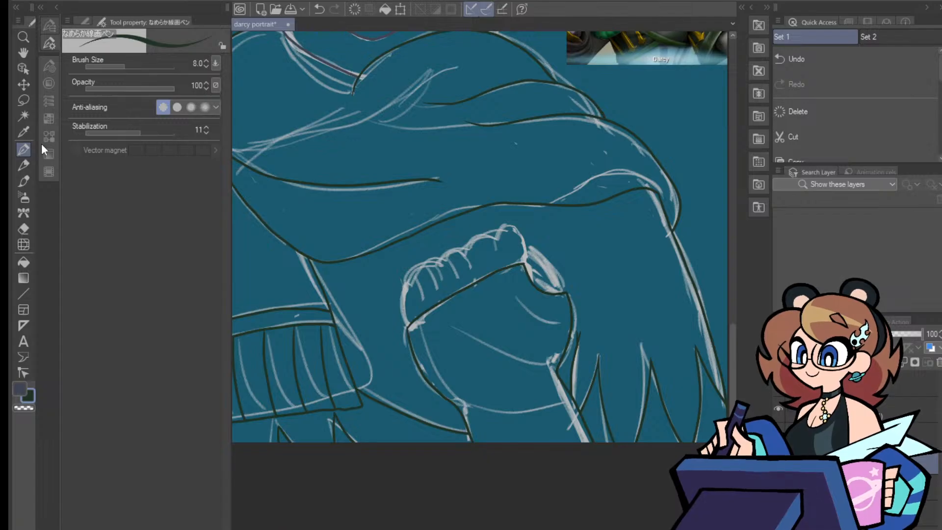
scroll(470, 309, up, 3)
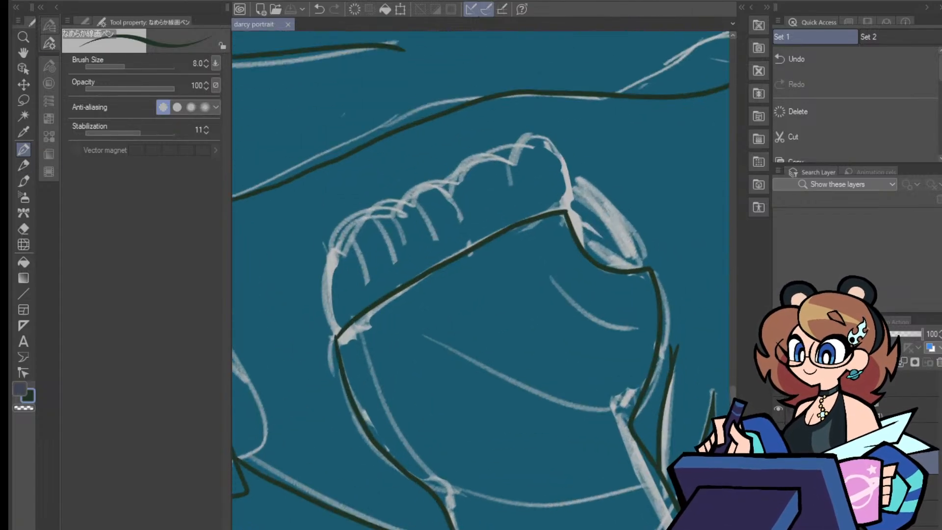
mouse_move(558, 200)
mouse_down()
mouse_move(585, 220)
mouse_move(618, 274)
mouse_up()
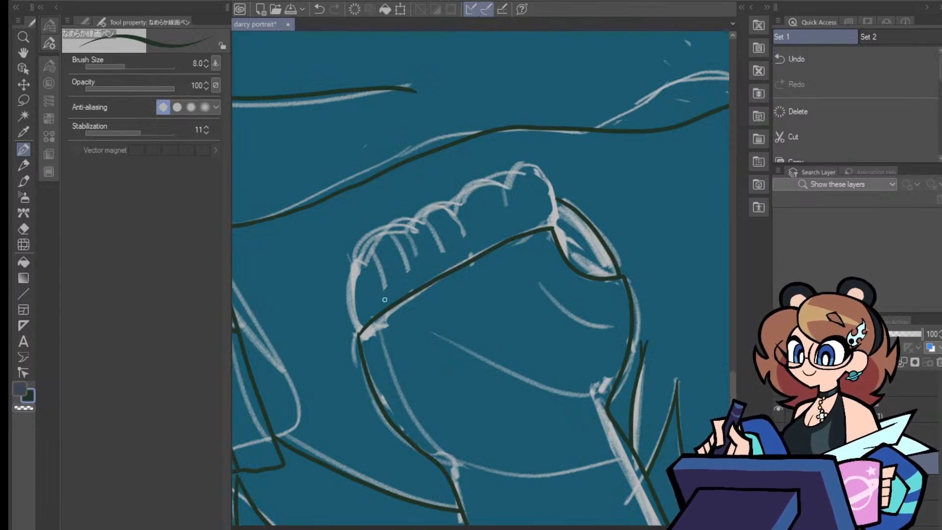
drag(355, 324, 351, 268)
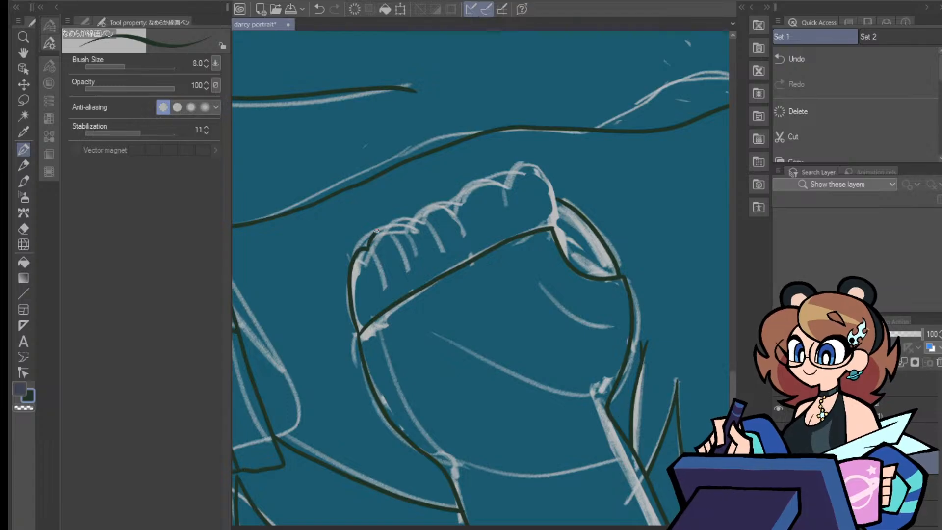
drag(402, 229, 411, 253)
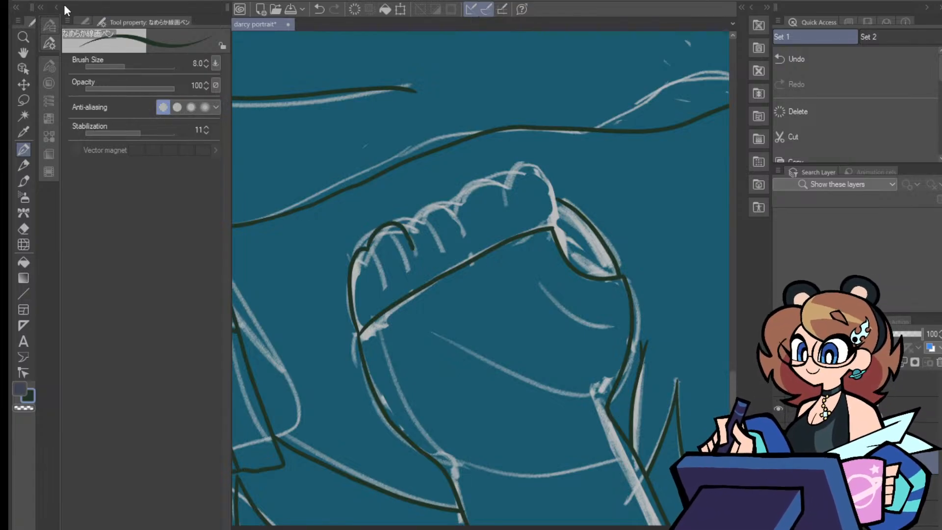
key(ctrl+z)
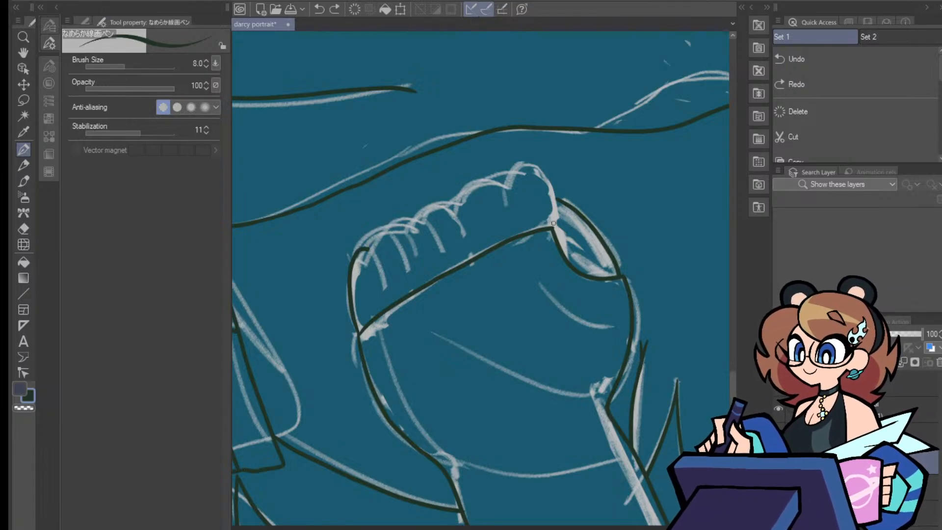
mouse_move(553, 227)
mouse_down()
mouse_move(549, 185)
mouse_move(527, 164)
mouse_move(508, 192)
mouse_move(501, 177)
mouse_move(469, 182)
mouse_move(463, 219)
mouse_move(450, 197)
mouse_move(429, 201)
mouse_move(418, 233)
mouse_up()
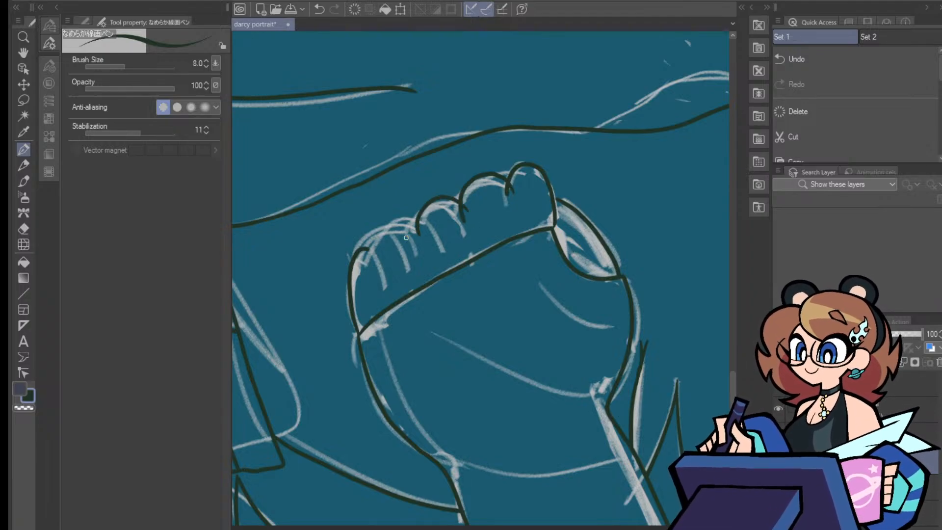
click(24, 228)
mouse_move(425, 197)
mouse_down()
mouse_move(413, 235)
mouse_move(430, 179)
mouse_move(440, 227)
mouse_move(438, 175)
mouse_move(460, 215)
mouse_move(459, 176)
mouse_move(468, 215)
mouse_move(472, 169)
mouse_move(483, 207)
mouse_move(490, 162)
mouse_move(498, 178)
mouse_move(507, 159)
mouse_move(516, 192)
mouse_move(517, 148)
mouse_move(523, 202)
mouse_up()
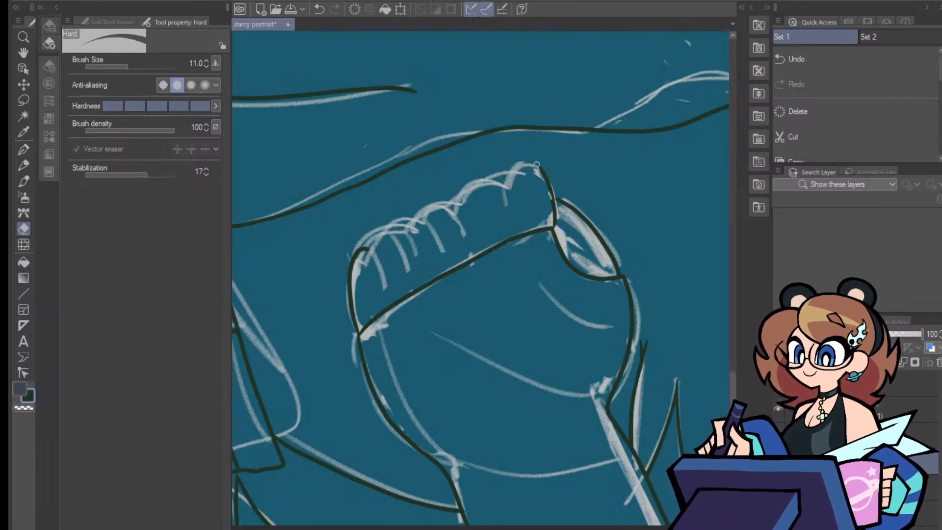
mouse_move(537, 164)
mouse_down()
mouse_move(556, 198)
mouse_move(539, 172)
mouse_move(535, 186)
mouse_move(558, 225)
mouse_up()
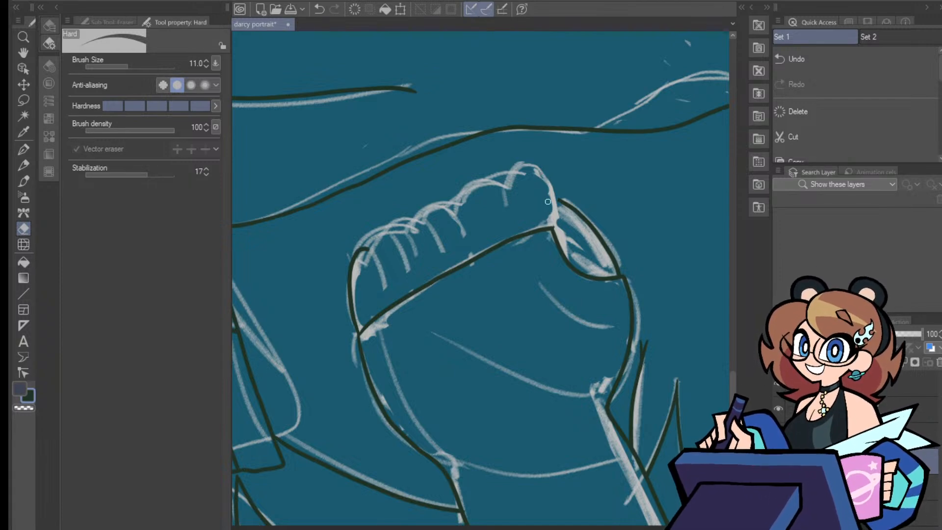
Ink the rounded, scalloped finger outlines along the top of the fist, and erase the ink around the finger nearest the scarf fringe
click(23, 150)
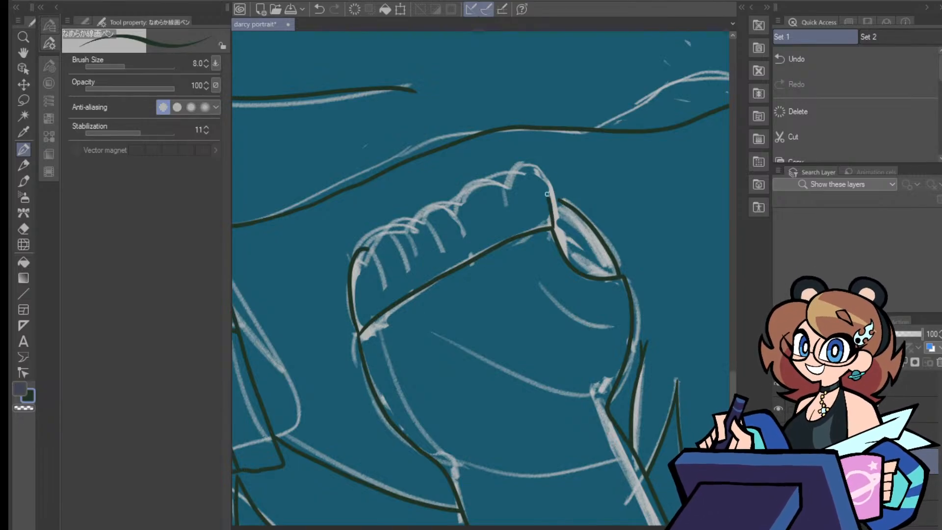
mouse_move(546, 193)
mouse_down()
mouse_move(512, 153)
mouse_move(490, 195)
mouse_move(451, 224)
mouse_move(411, 220)
mouse_move(402, 244)
mouse_move(356, 256)
mouse_up()
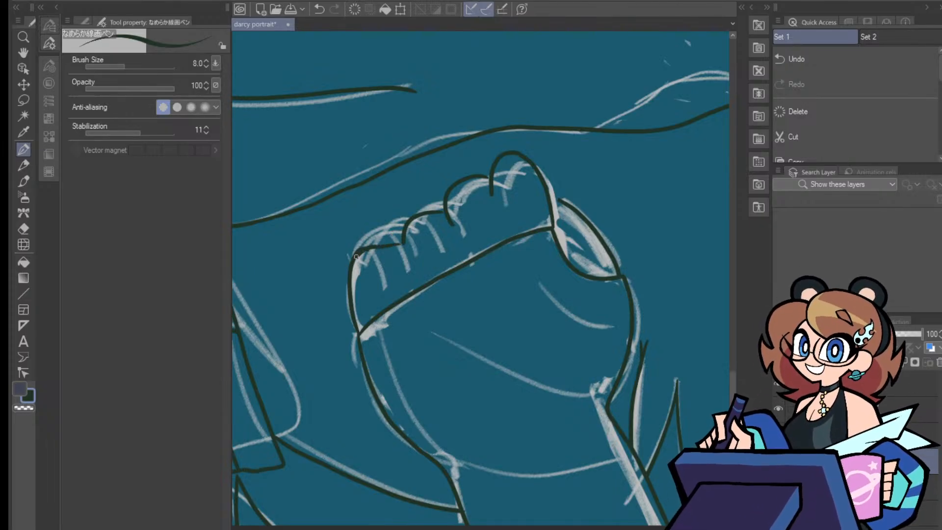
click(24, 229)
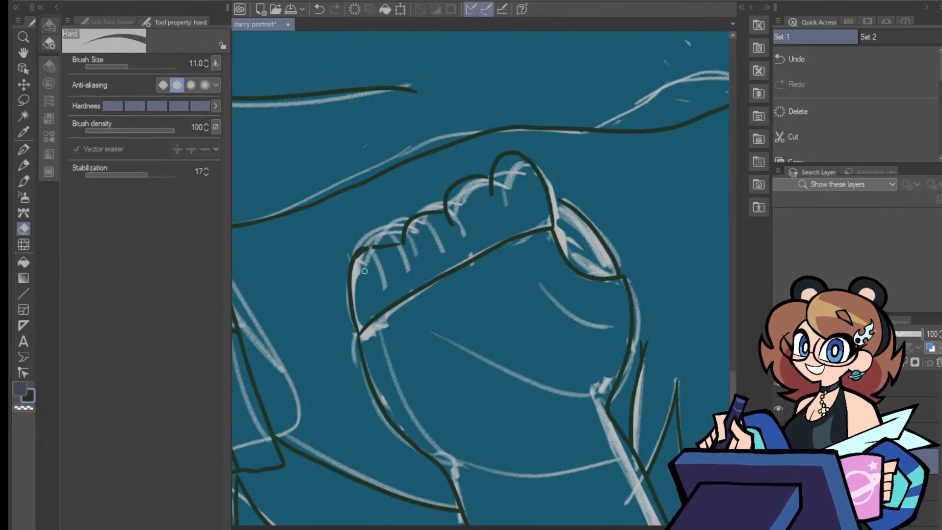
drag(358, 253, 400, 245)
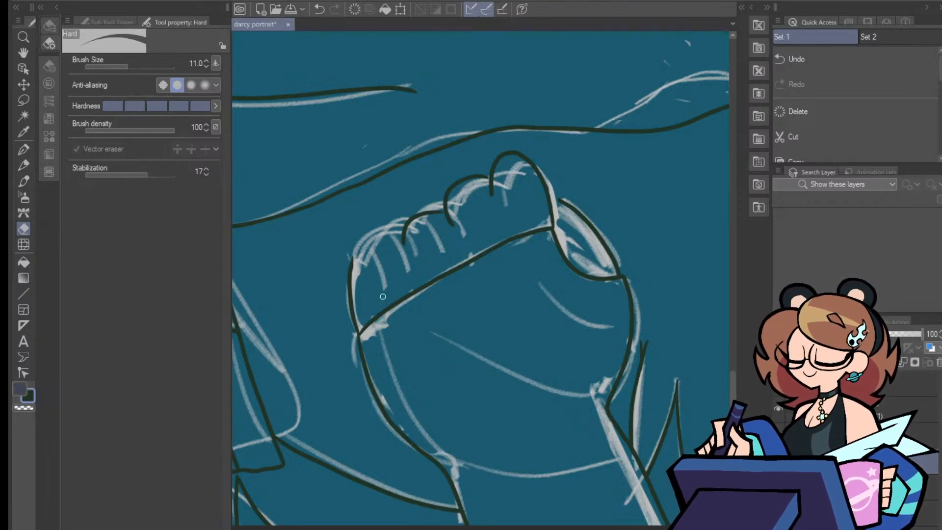
mouse_move(351, 261)
mouse_down()
mouse_move(353, 317)
mouse_move(358, 288)
mouse_up()
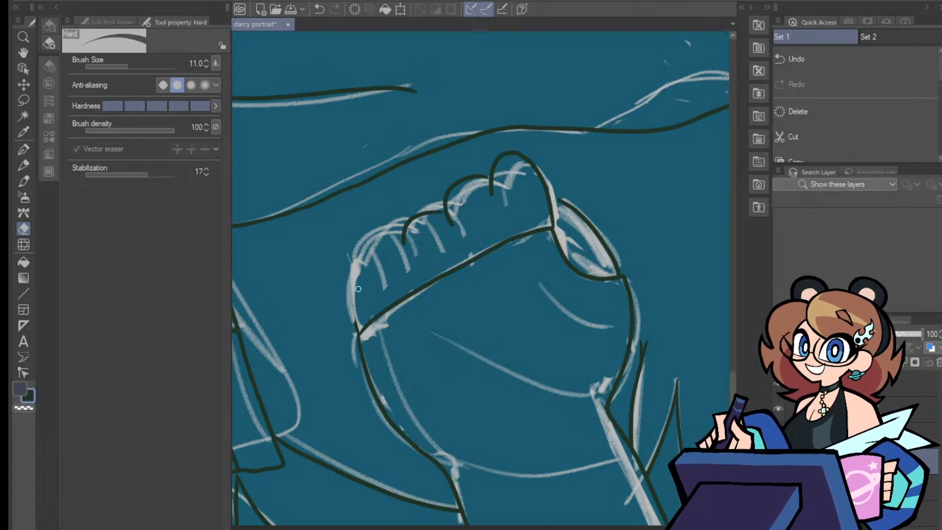
Ink a rounded outline for the finger nearest the scarf fringe, from the fist's corner up to the neighbouring finger
click(23, 149)
drag(355, 323, 372, 244)
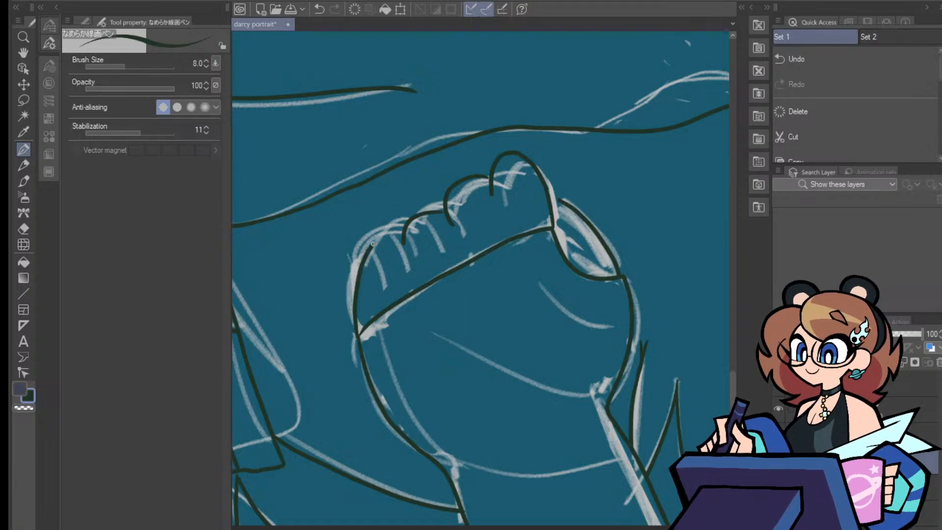
key(ctrl+z)
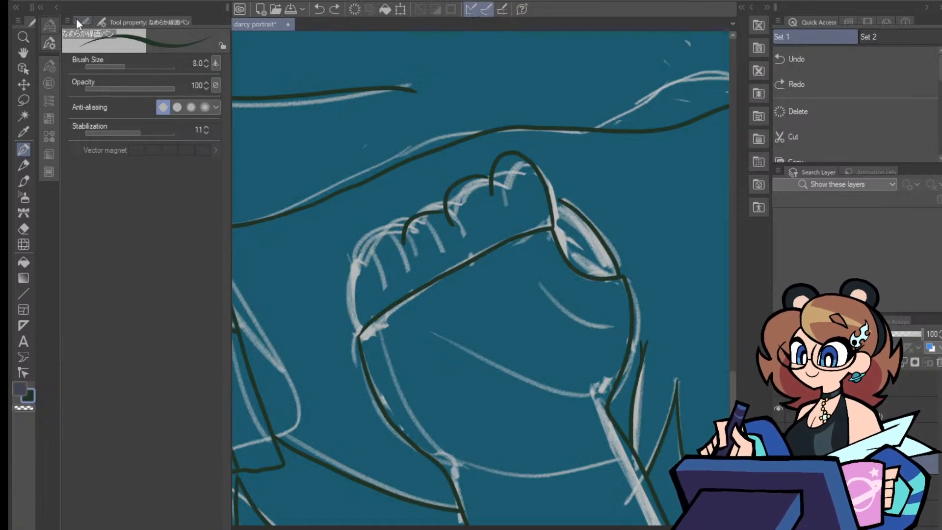
mouse_move(358, 336)
mouse_down()
mouse_move(354, 309)
mouse_move(375, 240)
mouse_move(399, 232)
mouse_up()
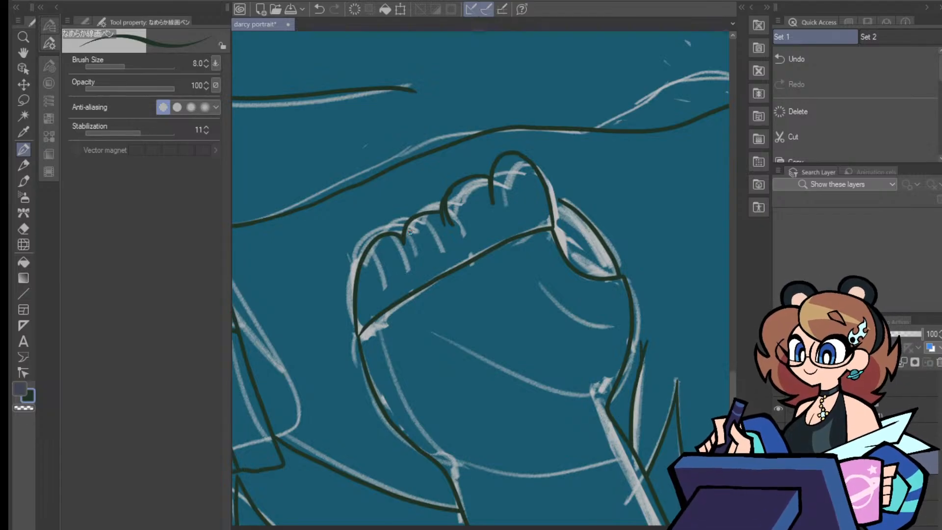
Erase the doubled ink where the two middle fingers of the fist meet
click(24, 228)
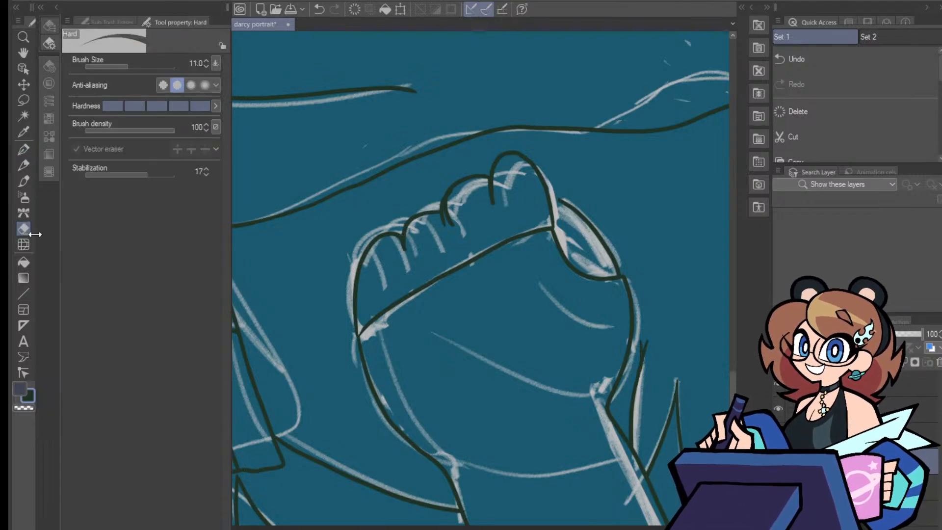
drag(448, 205, 454, 200)
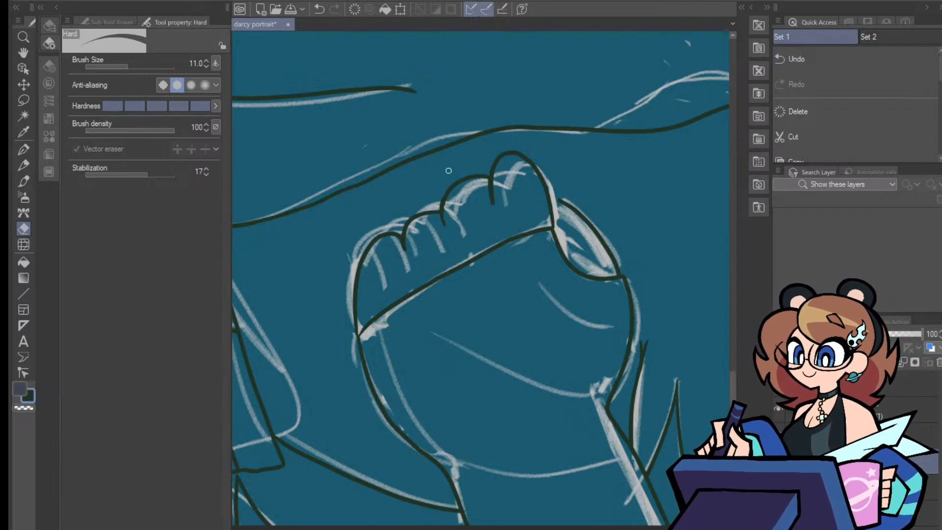
Replace the lower edge of the small curved shape beside the fist with a shallower curve, and smooth the fist's opposite side outline
click(25, 151)
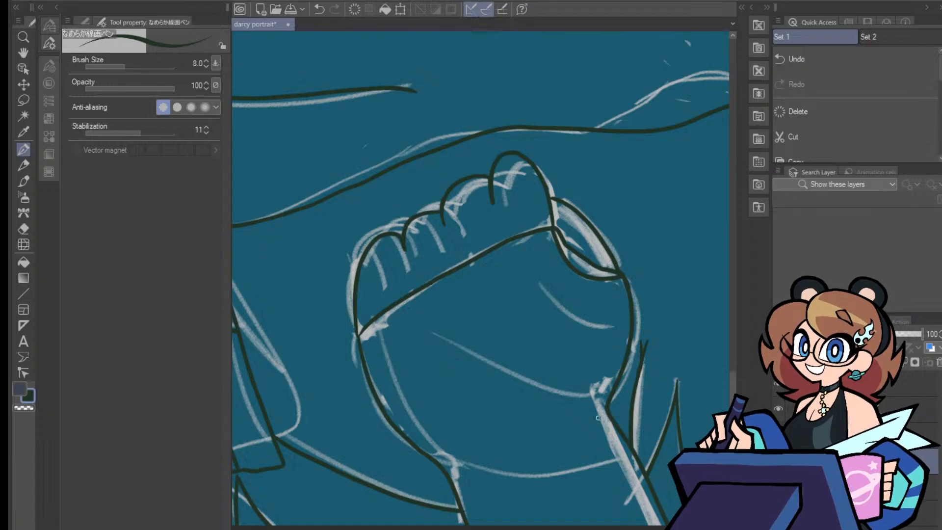
drag(358, 336, 365, 381)
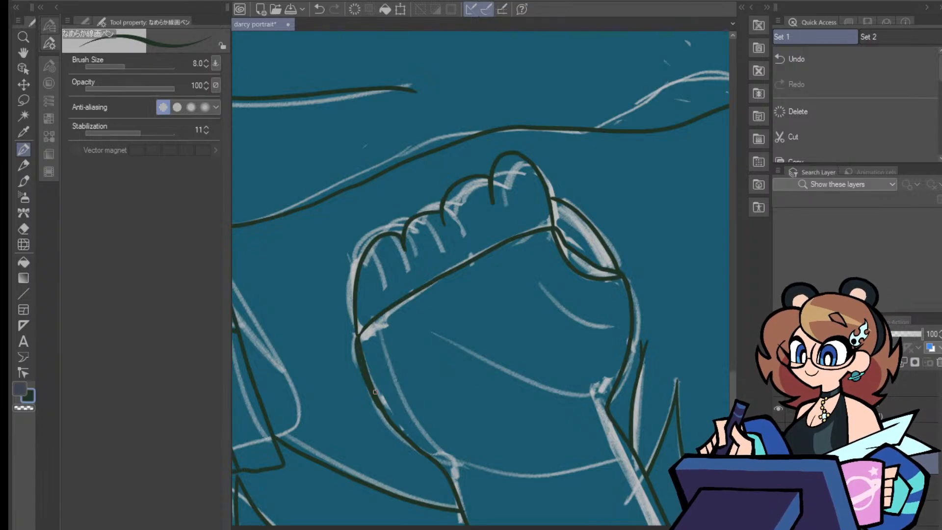
click(25, 231)
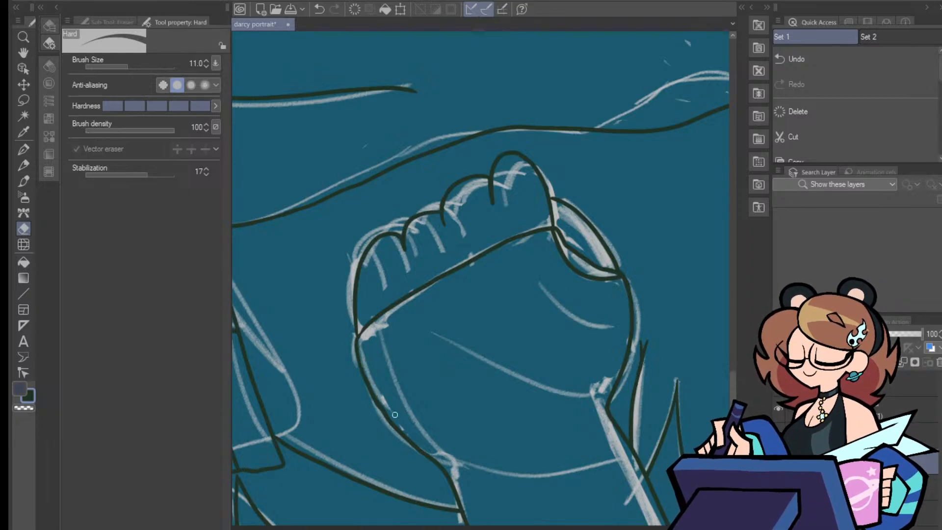
mouse_move(564, 253)
mouse_down()
mouse_move(599, 281)
mouse_move(572, 270)
mouse_move(618, 279)
mouse_up()
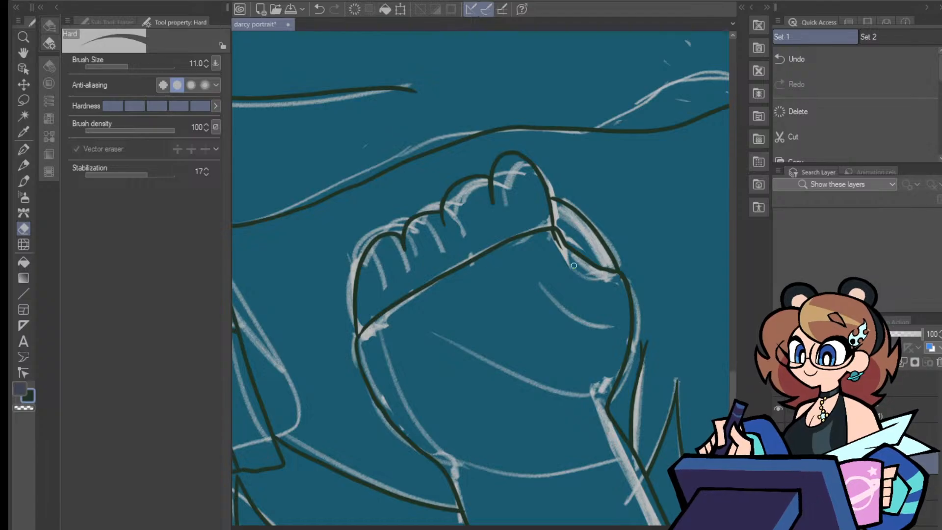
drag(562, 250, 556, 237)
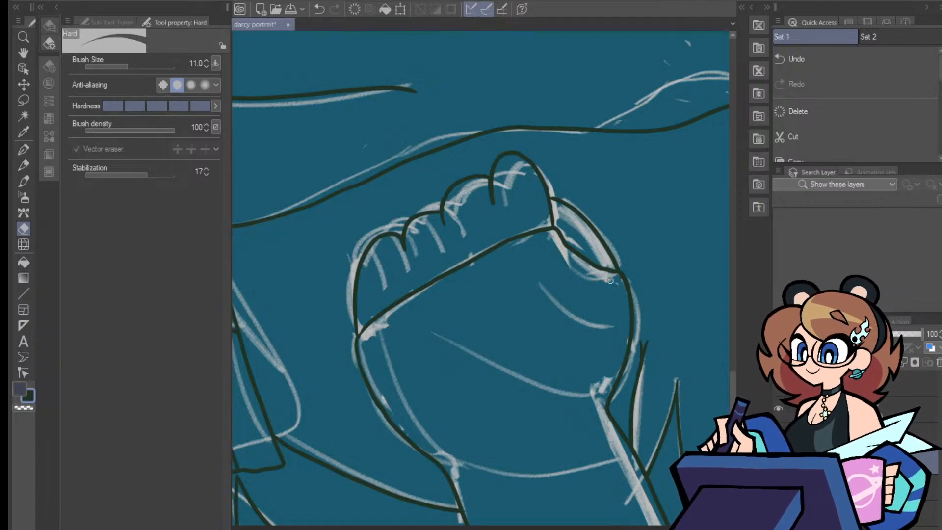
Ink two curved wrap lines across the fist, starting from the two ends of the small curved shape and meeting midway
click(23, 149)
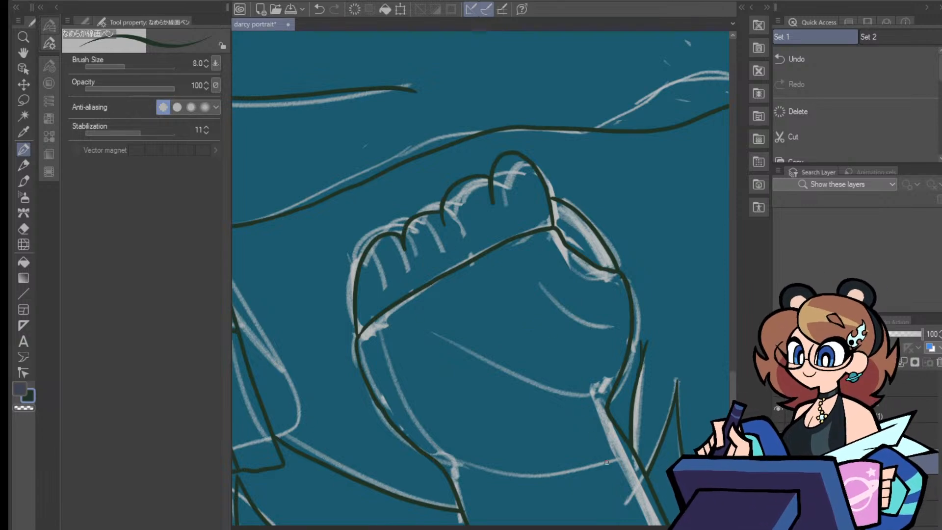
drag(539, 528, 652, 528)
drag(733, 407, 733, 380)
drag(737, 275, 734, 314)
drag(657, 528, 552, 528)
drag(732, 366, 731, 418)
drag(734, 360, 734, 386)
drag(583, 297, 434, 432)
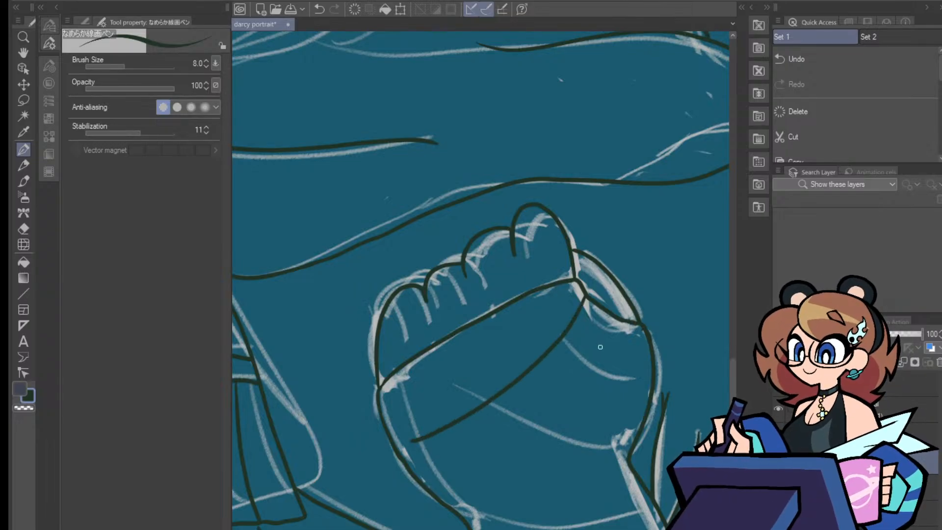
drag(637, 329, 492, 404)
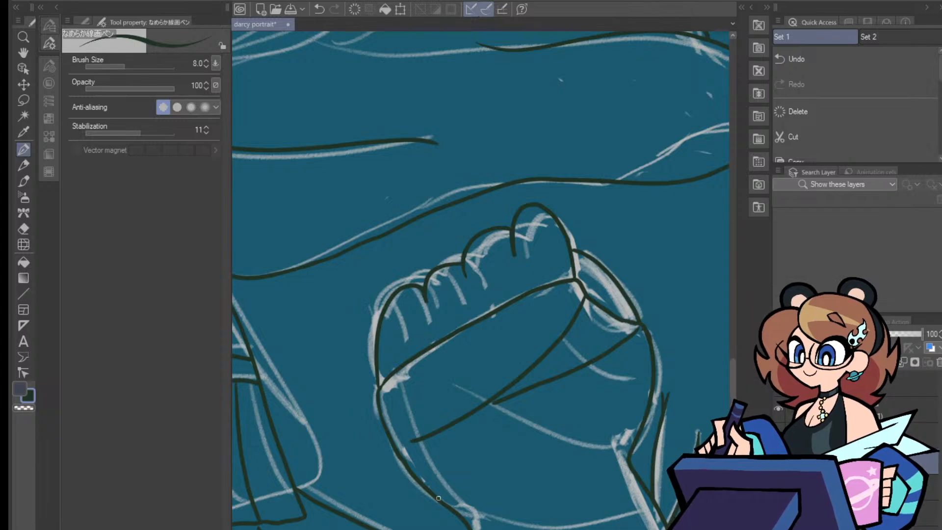
Ink more wrap lines across the lower fist and wrist, and extend the loose line ends to the fist's outline
drag(595, 426, 562, 451)
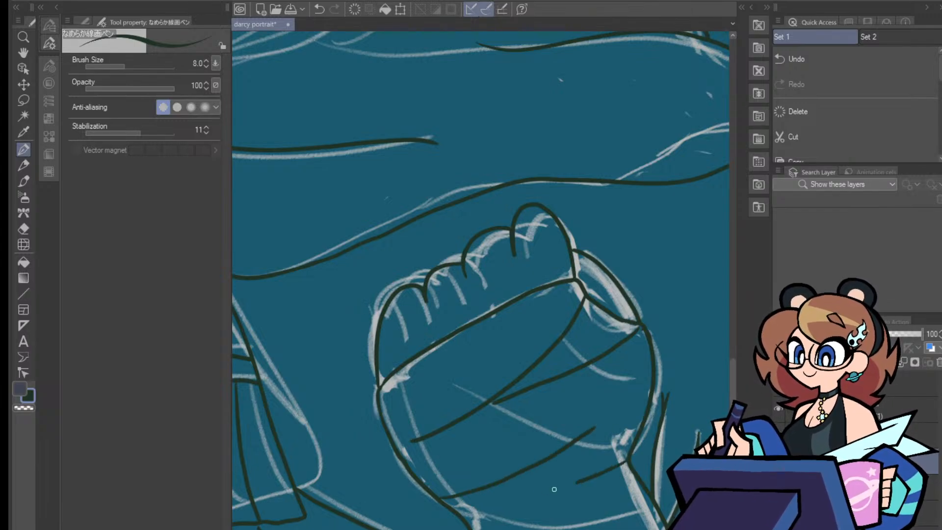
drag(628, 460, 530, 495)
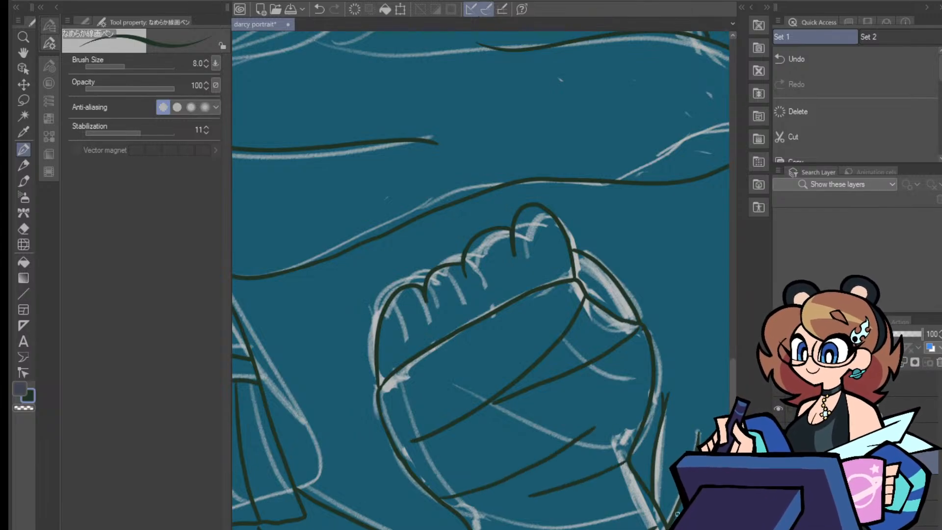
key(ctrl+z)
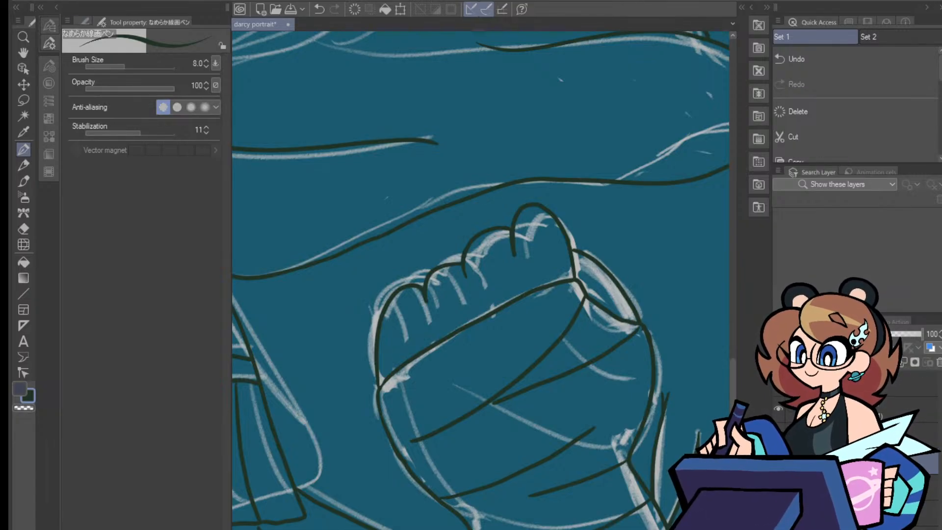
drag(698, 434, 669, 524)
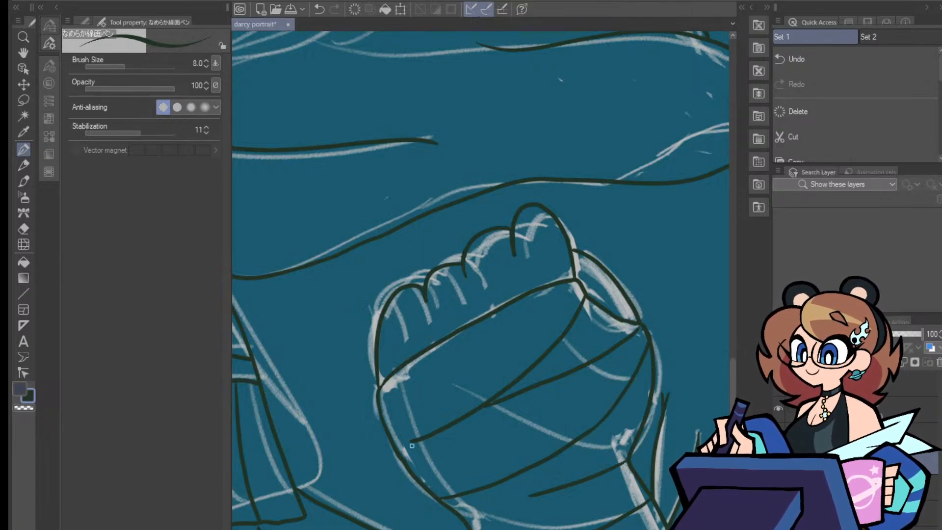
drag(395, 445, 439, 429)
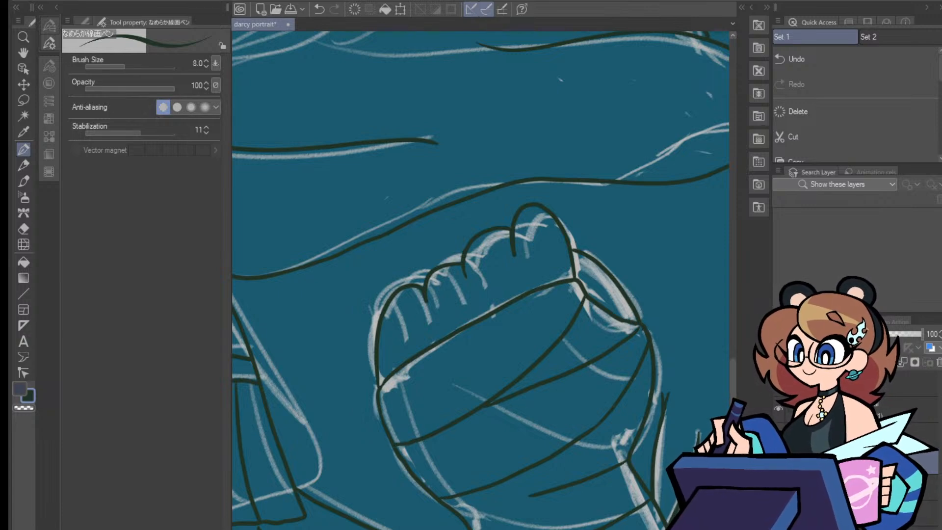
Ink a wrap line just beneath the line under the fingers, and add short crease marks on the fingers
drag(474, 324, 428, 362)
key(ctrl+z)
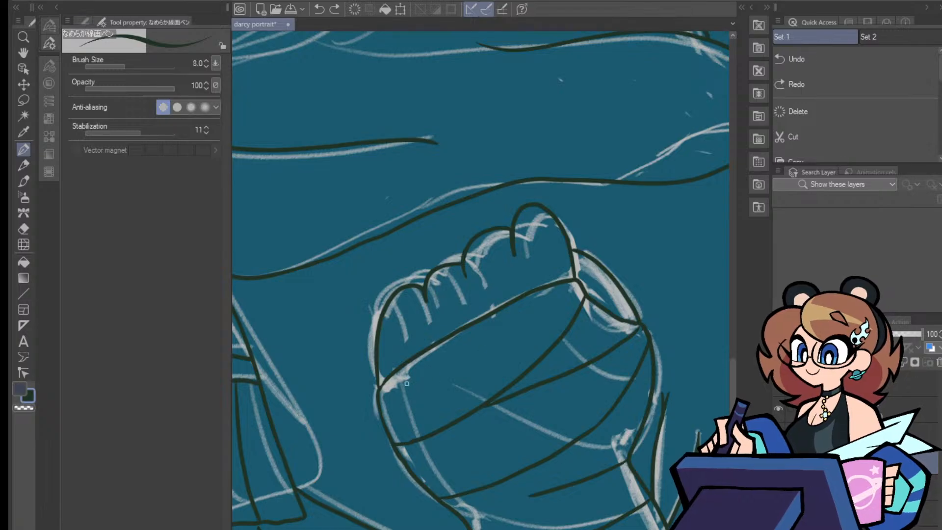
mouse_move(392, 376)
mouse_down()
mouse_move(533, 320)
mouse_move(578, 282)
mouse_up()
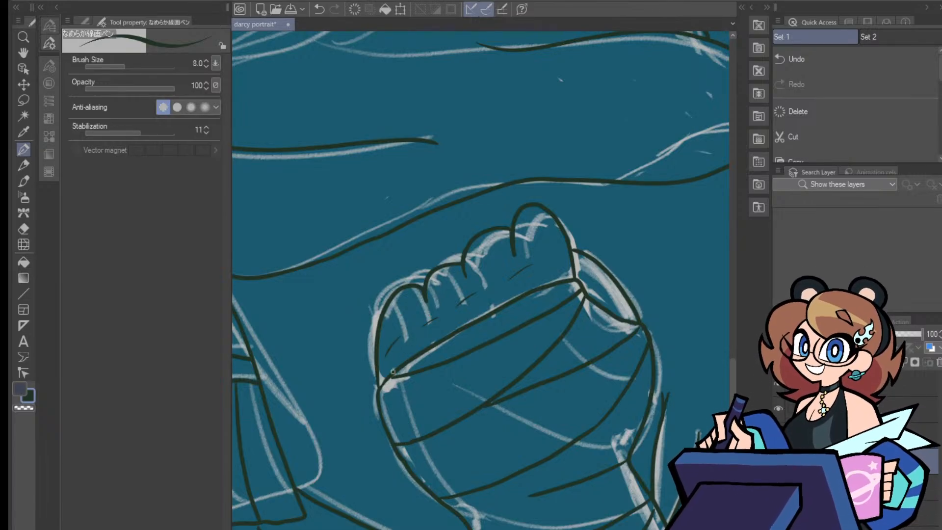
Examine the inked fist within the whole portrait and beside the reference images
key(ctrl+minus)
key(ctrl+minus)
key(ctrl+minus)
key(ctrl+minus)
key(ctrl+minus)
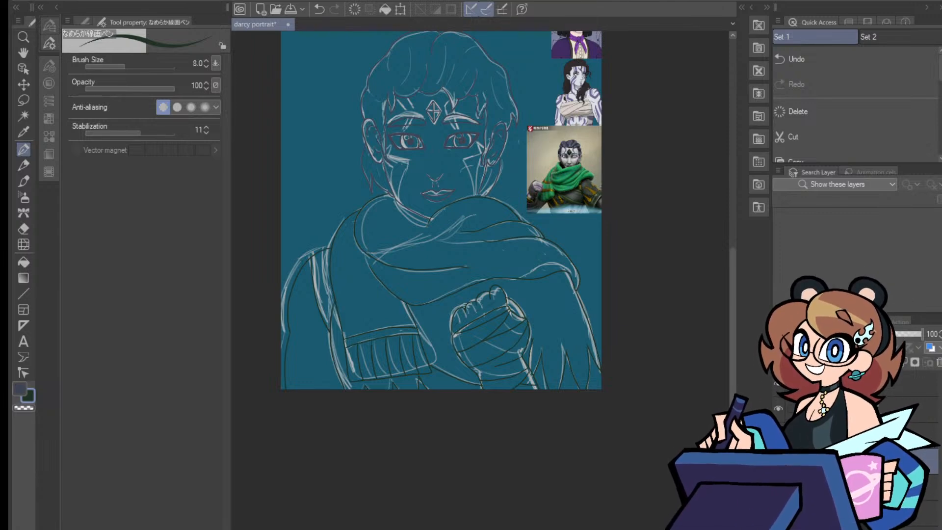
key(ctrl+plus)
key(ctrl+plus)
key(ctrl+plus)
key(ctrl+plus)
key(ctrl+plus)
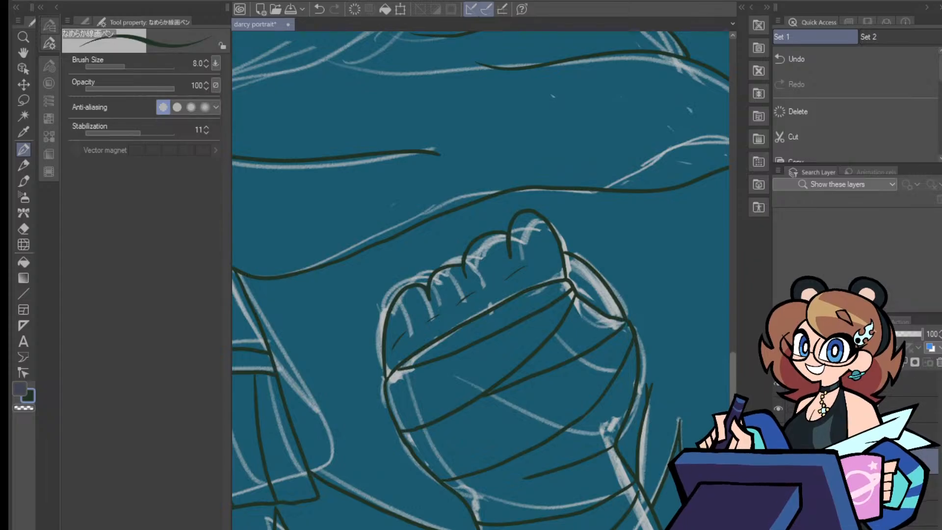
Erase the crease marks on the fingers with a size 20.8 eraser and ink new short creases in their place
scroll(480, 280, up, 5)
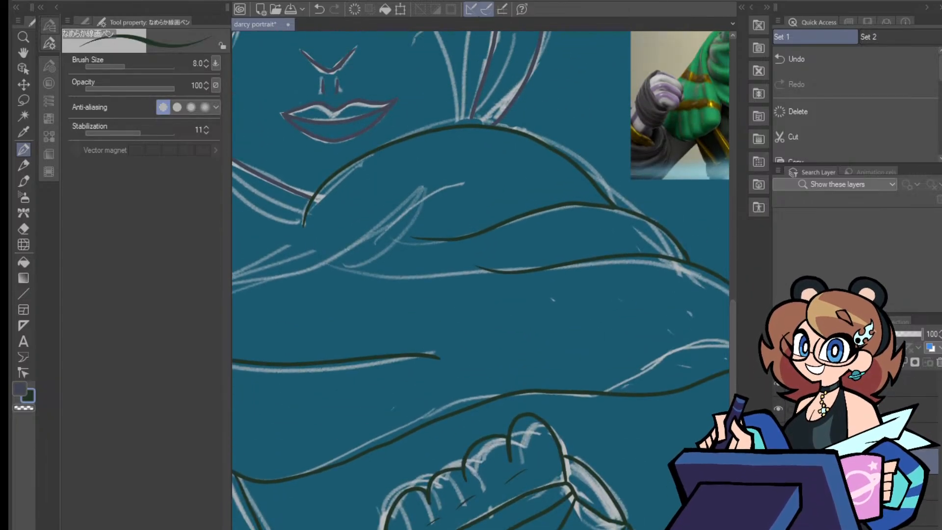
click(24, 228)
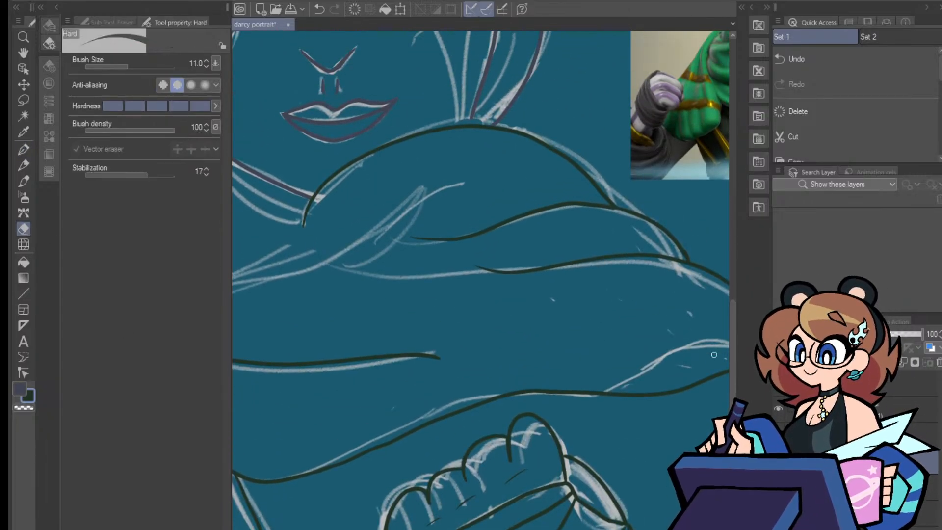
scroll(481, 280, down, 3)
click(134, 67)
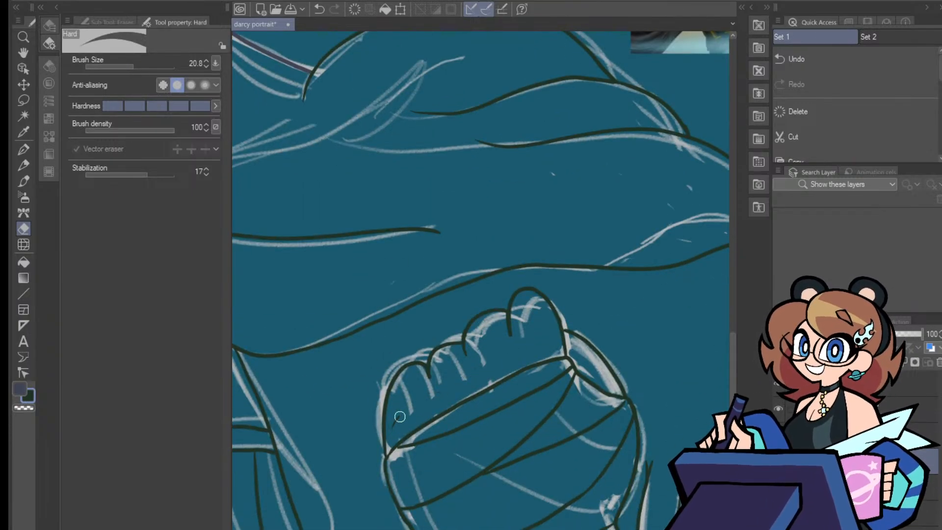
click(24, 148)
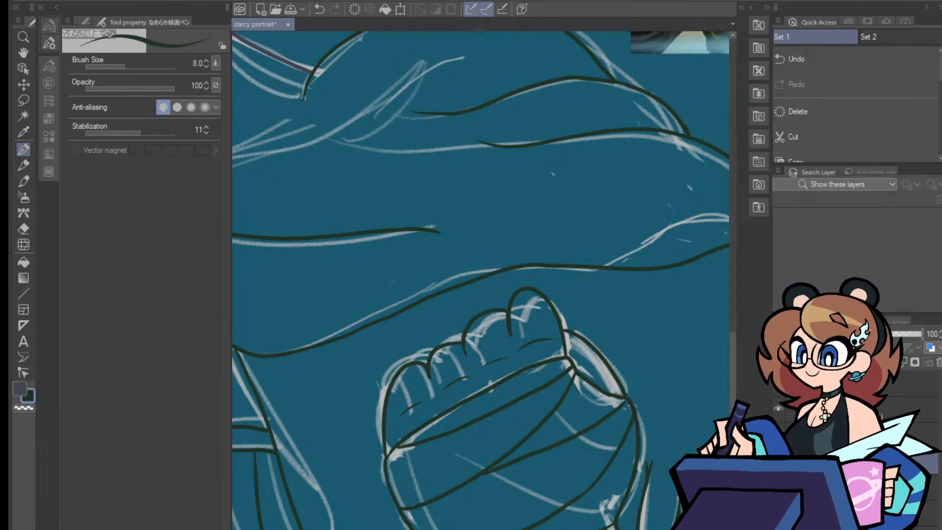
Clean up the junction where the wrap lines meet the fist's outline at the lower end of the small curved shape
click(23, 229)
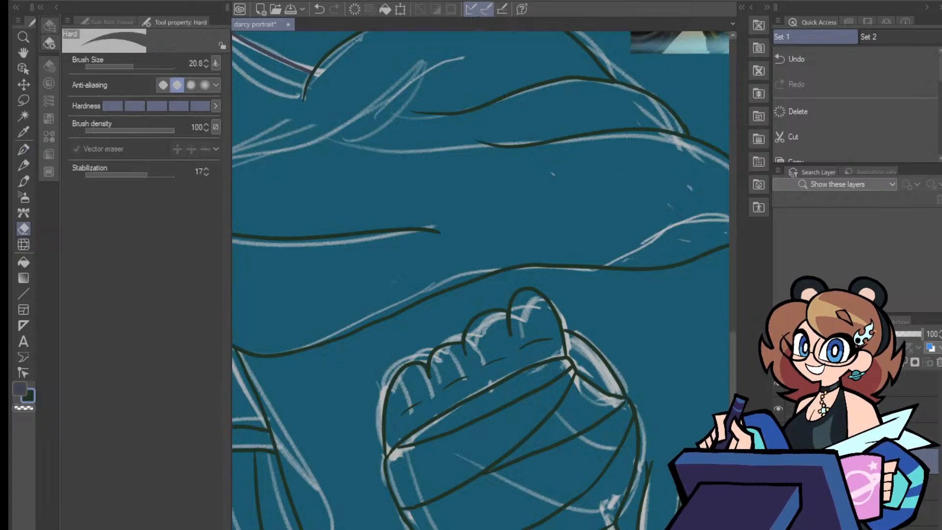
key(ctrl+plus)
key(ctrl+plus)
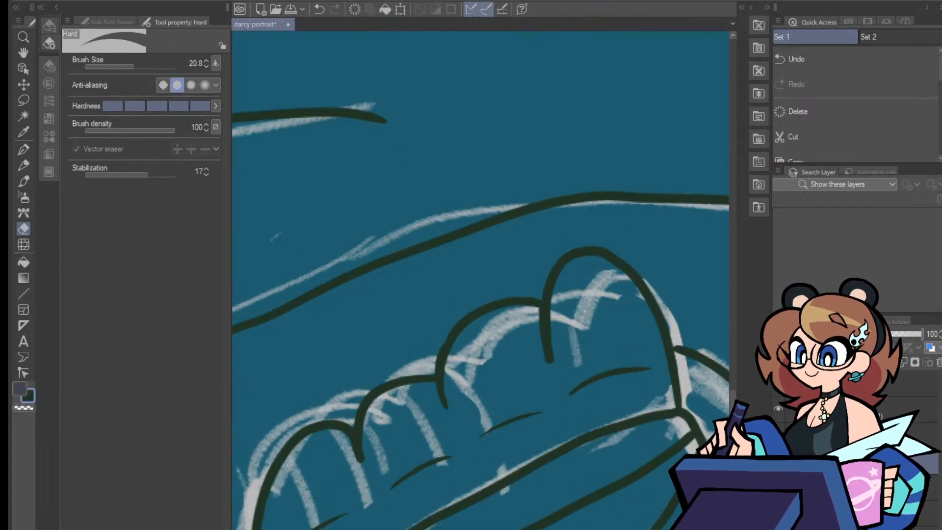
scroll(481, 279, down, 5)
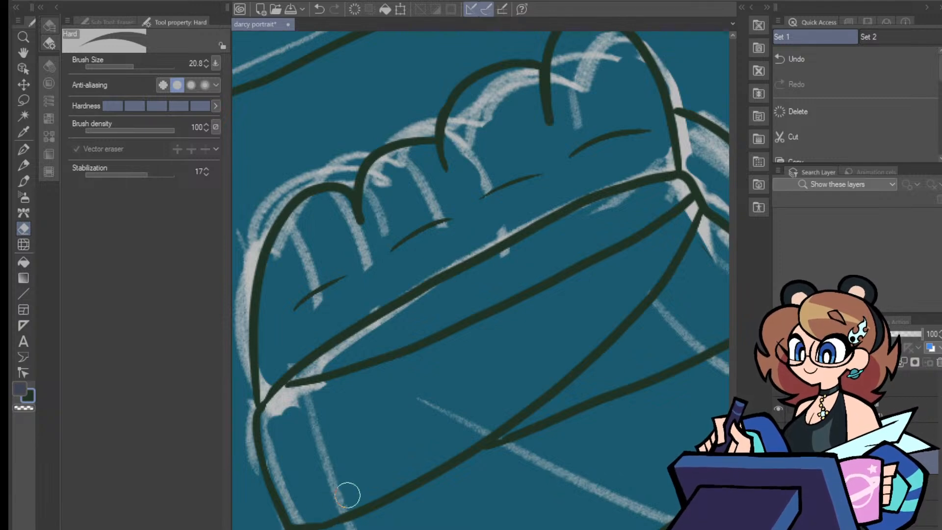
scroll(481, 280, right, 7)
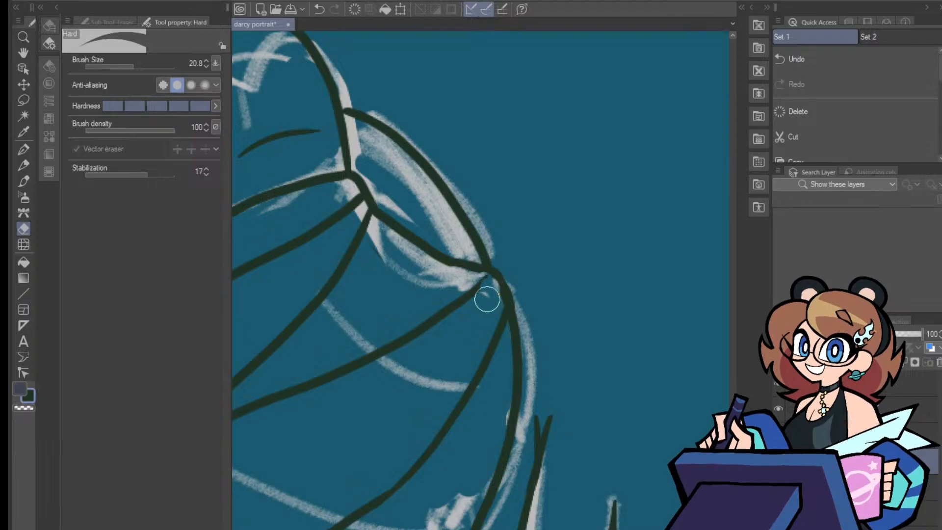
click(24, 149)
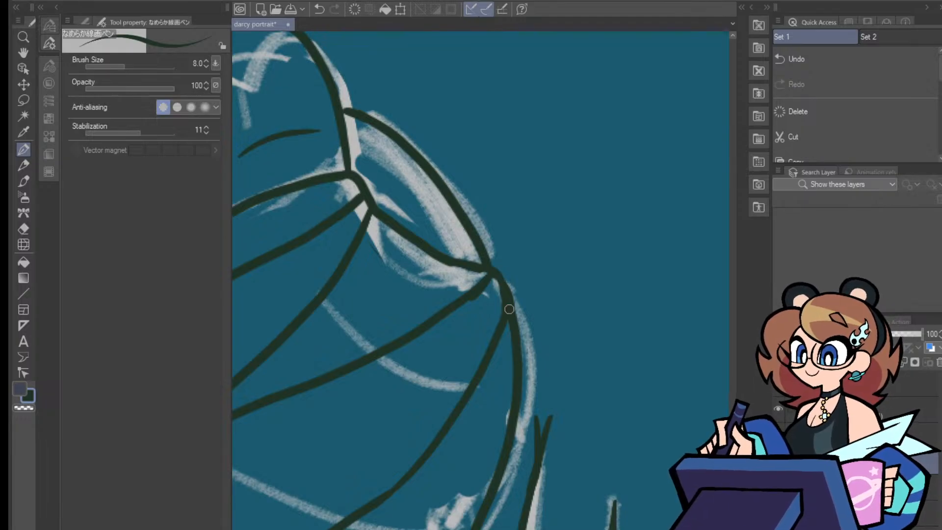
click(23, 229)
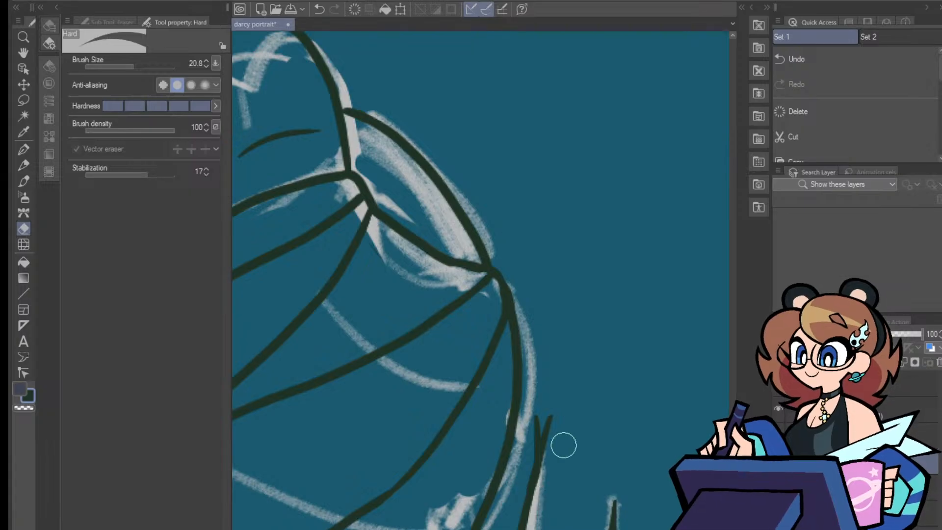
Extend the lowest wrap line on the fist across to the neighbouring wrap line and trim its uneven thickness
click(24, 150)
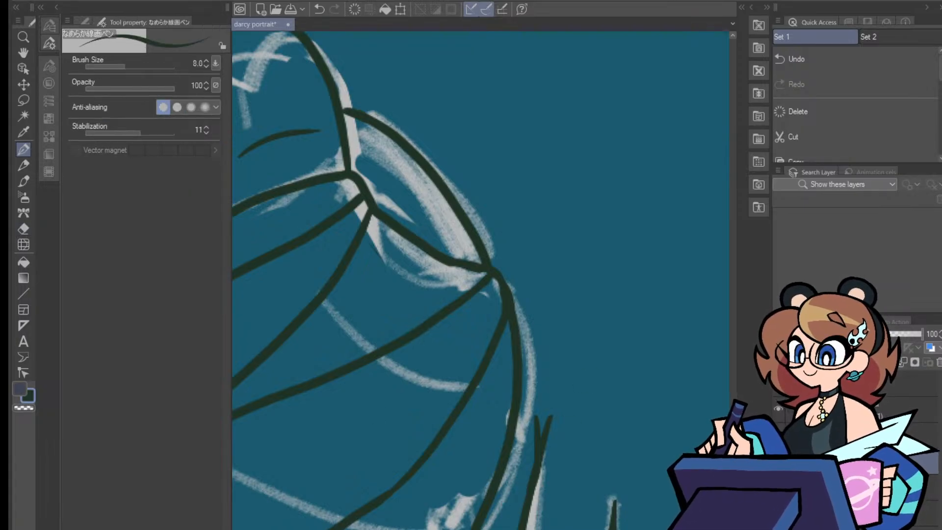
scroll(481, 280, down, 5)
scroll(631, 237, left, 4)
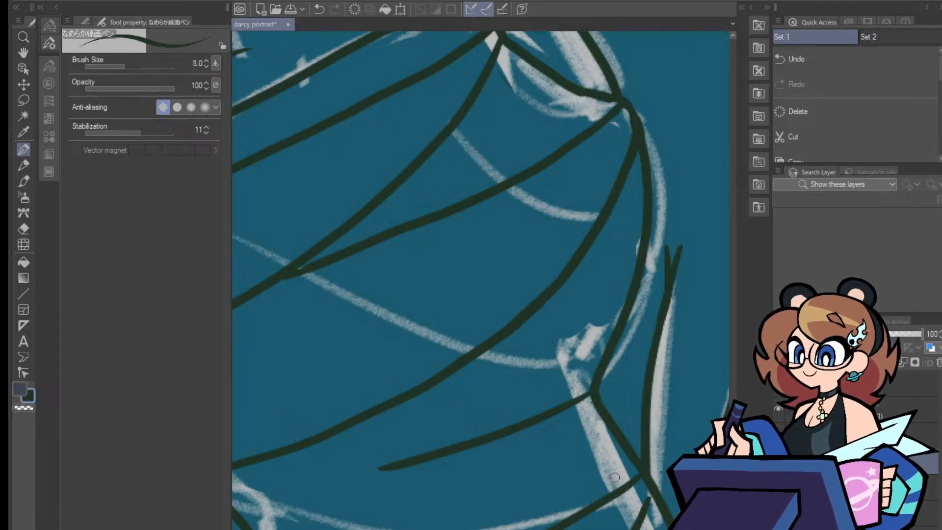
scroll(481, 280, left, 7)
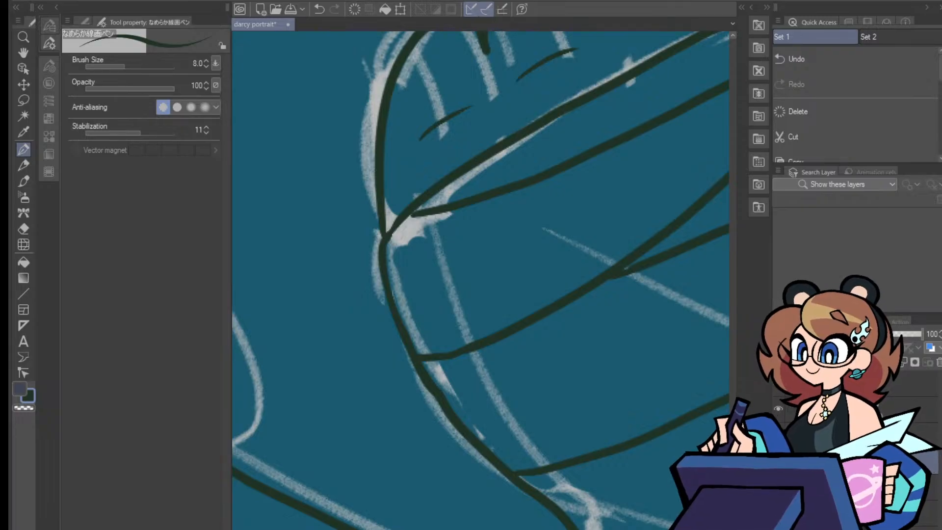
scroll(431, 473, right, 6)
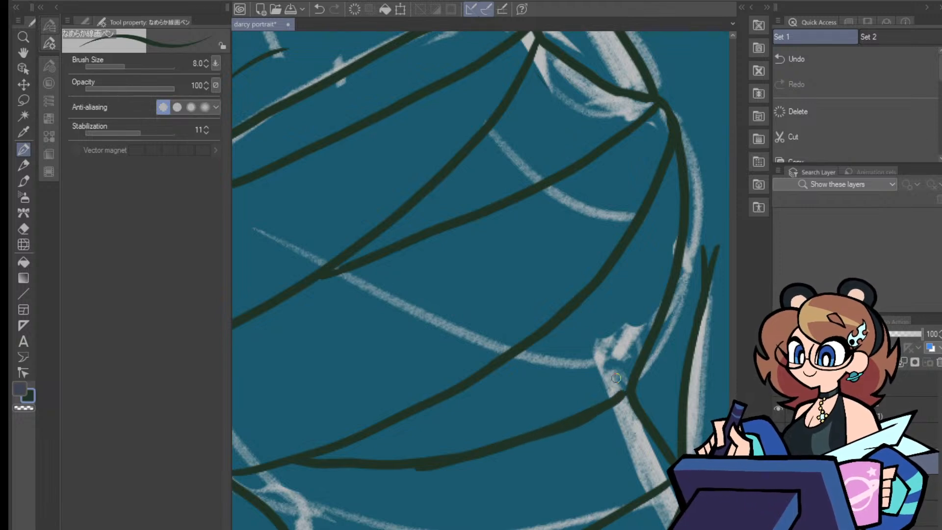
click(24, 229)
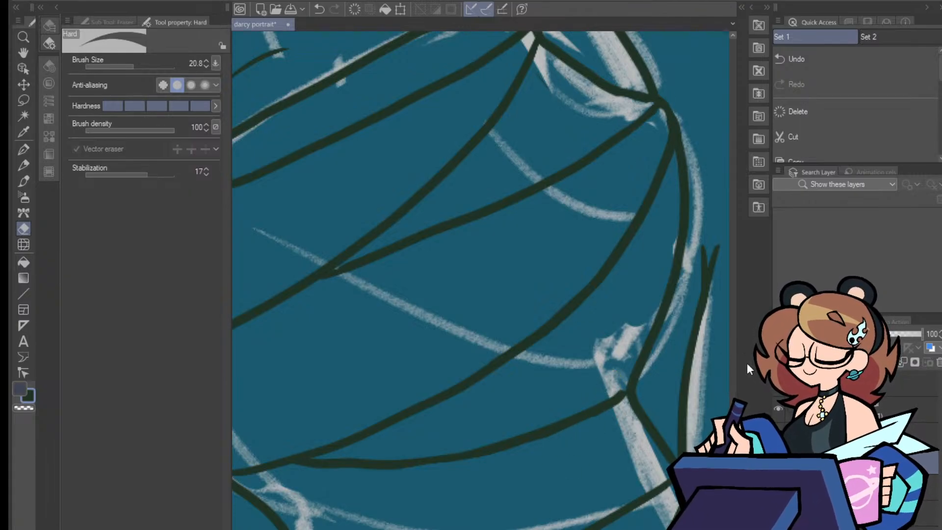
scroll(481, 279, down, 5)
scroll(481, 280, up, 11)
scroll(481, 279, down, 1)
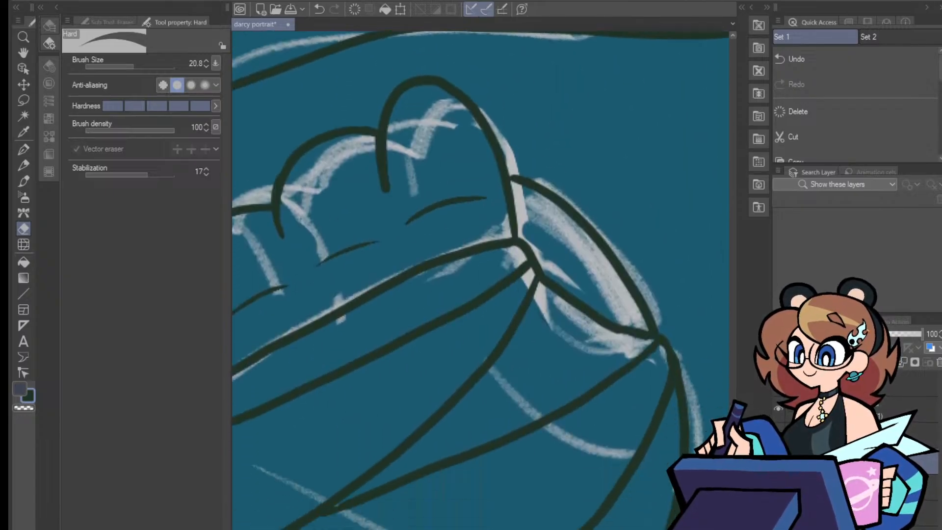
Examine the fist's finger line art up close and against the full portrait and the green-scarf reference image
scroll(481, 280, down, 1)
scroll(481, 280, left, 5)
scroll(480, 280, right, 2)
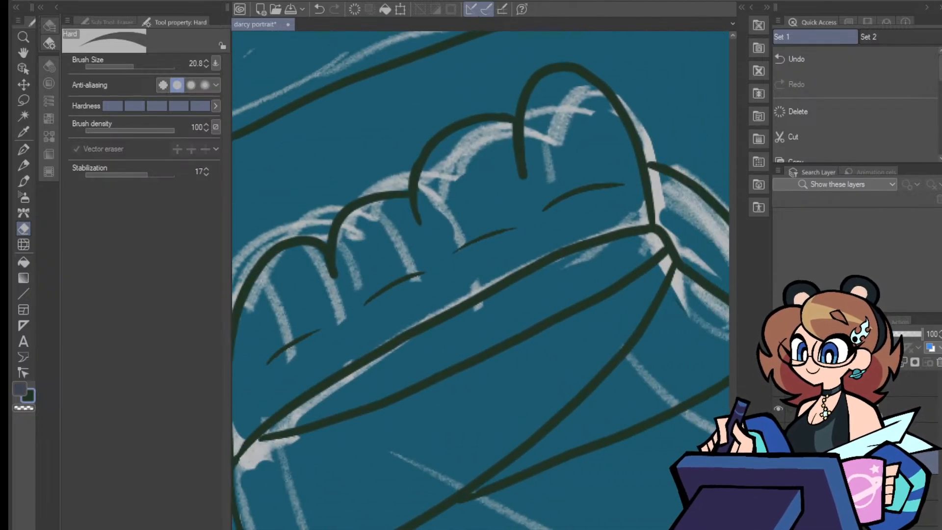
scroll(483, 316, down, 4)
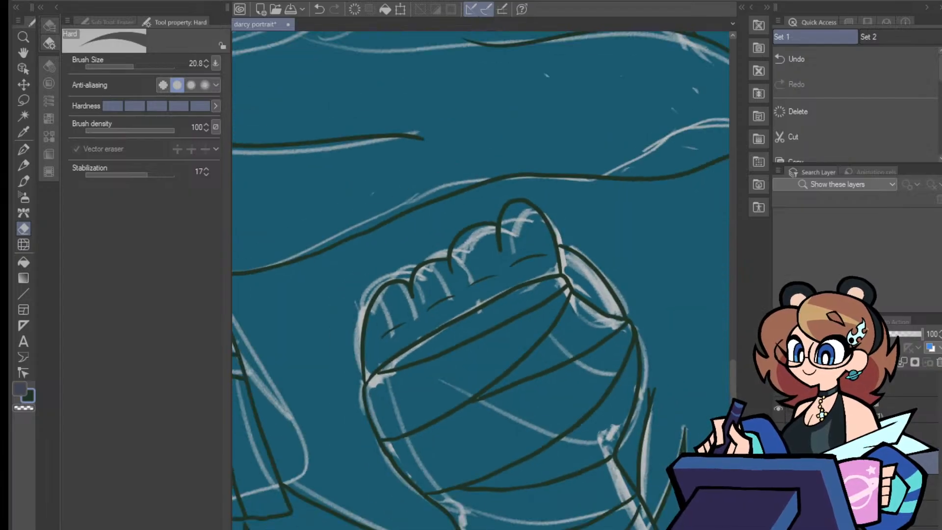
scroll(483, 316, up, 4)
click(23, 153)
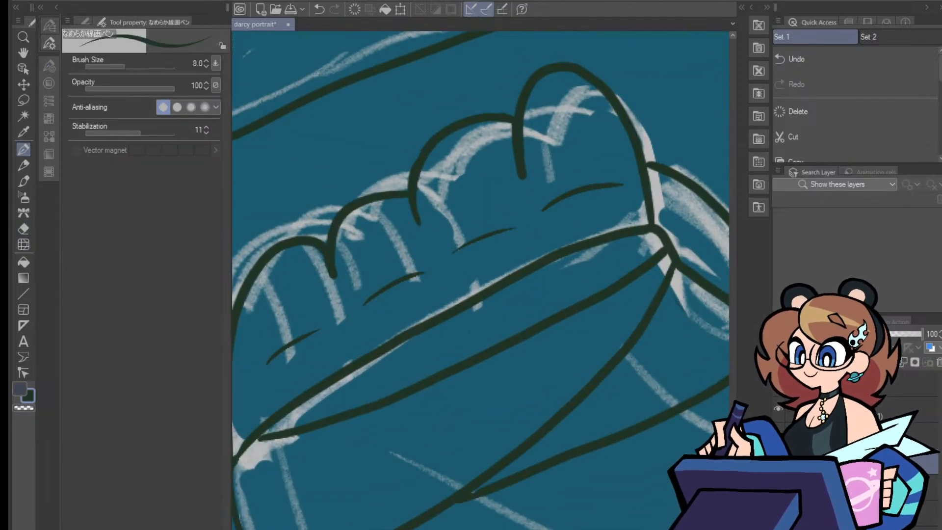
scroll(480, 280, left, 6)
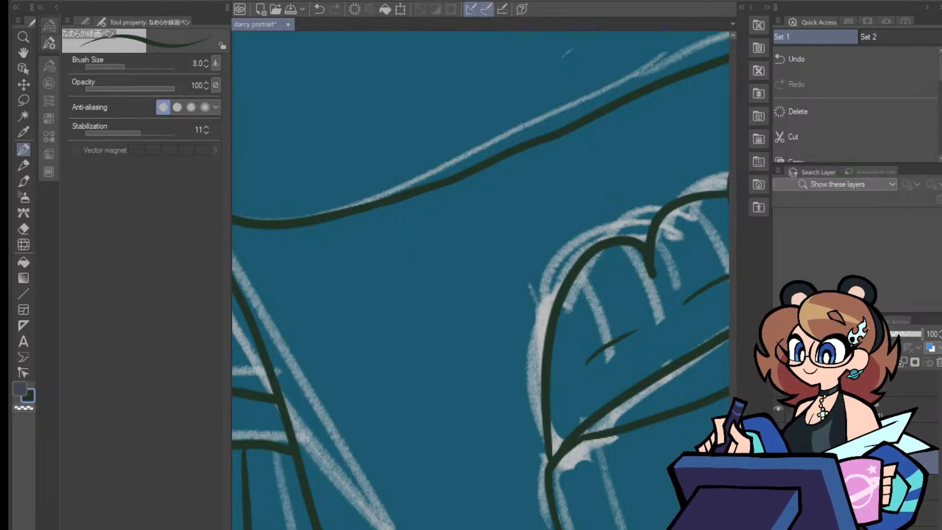
scroll(480, 280, down, 3)
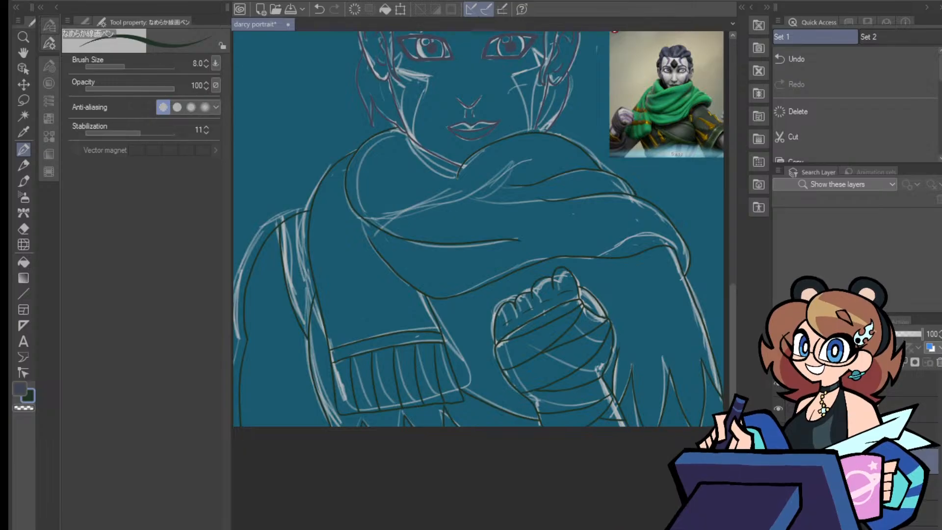
scroll(481, 231, right, 2)
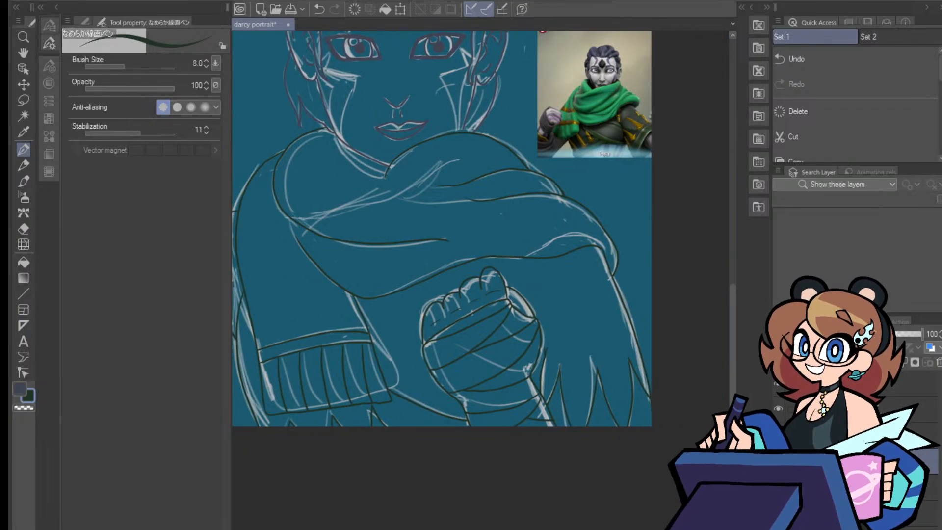
scroll(442, 260, up, 2)
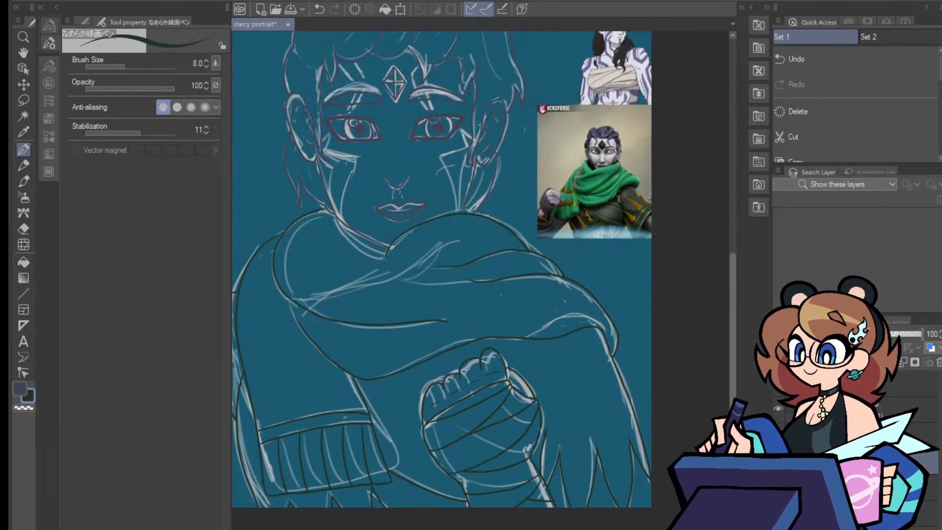
scroll(441, 259, down, 2)
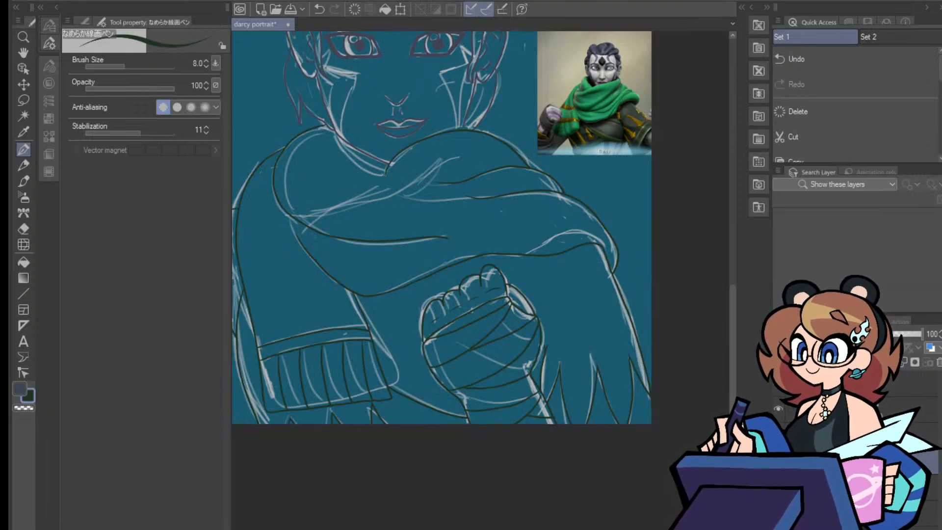
Trace the thumb's outer edge beside the fist in muted purple with the size 8 pen, and erase that whole edge with the size 20.8 eraser
click(19, 389)
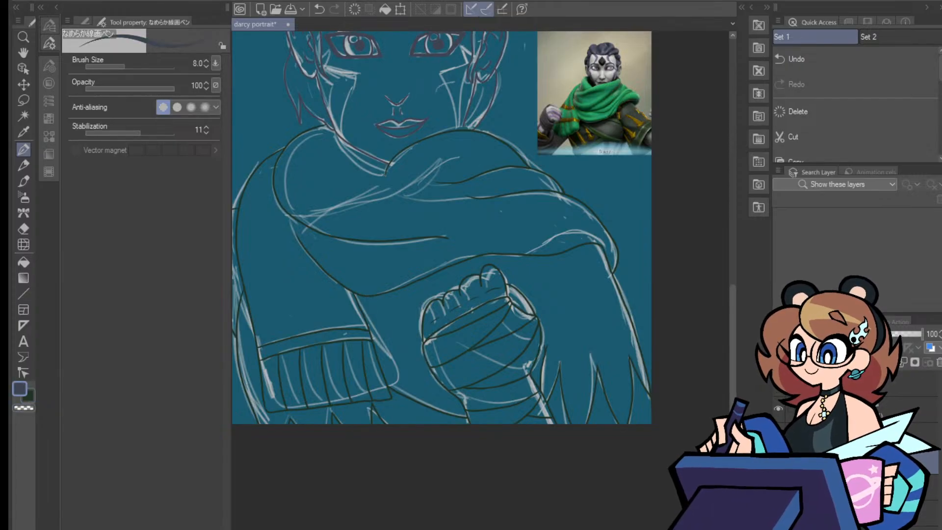
key(ctrl+plus)
key(ctrl+plus)
key(ctrl+plus)
key(ctrl+plus)
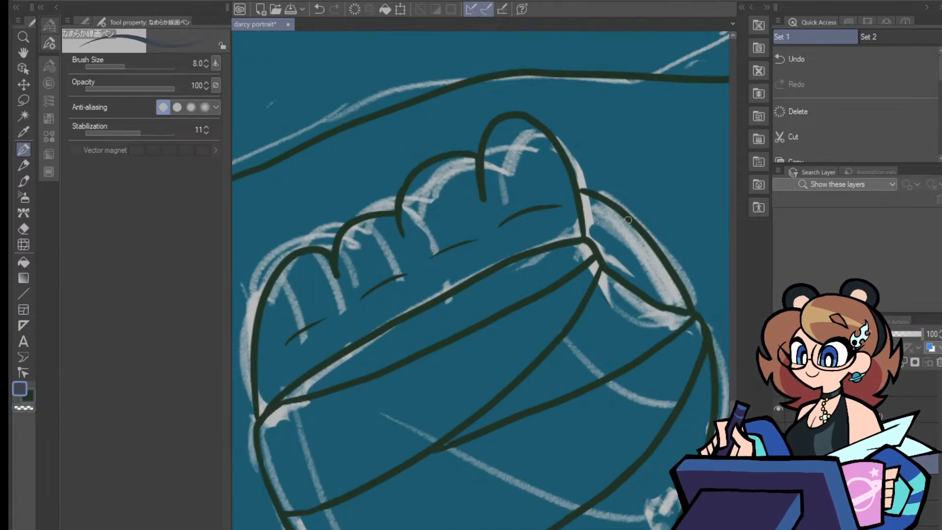
mouse_move(579, 189)
mouse_down()
mouse_move(634, 231)
mouse_move(692, 308)
mouse_up()
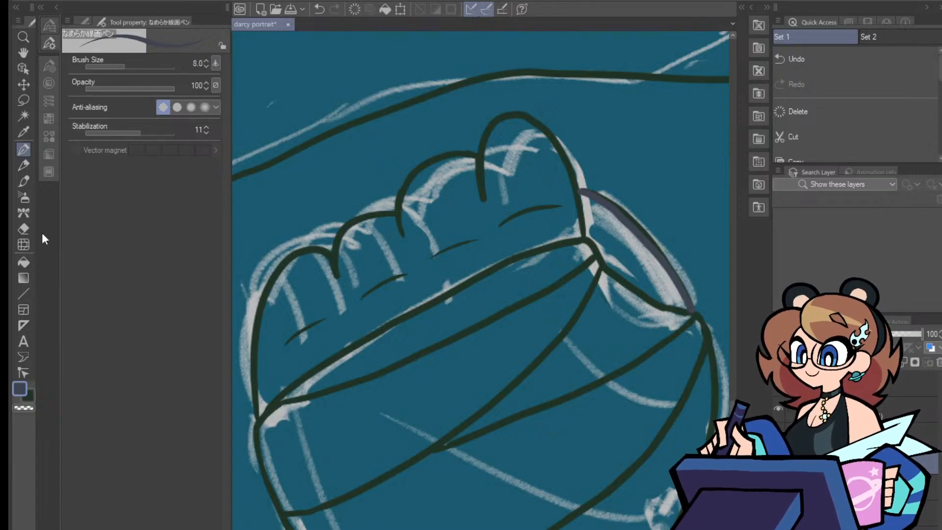
click(24, 229)
mouse_move(586, 193)
mouse_down()
mouse_move(601, 183)
mouse_move(592, 206)
mouse_move(594, 184)
mouse_move(622, 191)
mouse_move(660, 231)
mouse_move(685, 294)
mouse_up()
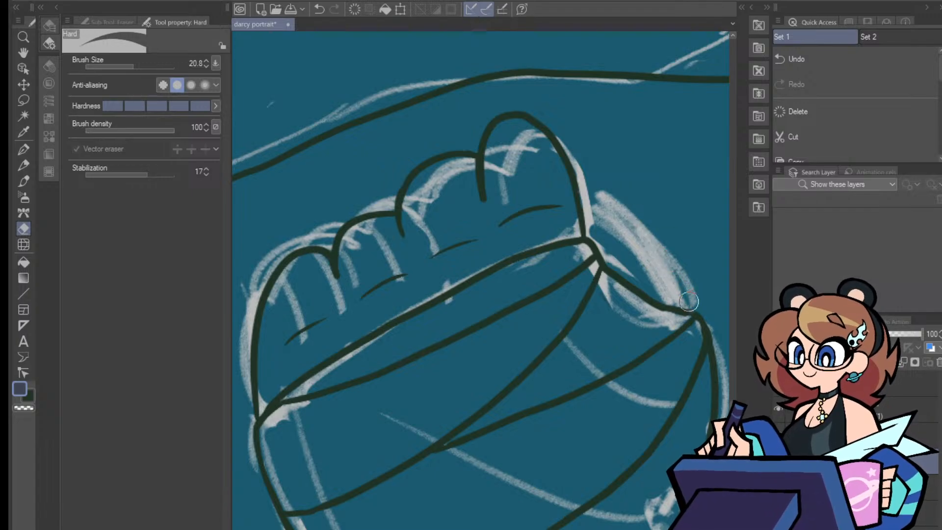
Reinforce the wrap line below the thumb in dark green up to the corner where it meets the hand's outline
click(23, 150)
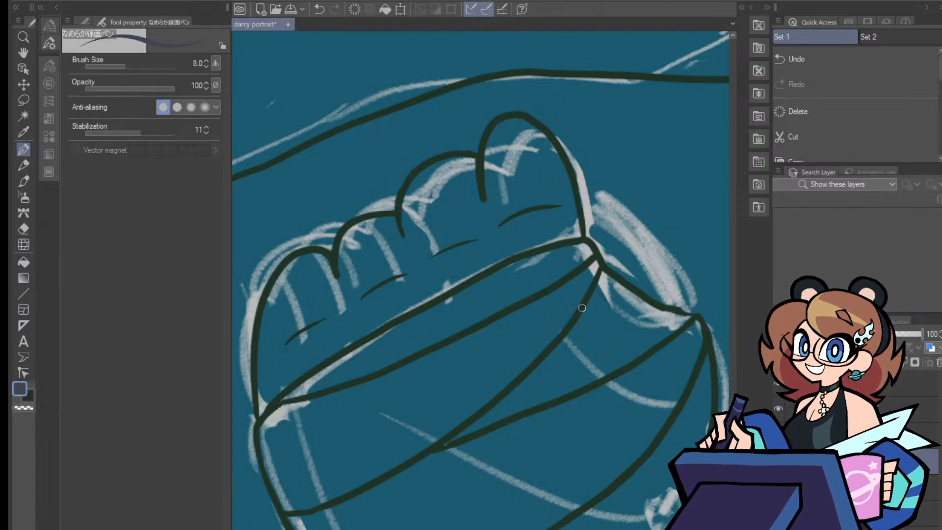
click(27, 394)
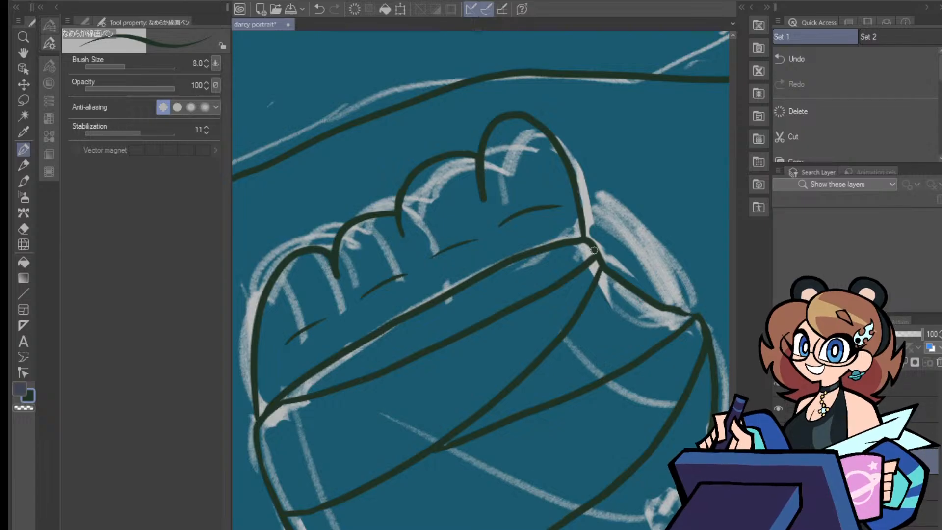
mouse_move(608, 275)
mouse_down()
mouse_move(645, 301)
mouse_move(702, 318)
mouse_up()
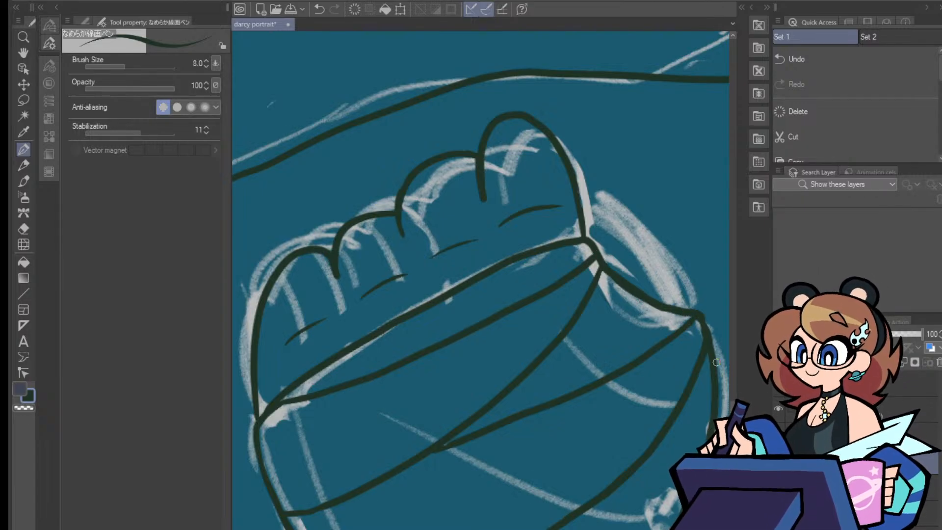
Redraw the thumb's outer outline in muted purple as one curve from the index finger to the wrap's corner
key(x)
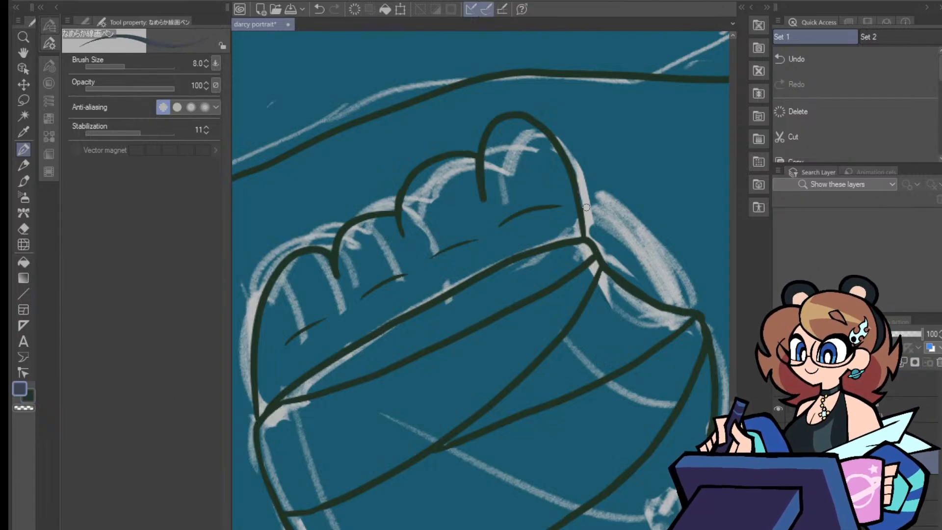
mouse_move(581, 192)
mouse_down()
mouse_move(619, 203)
mouse_move(659, 245)
mouse_move(696, 309)
mouse_up()
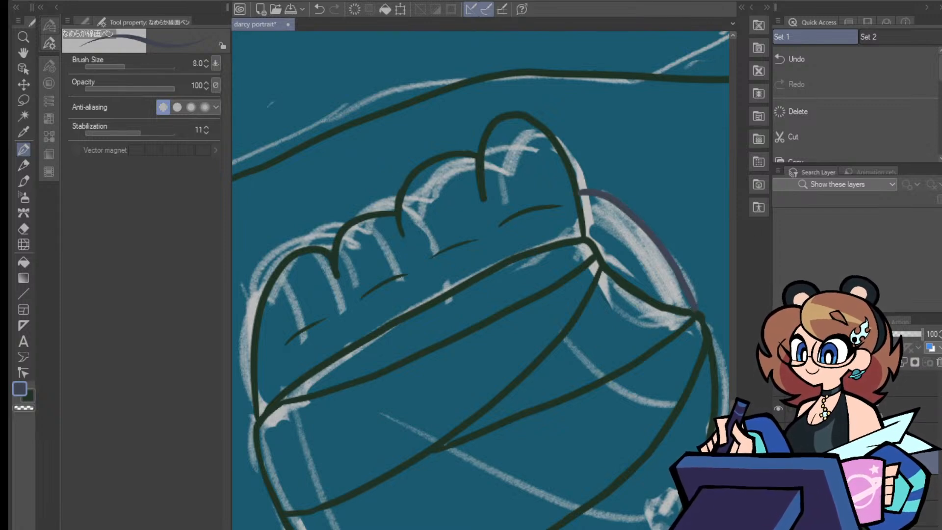
key(ctrl+z)
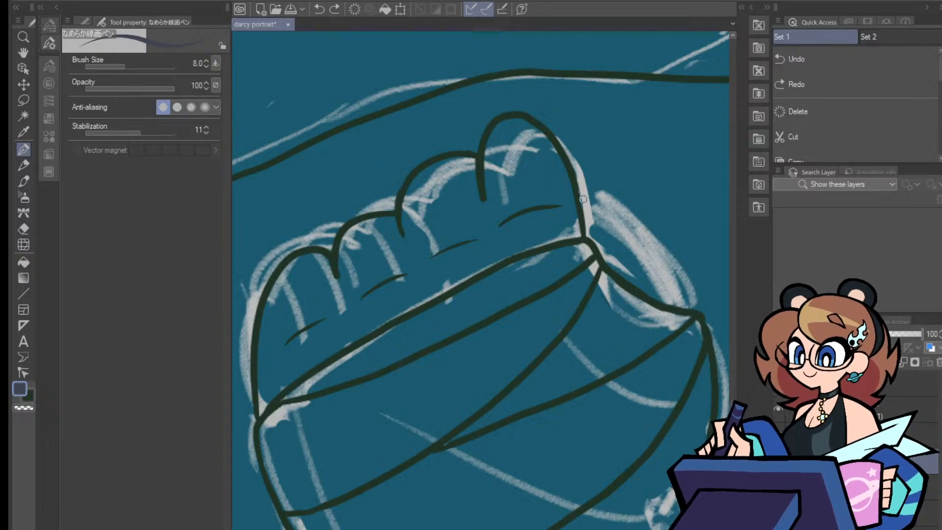
mouse_move(582, 198)
mouse_down()
mouse_move(637, 222)
mouse_move(692, 304)
mouse_up()
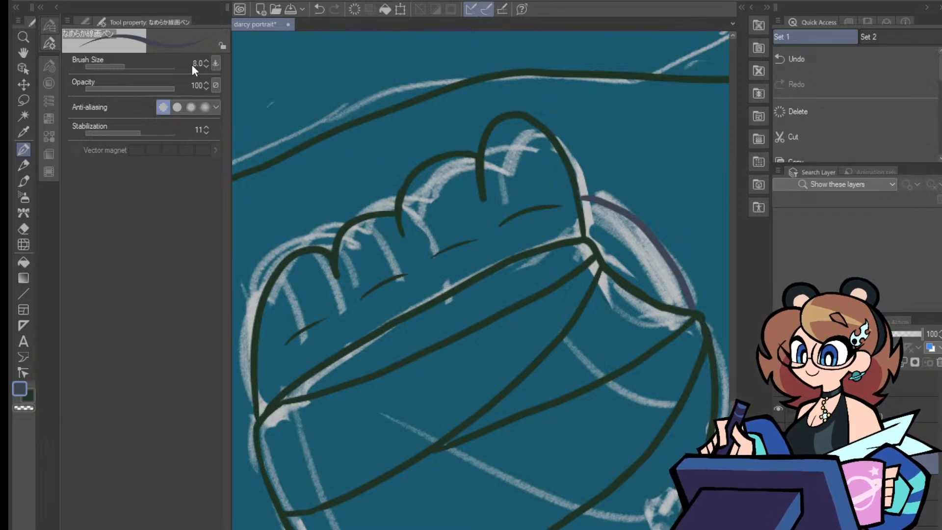
Set the pen size to 10 and trace over the four finger outlines and their crease marks in muted purple
click(207, 60)
mouse_move(486, 199)
mouse_down()
mouse_move(485, 153)
mouse_move(501, 121)
mouse_move(518, 118)
mouse_move(555, 146)
mouse_move(581, 234)
mouse_up()
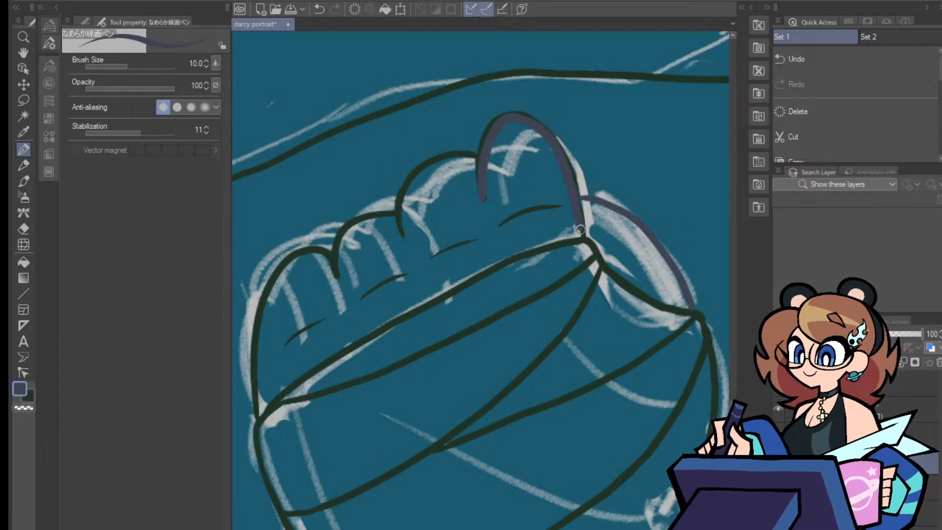
mouse_move(479, 160)
mouse_down()
mouse_move(460, 153)
mouse_move(406, 178)
mouse_move(398, 234)
mouse_move(371, 211)
mouse_move(338, 277)
mouse_move(269, 294)
mouse_move(255, 385)
mouse_move(260, 413)
mouse_up()
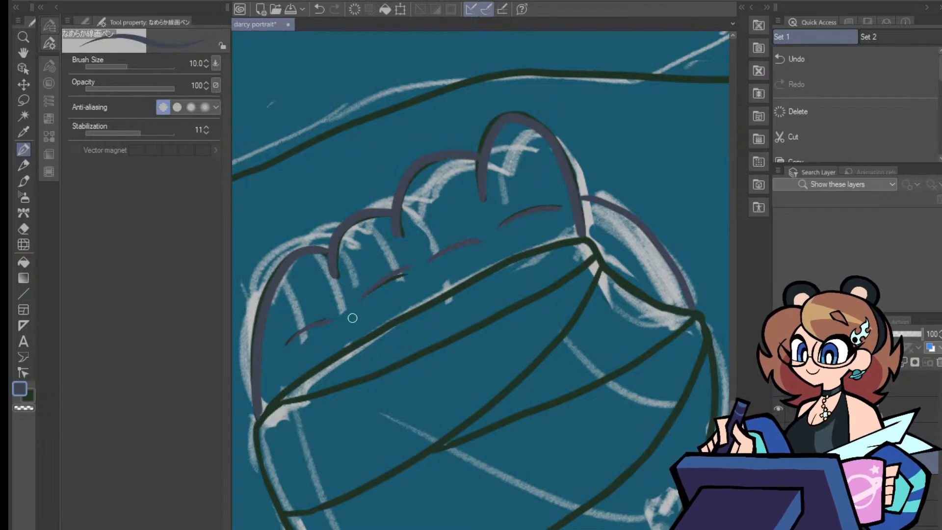
Erase the finger creases and redraw them closer to the wrap in muted purple, and thicken the thumb's outer outline
click(23, 229)
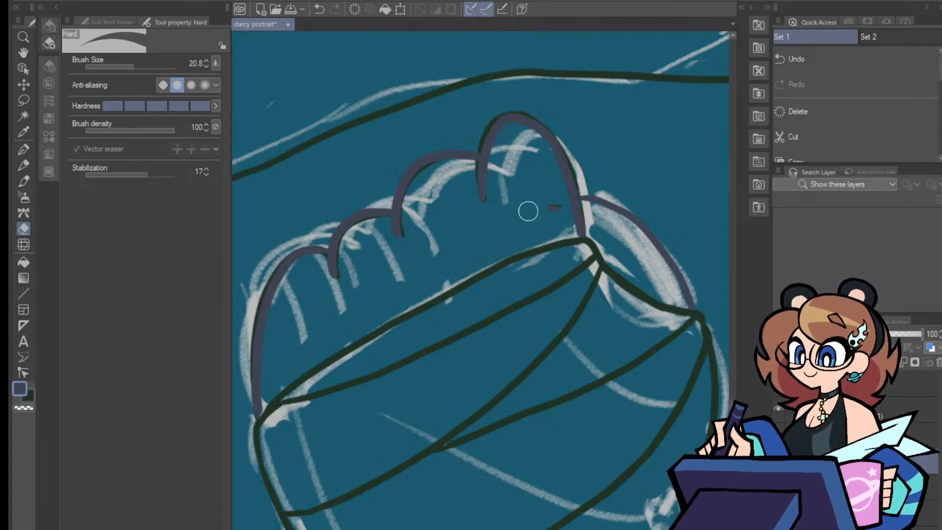
click(24, 150)
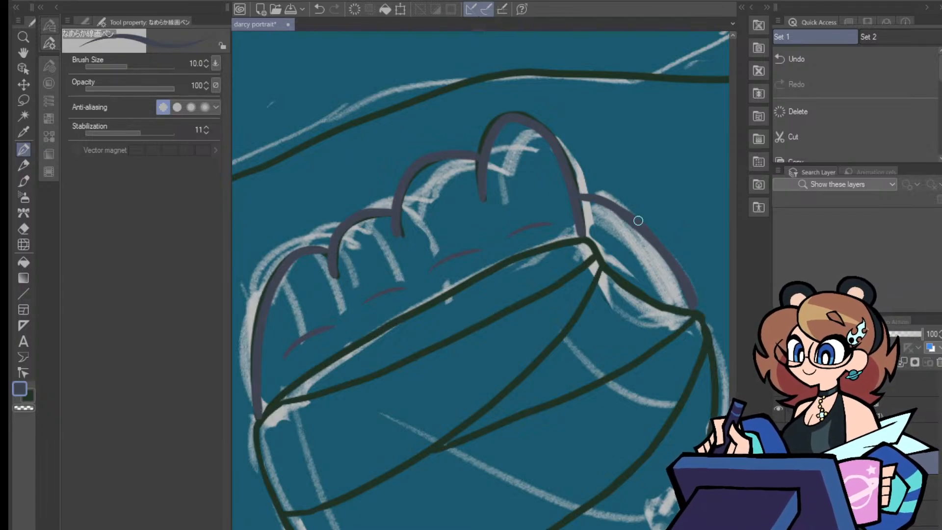
key(ctrl+z)
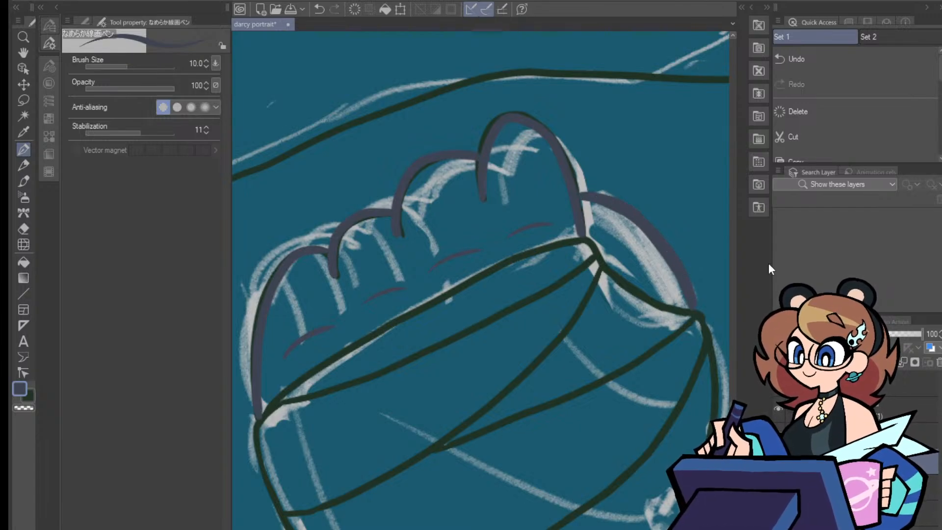
Erase the rounded top of the finger nearest the thumb and redraw it as a wider muted purple arc
click(23, 228)
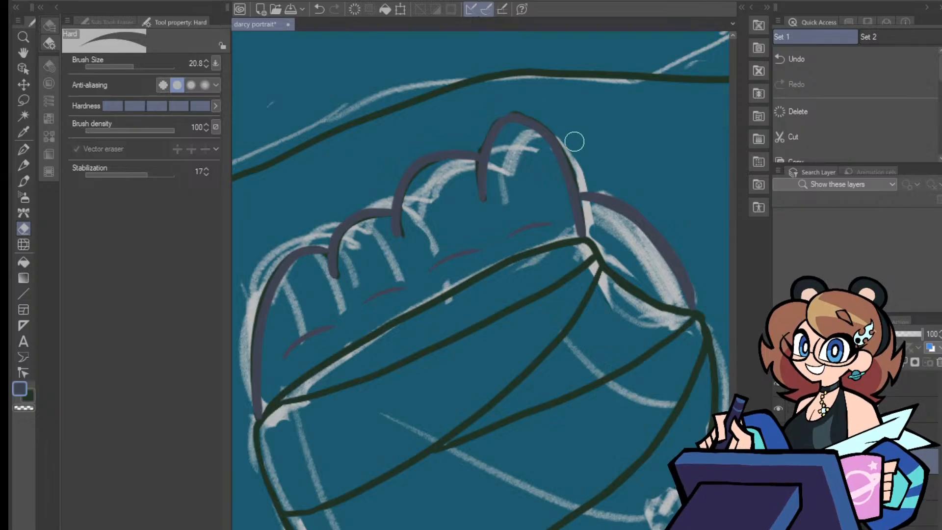
mouse_move(569, 148)
mouse_down()
mouse_move(515, 115)
mouse_move(483, 129)
mouse_move(508, 142)
mouse_up()
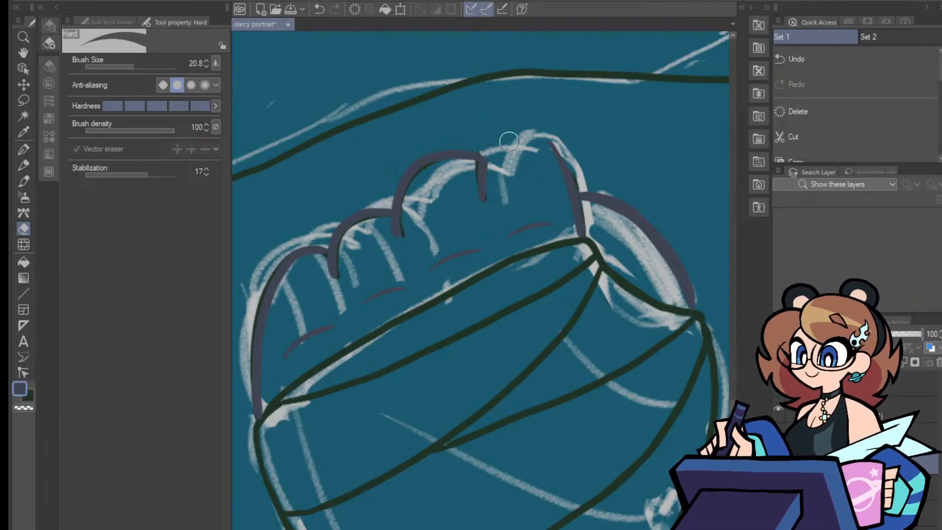
click(23, 149)
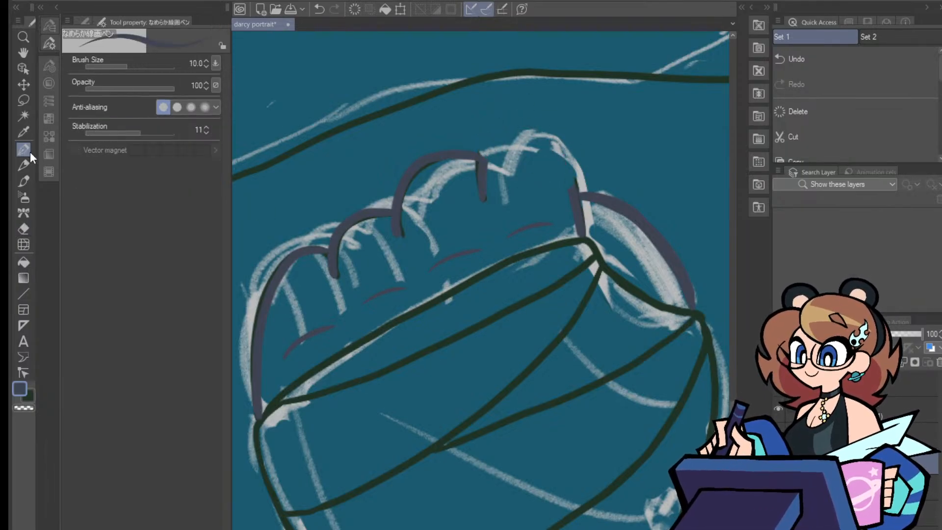
mouse_move(482, 156)
mouse_down()
mouse_move(499, 139)
mouse_move(551, 143)
mouse_up()
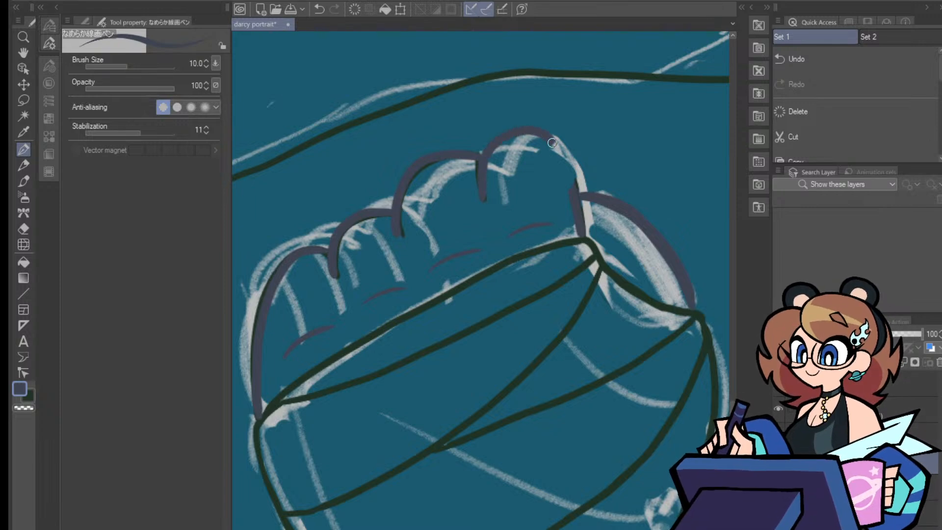
key(ctrl+z)
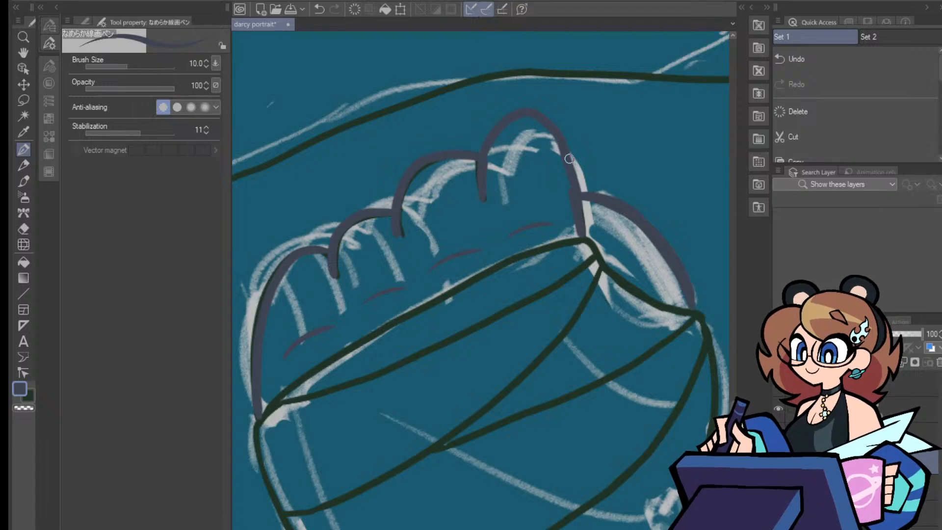
click(23, 229)
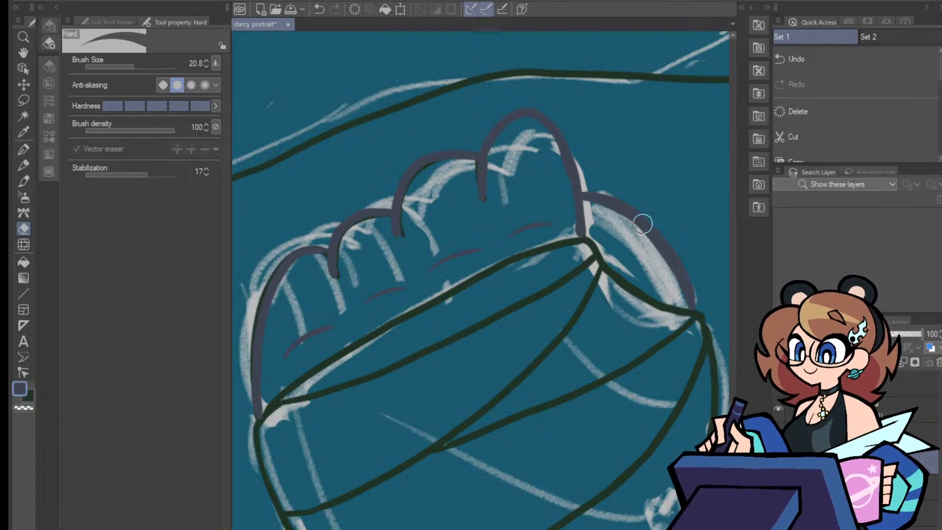
Examine the purple finger and thumb outlines within the whole portrait and up close beneath the scarf's lower edge
key(ctrl+minus)
key(ctrl+minus)
key(ctrl+minus)
key(ctrl+minus)
key(ctrl+minus)
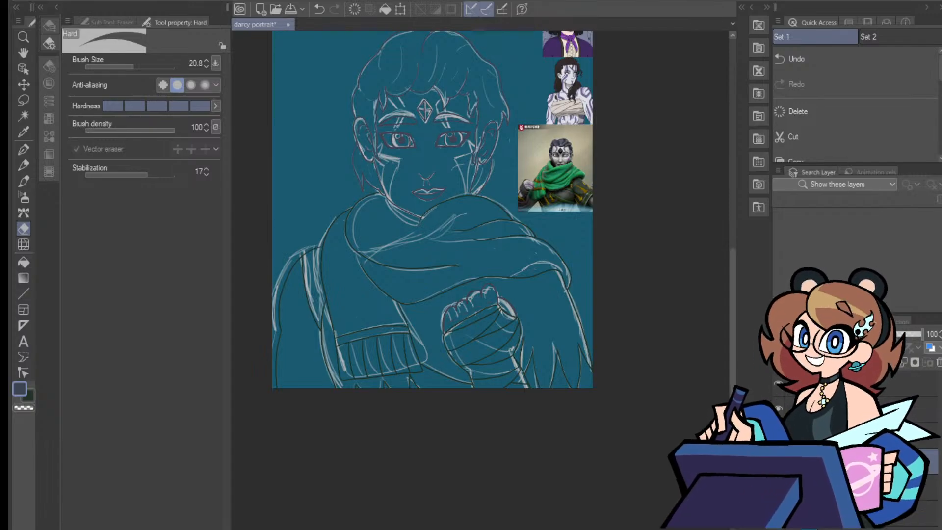
scroll(482, 316, up, 4)
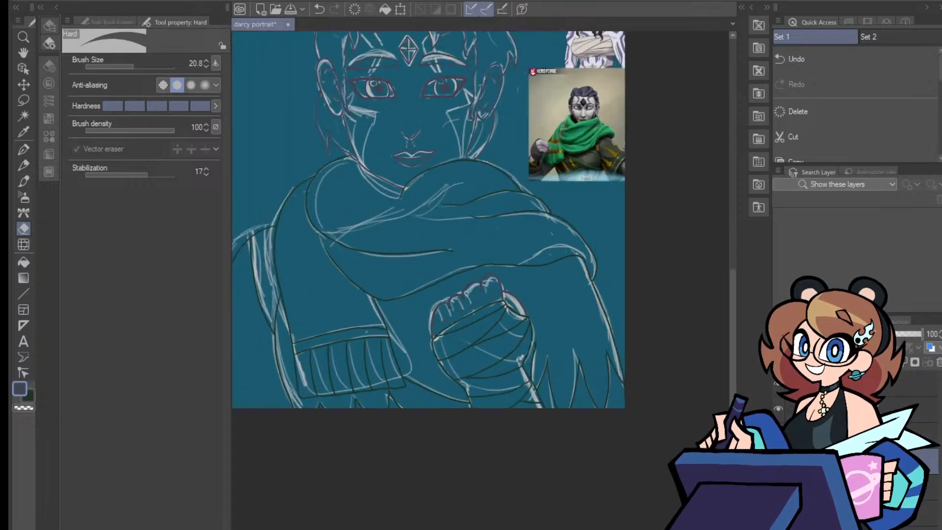
drag(731, 370, 725, 339)
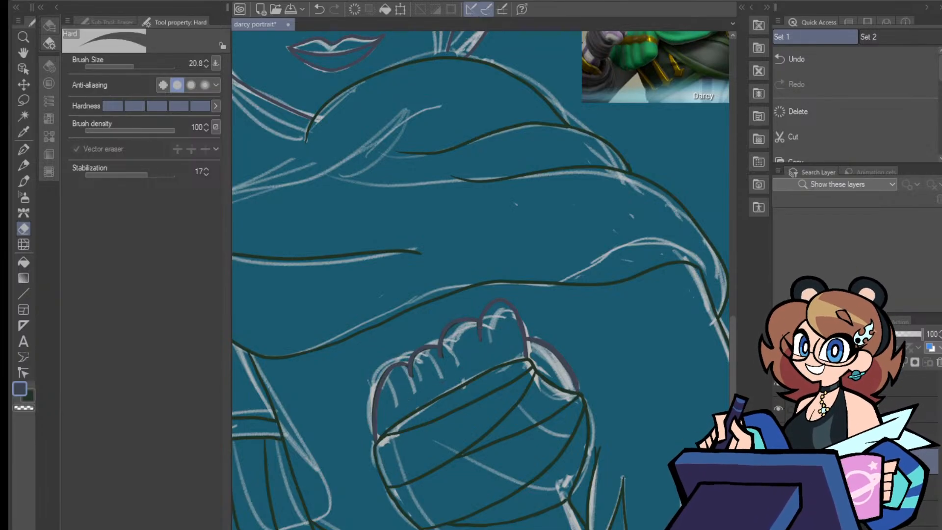
scroll(482, 321, up, 4)
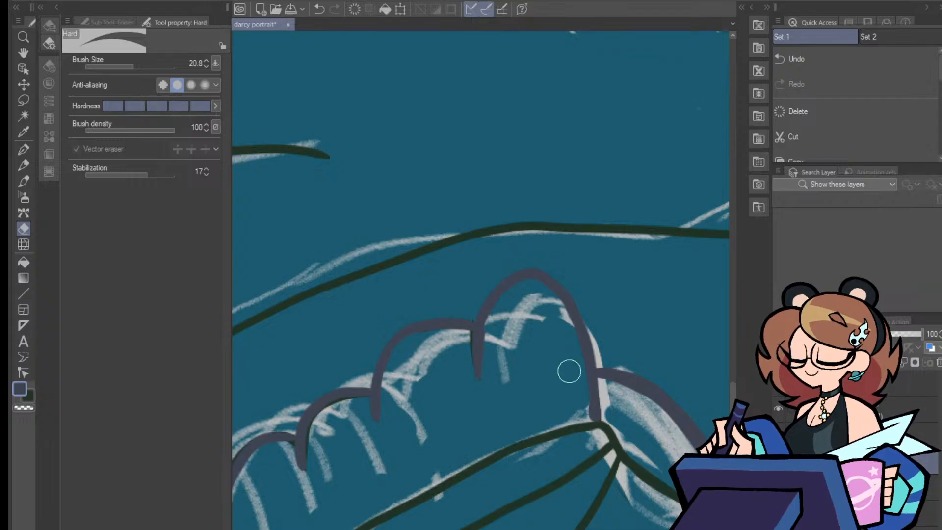
scroll(481, 279, left, 3)
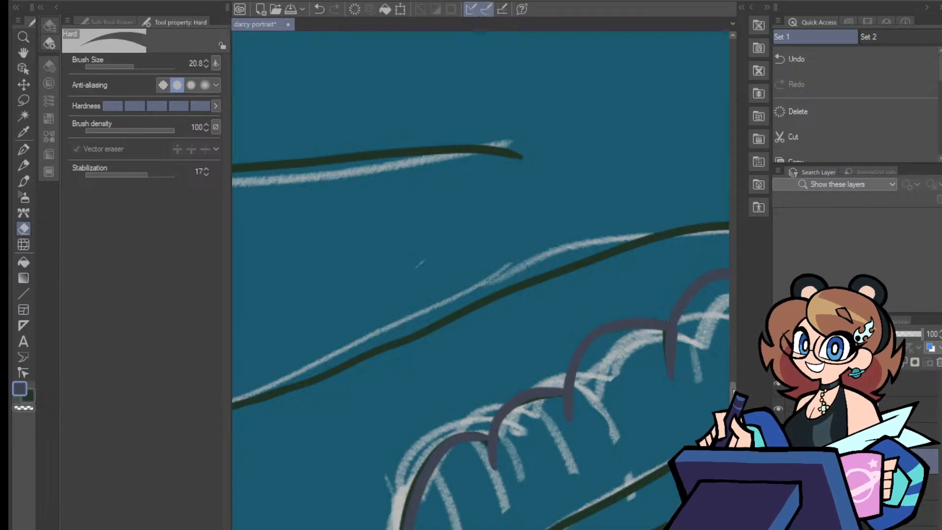
Lasso-select the purple outlines of the four fingers above the wrap's upper edge, leaving out the thumb
scroll(538, 414, down, 5)
key(ctrl+minus)
key(ctrl+minus)
key(ctrl+minus)
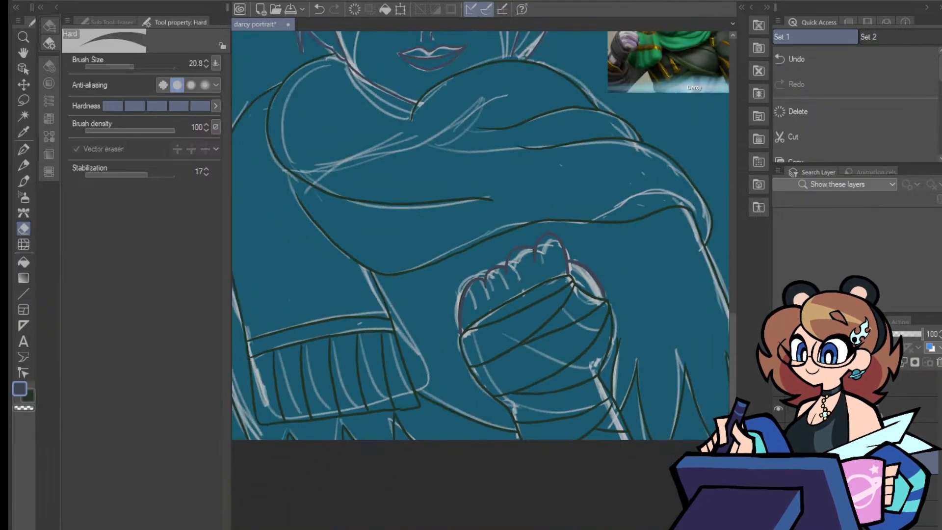
scroll(481, 280, up, 1)
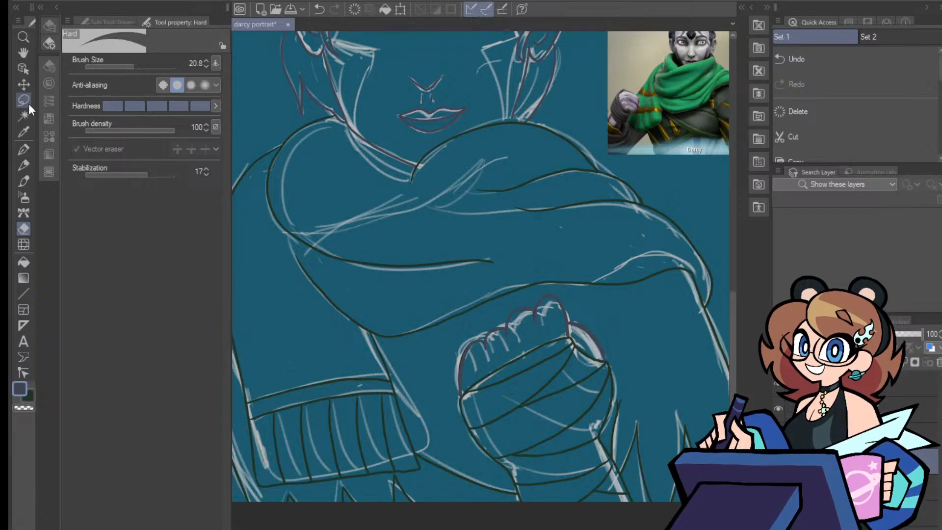
click(23, 100)
key(ctrl+plus)
key(ctrl+plus)
key(ctrl+plus)
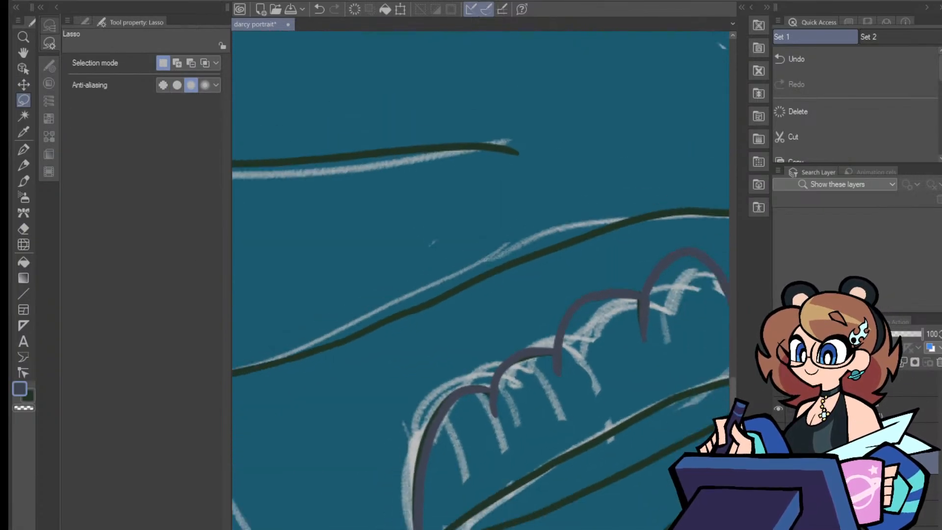
scroll(734, 395, down, 4)
scroll(481, 351, right, 4)
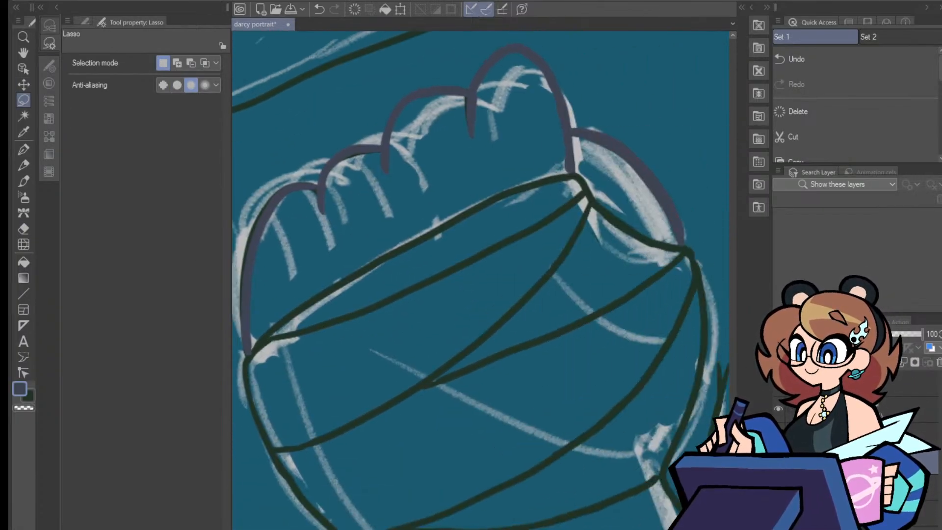
scroll(480, 351, left, 1)
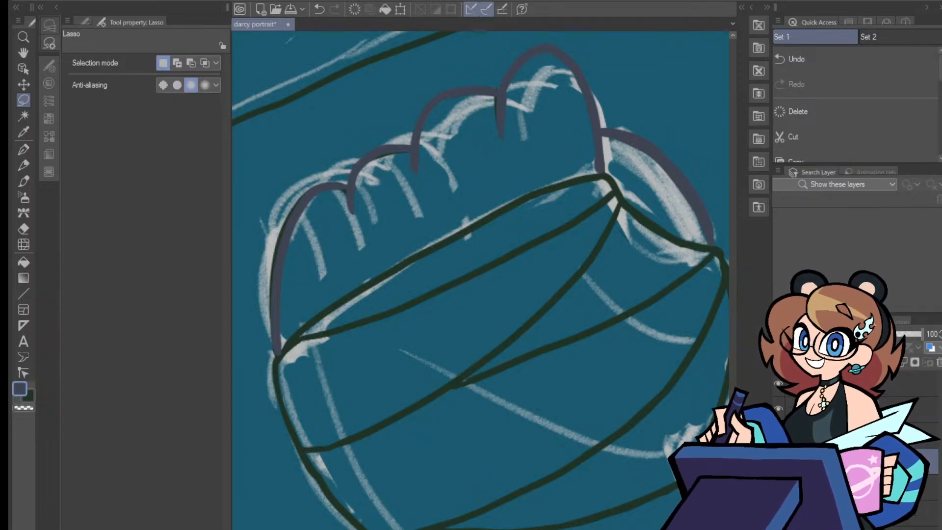
key(ctrl+minus)
key(ctrl+minus)
key(ctrl+plus)
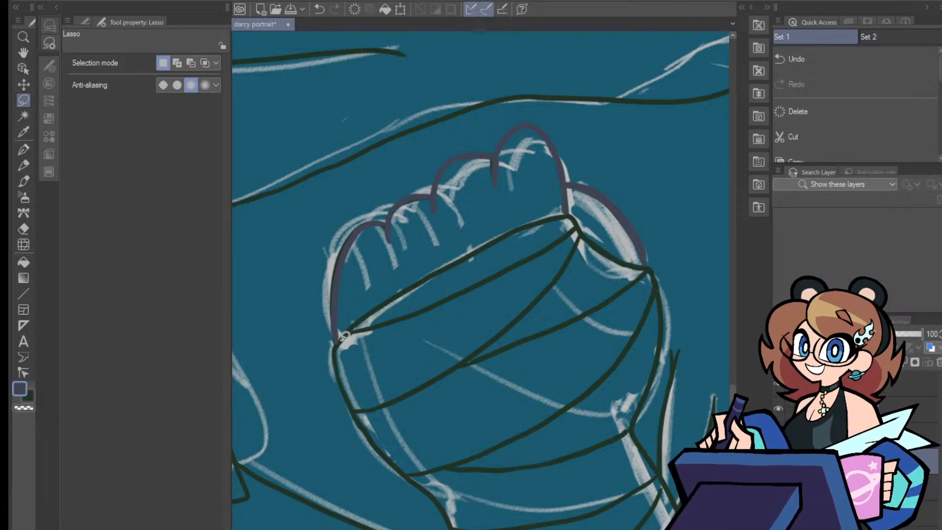
mouse_move(333, 344)
mouse_down()
mouse_move(325, 233)
mouse_move(398, 175)
mouse_move(513, 133)
mouse_move(581, 135)
mouse_up()
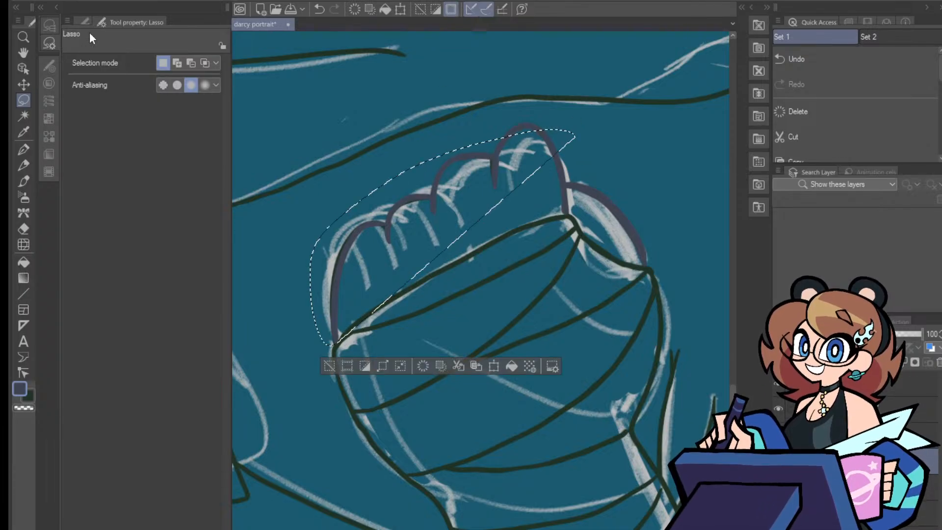
key(ctrl+z)
mouse_move(332, 344)
mouse_down()
mouse_move(302, 287)
mouse_move(372, 169)
mouse_move(472, 129)
mouse_move(555, 119)
mouse_move(575, 145)
mouse_move(576, 205)
mouse_move(532, 214)
mouse_move(409, 273)
mouse_move(336, 343)
mouse_up()
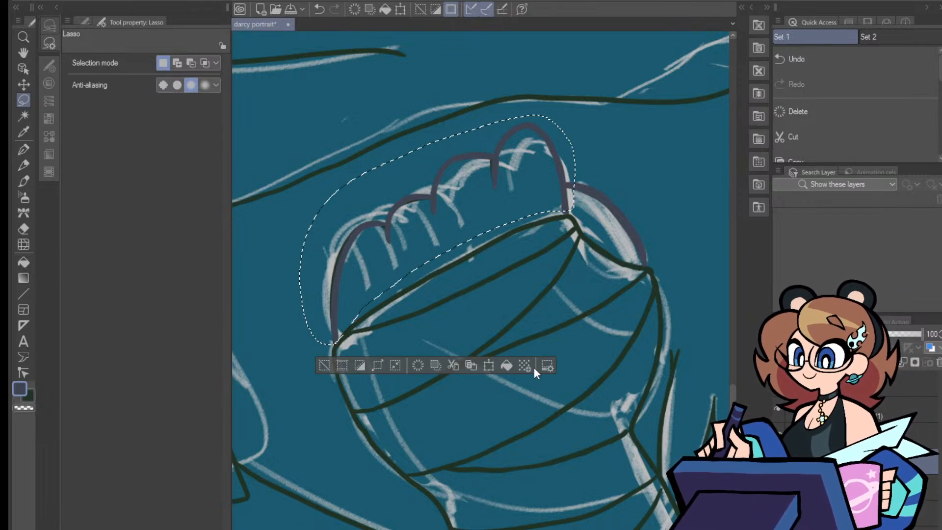
Move the selected finger outlines down onto the wrap, enlarge them slightly towards the thumb, apply the transformation and deselect
click(489, 365)
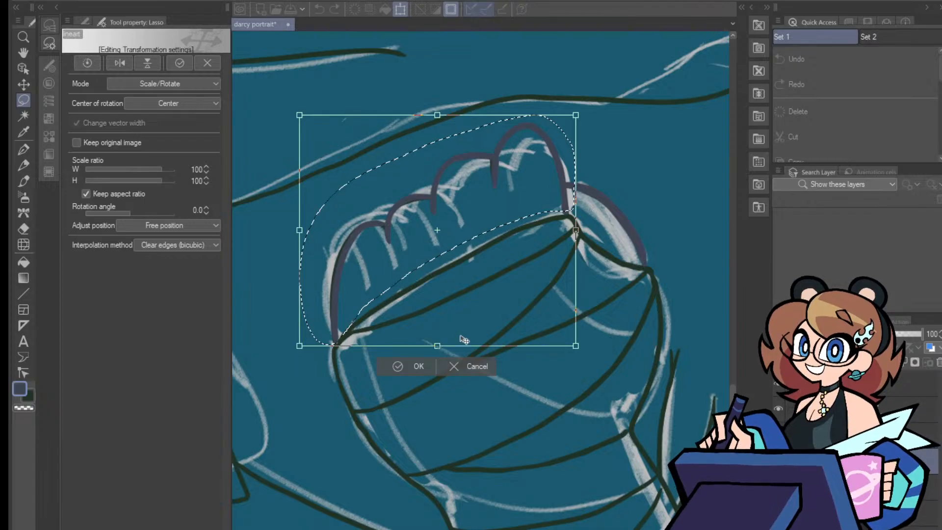
drag(456, 265, 458, 294)
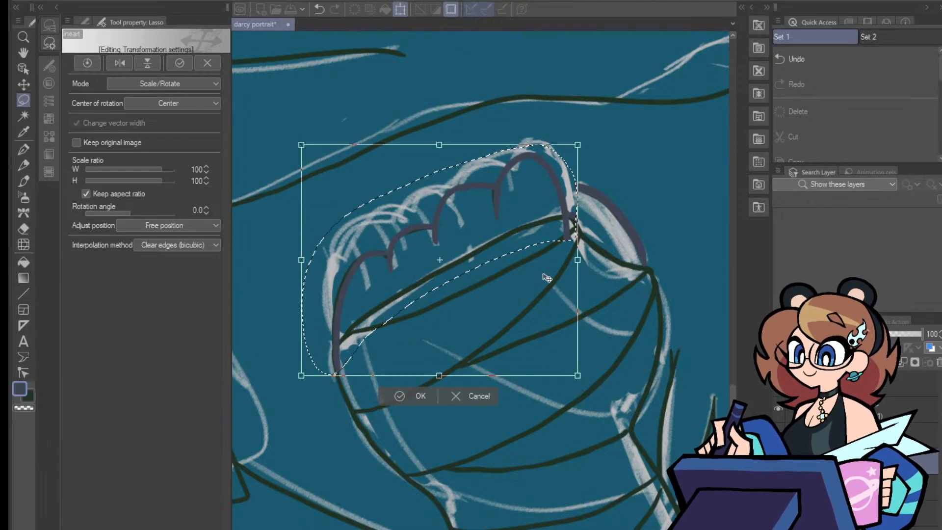
drag(577, 260, 585, 258)
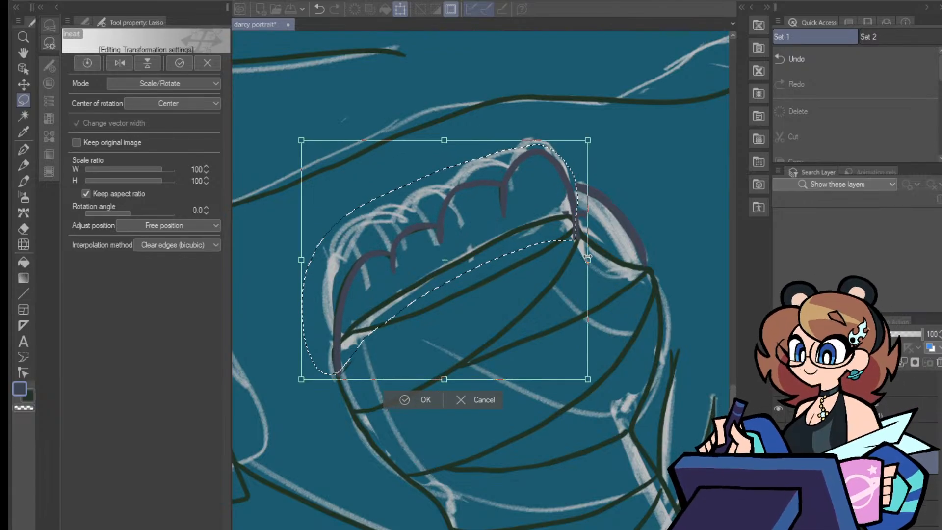
click(416, 402)
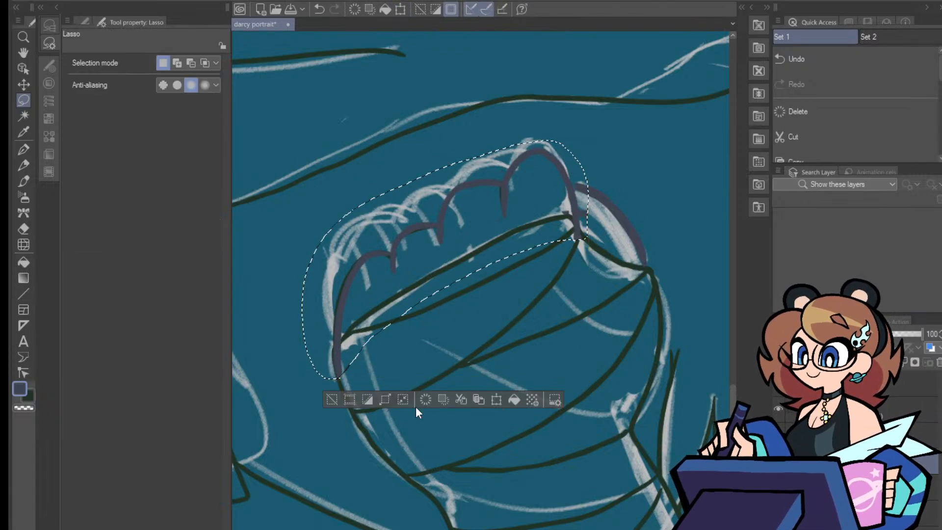
click(331, 399)
Erase the finger outline ends overlapping the wrap at the thumb-side corner and at the outer edge of the little finger
click(28, 224)
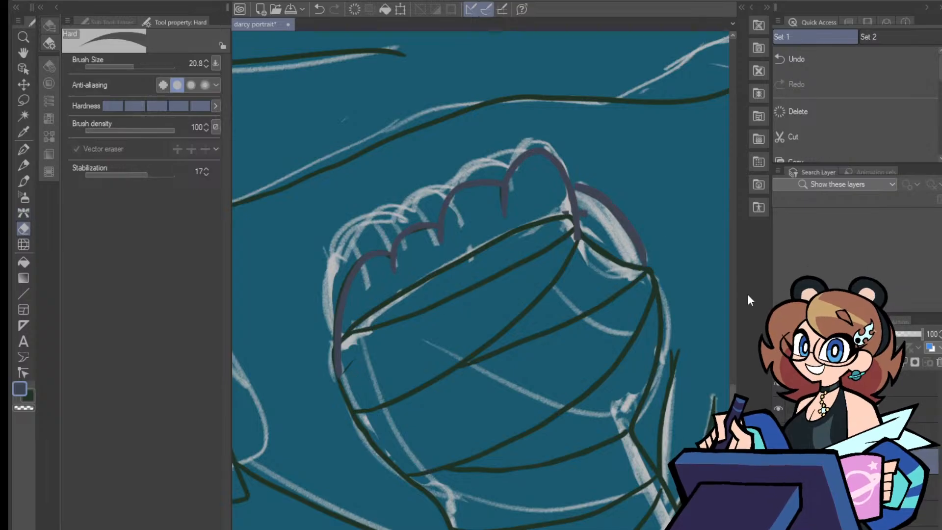
drag(732, 413, 732, 407)
key(ctrl+plus)
key(ctrl+plus)
key(ctrl+plus)
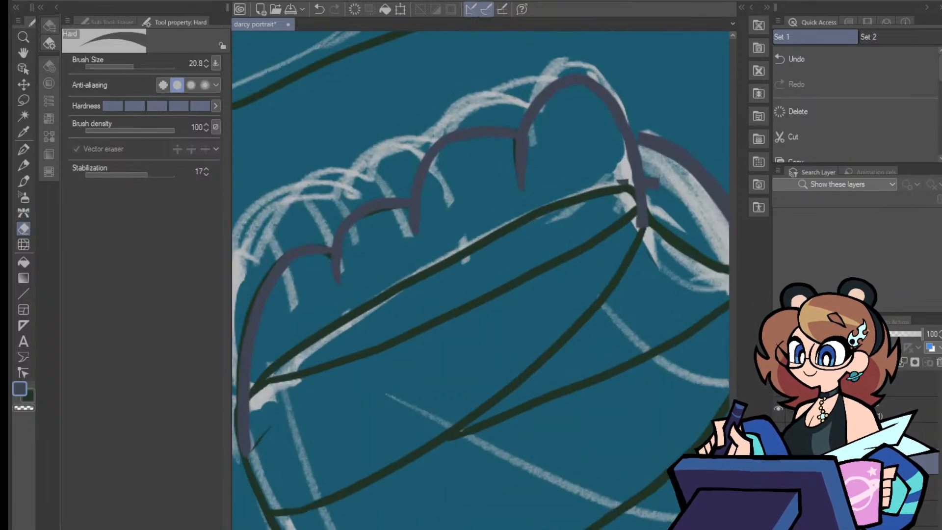
mouse_move(659, 224)
mouse_down()
mouse_move(655, 199)
mouse_move(656, 209)
mouse_up()
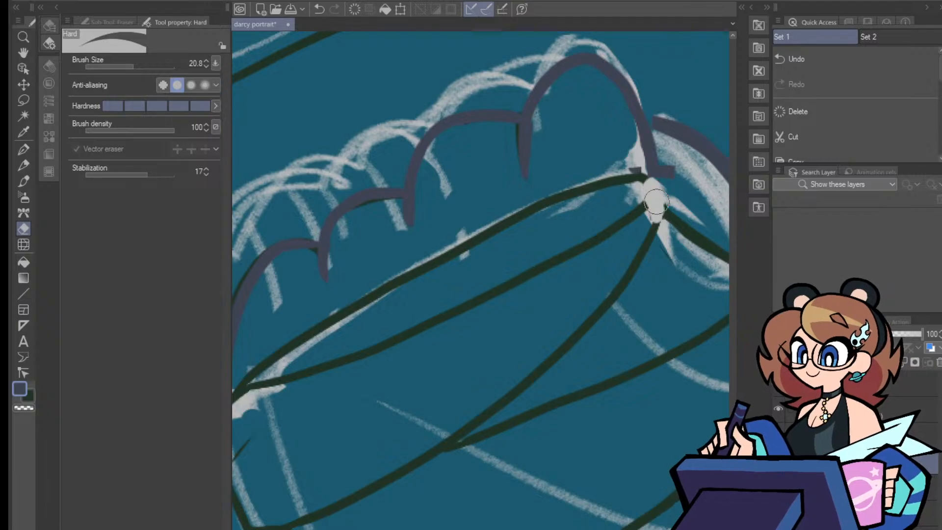
mouse_move(662, 168)
mouse_down()
mouse_move(656, 198)
mouse_move(646, 183)
mouse_up()
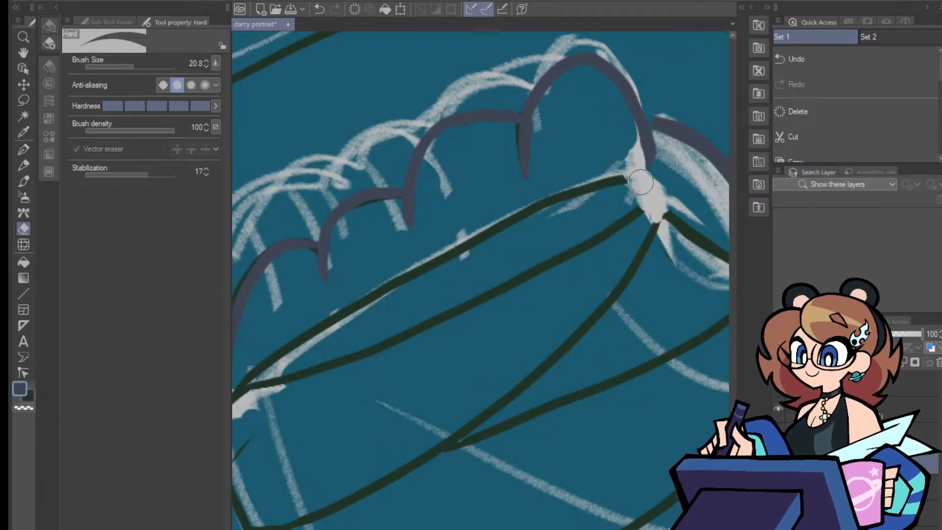
scroll(481, 280, left, 5)
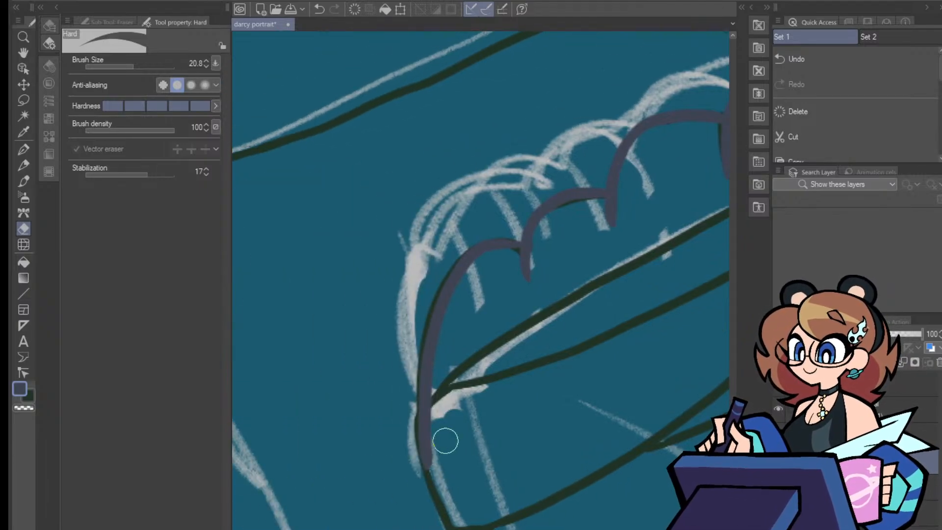
drag(441, 434, 418, 410)
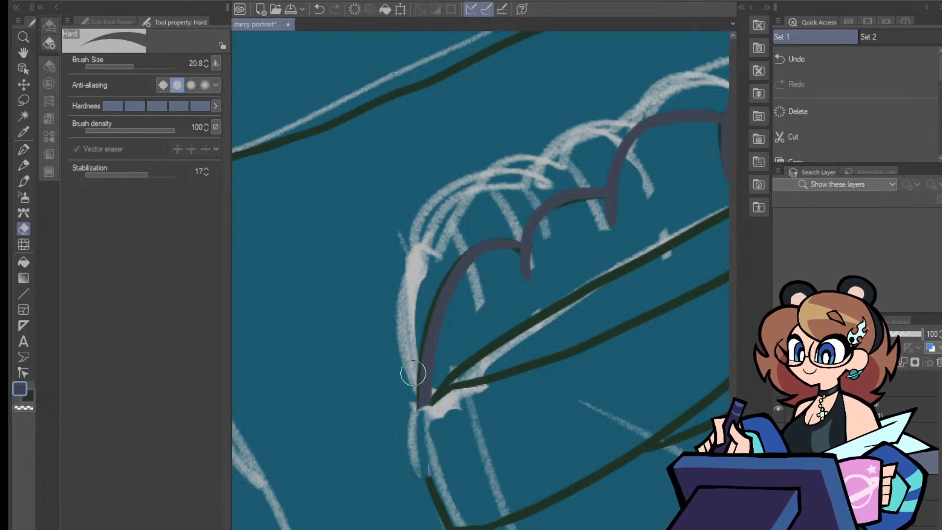
Redraw the erased wrap edges and corners in dark green at size 10, and rejoin the finger and thumb outlines in muted purple
click(29, 395)
click(25, 151)
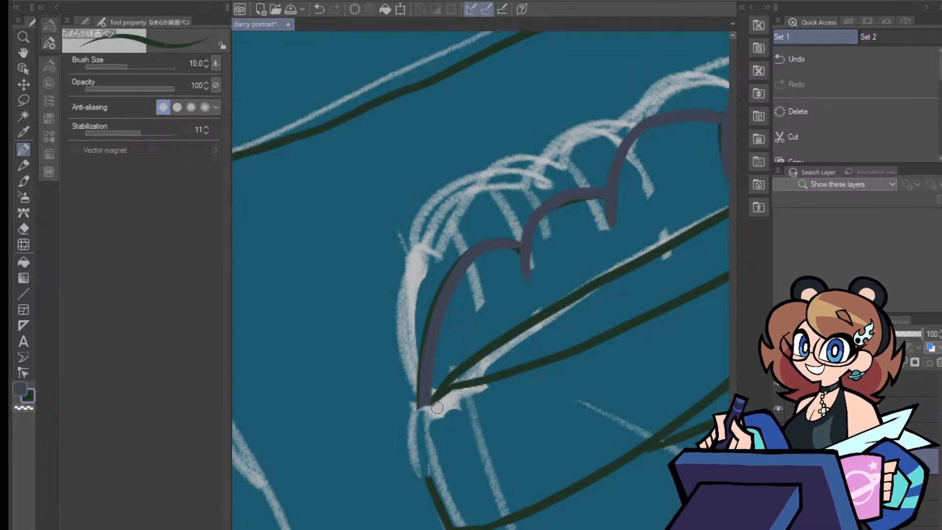
mouse_move(447, 385)
mouse_down()
mouse_move(425, 408)
mouse_move(417, 463)
mouse_move(440, 504)
mouse_up()
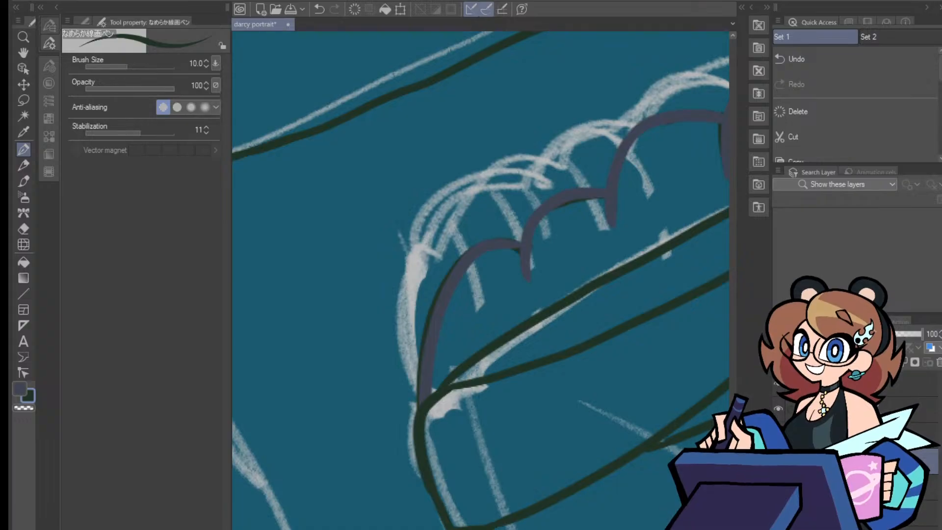
scroll(481, 280, right, 7)
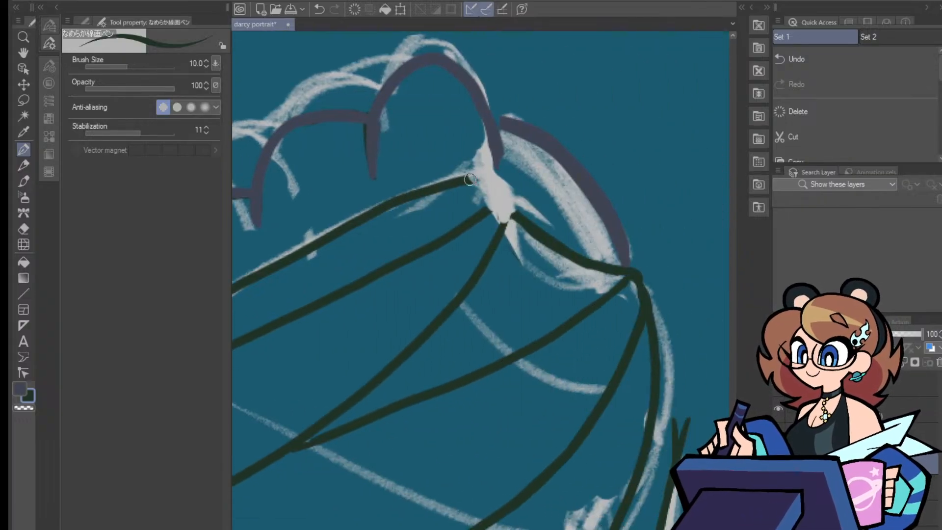
mouse_move(470, 179)
mouse_down()
mouse_move(489, 176)
mouse_move(527, 226)
mouse_move(503, 191)
mouse_up()
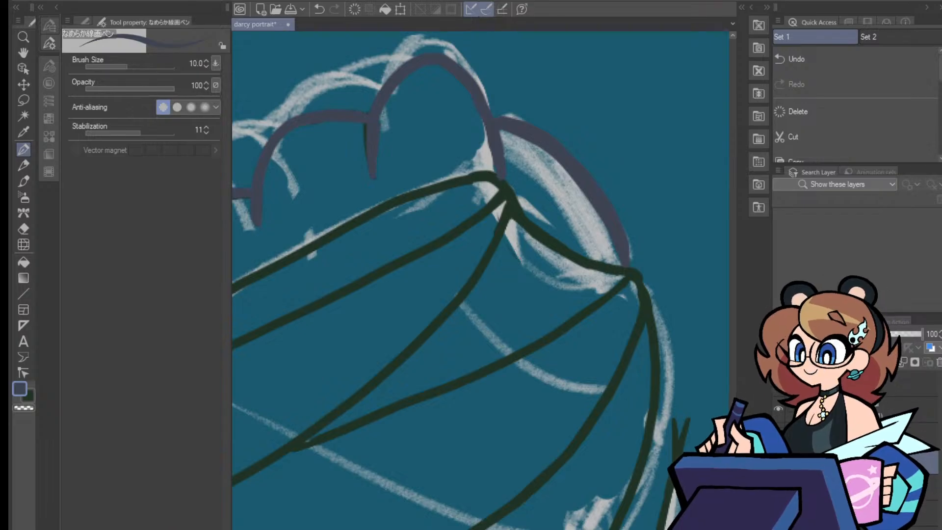
Hide the white rough sketch so that only the coloured line art and the reference images show
scroll(481, 317, down, 8)
scroll(481, 318, up, 3)
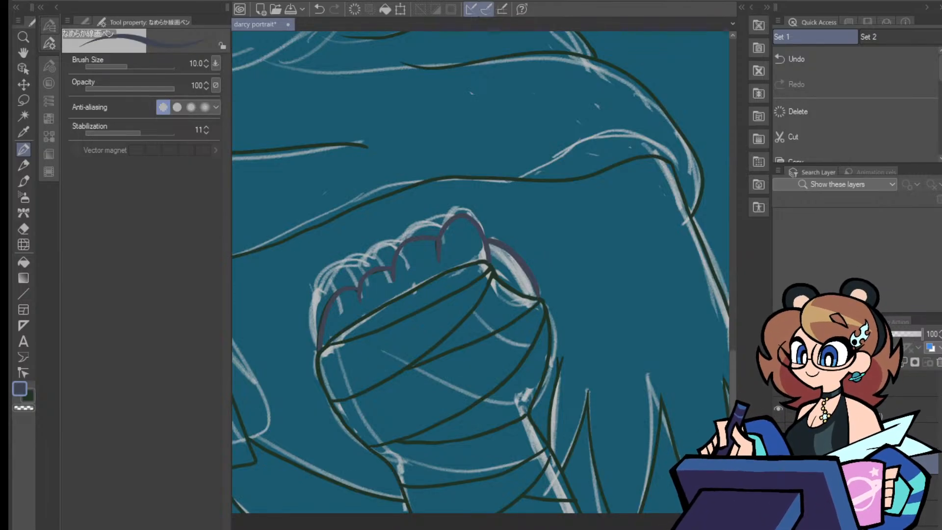
key(ctrl+minus)
key(ctrl+minus)
key(ctrl+minus)
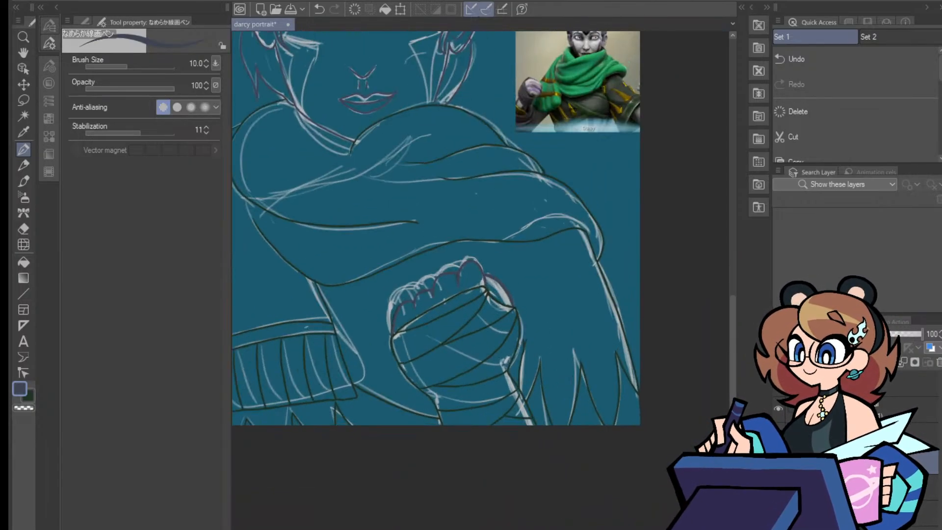
key(ctrl+plus)
scroll(481, 279, up, 4)
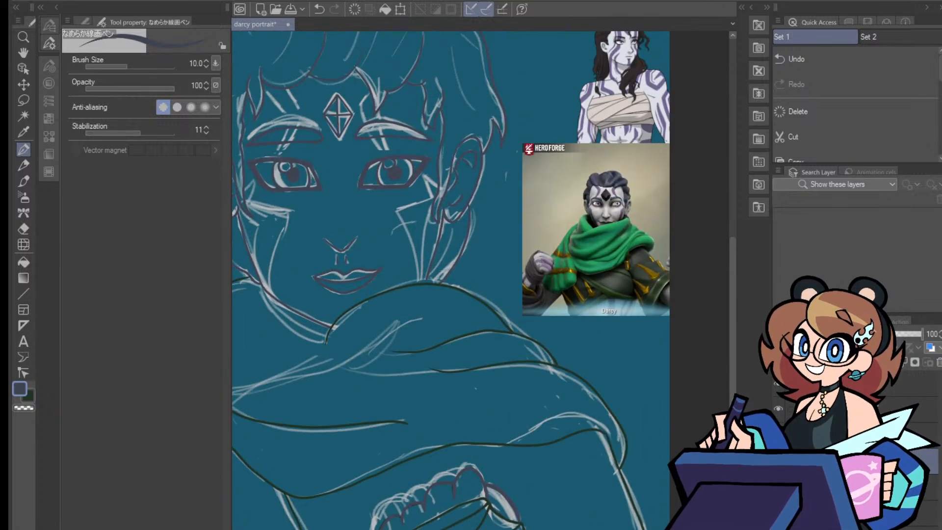
click(778, 408)
click(778, 409)
click(778, 487)
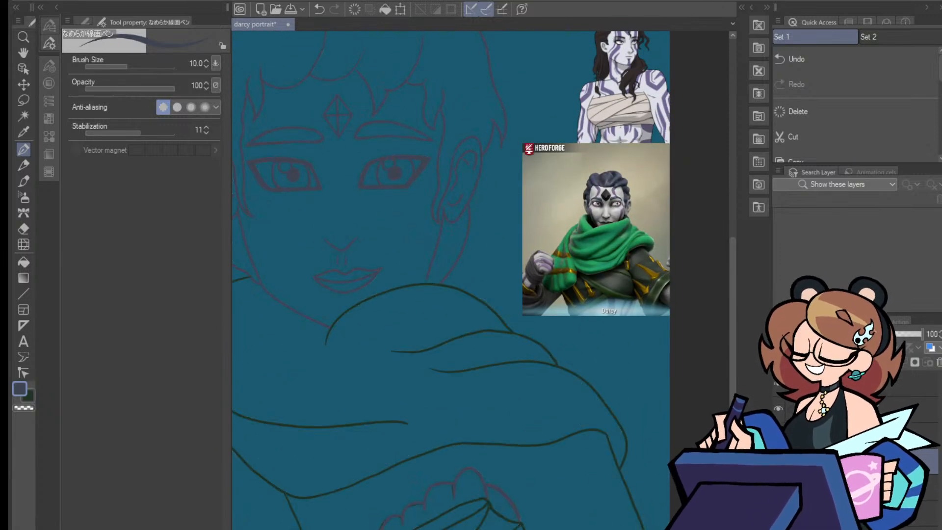
Set the pen size to 8 and extend the purple face outline below the ear down to the scarf's upper edge
scroll(480, 279, left, 5)
scroll(481, 280, right, 1)
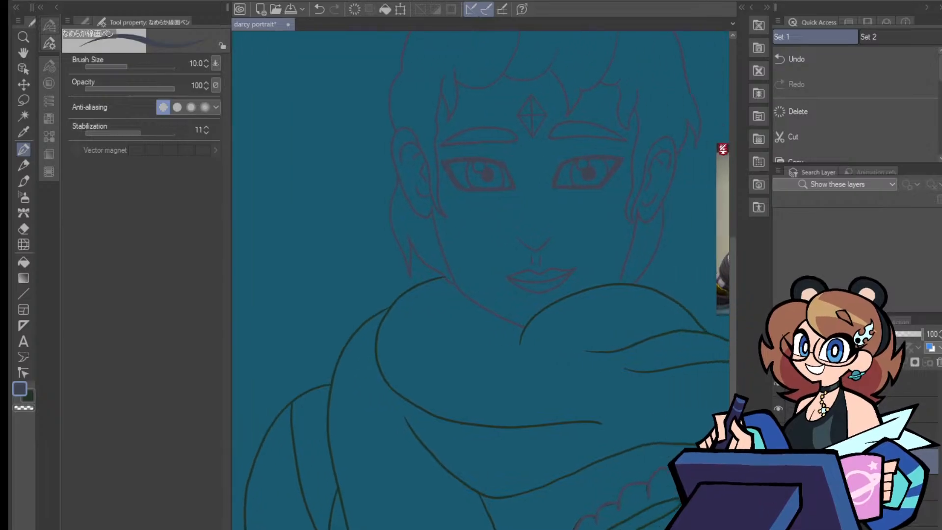
scroll(481, 280, right, 2)
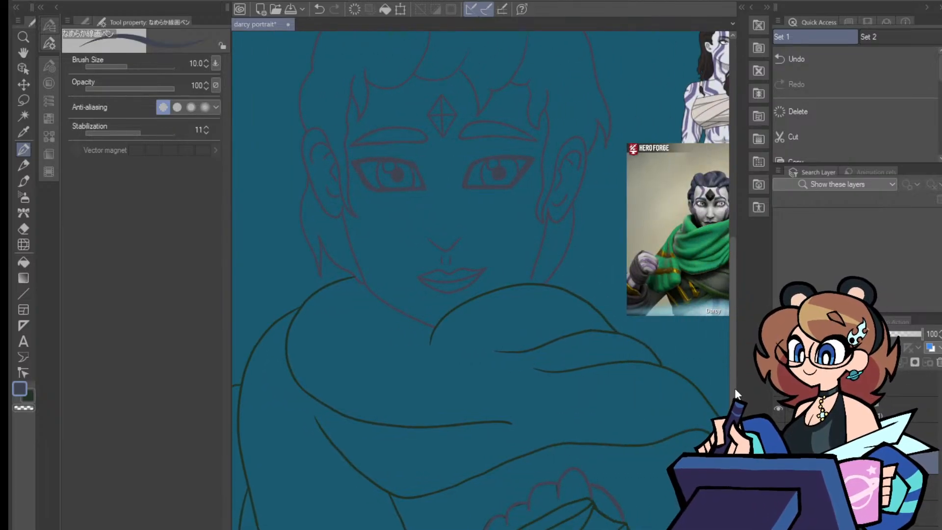
key(ctrl+plus)
key(ctrl+plus)
key(ctrl+plus)
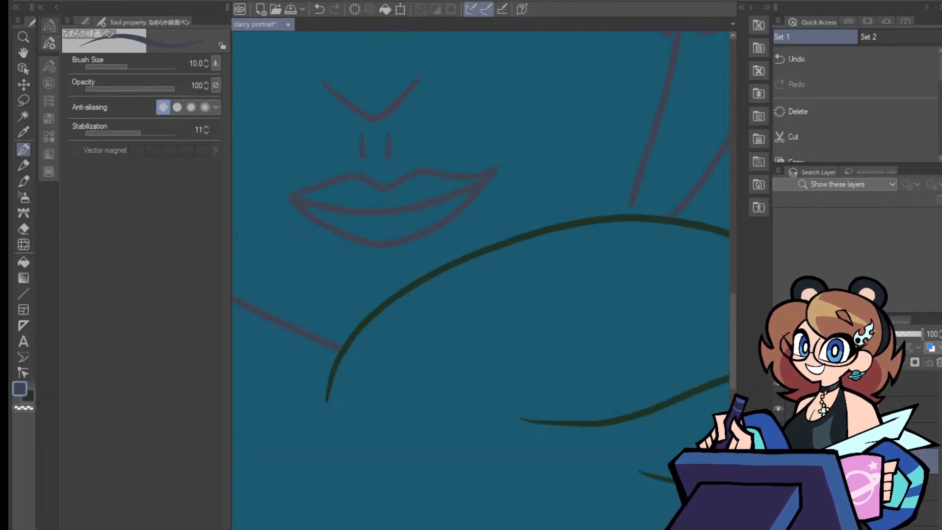
key(ctrl+plus)
click(206, 66)
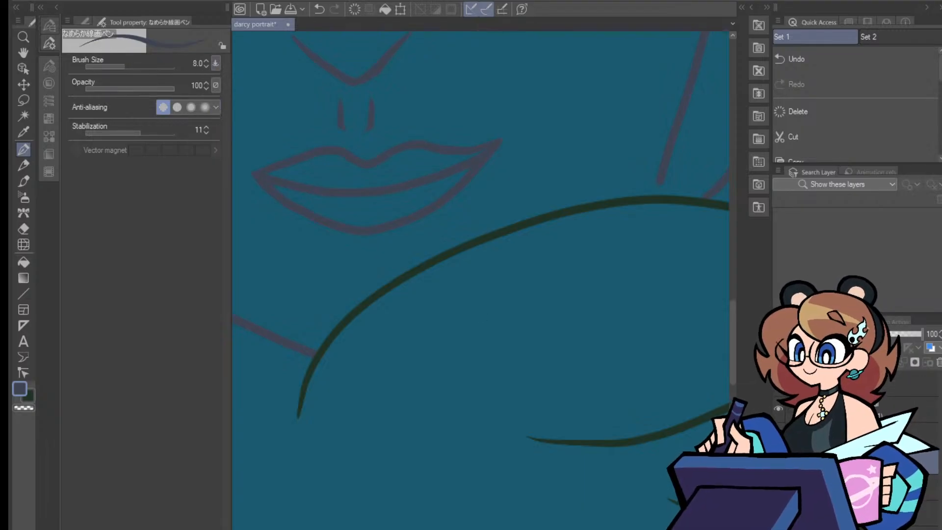
scroll(480, 279, right, 4)
drag(734, 375, 735, 354)
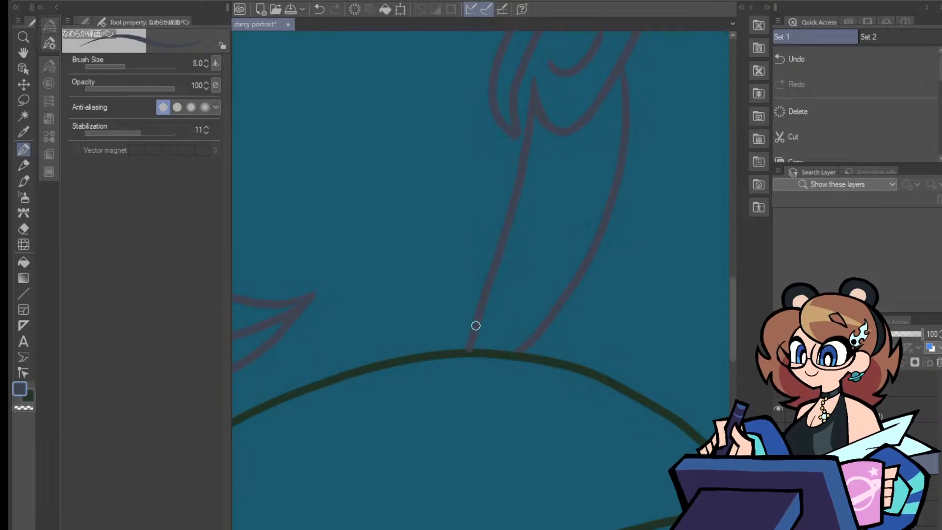
Thicken the dark green wrap edge below the outermost finger and erase the stray mark beside the wrap's upper corner
click(32, 396)
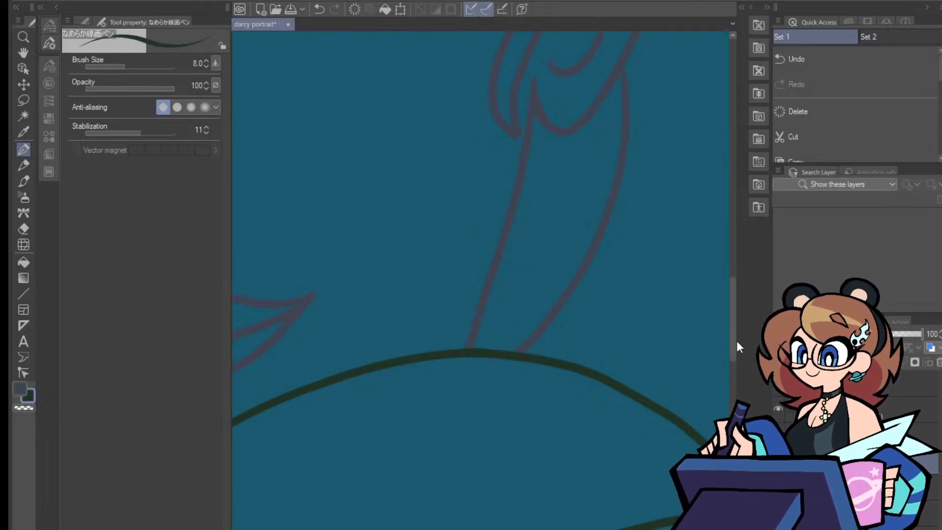
mouse_move(735, 342)
mouse_down()
mouse_move(734, 498)
mouse_move(733, 484)
mouse_up()
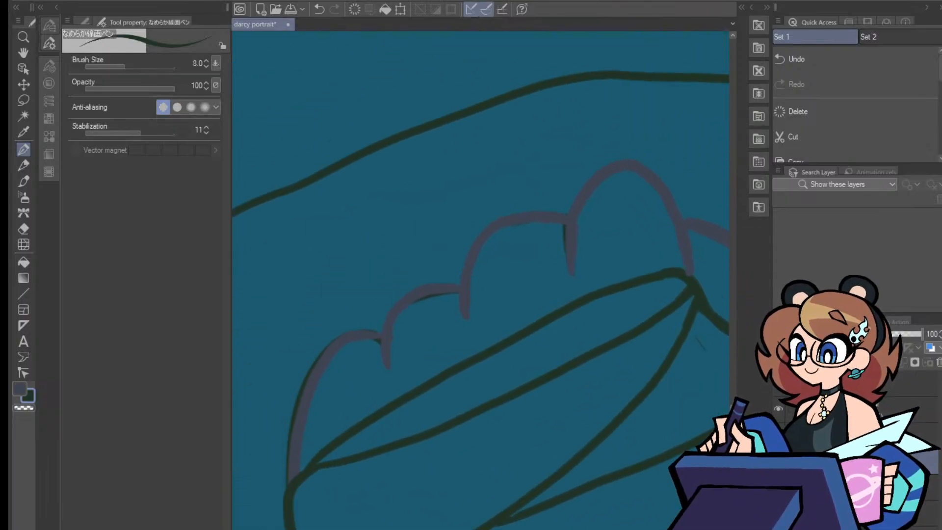
drag(589, 528, 623, 529)
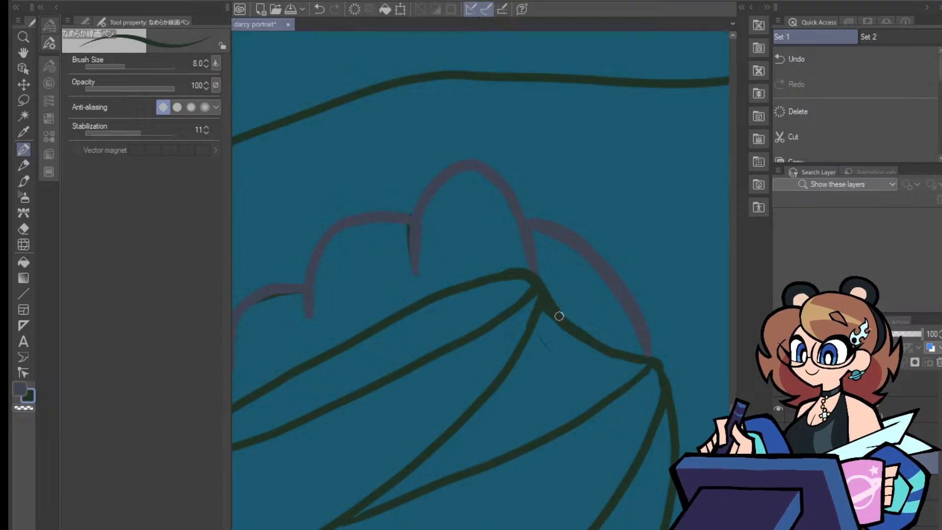
click(23, 229)
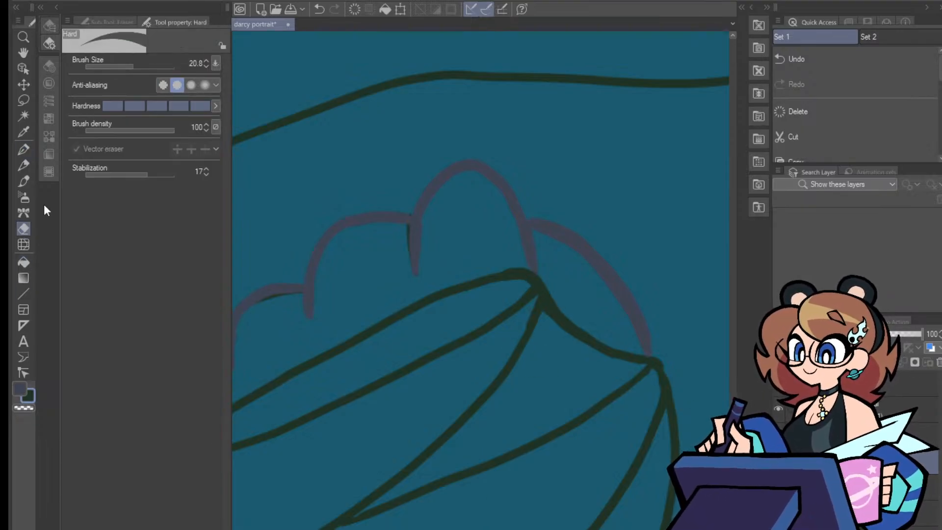
Redraw the diagonal wrap line and reinforce the outer corner in dark green at size 8, trimming the excess at the corner
click(25, 152)
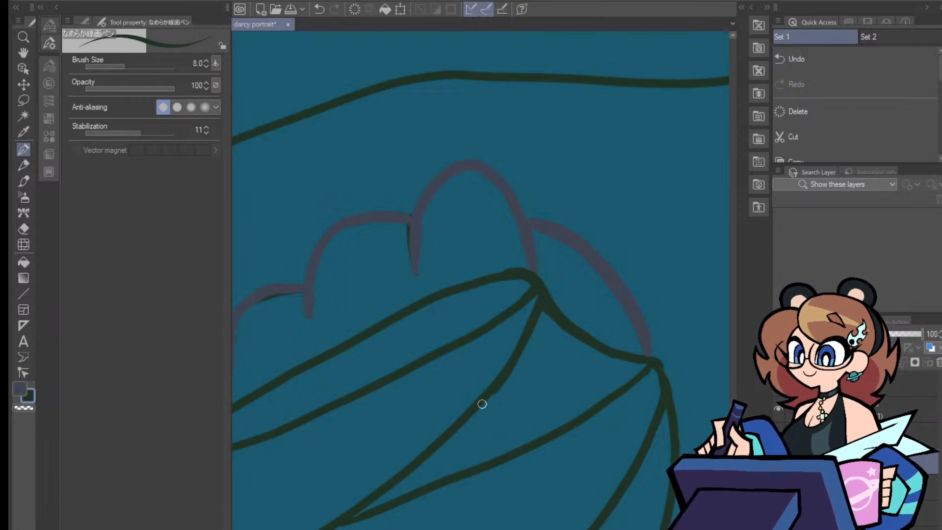
key(ctrl+z)
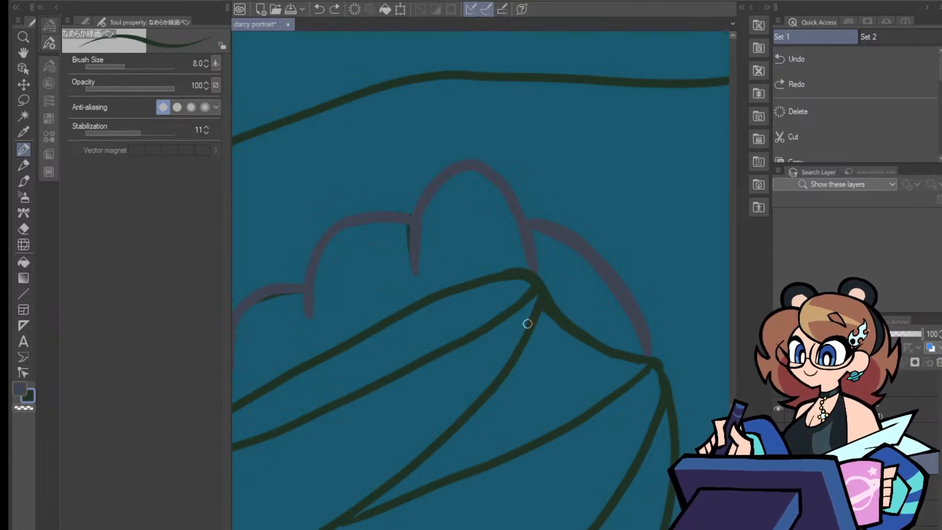
drag(518, 349, 474, 410)
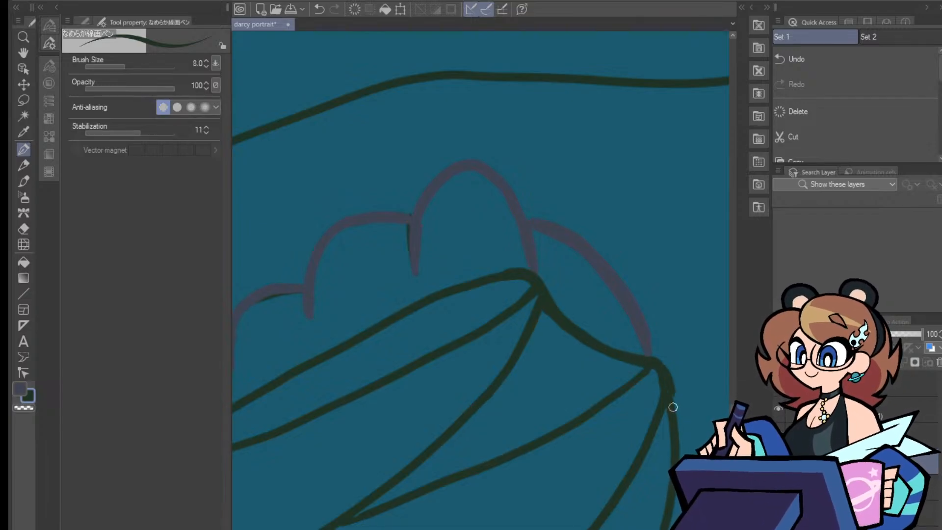
click(23, 228)
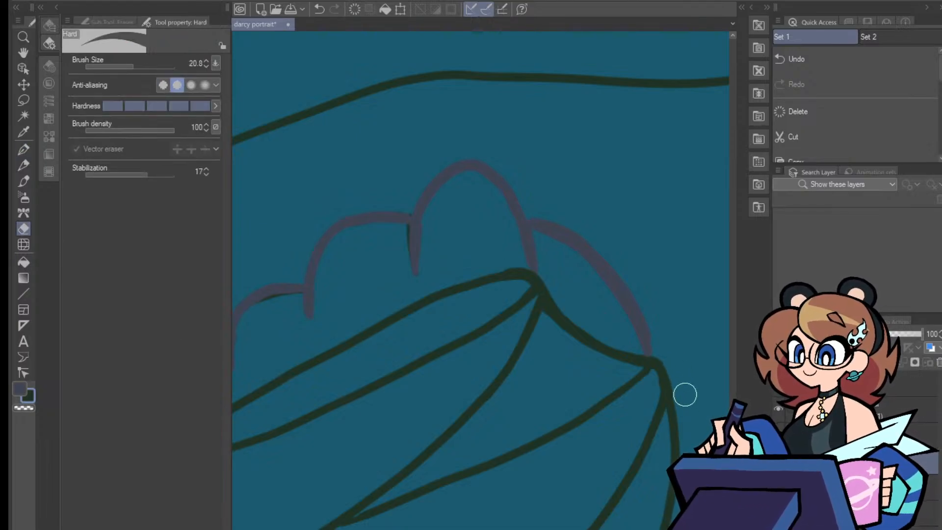
Close the gap in the dark green line at the wrist wrap's edge and erase the line end overshooting the lower edge
scroll(481, 279, left, 5)
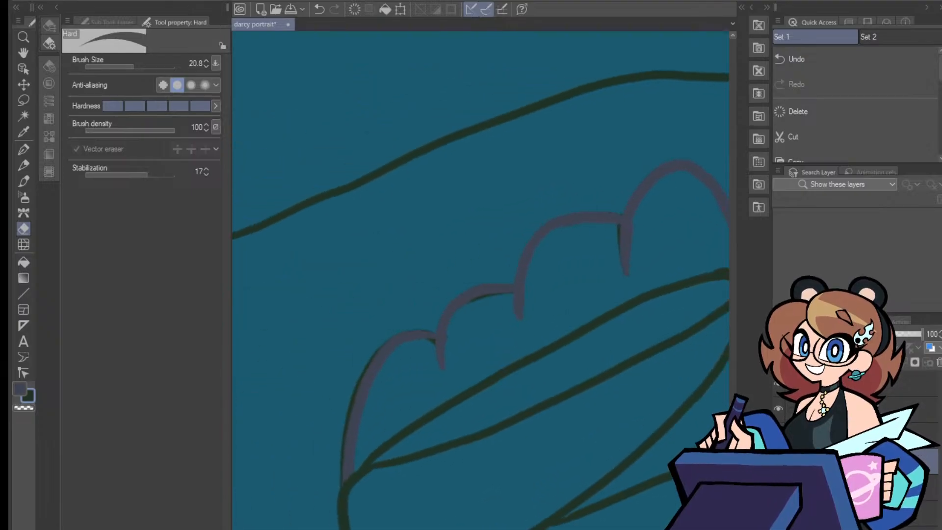
scroll(343, 338, down, 4)
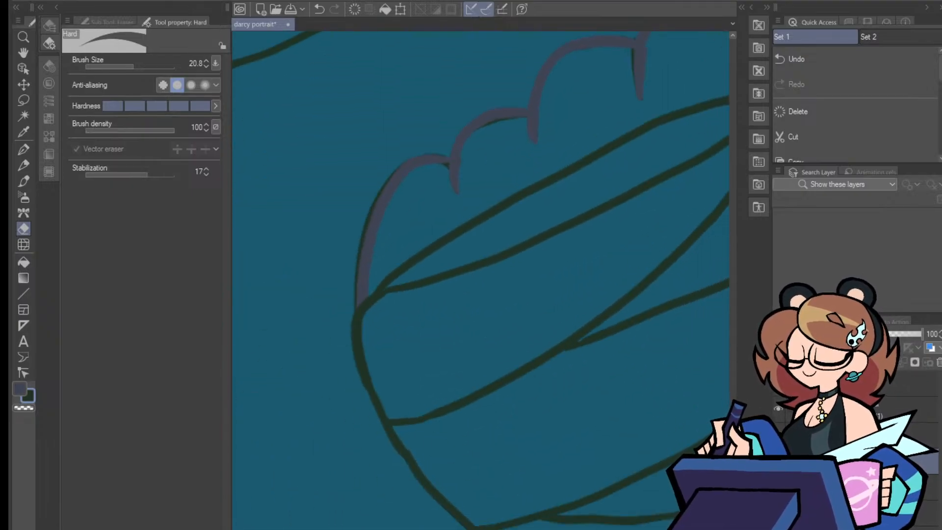
scroll(481, 280, right, 7)
scroll(480, 279, left, 5)
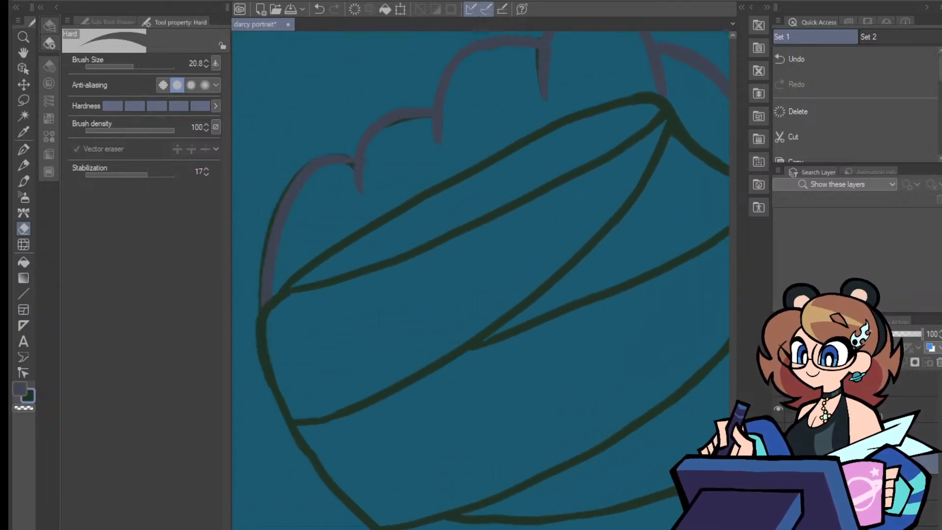
scroll(480, 280, right, 6)
scroll(607, 412, down, 5)
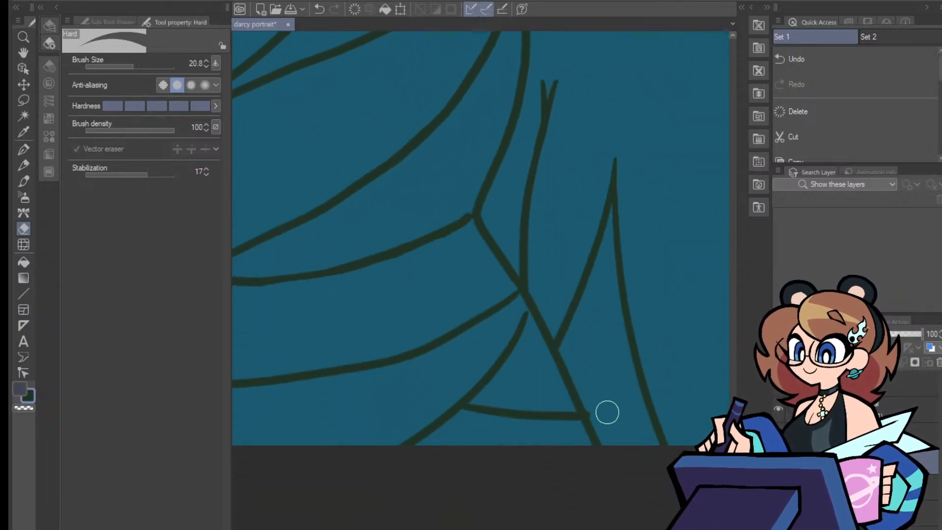
click(25, 151)
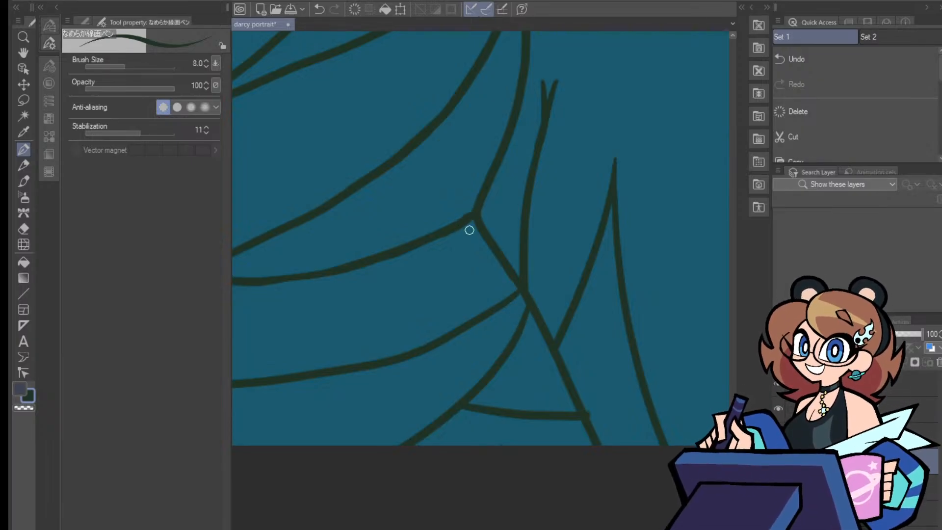
click(23, 230)
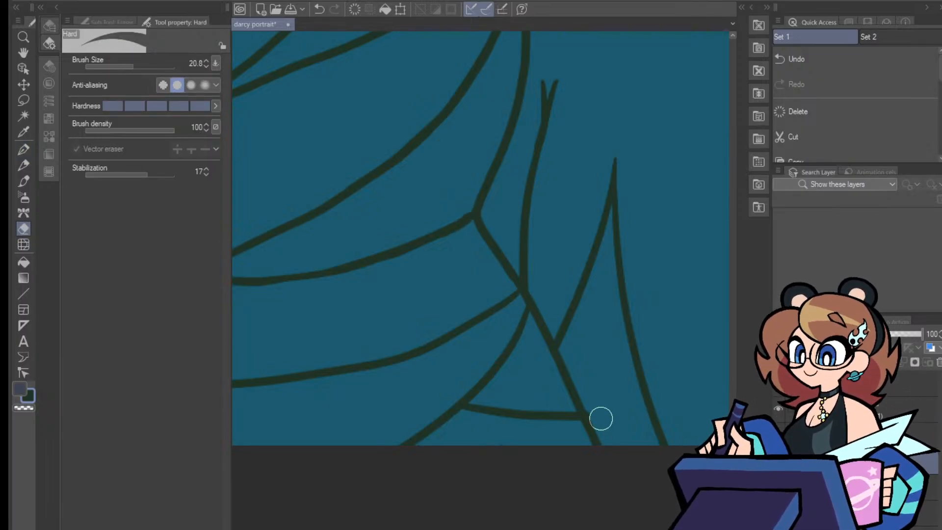
Examine the whole line art, from the fist and clothing up to the scarf, face and reference images, for remaining flaws
key(ctrl+minus)
key(ctrl+minus)
key(ctrl+minus)
key(ctrl+minus)
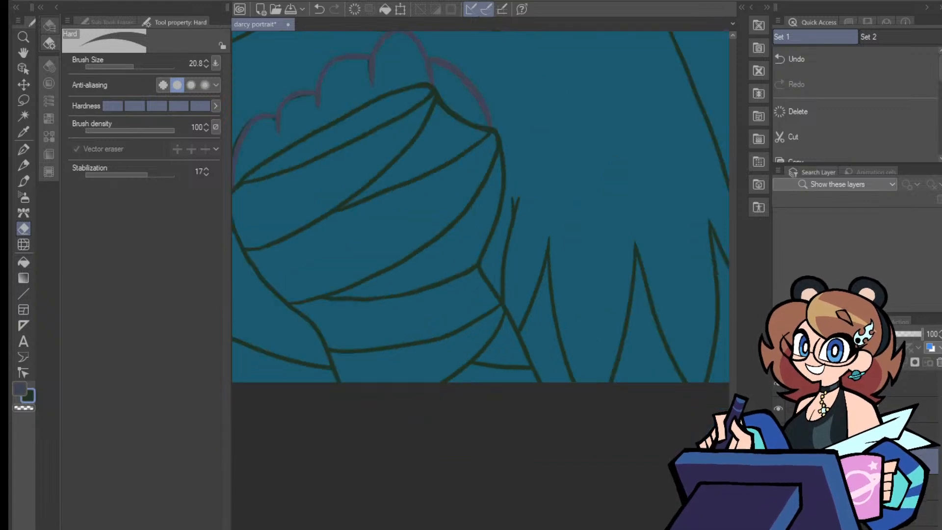
key(ctrl+plus)
scroll(480, 279, left, 1)
scroll(481, 196, left, 4)
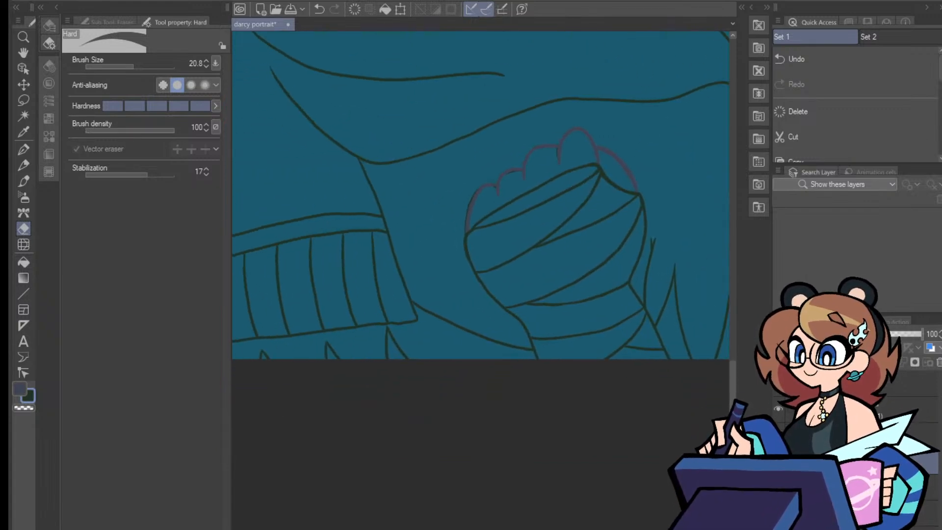
scroll(481, 196, left, 2)
scroll(480, 196, right, 6)
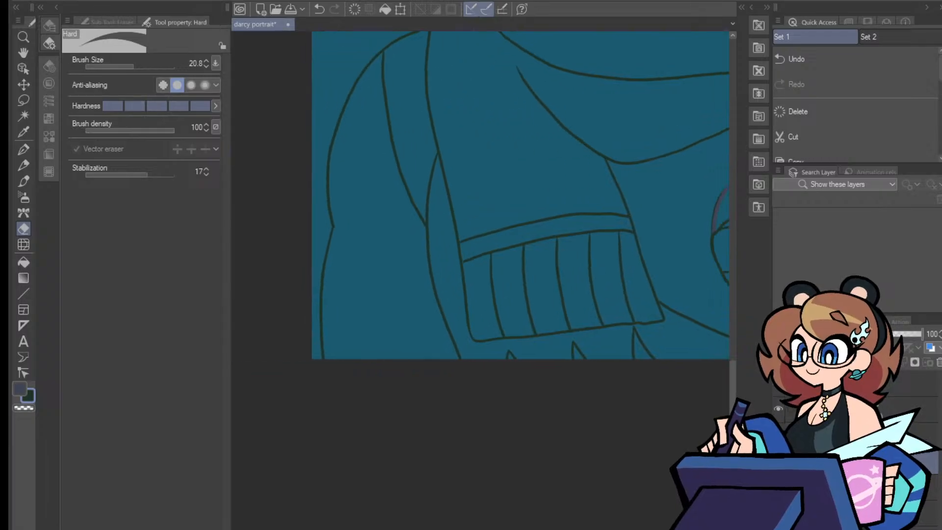
scroll(481, 196, up, 3)
scroll(480, 196, up, 6)
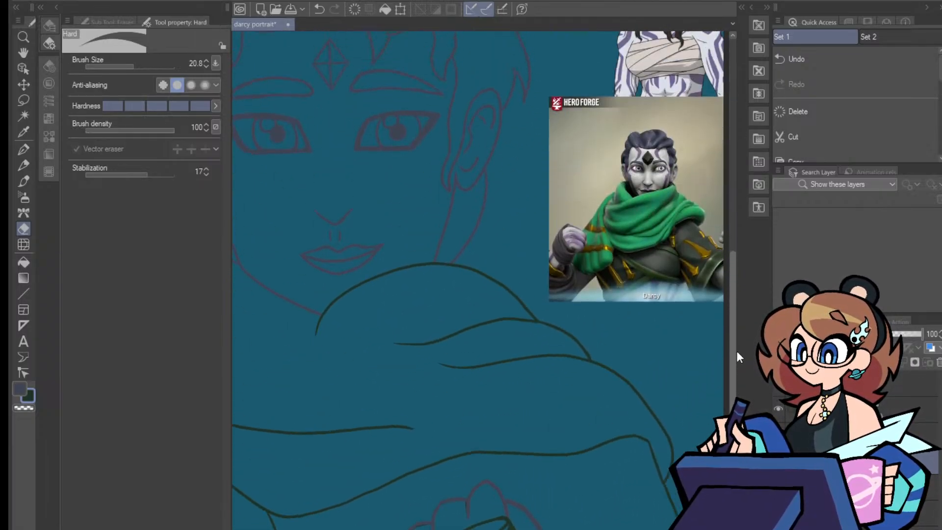
scroll(480, 197, left, 3)
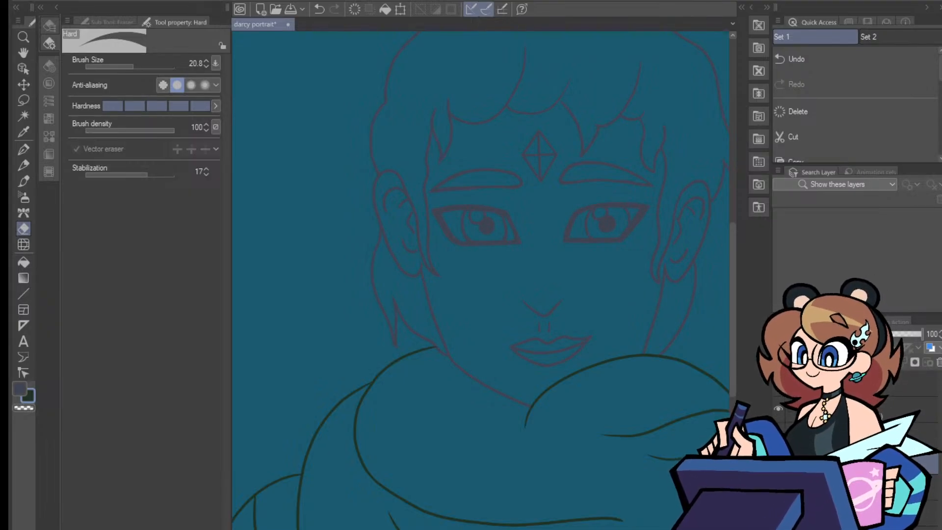
scroll(480, 196, right, 2)
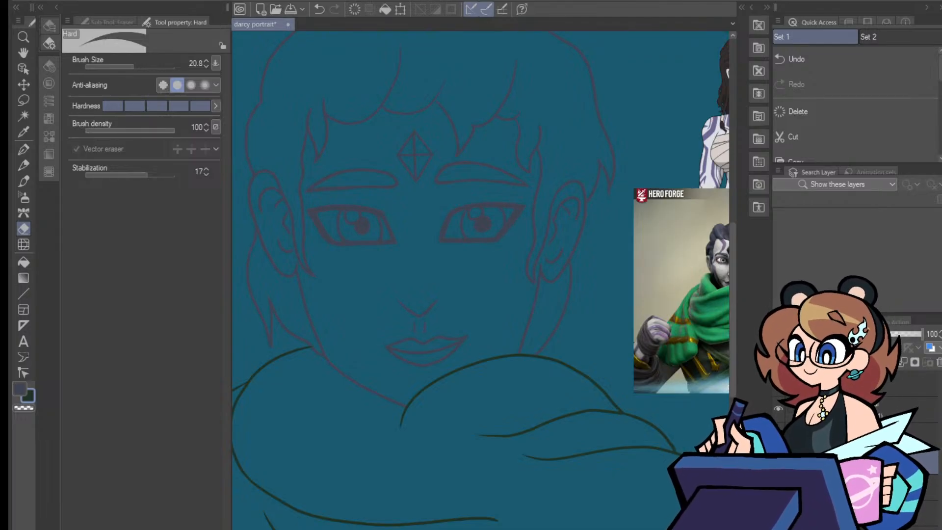
scroll(479, 280, right, 2)
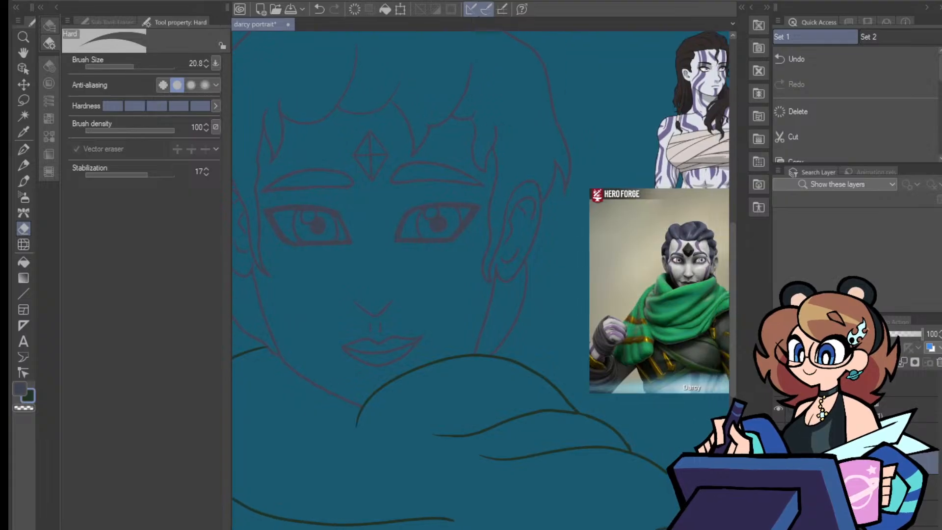
scroll(480, 280, left, 2)
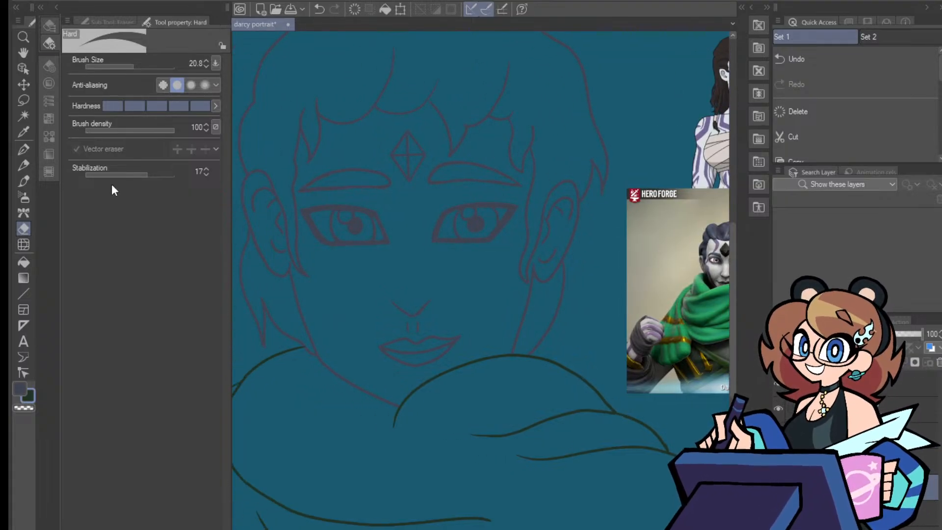
Lasso the eye nearer the reference images, move it slightly toward the nose and clear the selection
click(23, 100)
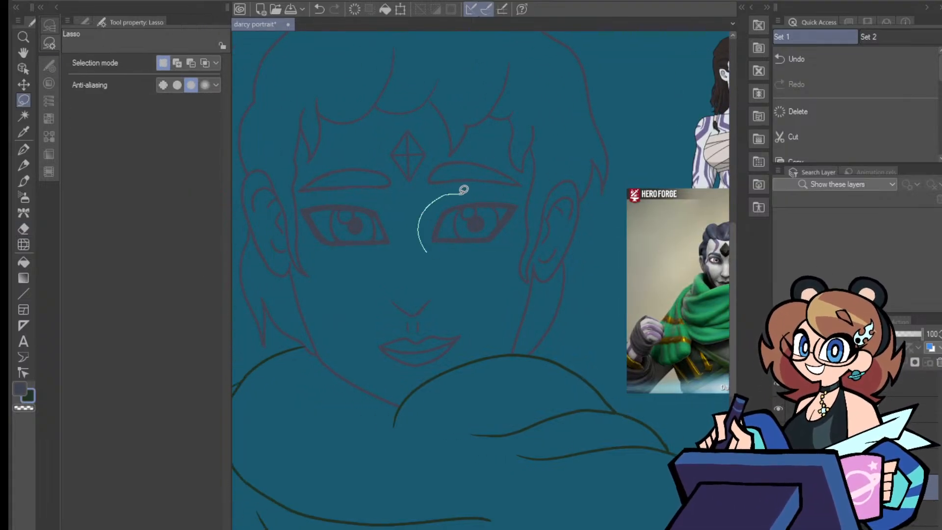
mouse_move(523, 210)
mouse_down()
mouse_move(454, 248)
mouse_move(428, 250)
mouse_up()
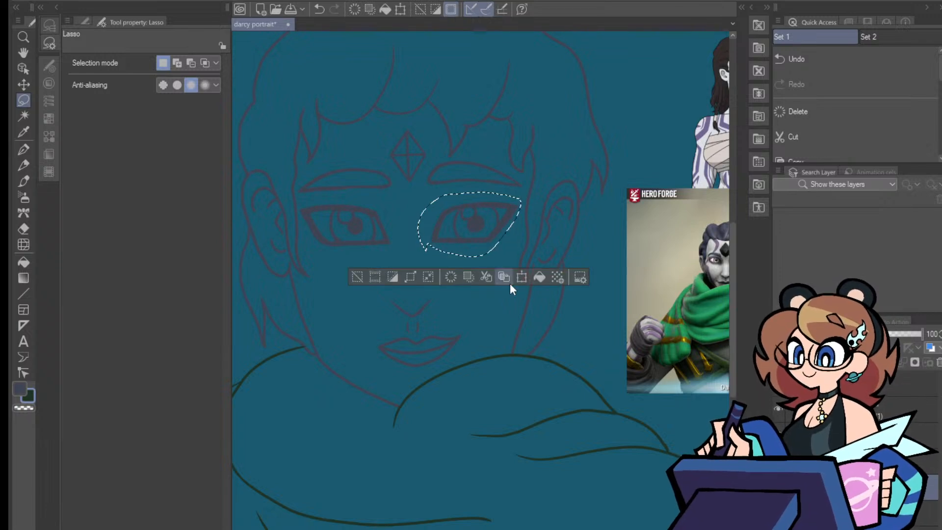
click(510, 278)
drag(501, 238, 496, 240)
click(443, 279)
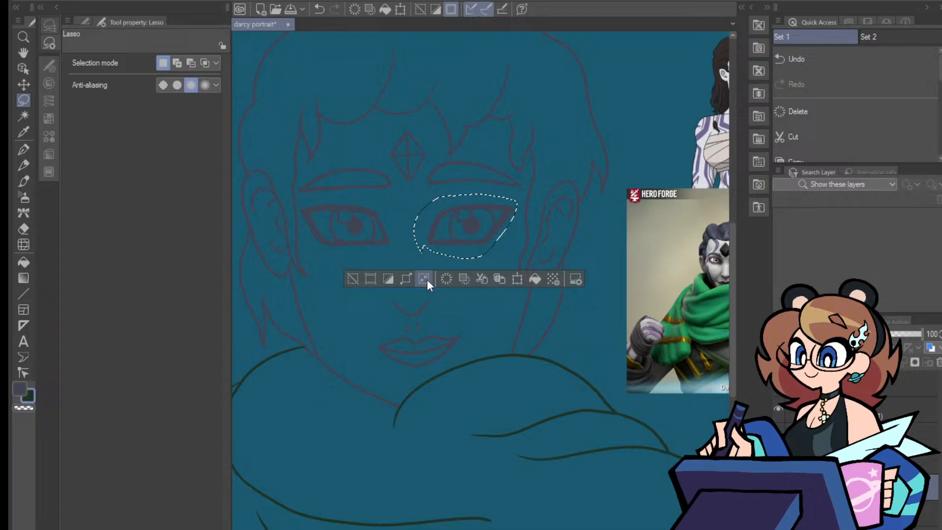
click(353, 283)
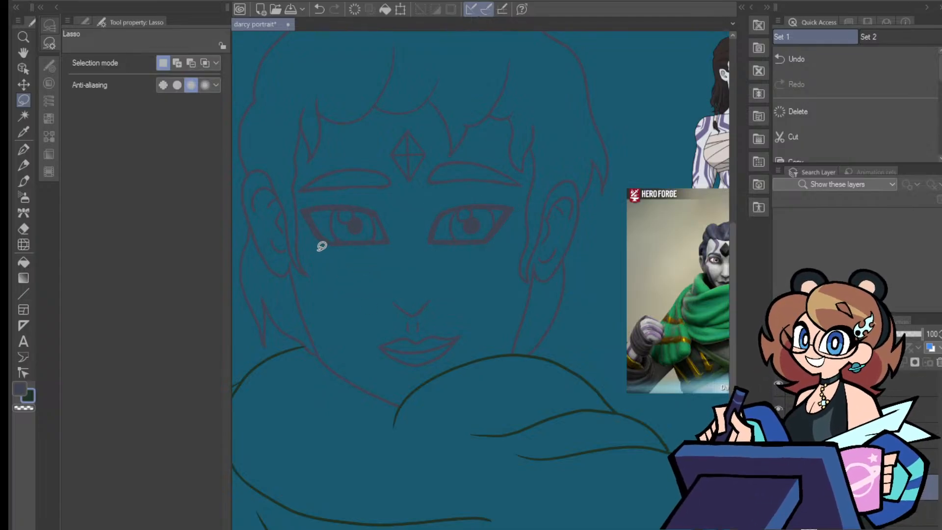
Lasso the eye farther from the reference images, shift it slightly toward the nose and clear the selection
mouse_move(381, 194)
mouse_down()
mouse_move(372, 265)
mouse_move(393, 261)
mouse_move(379, 251)
mouse_up()
click(406, 292)
click(314, 294)
click(267, 285)
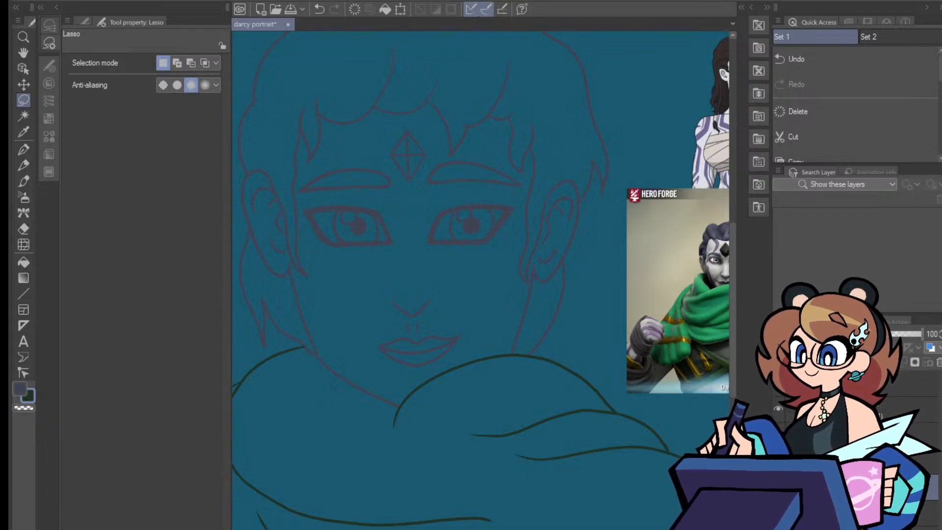
Thicken the iris outlines of both eyes in muted purple with the pen at size 8
key(ctrl+plus)
key(ctrl+plus)
key(ctrl+plus)
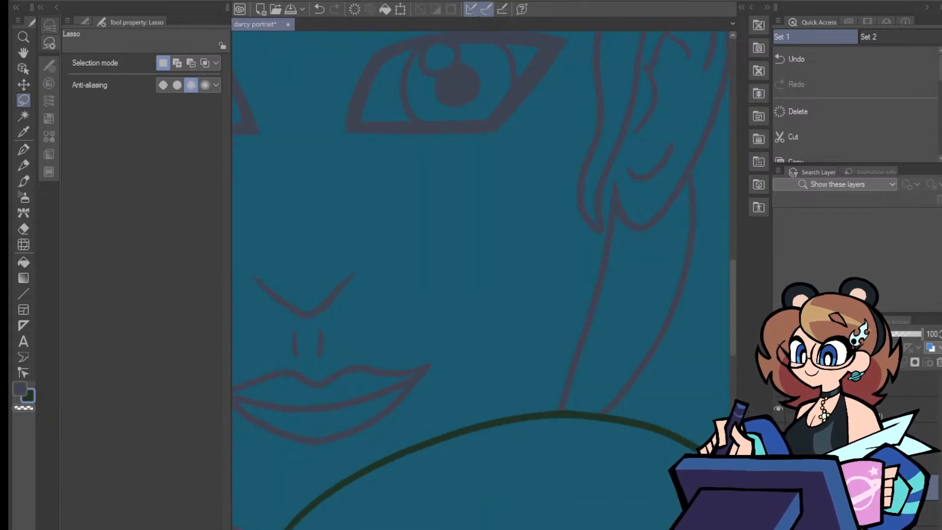
scroll(481, 280, left, 4)
scroll(732, 336, up, 3)
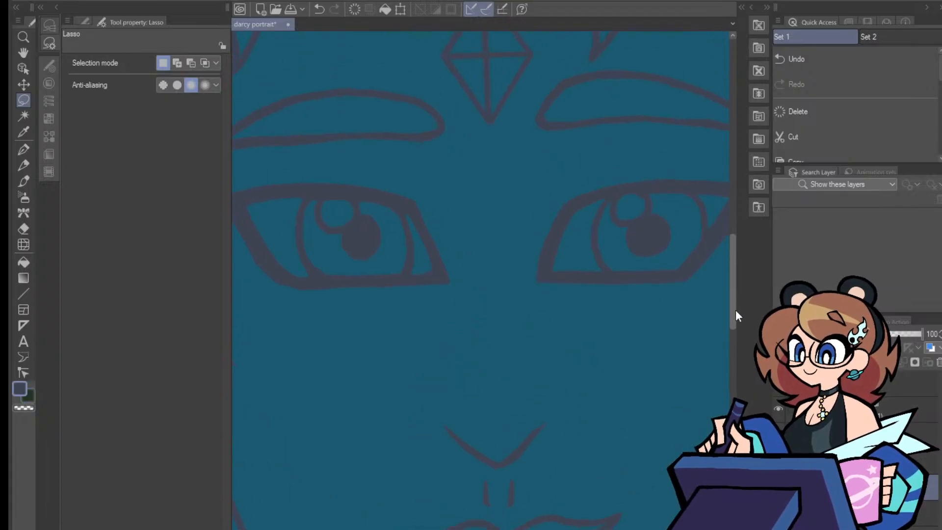
click(23, 150)
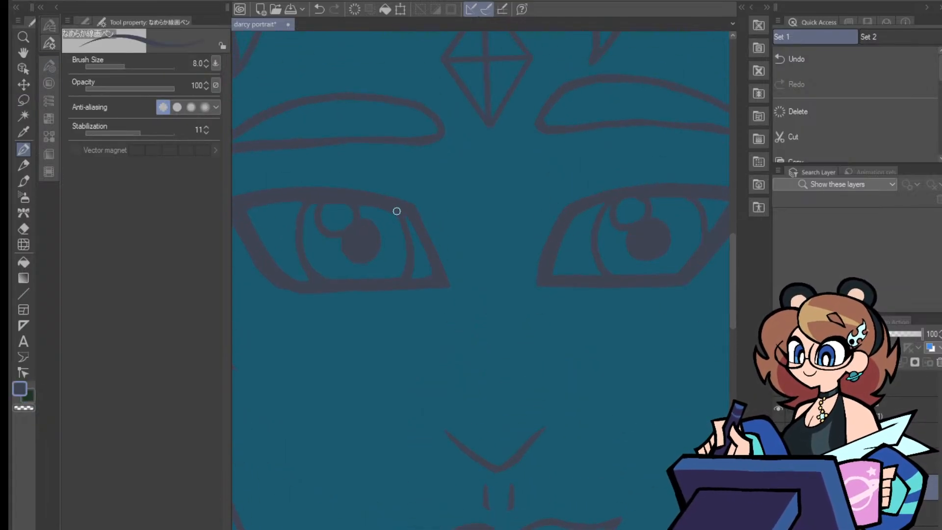
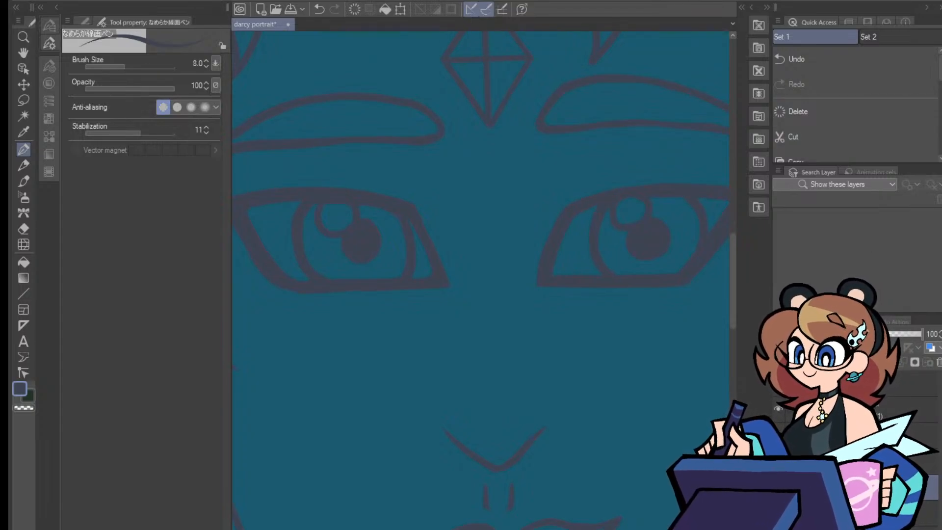
Clean up the highlight circles inside both irises, alternating the hard eraser at size 20.8 with the pen at size 8
click(23, 228)
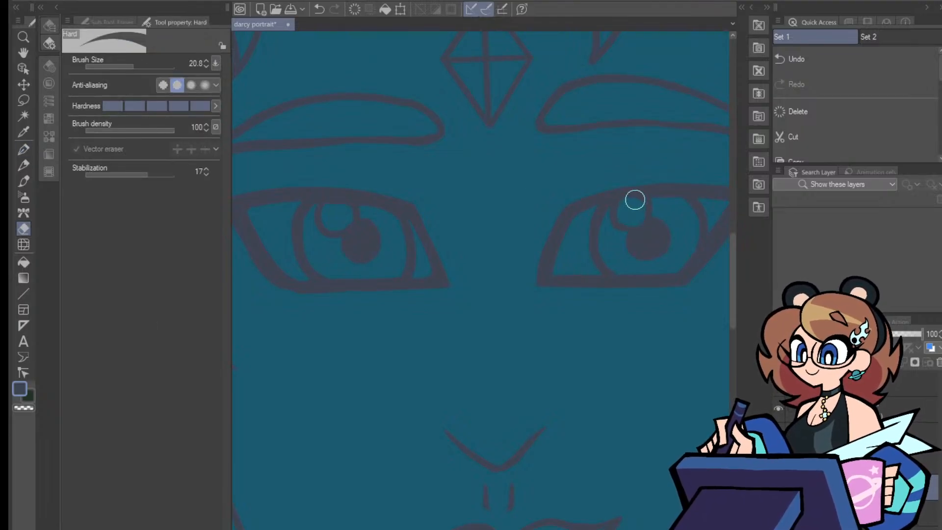
key(ctrl+z)
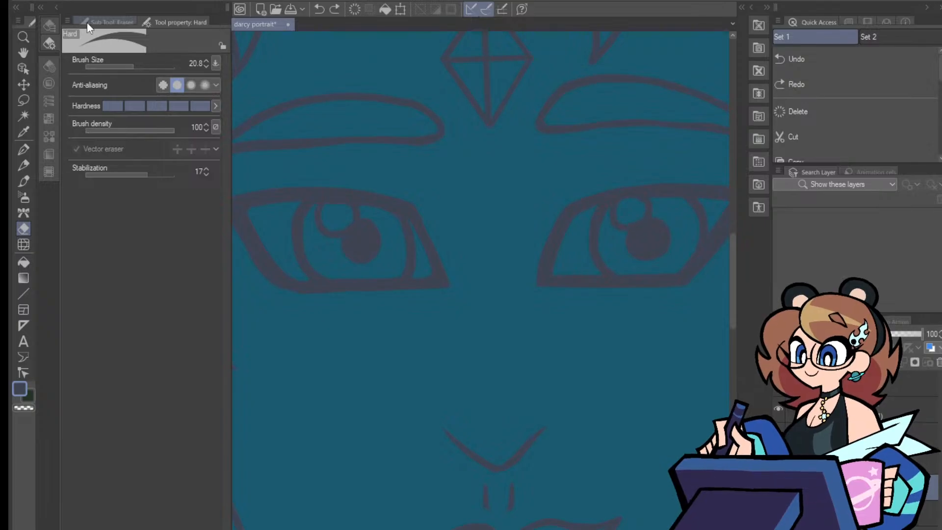
drag(632, 213, 636, 200)
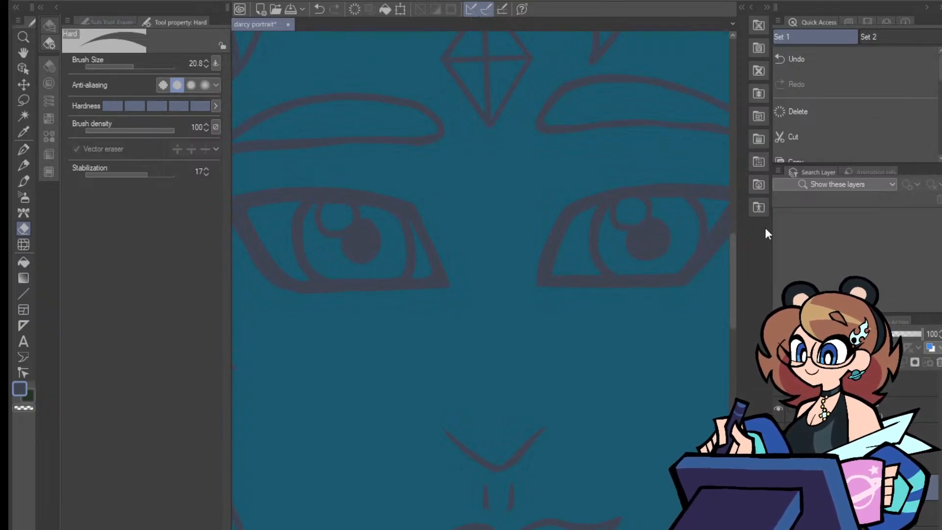
click(27, 152)
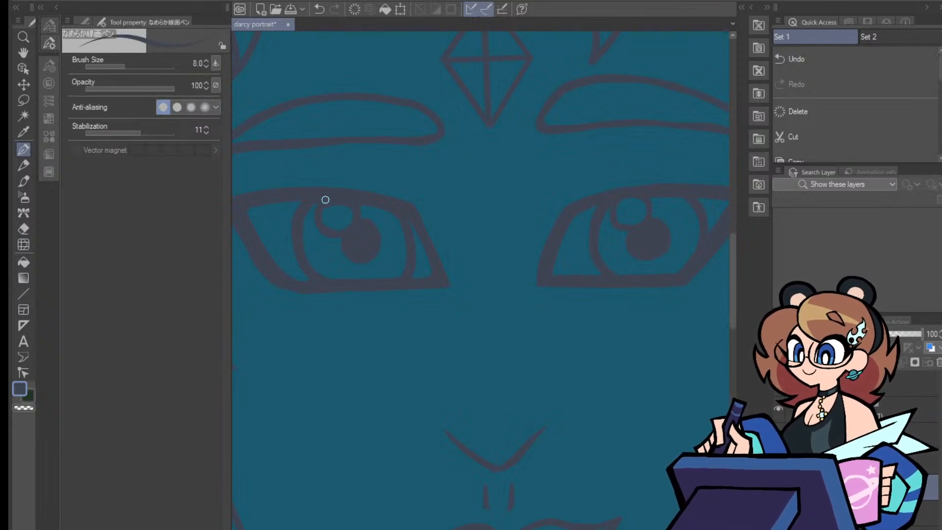
click(27, 224)
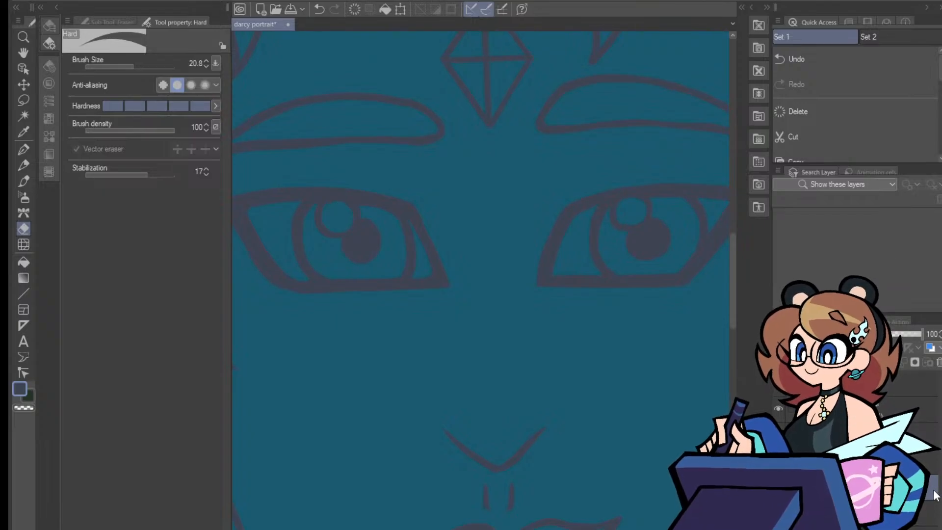
click(24, 150)
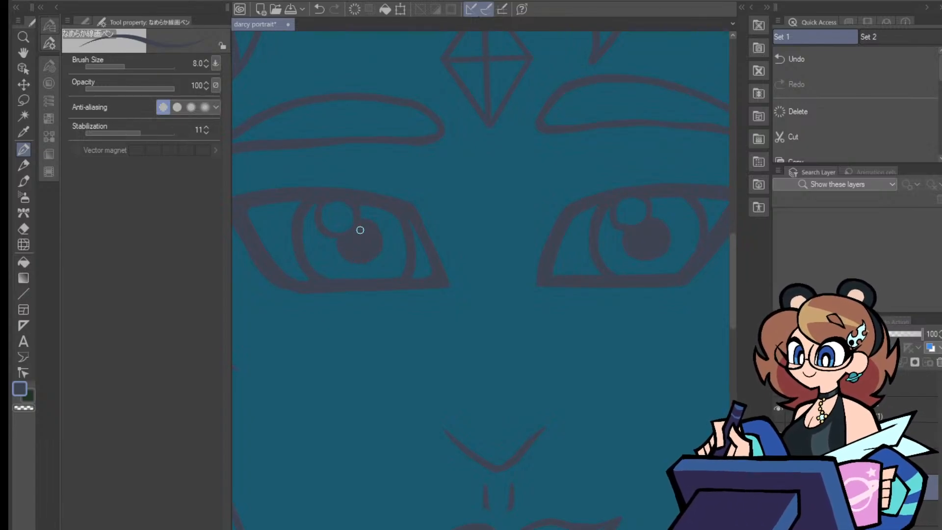
Set the eraser size to 9 and trim the pupil's upper edge beside the highlight in the eye farther from the reference images
key(e)
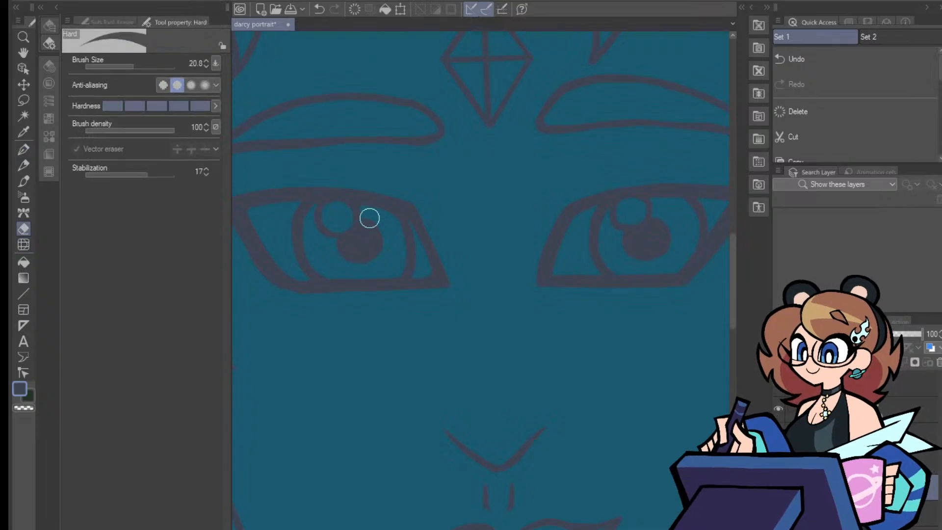
key(ctrl+plus)
key(ctrl+plus)
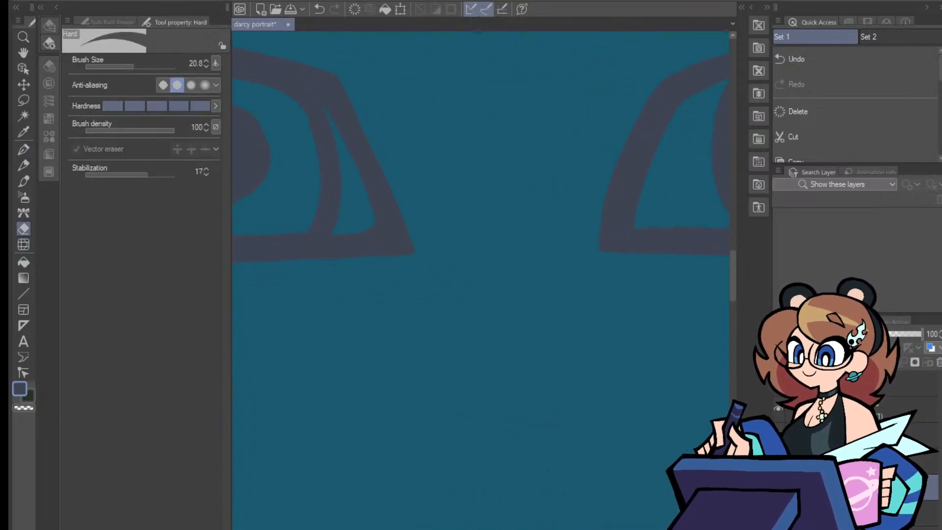
scroll(480, 279, left, 5)
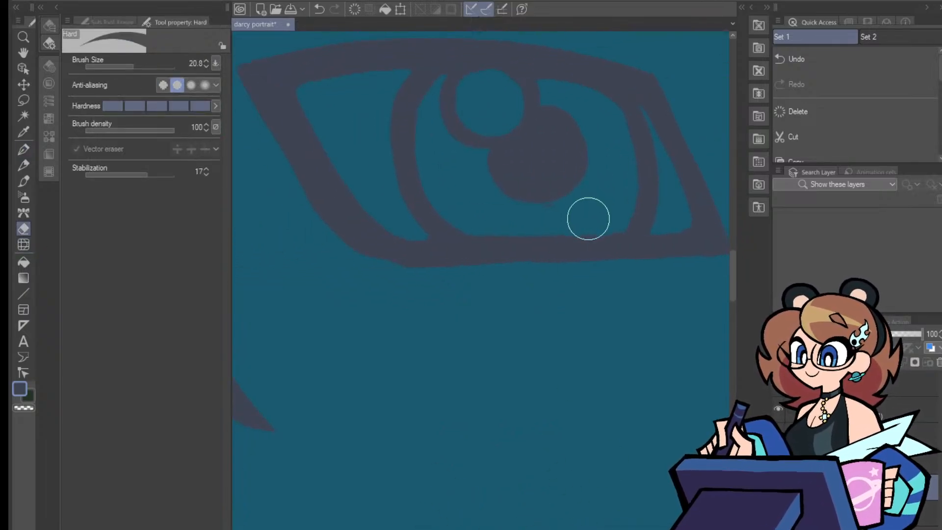
click(125, 67)
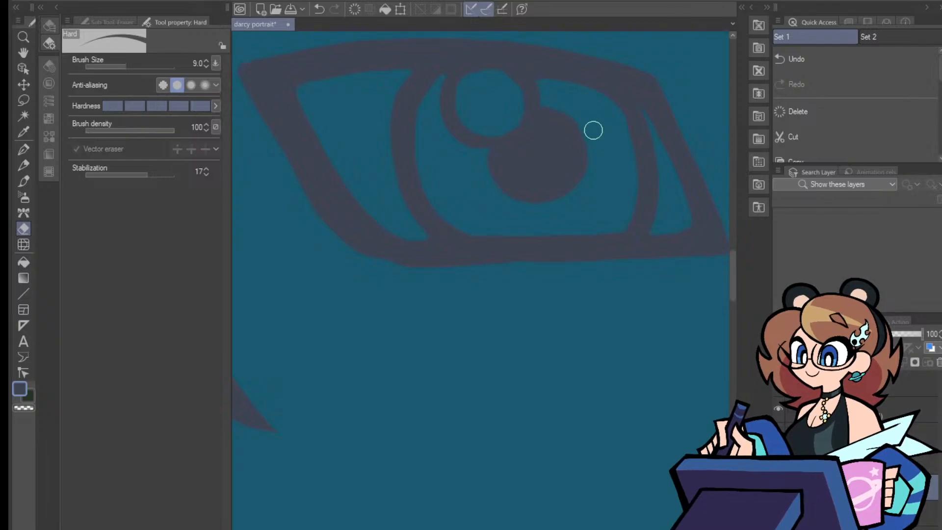
drag(549, 100, 569, 105)
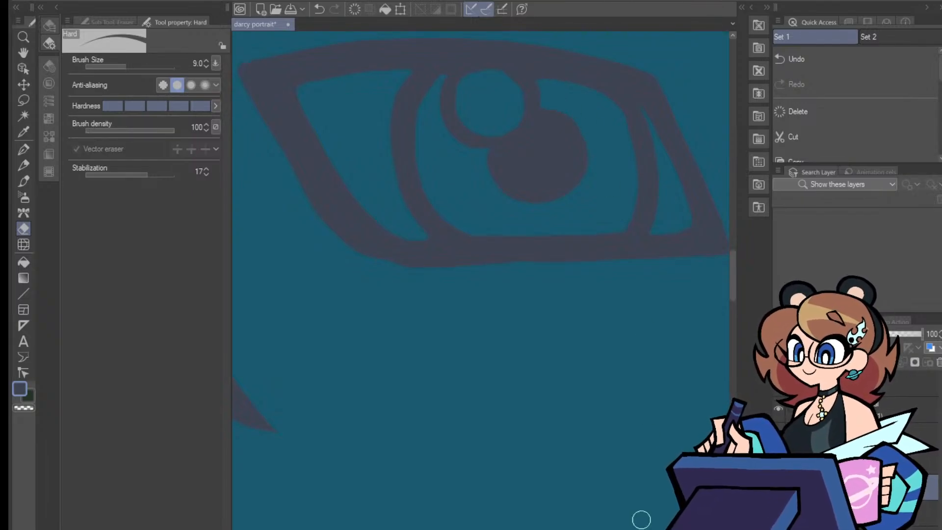
mouse_move(448, 529)
mouse_down()
mouse_move(516, 529)
mouse_move(507, 528)
mouse_up()
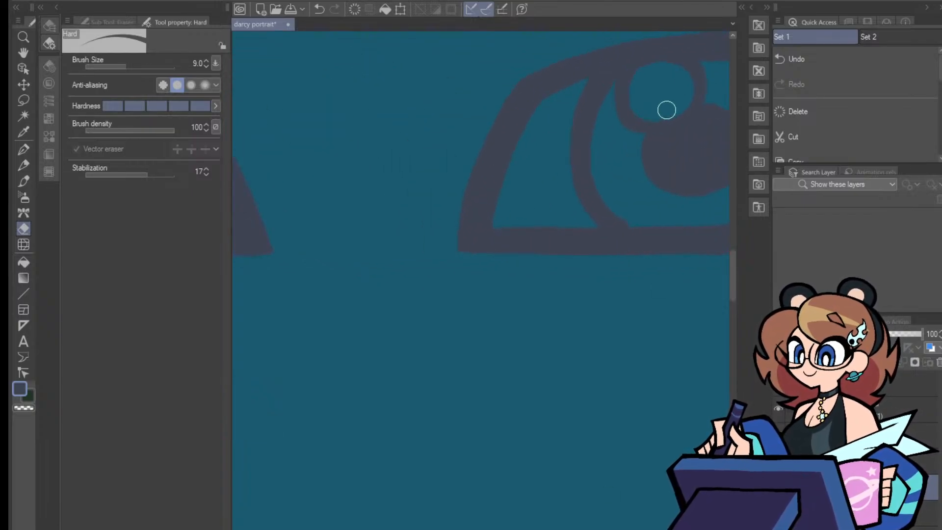
drag(507, 529, 471, 529)
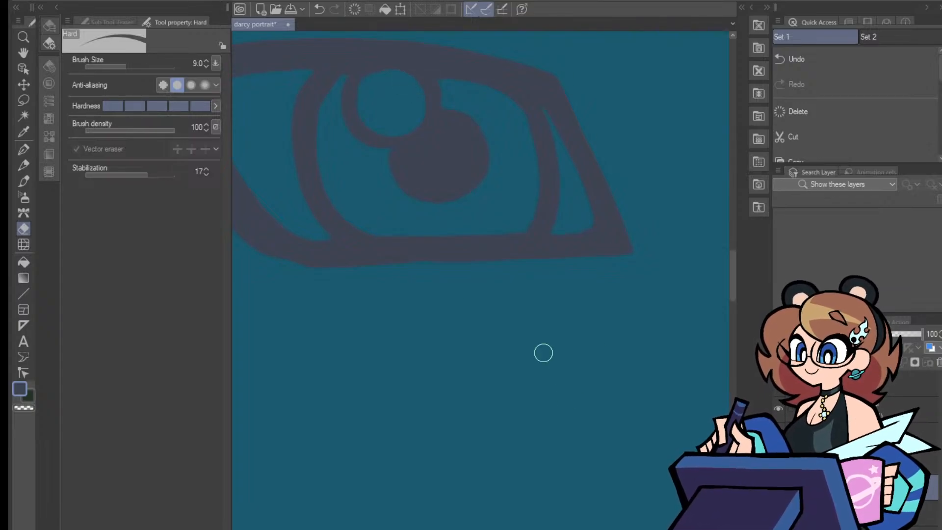
Extend the pupil's lower edge and its side away from the nose with the size 8 pen, in the eye farther from the reference images
click(25, 148)
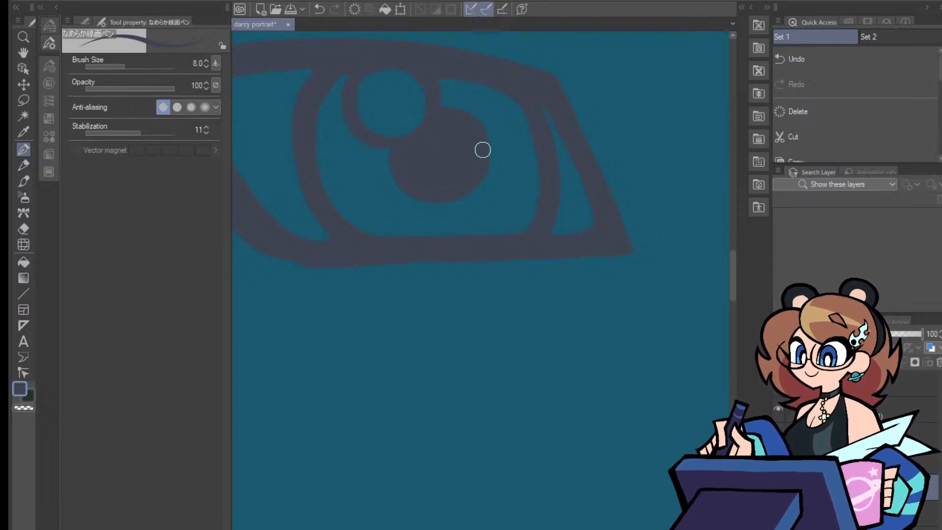
key(ctrl+minus)
key(ctrl+minus)
key(ctrl+minus)
key(ctrl+minus)
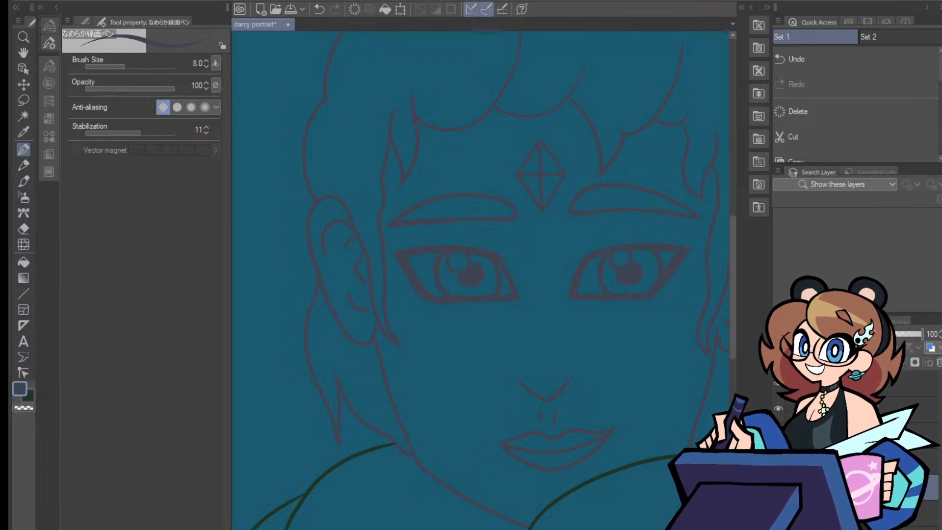
scroll(481, 280, right, 6)
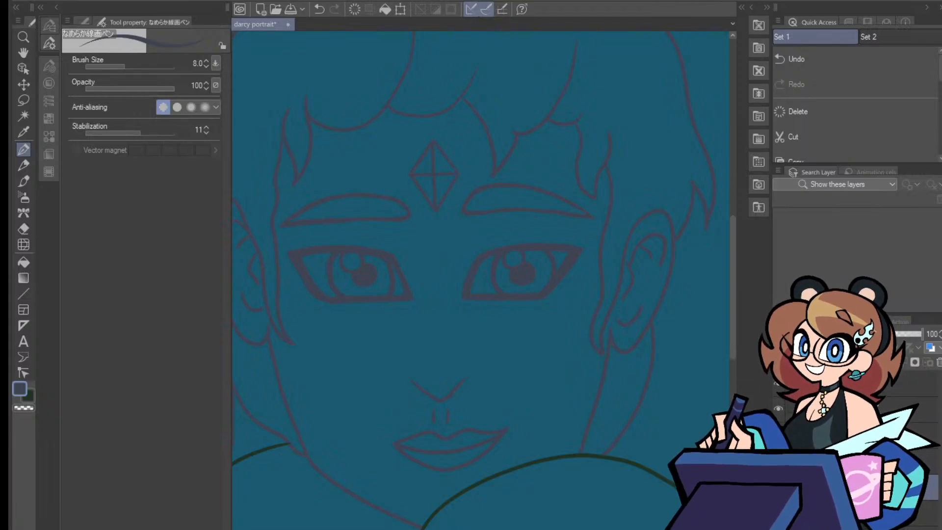
scroll(459, 315, up, 8)
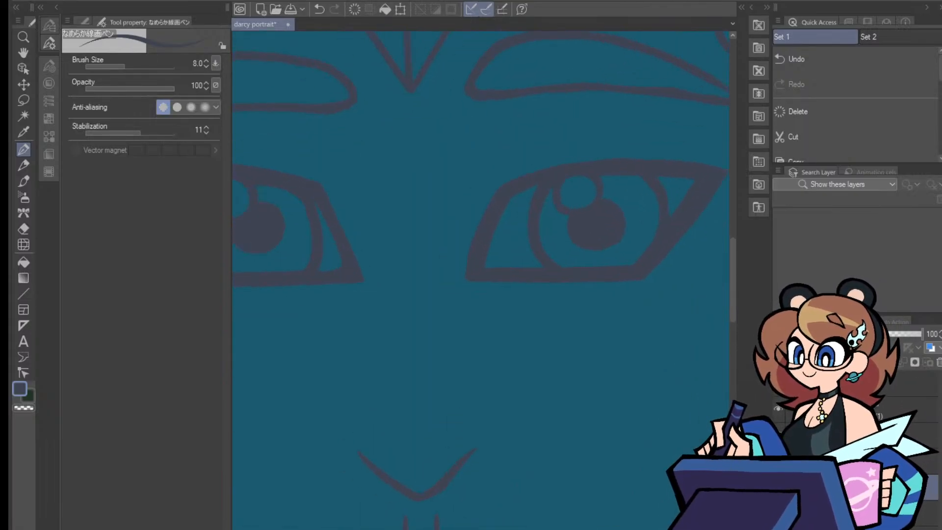
scroll(480, 281, left, 5)
scroll(485, 348, up, 4)
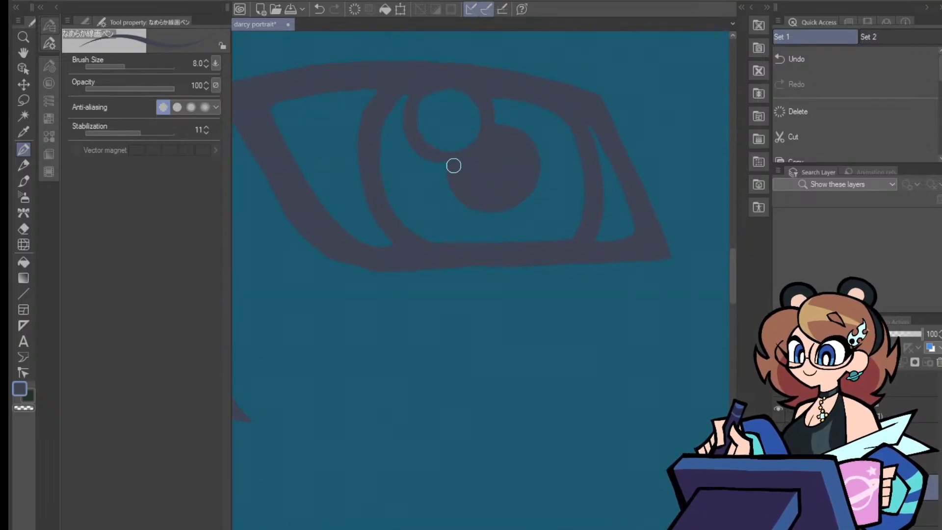
drag(448, 164, 454, 194)
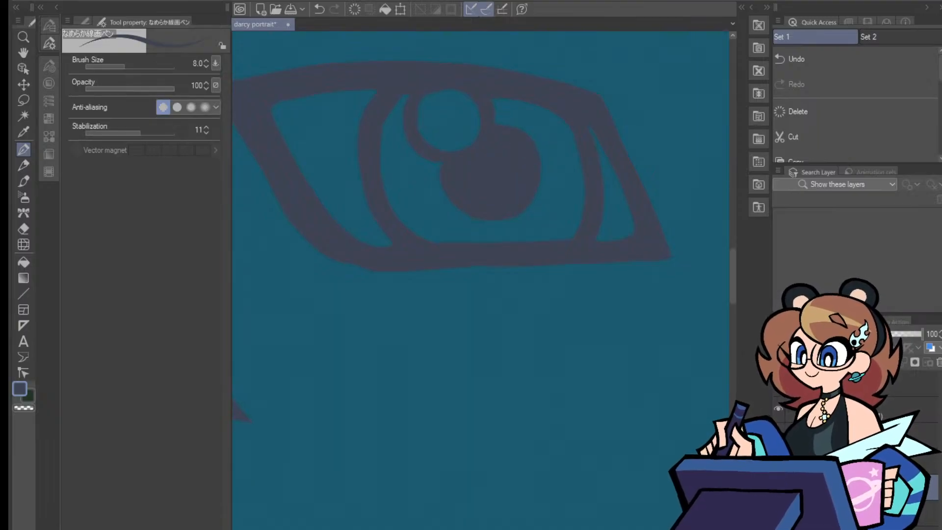
Compare the size and shape of both pupils across the whole face
key(ctrl+minus)
key(ctrl+minus)
key(ctrl+minus)
key(ctrl+minus)
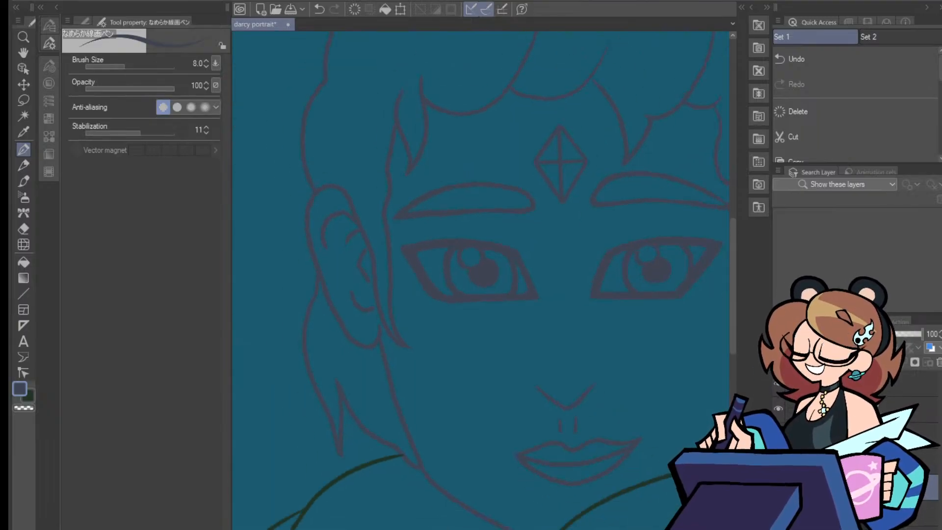
scroll(480, 280, right, 5)
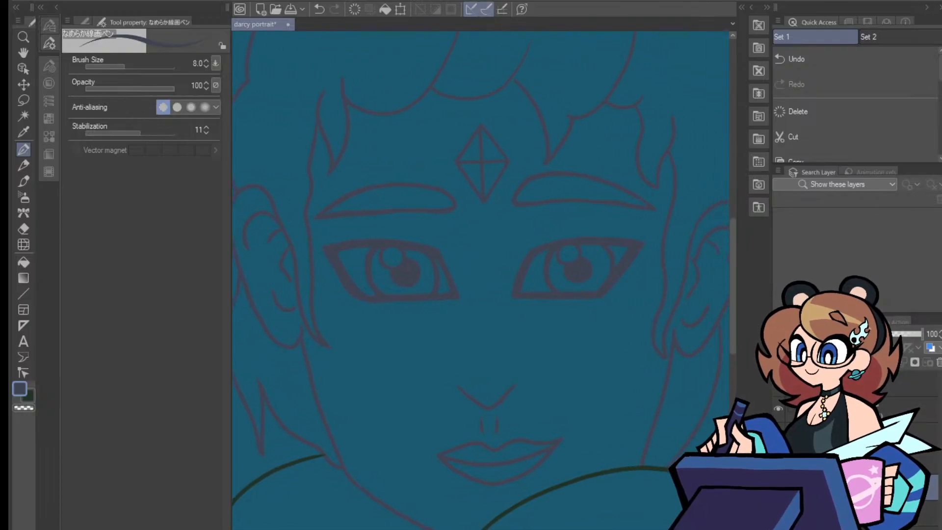
scroll(480, 280, left, 3)
key(ctrl+minus)
key(ctrl+minus)
Smooth the junction between the highlight ring and the pupil's upper edge in the same eye, using the size 9 eraser and the pen
key(ctrl+plus)
key(ctrl+plus)
key(ctrl+plus)
key(ctrl+plus)
key(ctrl+plus)
key(ctrl+plus)
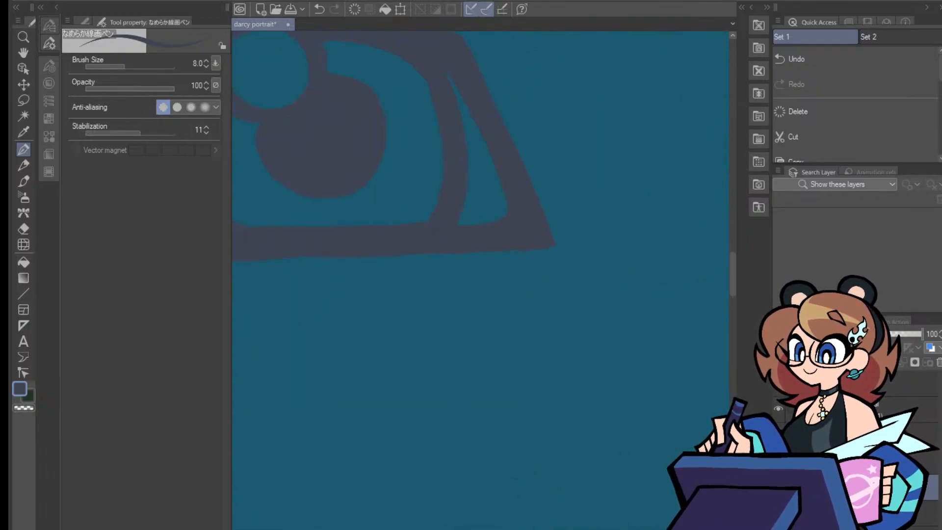
drag(731, 293, 731, 271)
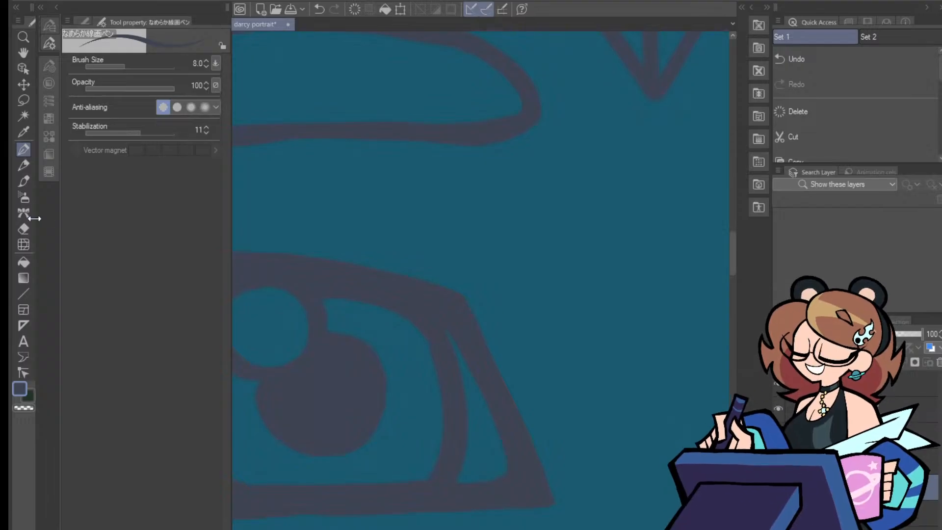
key(e)
scroll(490, 343, left, 3)
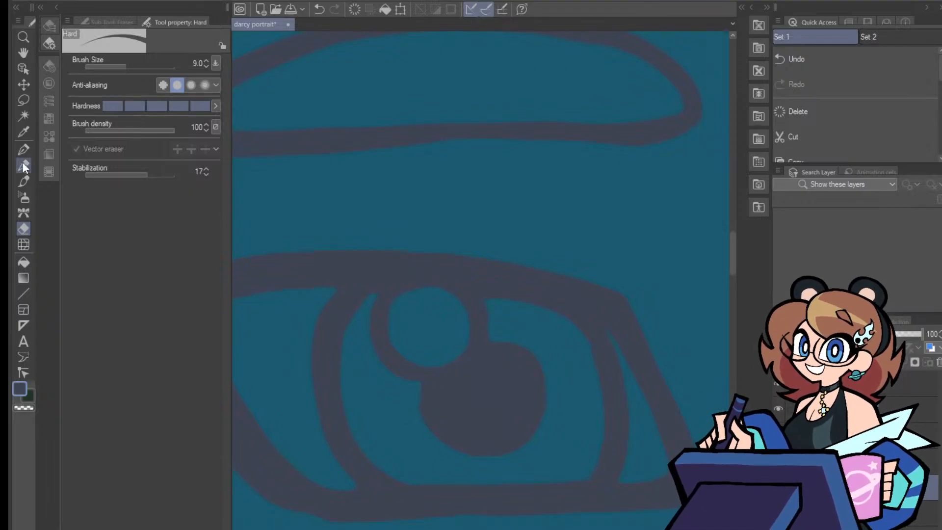
key(p)
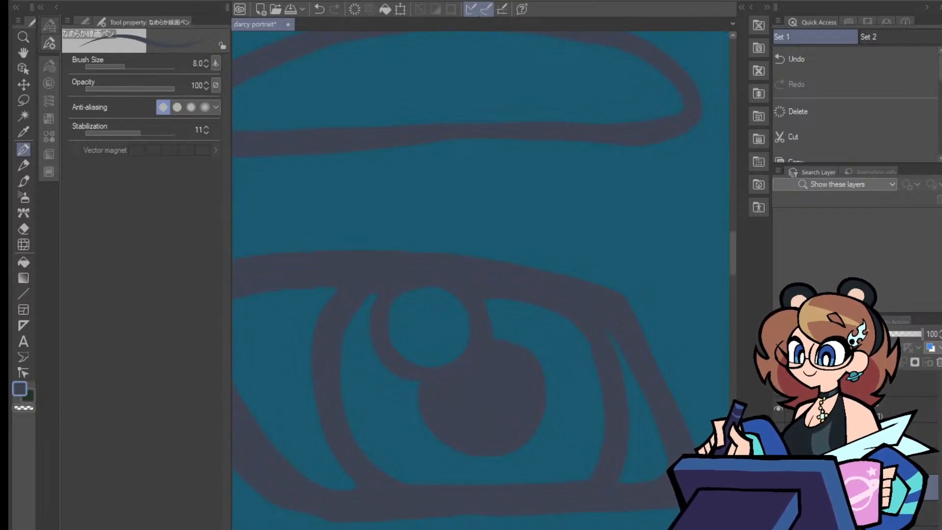
Touch up the pupil and highlight of the eye nearer the reference images with the pen and the size 9 eraser
scroll(480, 316, down, 8)
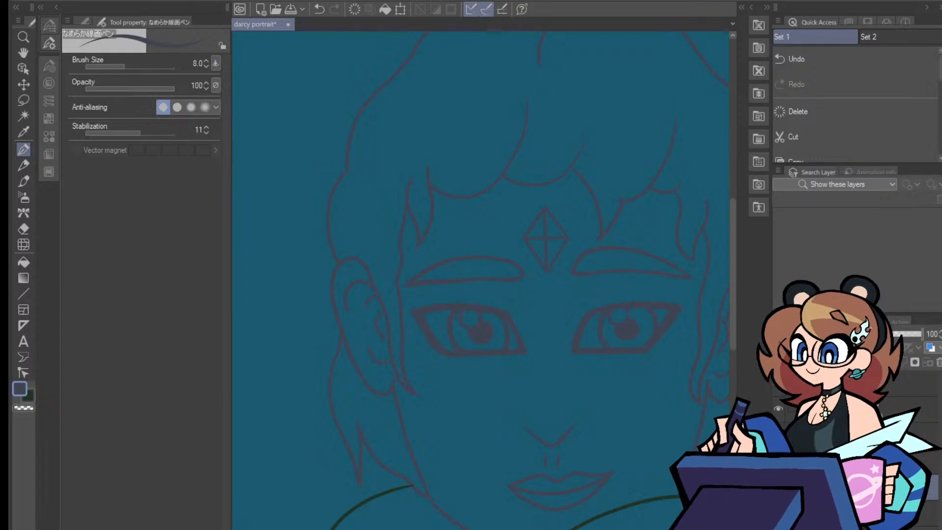
scroll(481, 281, right, 8)
scroll(481, 281, left, 3)
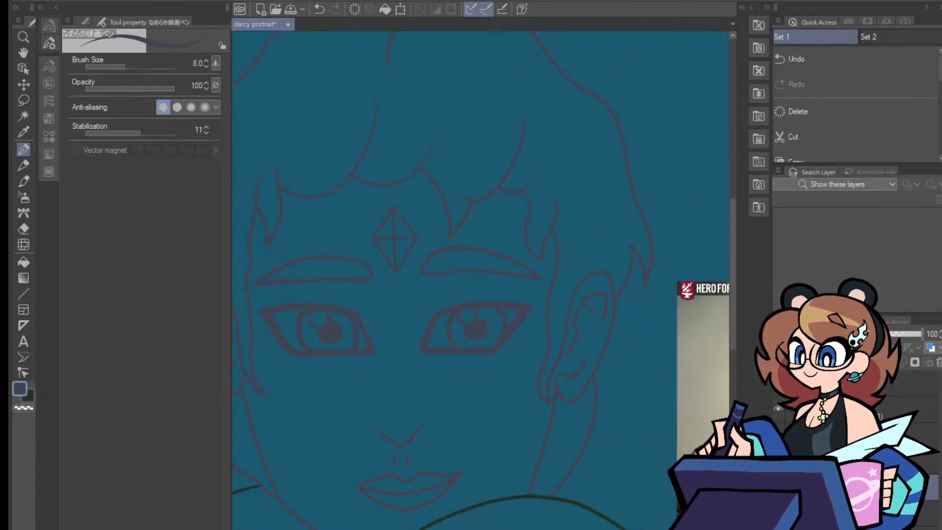
scroll(478, 315, up, 6)
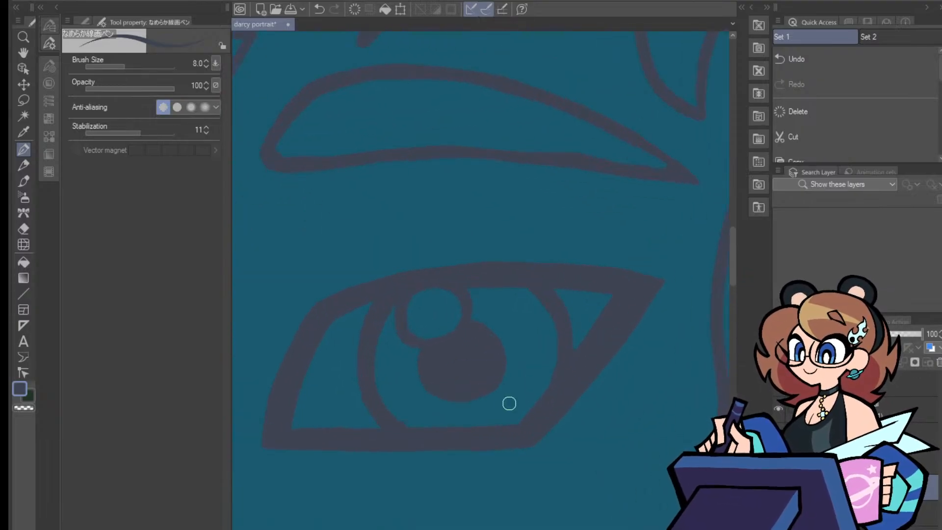
click(23, 228)
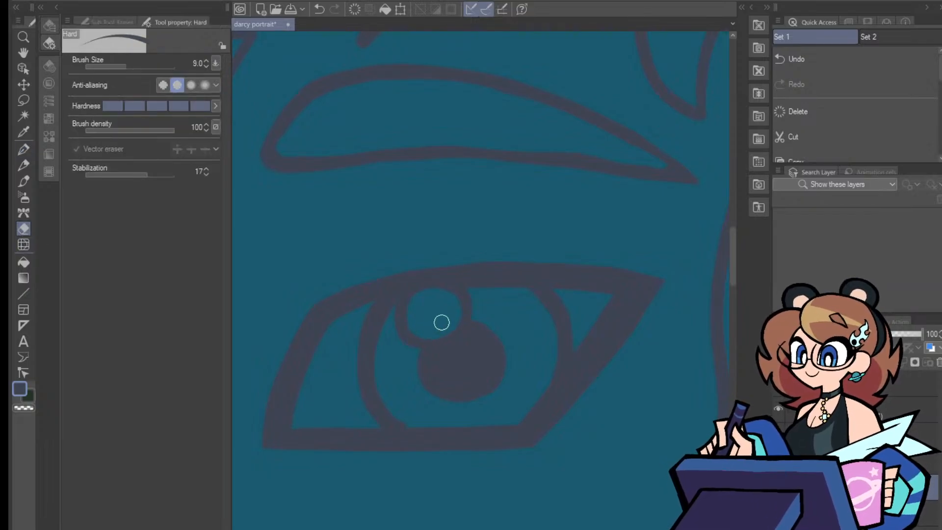
Review both eyes against the whole face, then examine the nose and mouth placement up close
key(ctrl+minus)
key(ctrl+minus)
key(ctrl+minus)
key(ctrl+minus)
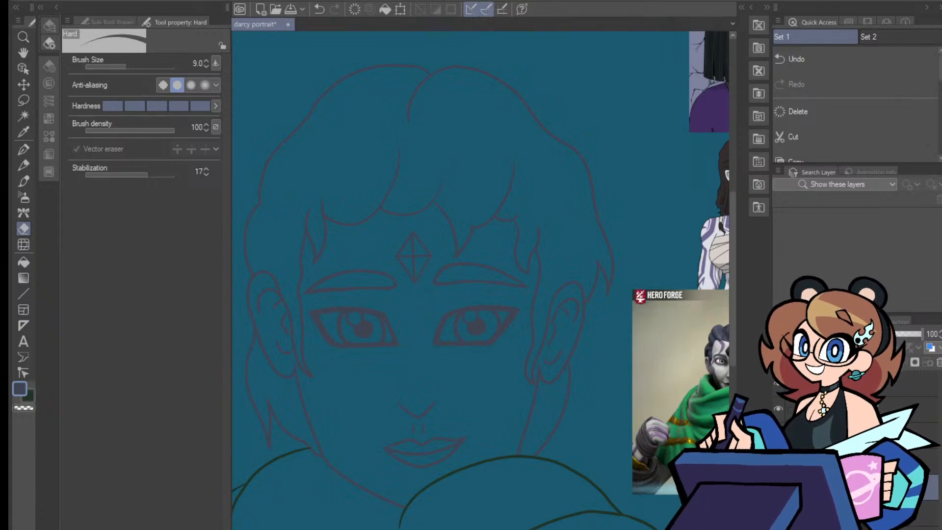
scroll(480, 280, left, 3)
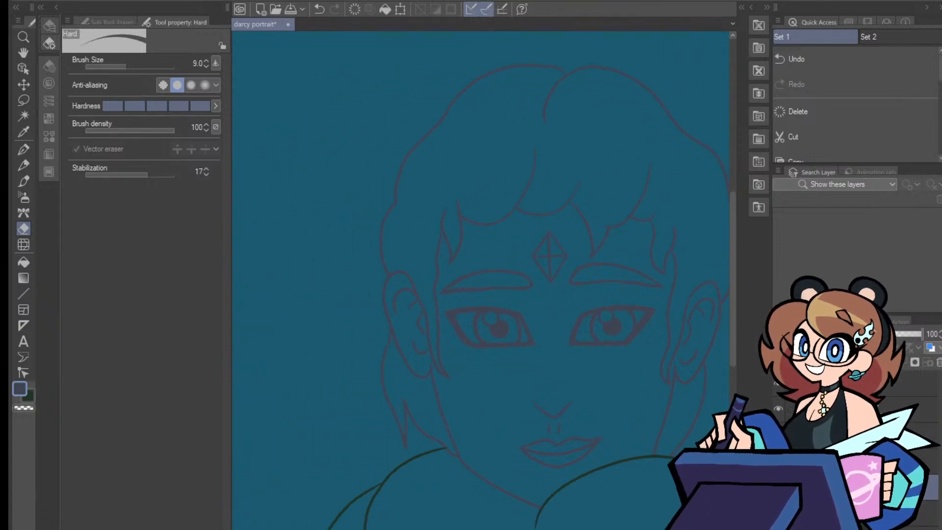
key(ctrl+plus)
key(ctrl+plus)
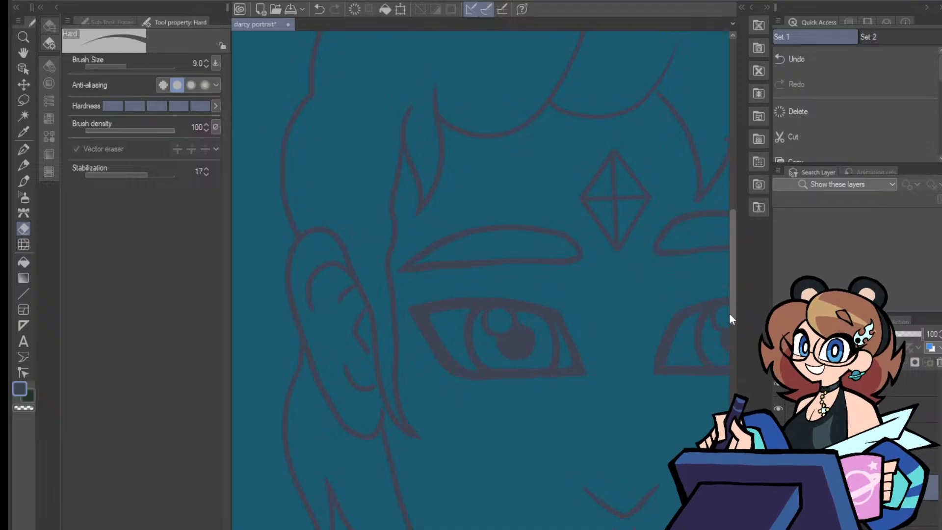
drag(731, 314, 733, 349)
scroll(481, 281, right, 3)
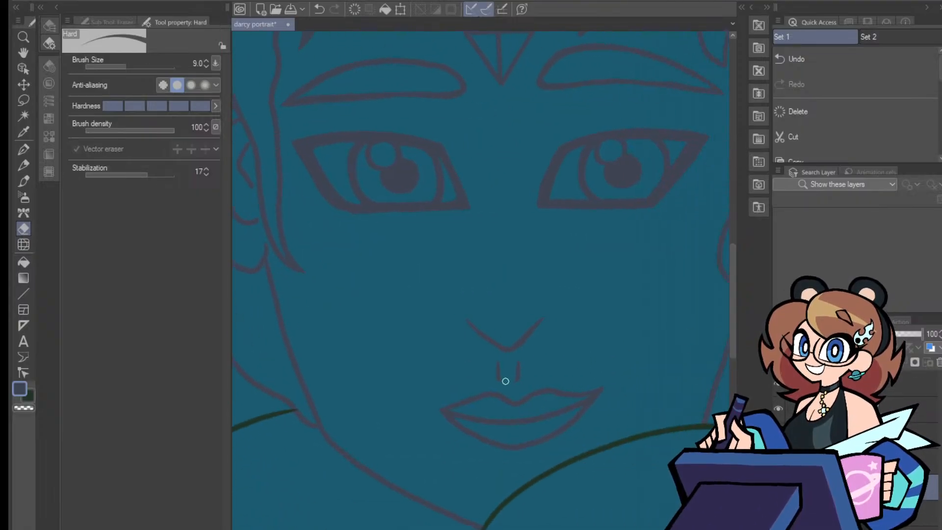
Lasso the lips, shift them slightly away from the reference images to centre them under the nose, and save the portrait
click(23, 100)
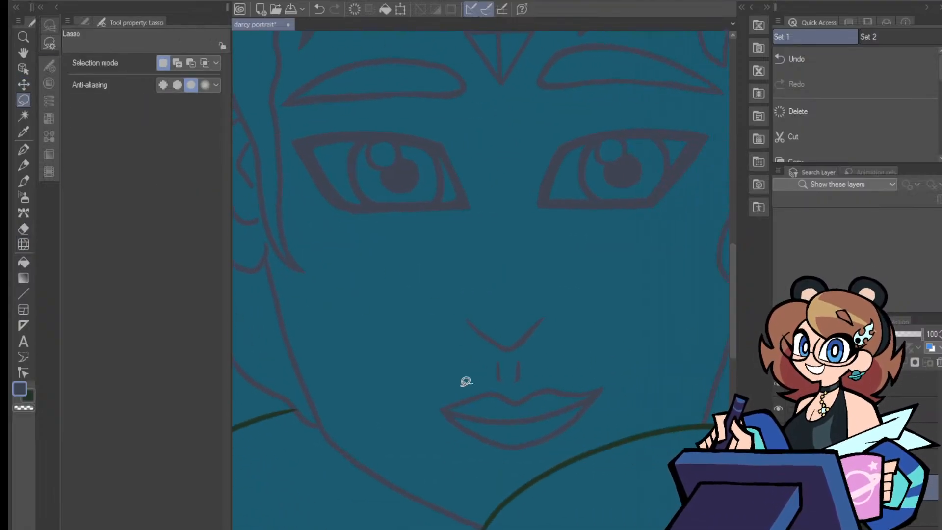
mouse_move(472, 383)
mouse_down()
mouse_move(466, 453)
mouse_move(540, 456)
mouse_move(579, 438)
mouse_move(618, 401)
mouse_move(604, 368)
mouse_move(483, 377)
mouse_up()
click(577, 483)
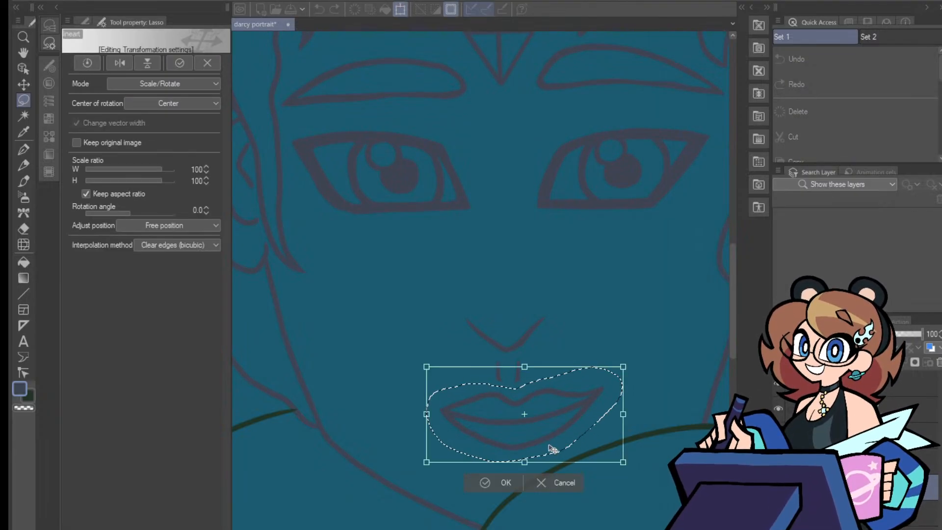
click(477, 483)
click(406, 472)
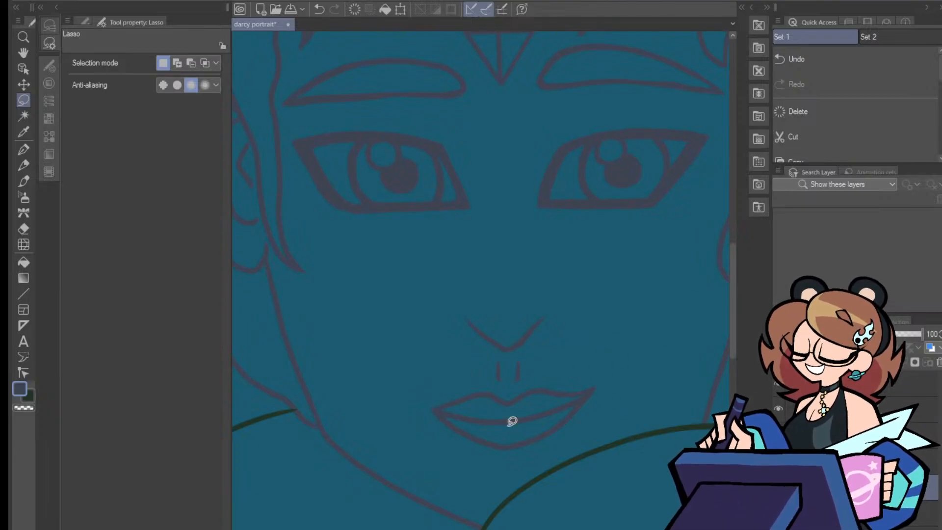
scroll(512, 421, down, 6)
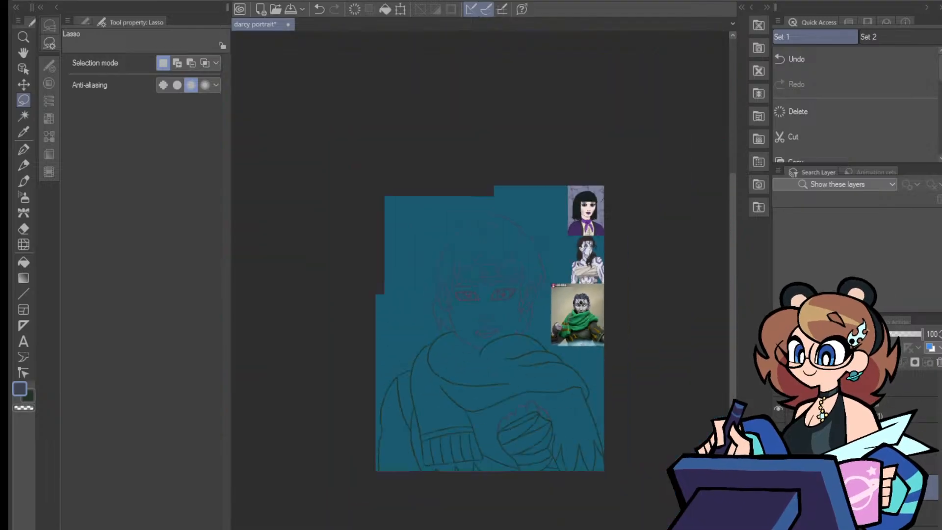
scroll(512, 420, up, 2)
scroll(484, 309, up, 2)
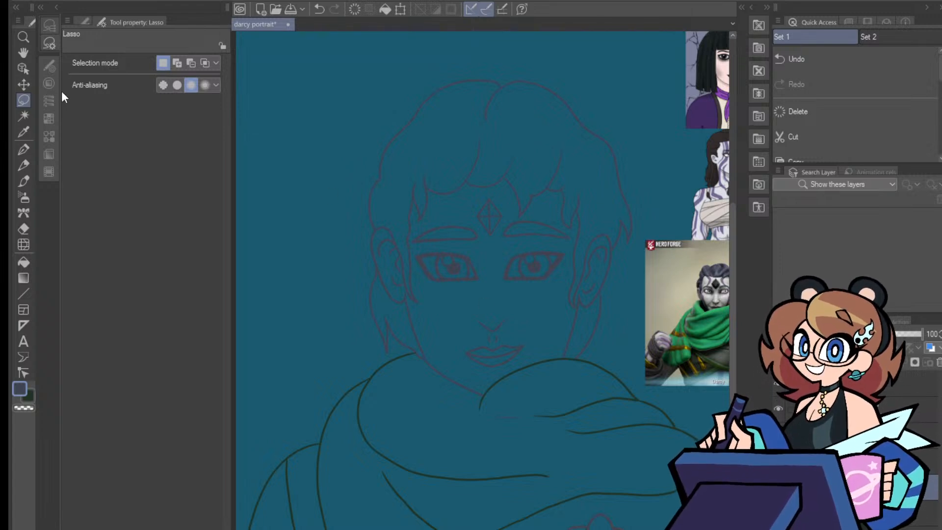
key(ctrl+s)
Shorten the lower end of the parting line at the top of the hair with the size 9 hard eraser
click(24, 228)
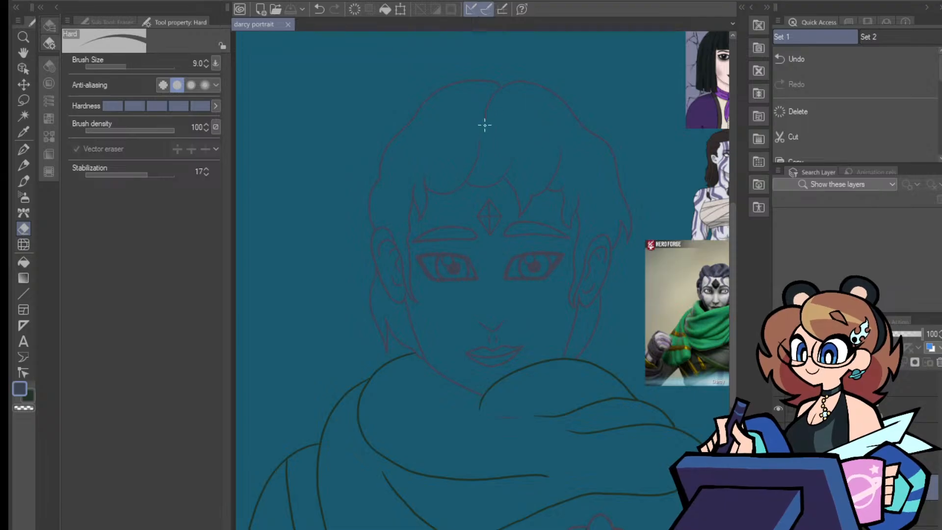
drag(485, 125, 486, 110)
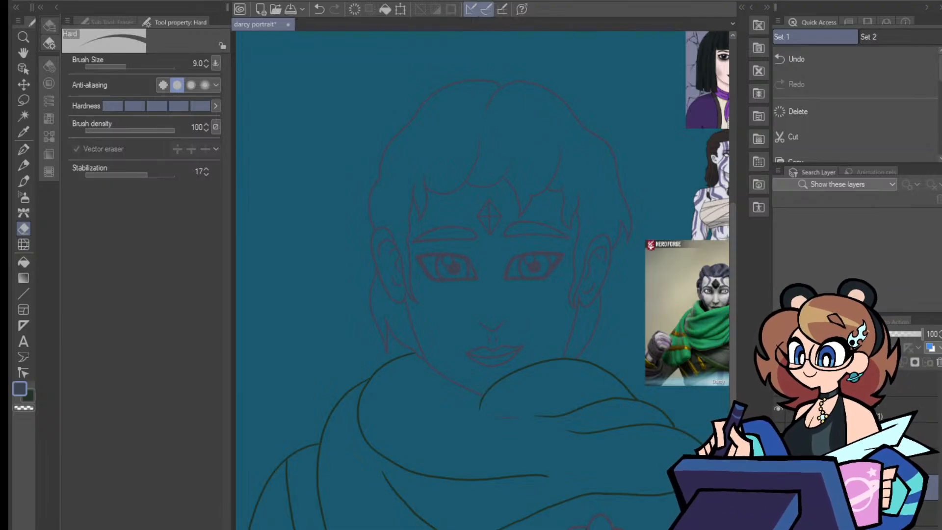
scroll(481, 274, right, 2)
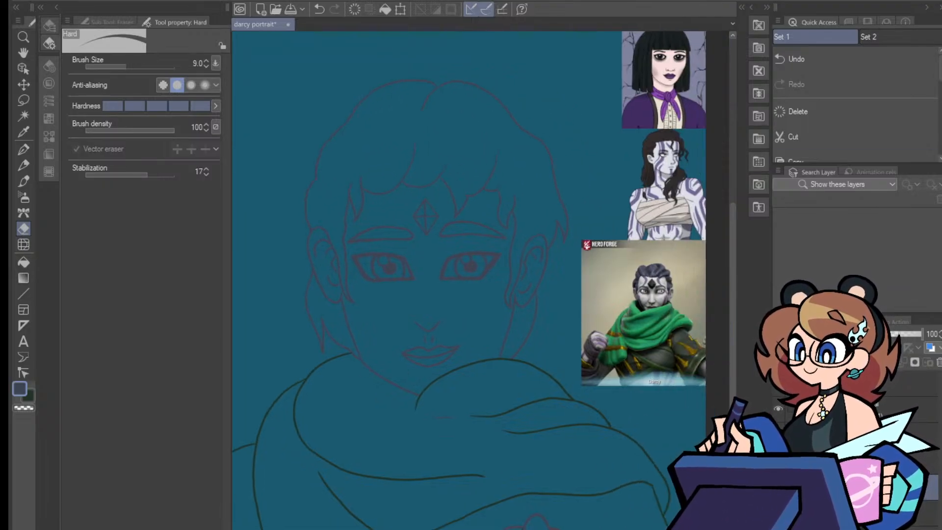
scroll(481, 275, right, 1)
scroll(481, 275, left, 2)
scroll(480, 275, right, 1)
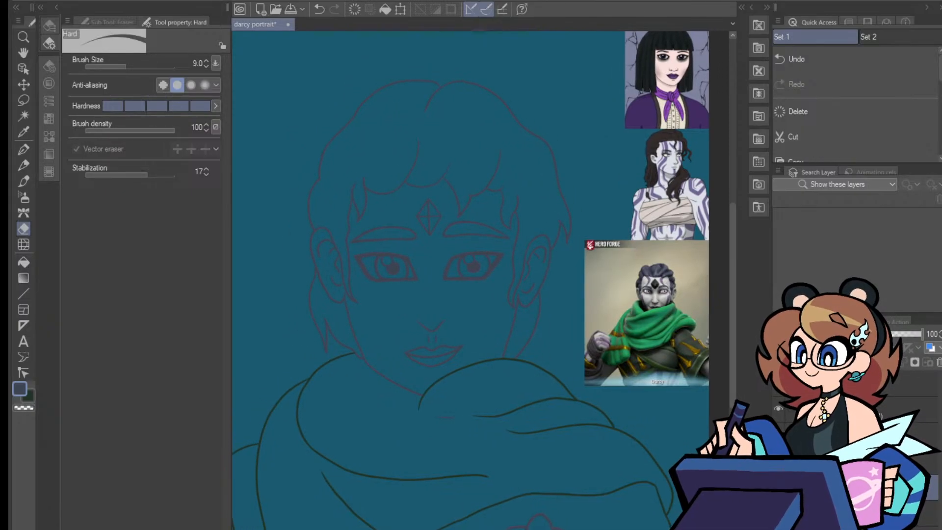
Lasso the top outline of the hair with its parting, move it slightly down toward the forehead, and save the portrait
drag(734, 343, 735, 315)
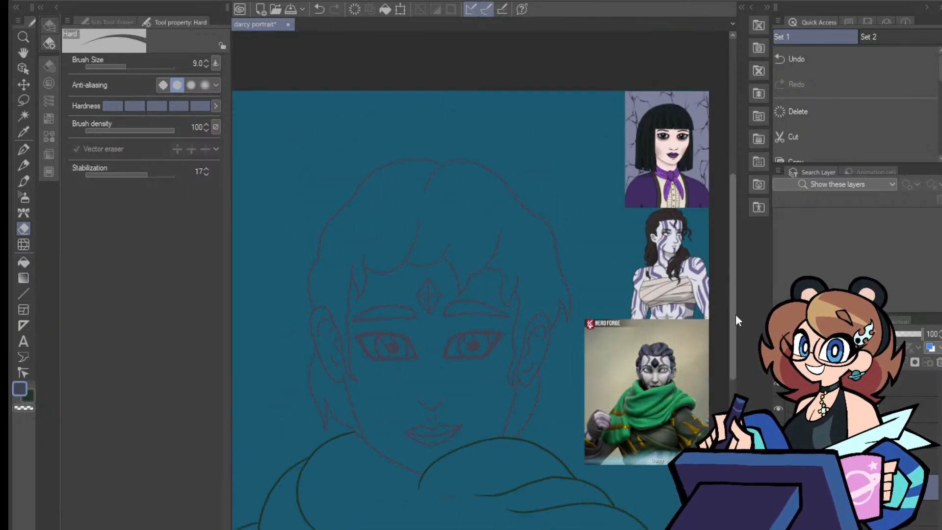
click(23, 100)
mouse_move(365, 201)
mouse_down()
mouse_move(334, 169)
mouse_move(500, 145)
mouse_move(454, 214)
mouse_move(373, 203)
mouse_up()
click(507, 243)
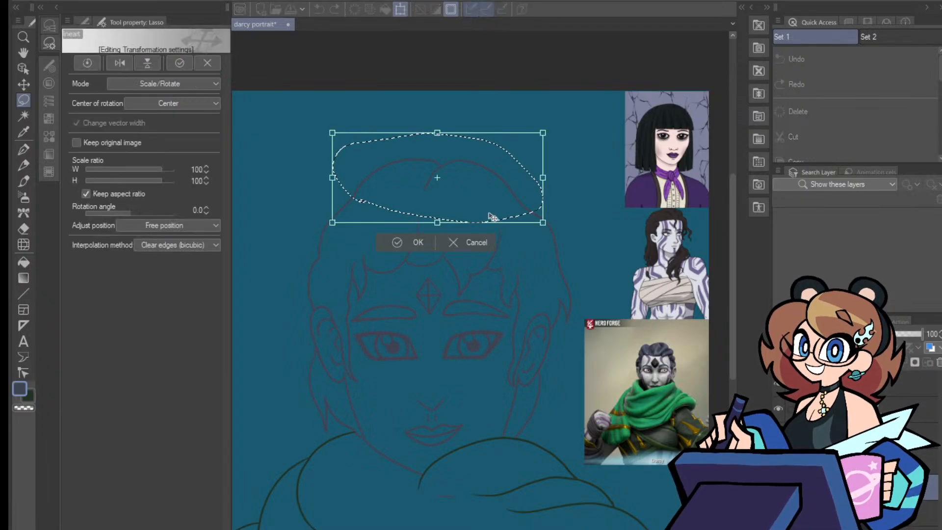
mouse_move(492, 202)
mouse_down()
mouse_move(492, 212)
mouse_move(505, 207)
mouse_up()
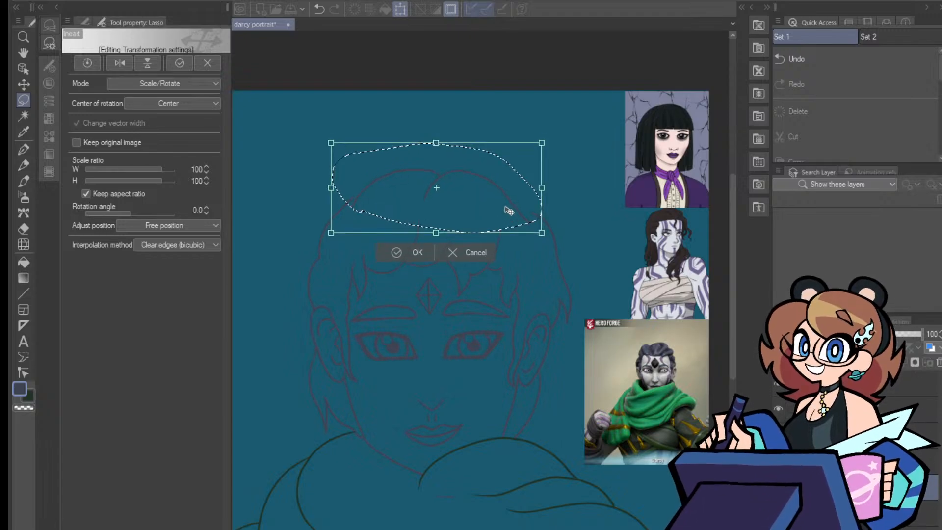
click(412, 252)
click(325, 251)
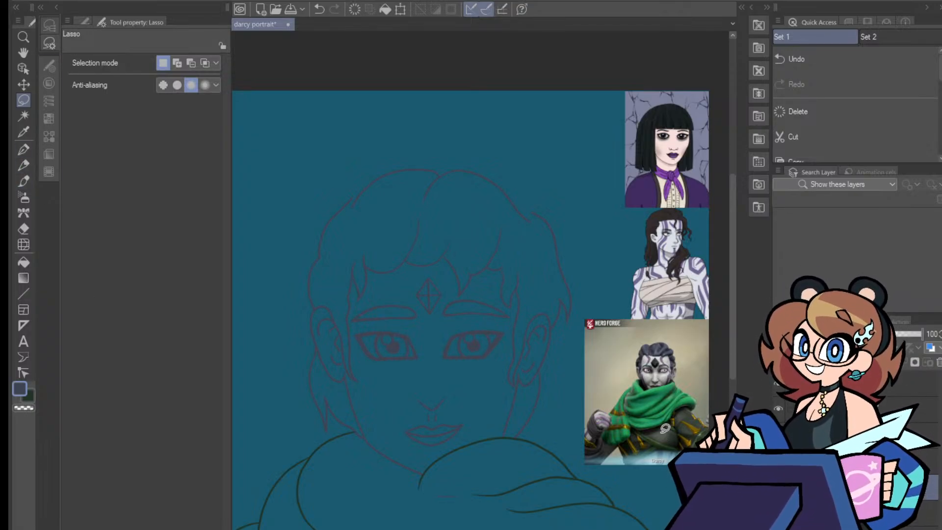
key(ctrl+s)
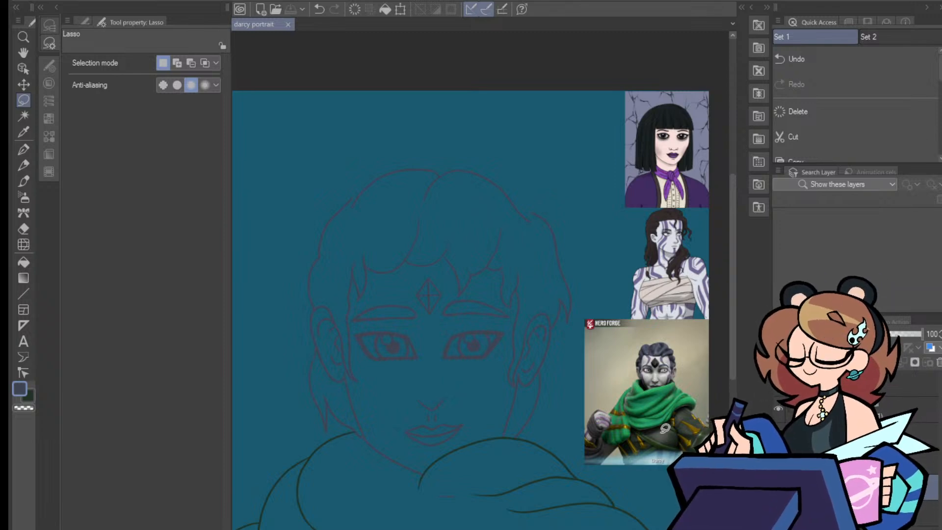